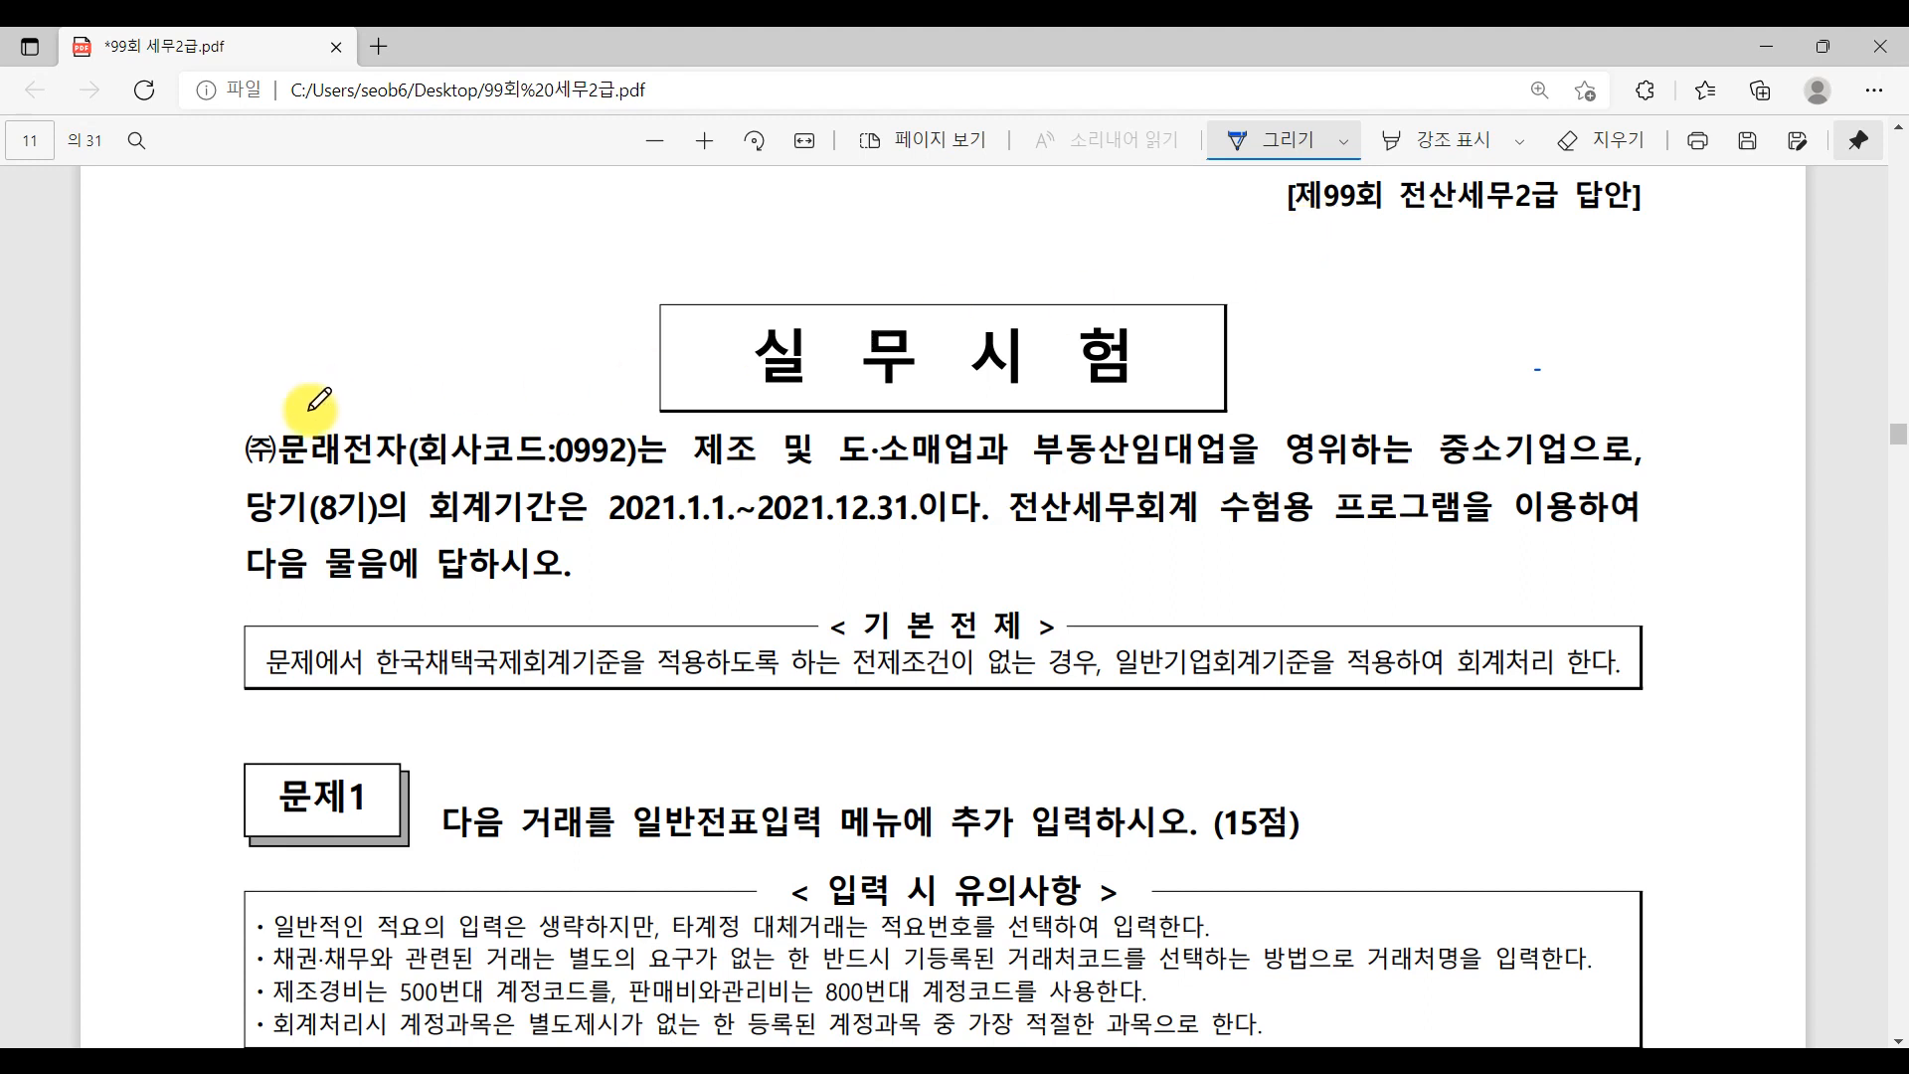
- Underline 부동산임대업 and 중소기업 with the pen in the company description of the exam PDF
{"action": "key", "text": "ctrl"}
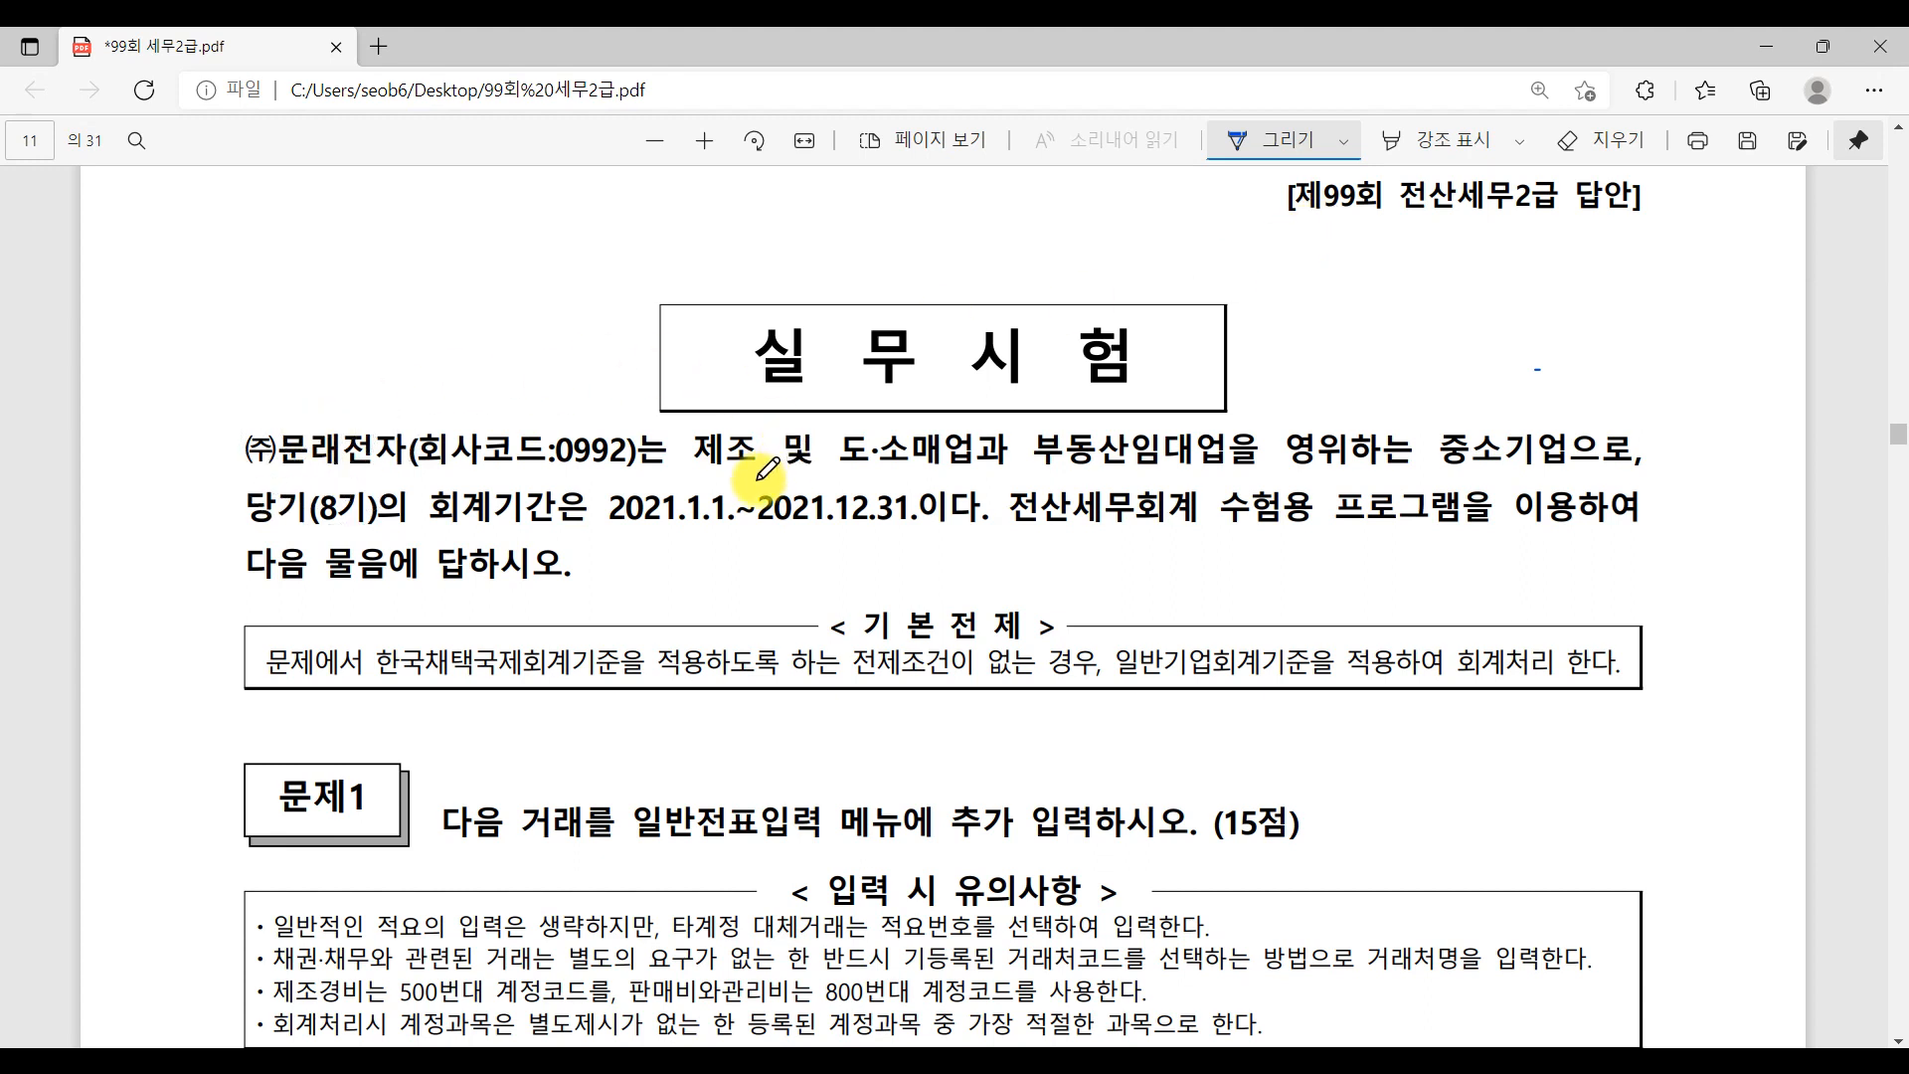
{"action": "left_click_drag", "start_coordinate": [1046, 463], "coordinate": [1218, 471]}
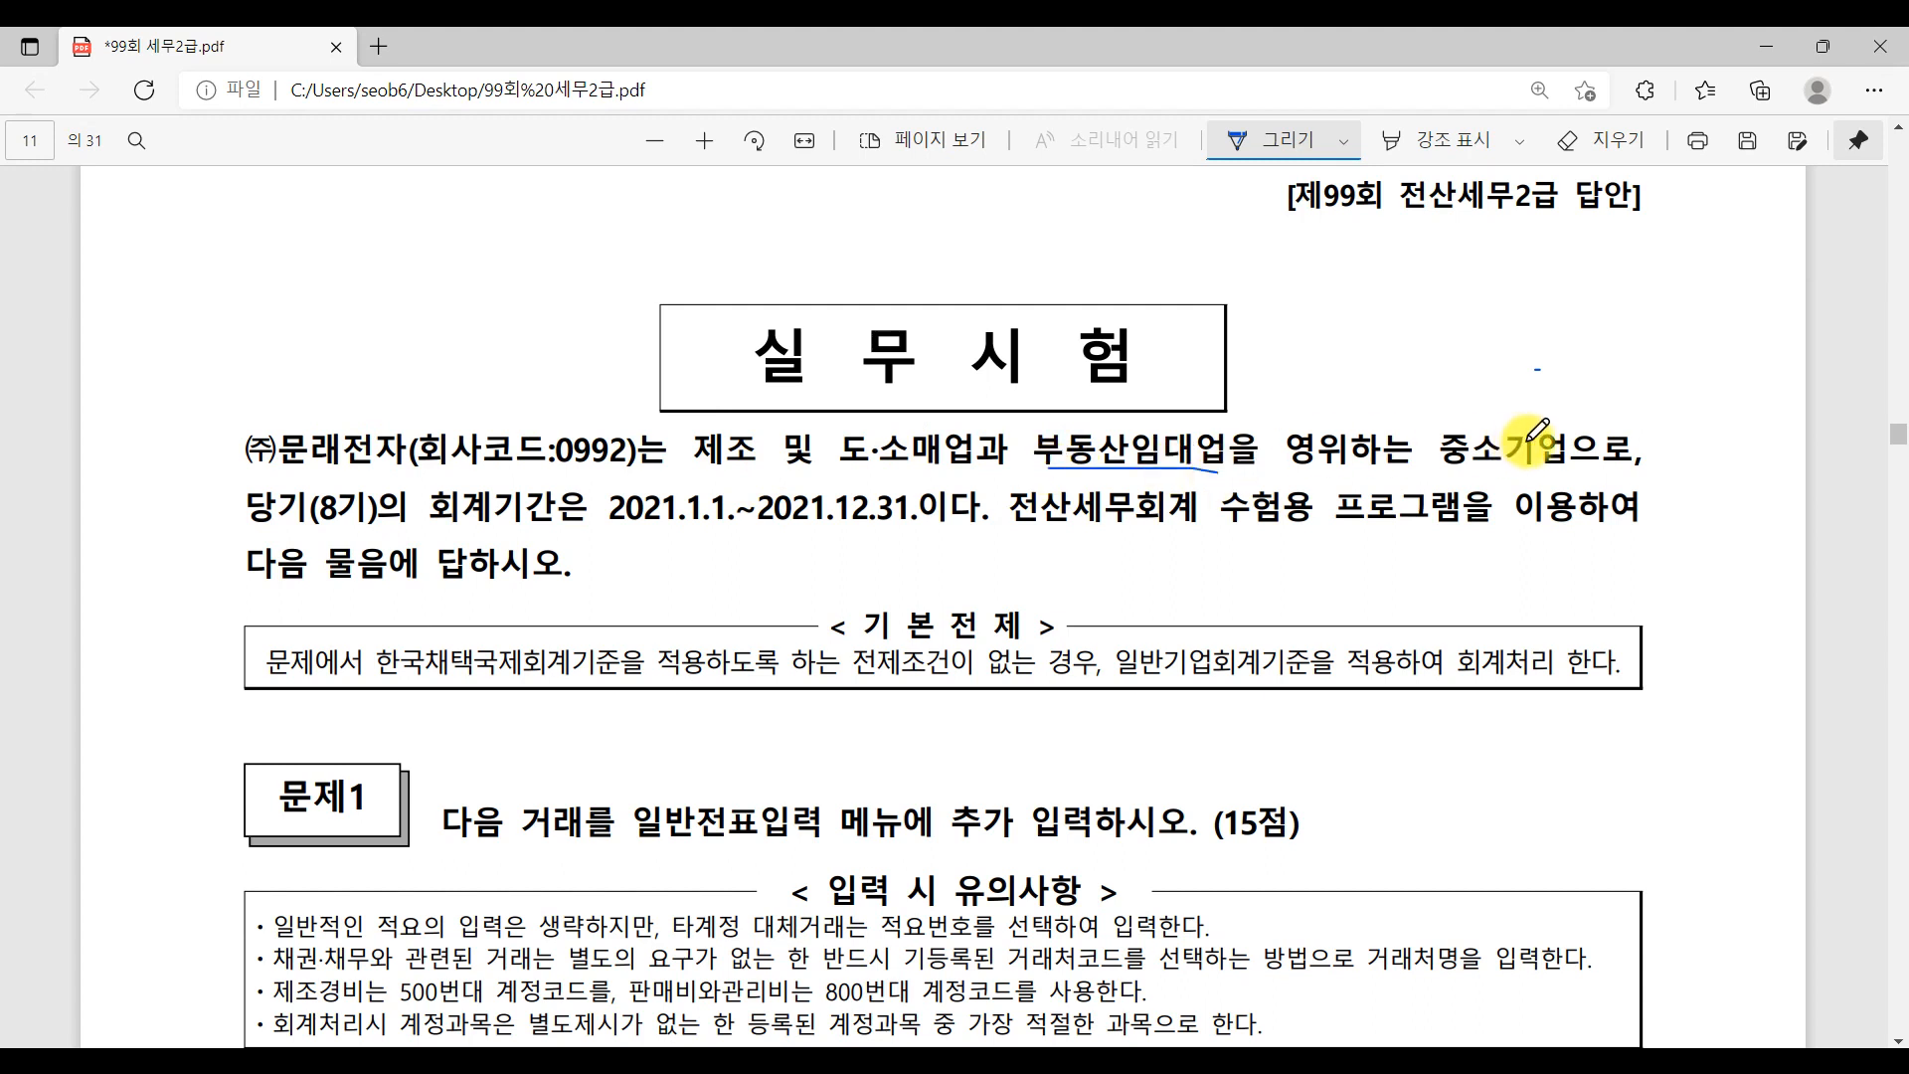
{"action": "left_click_drag", "start_coordinate": [1463, 465], "coordinate": [1540, 470]}
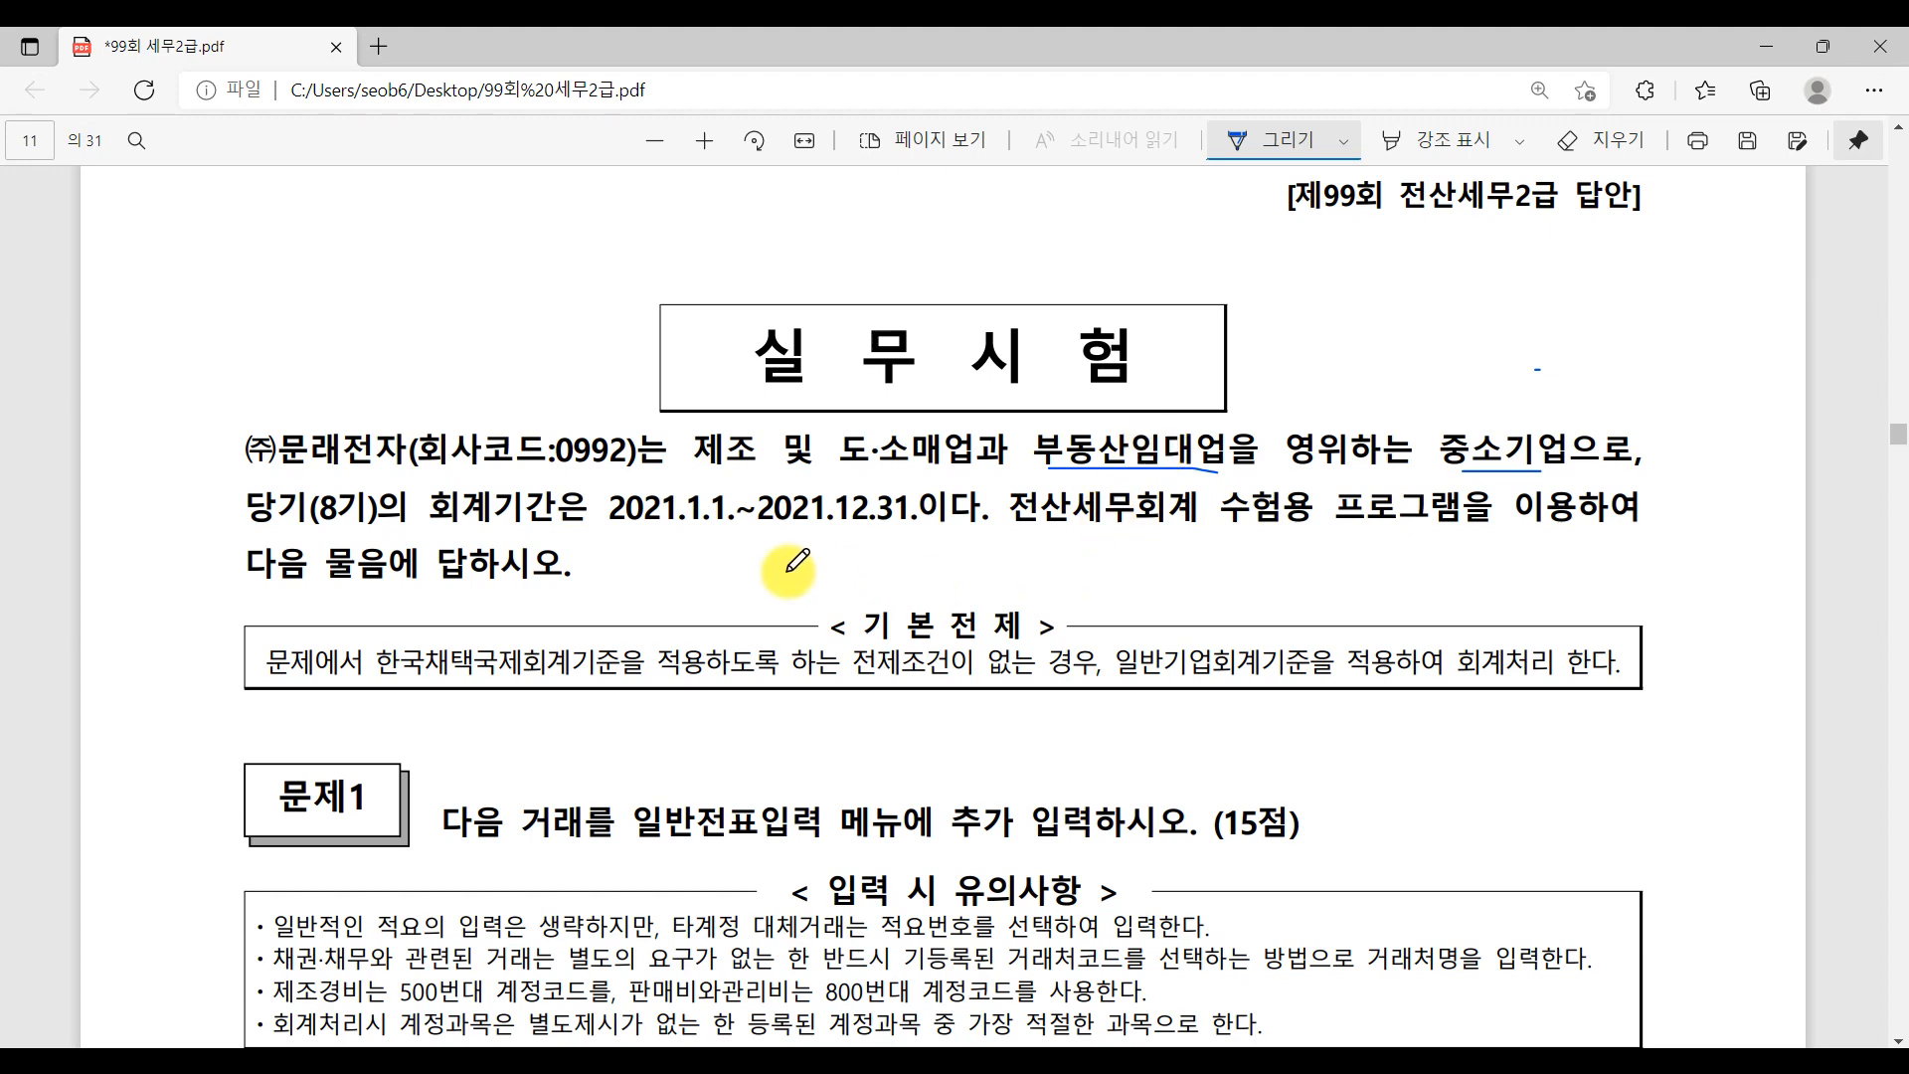
- Underline "10%인 500,000원" in question [1] of 문제1 with the pen
{"action": "scroll", "coordinate": [792, 537], "scroll_direction": "down", "scroll_amount": 5}
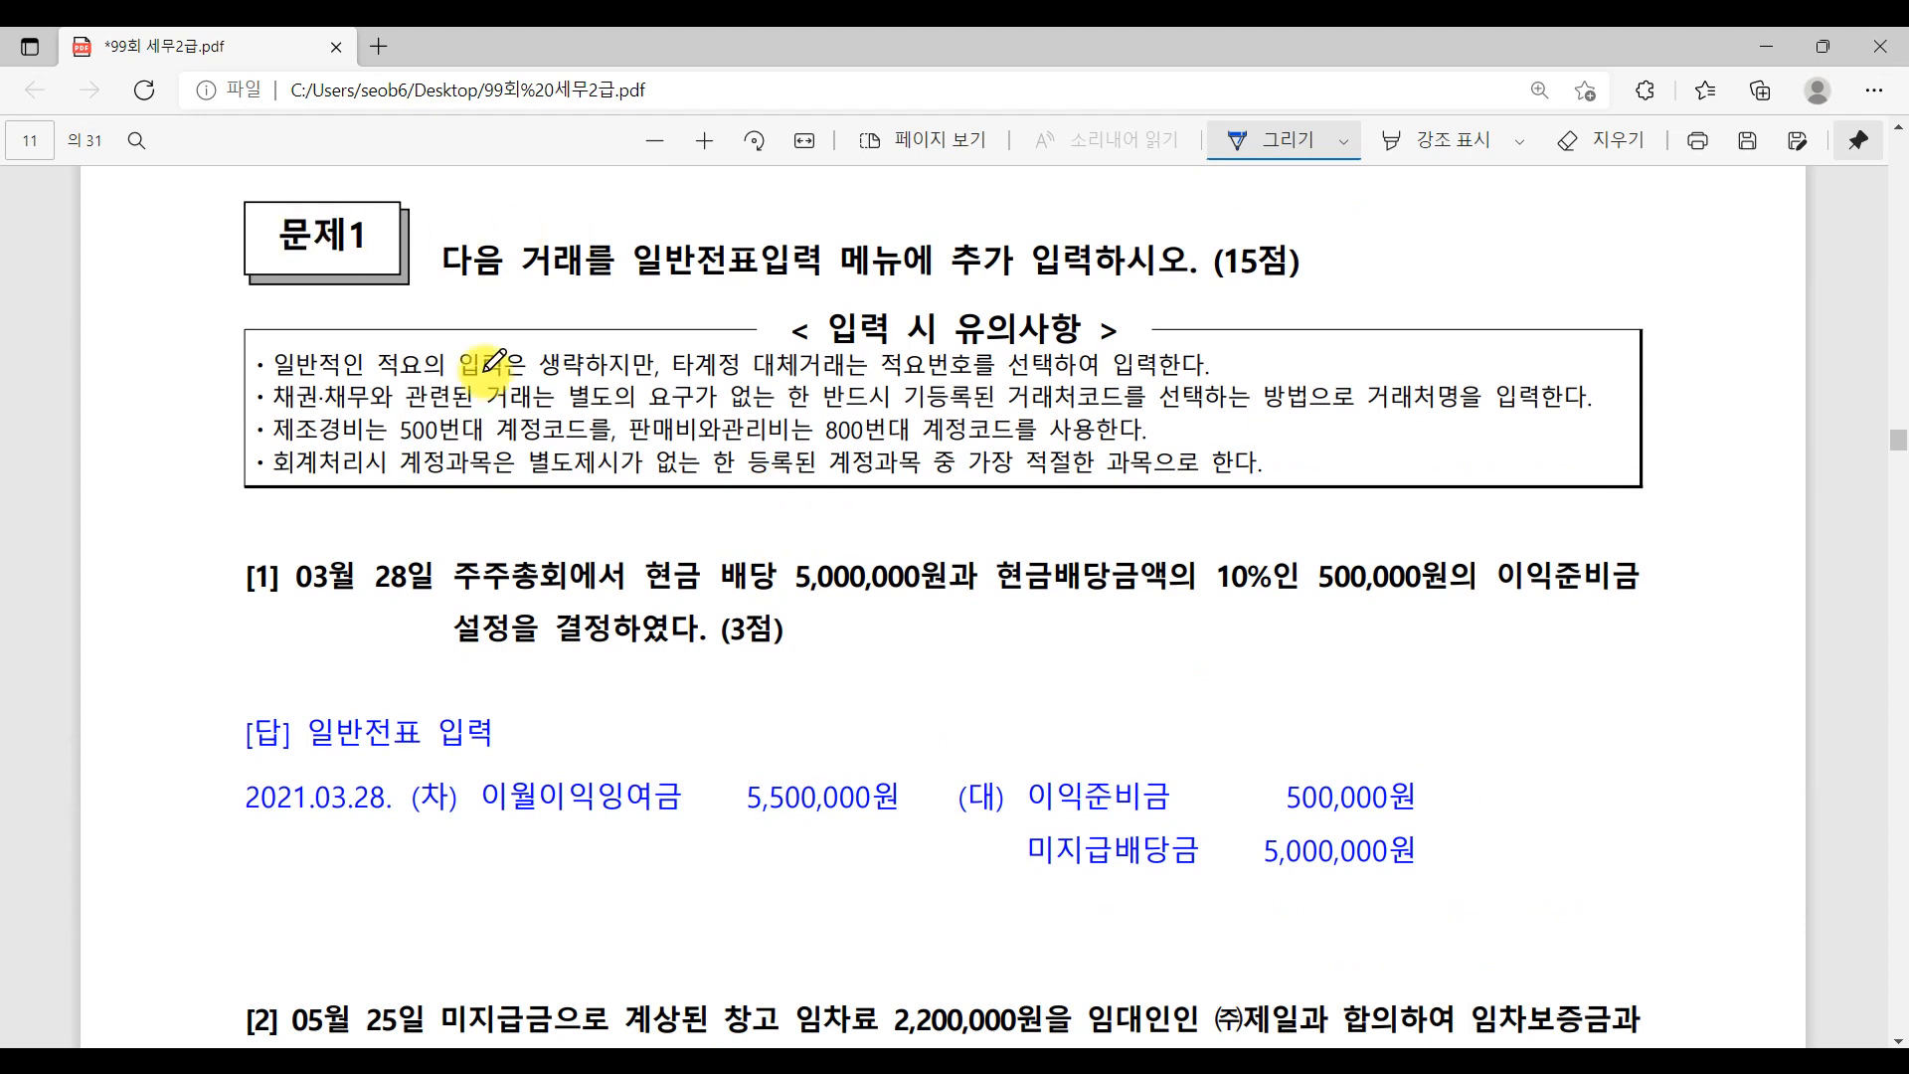
{"action": "key", "text": "ctrl"}
{"action": "key", "text": "ctrl"}
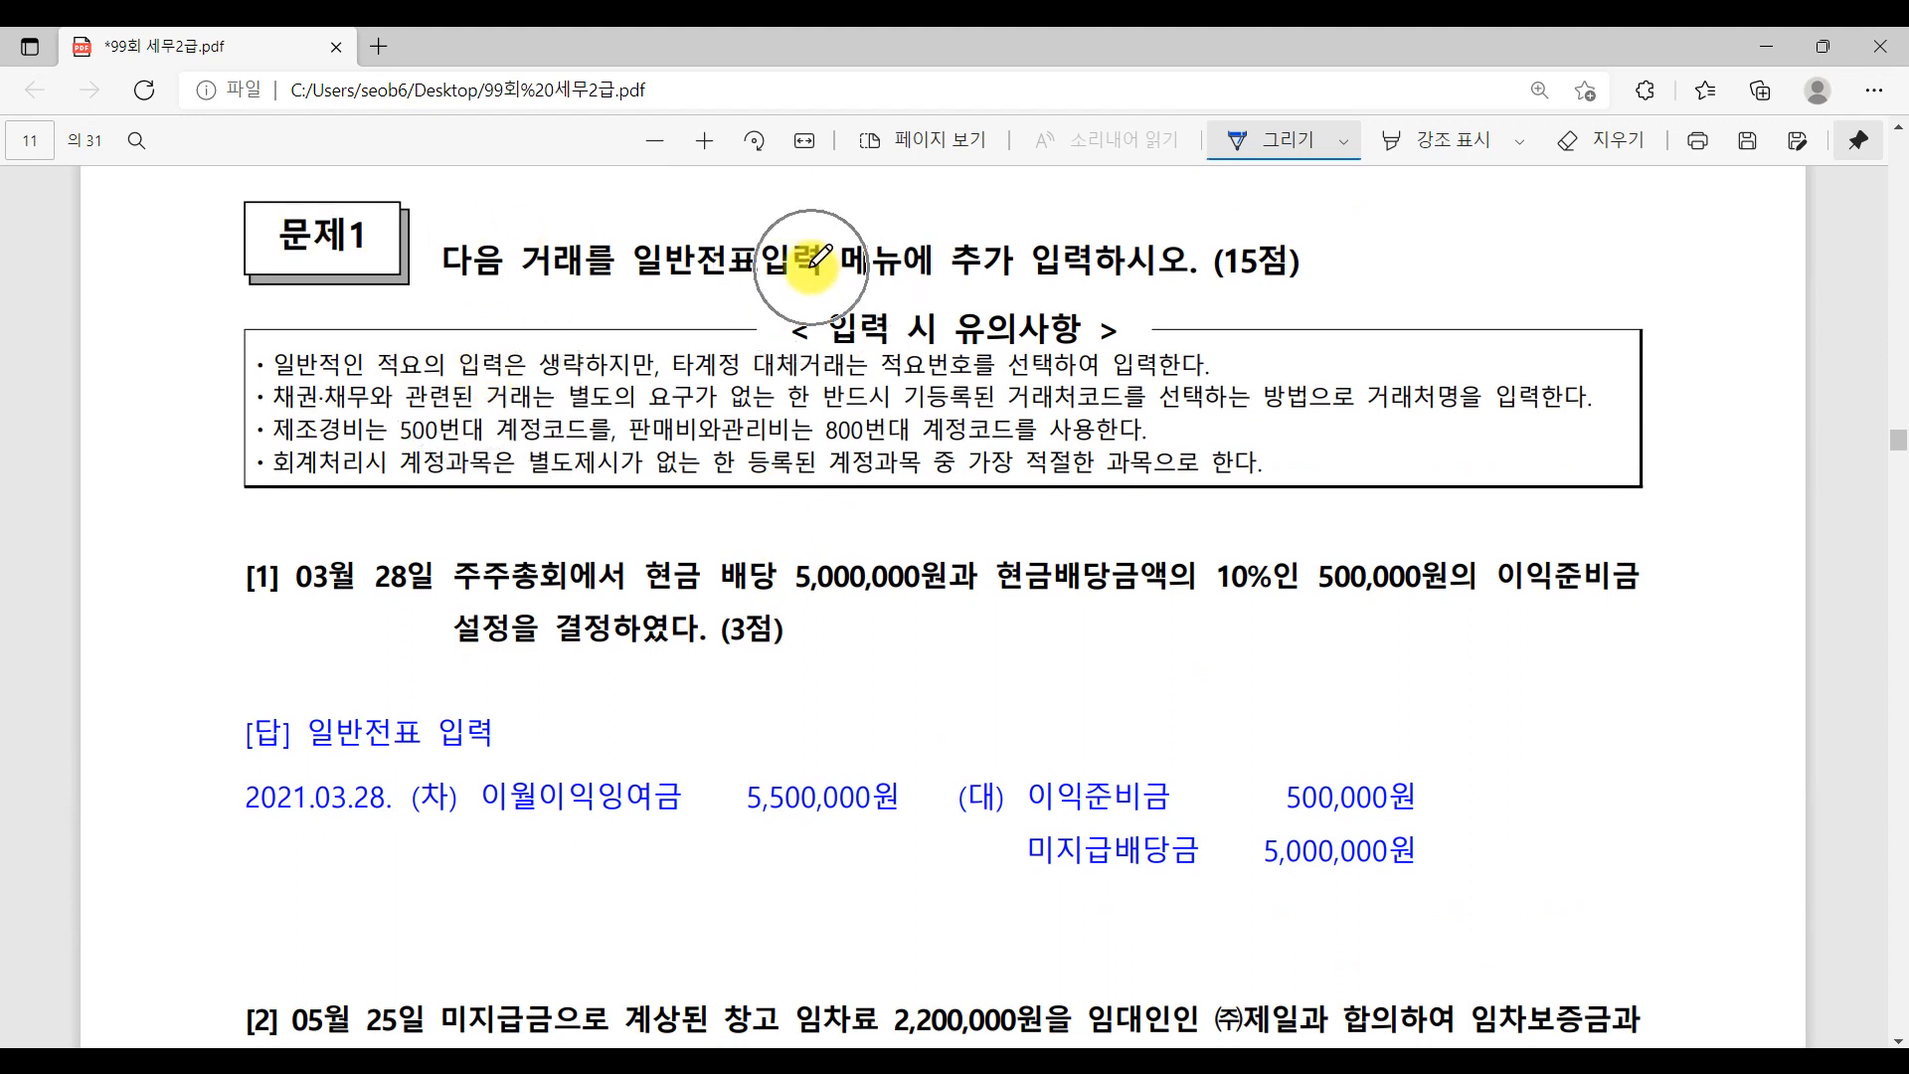
{"action": "key", "text": "ctrl"}
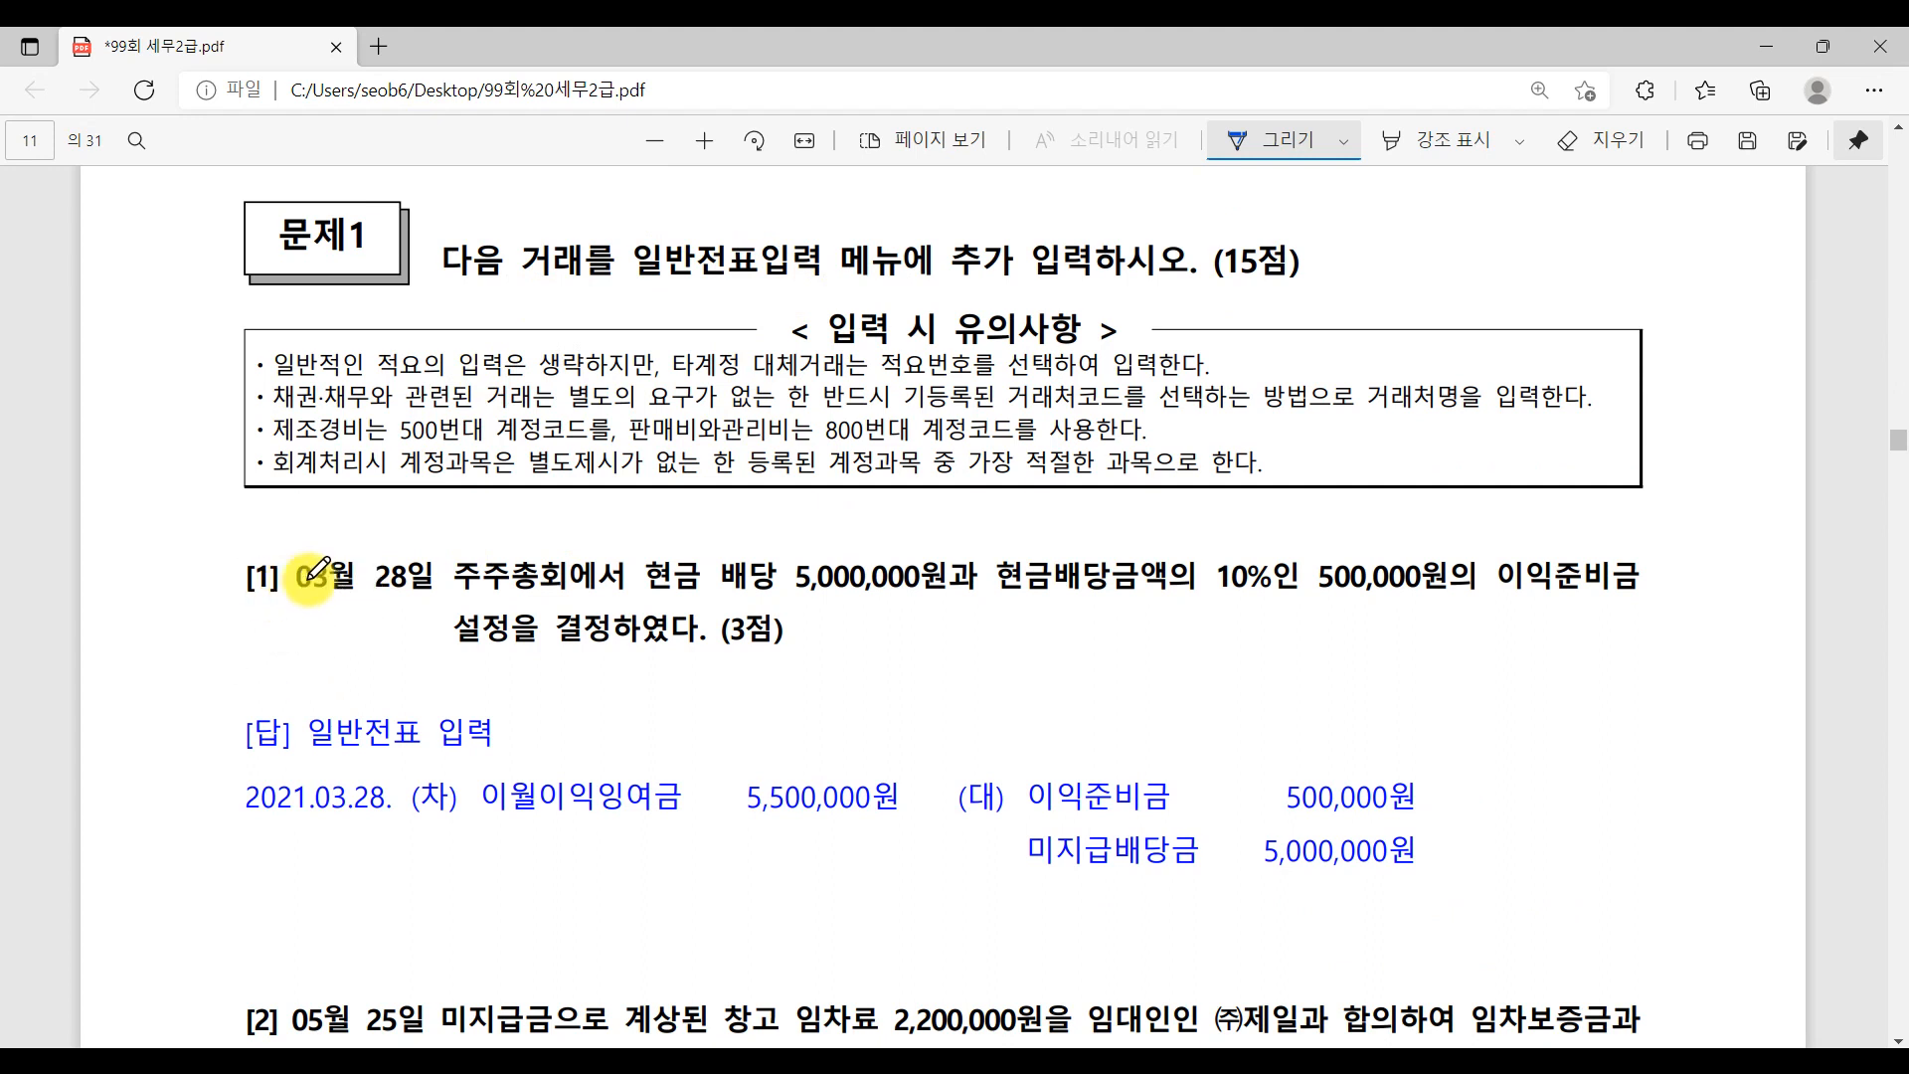
{"action": "key", "text": "ctrl"}
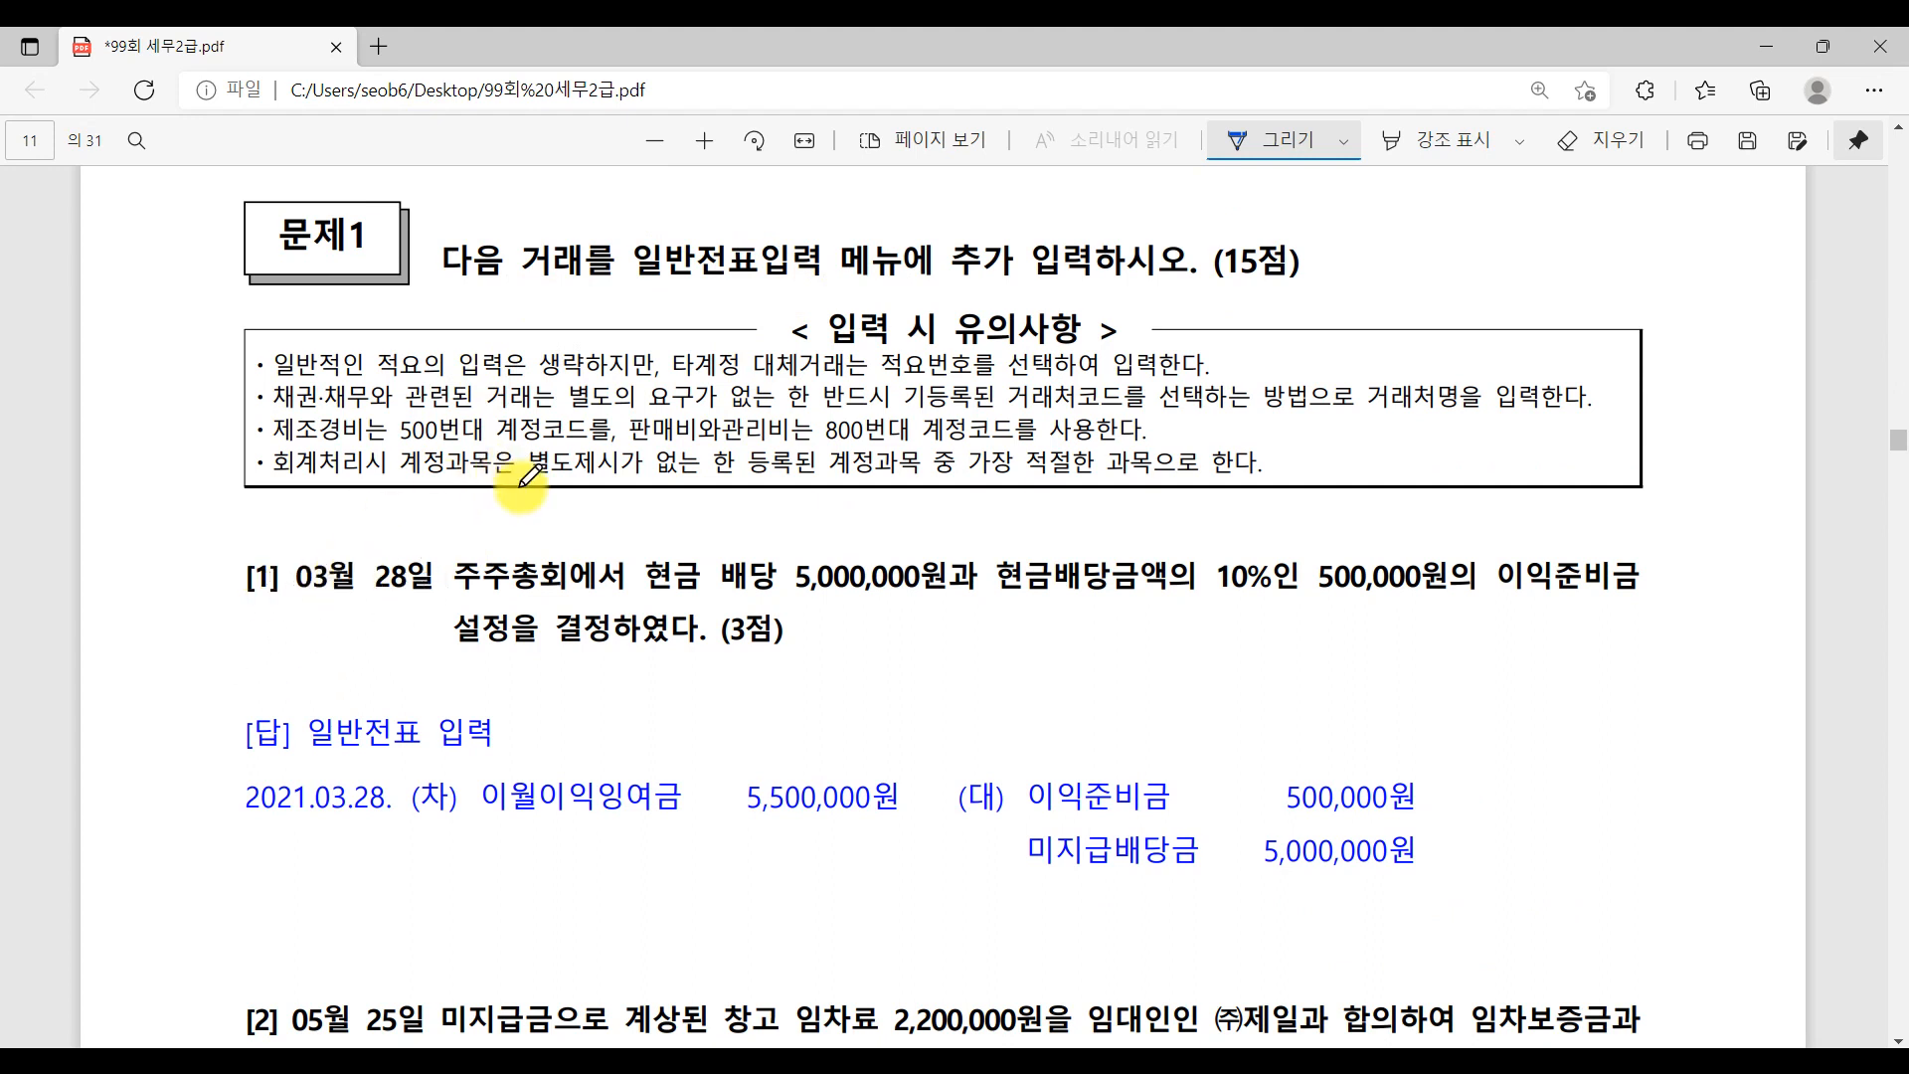
{"action": "key", "text": "ctrl"}
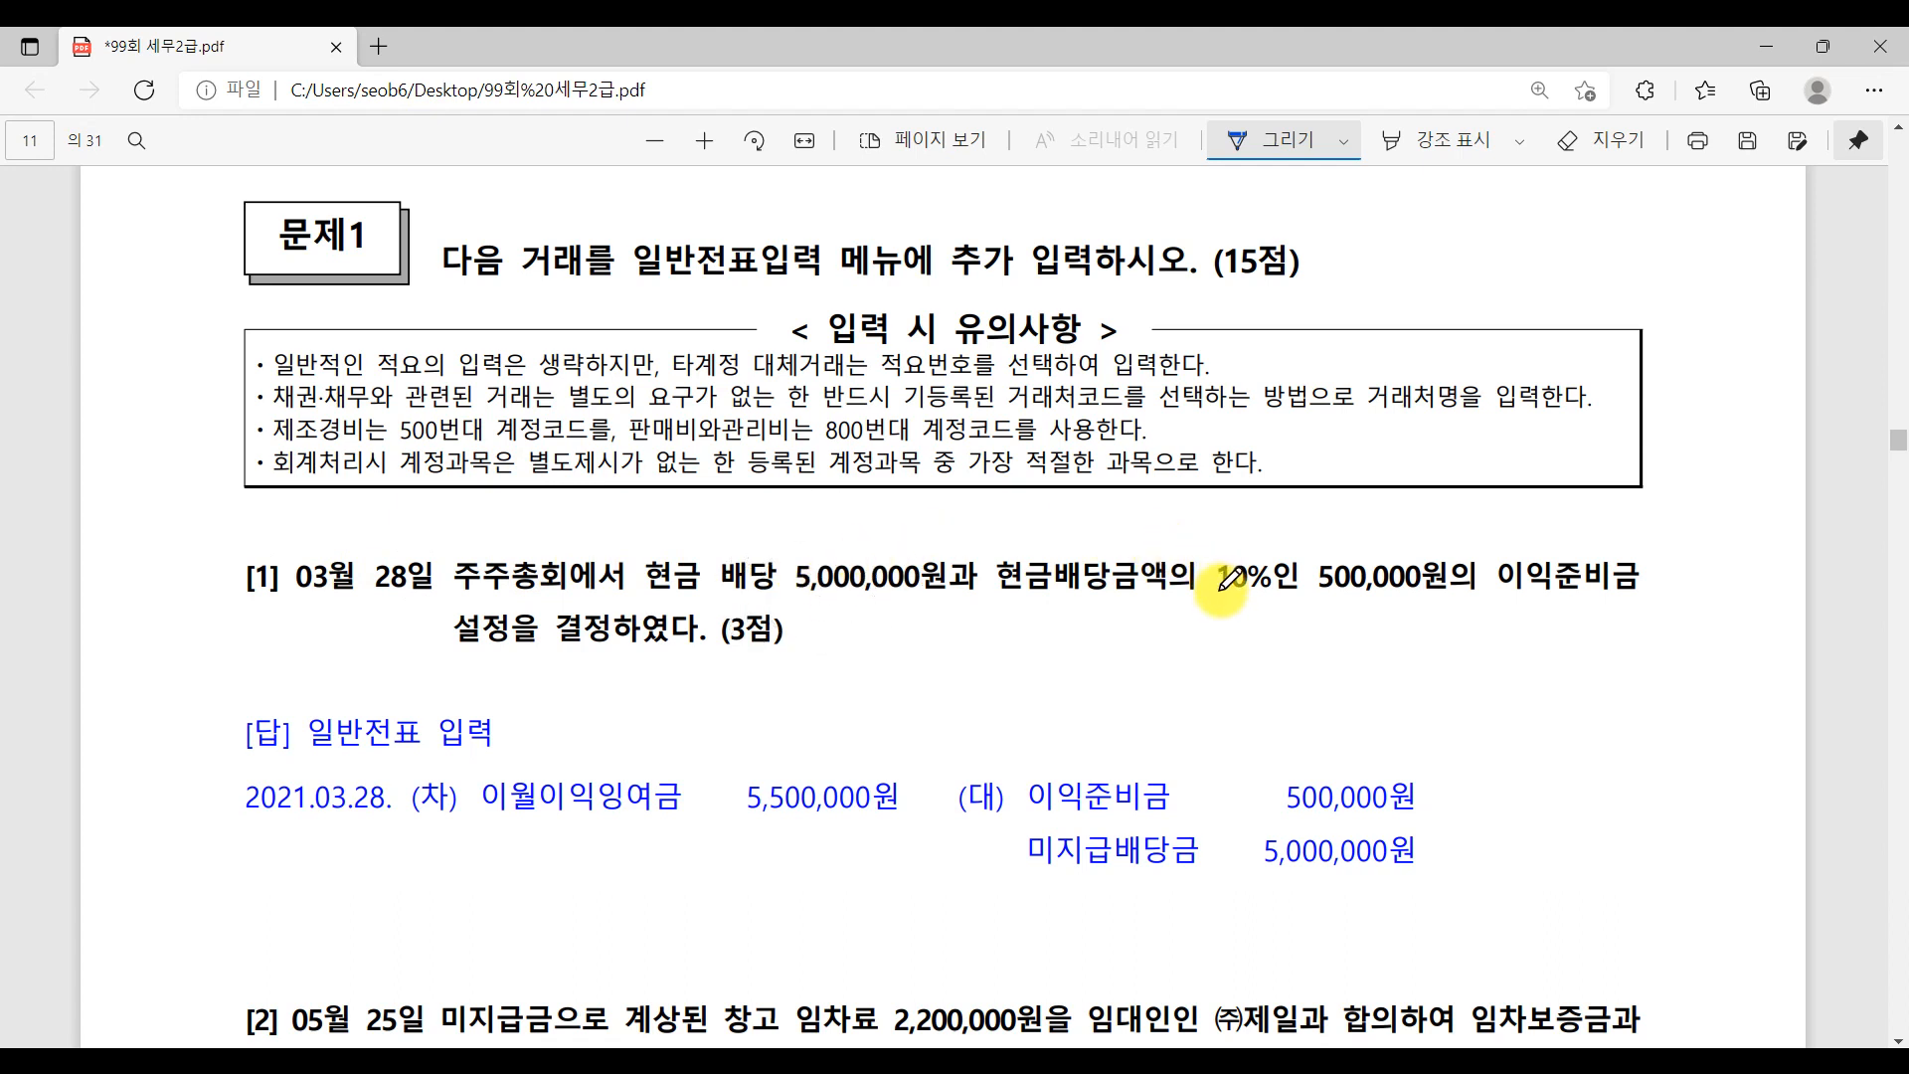
{"action": "left_click_drag", "start_coordinate": [1219, 594], "coordinate": [1427, 588]}
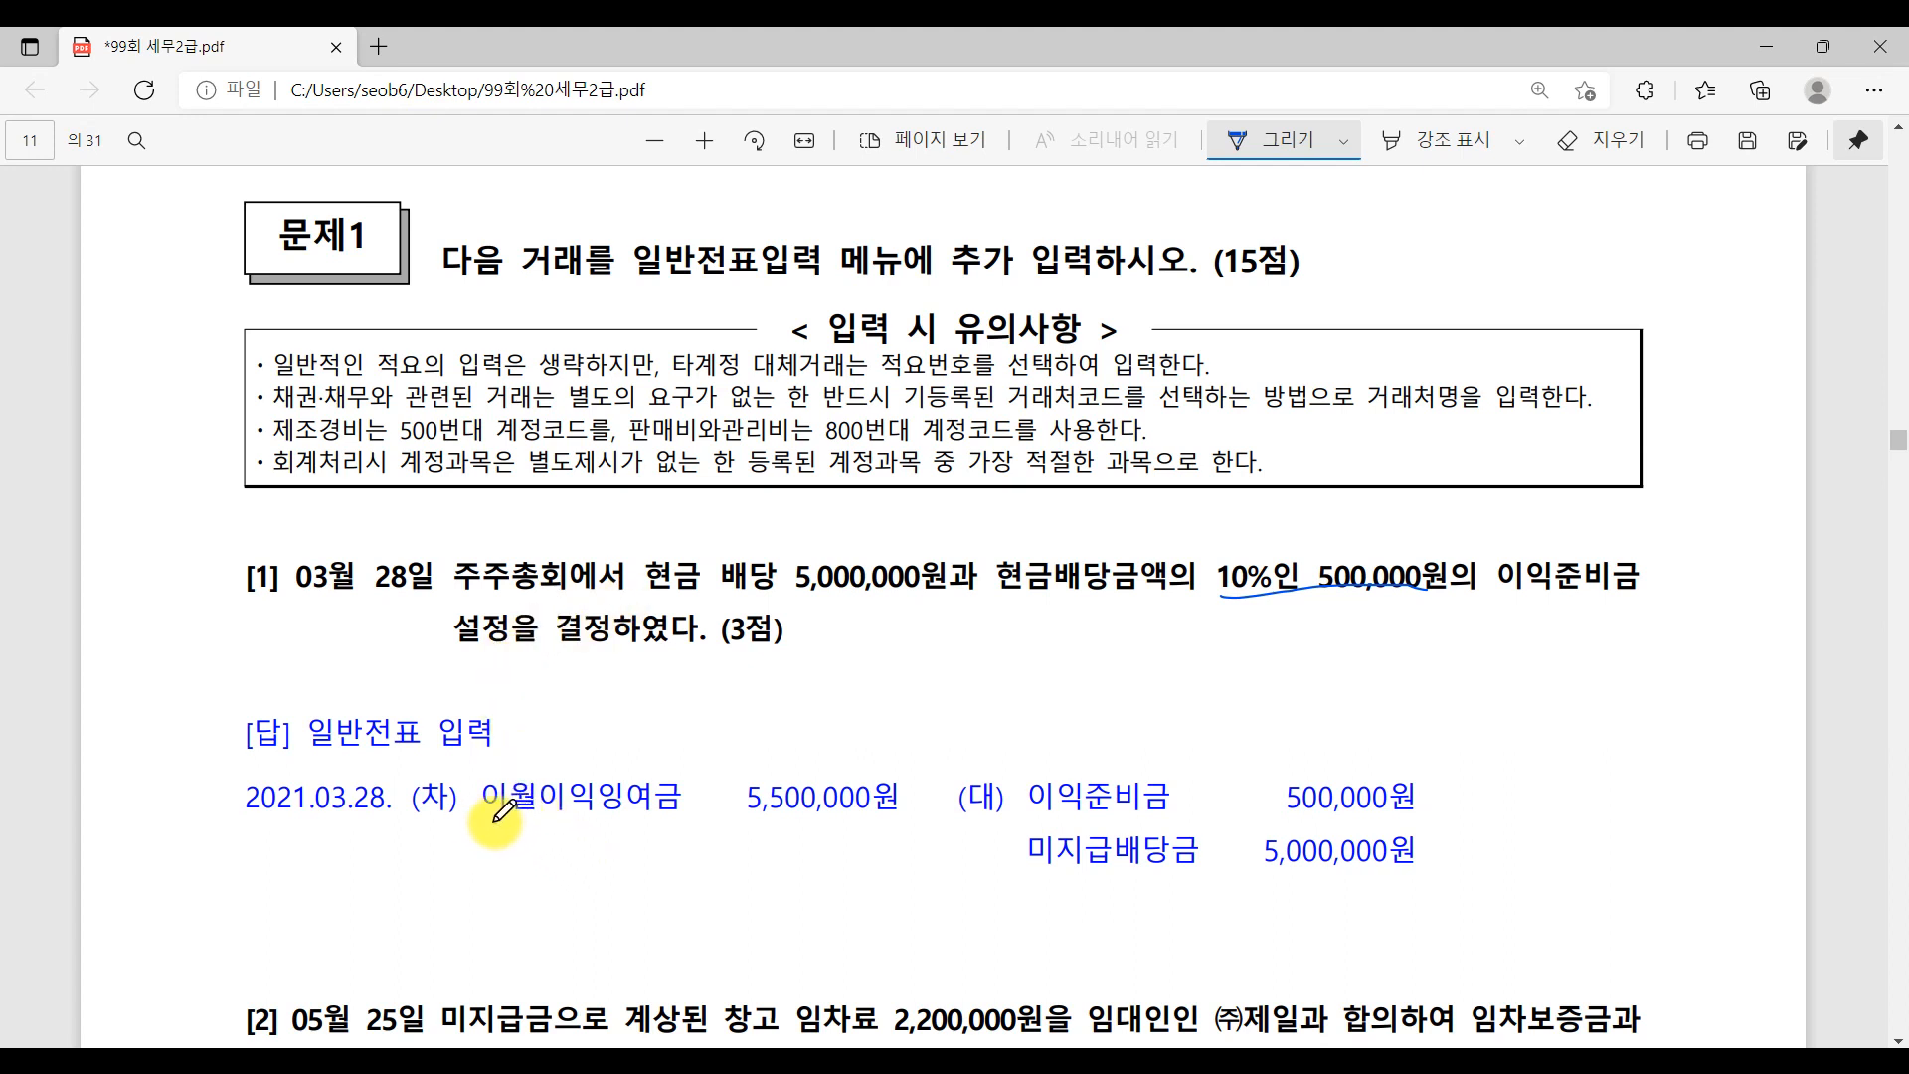
- Underline 이월이익잉여금 in the answer to question [1] and handwrite "자본 −" beneath it
{"action": "left_click_drag", "start_coordinate": [494, 819], "coordinate": [572, 811]}
{"action": "left_click_drag", "start_coordinate": [582, 813], "coordinate": [707, 813]}
{"action": "left_click_drag", "start_coordinate": [559, 855], "coordinate": [680, 872]}
{"action": "left_click", "coordinate": [681, 878]}
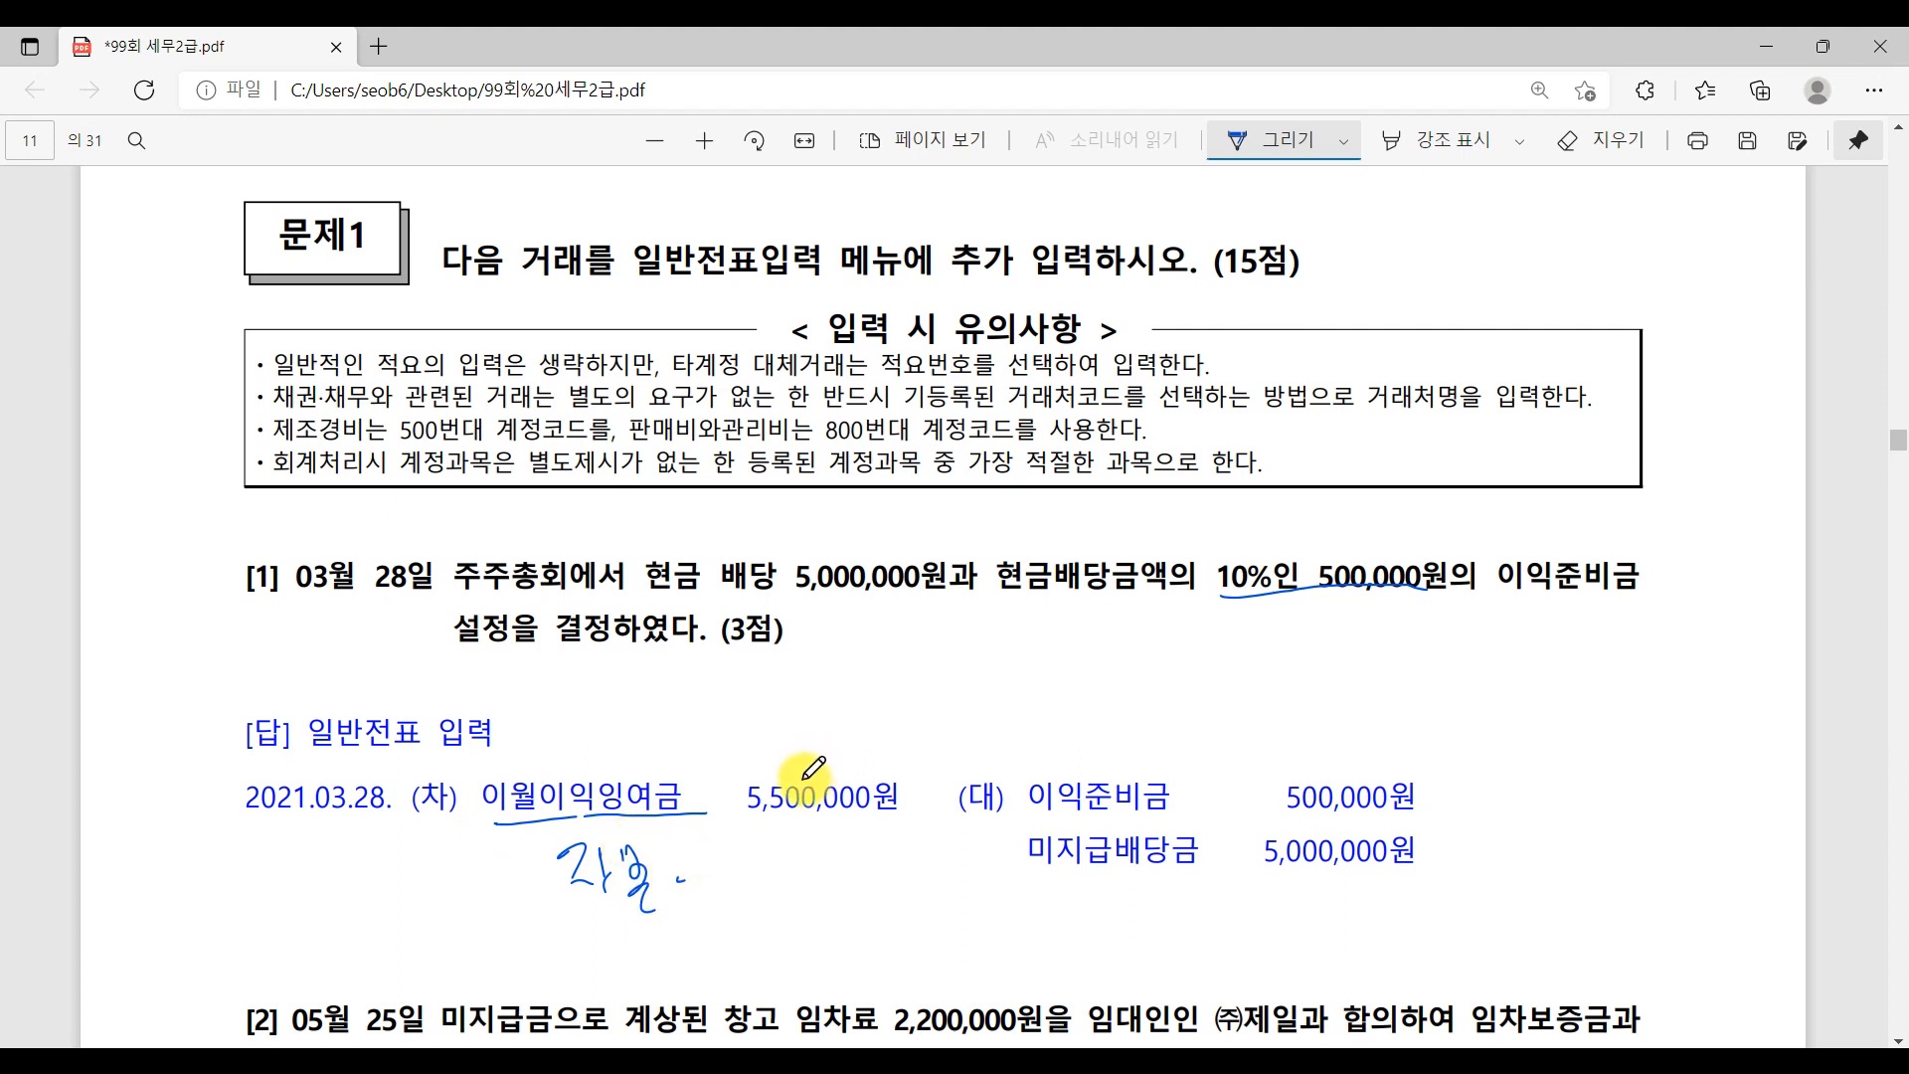
{"action": "left_click_drag", "start_coordinate": [679, 879], "coordinate": [733, 871]}
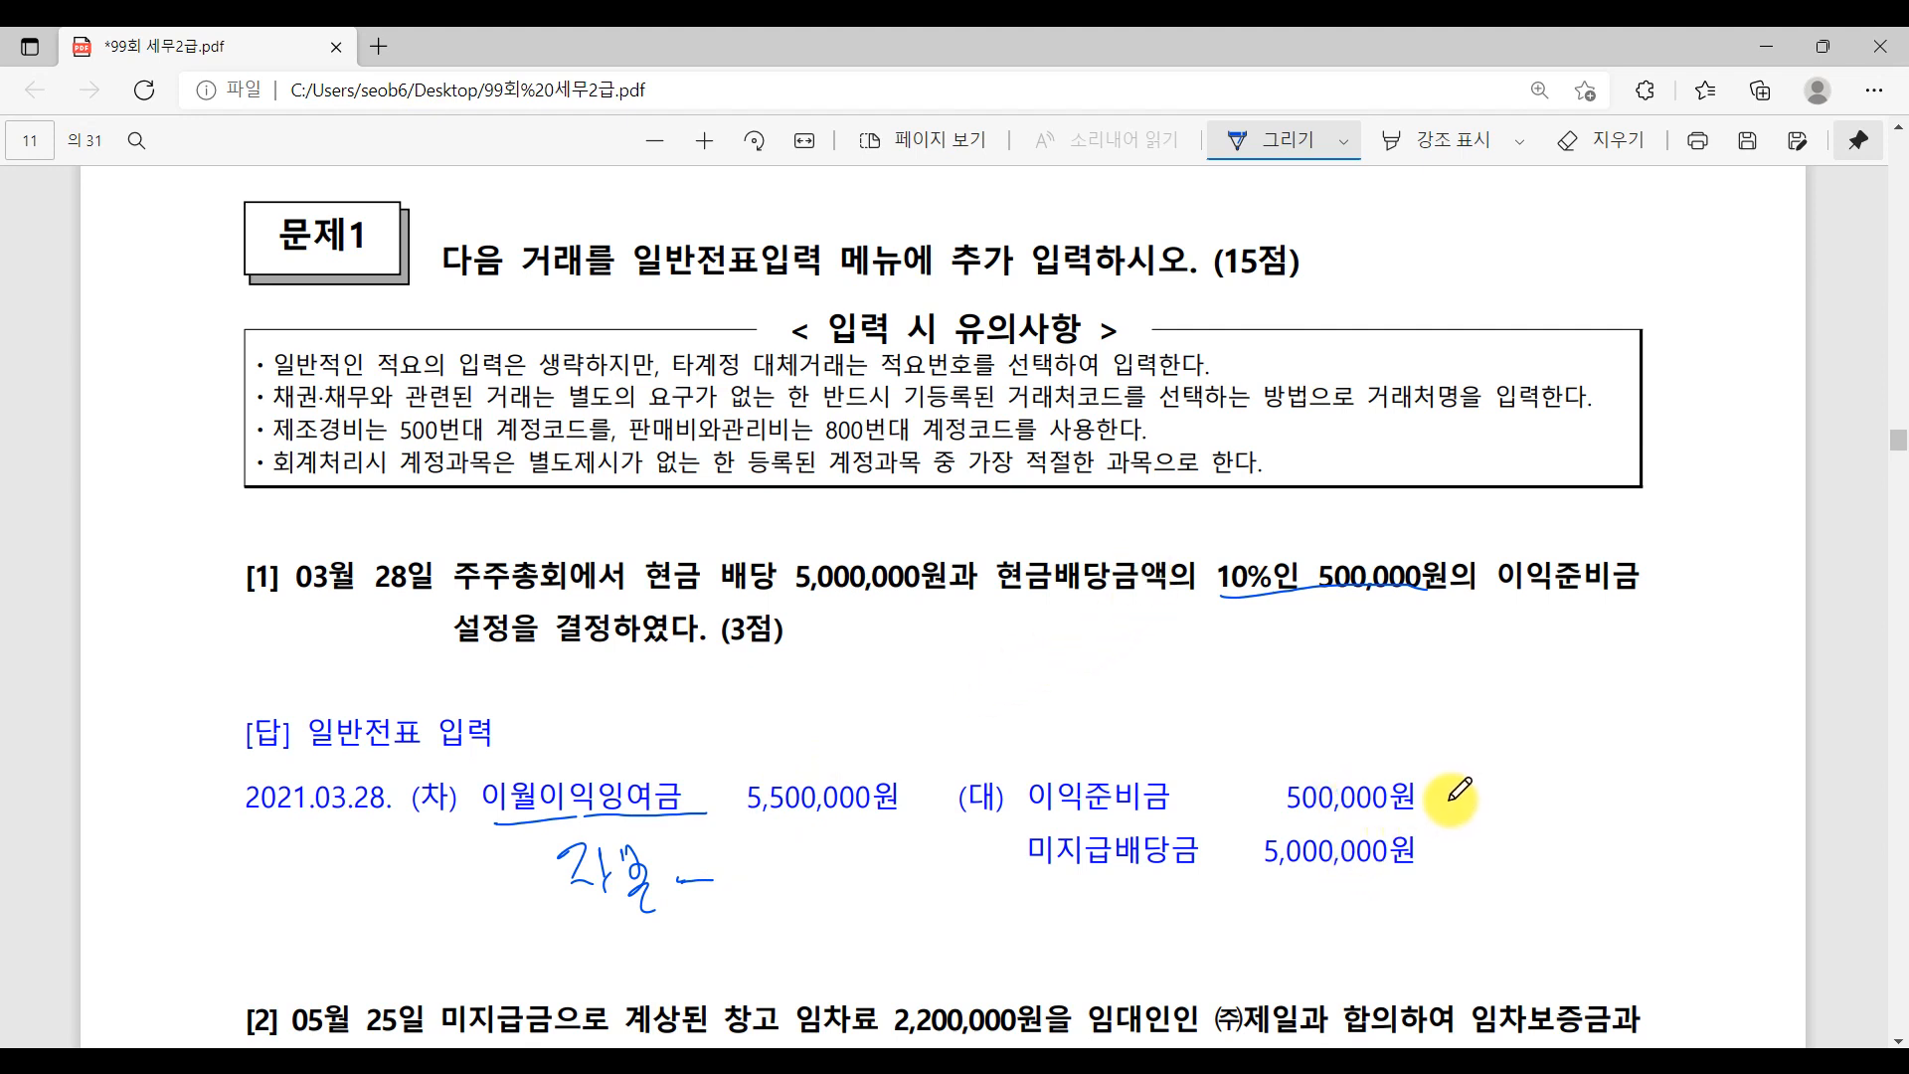
- Handwrite "자본 +" beside the 이익준비금 amount and underline 미지급배당금 and the 현금 배당 phrase in question [1]
{"action": "mouse_move", "coordinate": [1457, 773]}
{"action": "left_mouse_down"}
{"action": "mouse_move", "coordinate": [1605, 785]}
{"action": "mouse_move", "coordinate": [1590, 814]}
{"action": "left_mouse_up"}
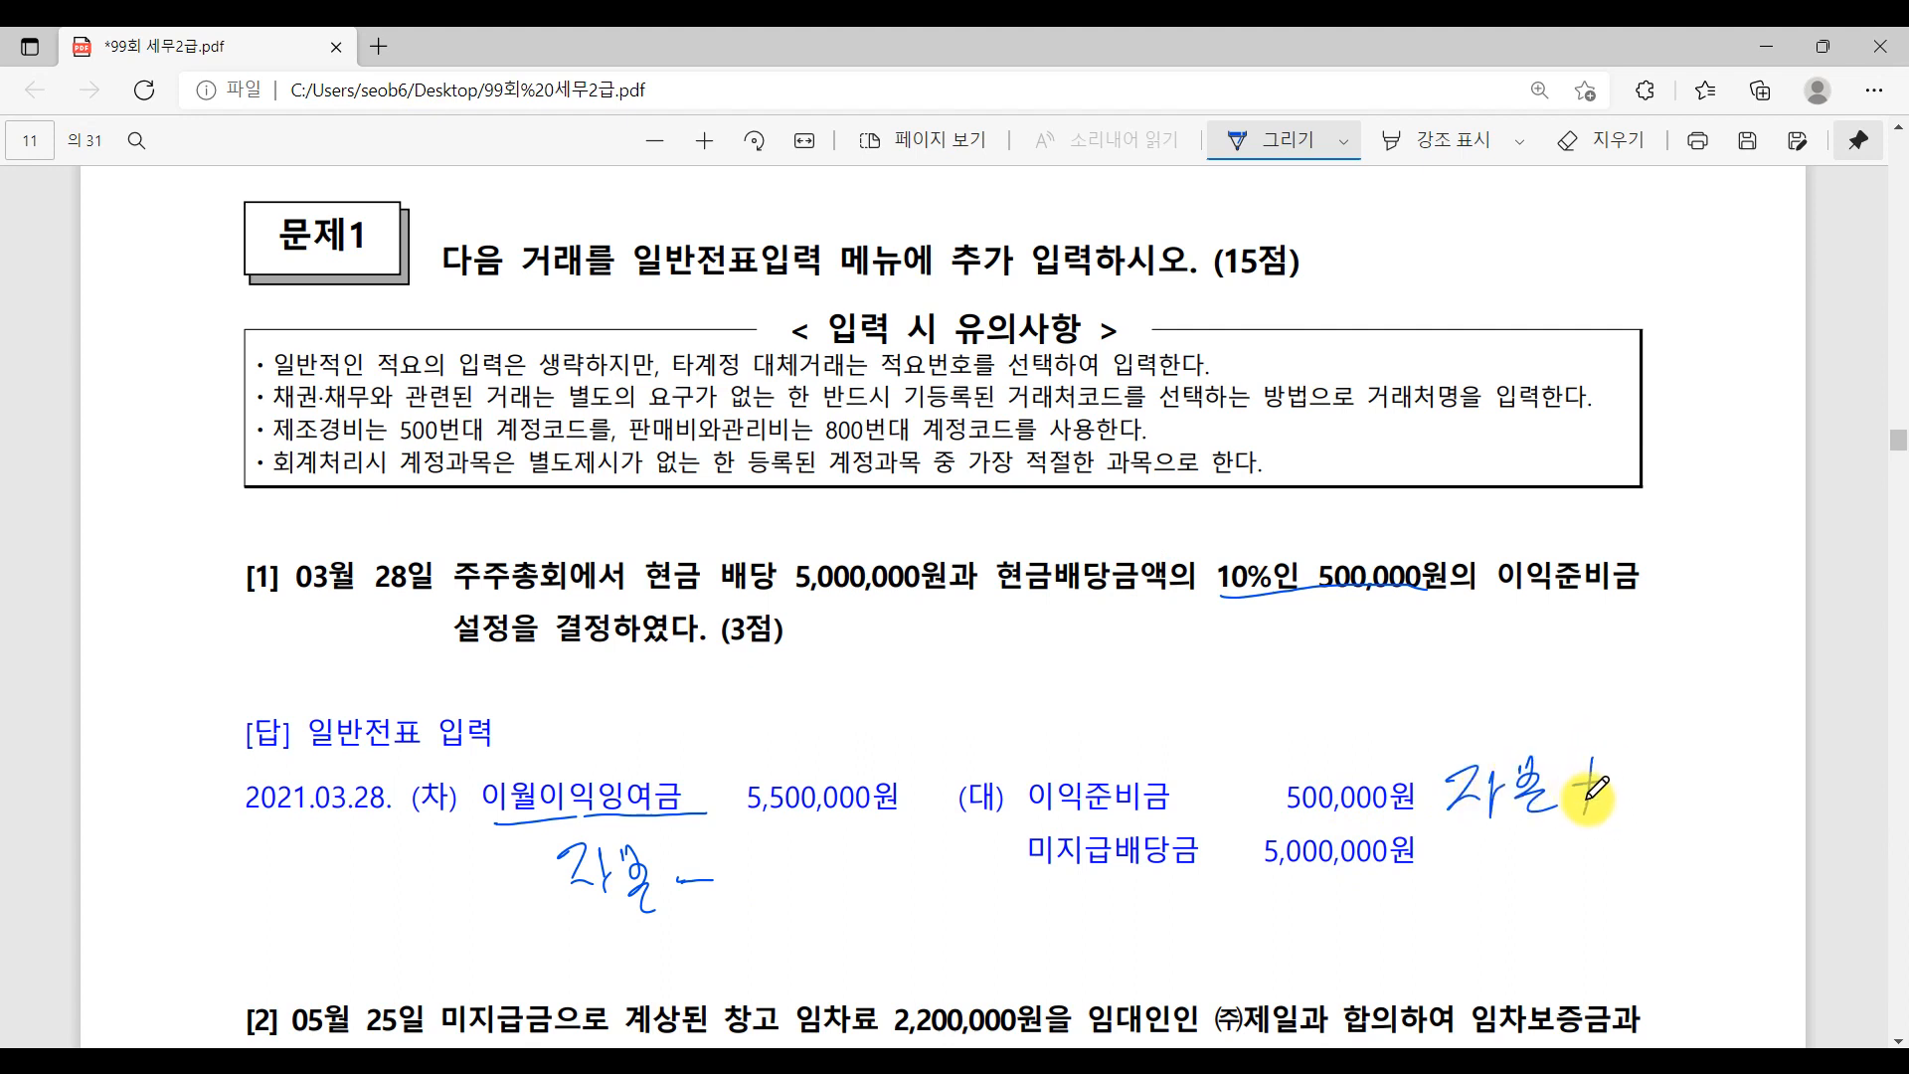
{"action": "left_click_drag", "start_coordinate": [1029, 873], "coordinate": [1220, 875]}
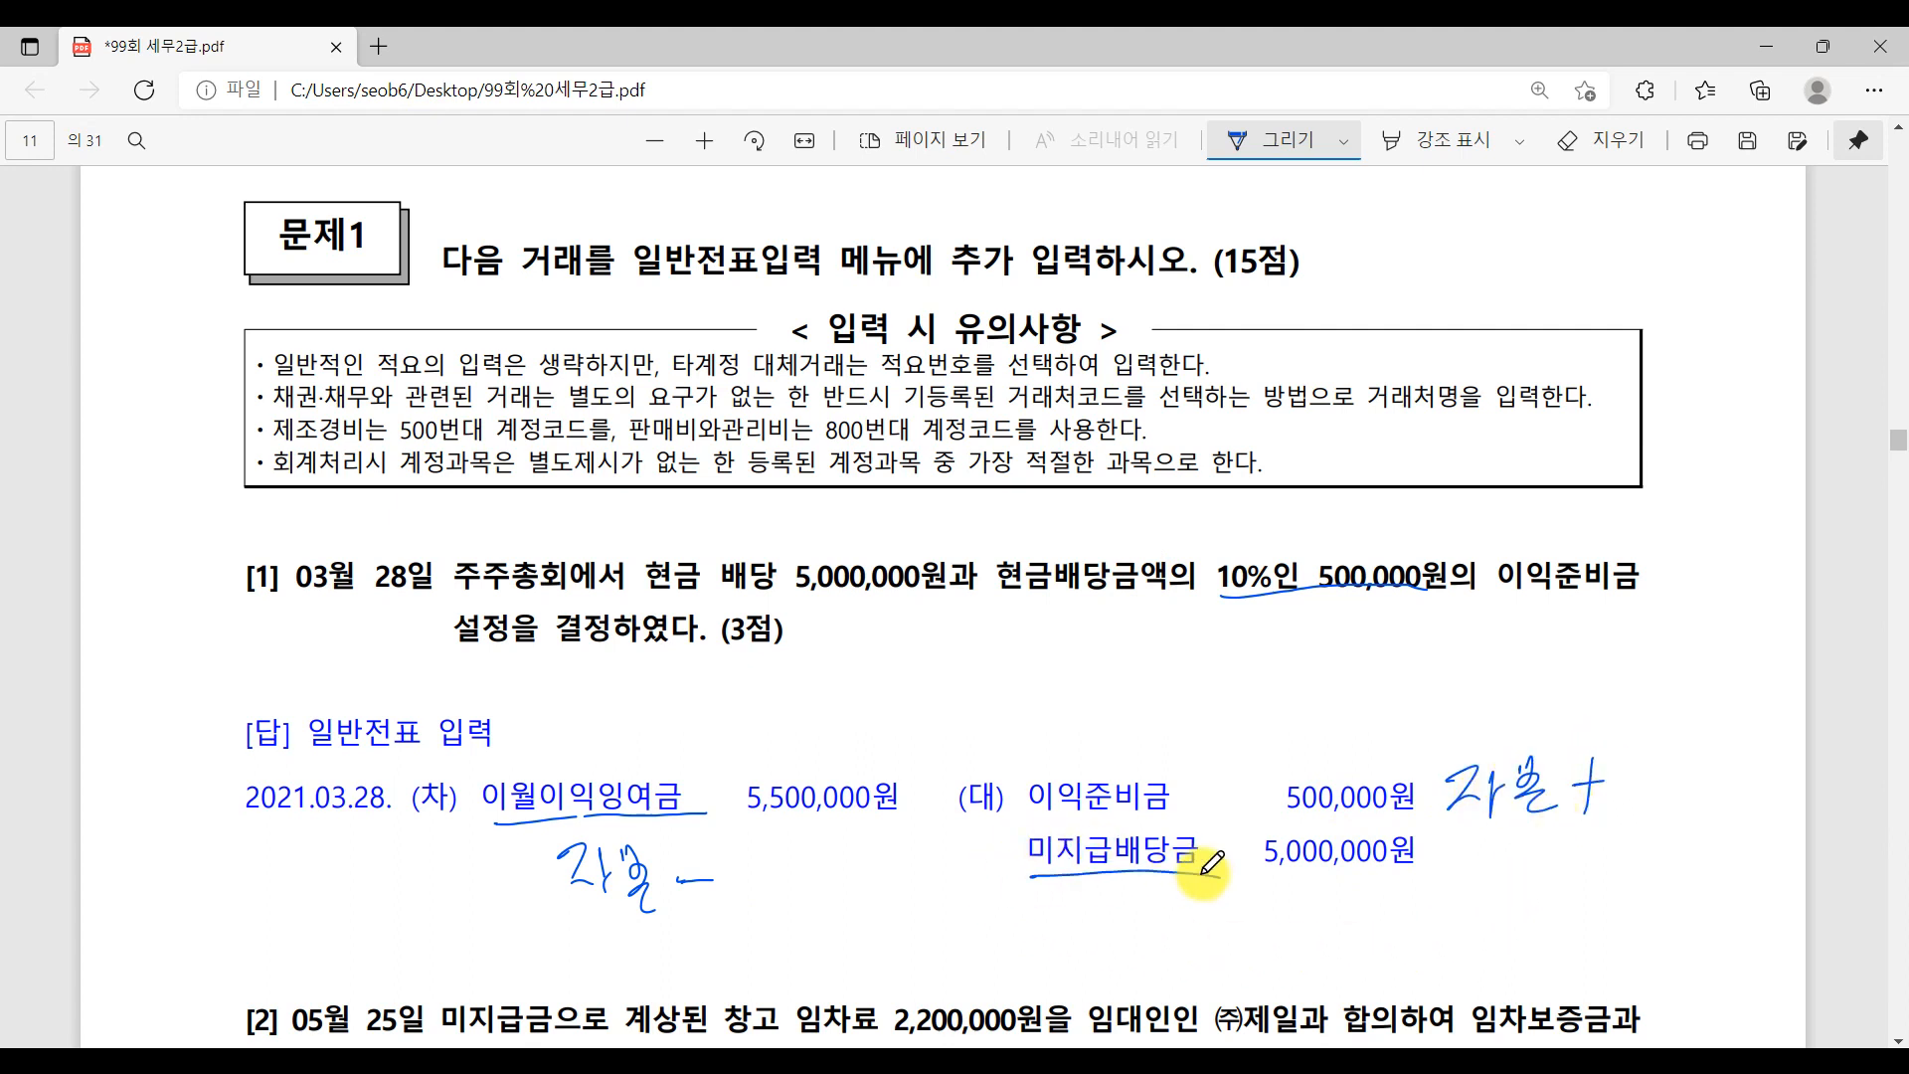
{"action": "left_click_drag", "start_coordinate": [647, 596], "coordinate": [831, 593]}
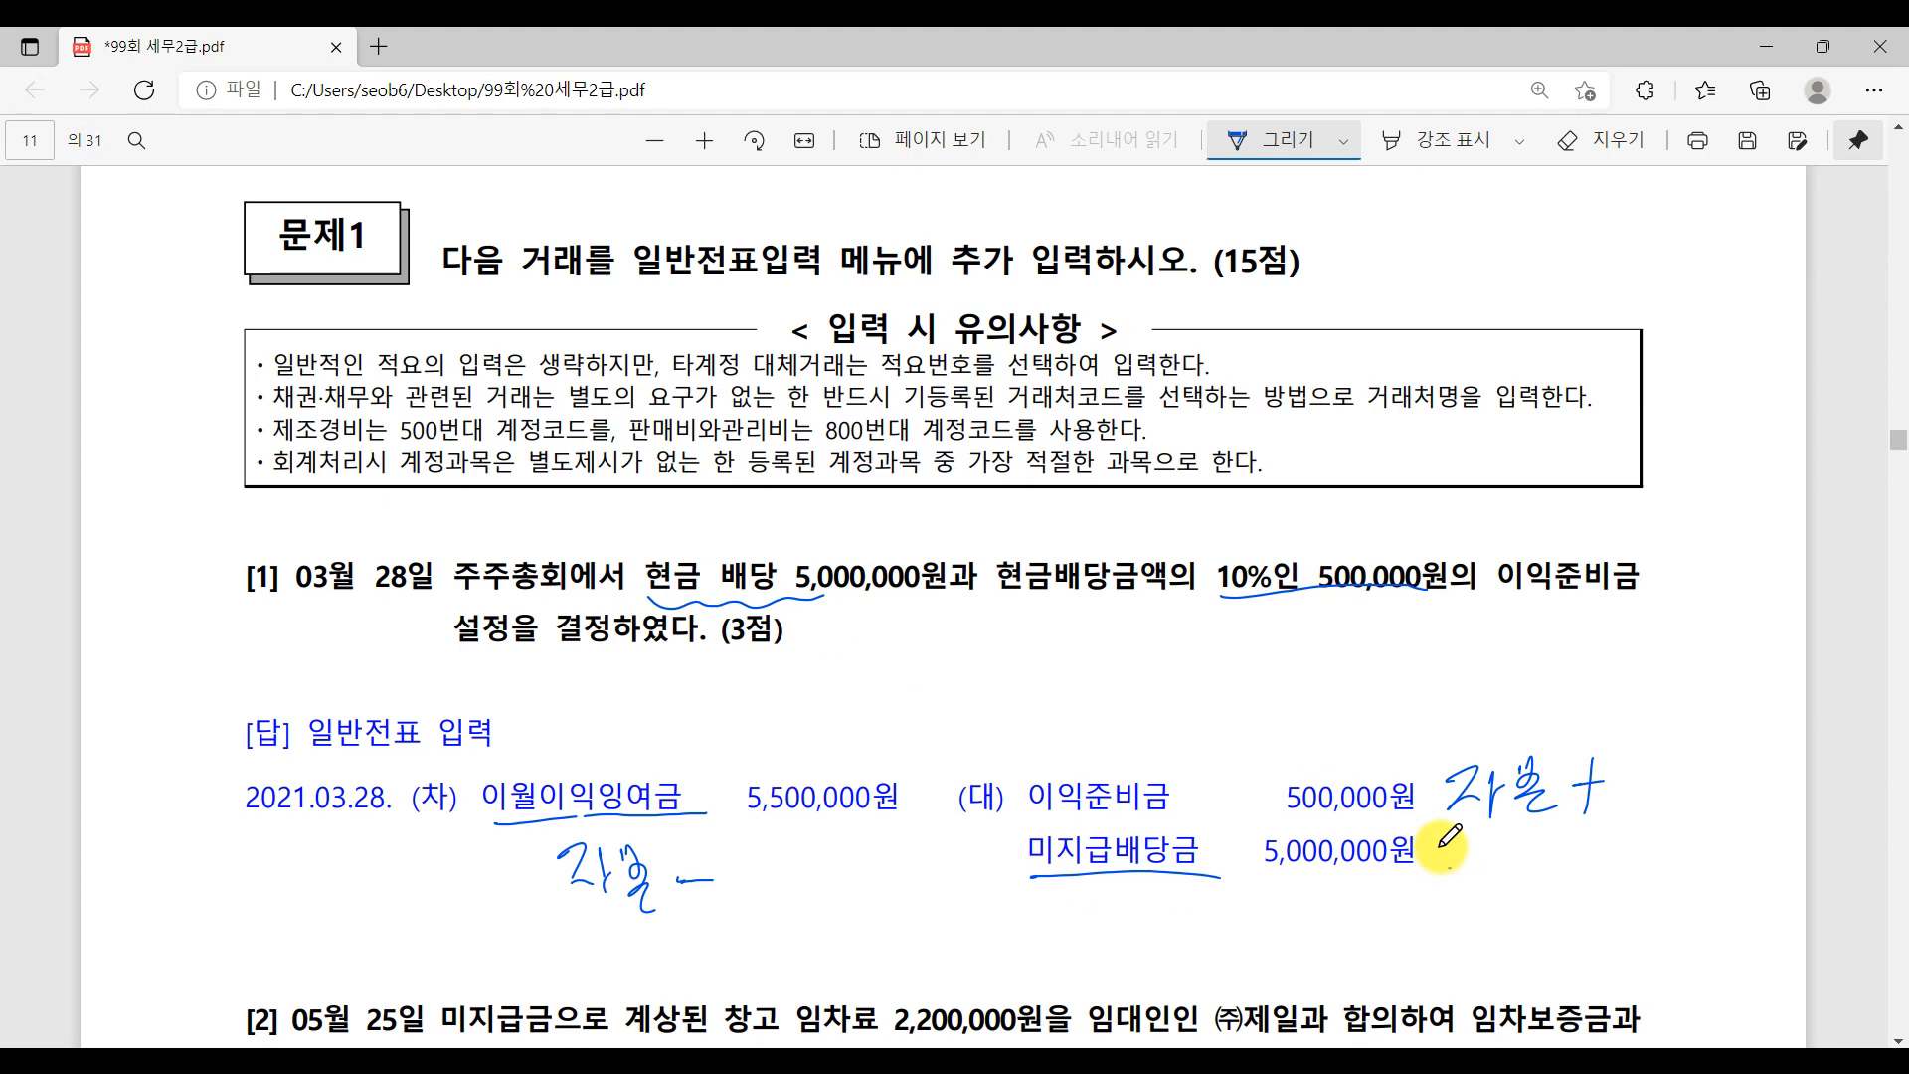
- Switch to the 일반전표입력 window and set the voucher date to 03월 28일
{"action": "key", "text": "alt+Tab"}
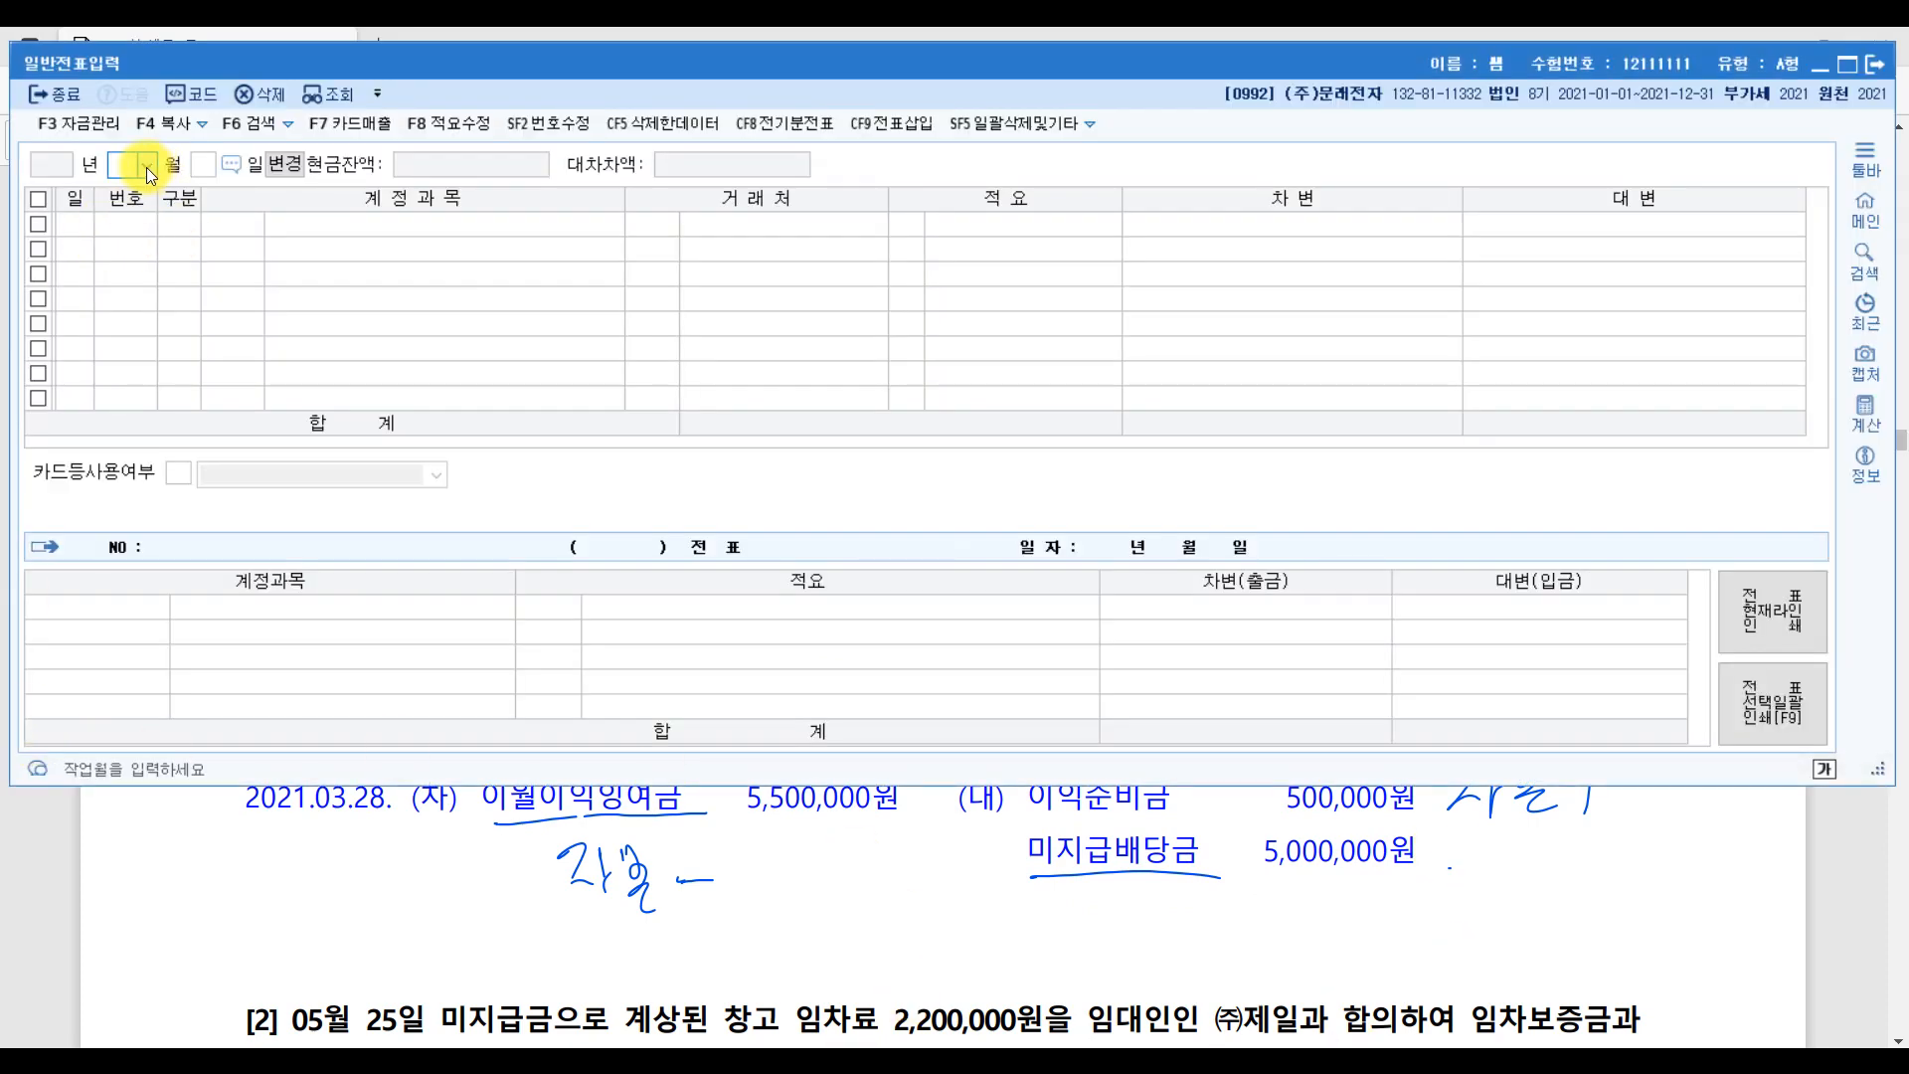
{"action": "key", "text": "Return"}
{"action": "type", "text": "28"}
{"action": "key", "text": "Return"}
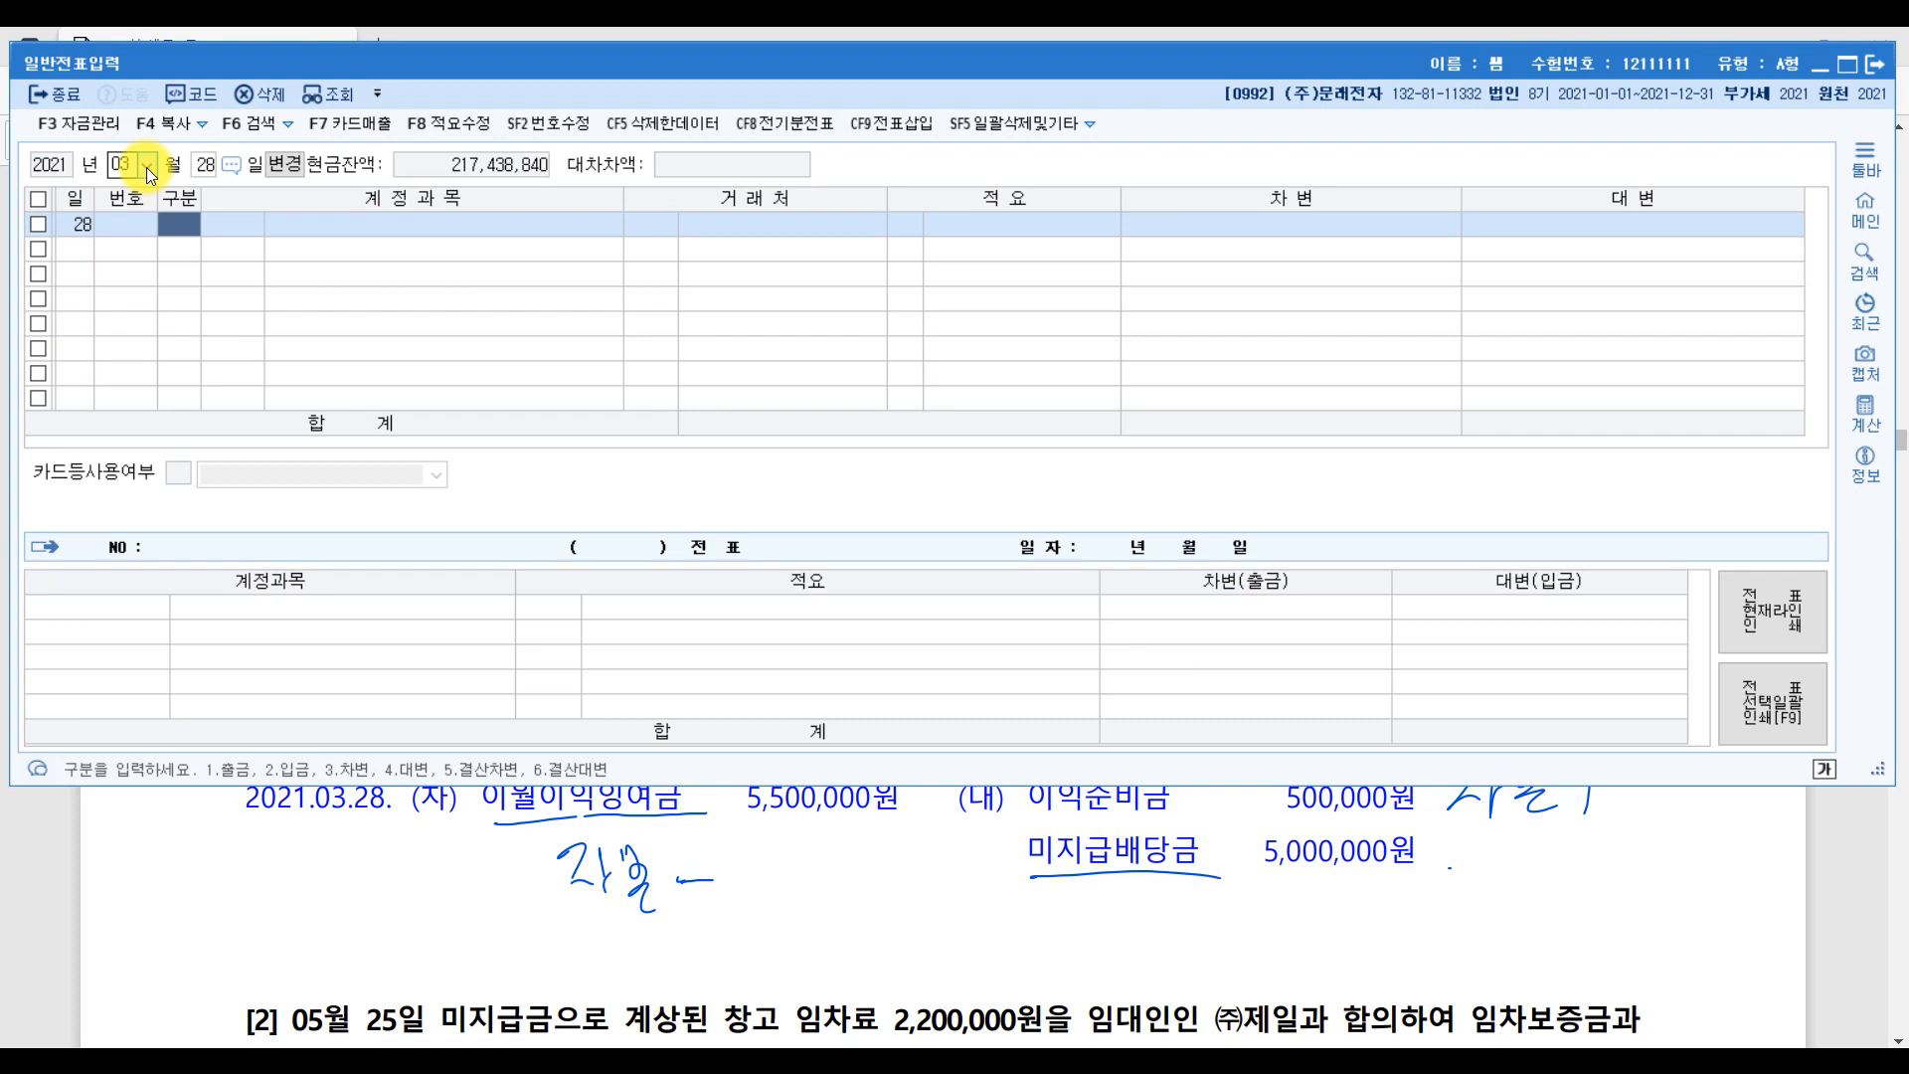
- Enter the debit (차변) line with account 0375 이월이익잉여금 for 5,500,000
{"action": "type", "text": "3이우"}
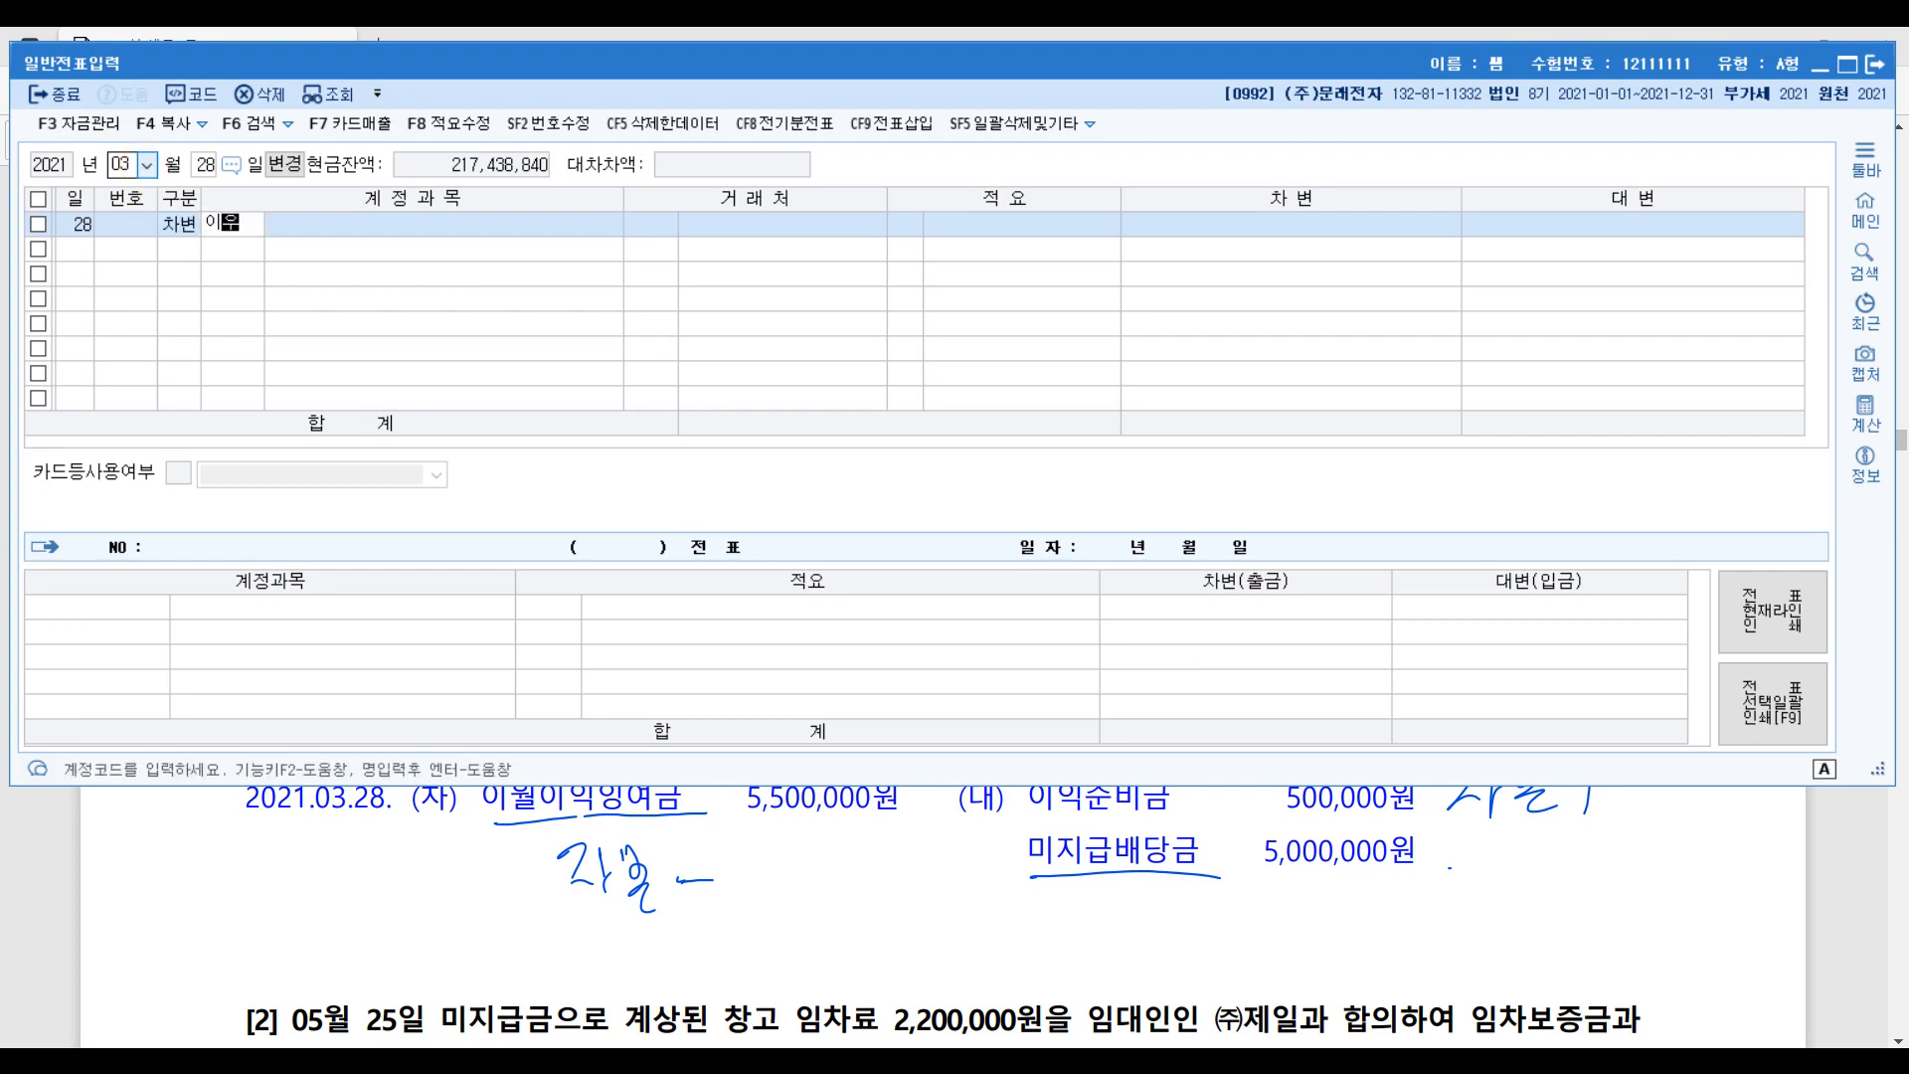
{"action": "type", "text": "ㄹ"}
{"action": "key", "text": "Return"}
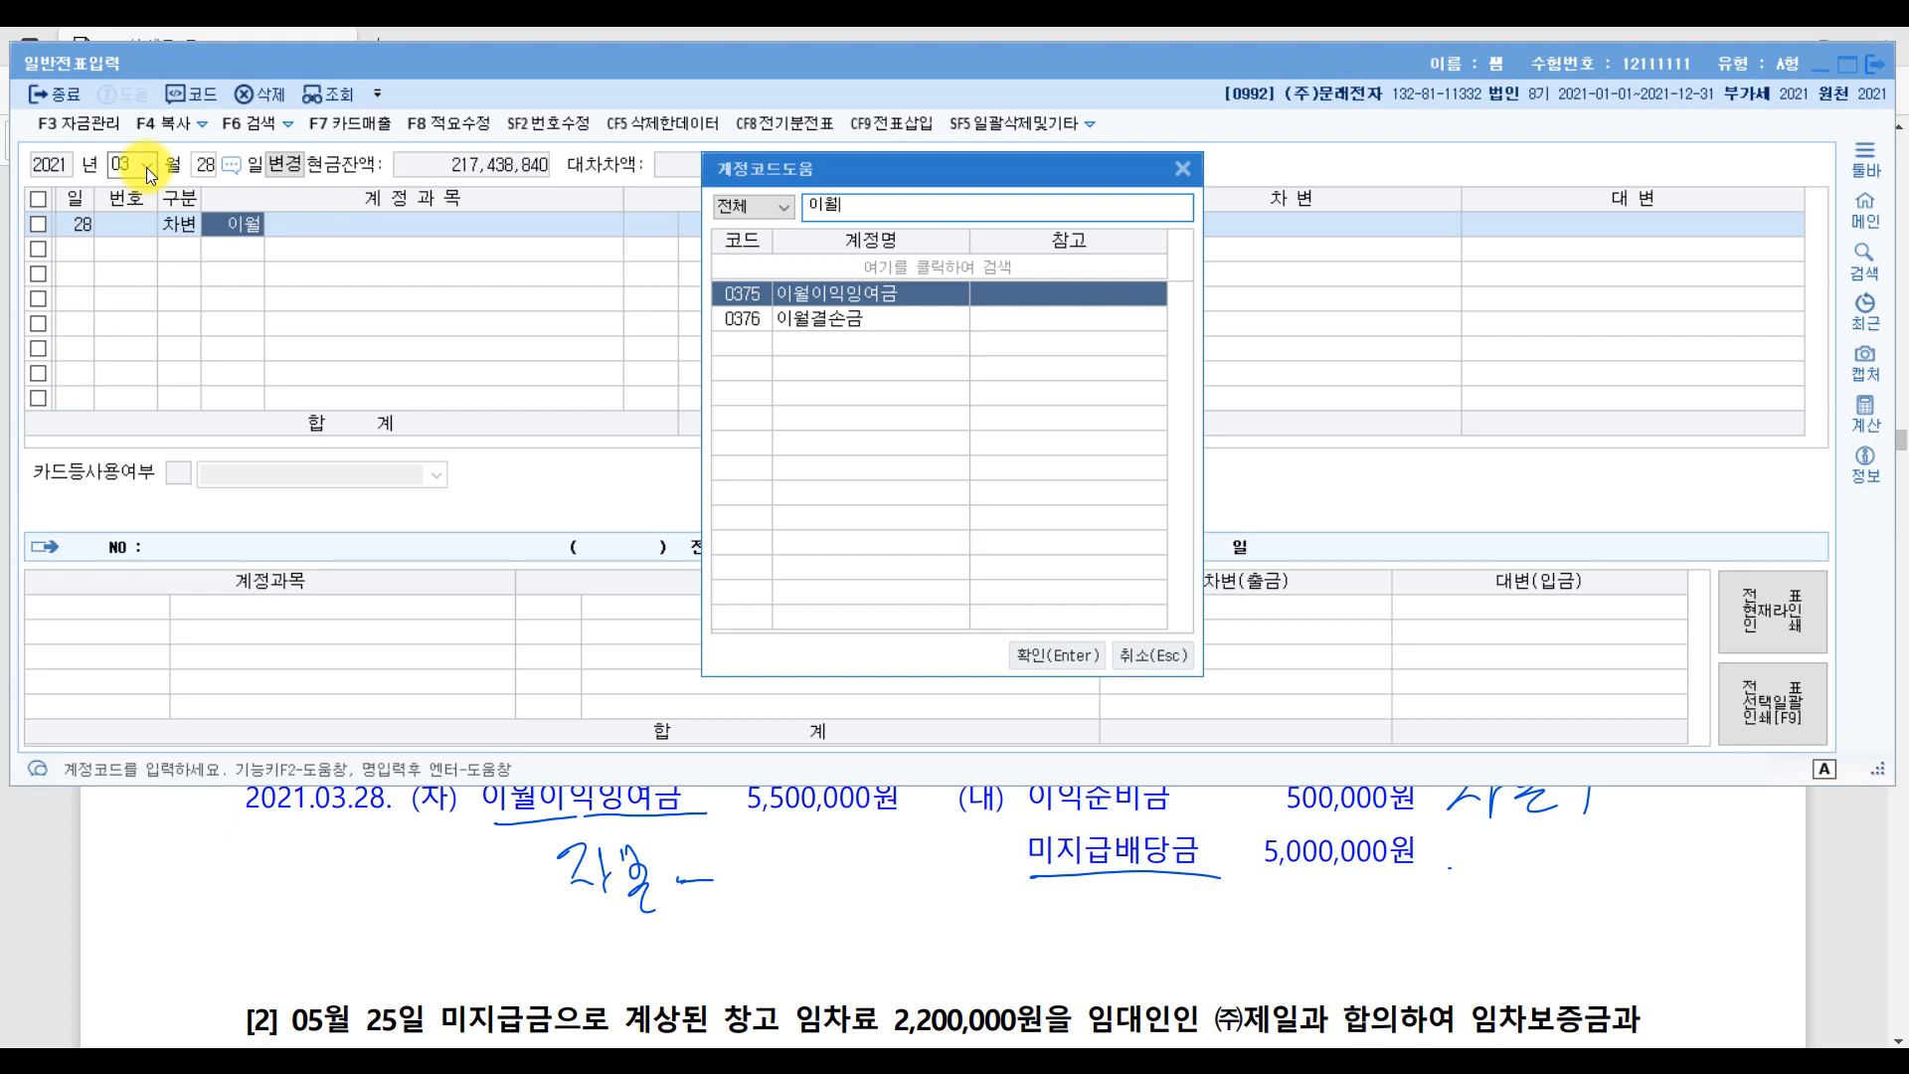
{"action": "key", "text": "Return"}
{"action": "key", "text": "Return"}
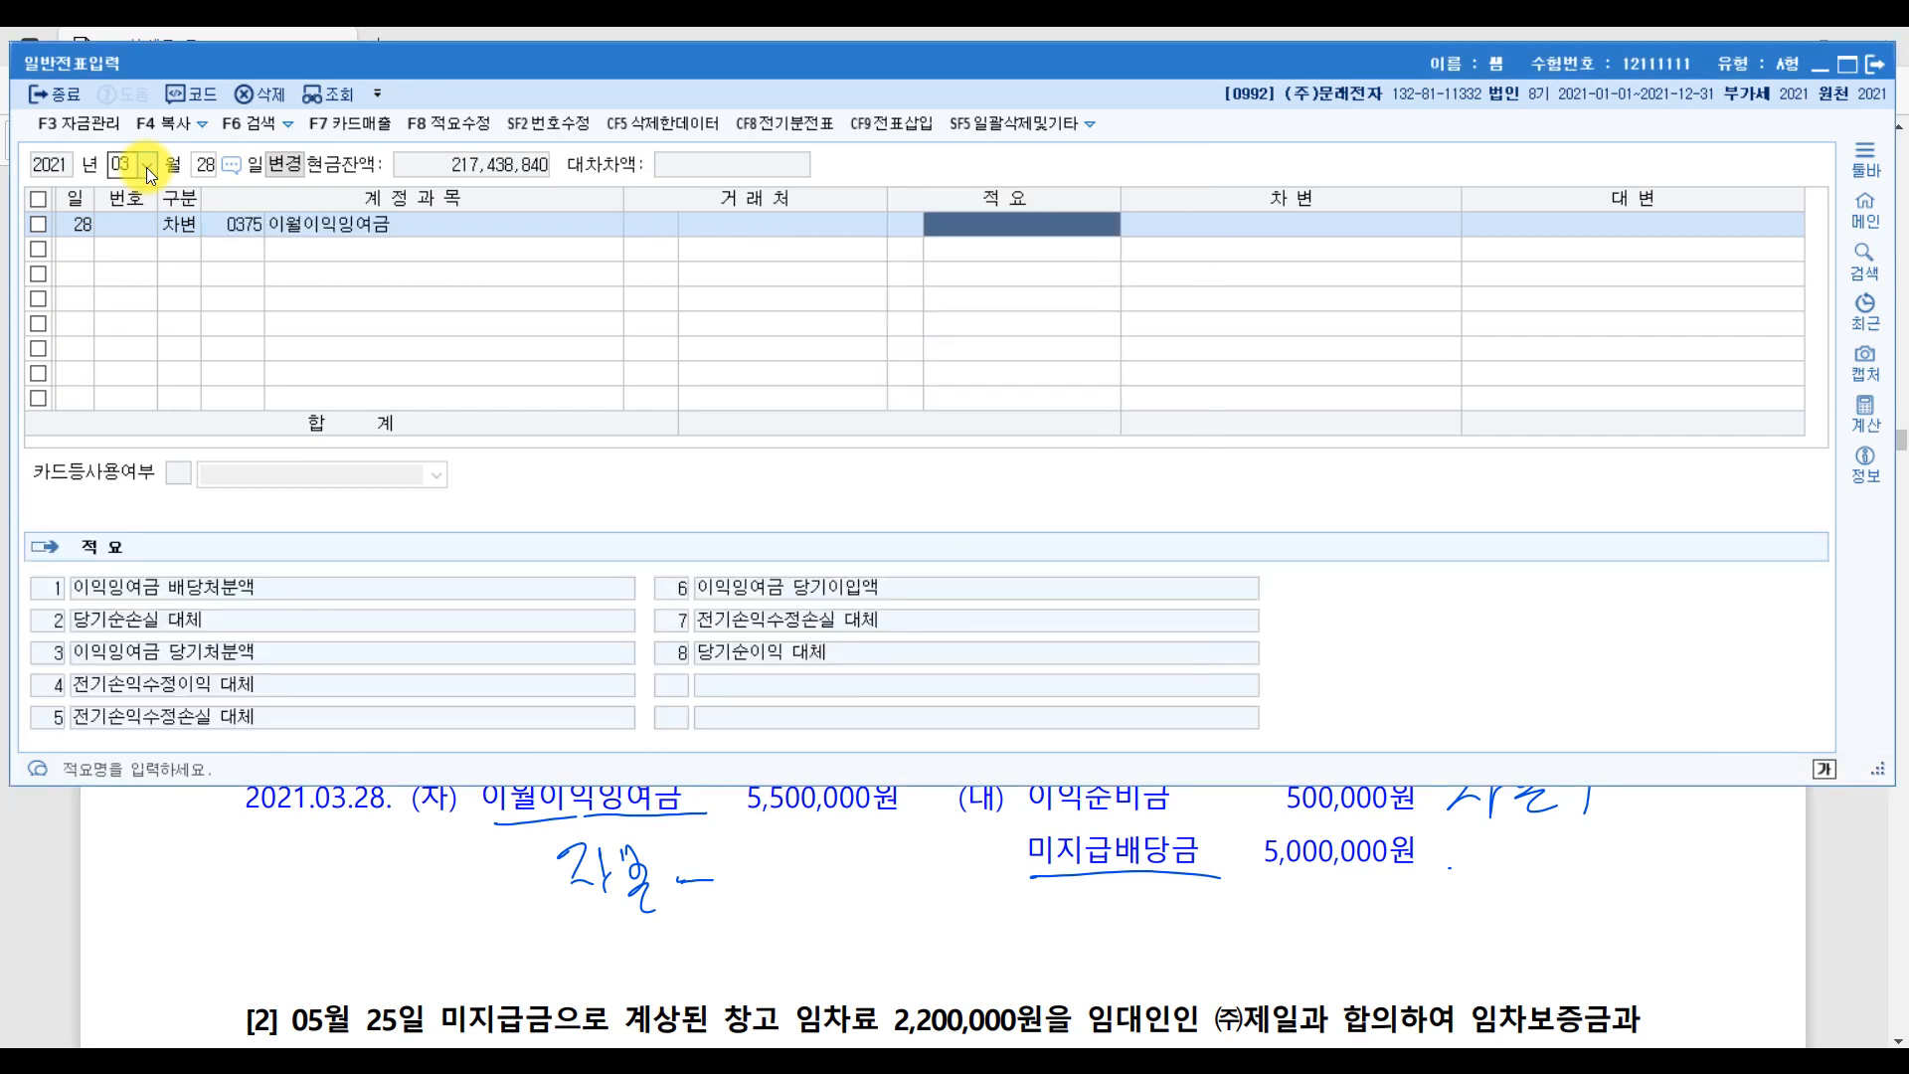
{"action": "key", "text": "Return"}
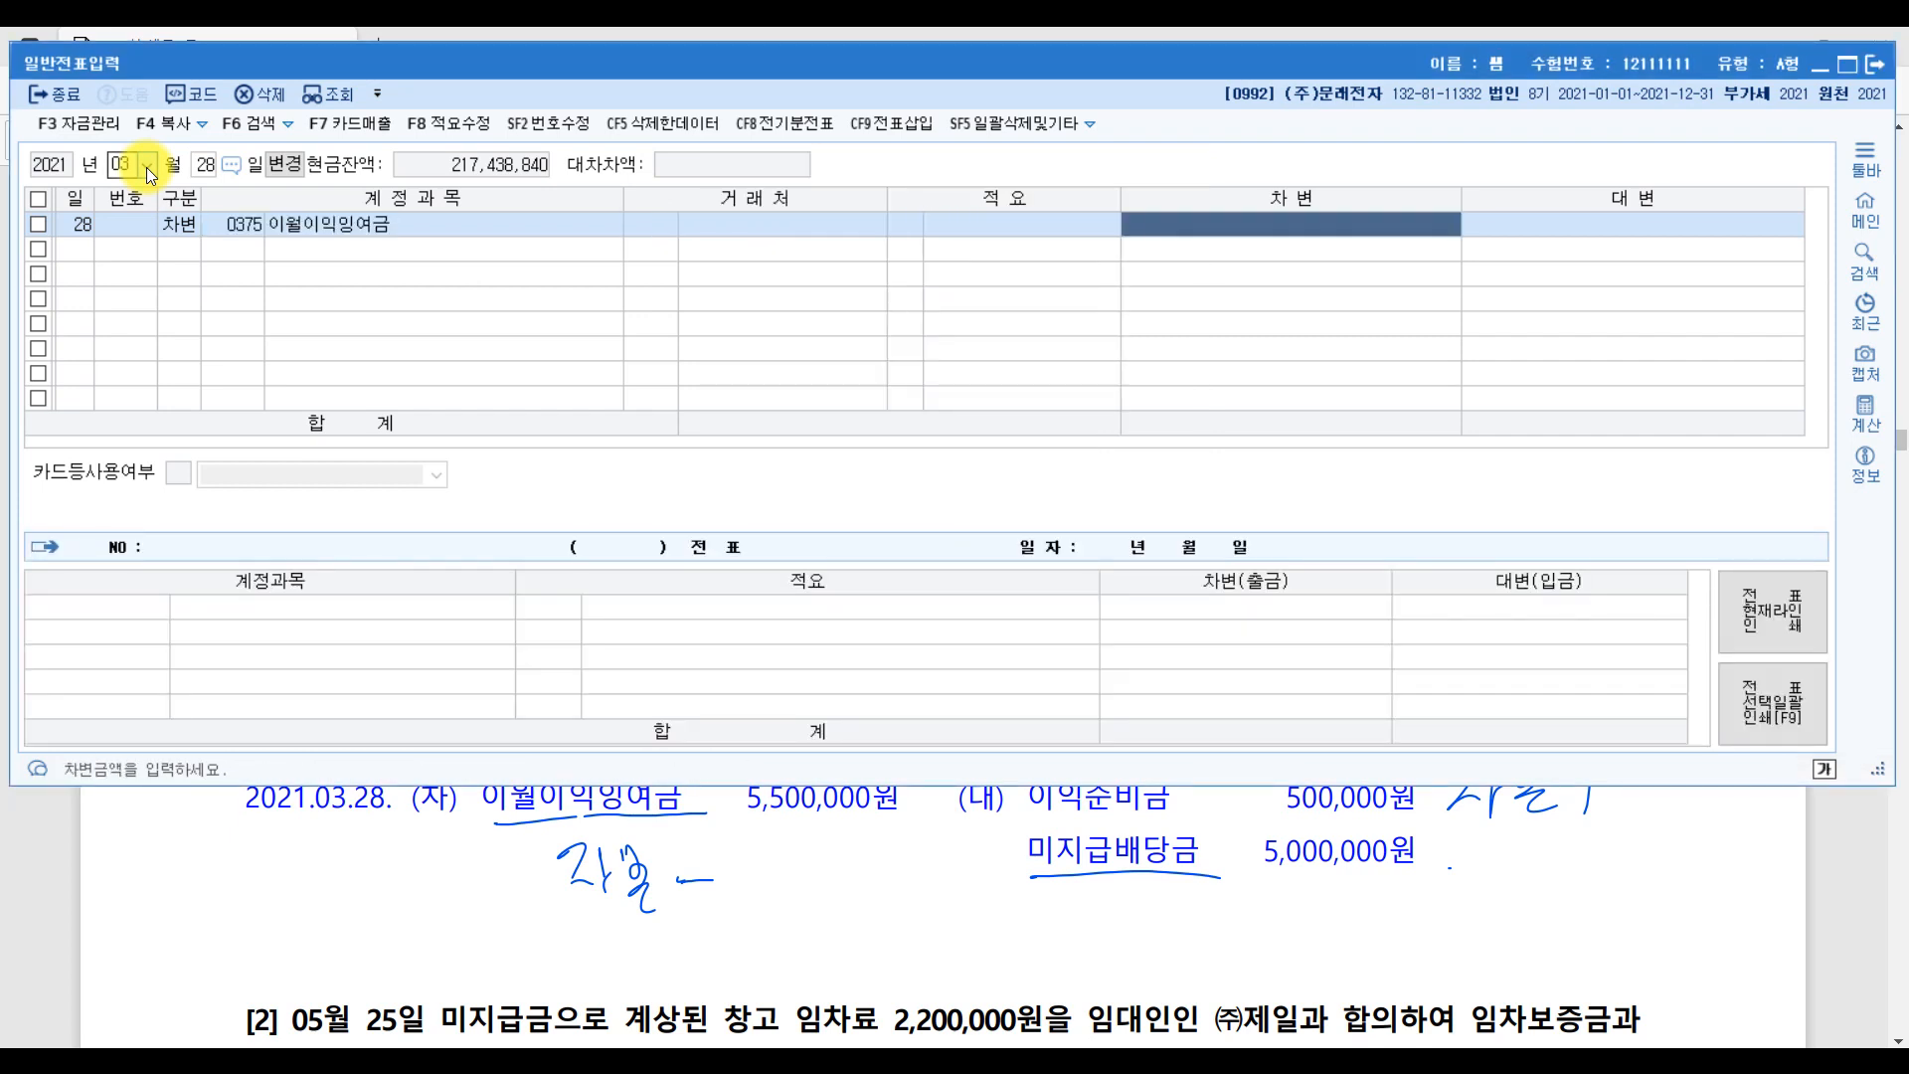
{"action": "type", "text": "5500"}
{"action": "key", "text": "plus"}
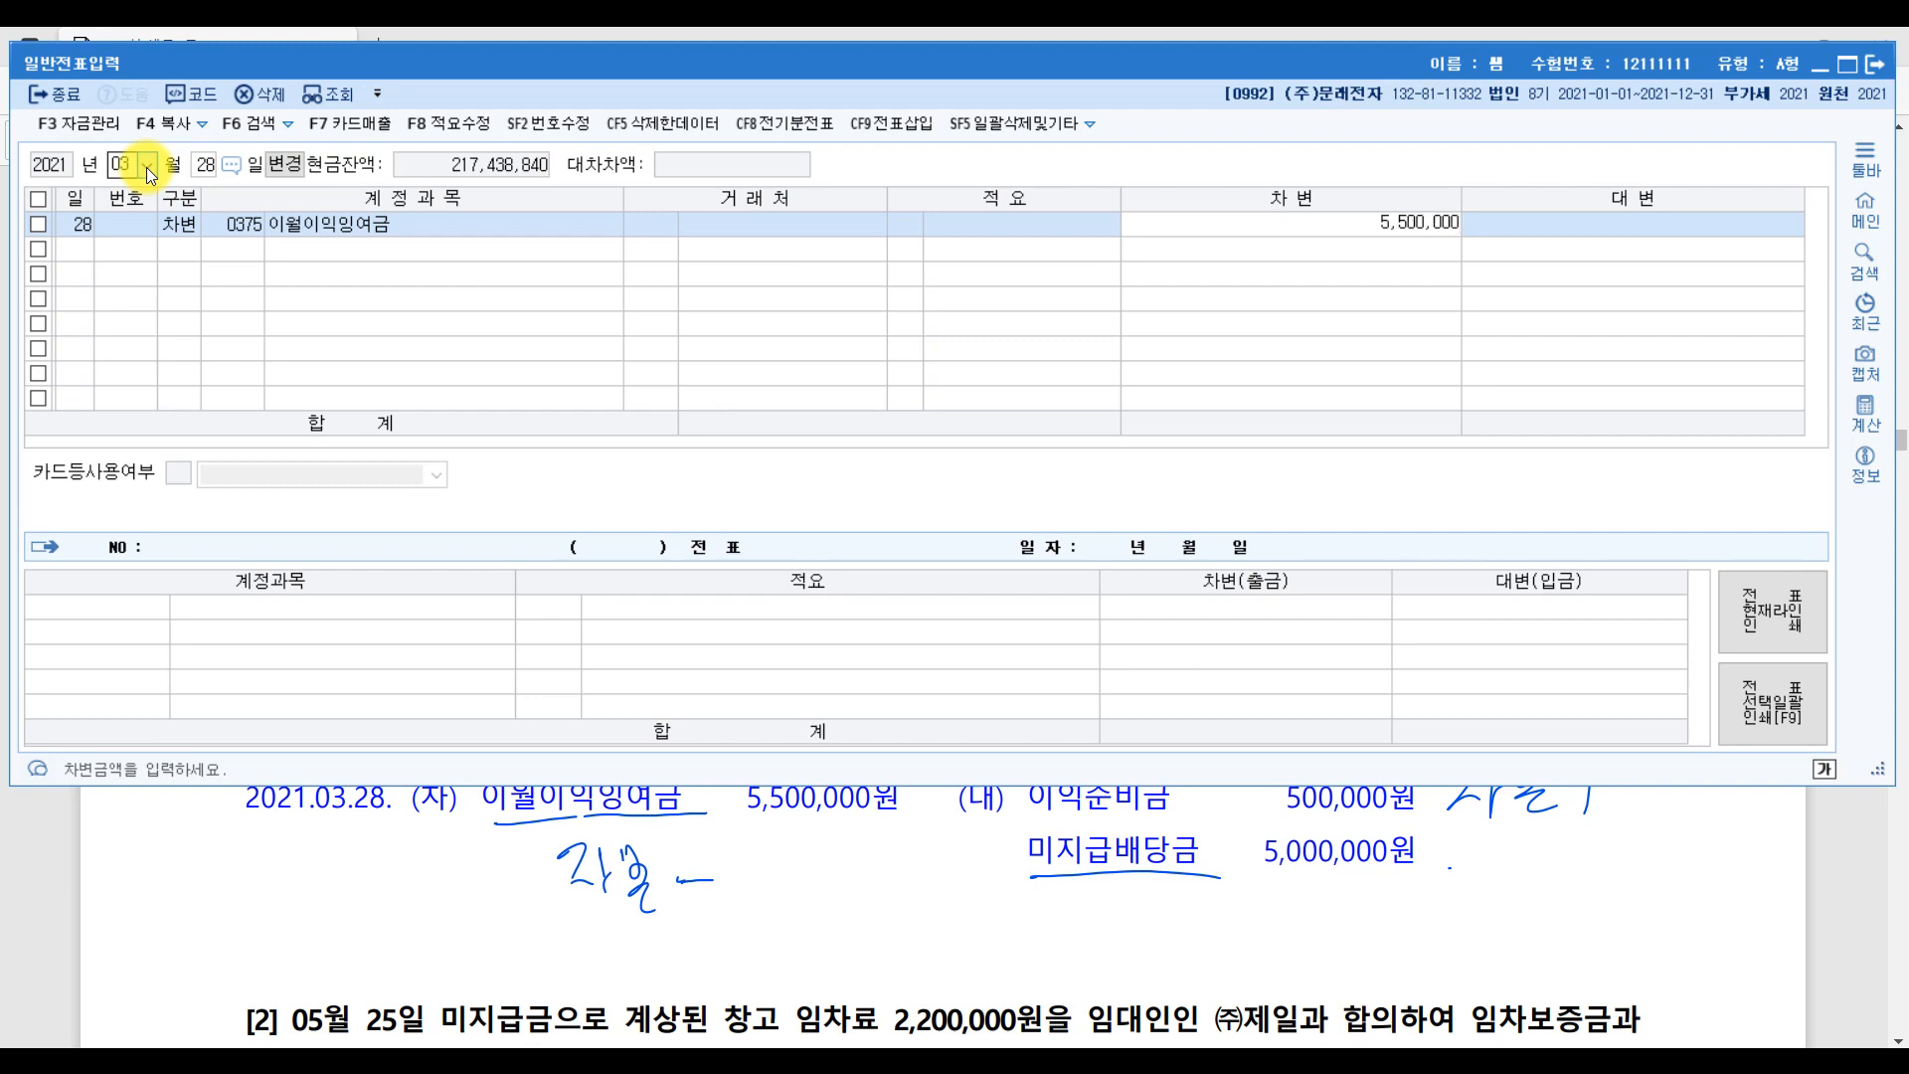
{"action": "key", "text": "Return"}
- Enter a credit (대변) line with account 0351 이익준비금 for 500,000
{"action": "type", "text": "4"}
{"action": "key", "text": "Return"}
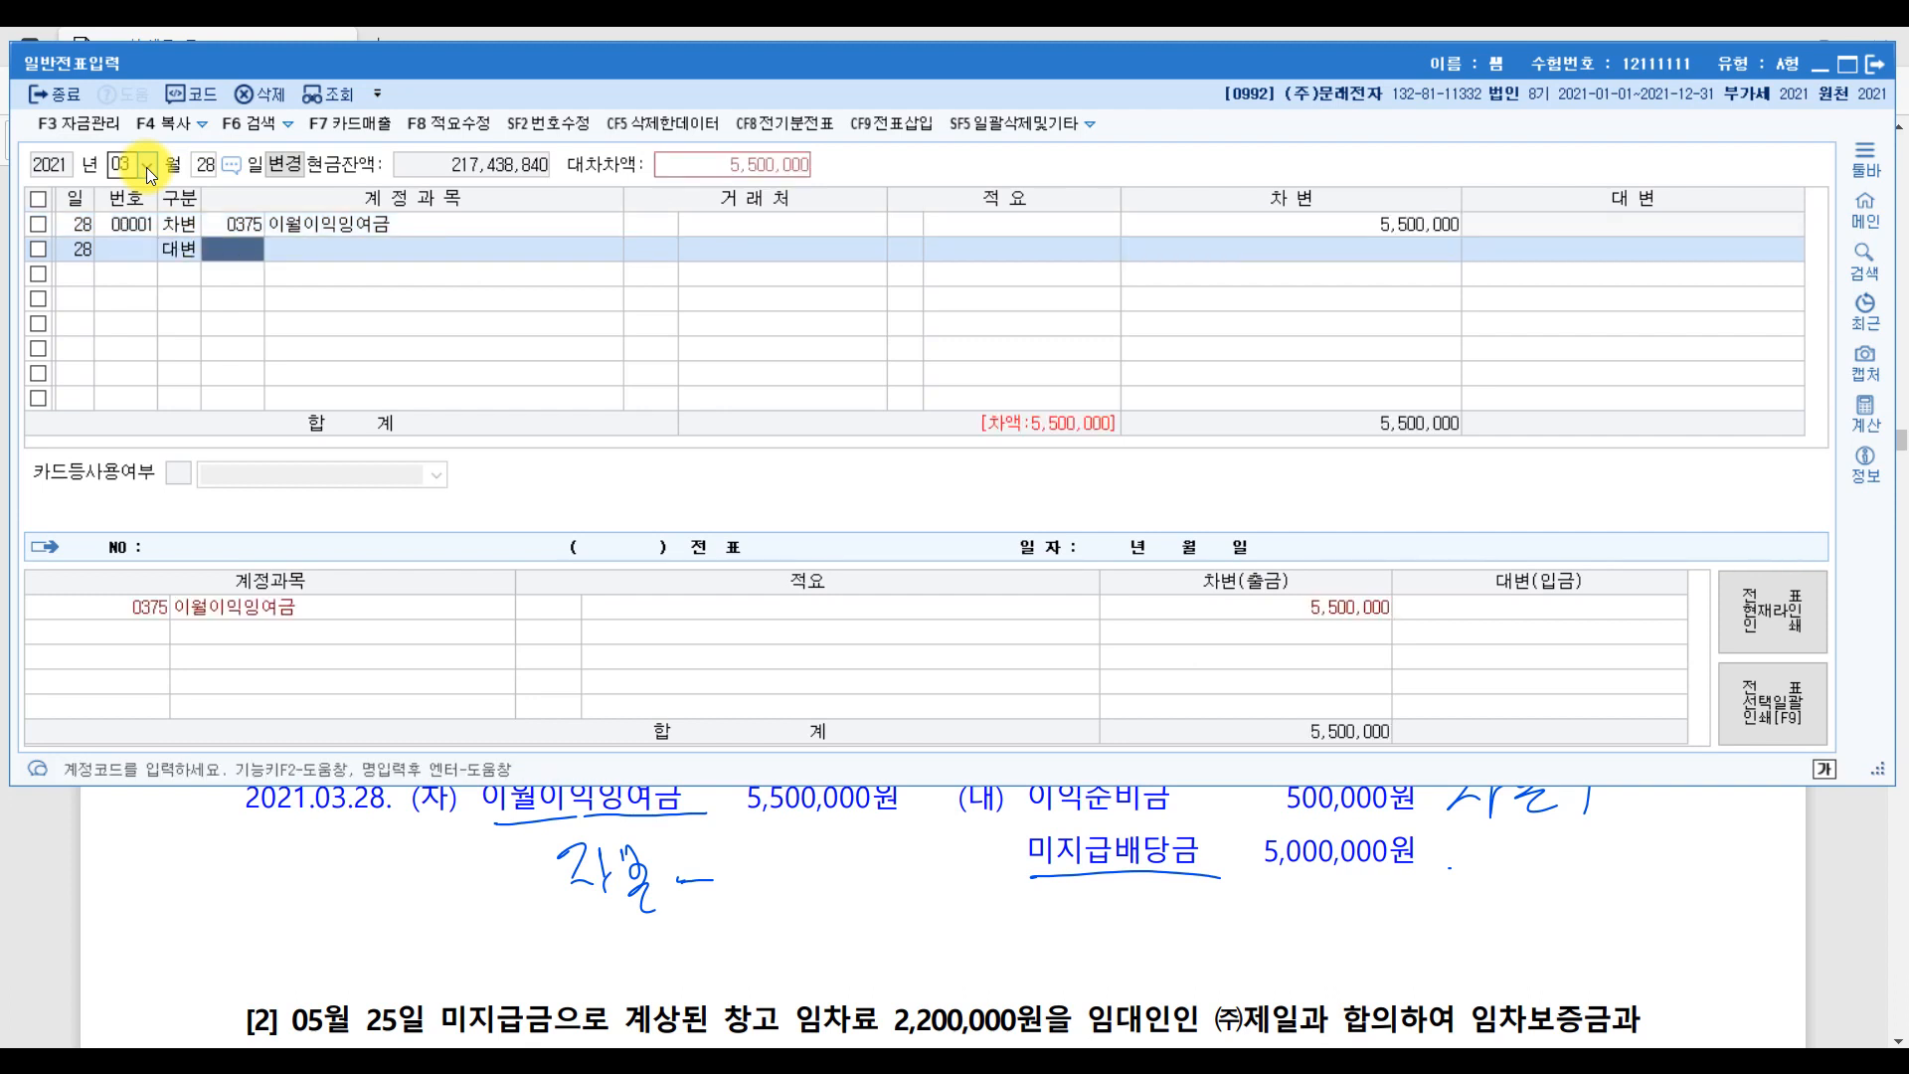
{"action": "type", "text": "이익준"}
{"action": "key", "text": "Return"}
{"action": "key", "text": "Return"}
{"action": "key", "text": "Return"}
{"action": "key", "text": "Return"}
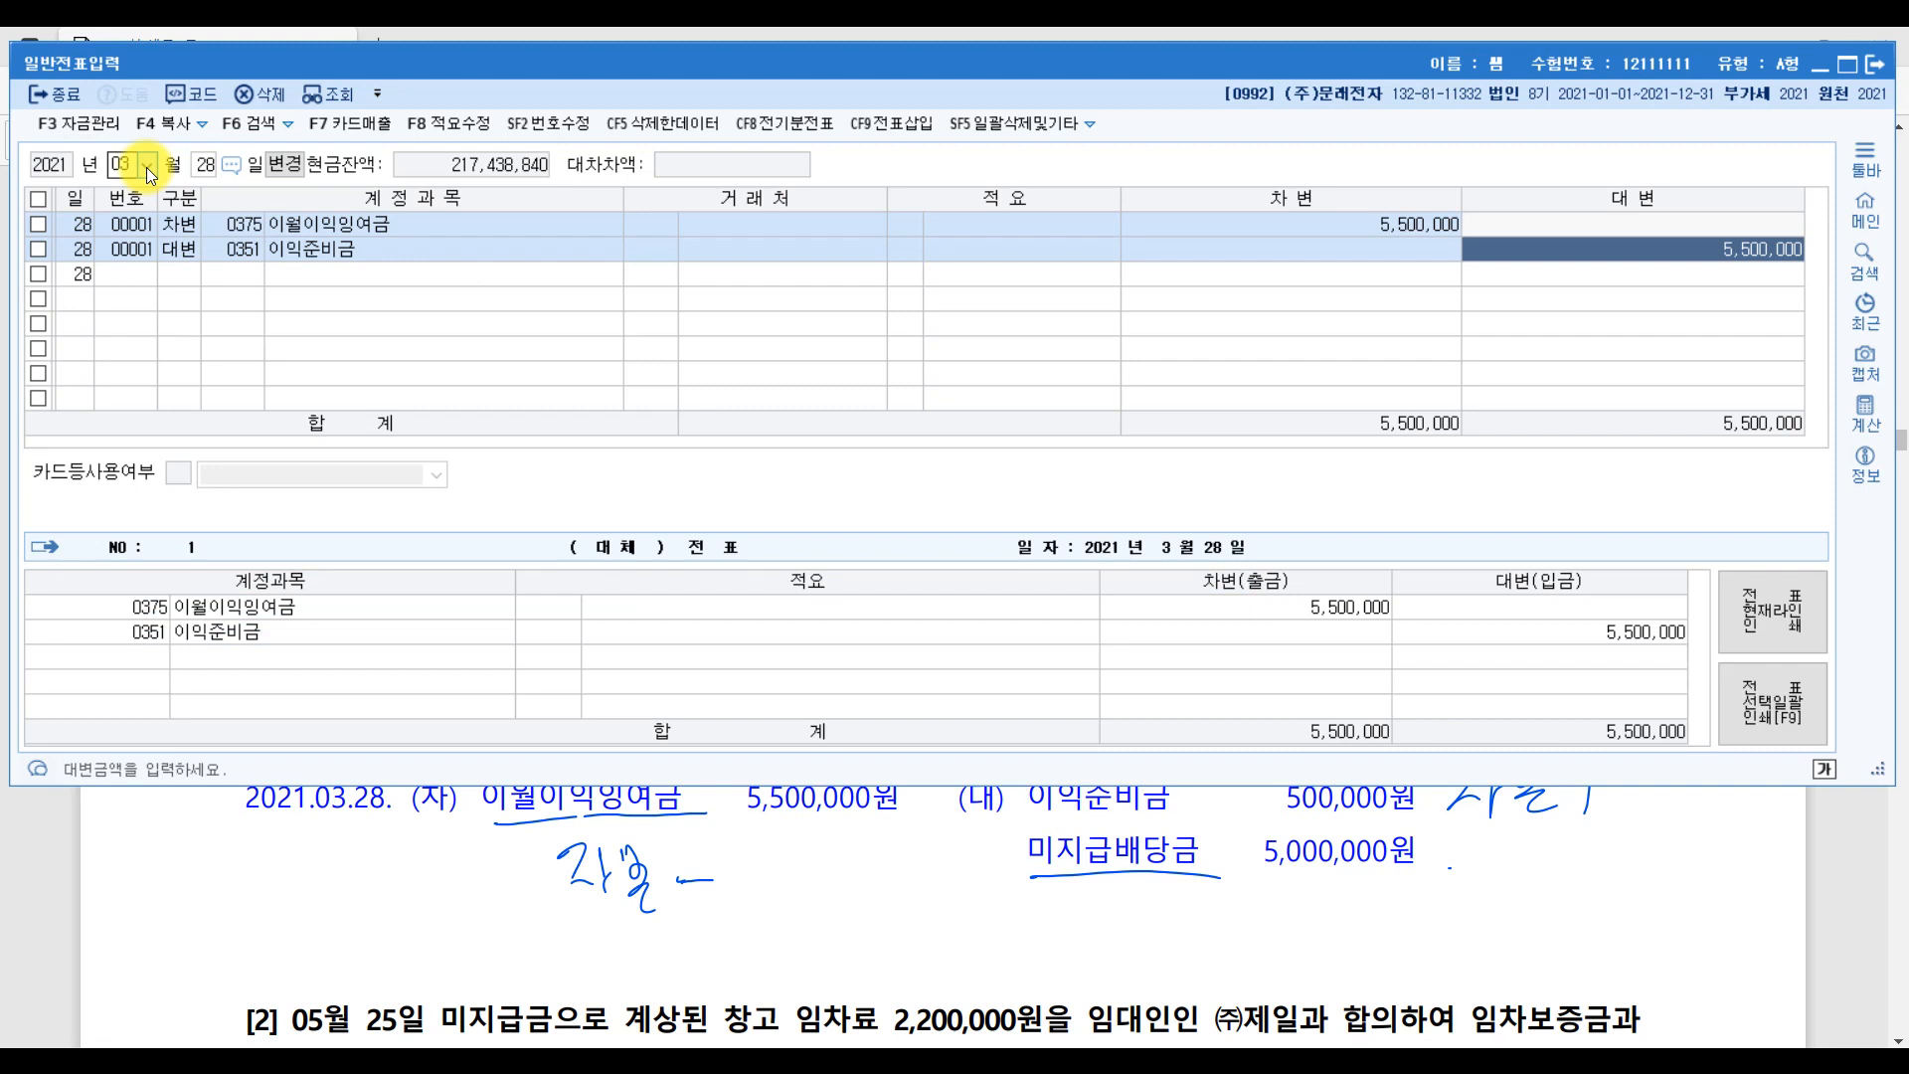
{"action": "type", "text": "500000"}
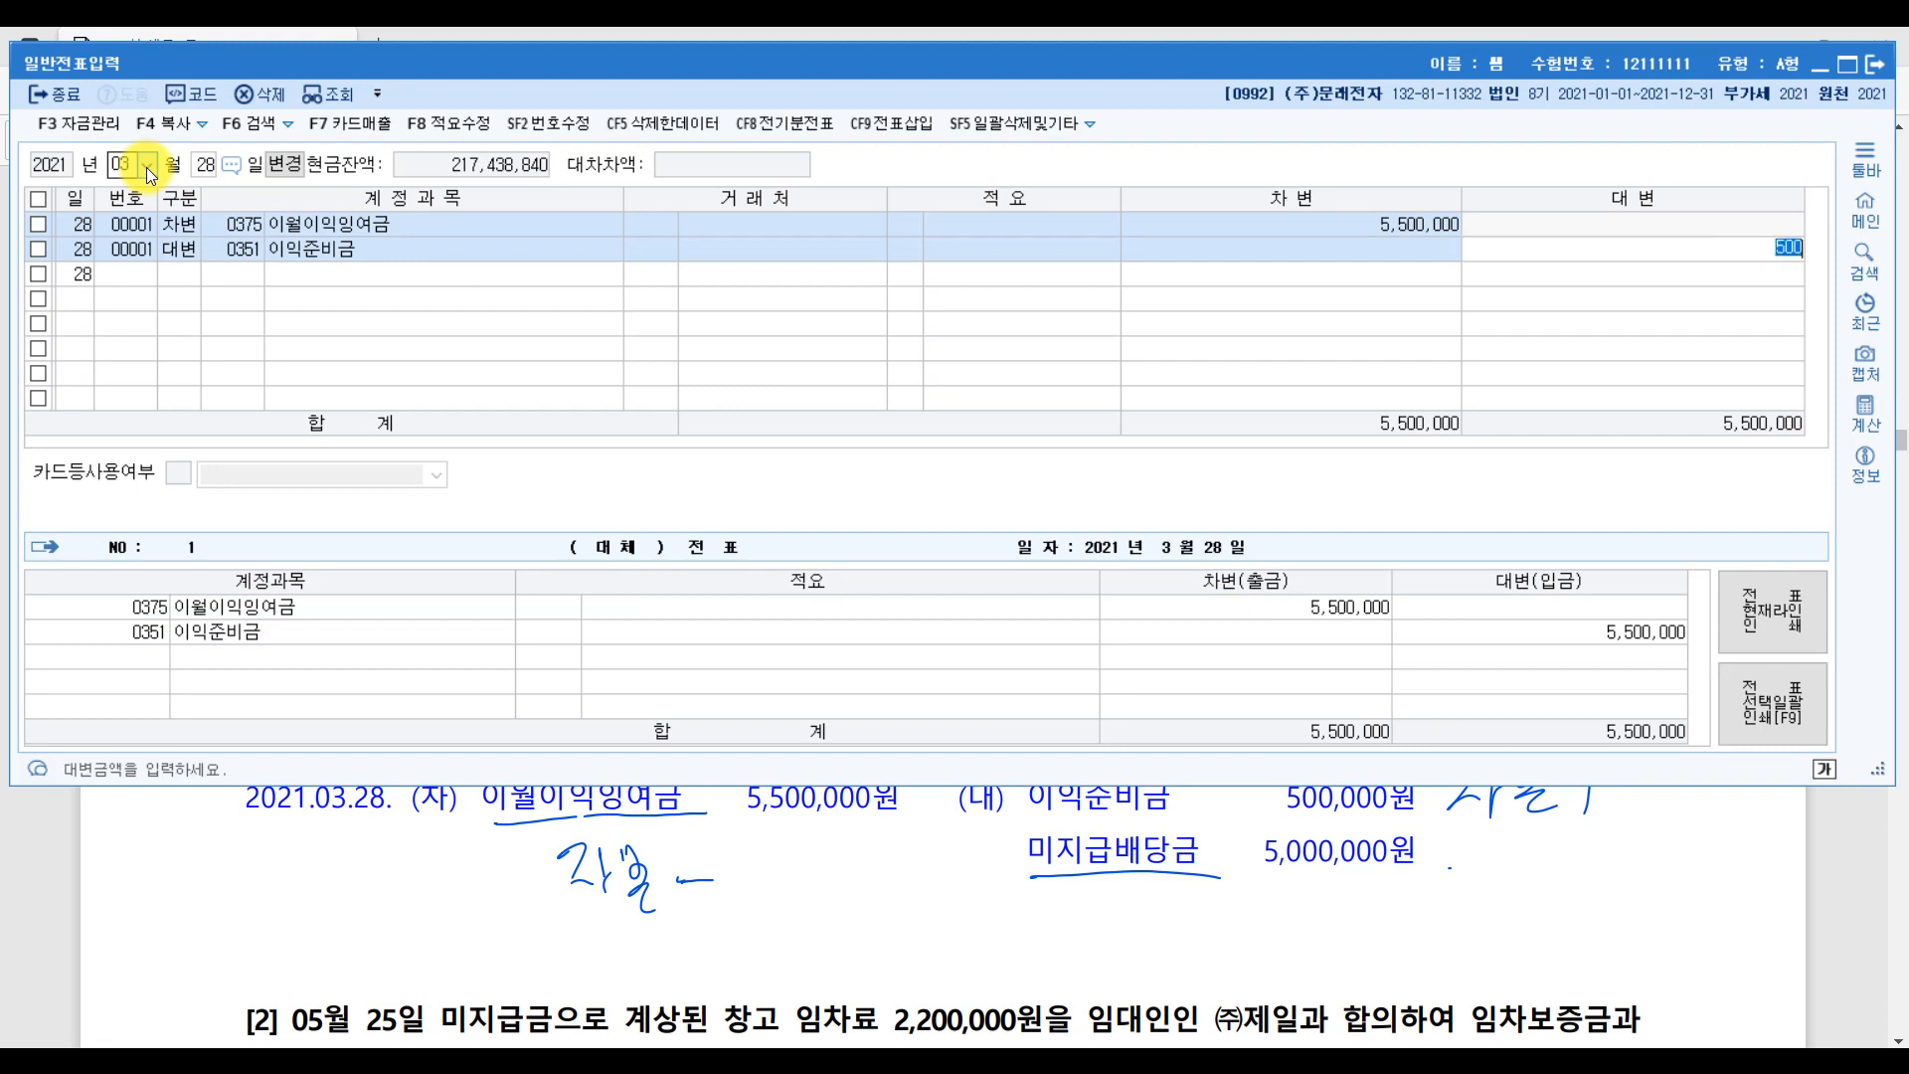
{"action": "key", "text": "Return"}
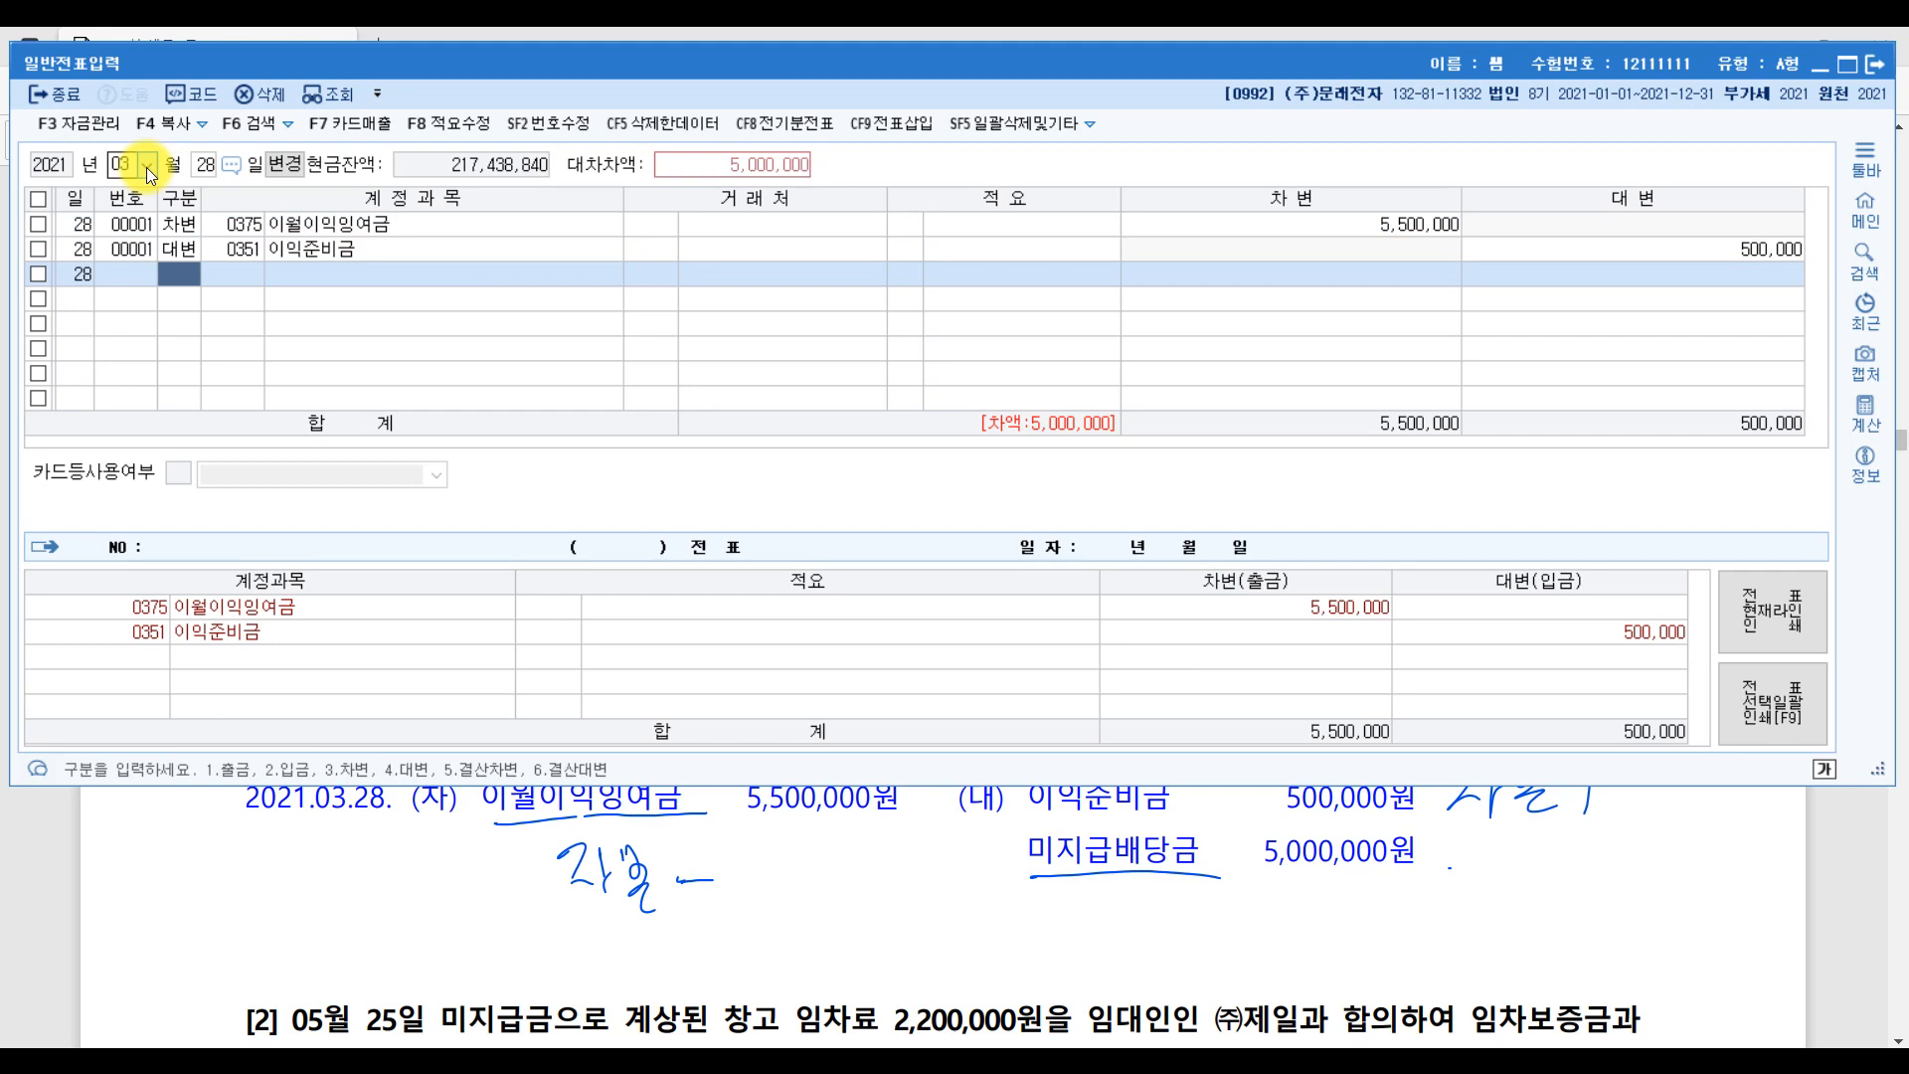
- Enter a second credit (대변) line with account 0265 미지급배당금 for 5,000,000
{"action": "type", "text": "4"}
{"action": "key", "text": "Return"}
{"action": "type", "text": "미지"}
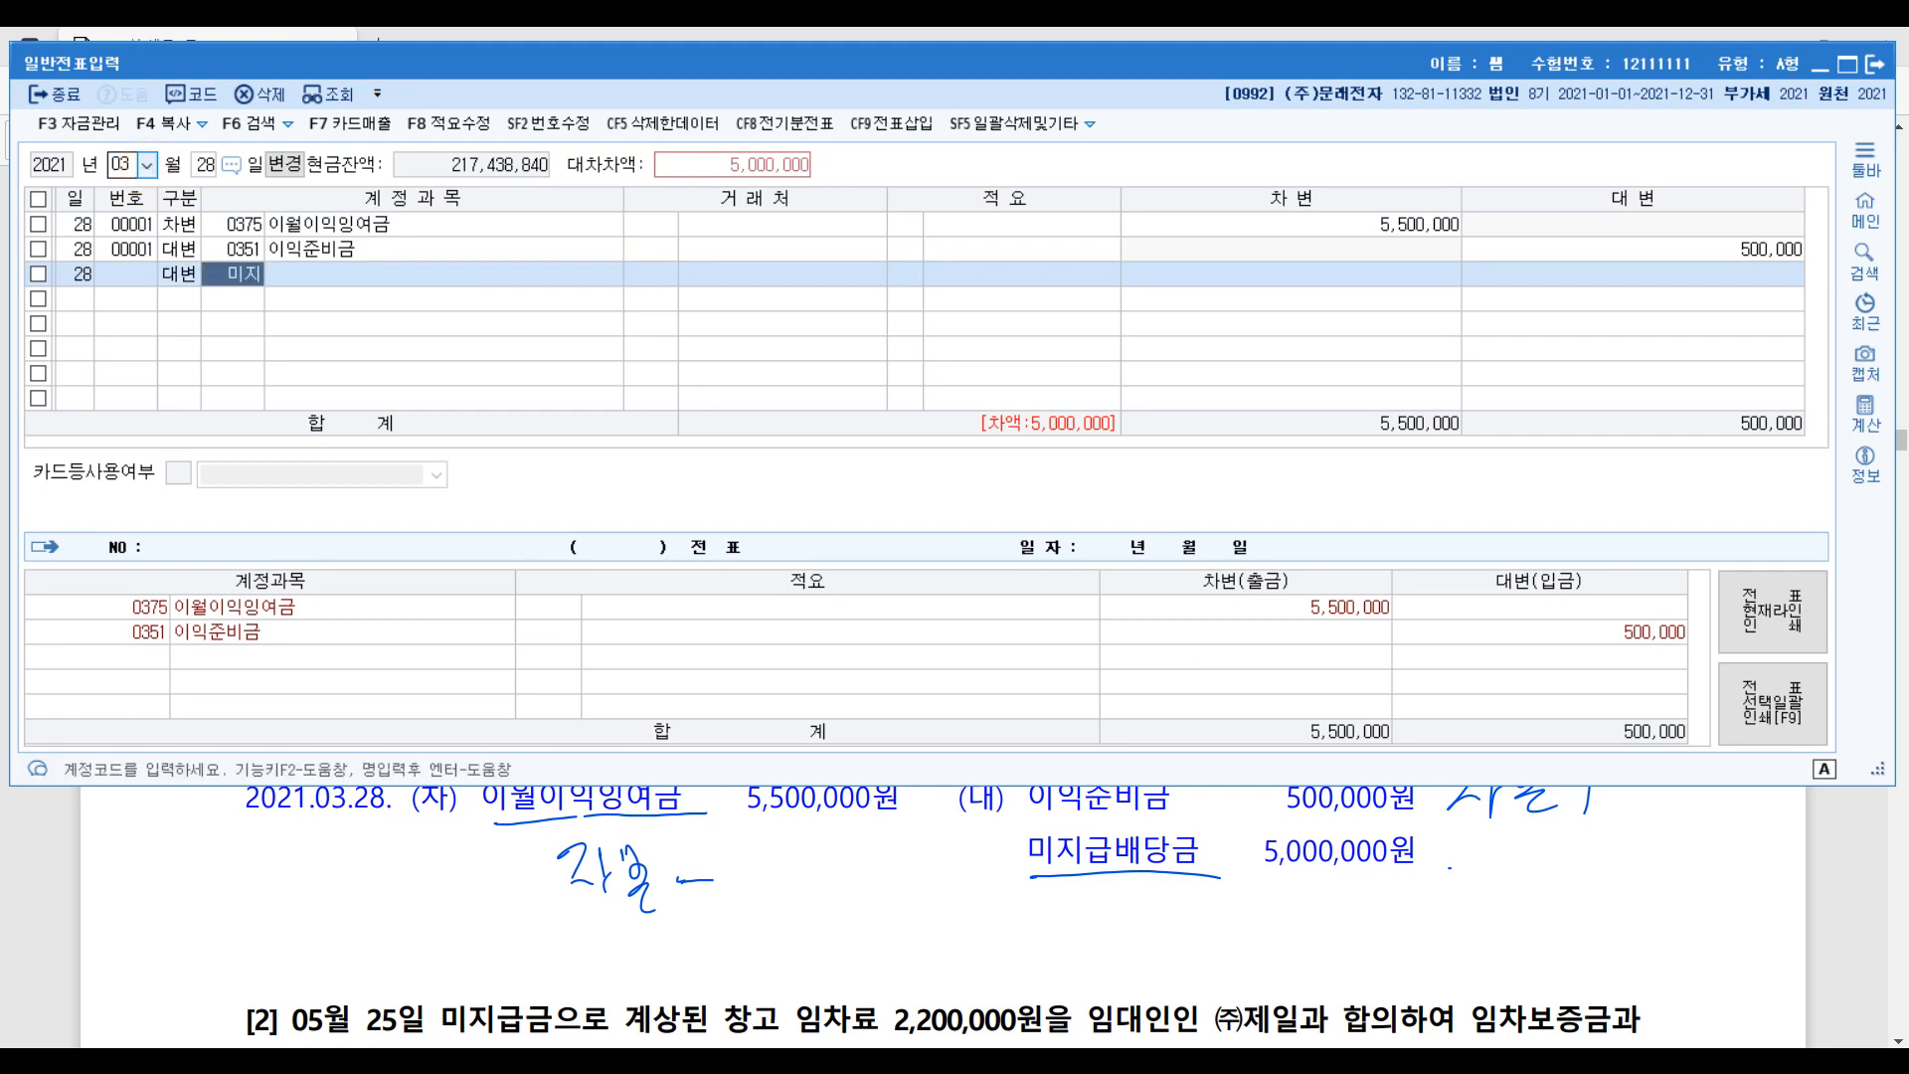
{"action": "key", "text": "Return"}
{"action": "key", "text": "Down"}
{"action": "key", "text": "Down"}
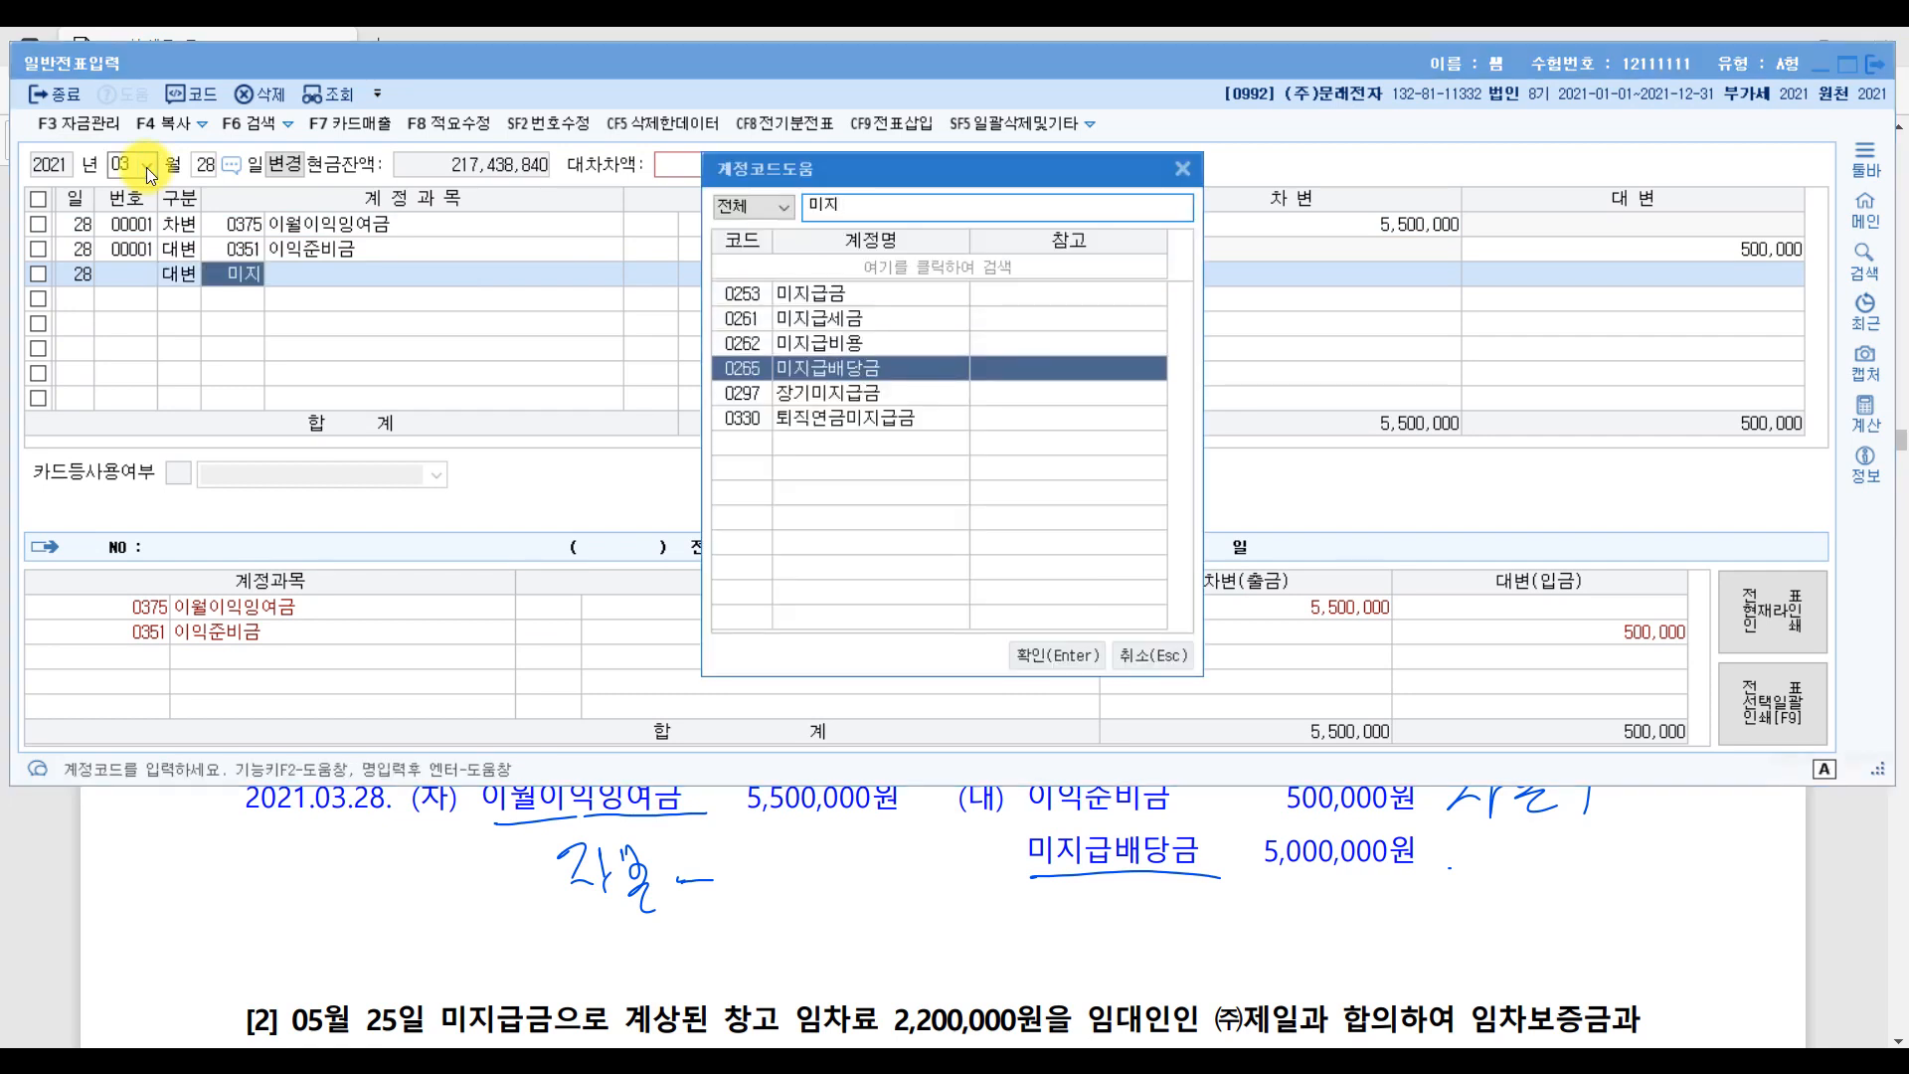
{"action": "key", "text": "Return"}
{"action": "key", "text": "Return"}
{"action": "key", "text": "Return"}
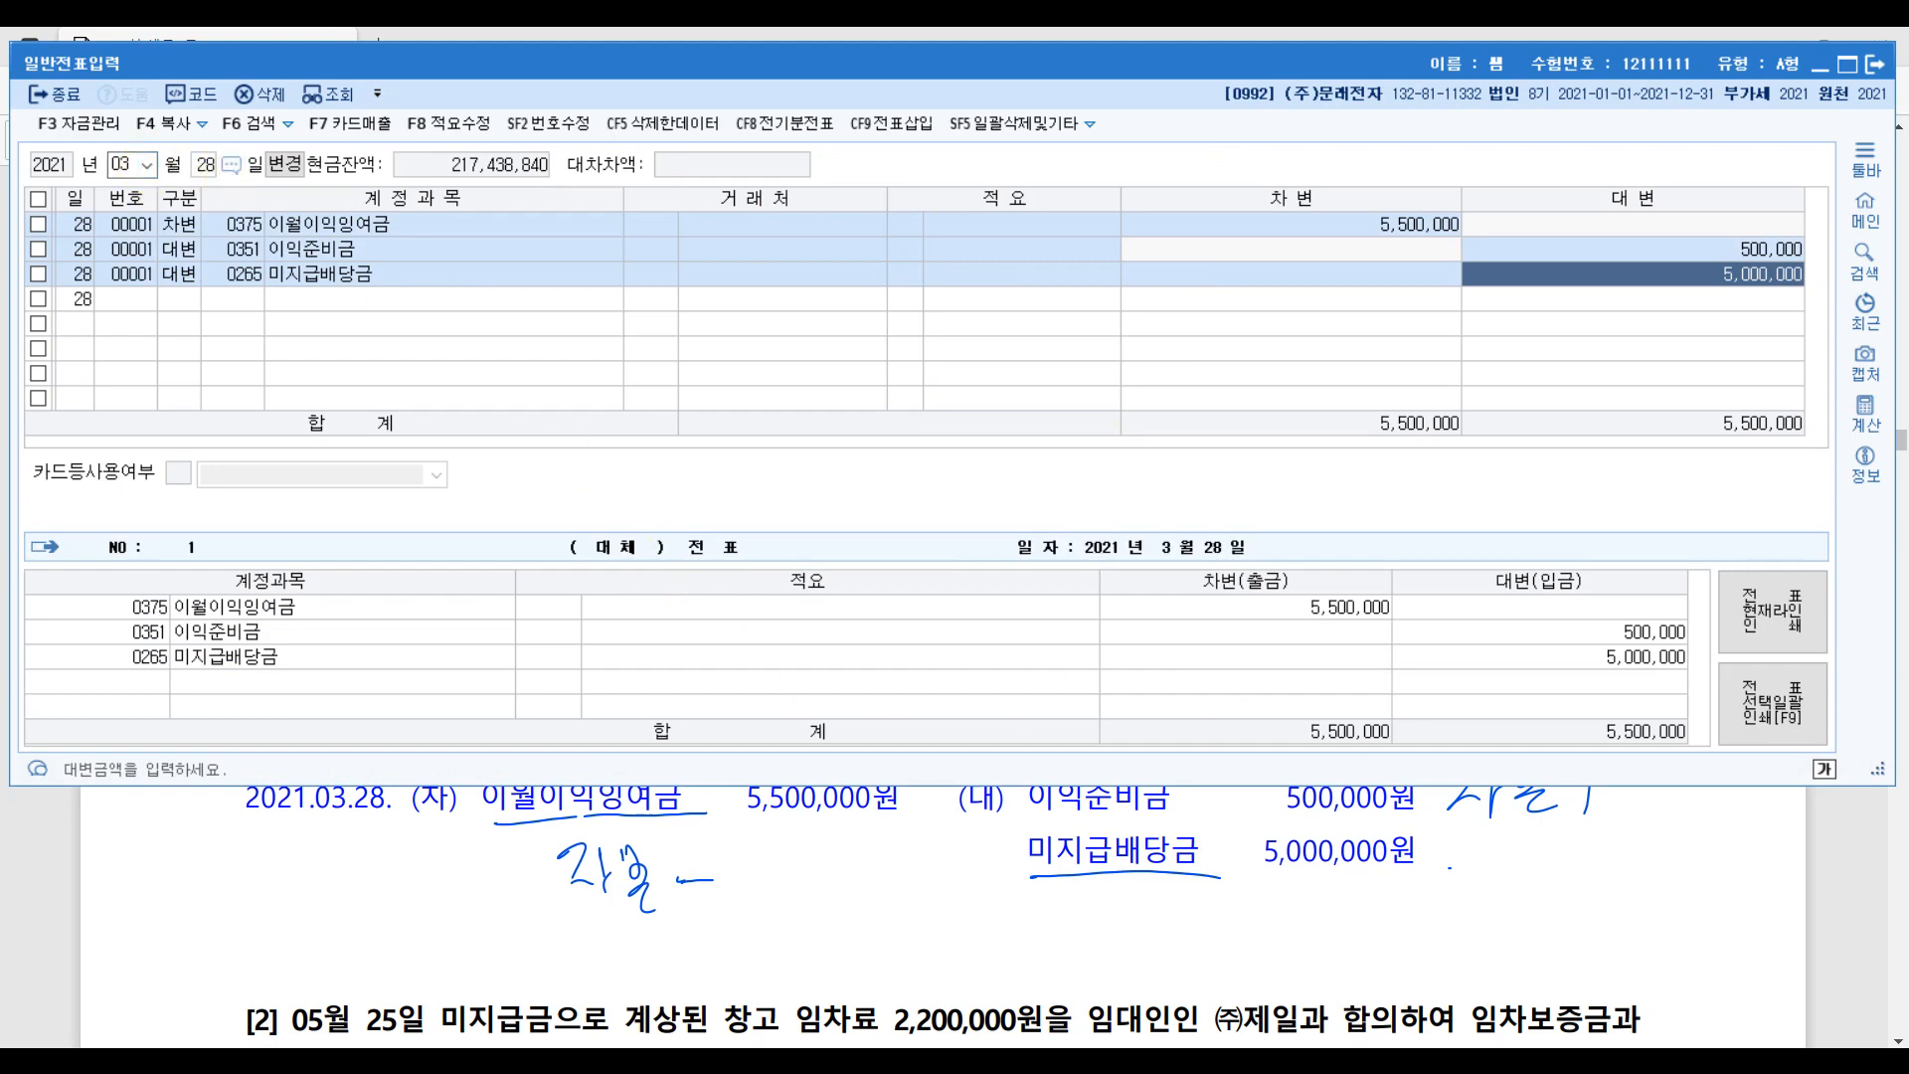
- Return to the exam PDF and, in question [2], underline "미지급금으로 계상된 창고 임차료", circle 임대인인 and put a check mark above 임차보증금
{"action": "left_click", "coordinate": [1857, 891]}
{"action": "scroll", "coordinate": [1355, 809], "scroll_direction": "down", "scroll_amount": 4}
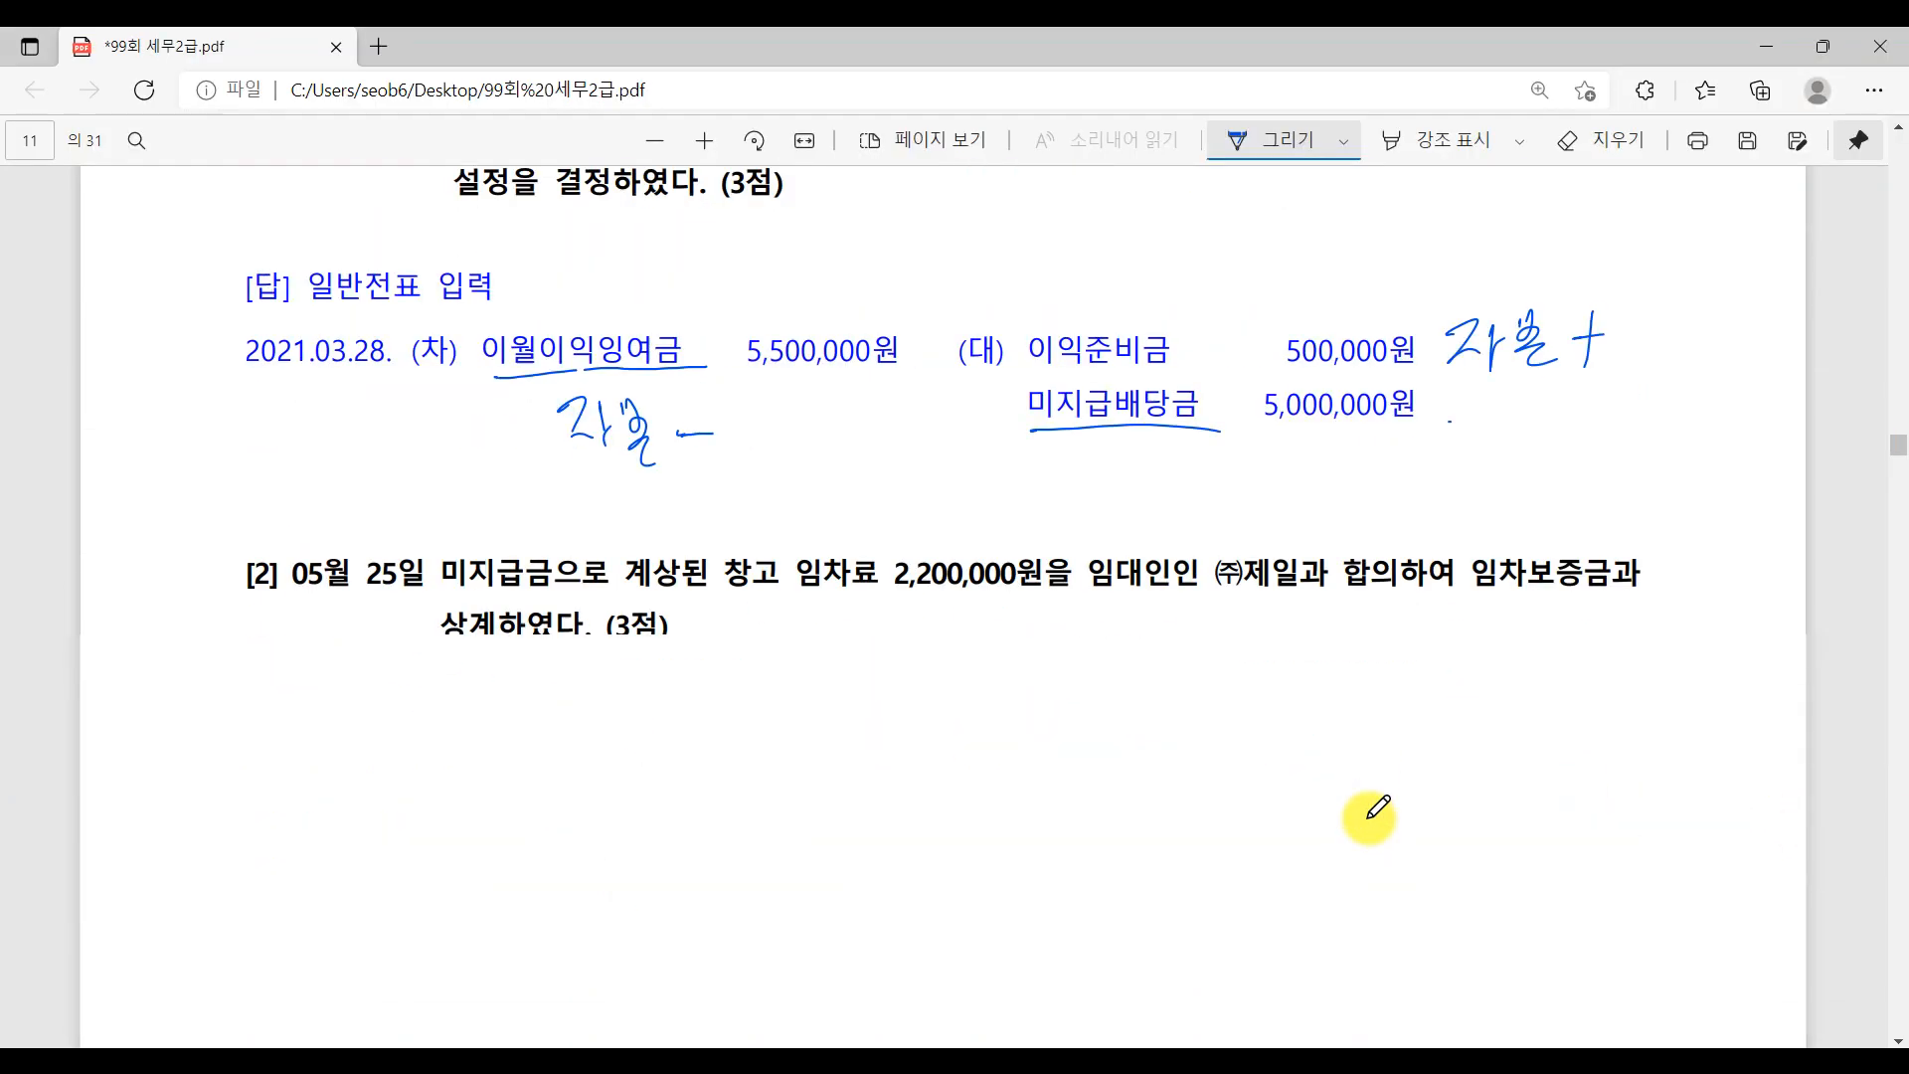
{"action": "scroll", "coordinate": [1372, 809], "scroll_direction": "up", "scroll_amount": 1}
{"action": "scroll", "coordinate": [1369, 817], "scroll_direction": "down", "scroll_amount": 2}
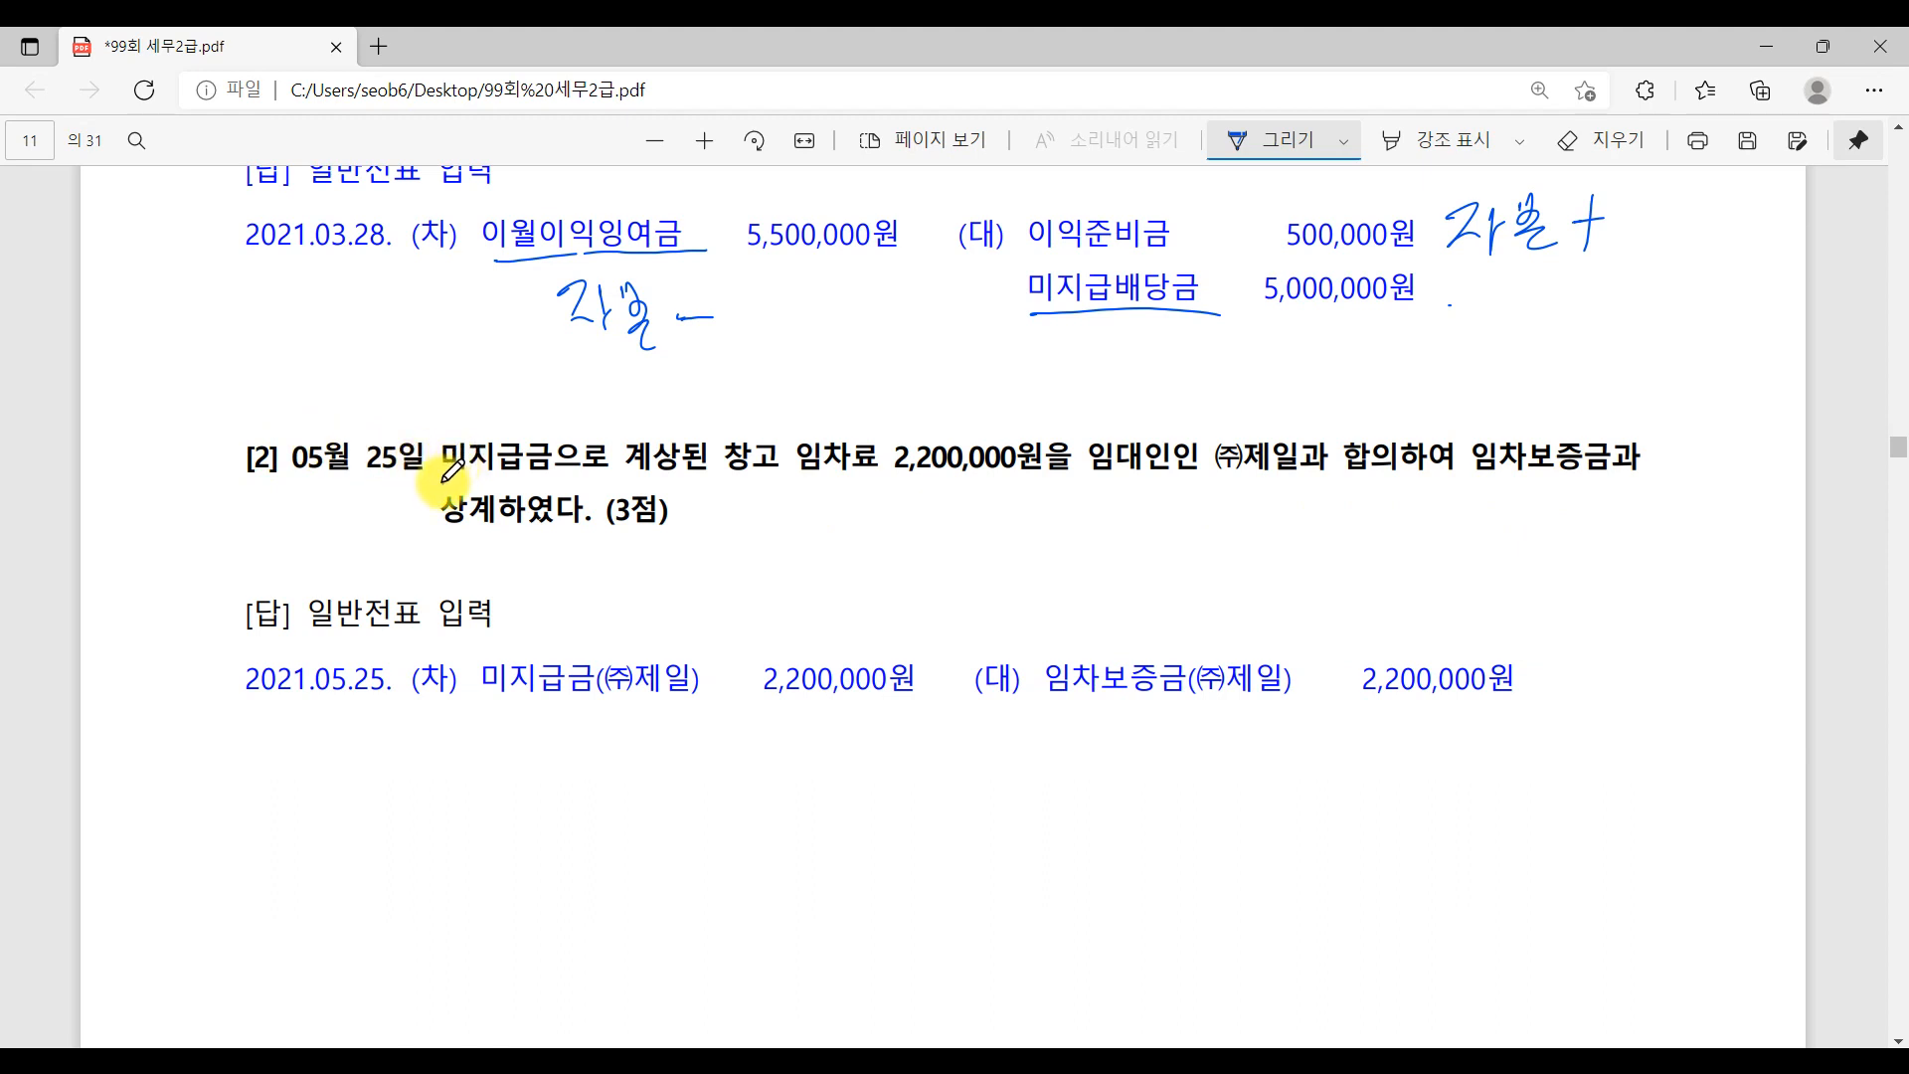
{"action": "left_click_drag", "start_coordinate": [443, 479], "coordinate": [906, 478]}
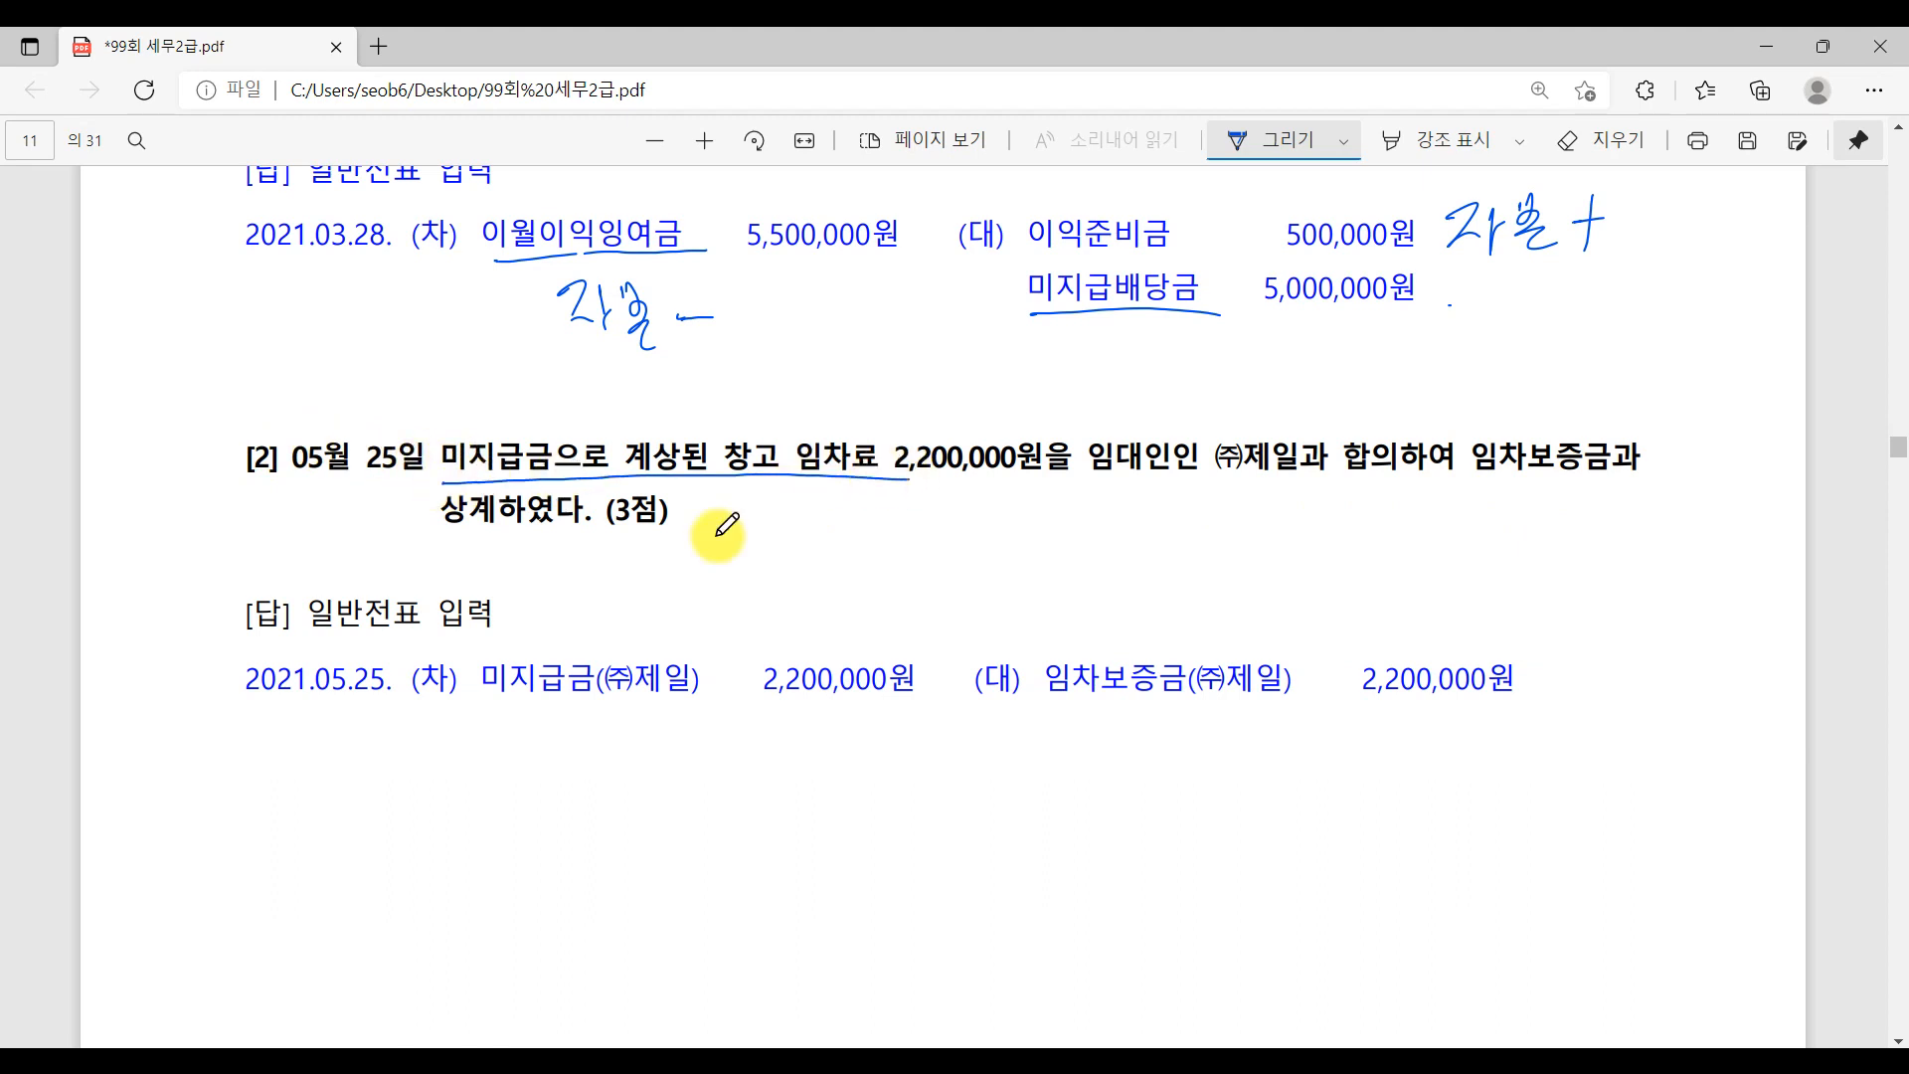
{"action": "mouse_move", "coordinate": [1165, 411]}
{"action": "left_mouse_down"}
{"action": "mouse_move", "coordinate": [1100, 460]}
{"action": "mouse_move", "coordinate": [1188, 483]}
{"action": "left_mouse_up"}
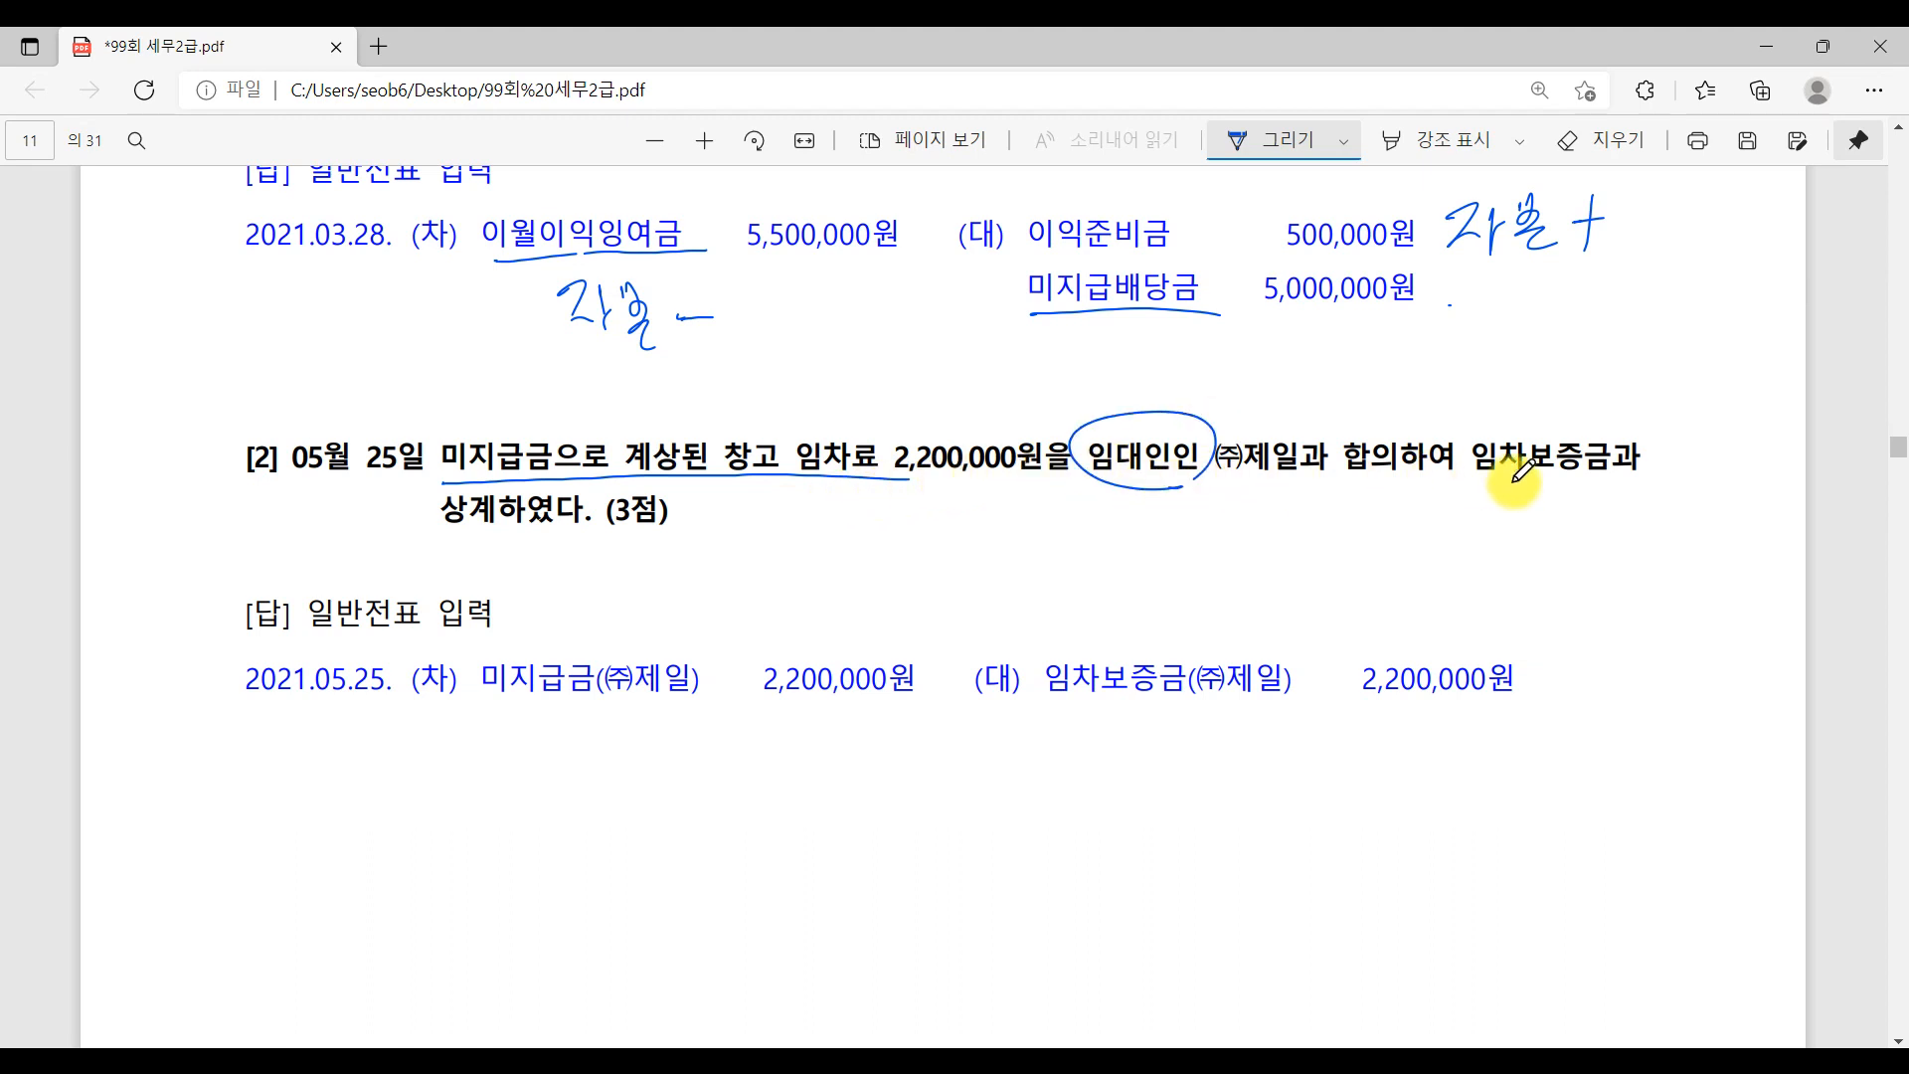
{"action": "left_click_drag", "start_coordinate": [1548, 394], "coordinate": [1610, 398]}
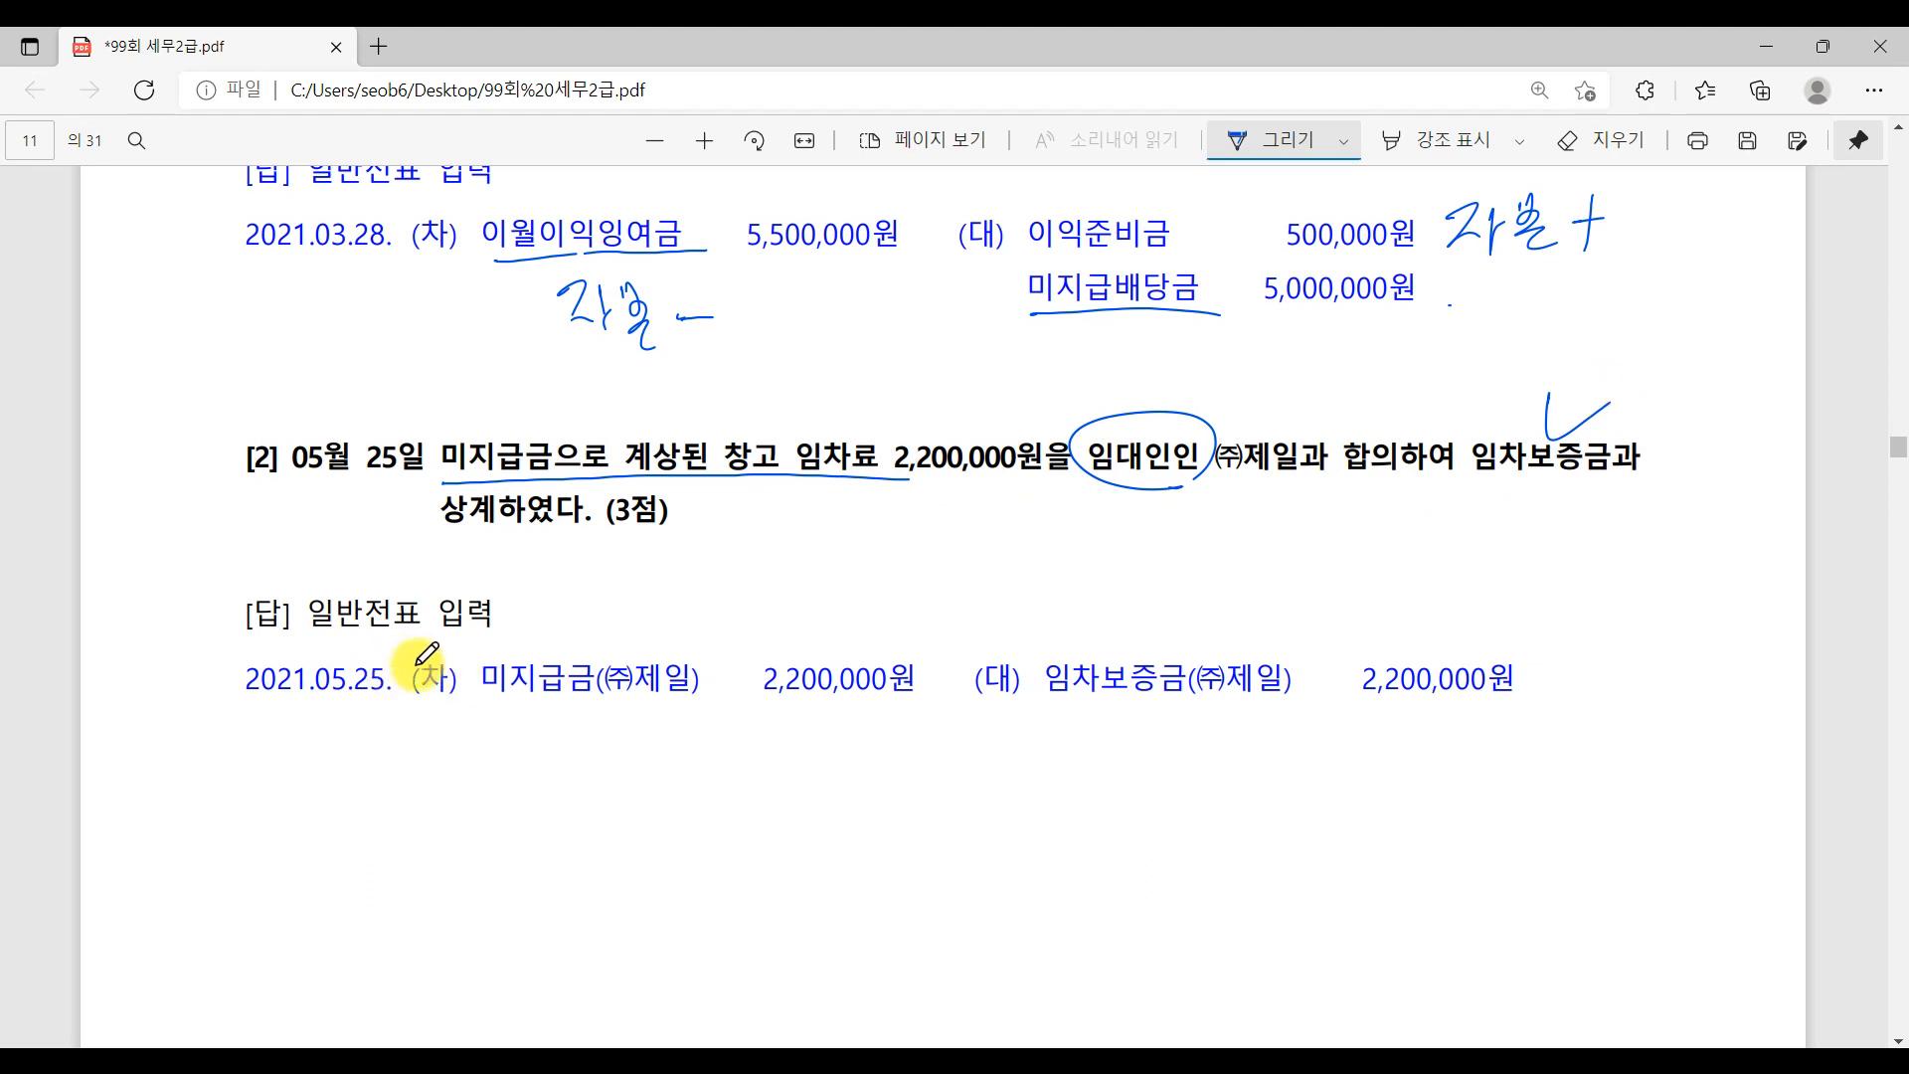
- Handwrite "부채 −" under 미지급금 and "자산 −" under 임차보증금 in the answer to question [2]
{"action": "mouse_move", "coordinate": [549, 708]}
{"action": "left_mouse_down"}
{"action": "mouse_move", "coordinate": [598, 763]}
{"action": "mouse_move", "coordinate": [707, 727]}
{"action": "left_mouse_up"}
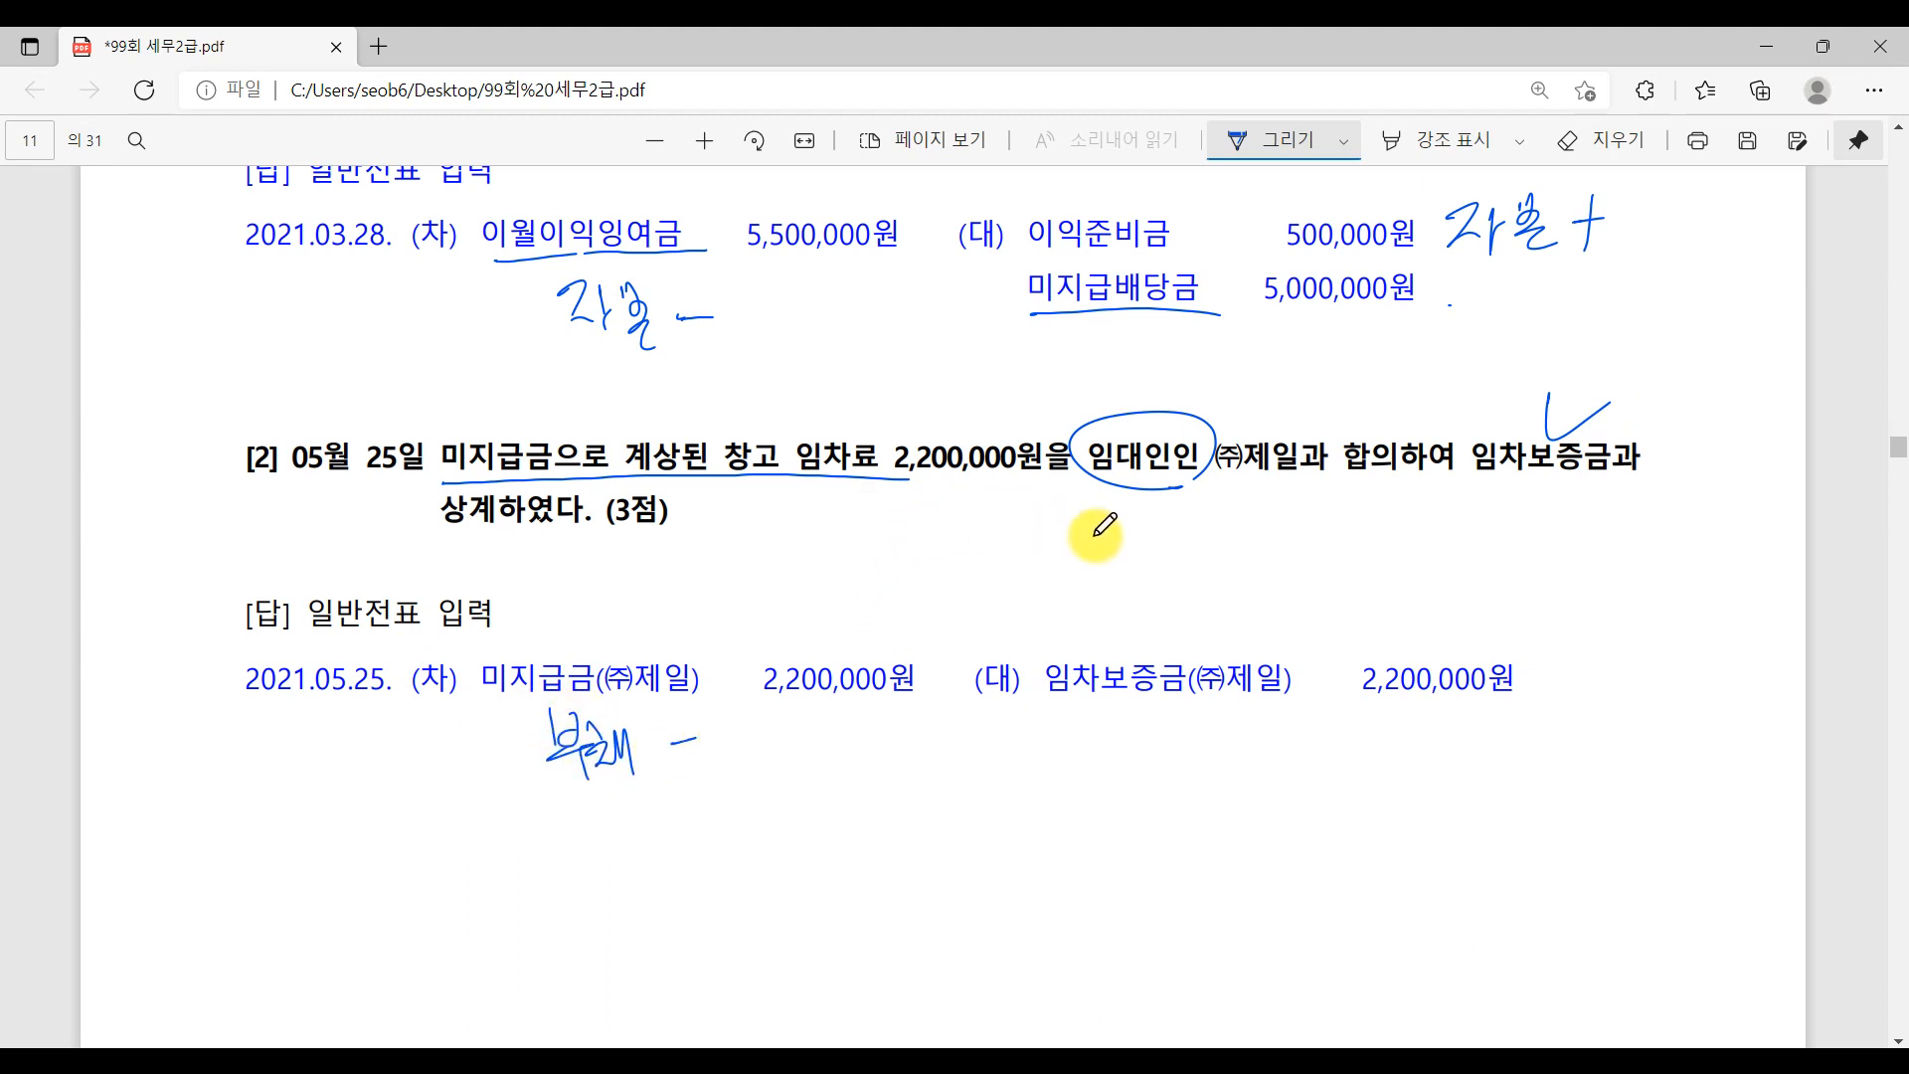
{"action": "left_click_drag", "start_coordinate": [1108, 715], "coordinate": [1219, 725]}
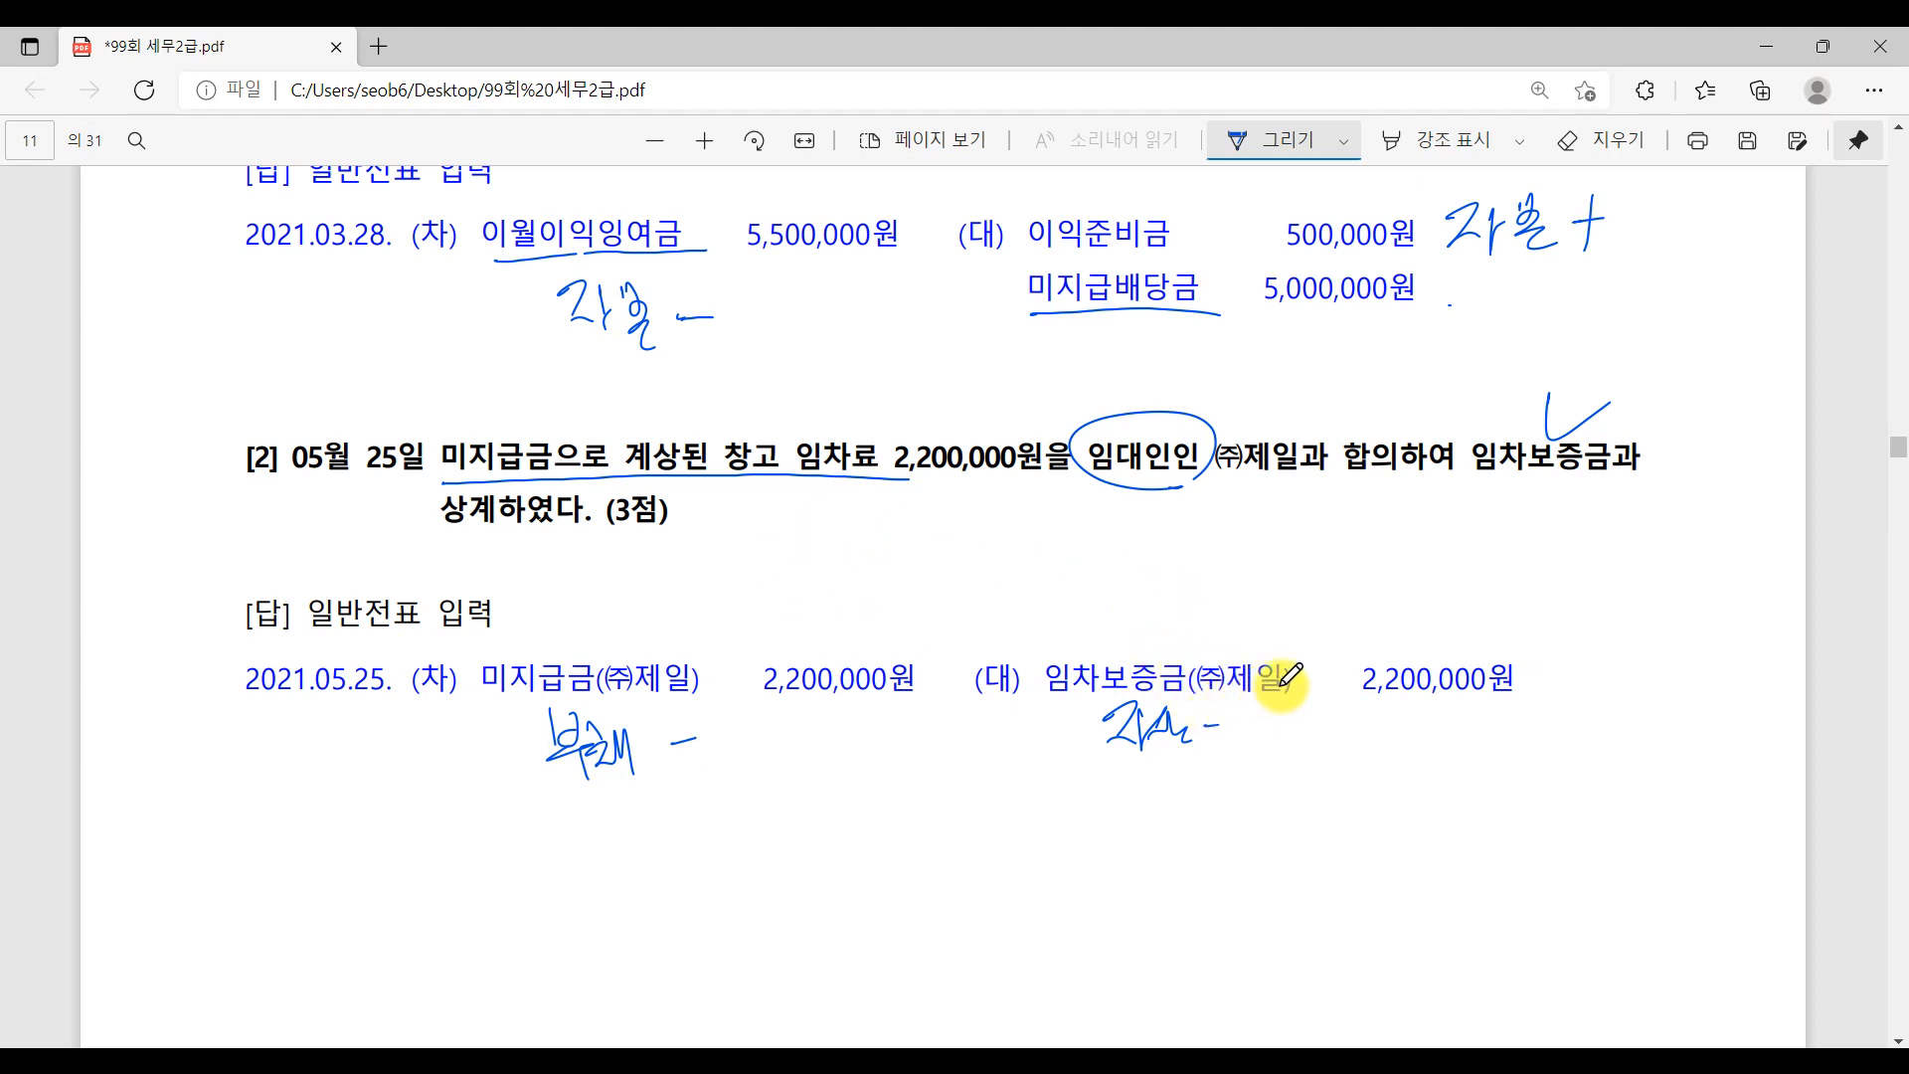
- Put a check mark beside 임차보증금(㈜제일) in the PDF answer and set the 일반전표입력 voucher date to 05월 25일
{"action": "left_click_drag", "start_coordinate": [1292, 637], "coordinate": [1339, 624]}
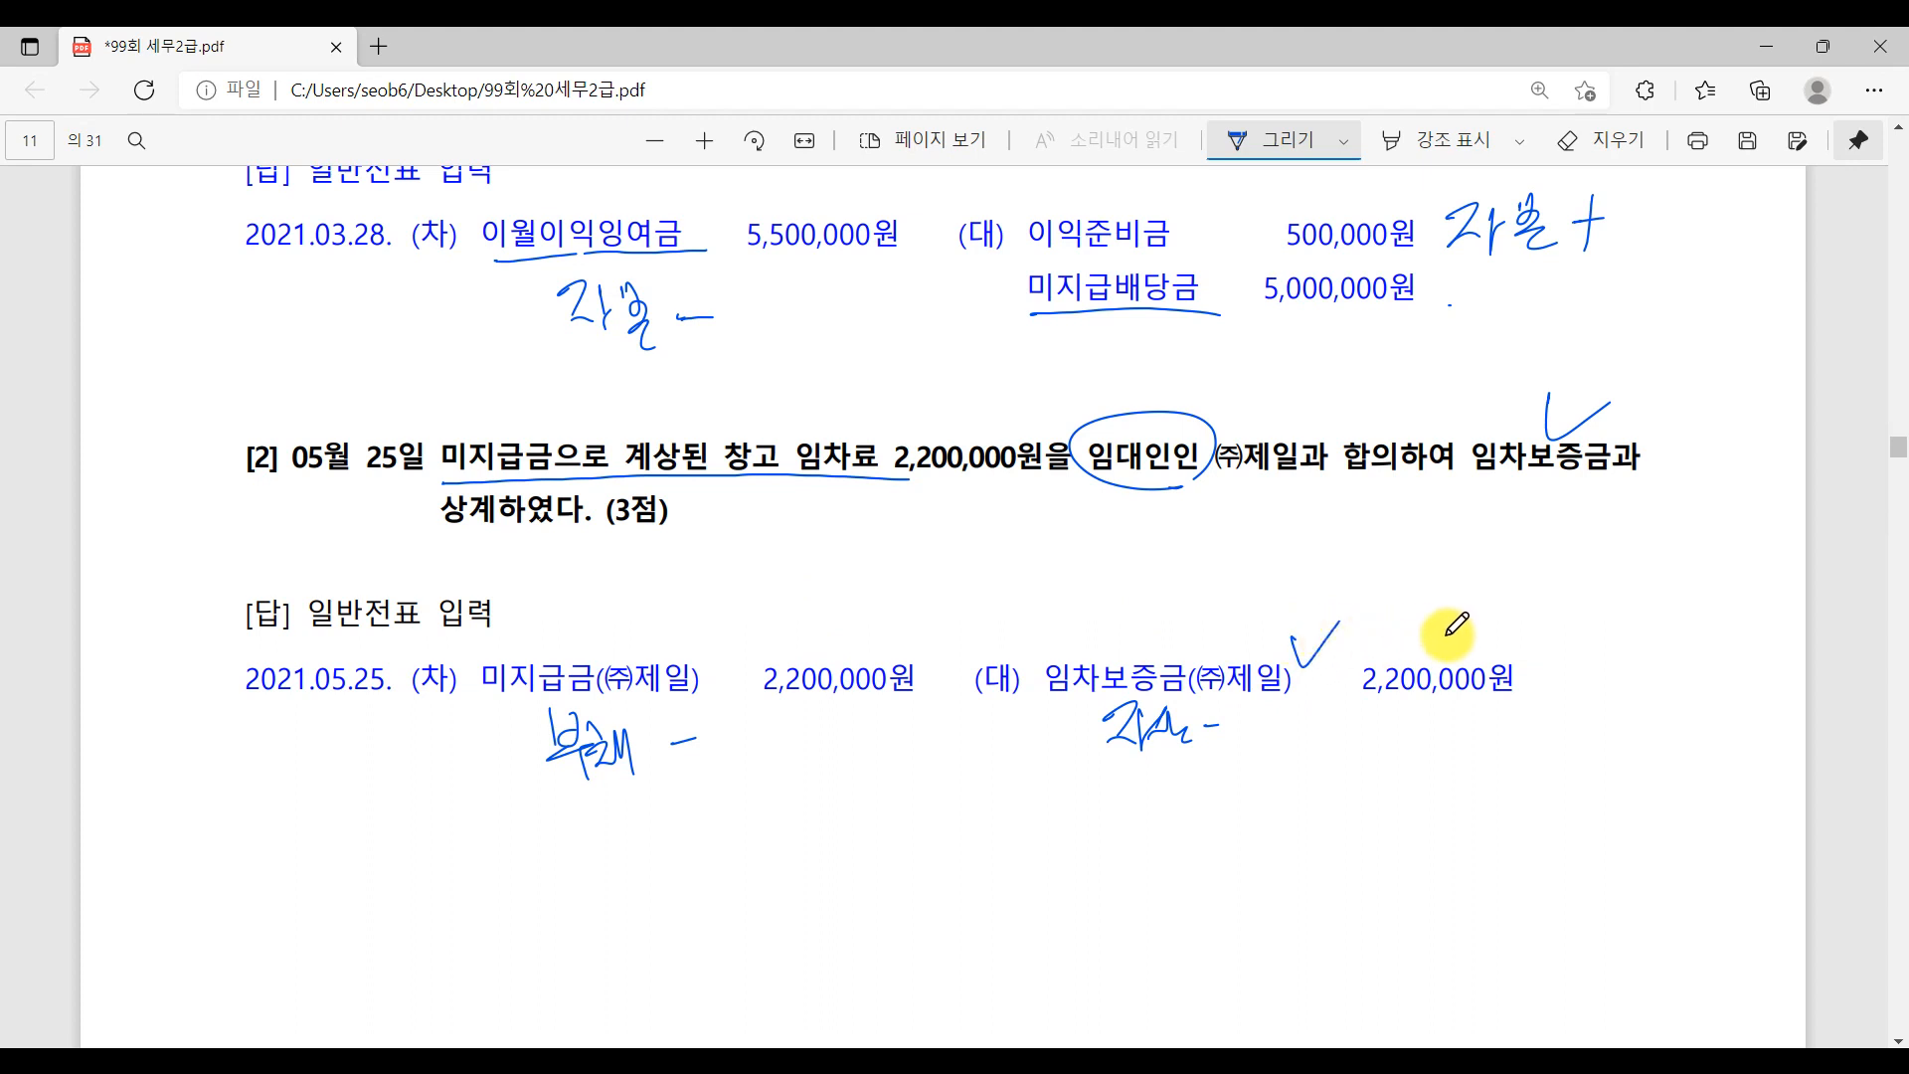
{"action": "key", "text": "alt+Tab"}
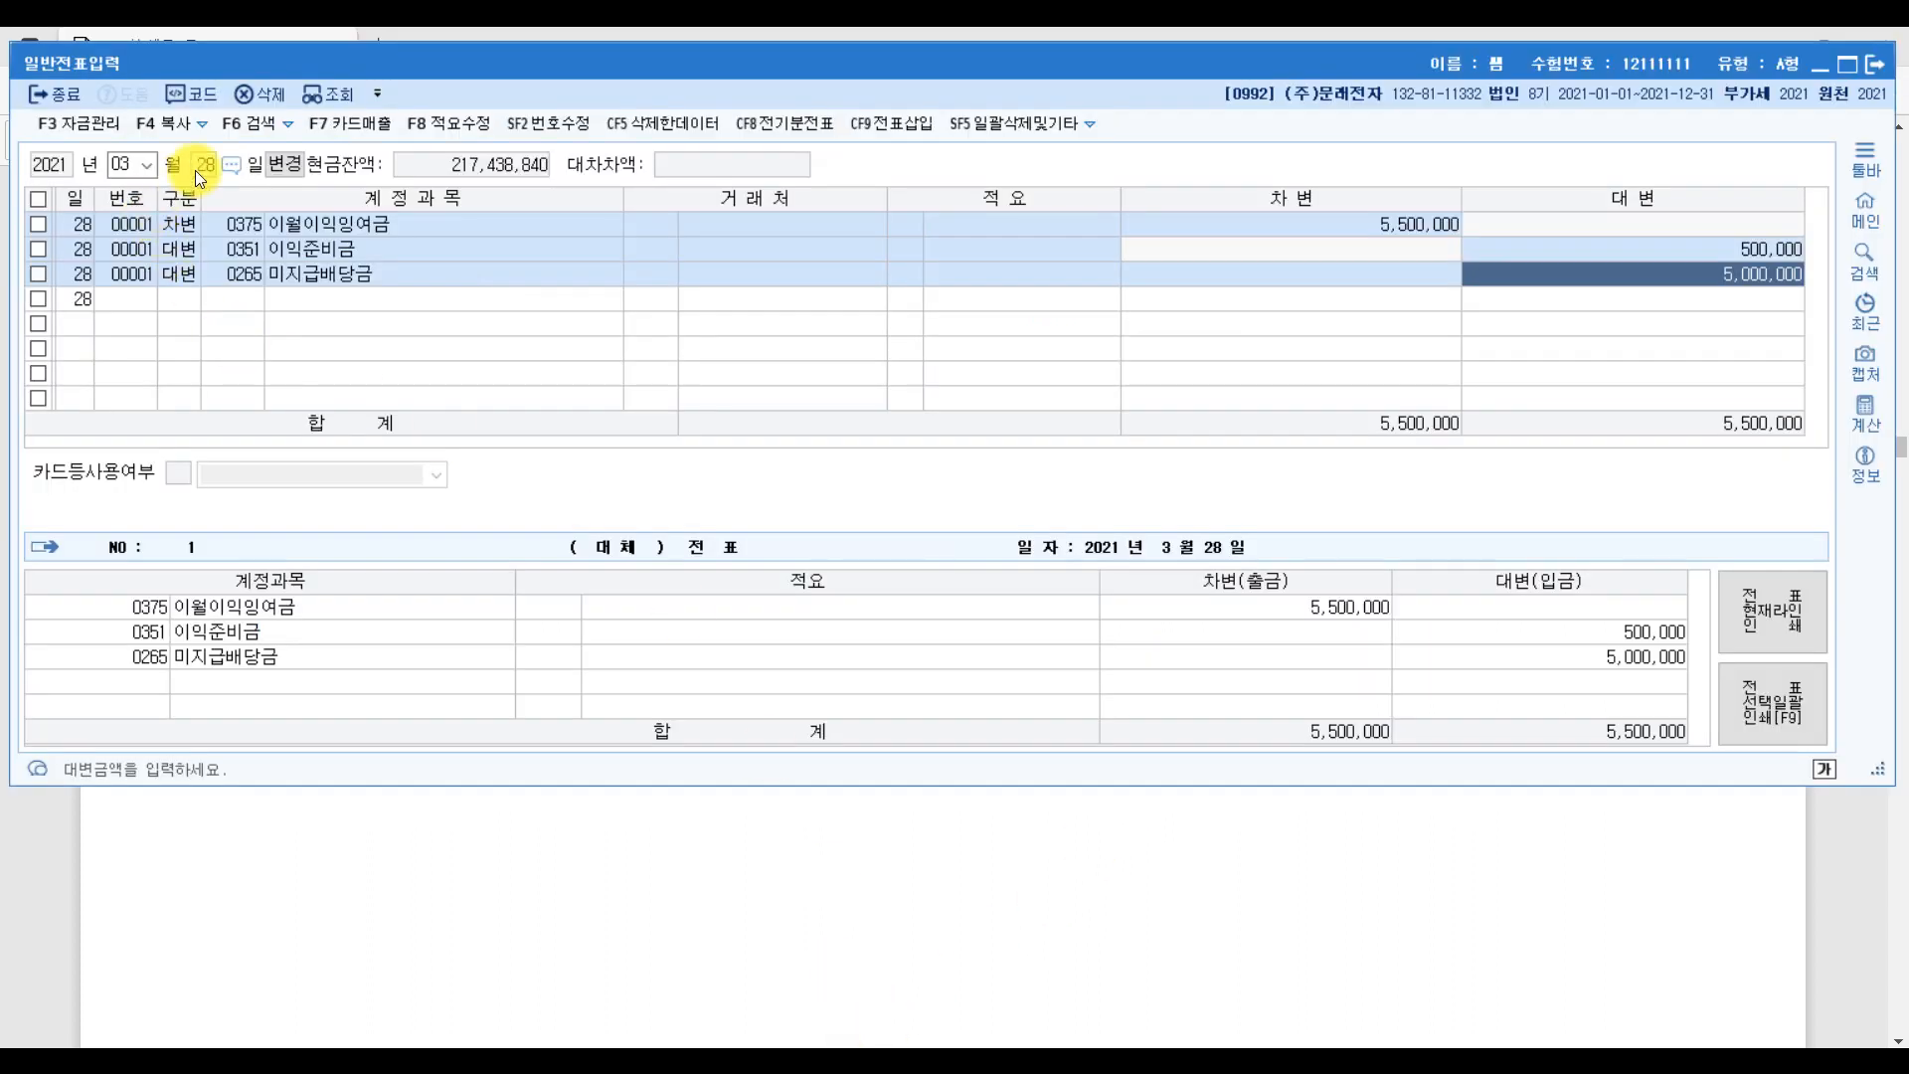
{"action": "left_click", "coordinate": [114, 163]}
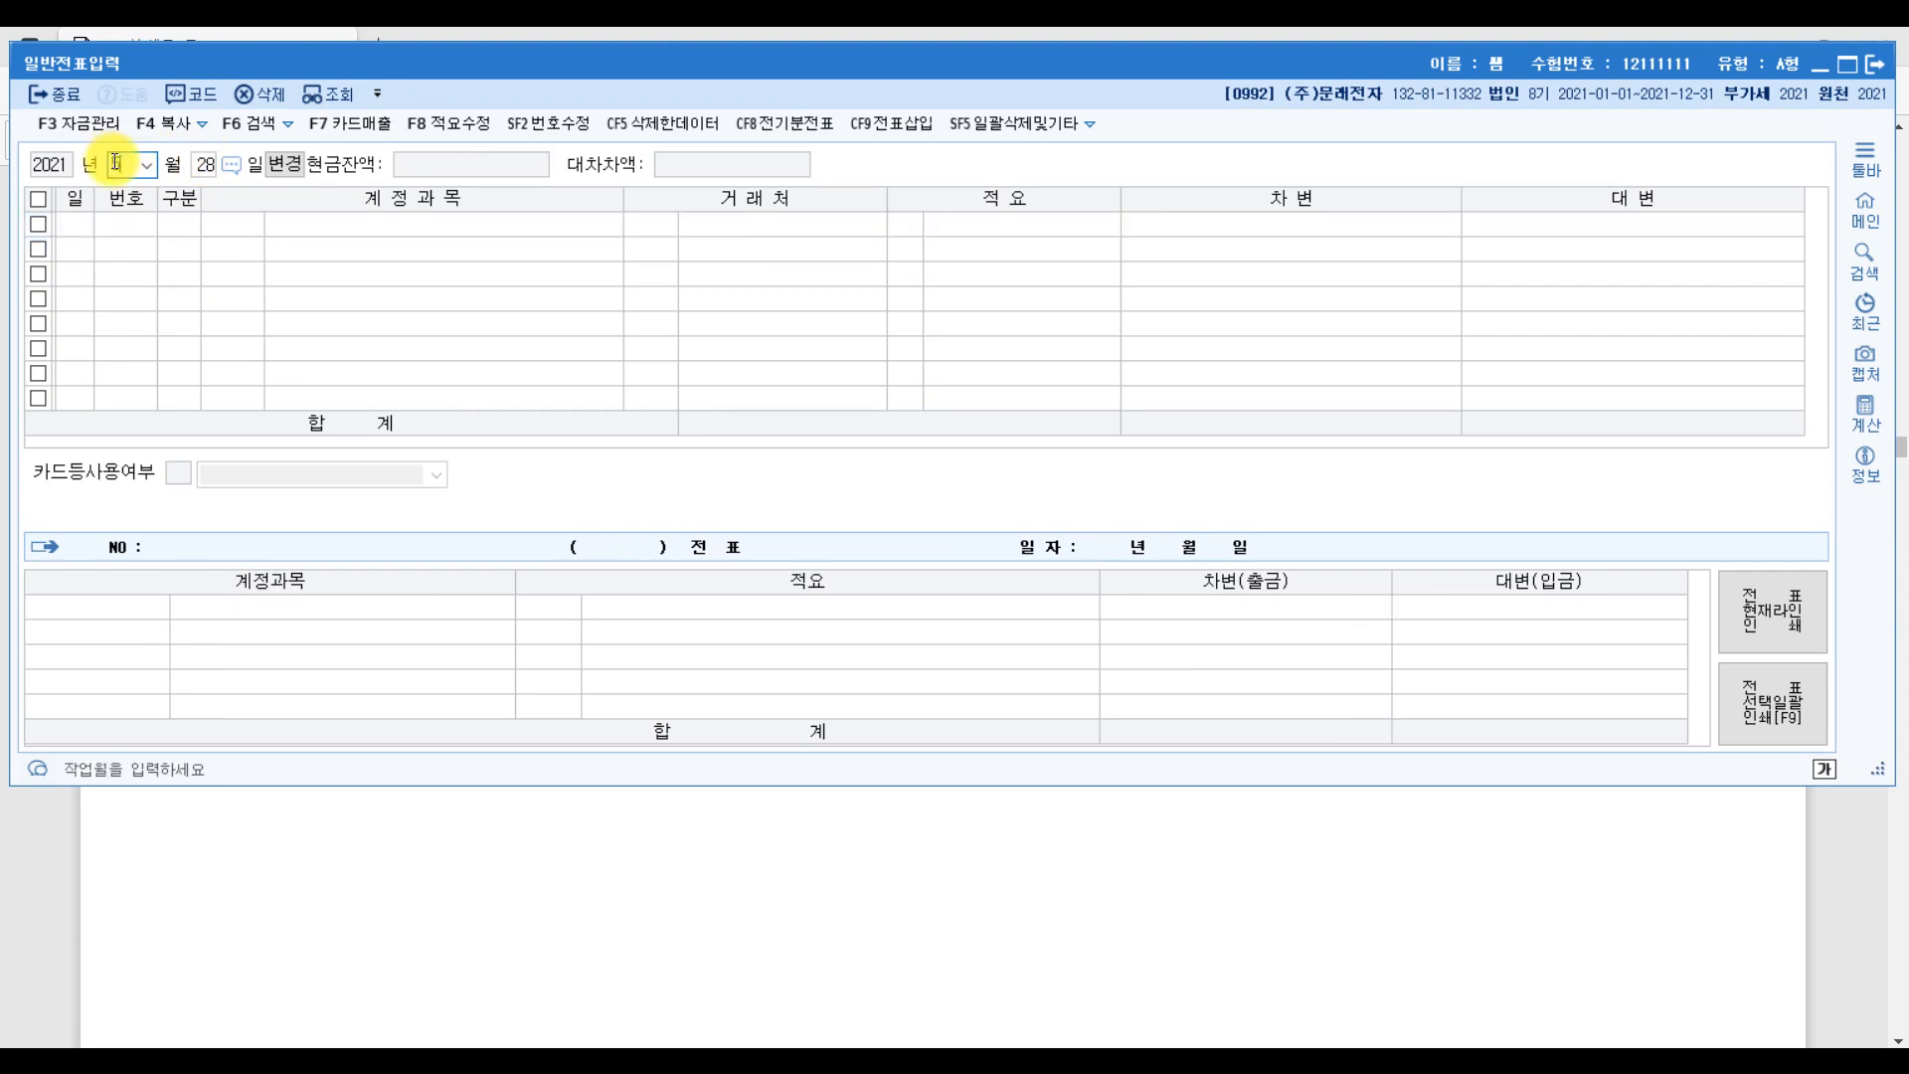
{"action": "type", "text": "5"}
{"action": "key", "text": "Return"}
{"action": "type", "text": "25"}
{"action": "key", "text": "Return"}
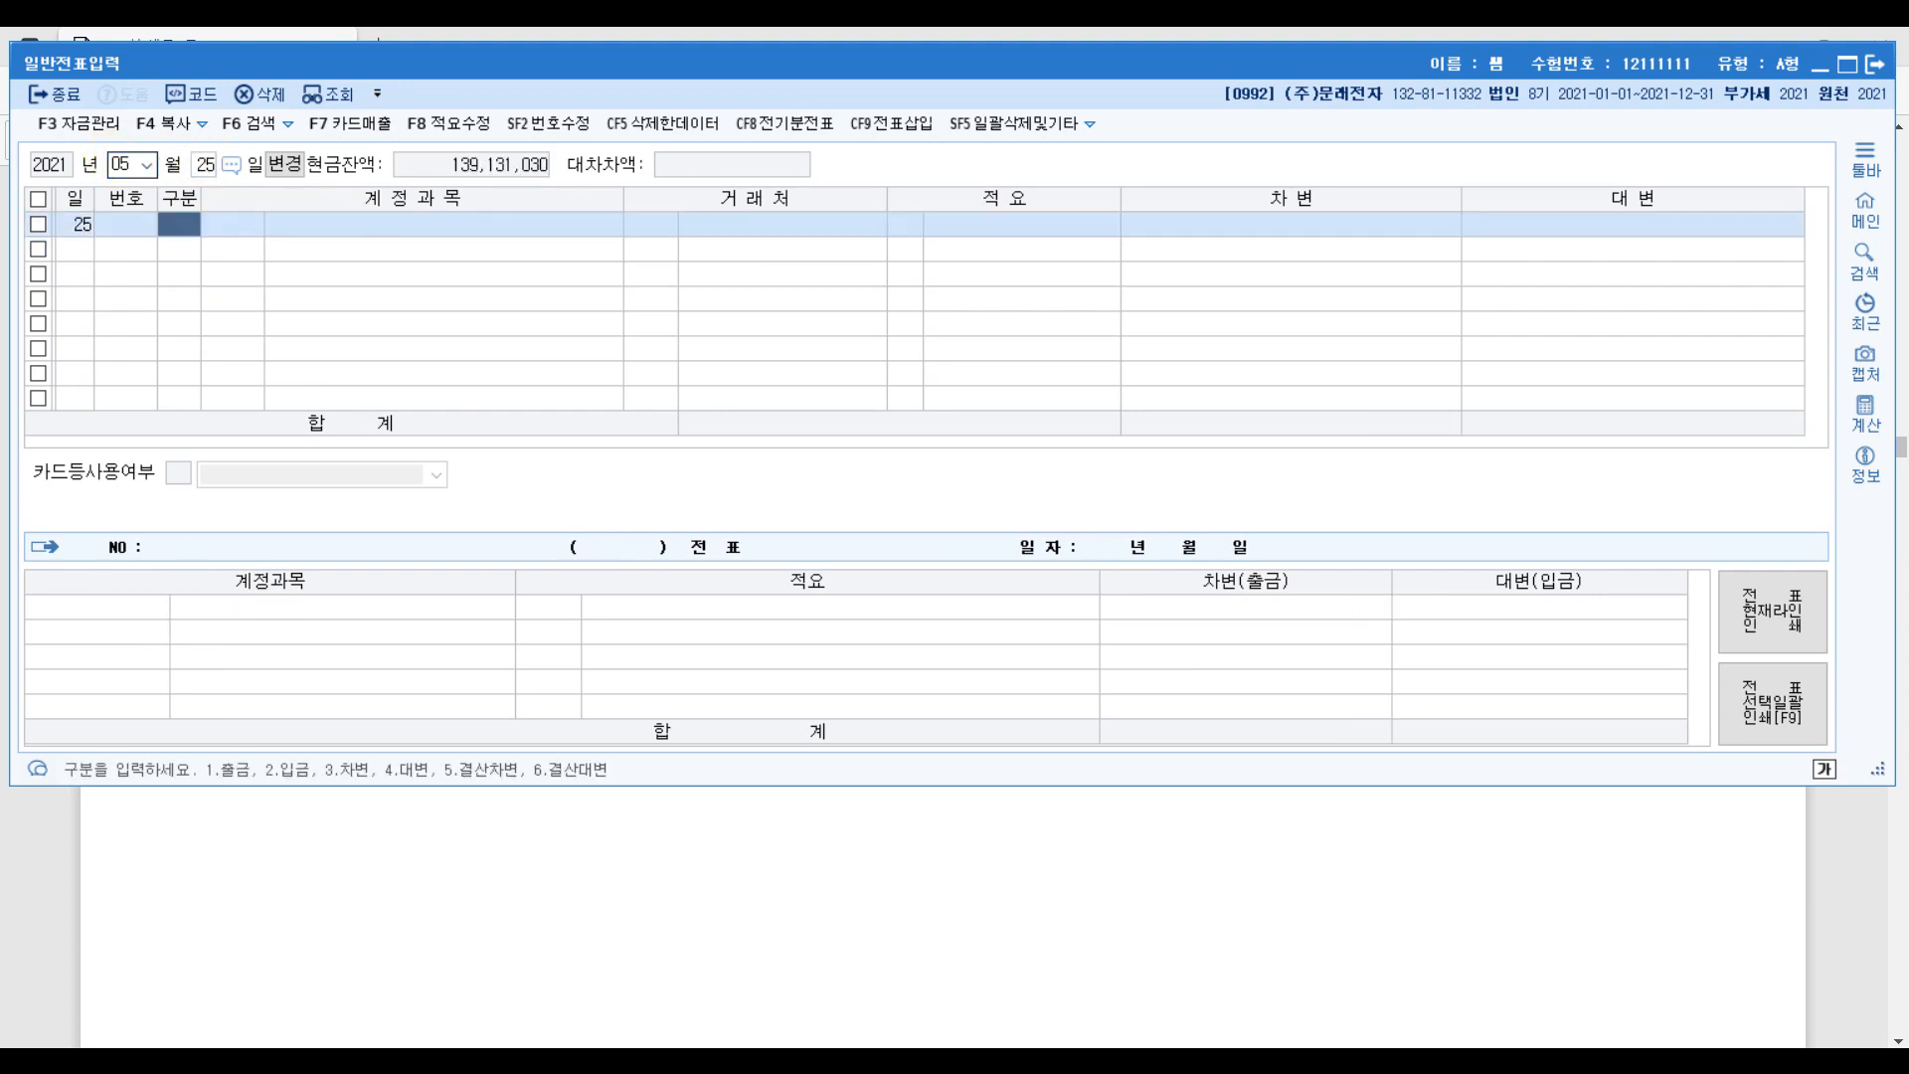
- Enter a debit (차변) line with account 0253 미지급금, 거래처 (주)제일 and amount 2,200,000
{"action": "type", "text": "3"}
{"action": "key", "text": "Return"}
{"action": "type", "text": "미지"}
{"action": "key", "text": "Return"}
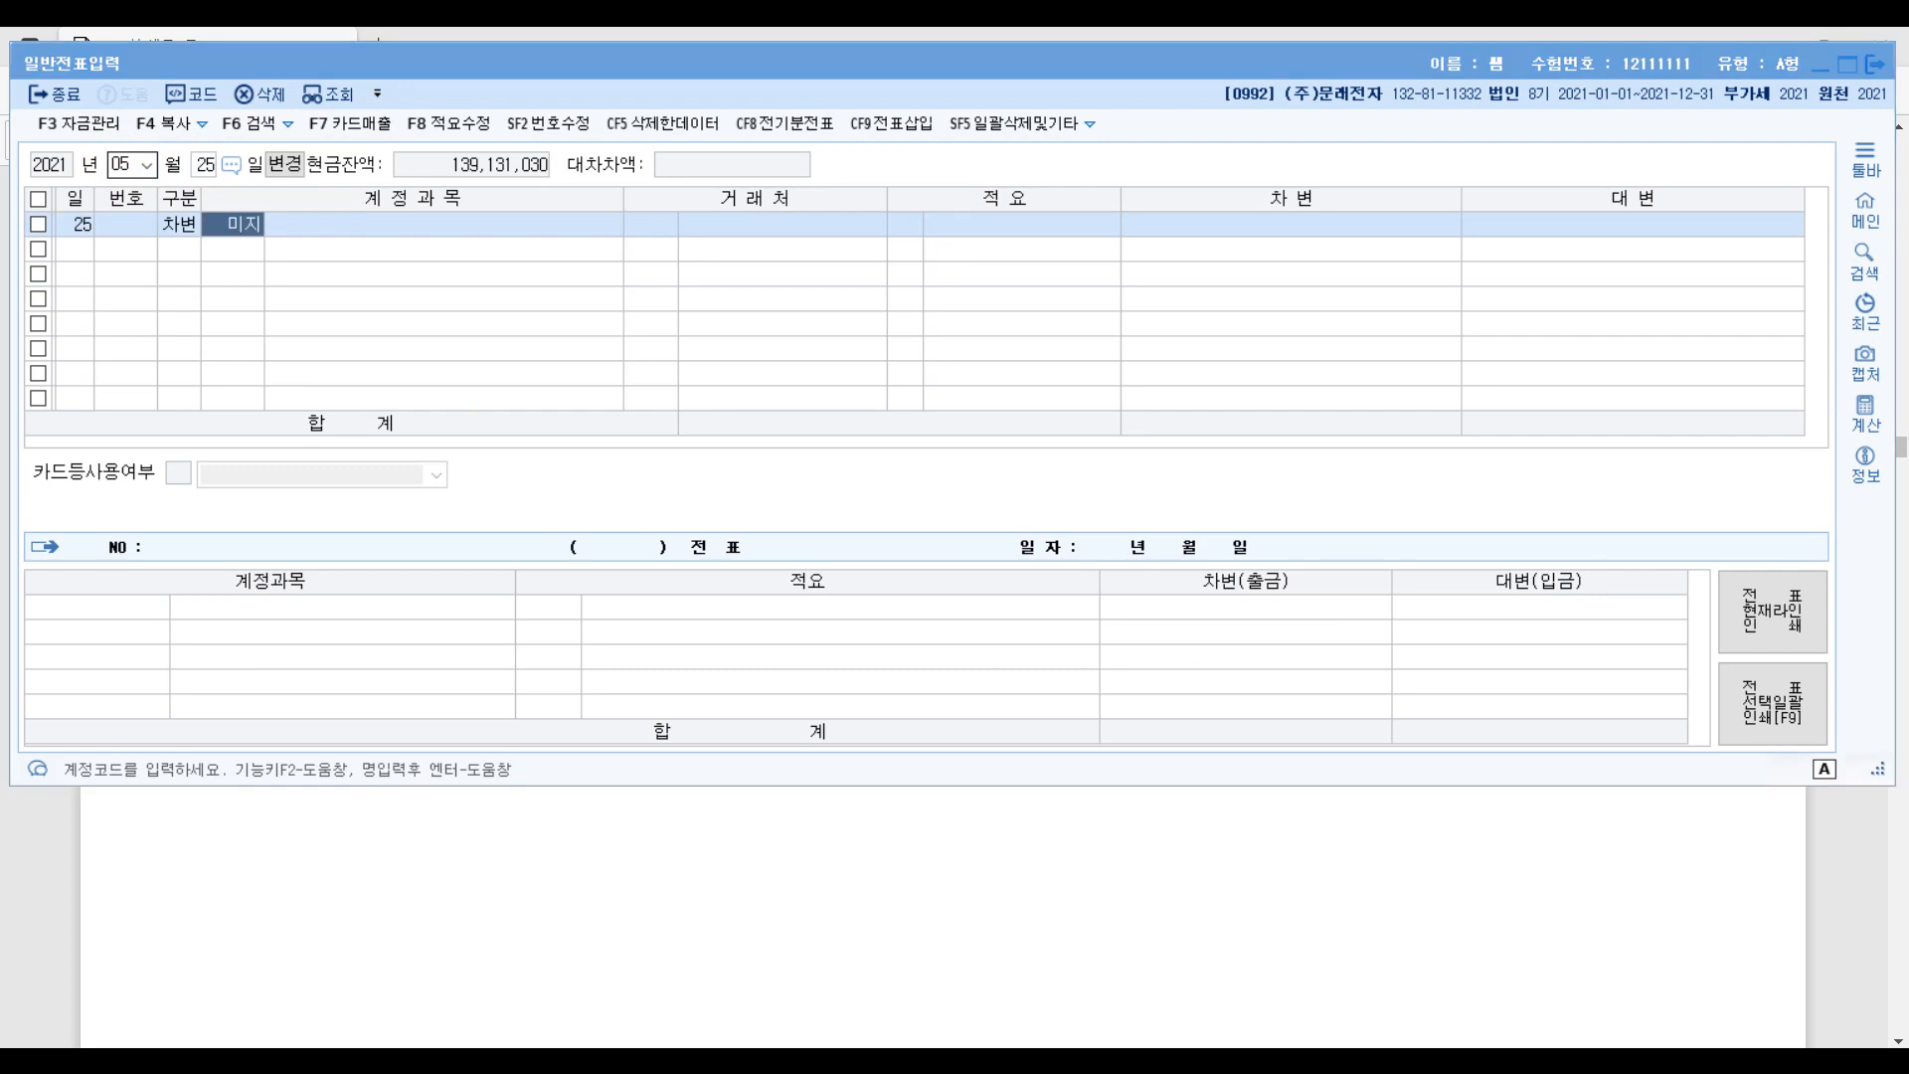
{"action": "key", "text": "Return"}
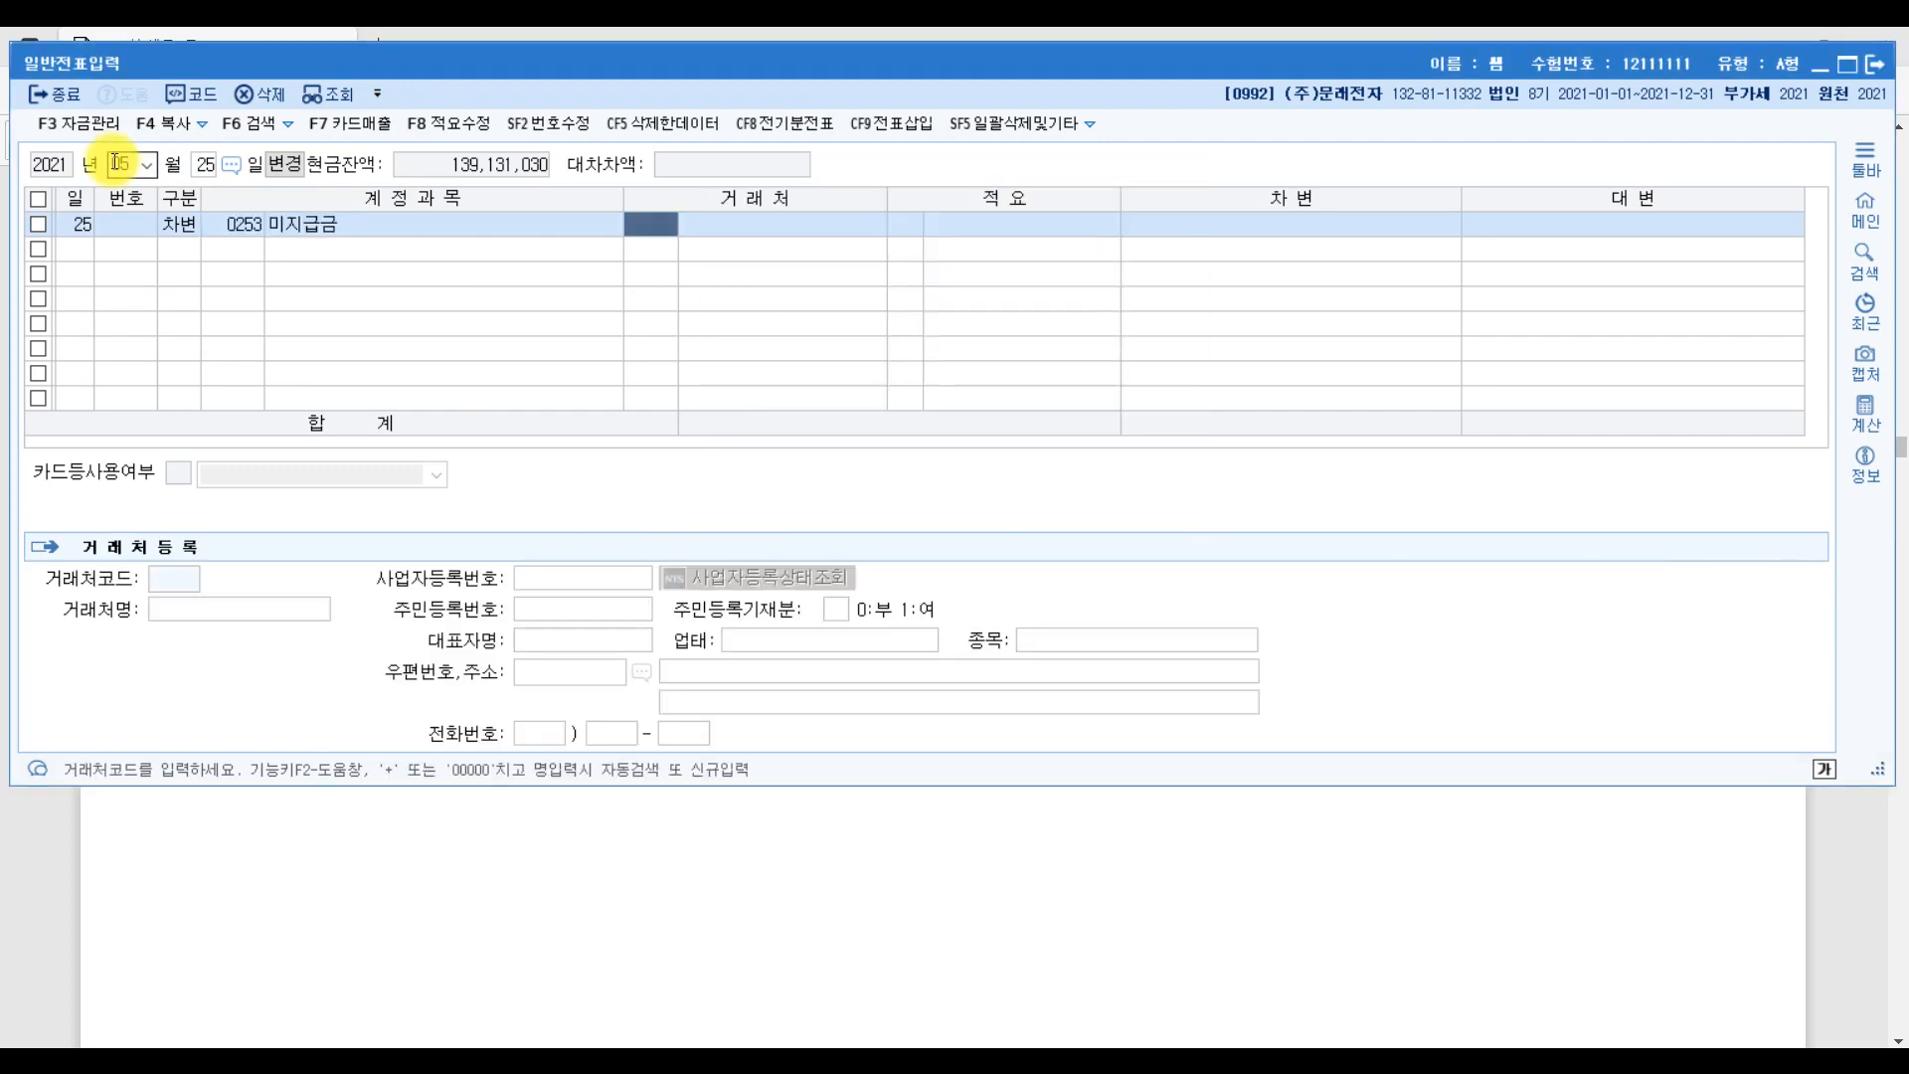
{"action": "type", "text": "제일"}
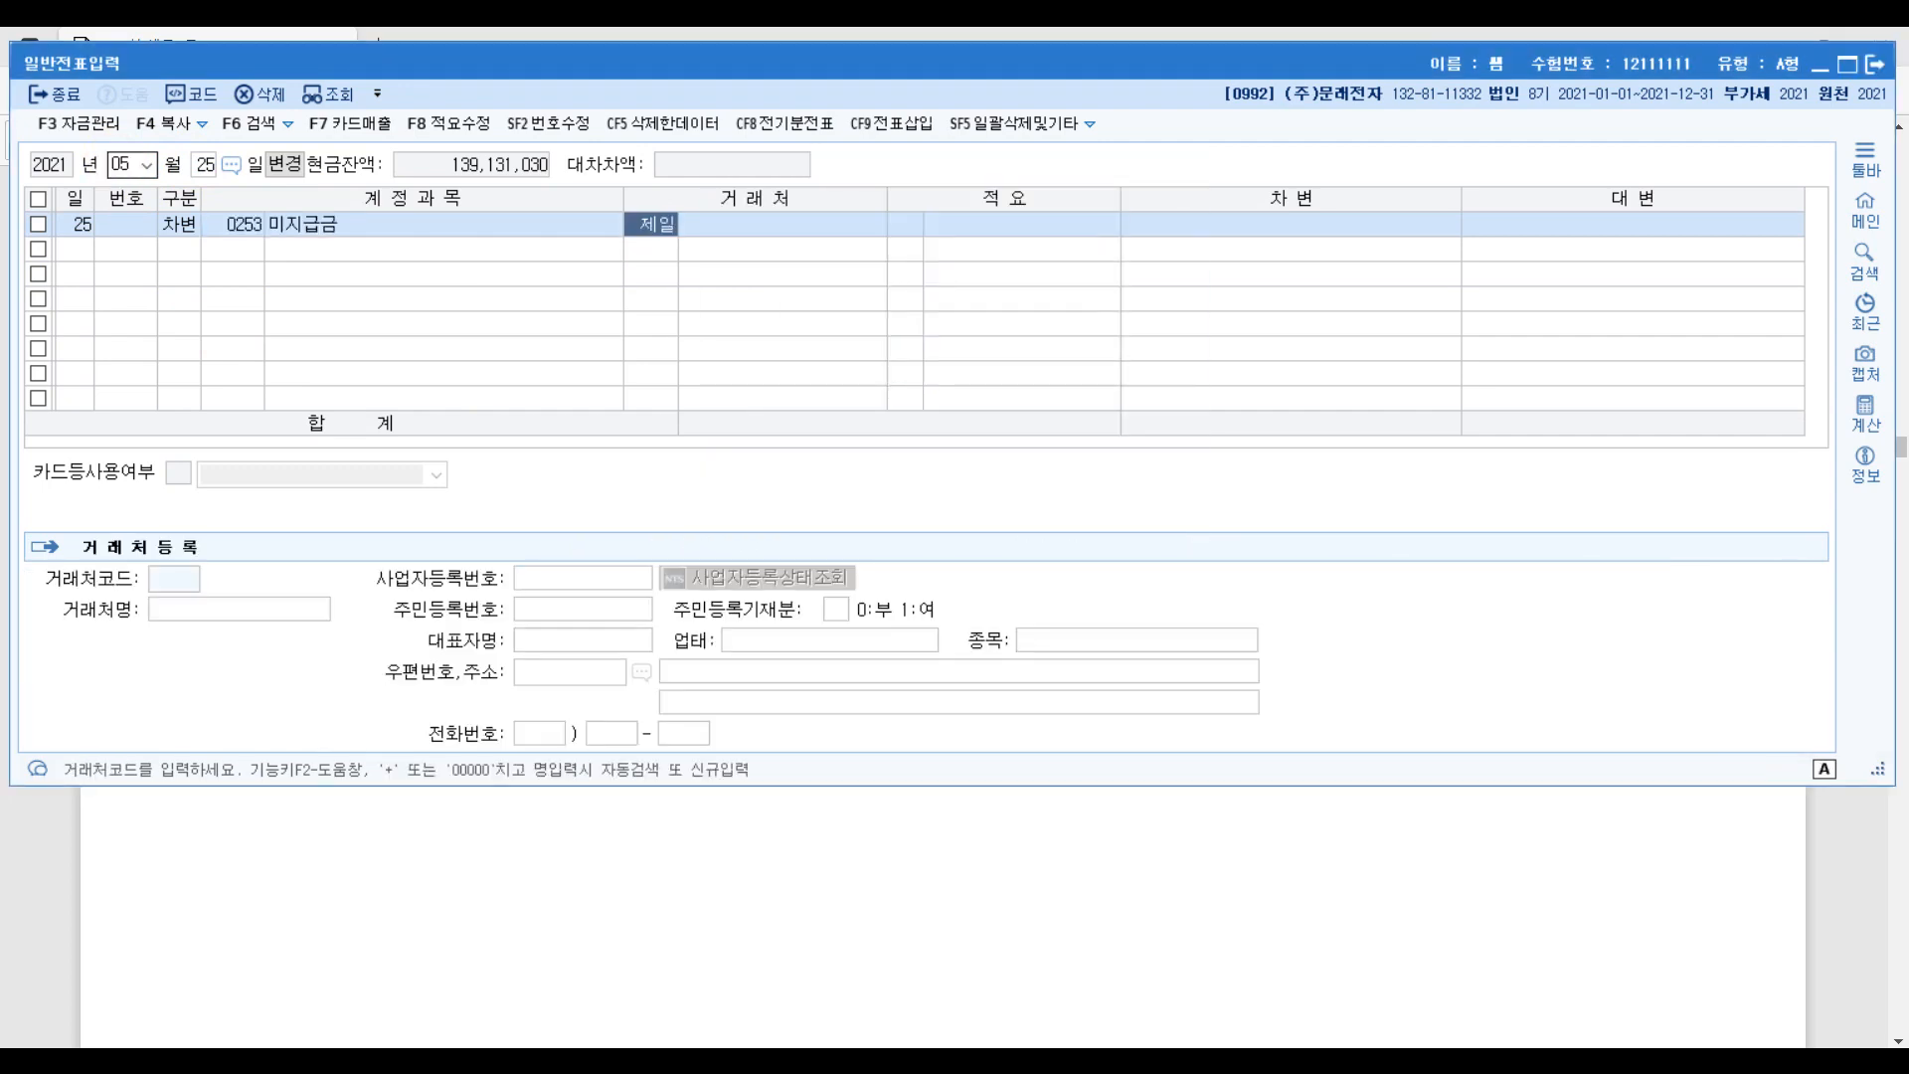
{"action": "key", "text": "Return"}
{"action": "key", "text": "Return"}
{"action": "key", "text": "Return"}
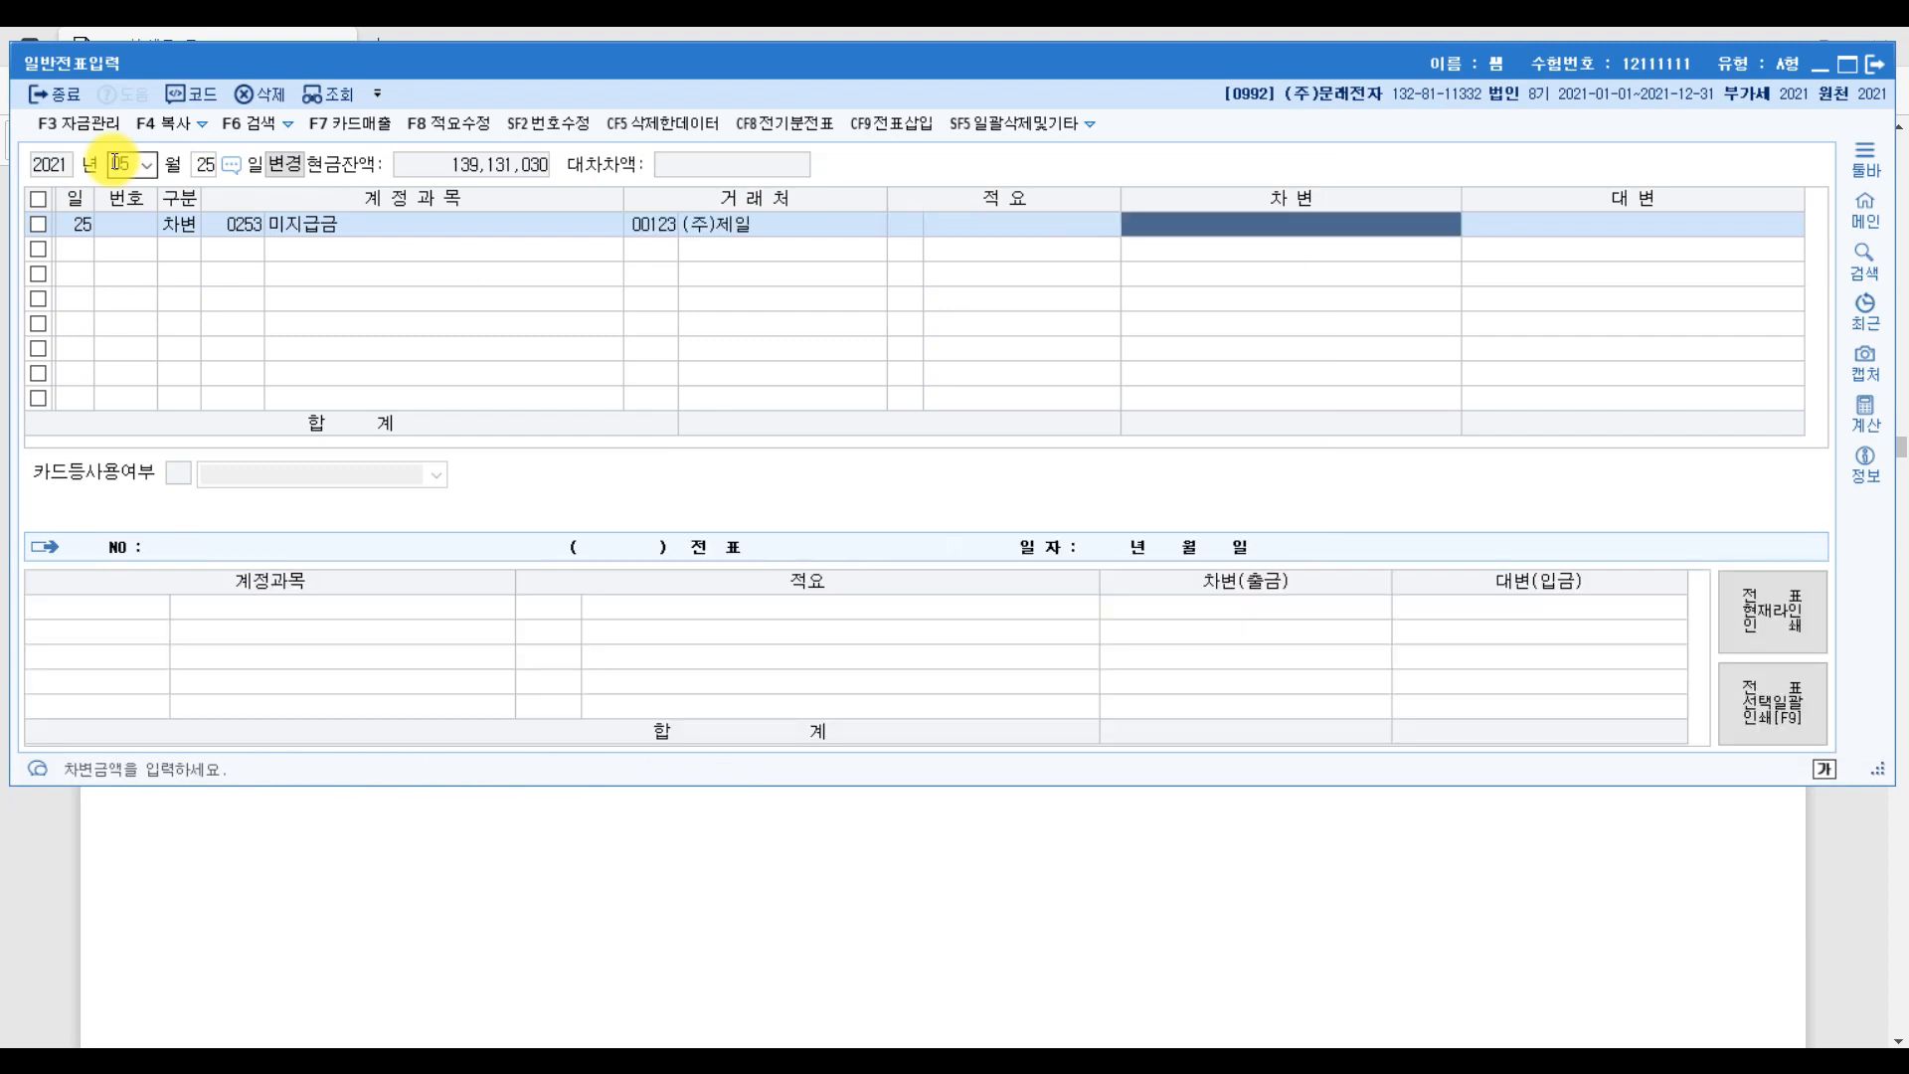
{"action": "type", "text": "2200000"}
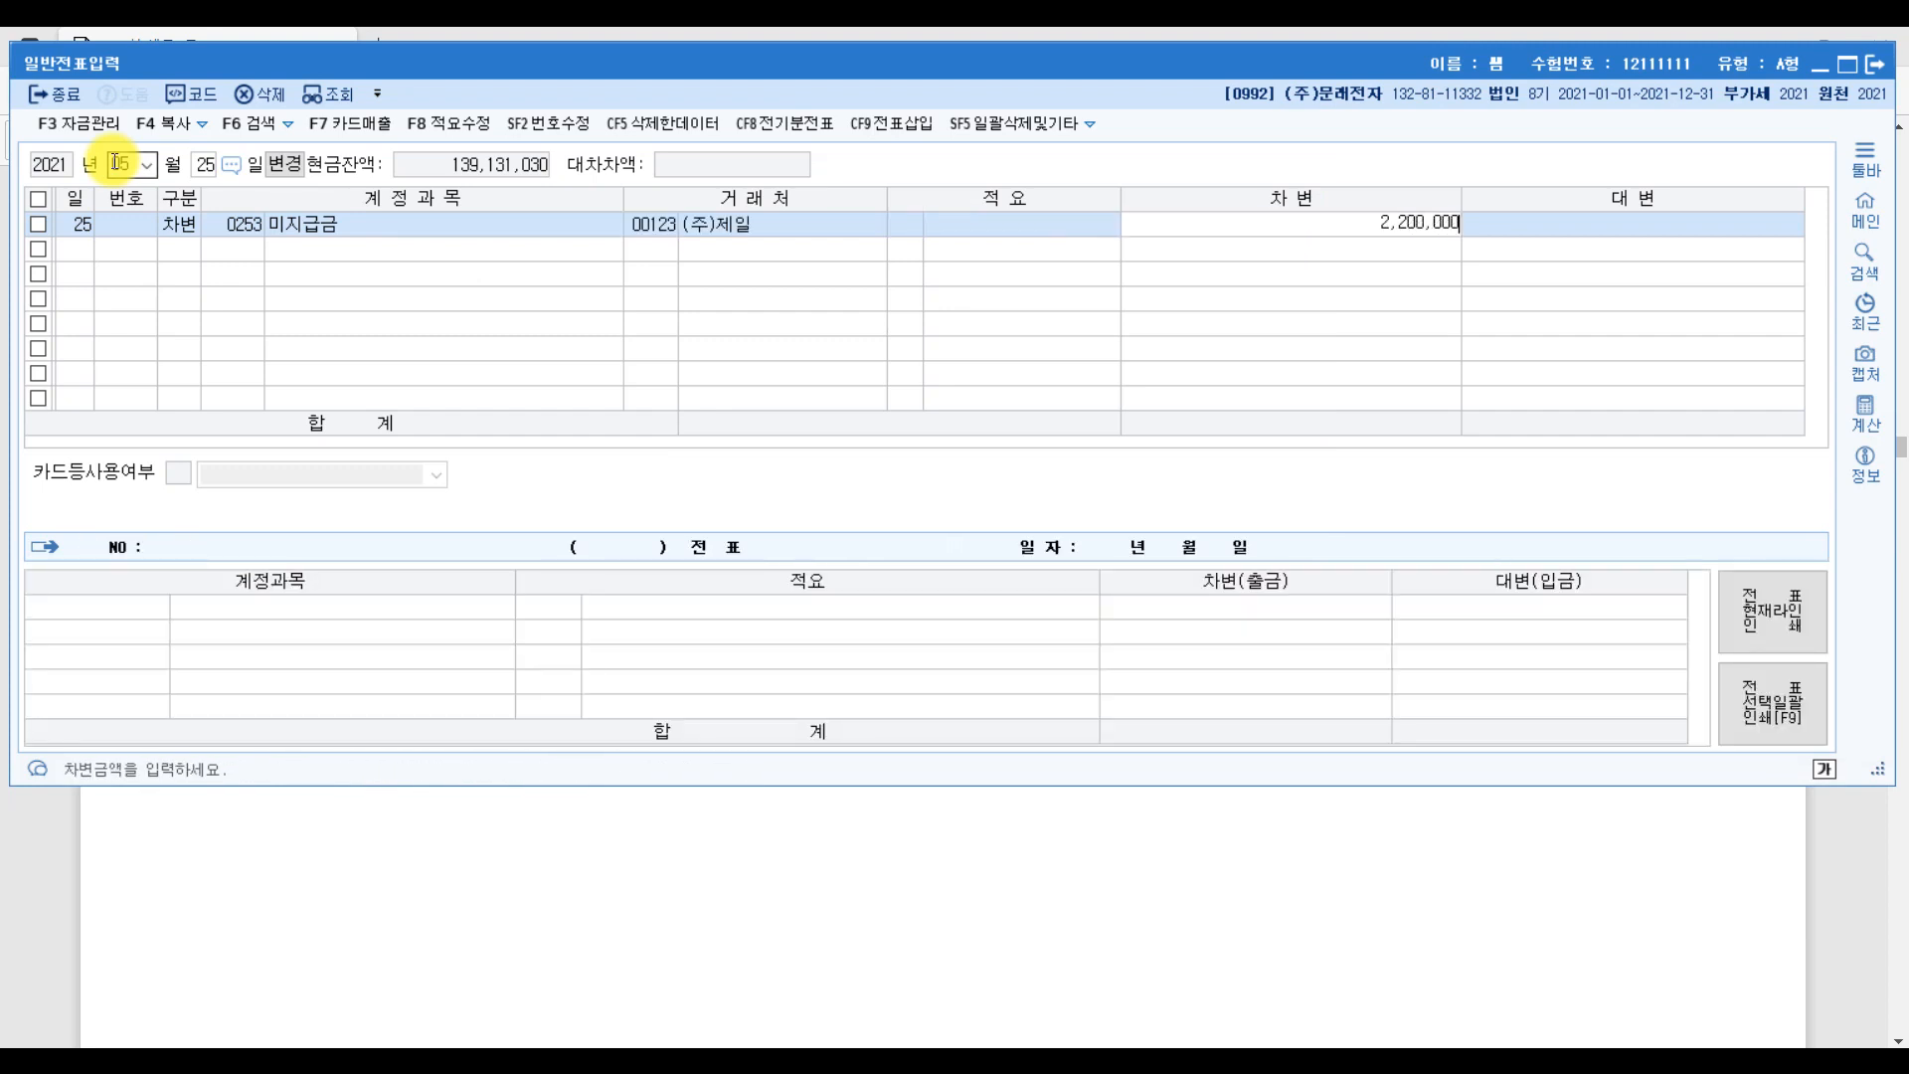
{"action": "key", "text": "Return"}
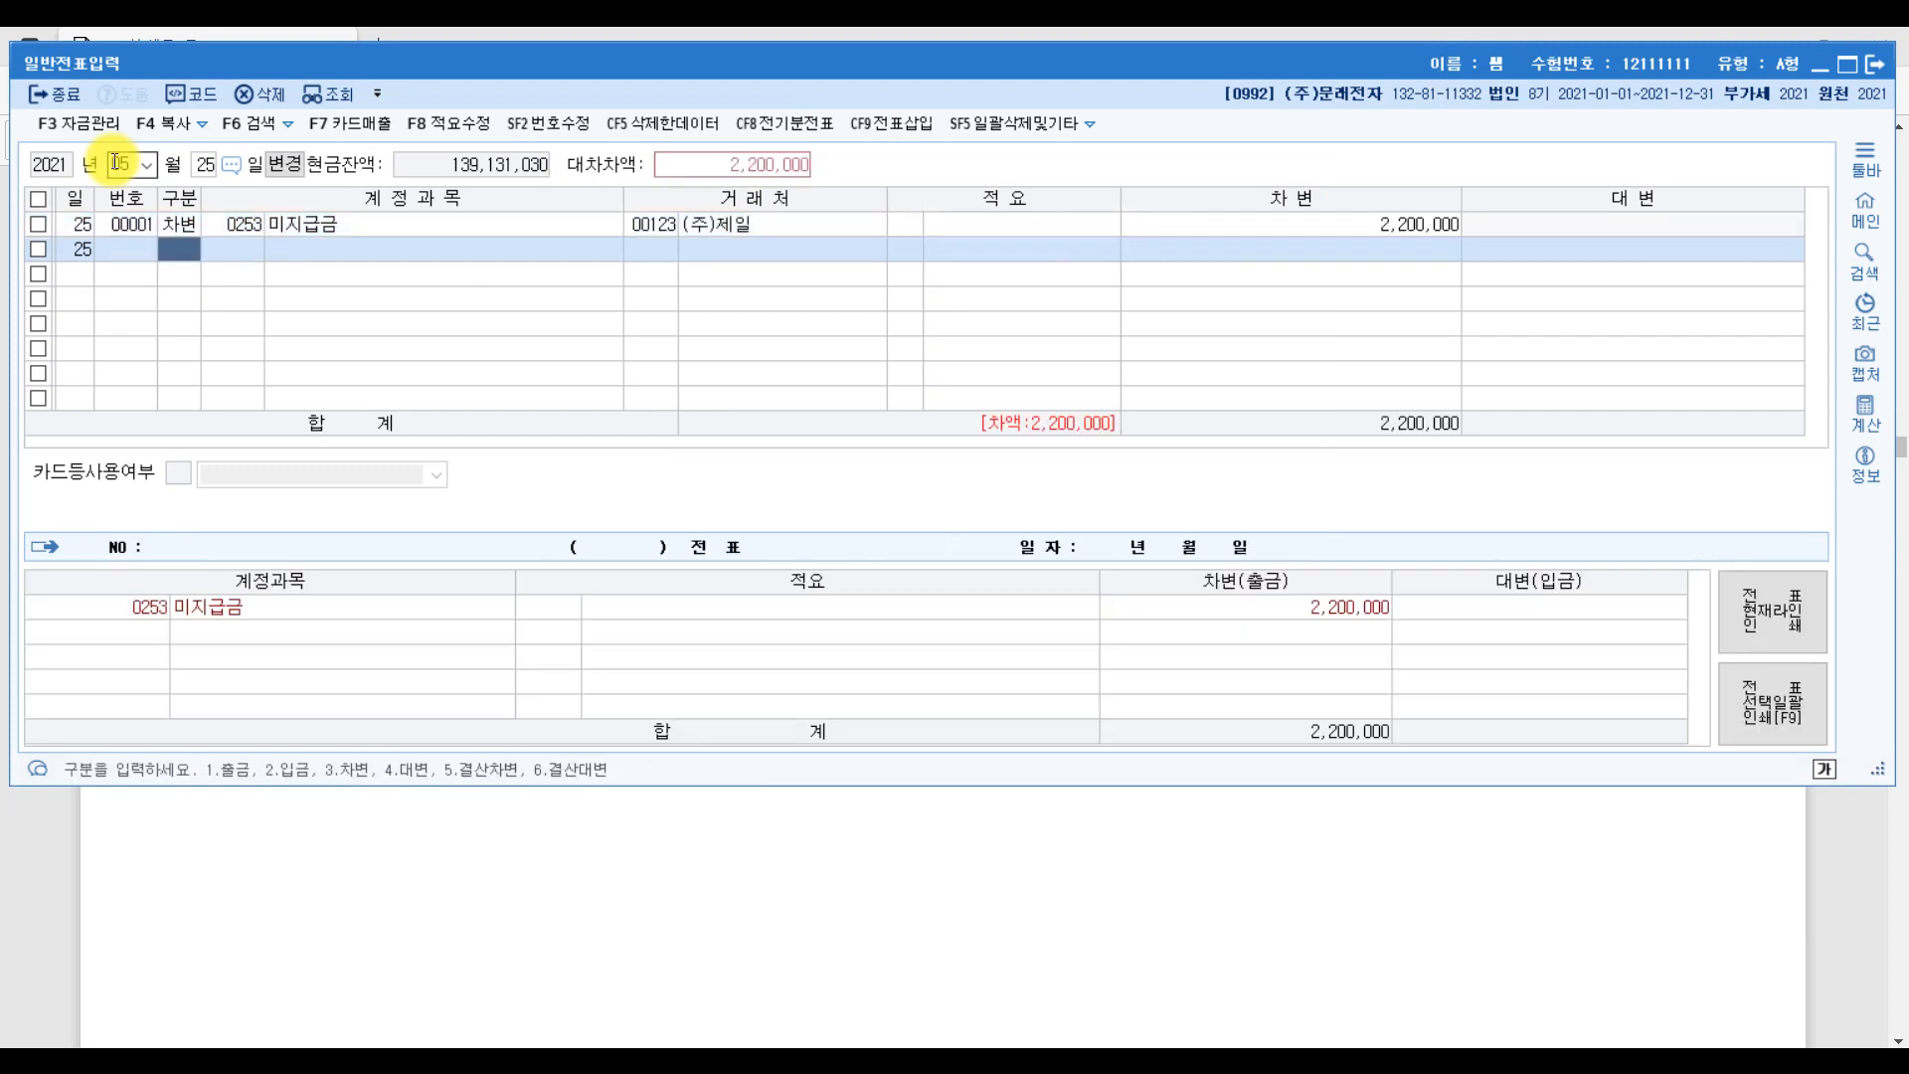
- Enter a credit (대변) line with account 0232 임차보증금, 거래처 (주)제일 and amount 2,200,000
{"action": "type", "text": "4"}
{"action": "key", "text": "Return"}
{"action": "type", "text": "임차"}
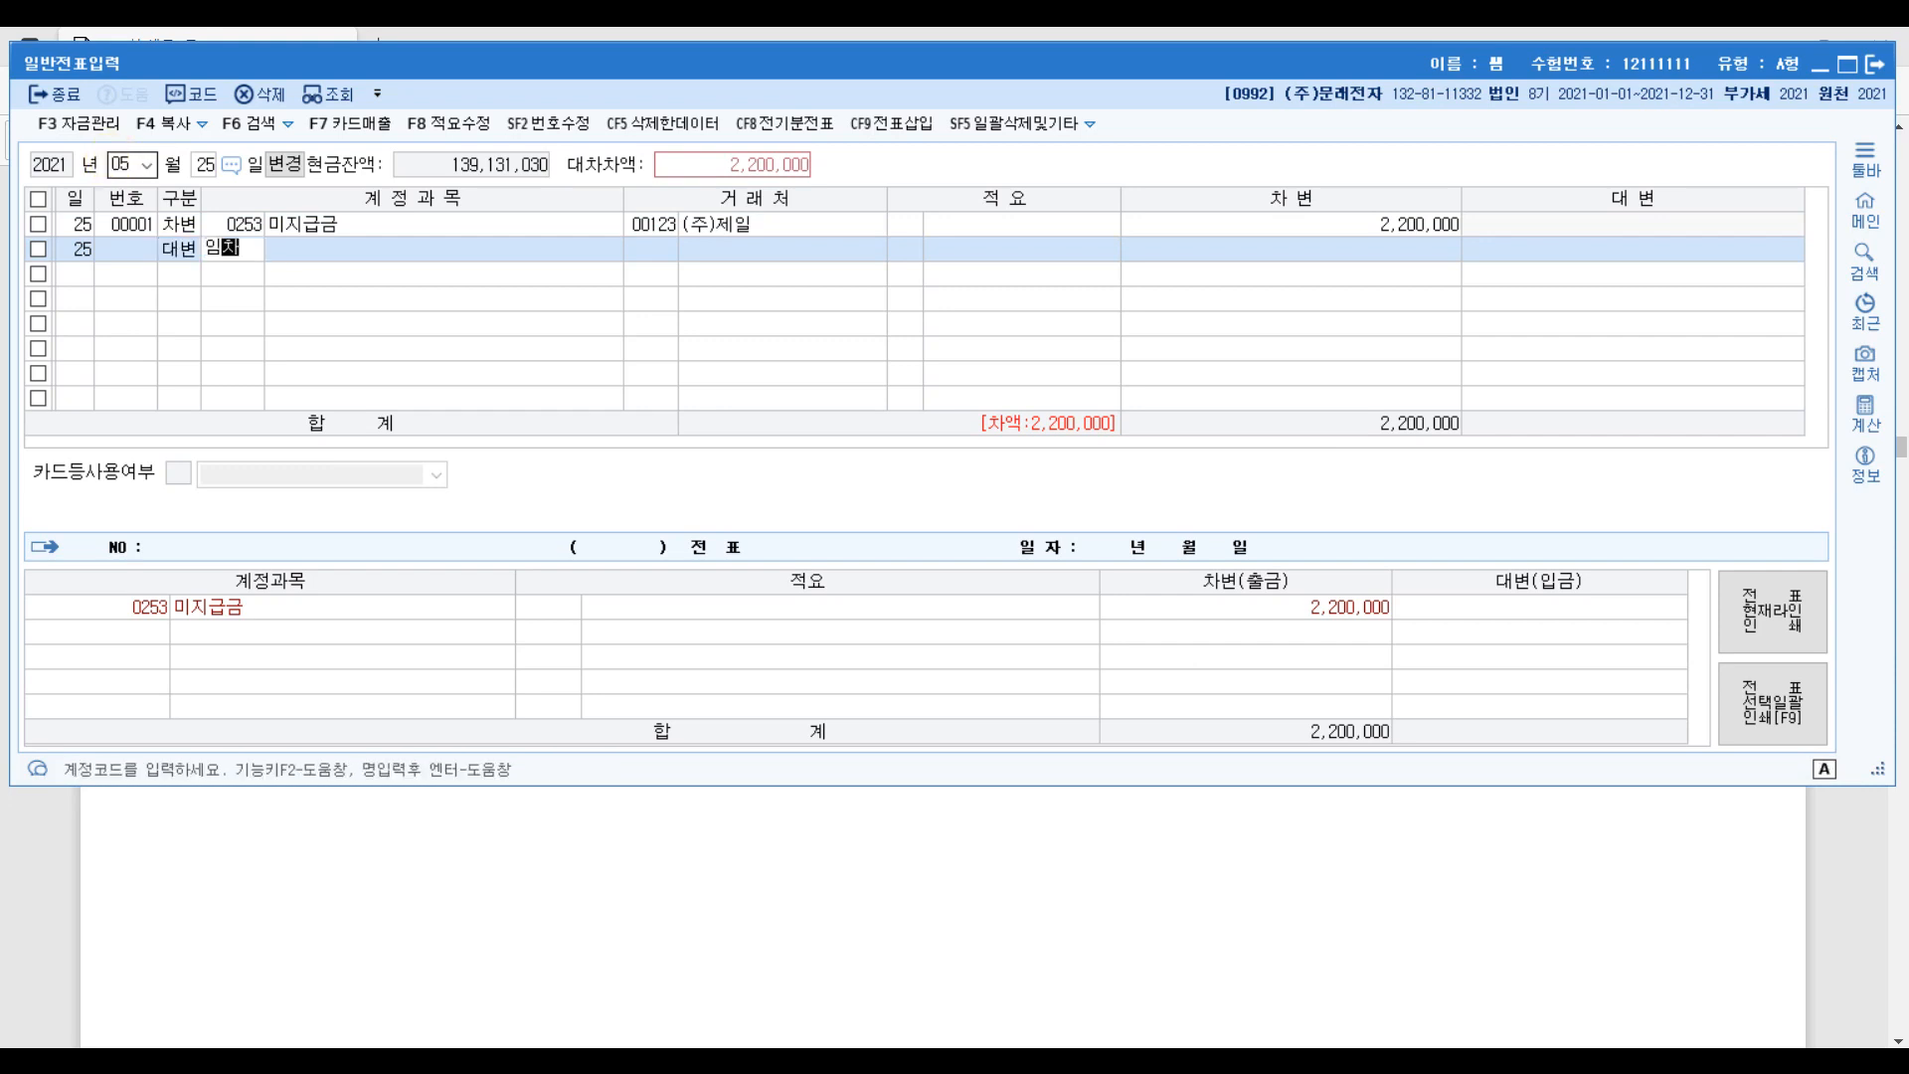
{"action": "key", "text": "Return"}
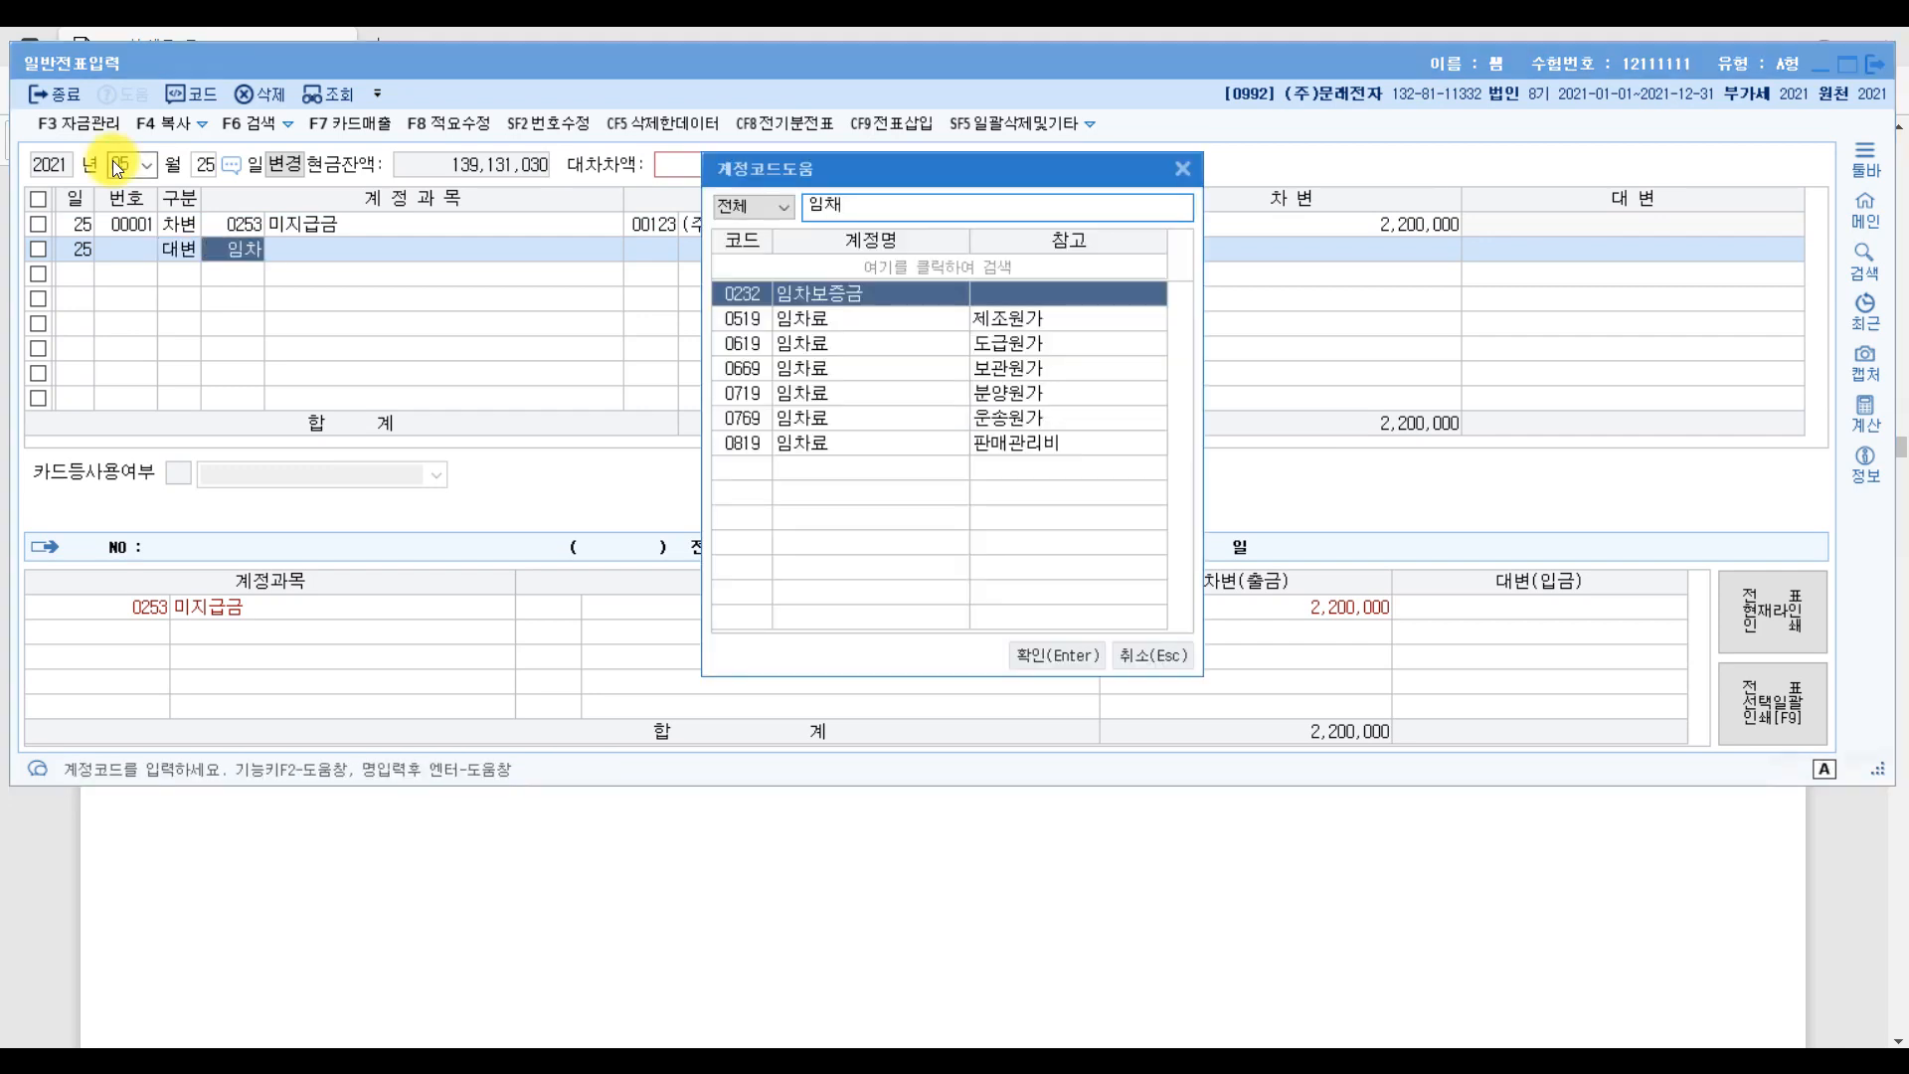
{"action": "key", "text": "Return"}
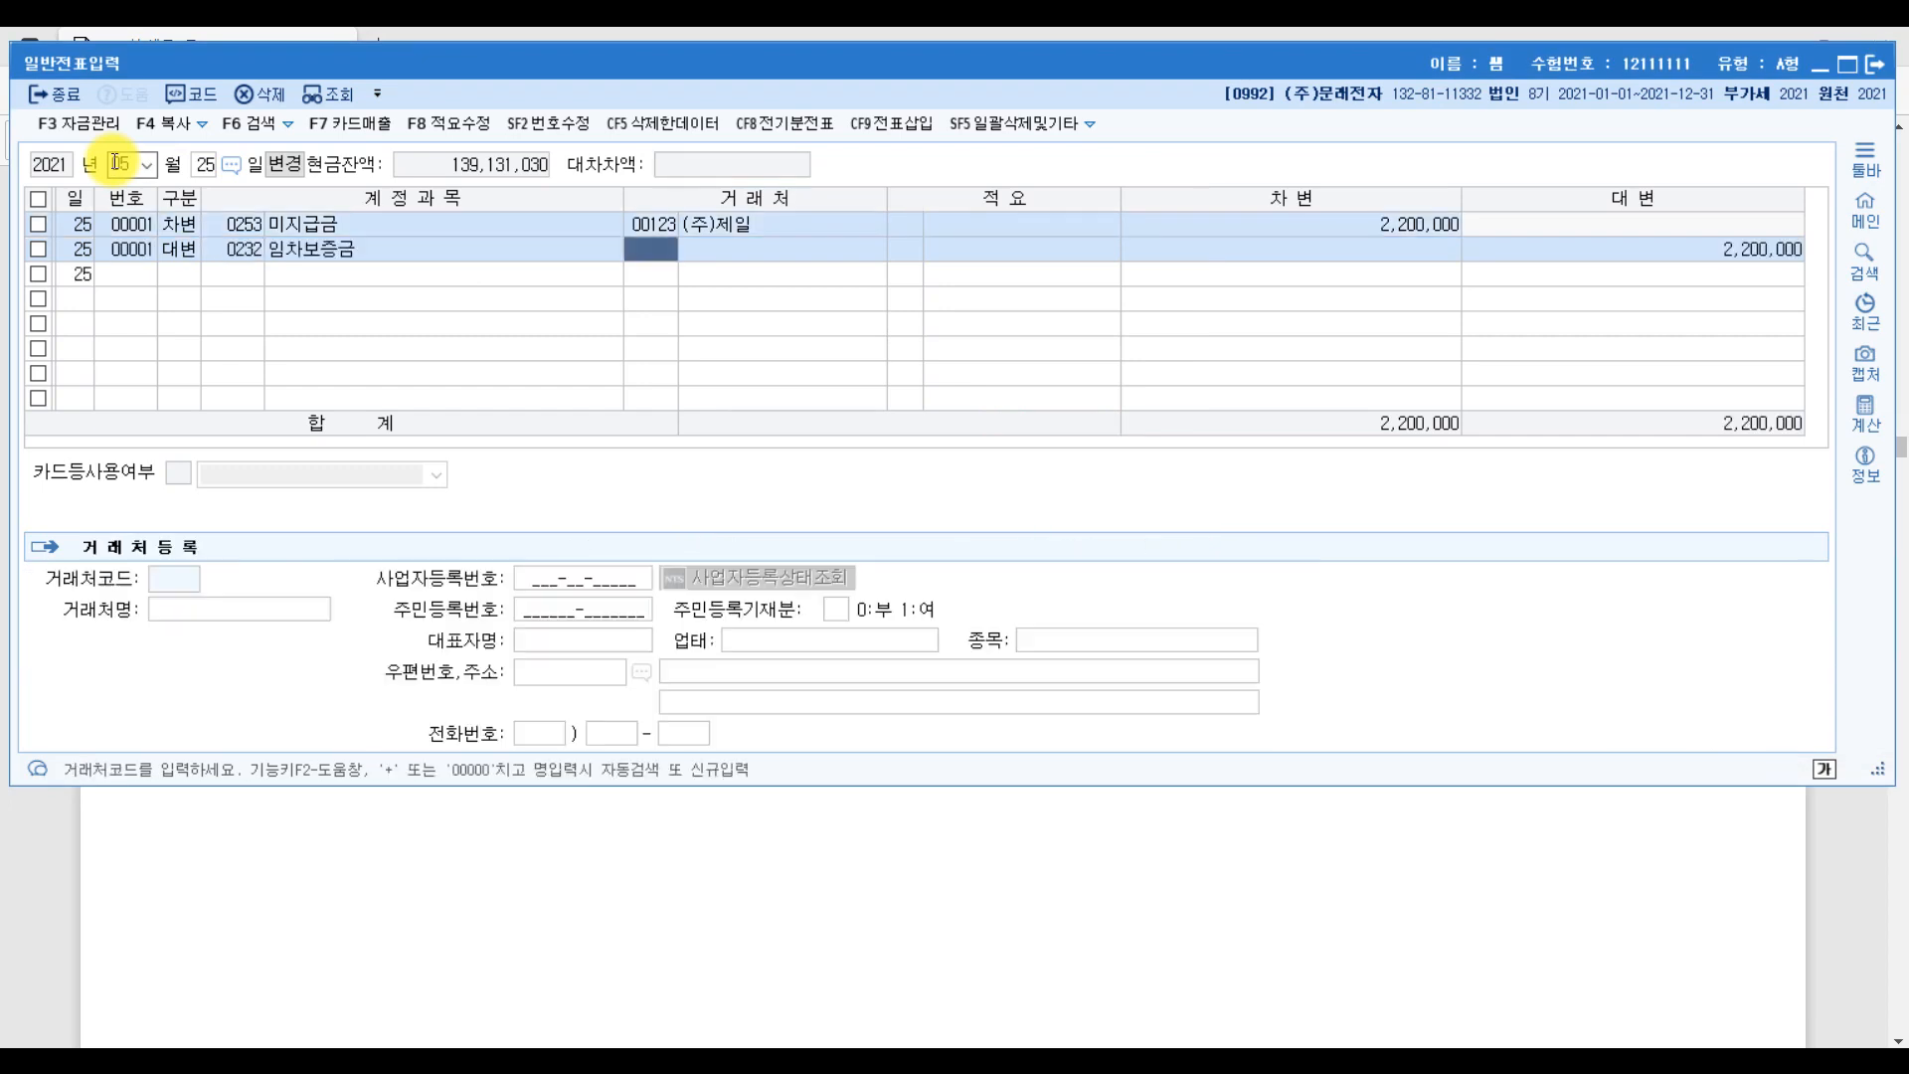
{"action": "type", "text": "제일"}
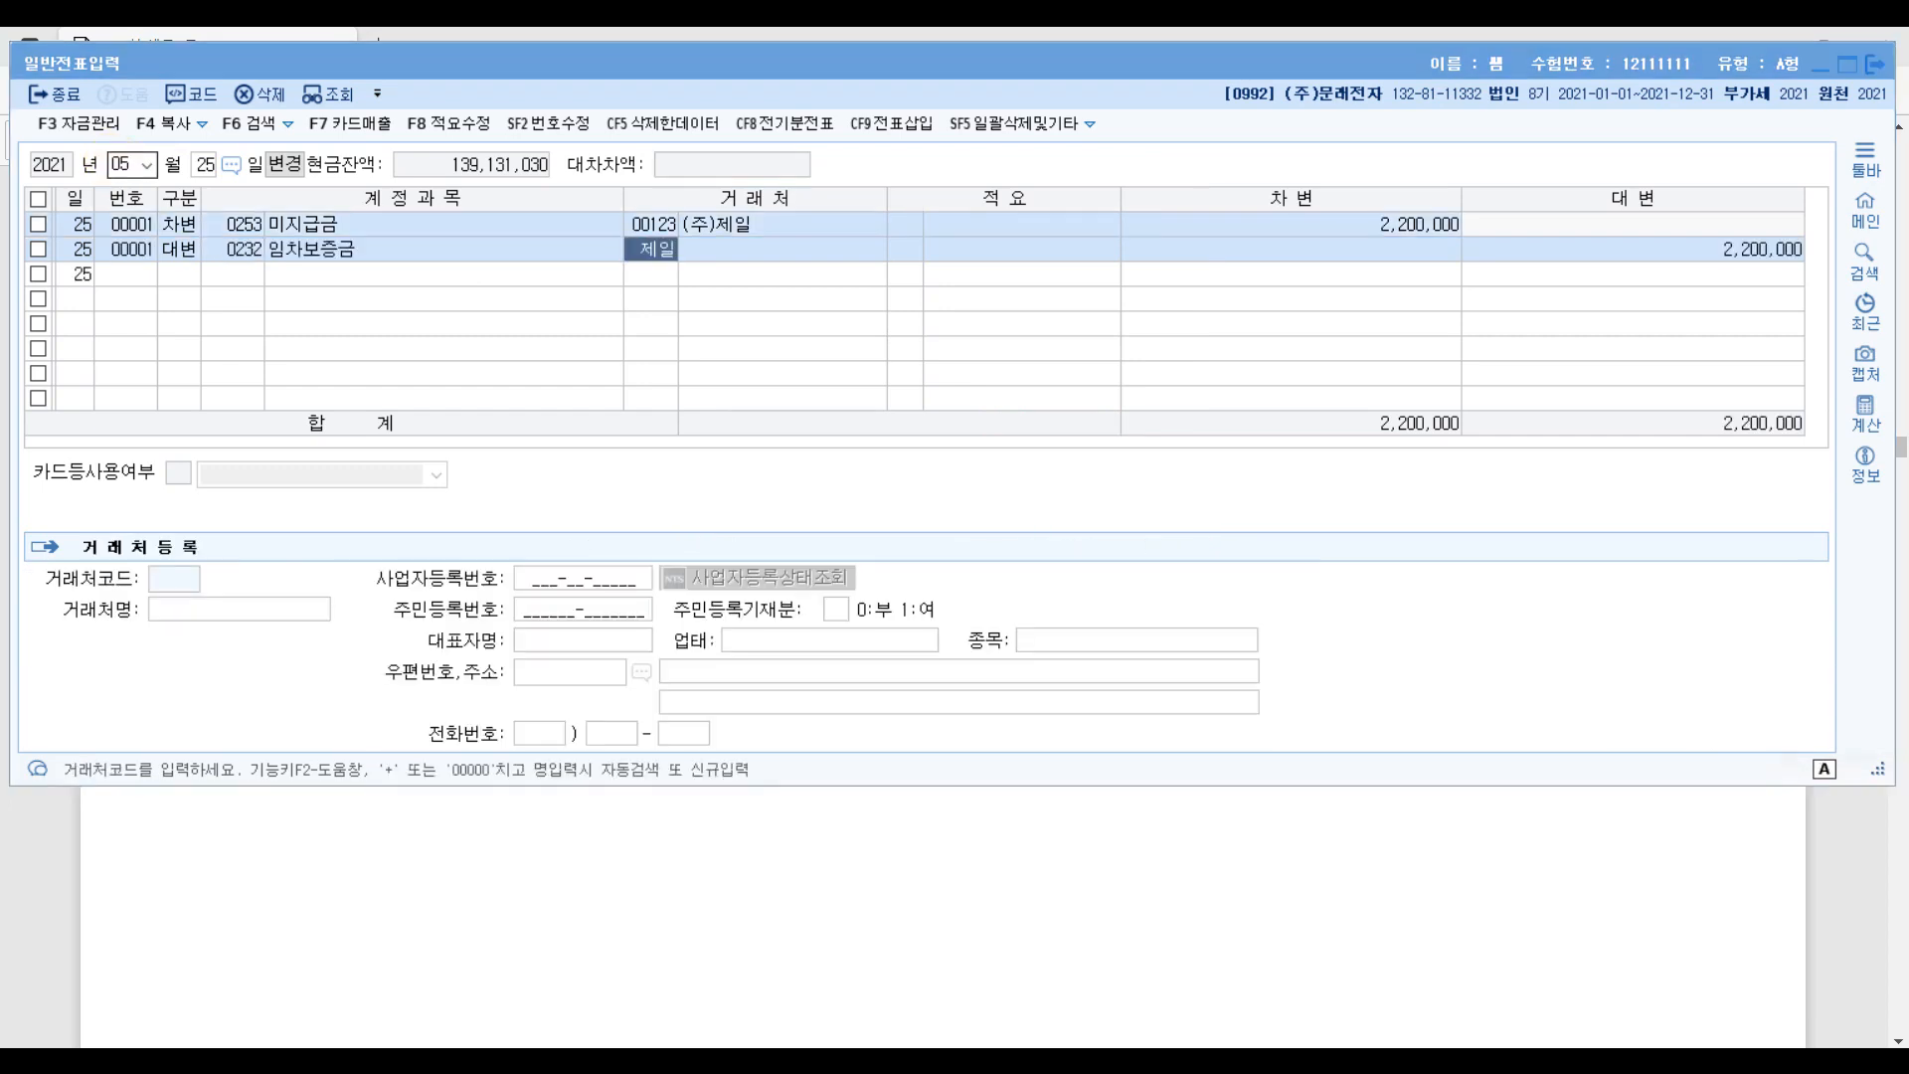
{"action": "key", "text": "Return"}
{"action": "key", "text": "Return"}
{"action": "key", "text": "Return"}
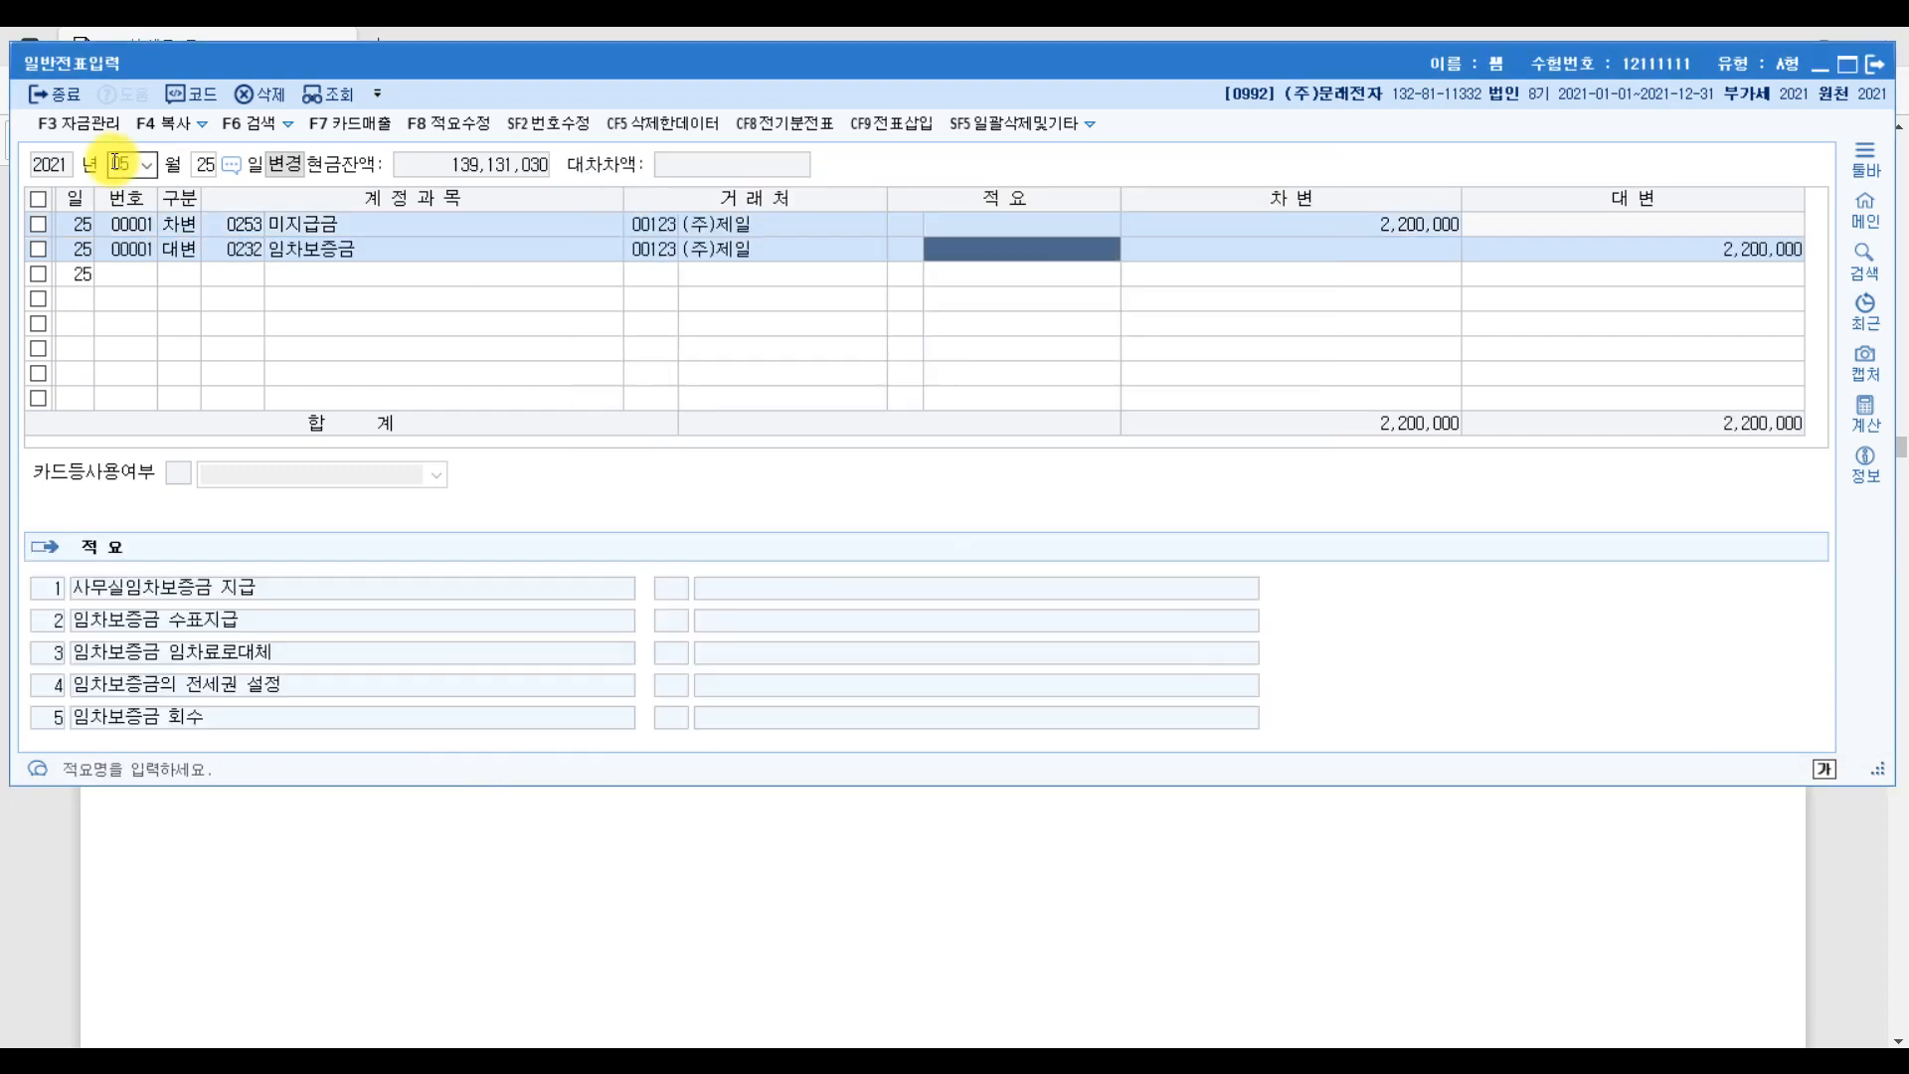
{"action": "key", "text": "Return"}
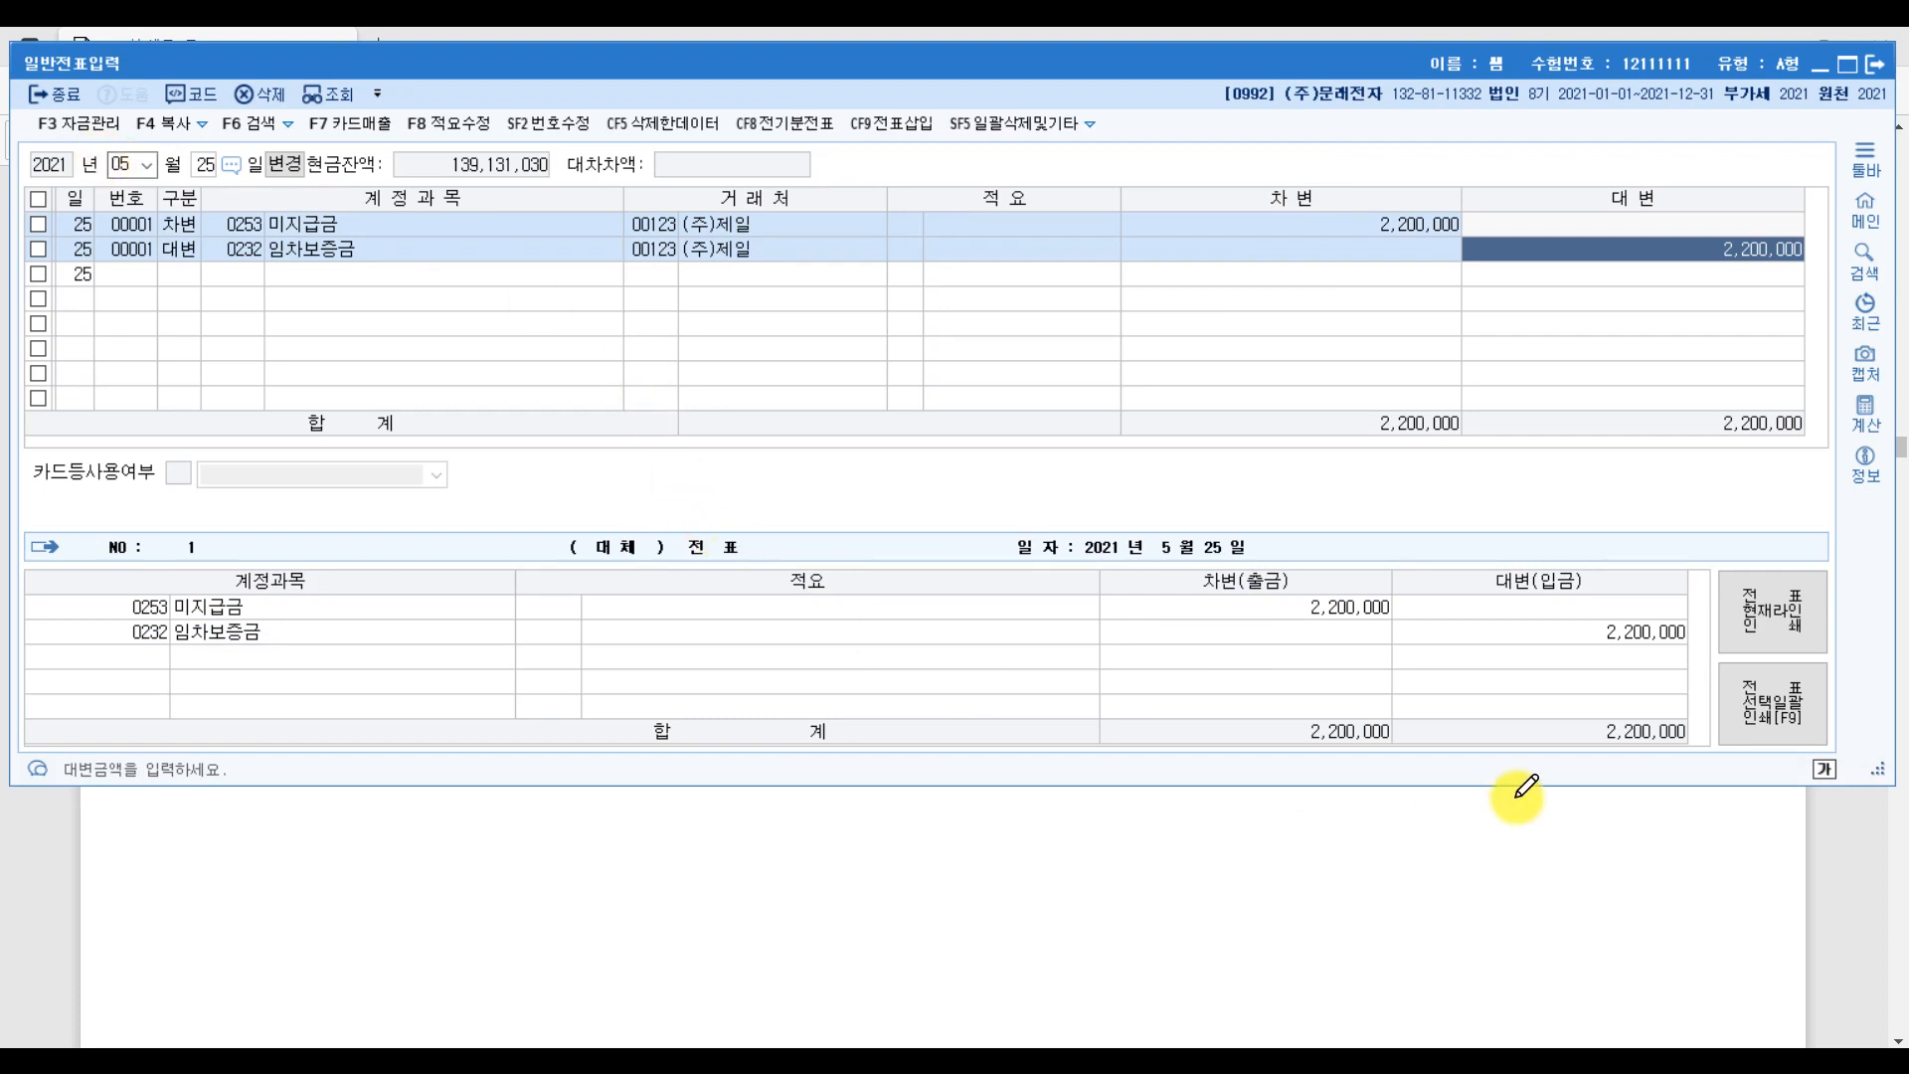
- Return to the exam PDF and, in question [3], underline "장부를 조회하여 처리"
{"action": "left_click", "coordinate": [1844, 907]}
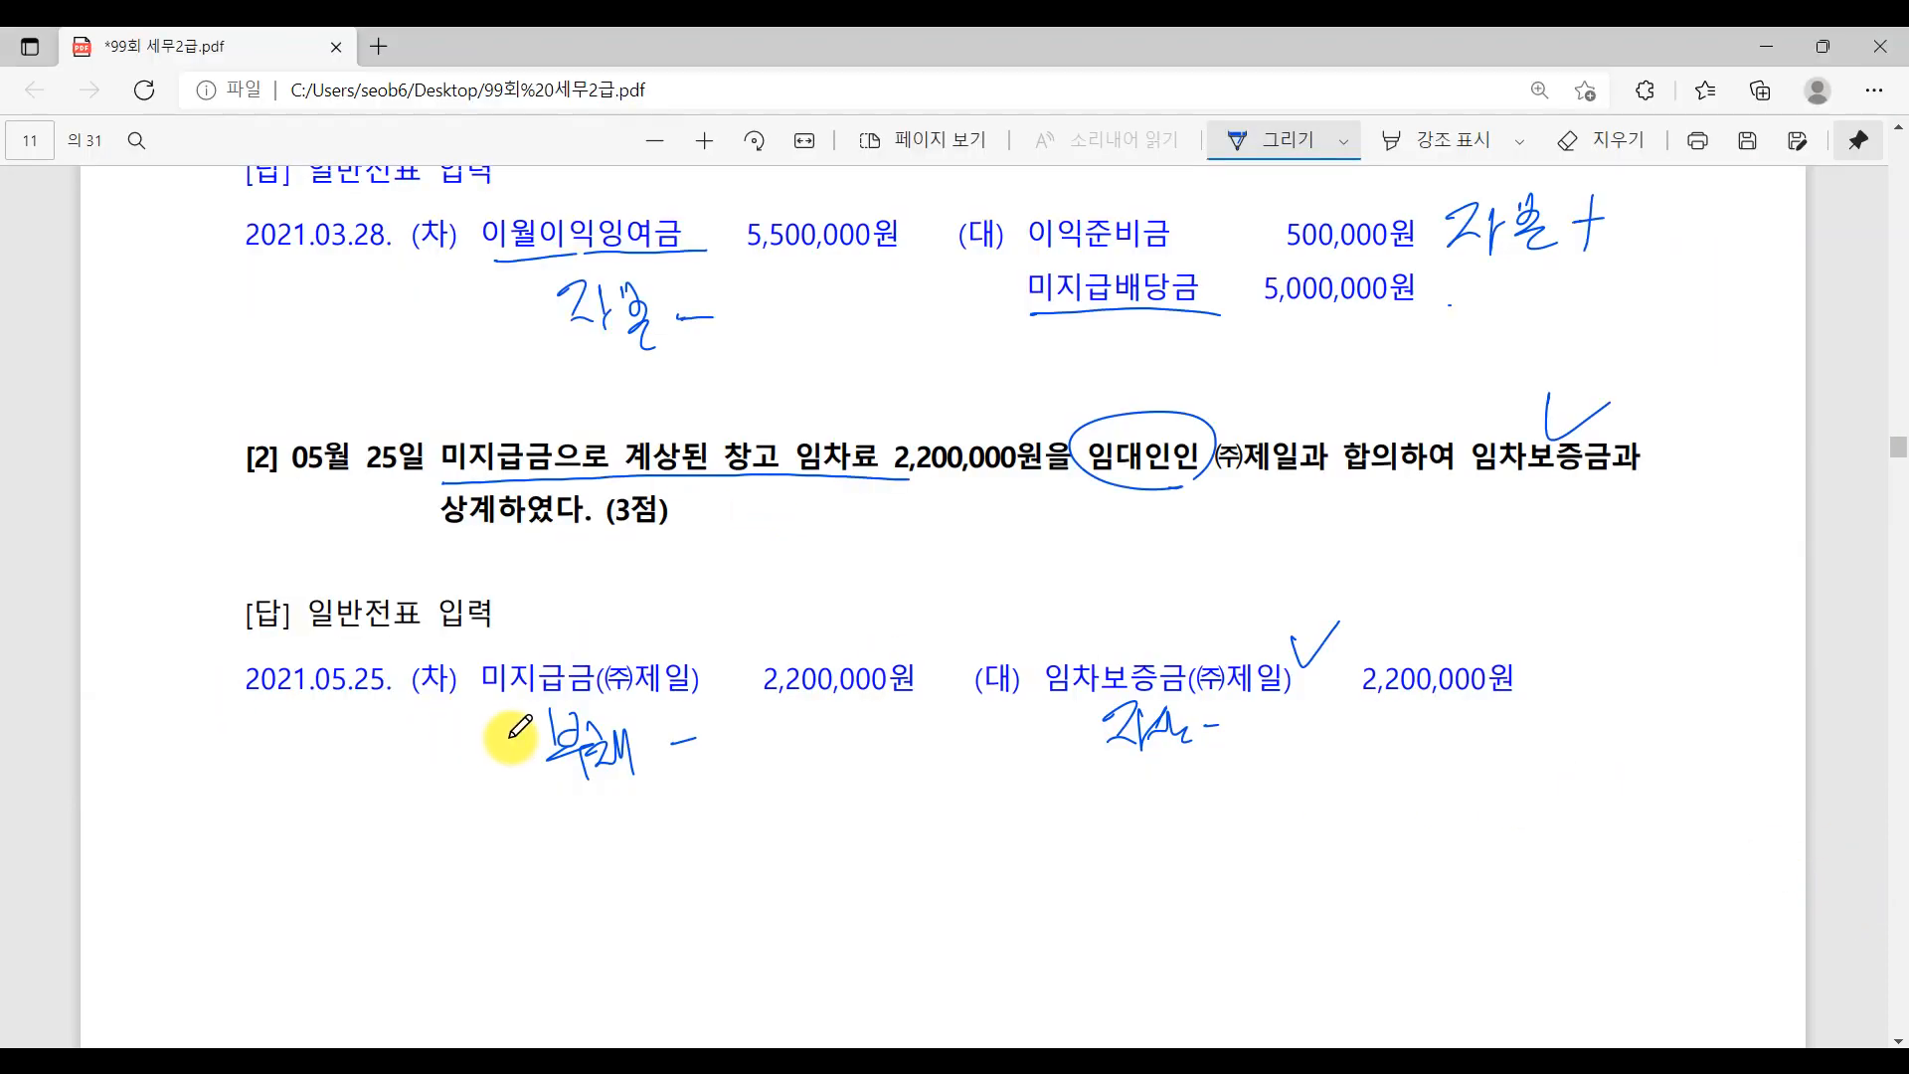
{"action": "scroll", "coordinate": [511, 733], "scroll_direction": "down", "scroll_amount": 10}
{"action": "scroll", "coordinate": [511, 733], "scroll_direction": "down", "scroll_amount": 3}
{"action": "scroll", "coordinate": [513, 733], "scroll_direction": "up", "scroll_amount": 2}
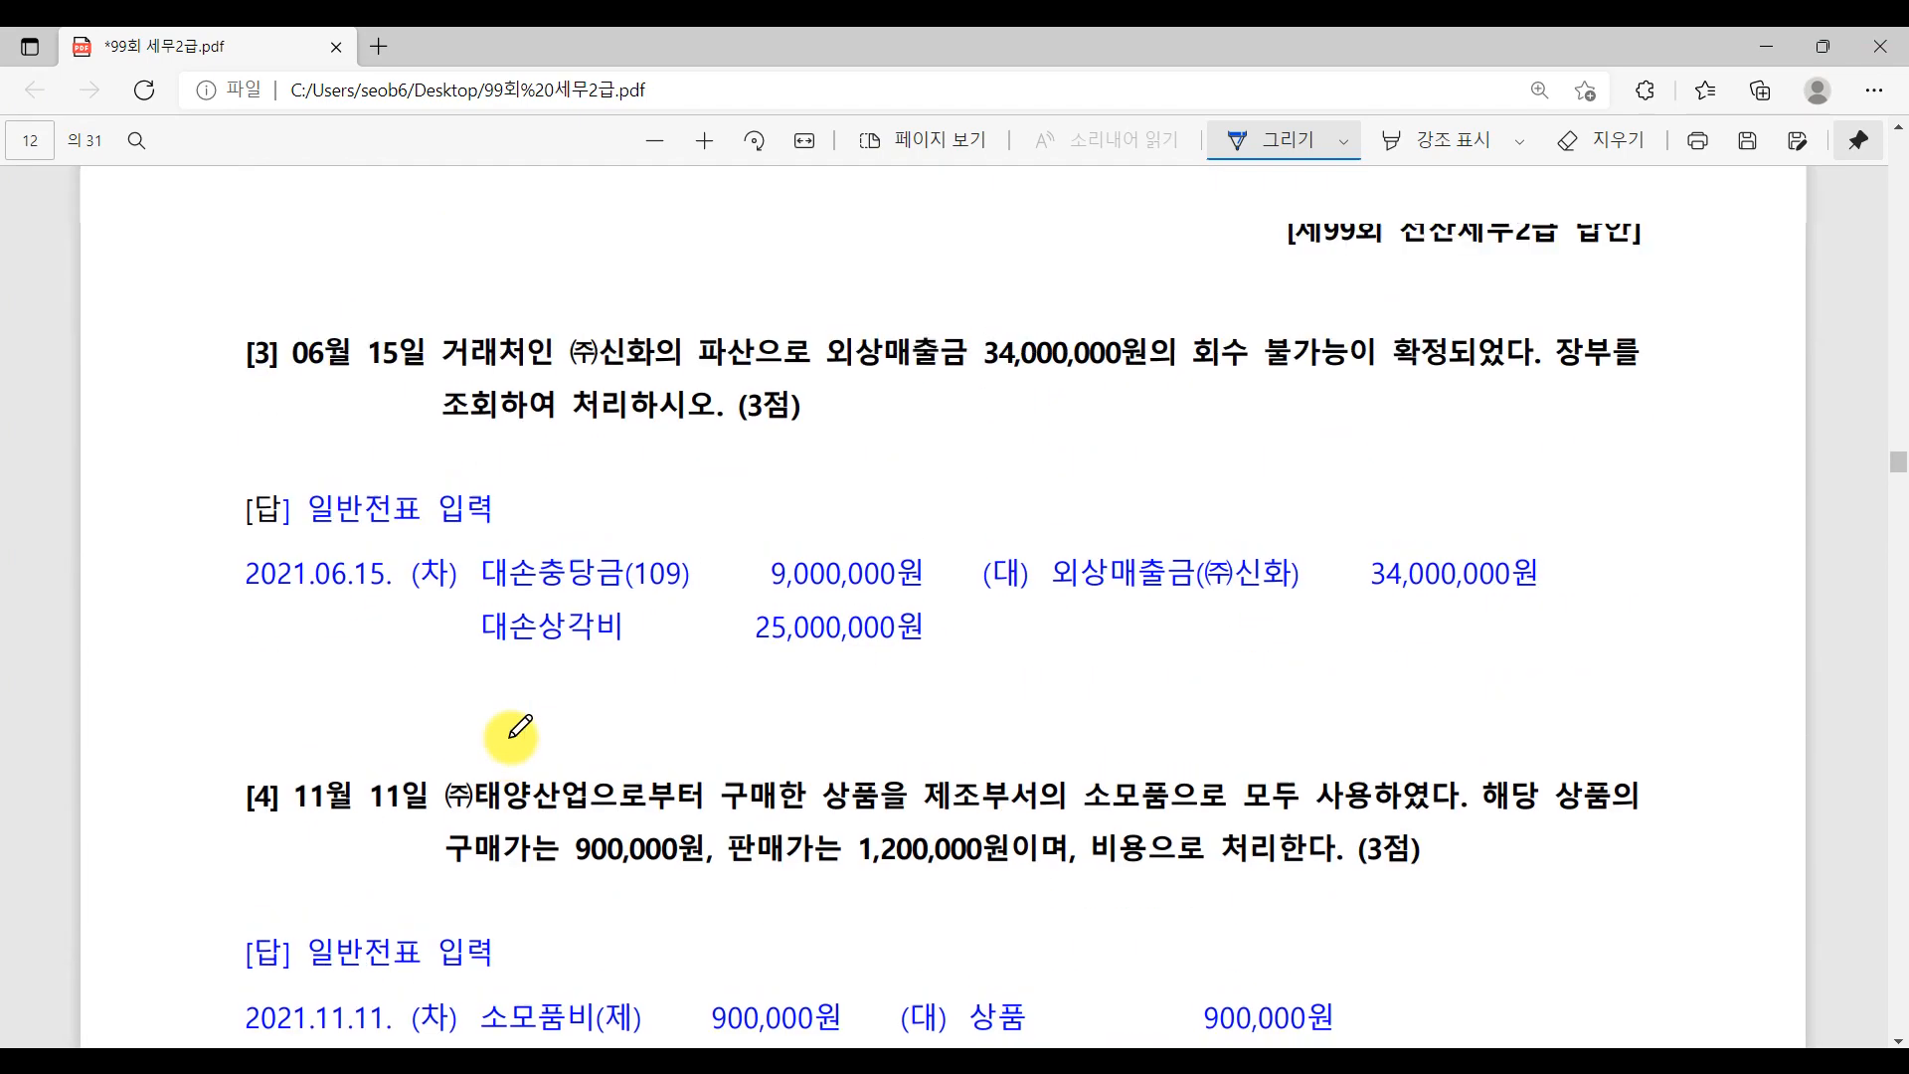
{"action": "key", "text": "ctrl"}
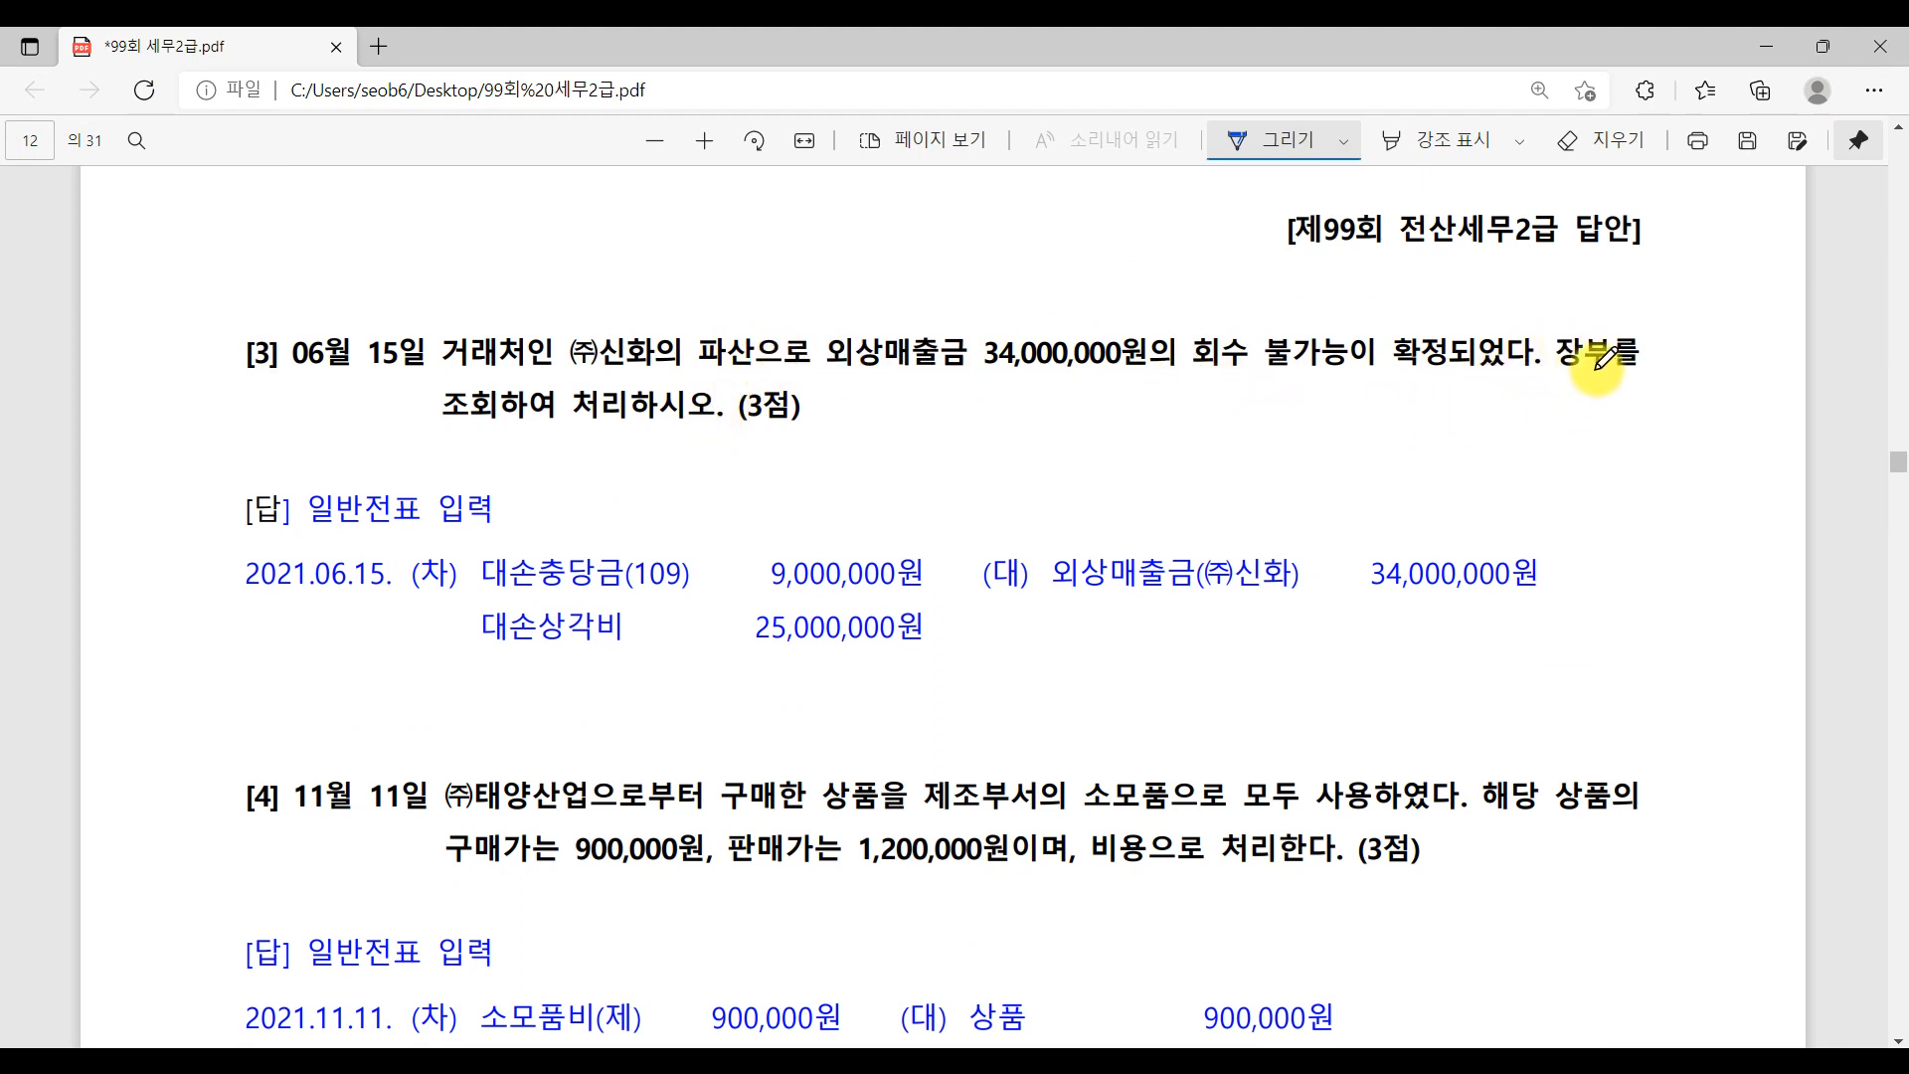
{"action": "left_click_drag", "start_coordinate": [1540, 372], "coordinate": [1673, 374]}
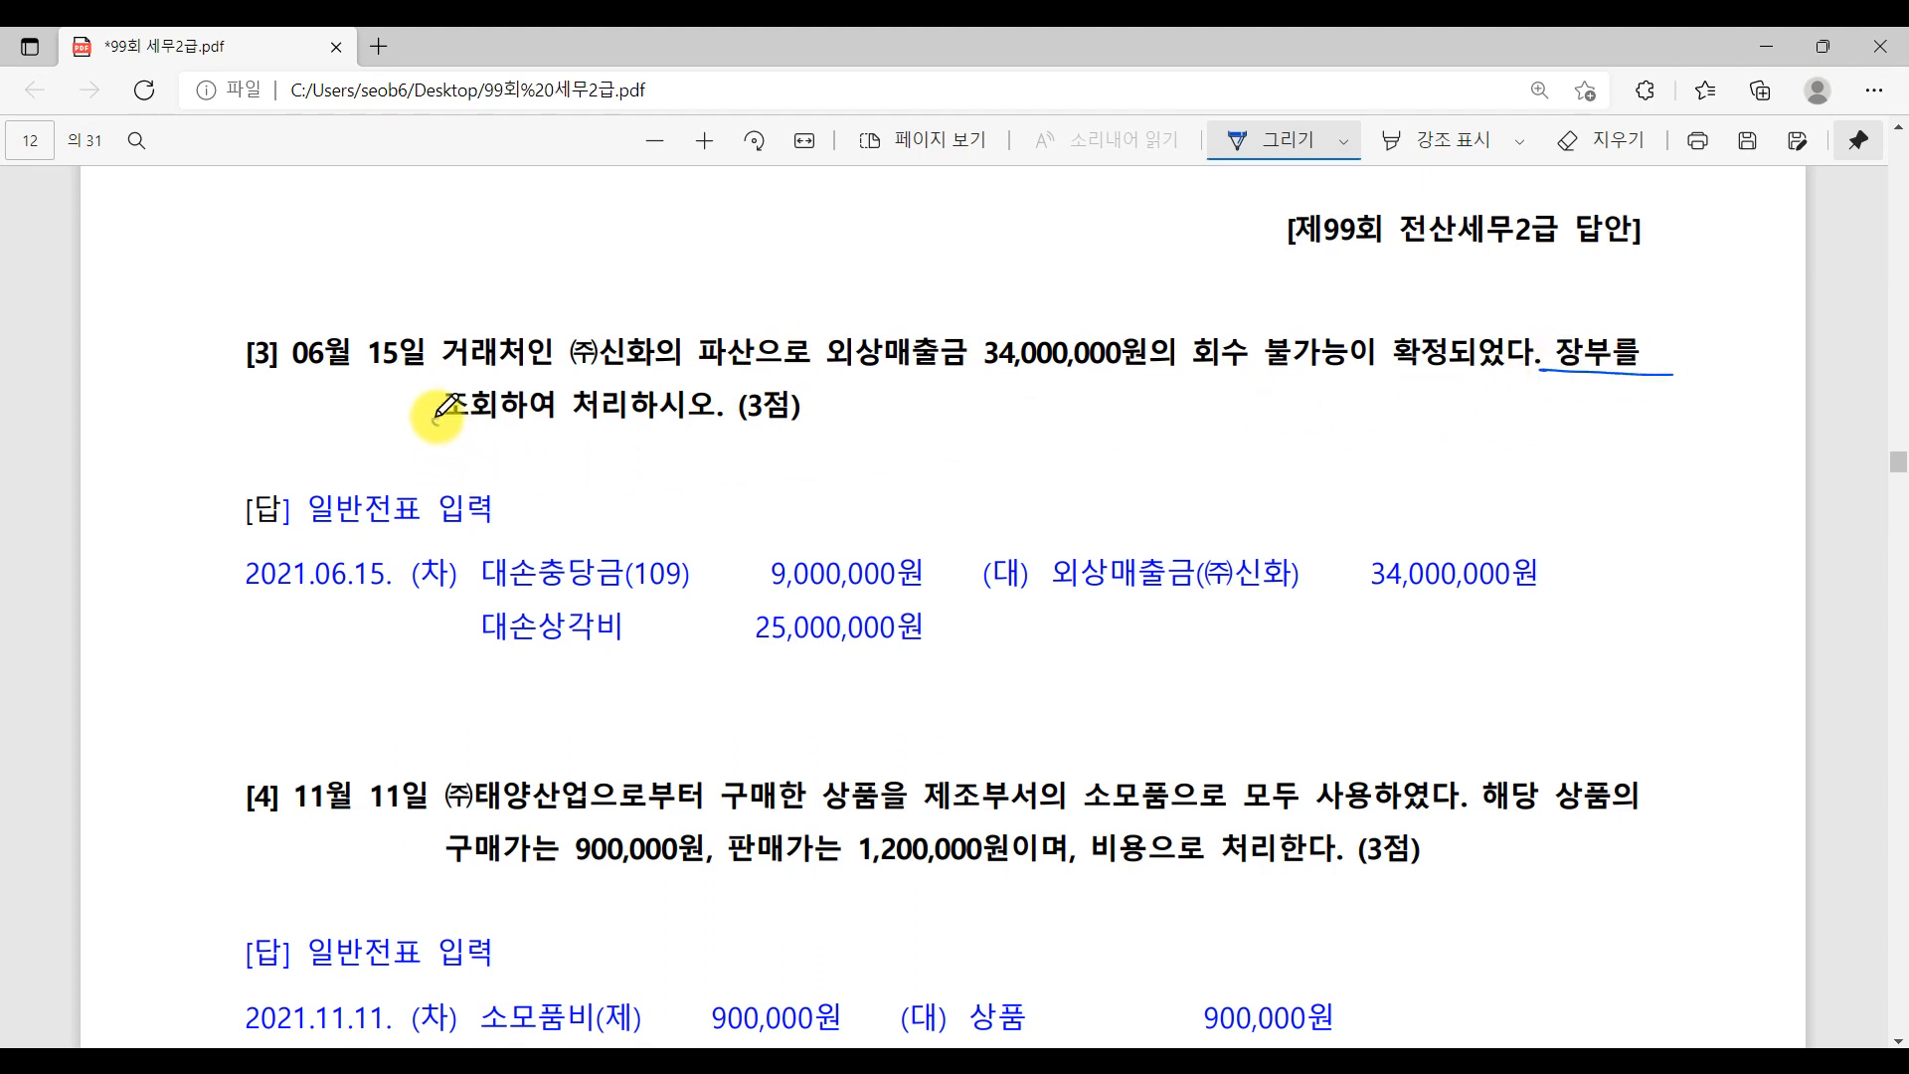
{"action": "left_click_drag", "start_coordinate": [432, 423], "coordinate": [641, 416]}
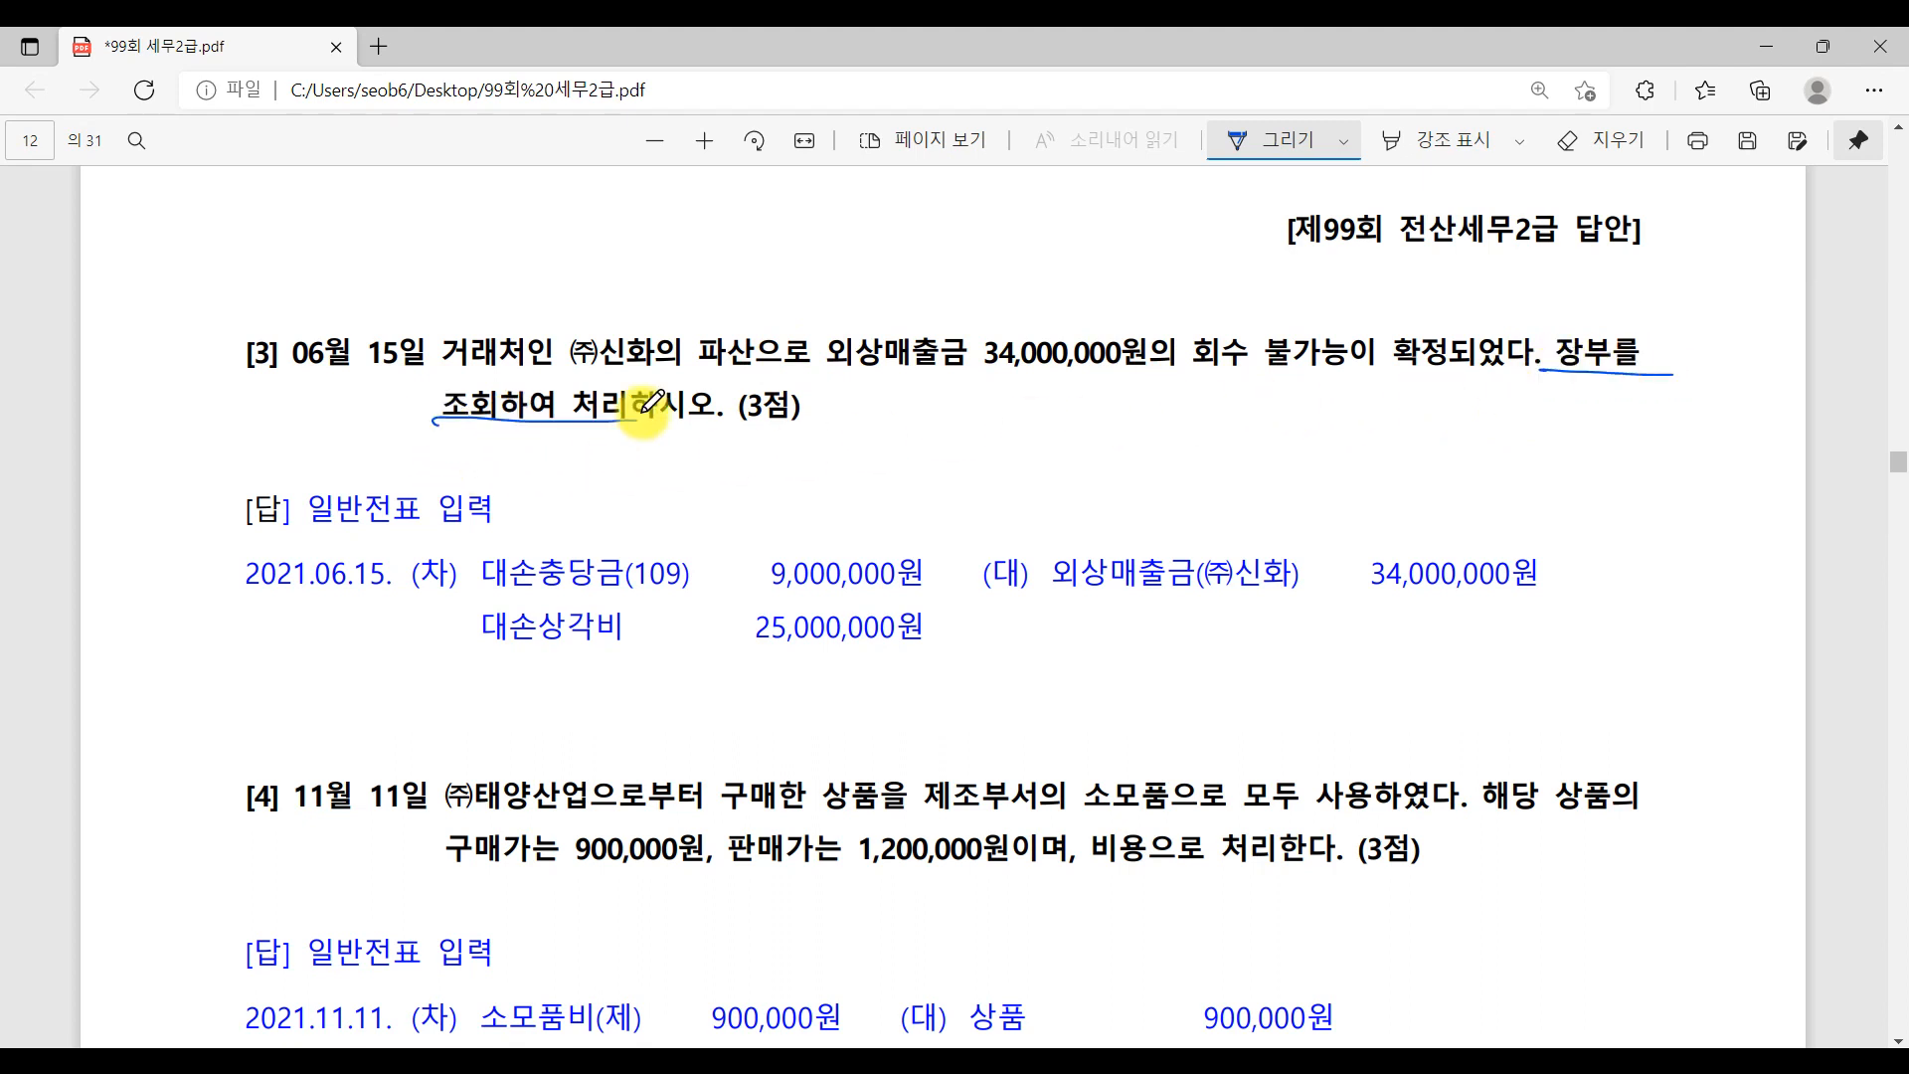
- Handwrite "대손 : 1st 대·충, 2nd 대·비" on two lines in the space below the text of question [3]
{"action": "left_click_drag", "start_coordinate": [877, 438], "coordinate": [898, 434]}
{"action": "left_click_drag", "start_coordinate": [891, 437], "coordinate": [908, 460]}
{"action": "mouse_move", "coordinate": [915, 422]}
{"action": "left_mouse_down"}
{"action": "mouse_move", "coordinate": [924, 467]}
{"action": "mouse_move", "coordinate": [979, 440]}
{"action": "mouse_move", "coordinate": [984, 460]}
{"action": "left_mouse_up"}
{"action": "left_click", "coordinate": [1025, 444]}
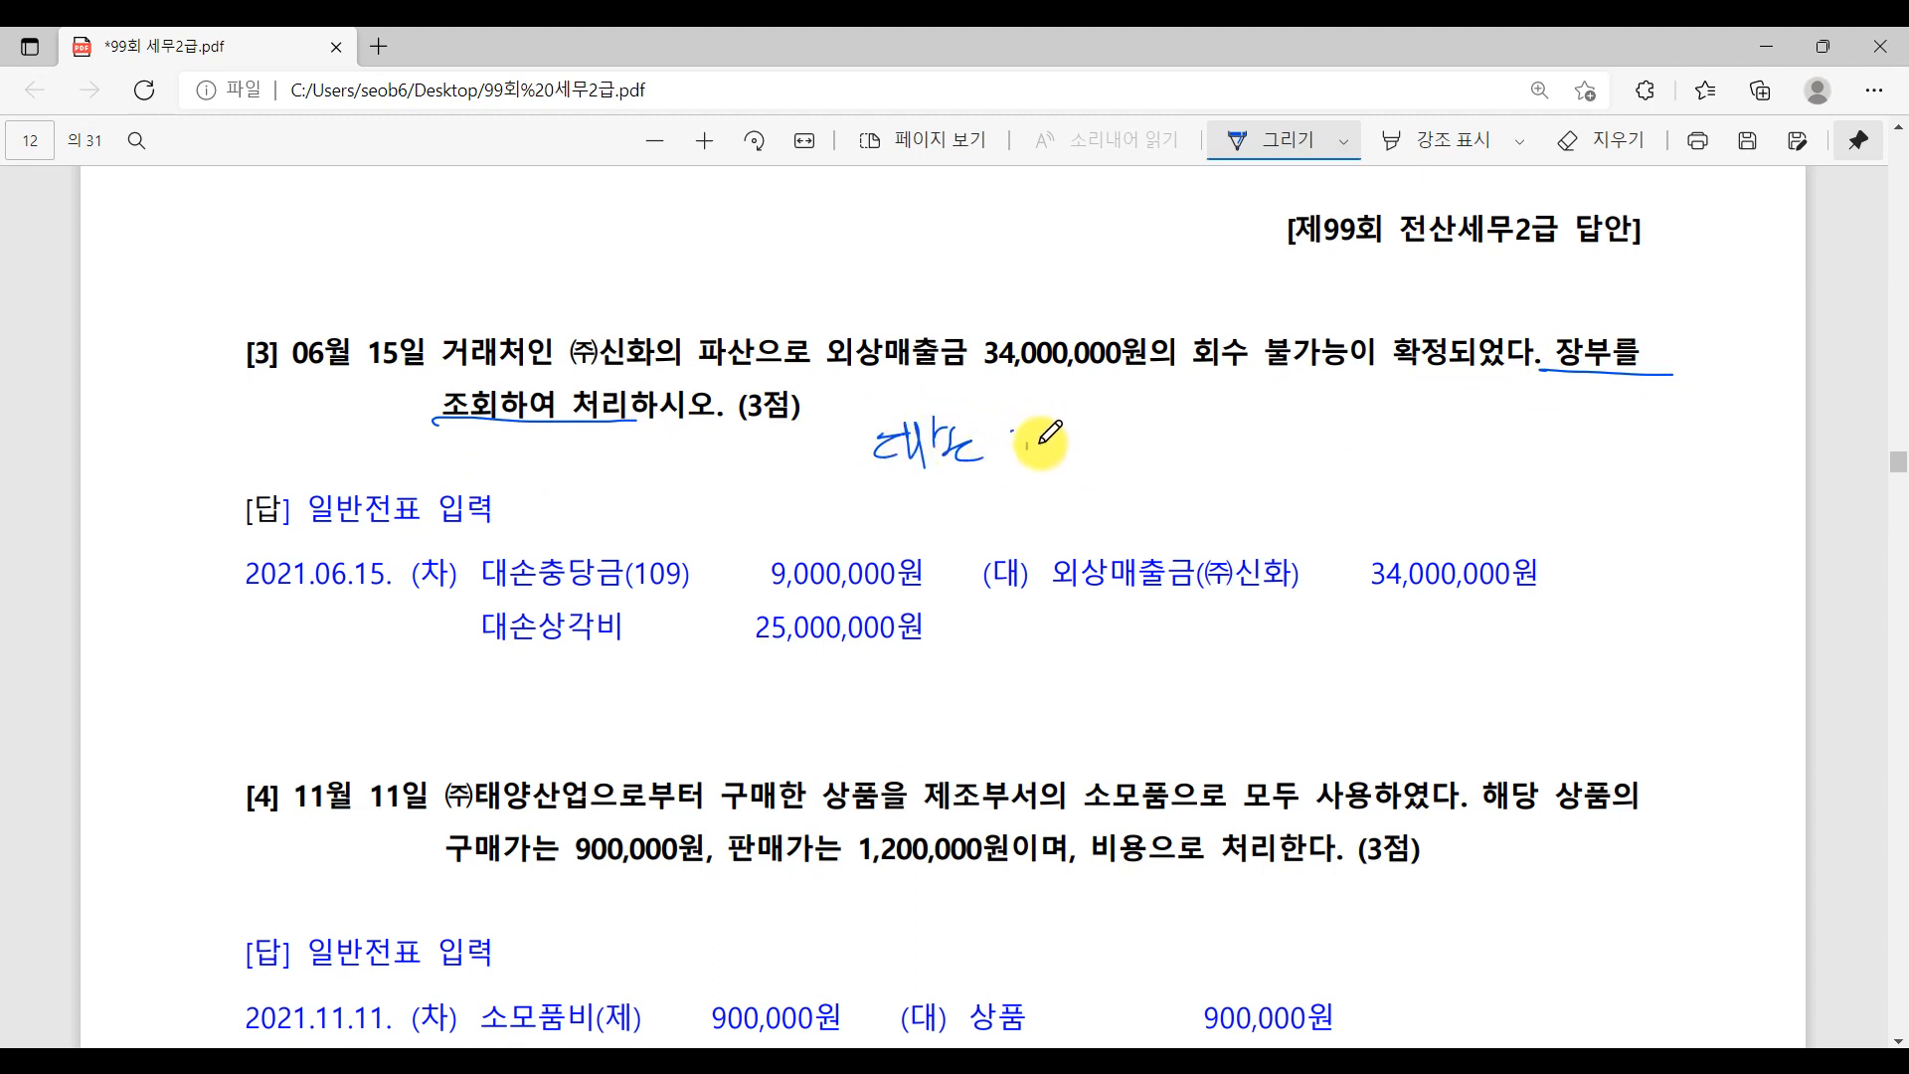
{"action": "mouse_move", "coordinate": [1072, 385]}
{"action": "left_mouse_down"}
{"action": "mouse_move", "coordinate": [1075, 419]}
{"action": "mouse_move", "coordinate": [1149, 385]}
{"action": "left_mouse_up"}
{"action": "mouse_move", "coordinate": [1141, 388]}
{"action": "left_mouse_down"}
{"action": "mouse_move", "coordinate": [1144, 439]}
{"action": "mouse_move", "coordinate": [1223, 424]}
{"action": "left_mouse_up"}
{"action": "left_click_drag", "start_coordinate": [1223, 408], "coordinate": [1235, 406]}
{"action": "mouse_move", "coordinate": [1237, 388]}
{"action": "left_mouse_down"}
{"action": "mouse_move", "coordinate": [1240, 437]}
{"action": "mouse_move", "coordinate": [1328, 417]}
{"action": "mouse_move", "coordinate": [1329, 396]}
{"action": "mouse_move", "coordinate": [1334, 427]}
{"action": "left_mouse_up"}
{"action": "left_click", "coordinate": [1275, 401]}
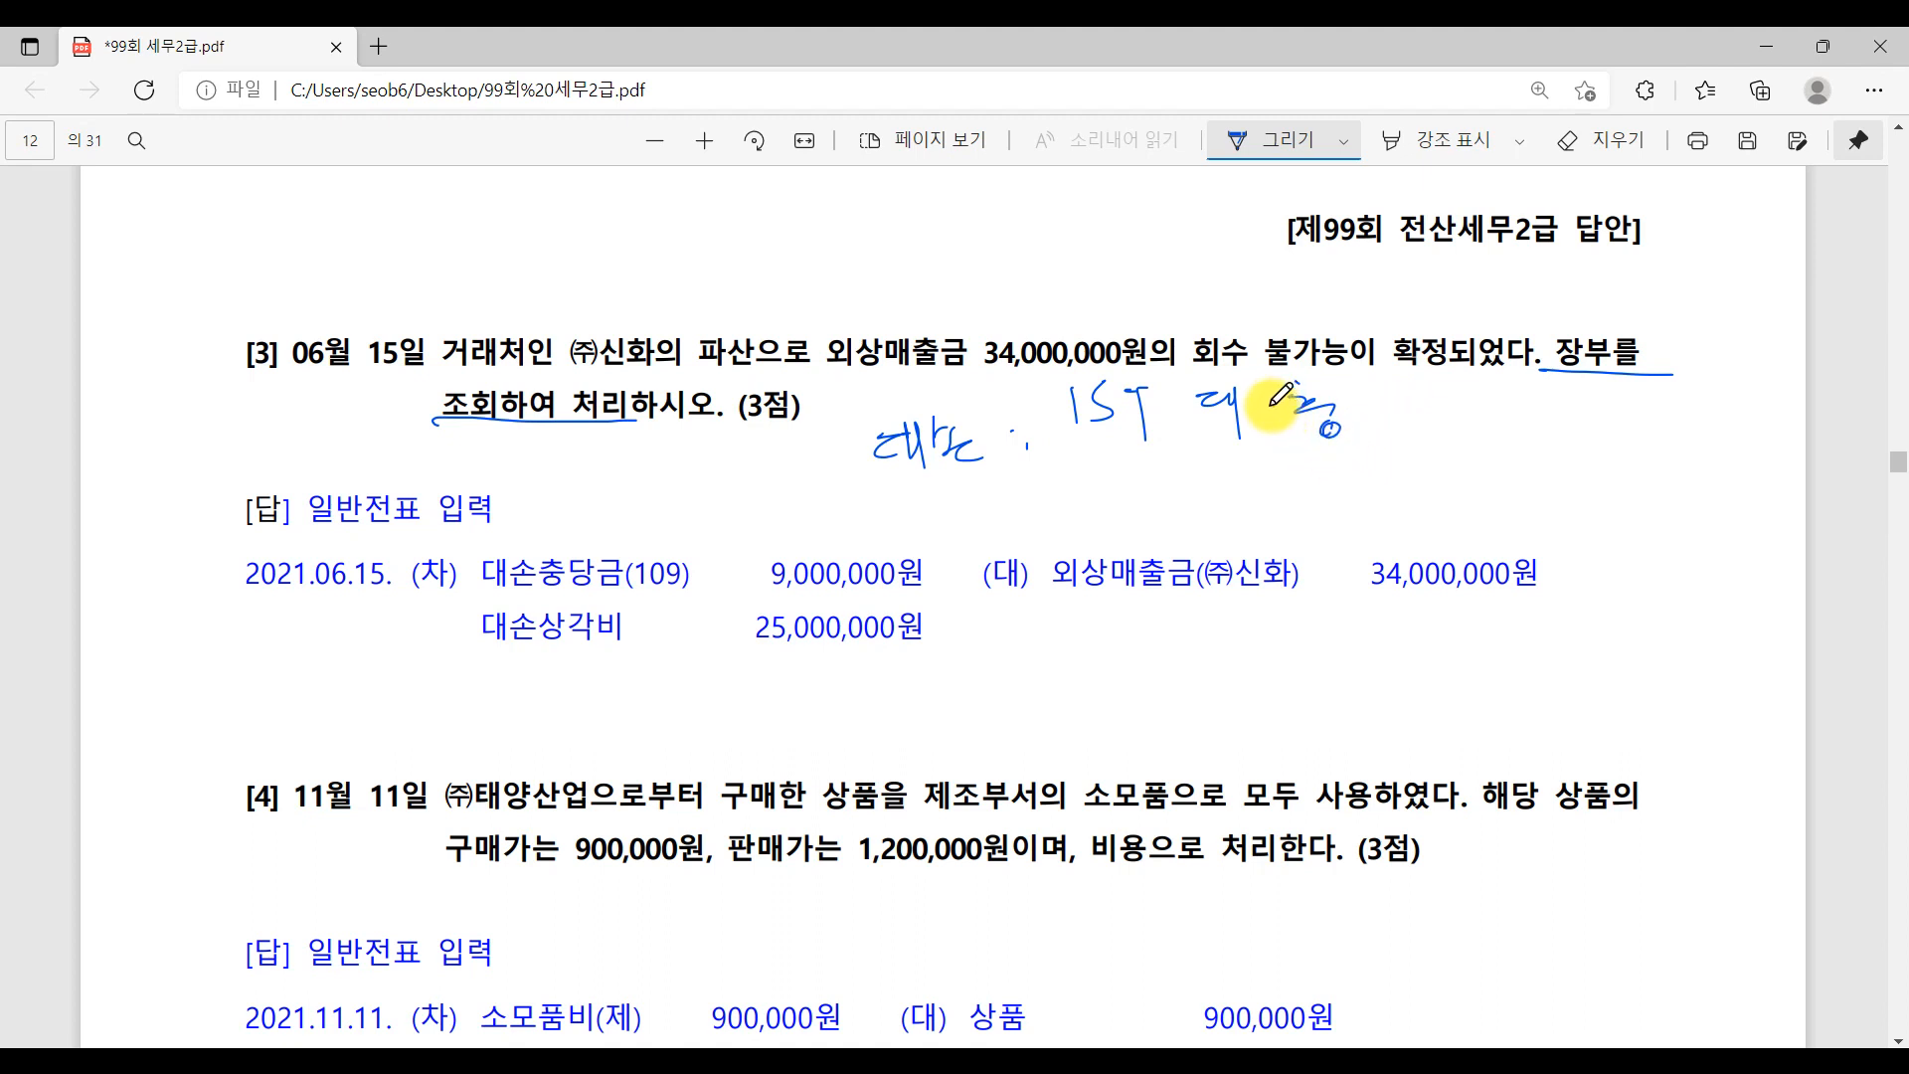
{"action": "mouse_move", "coordinate": [1084, 478]}
{"action": "left_mouse_down"}
{"action": "mouse_move", "coordinate": [1144, 511]}
{"action": "mouse_move", "coordinate": [1165, 453]}
{"action": "left_mouse_up"}
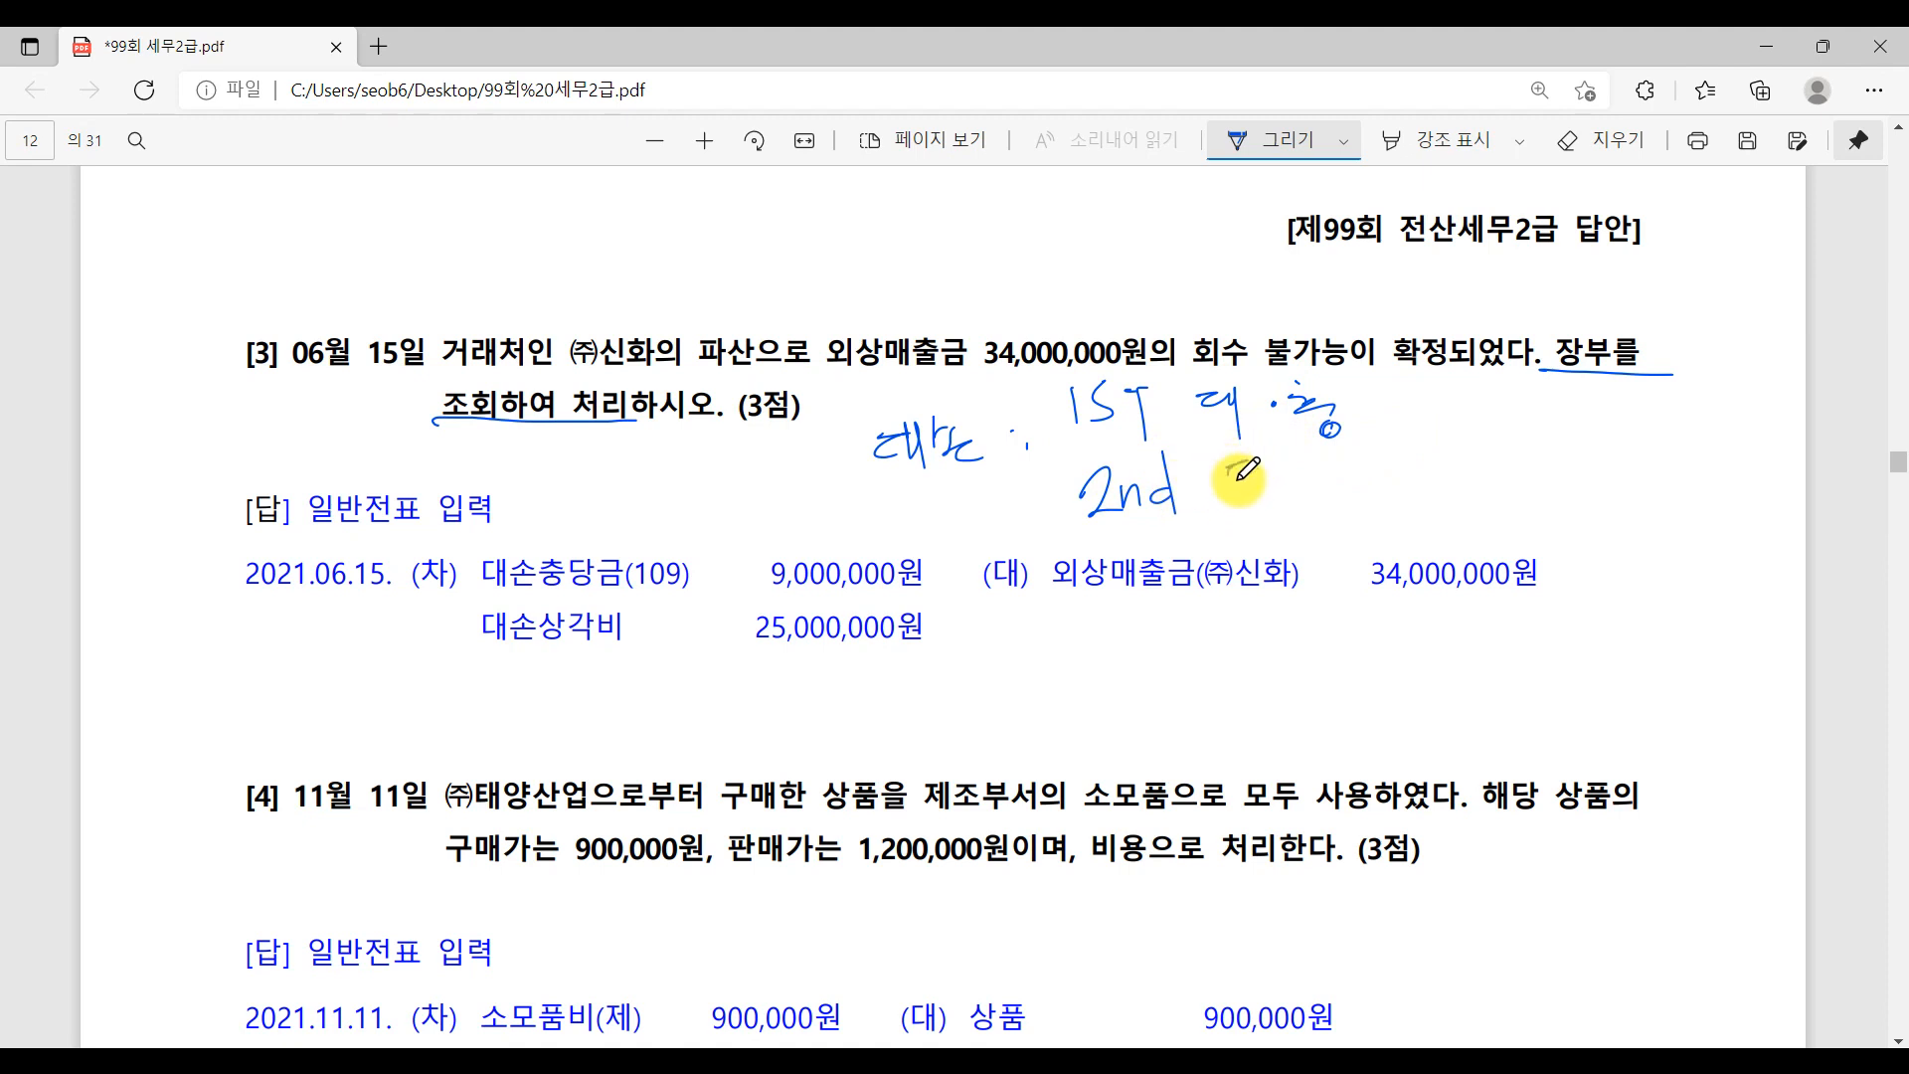
{"action": "mouse_move", "coordinate": [1230, 462]}
{"action": "left_mouse_down"}
{"action": "mouse_move", "coordinate": [1250, 497]}
{"action": "mouse_move", "coordinate": [1310, 483]}
{"action": "left_mouse_up"}
{"action": "left_click_drag", "start_coordinate": [1337, 467], "coordinate": [1340, 519]}
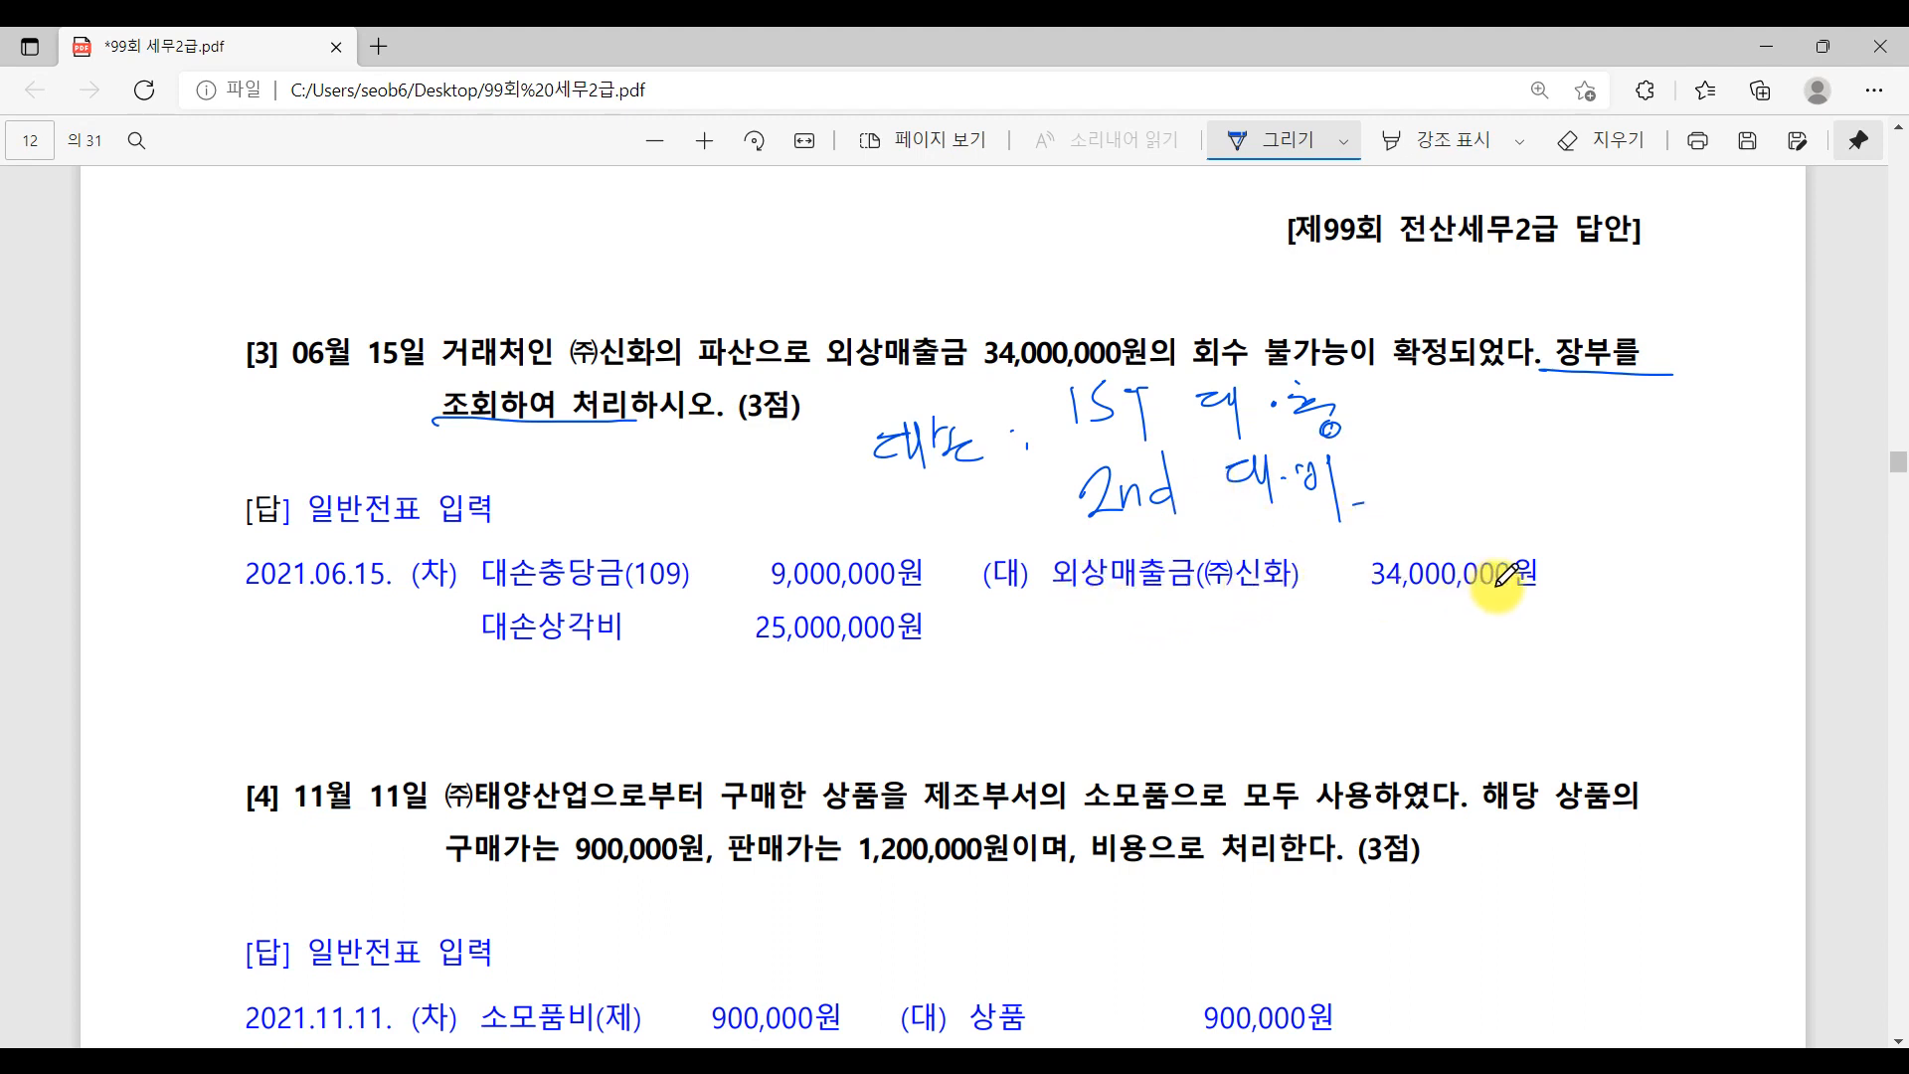
- In the answer to question [3], handwrite "자산 −" under 외상매출금, mark 대손충당금(109) as "1st", and underline it and 대손상각비
{"action": "mouse_move", "coordinate": [1215, 611]}
{"action": "left_mouse_down"}
{"action": "mouse_move", "coordinate": [1238, 636]}
{"action": "mouse_move", "coordinate": [1331, 622]}
{"action": "left_mouse_up"}
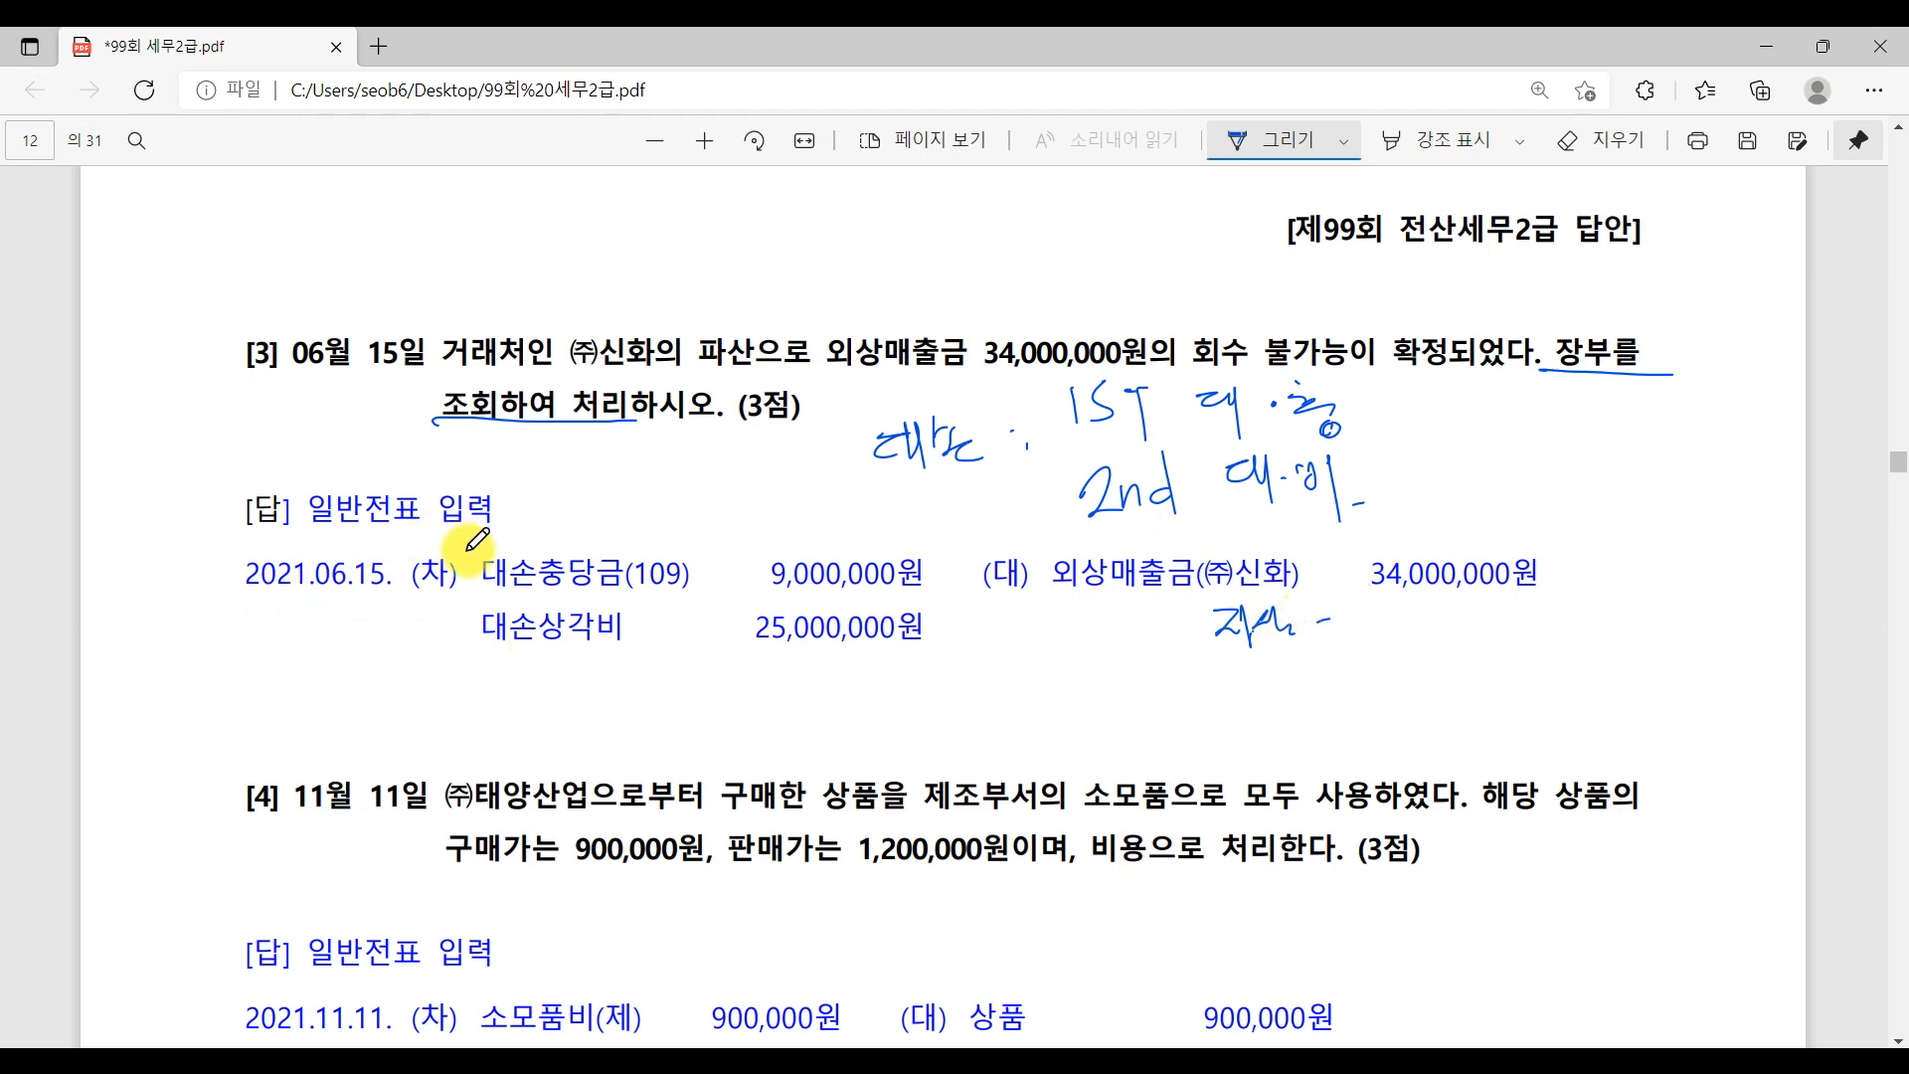
{"action": "mouse_move", "coordinate": [422, 505]}
{"action": "left_mouse_down"}
{"action": "mouse_move", "coordinate": [426, 600]}
{"action": "mouse_move", "coordinate": [651, 593]}
{"action": "left_mouse_up"}
{"action": "left_click_drag", "start_coordinate": [462, 659], "coordinate": [601, 652]}
- Handwrite "2nd 비용" beside 대손상각비, circle 대손충당금(109) and put a check mark after its 9,000,000원
{"action": "mouse_move", "coordinate": [371, 662]}
{"action": "left_mouse_down"}
{"action": "mouse_move", "coordinate": [353, 614]}
{"action": "mouse_move", "coordinate": [380, 664]}
{"action": "left_mouse_up"}
{"action": "mouse_move", "coordinate": [366, 646]}
{"action": "left_mouse_down"}
{"action": "mouse_move", "coordinate": [390, 639]}
{"action": "mouse_move", "coordinate": [398, 664]}
{"action": "left_mouse_up"}
{"action": "left_click_drag", "start_coordinate": [416, 625], "coordinate": [422, 648]}
{"action": "left_click_drag", "start_coordinate": [415, 652], "coordinate": [439, 659]}
{"action": "mouse_move", "coordinate": [302, 686]}
{"action": "left_mouse_down"}
{"action": "mouse_move", "coordinate": [277, 647]}
{"action": "mouse_move", "coordinate": [376, 720]}
{"action": "left_mouse_up"}
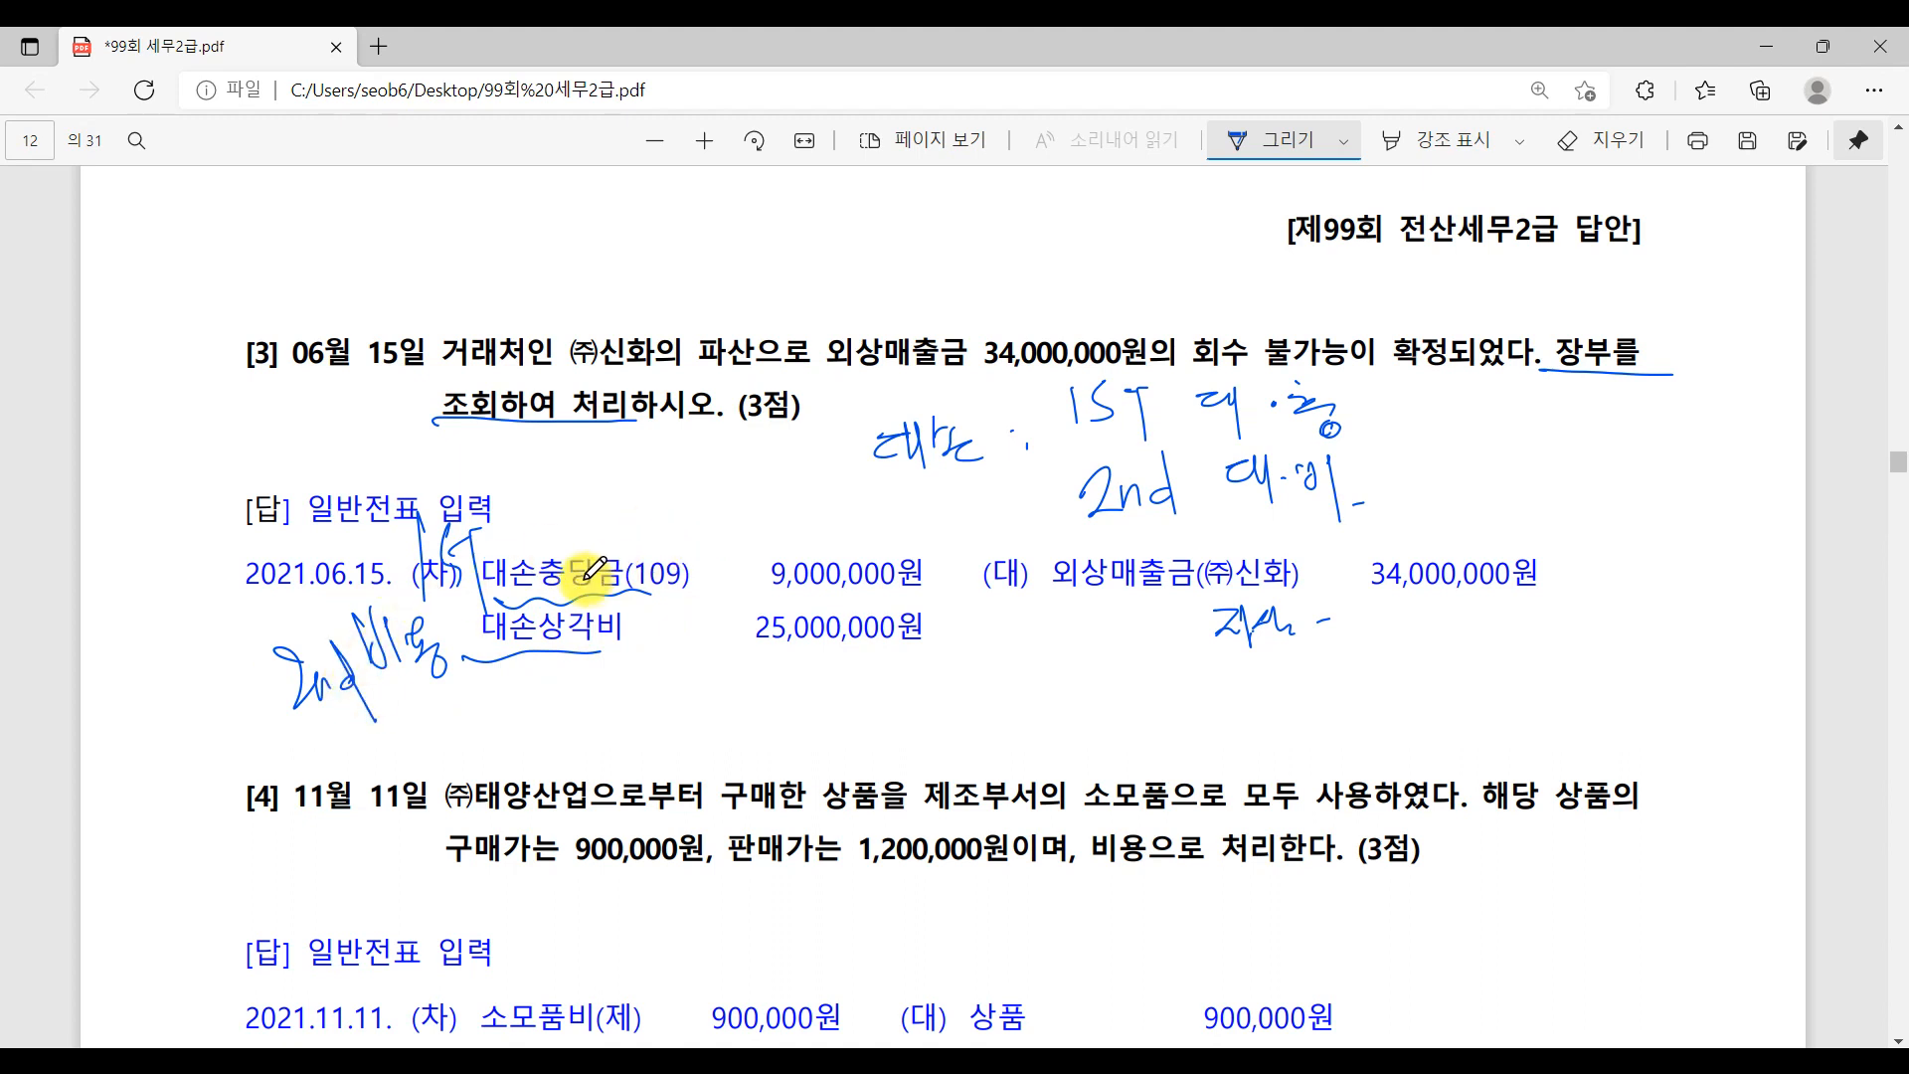
{"action": "mouse_move", "coordinate": [594, 569]}
{"action": "left_mouse_down"}
{"action": "mouse_move", "coordinate": [706, 576]}
{"action": "mouse_move", "coordinate": [557, 608]}
{"action": "mouse_move", "coordinate": [529, 514]}
{"action": "mouse_move", "coordinate": [697, 539]}
{"action": "mouse_move", "coordinate": [688, 579]}
{"action": "left_mouse_up"}
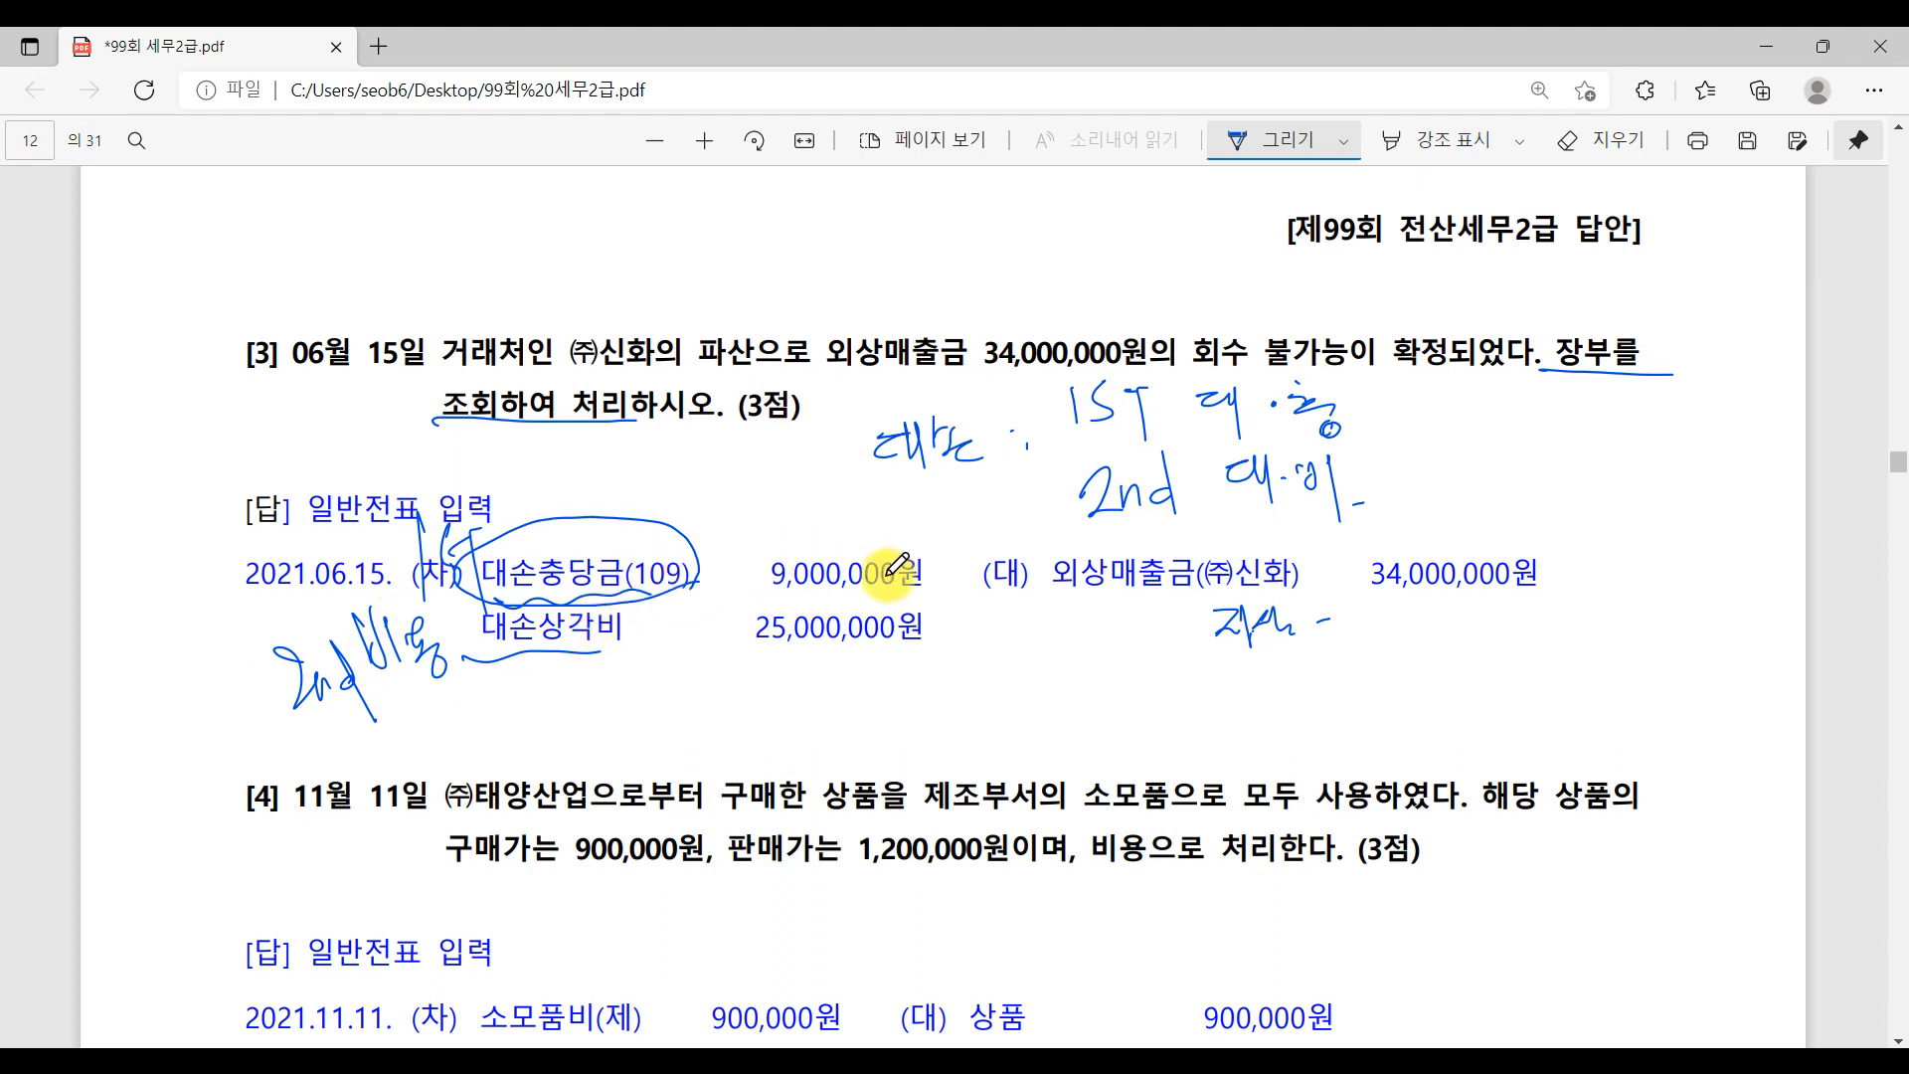
{"action": "left_click_drag", "start_coordinate": [936, 563], "coordinate": [984, 542]}
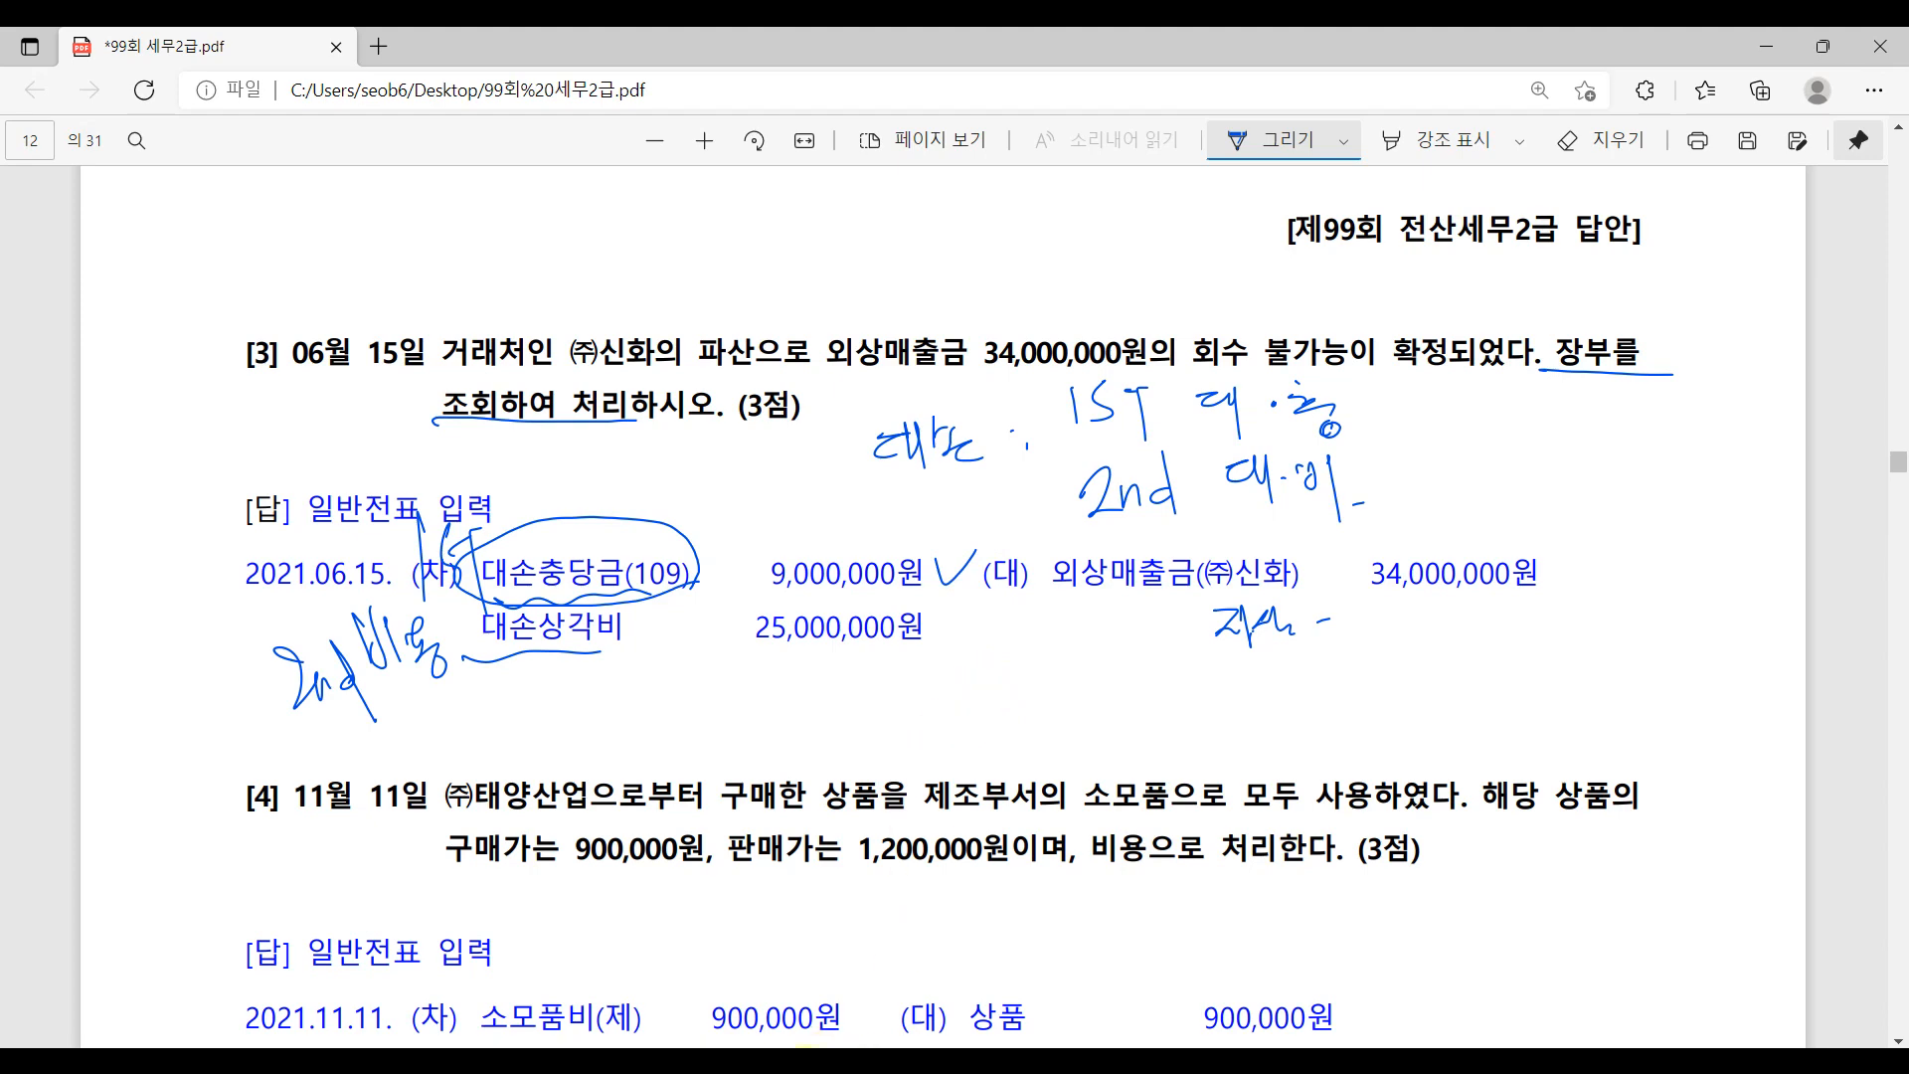
- Open 합계잔액시산표 as of 2021년 06월 15일 and look up 외상매출금 and its 대손충당금
{"action": "left_click", "coordinate": [806, 1065]}
{"action": "left_click", "coordinate": [1272, 296]}
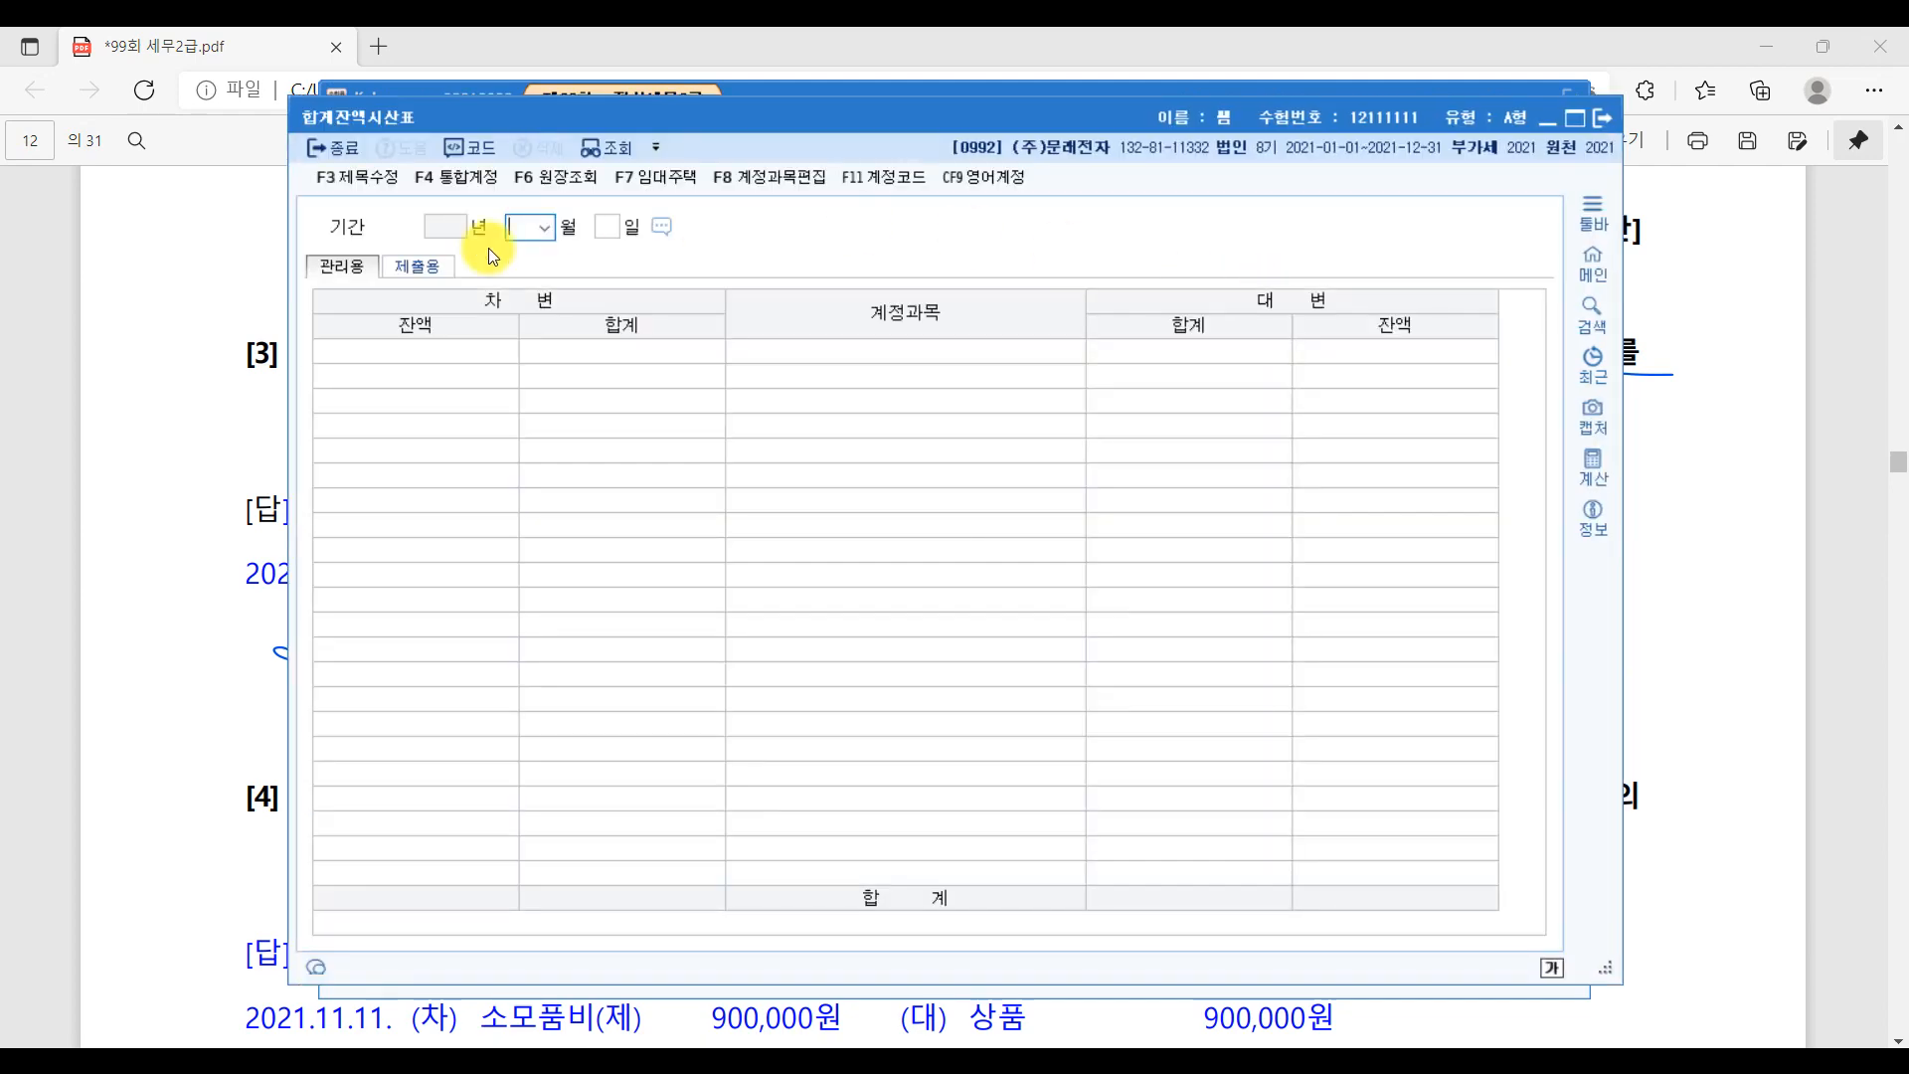
{"action": "type", "text": "6"}
{"action": "key", "text": "Return"}
{"action": "type", "text": "15"}
{"action": "key", "text": "Return"}
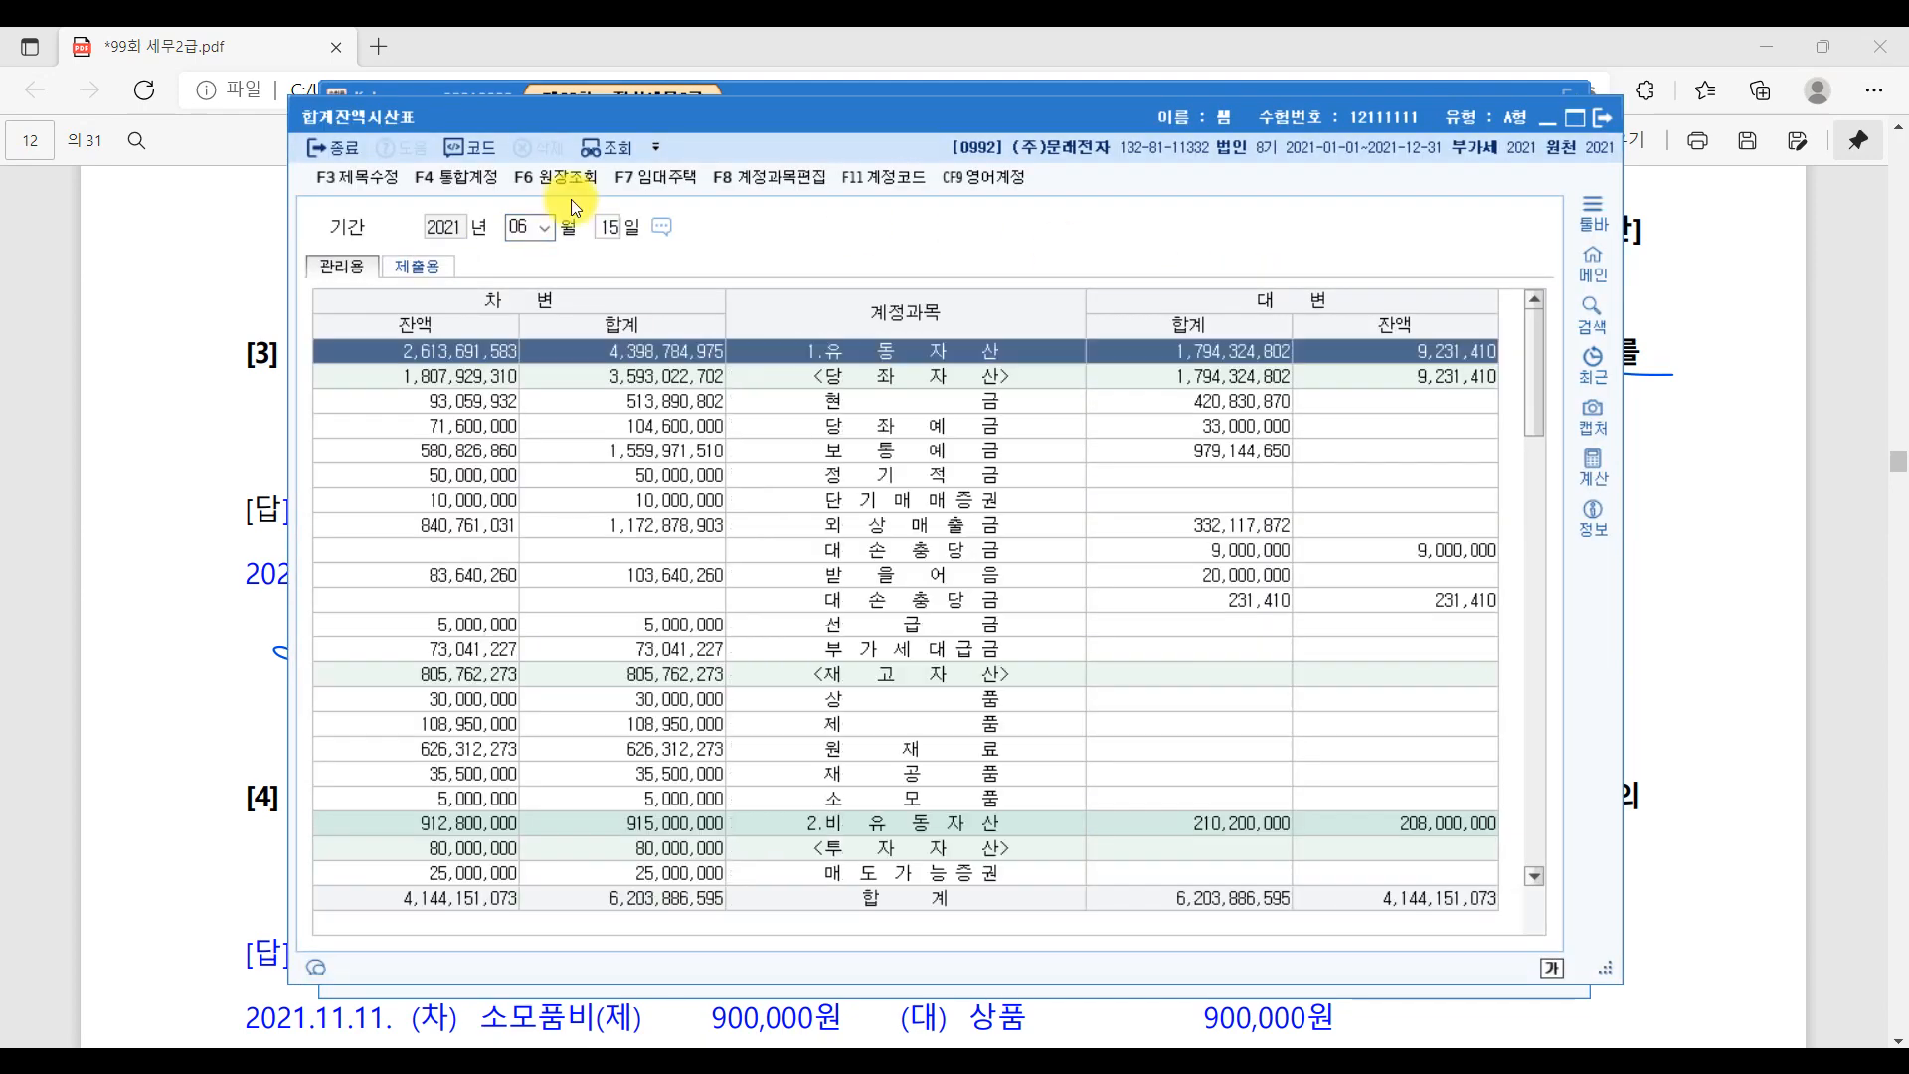
{"action": "left_click", "coordinate": [905, 530]}
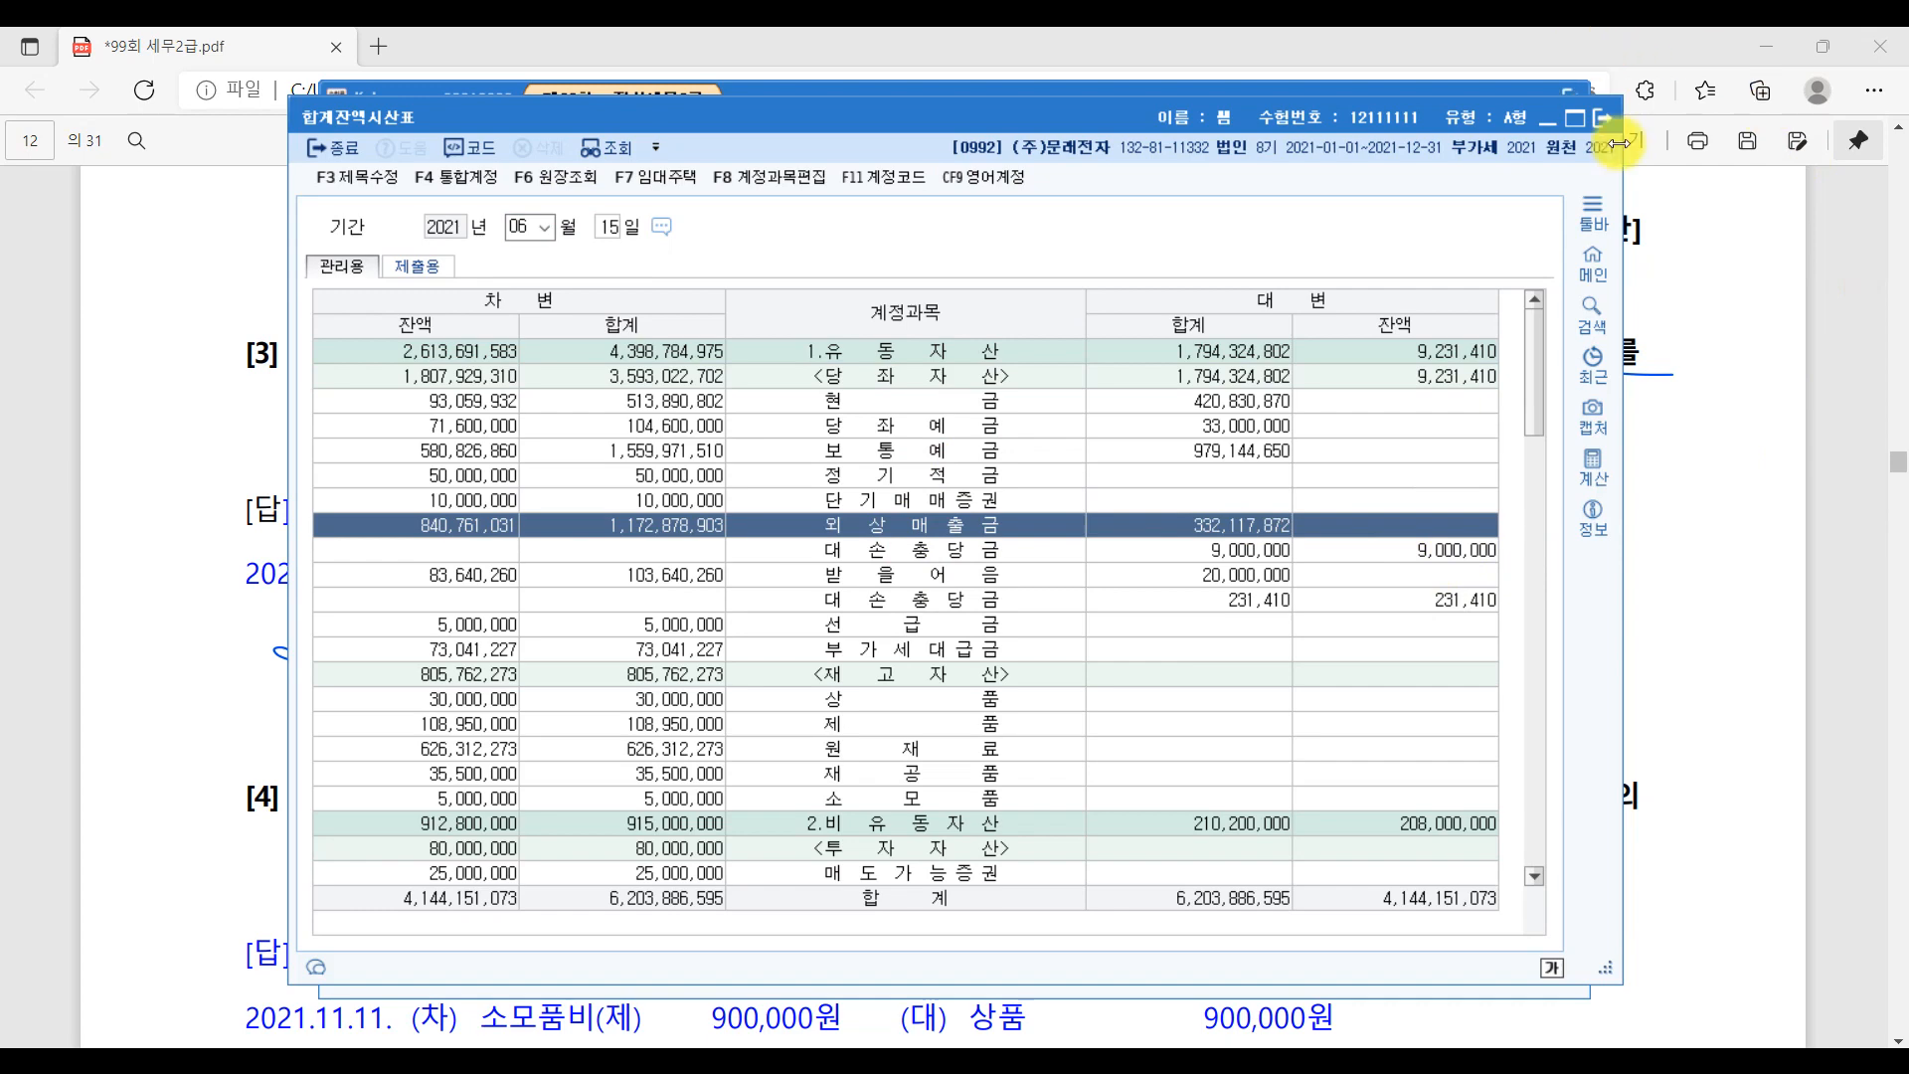
- Close 합계잔액시산표, return to the PDF and underline 9,000,000원 beside 대손충당금(109) in the answer to question [3]
{"action": "left_click", "coordinate": [1602, 118]}
{"action": "left_click", "coordinate": [1875, 460]}
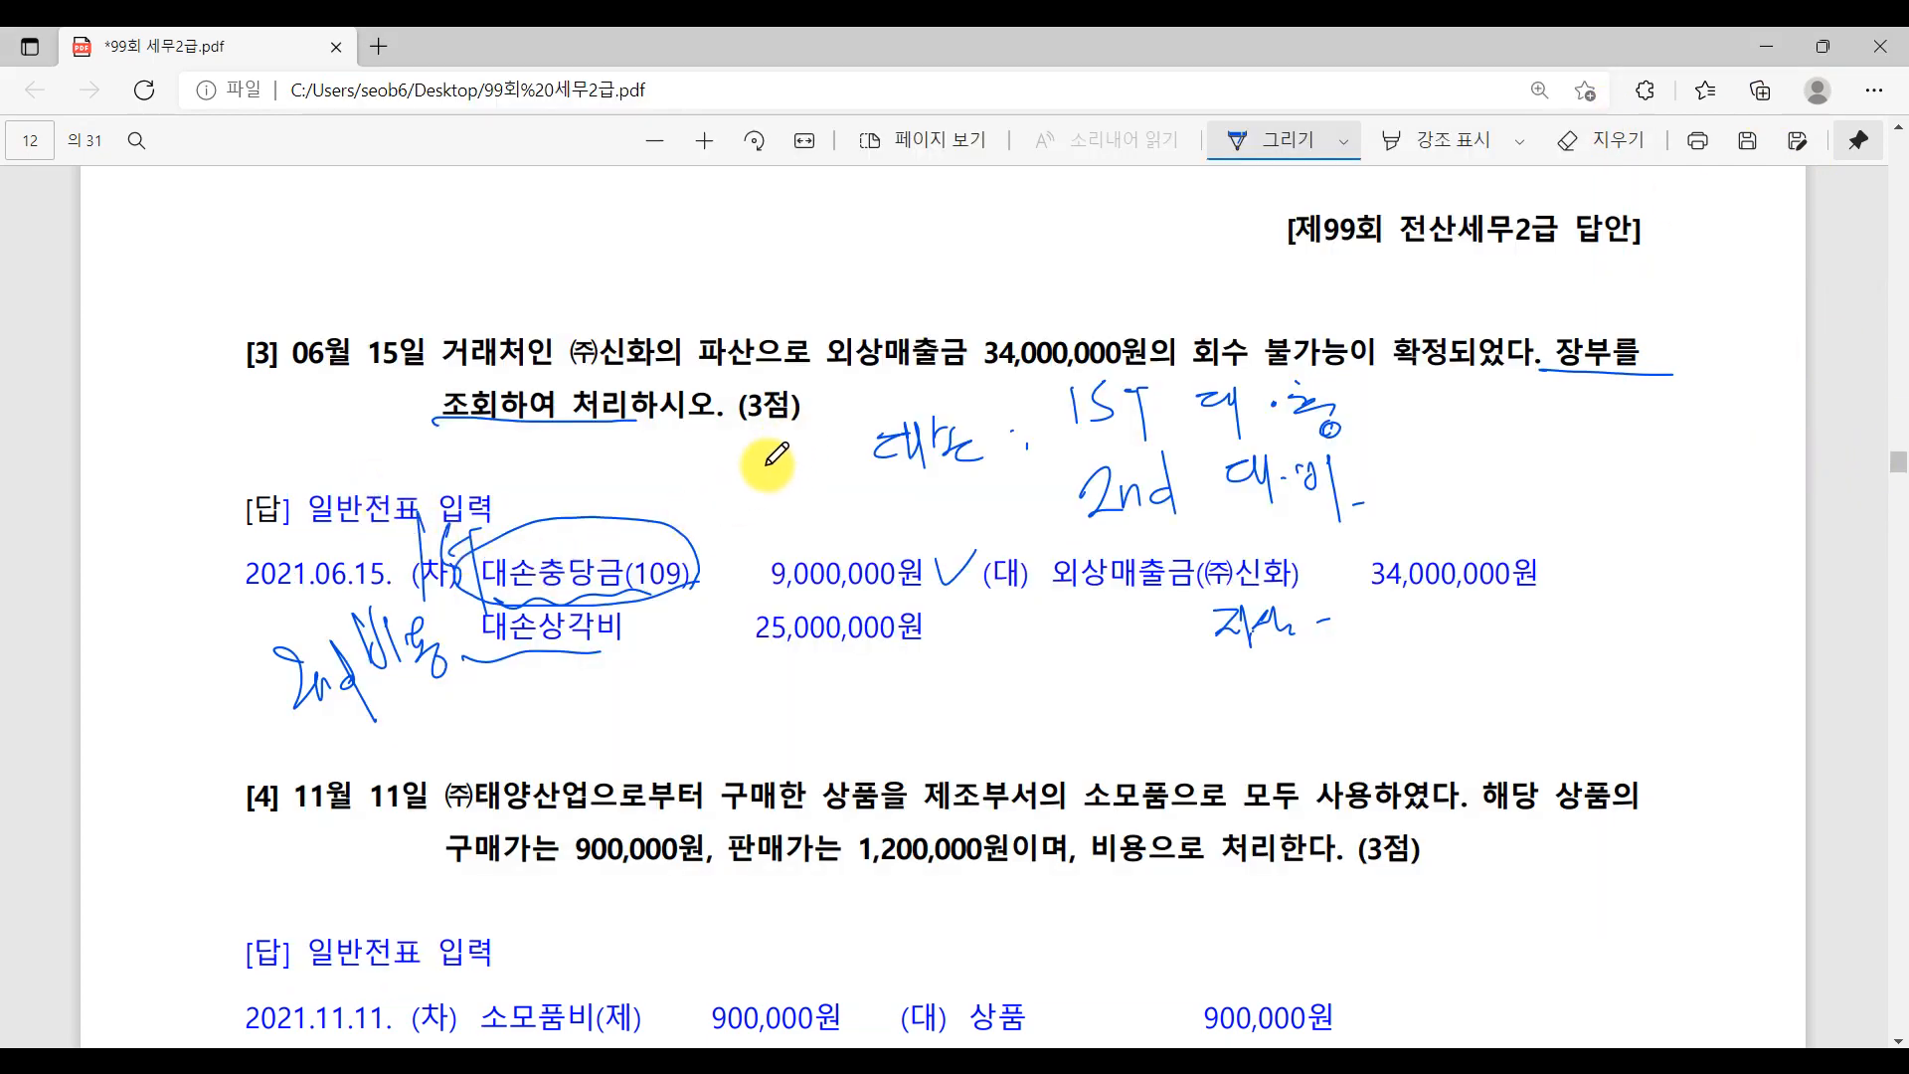
{"action": "left_click_drag", "start_coordinate": [795, 599], "coordinate": [901, 595]}
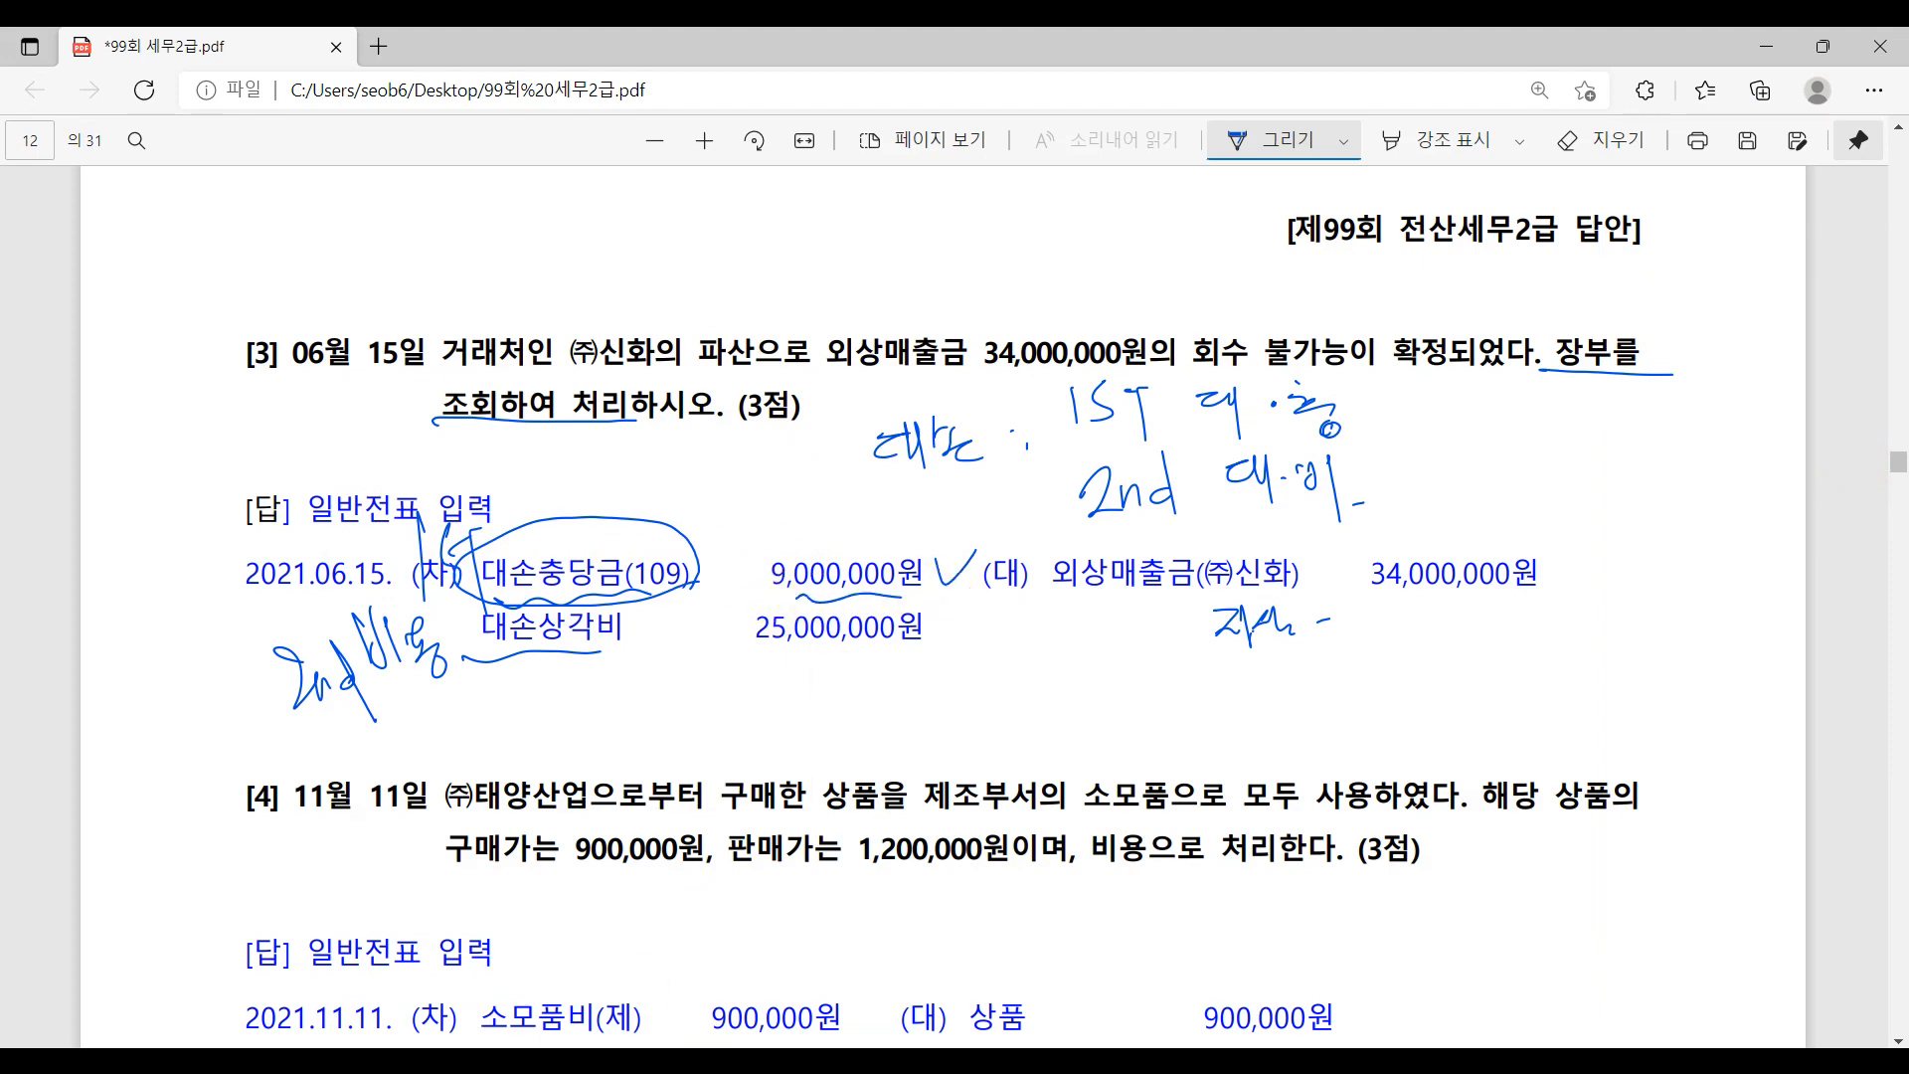
- Switch to 일반전표입력 and set the voucher date to 2021년 06월 15일
{"action": "key", "text": "alt+Tab"}
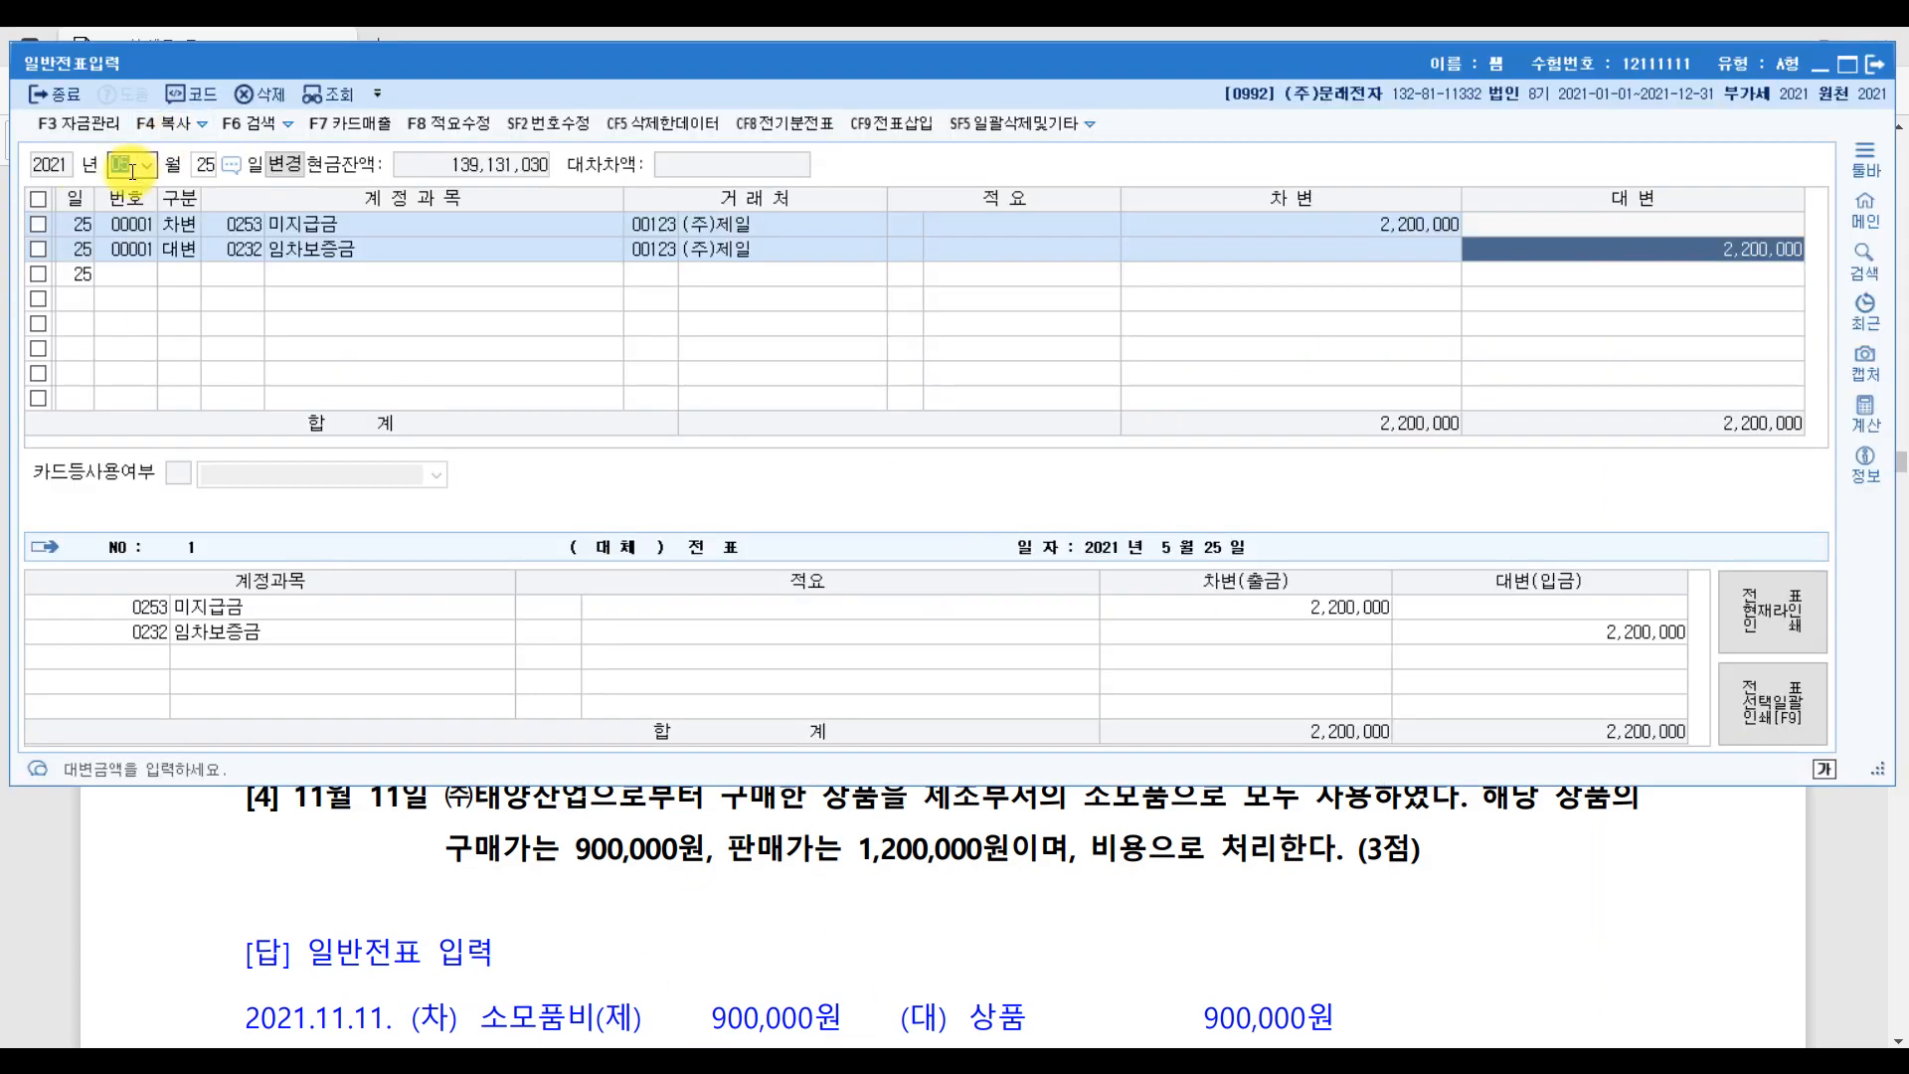
{"action": "type", "text": "6"}
{"action": "key", "text": "Return"}
{"action": "type", "text": "15"}
{"action": "key", "text": "Return"}
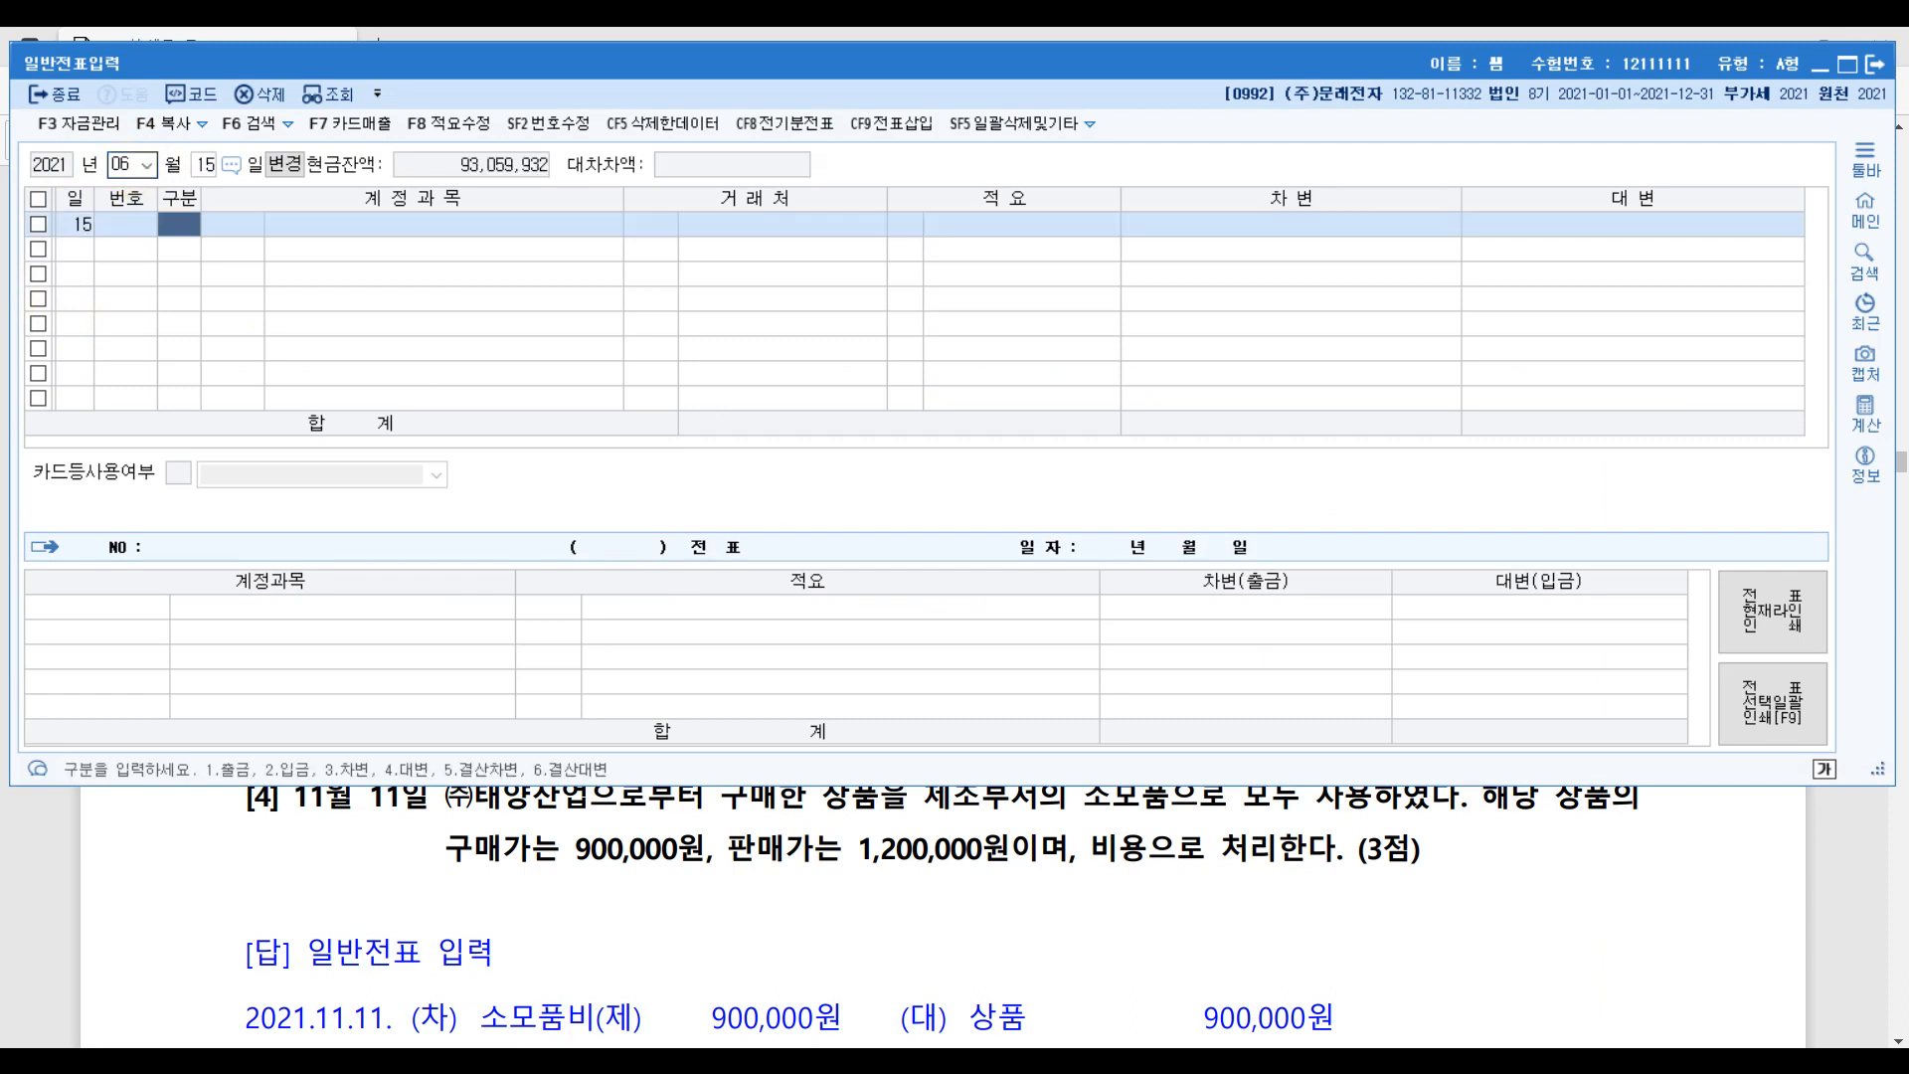
- Enter a 대변 line for 0108 외상매출금 with 거래처 (주)신화 and an amount of 34,000,000
{"action": "type", "text": "4"}
{"action": "key", "text": "Return"}
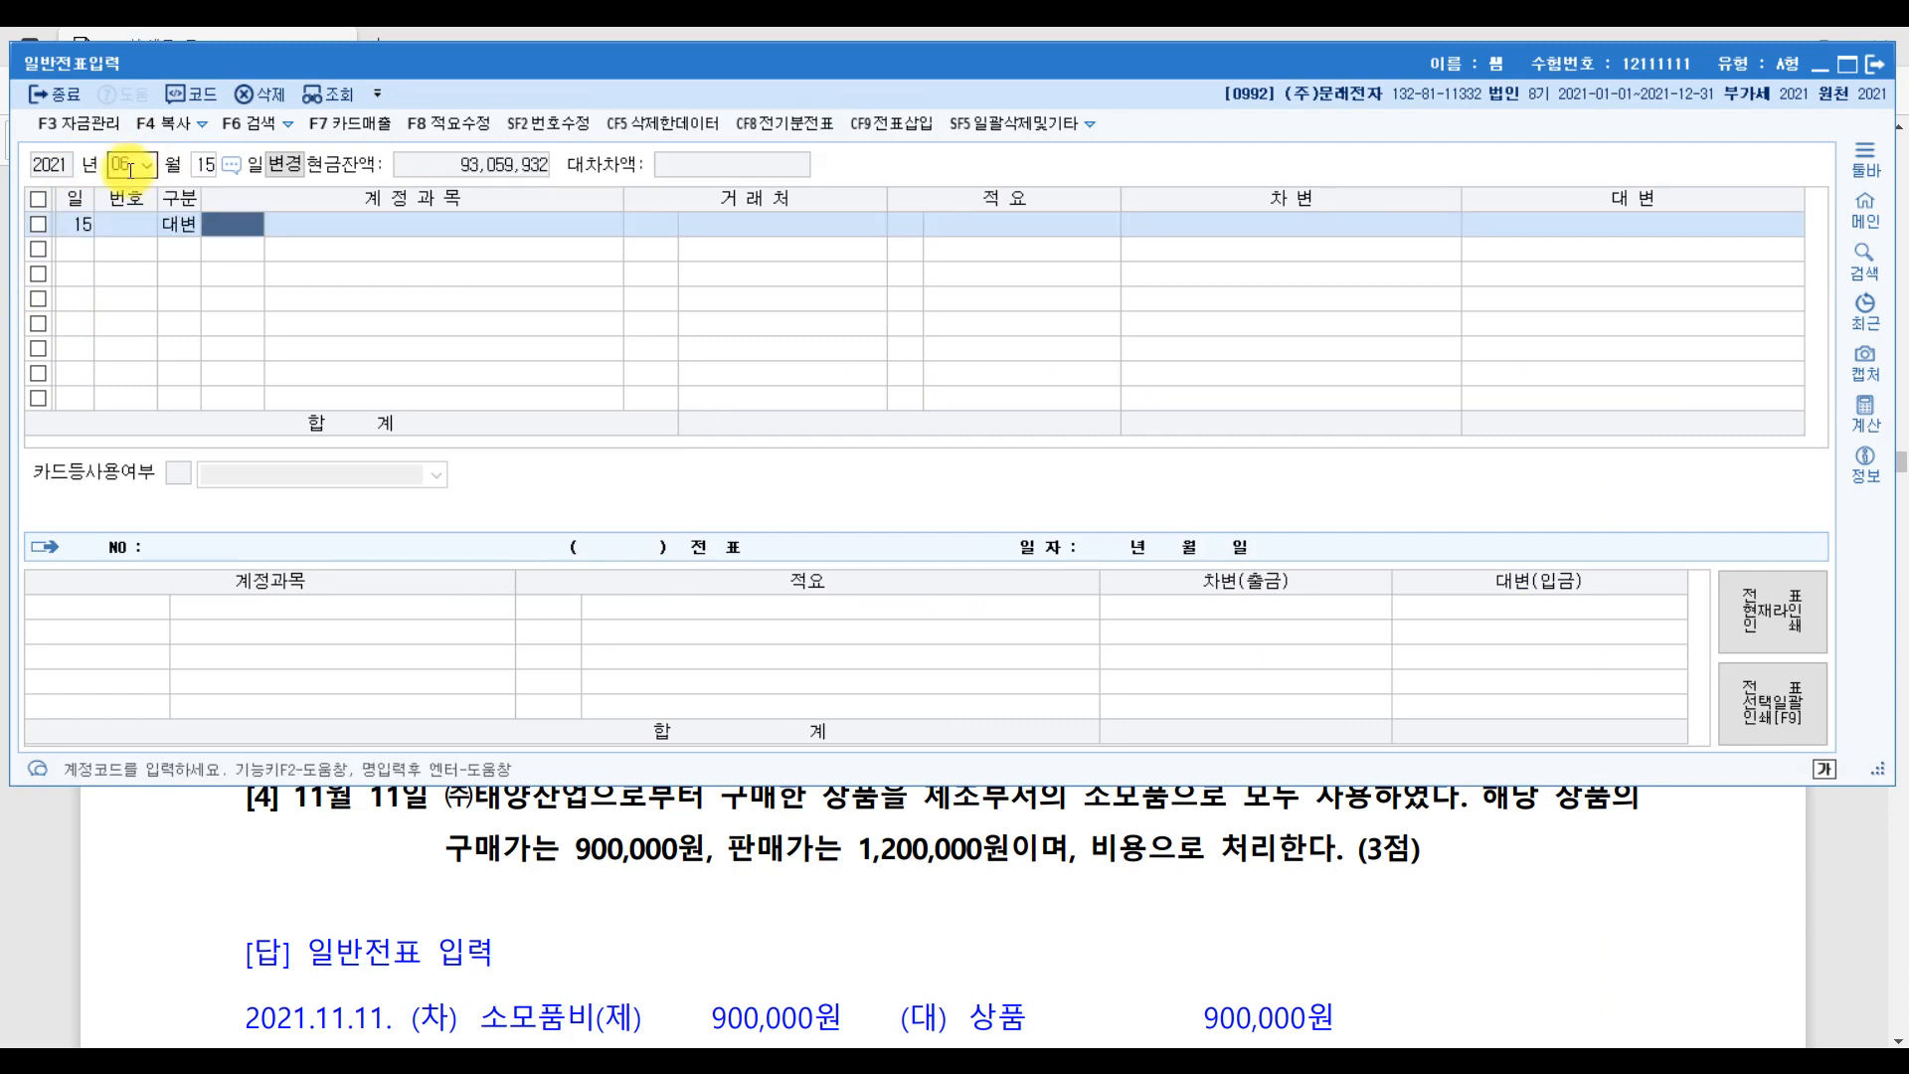
{"action": "type", "text": "외상"}
{"action": "key", "text": "Return"}
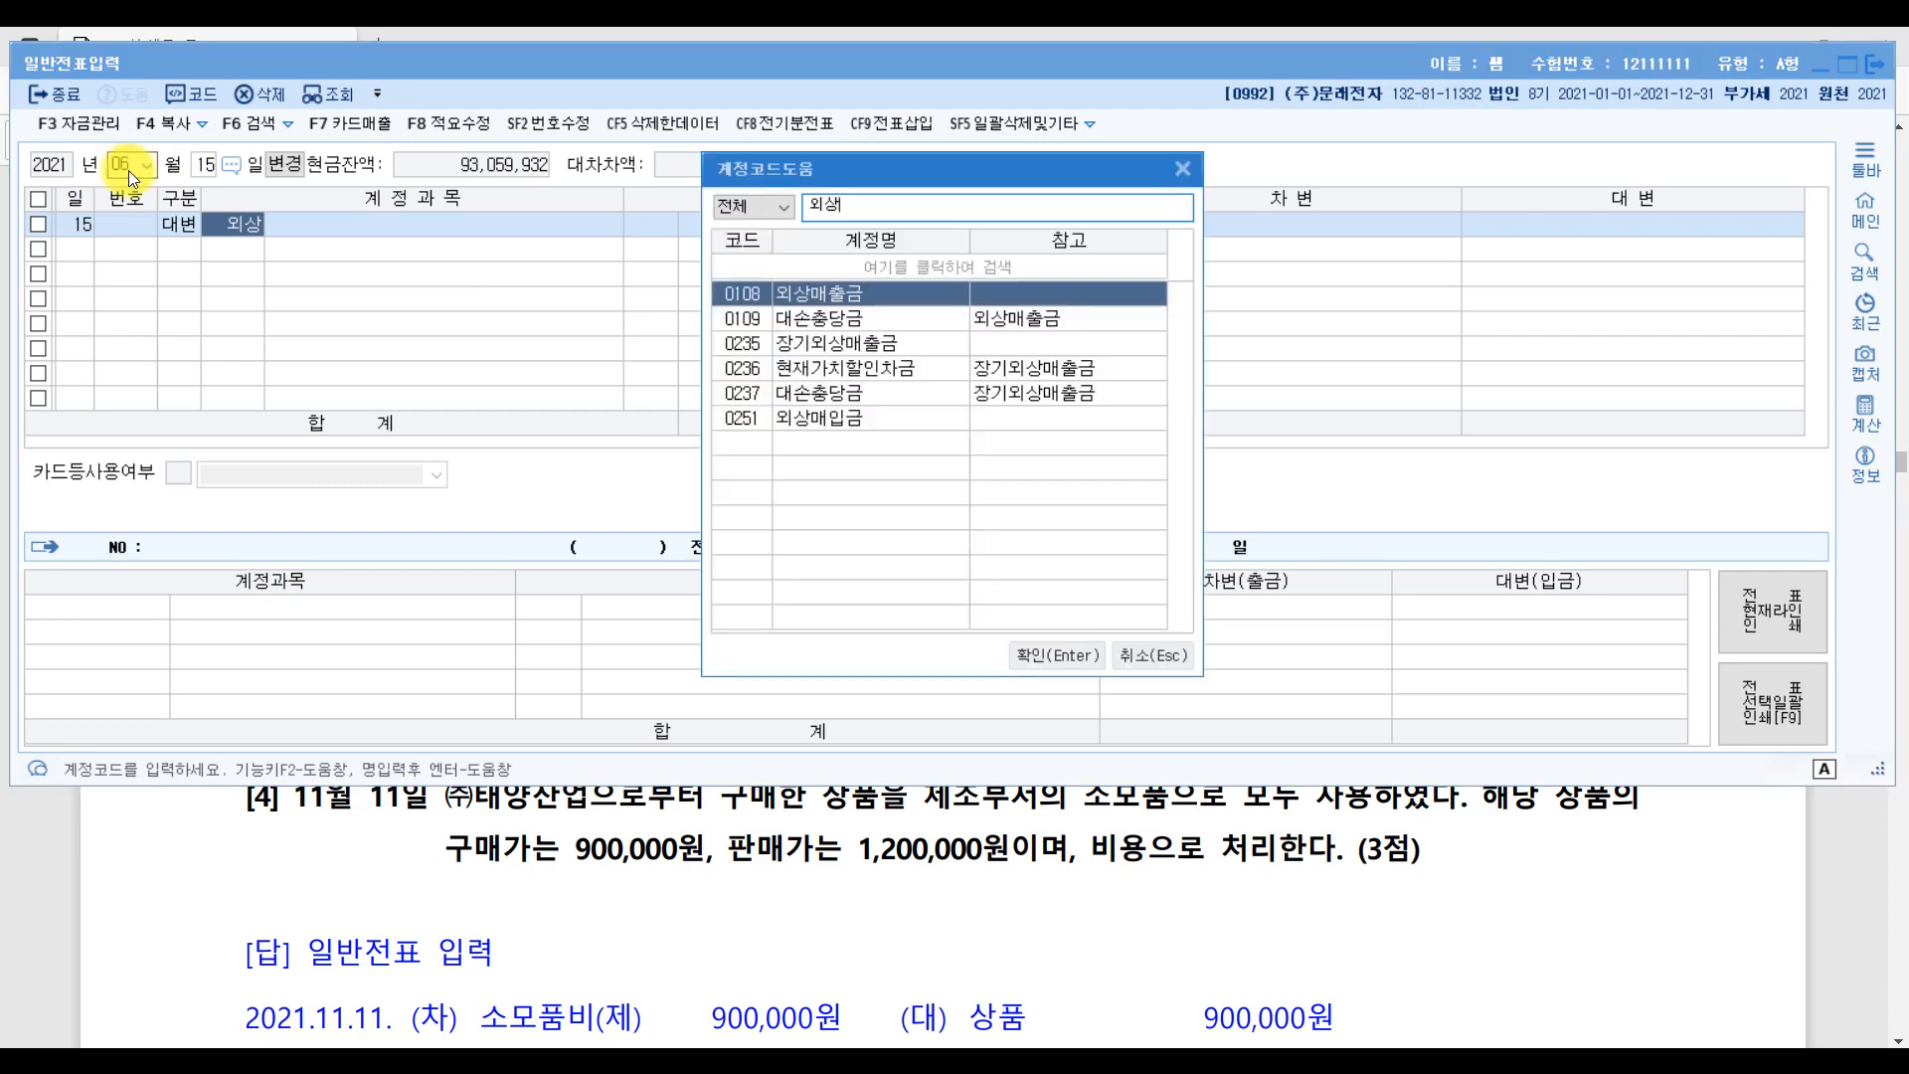
{"action": "key", "text": "Return"}
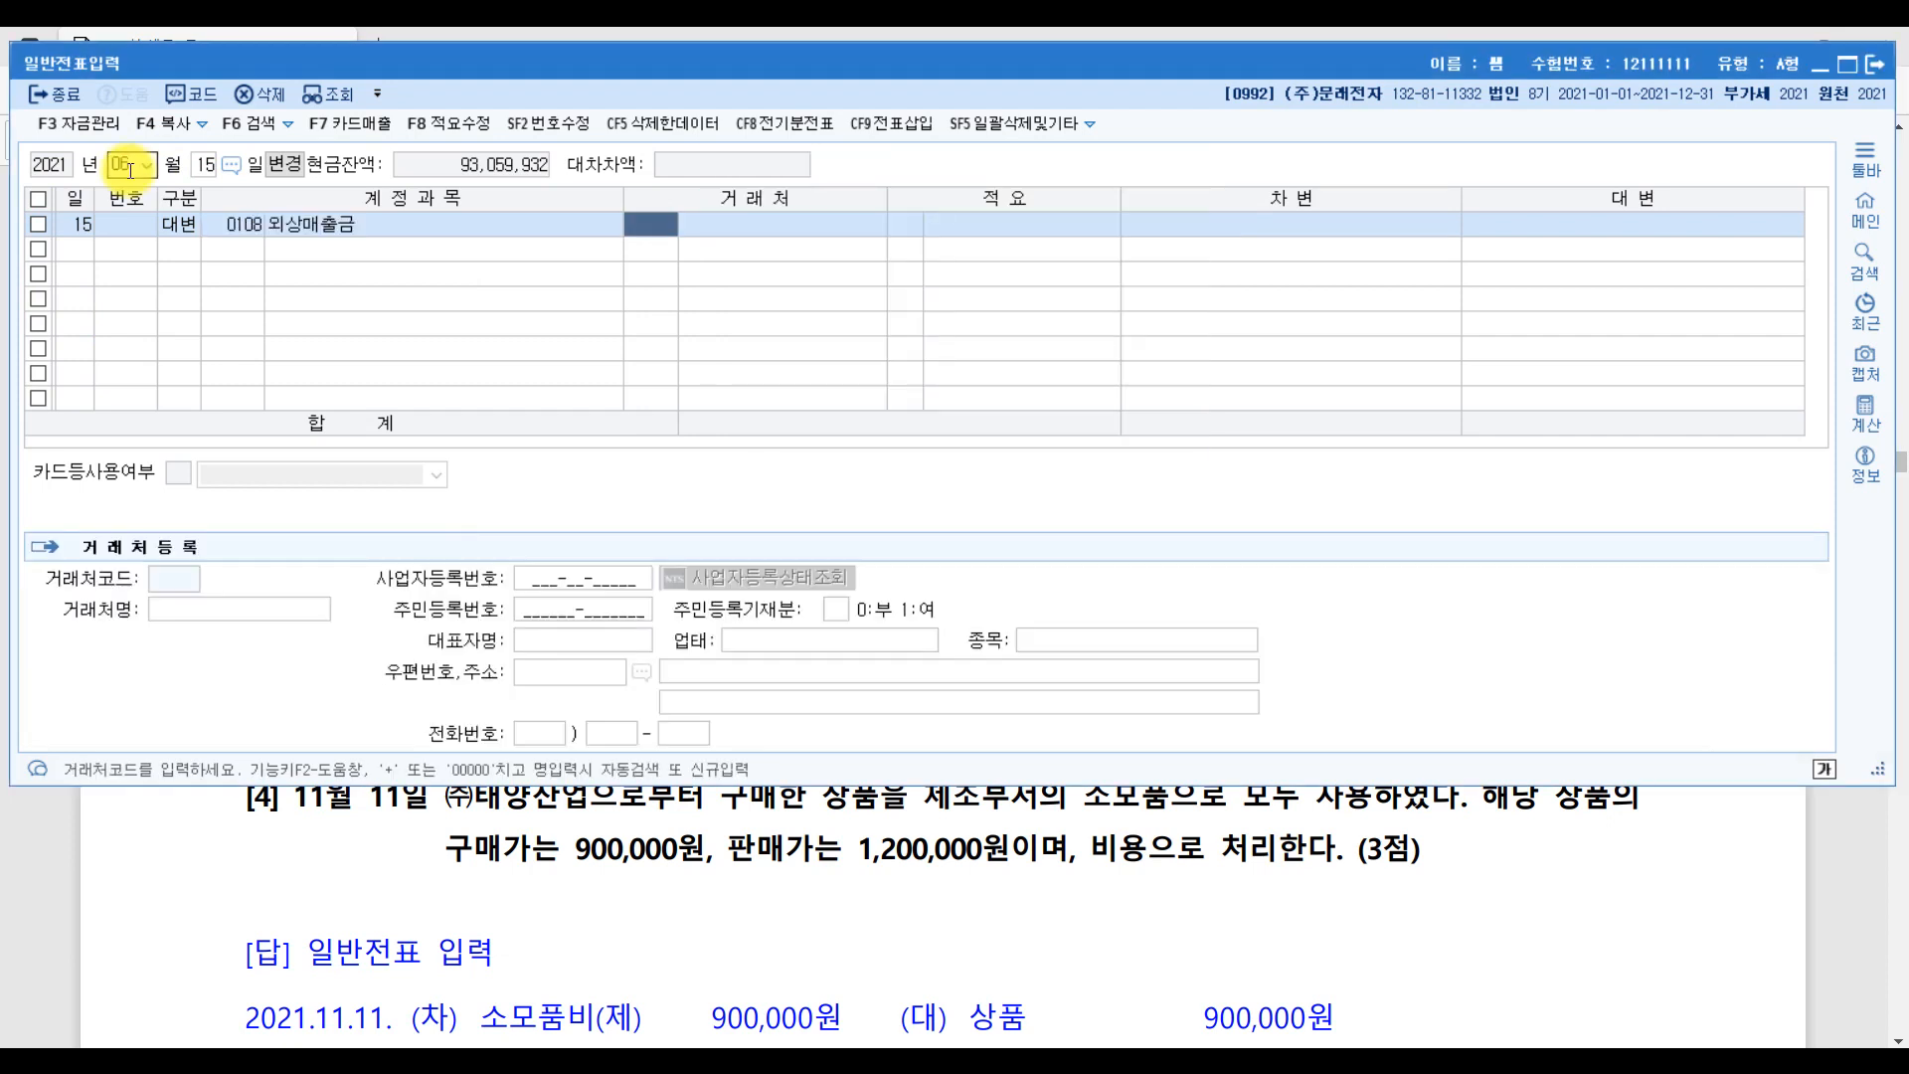
{"action": "type", "text": "신화"}
{"action": "key", "text": "Return"}
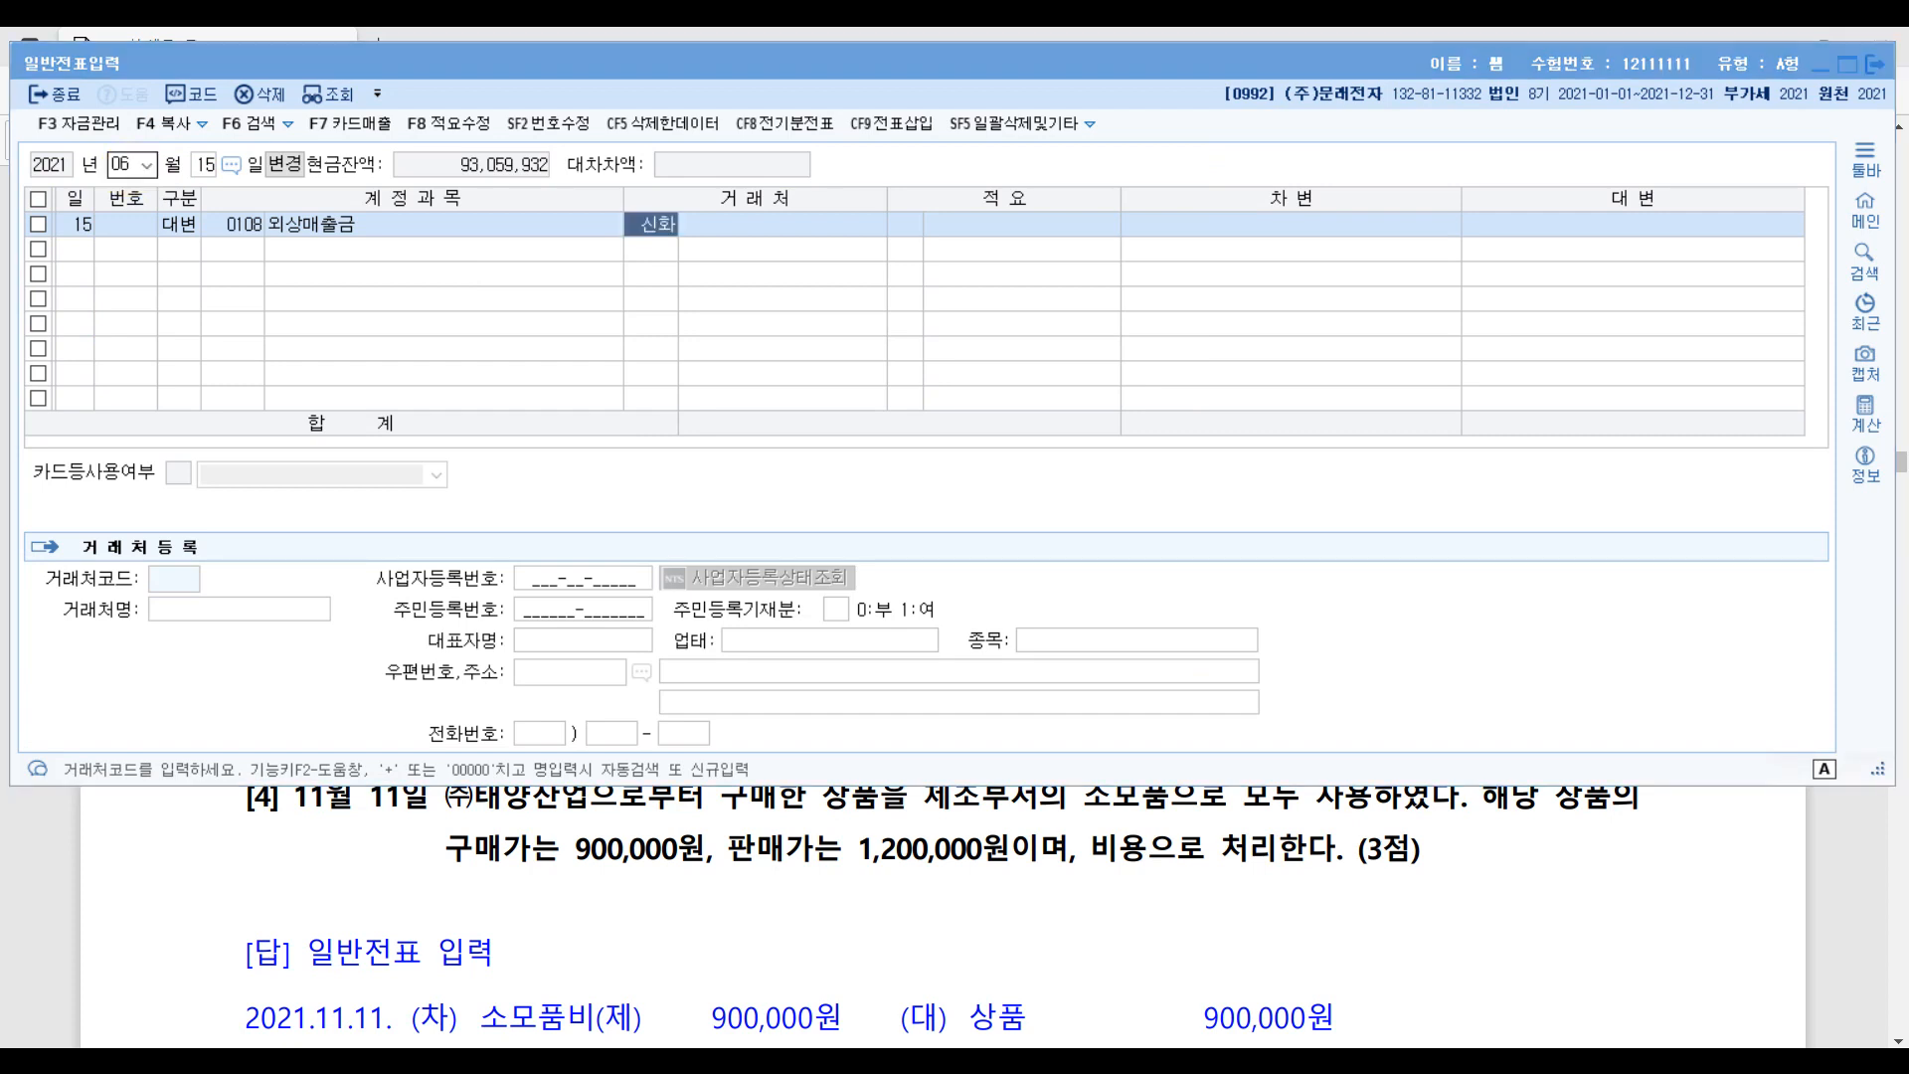
{"action": "key", "text": "Return"}
{"action": "key", "text": "Return"}
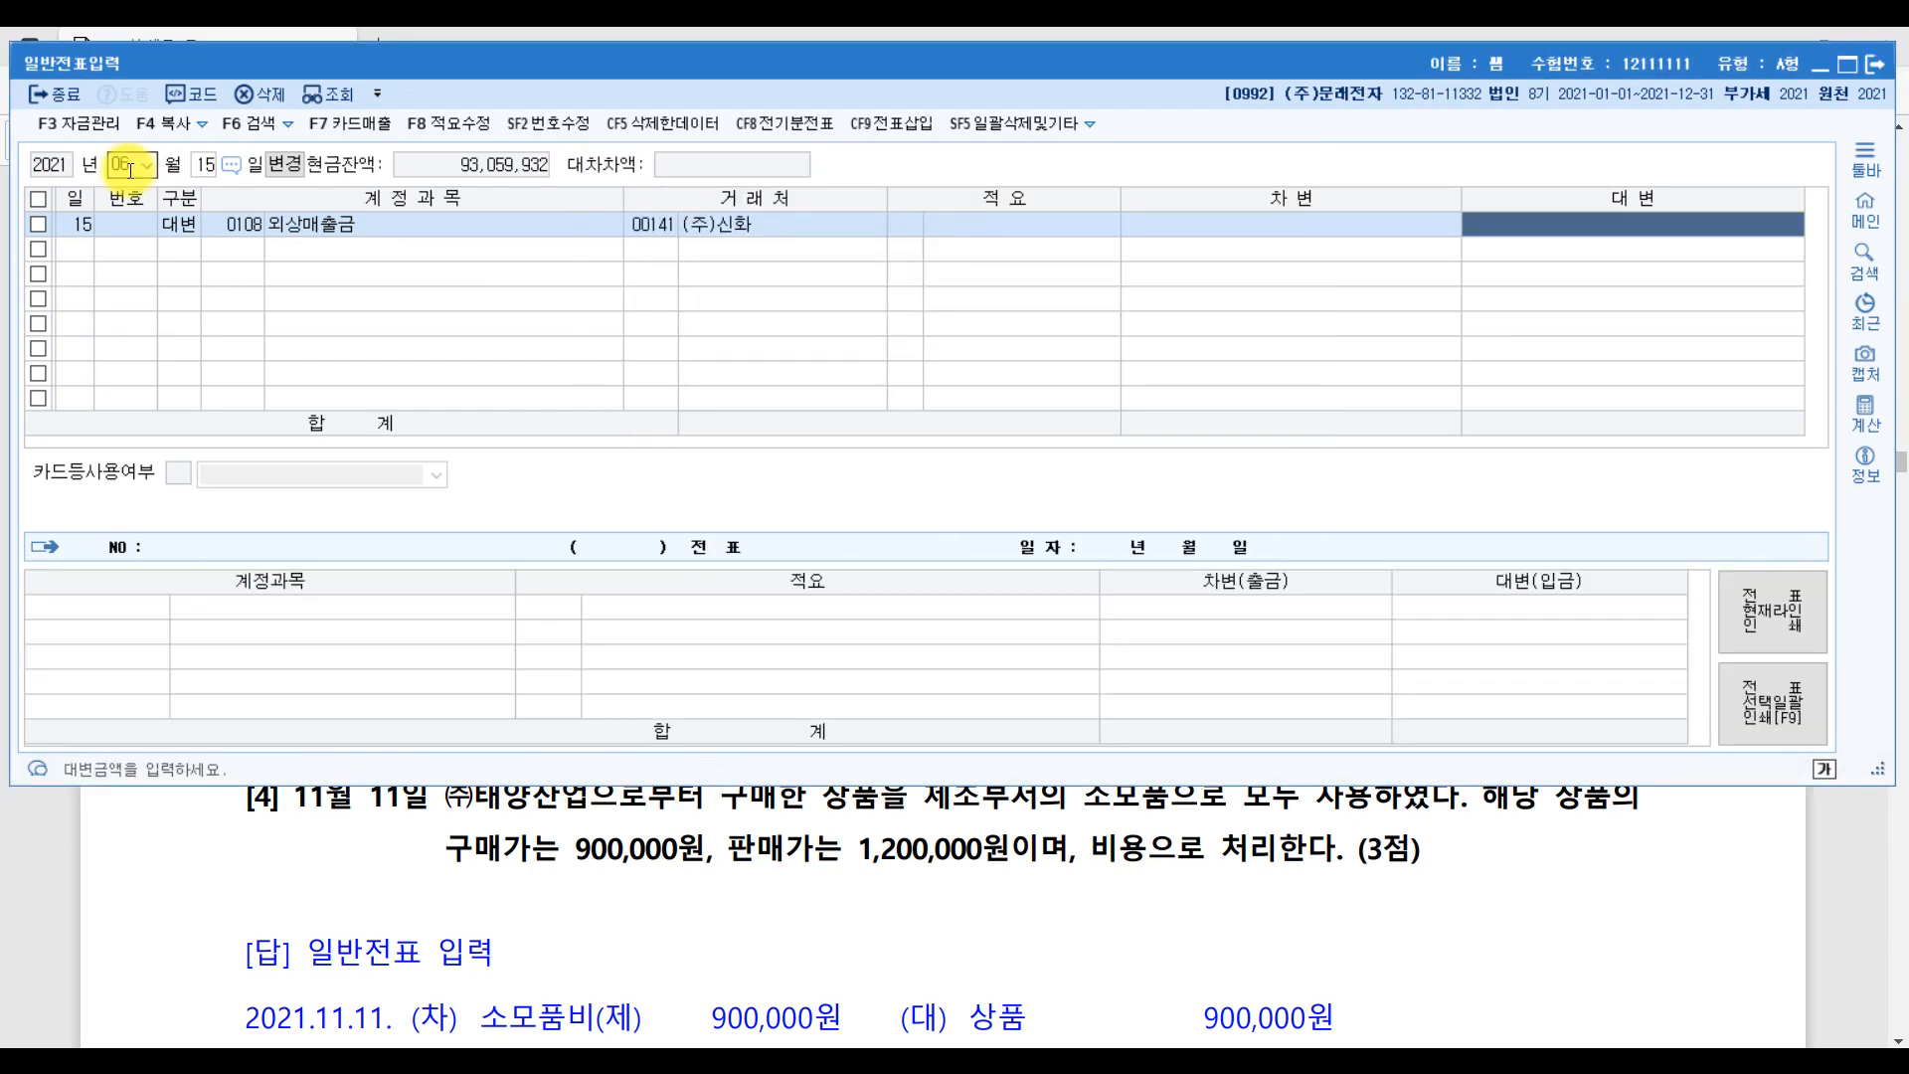
{"action": "type", "text": "34,000,000"}
{"action": "key", "text": "Return"}
- Add a 차변 line for 0109 대손충당금 of 외상매출금 with an amount of 9,000,000
{"action": "type", "text": "3"}
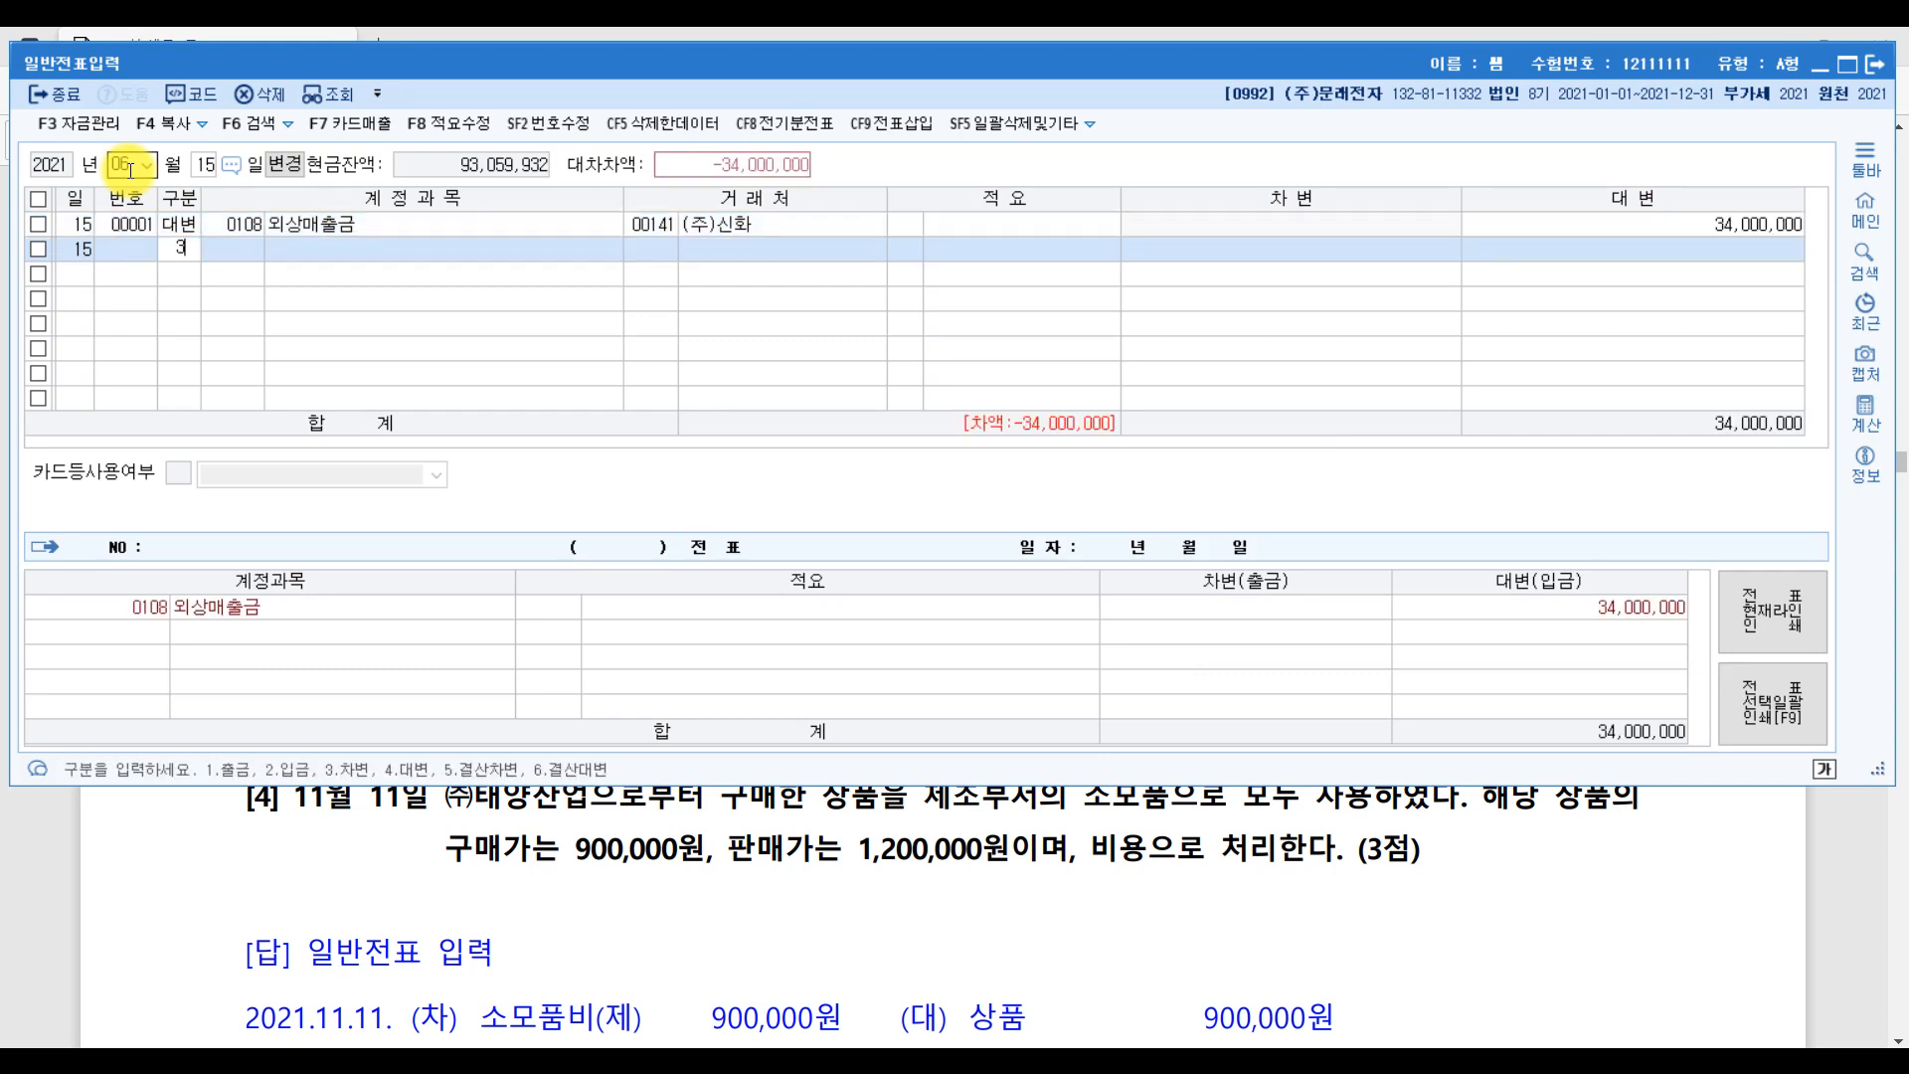
{"action": "key", "text": "Return"}
{"action": "type", "text": "대손"}
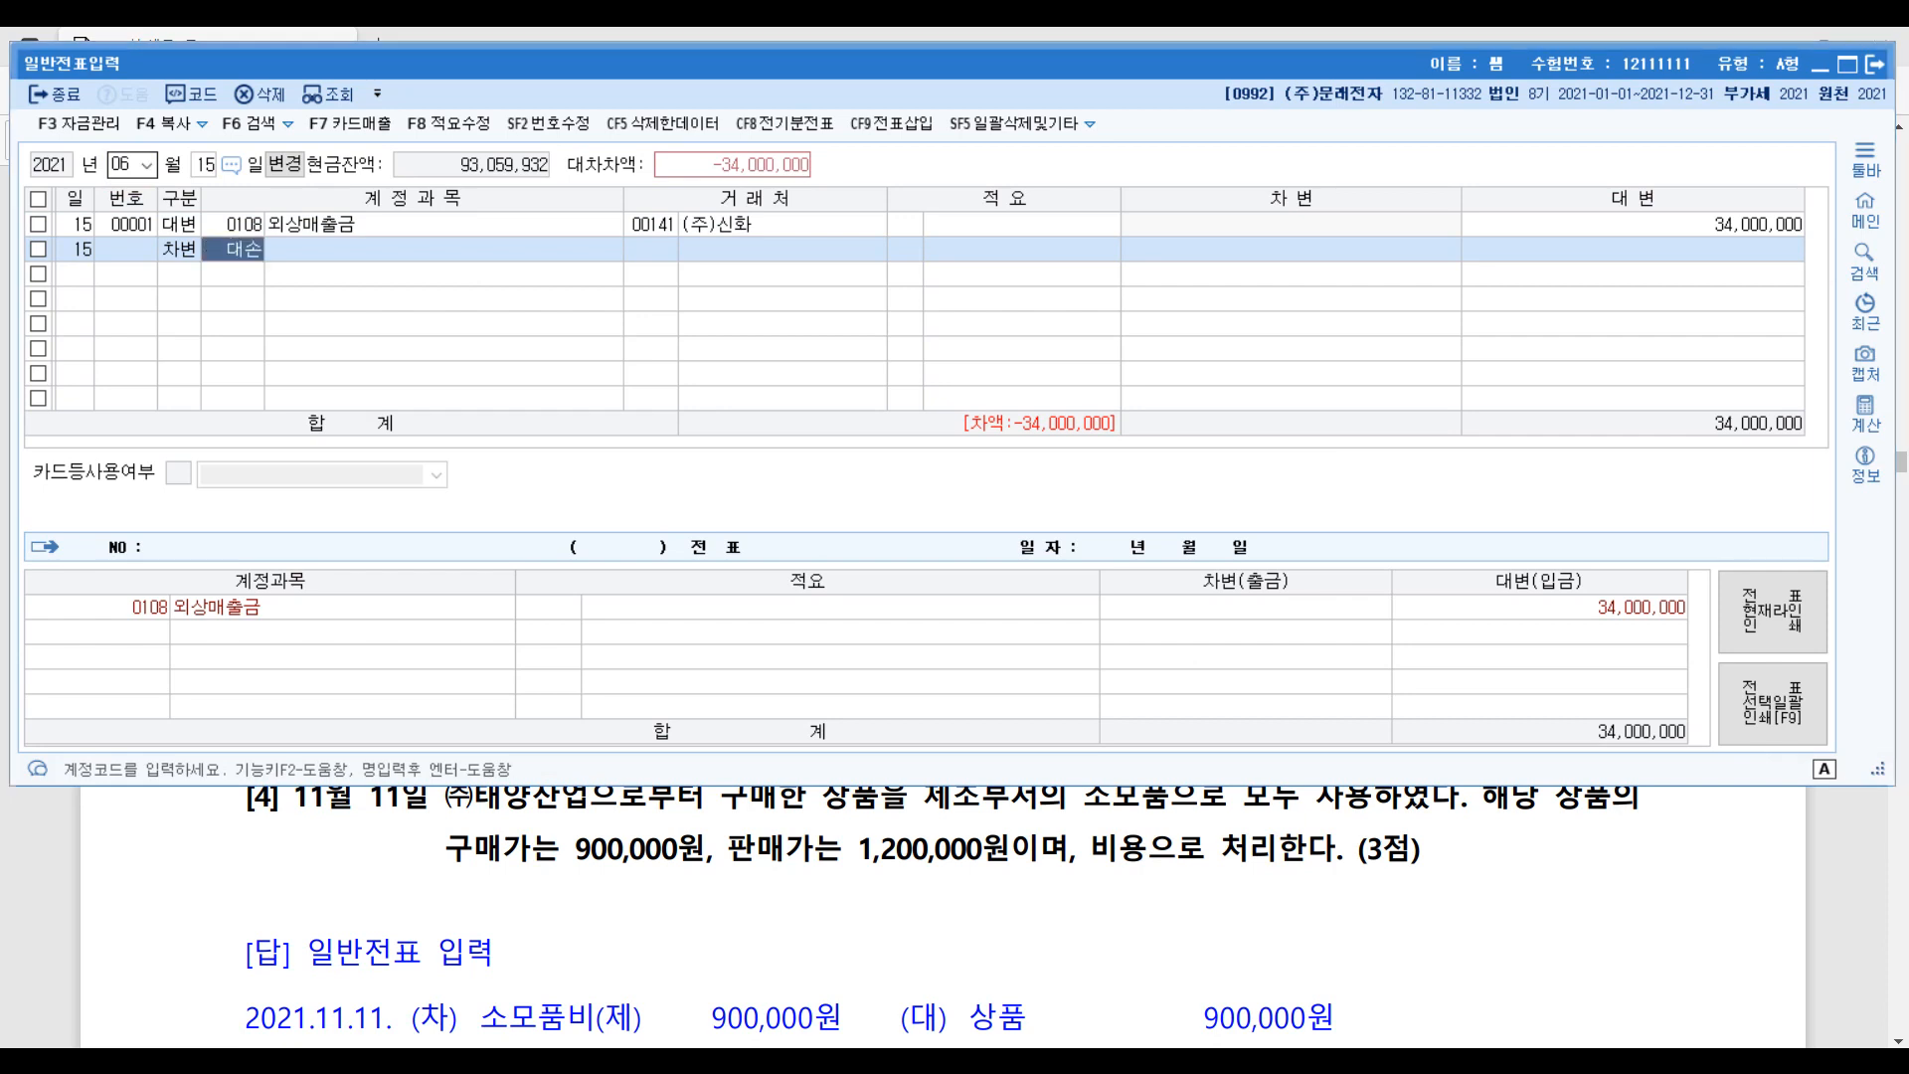
{"action": "key", "text": "Return"}
{"action": "key", "text": "Return"}
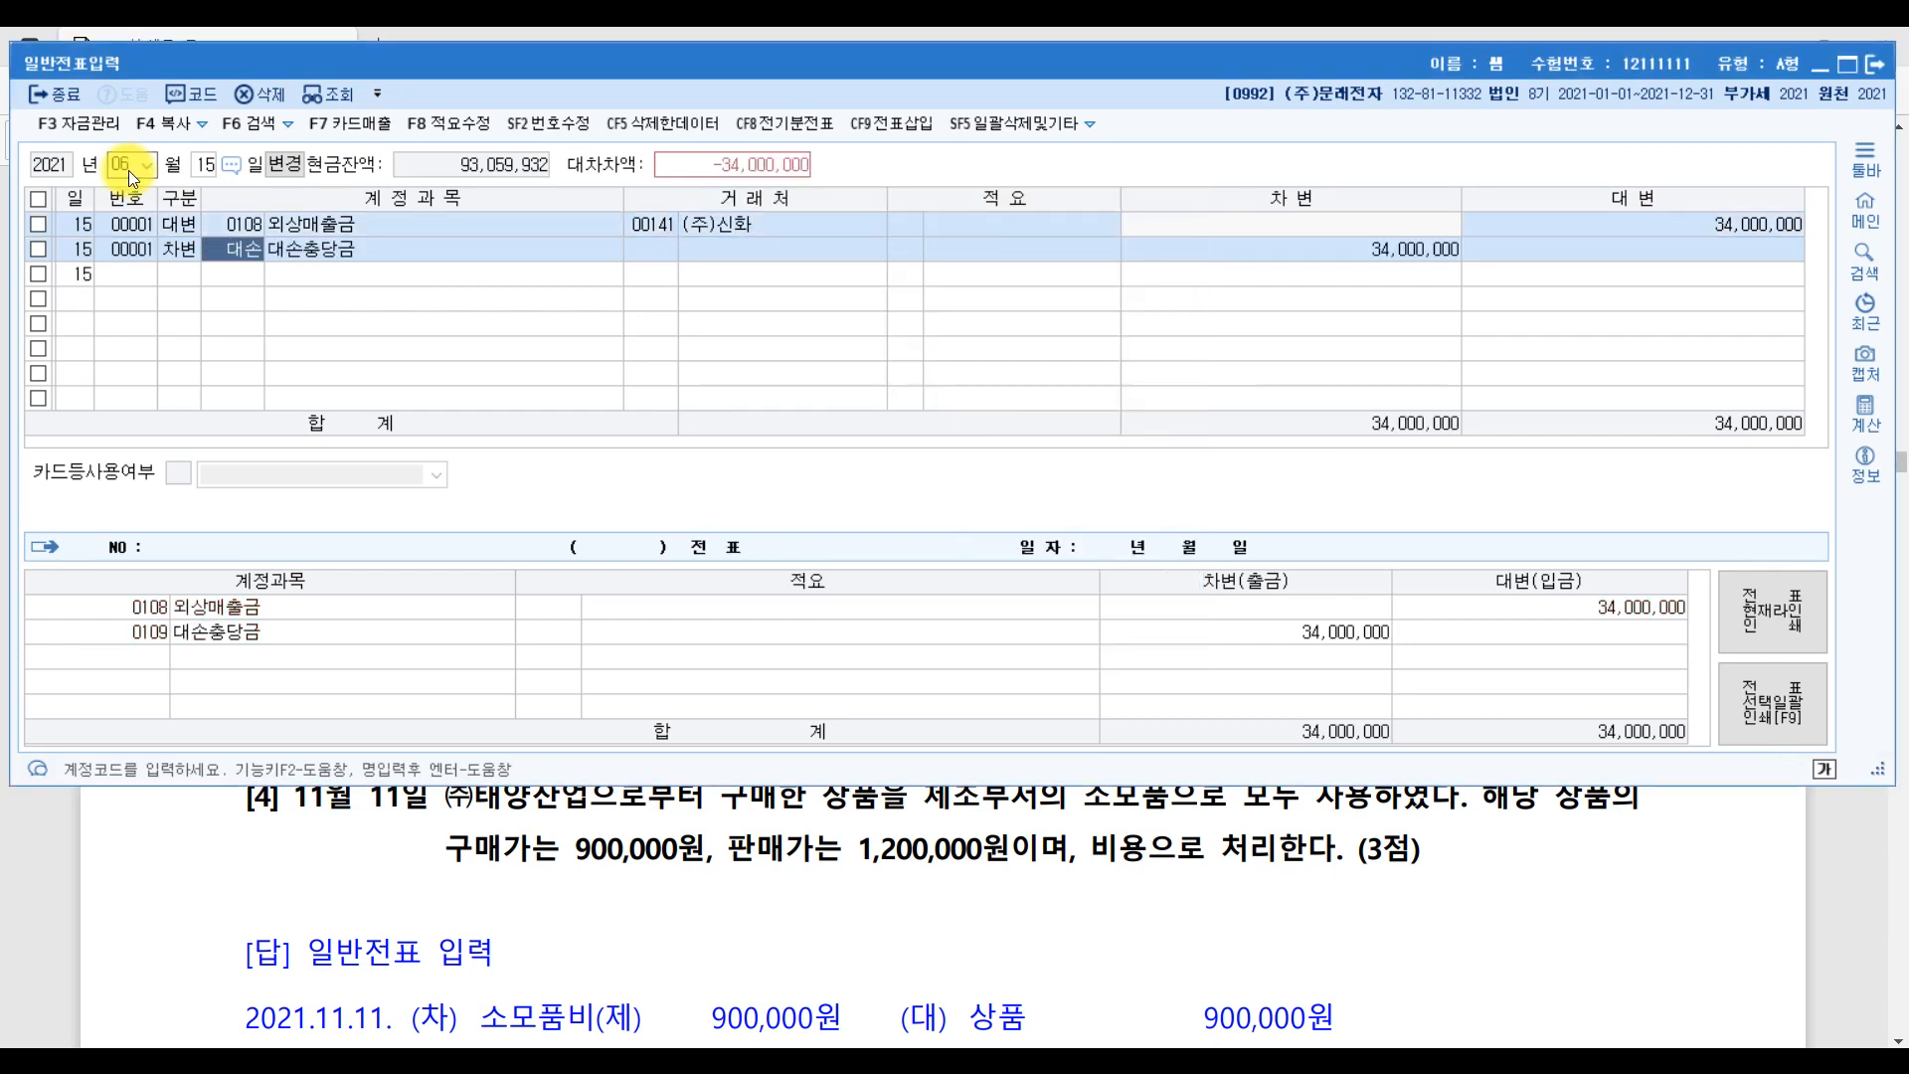
{"action": "key", "text": "Return"}
{"action": "key", "text": "Return"}
{"action": "key", "text": "Return"}
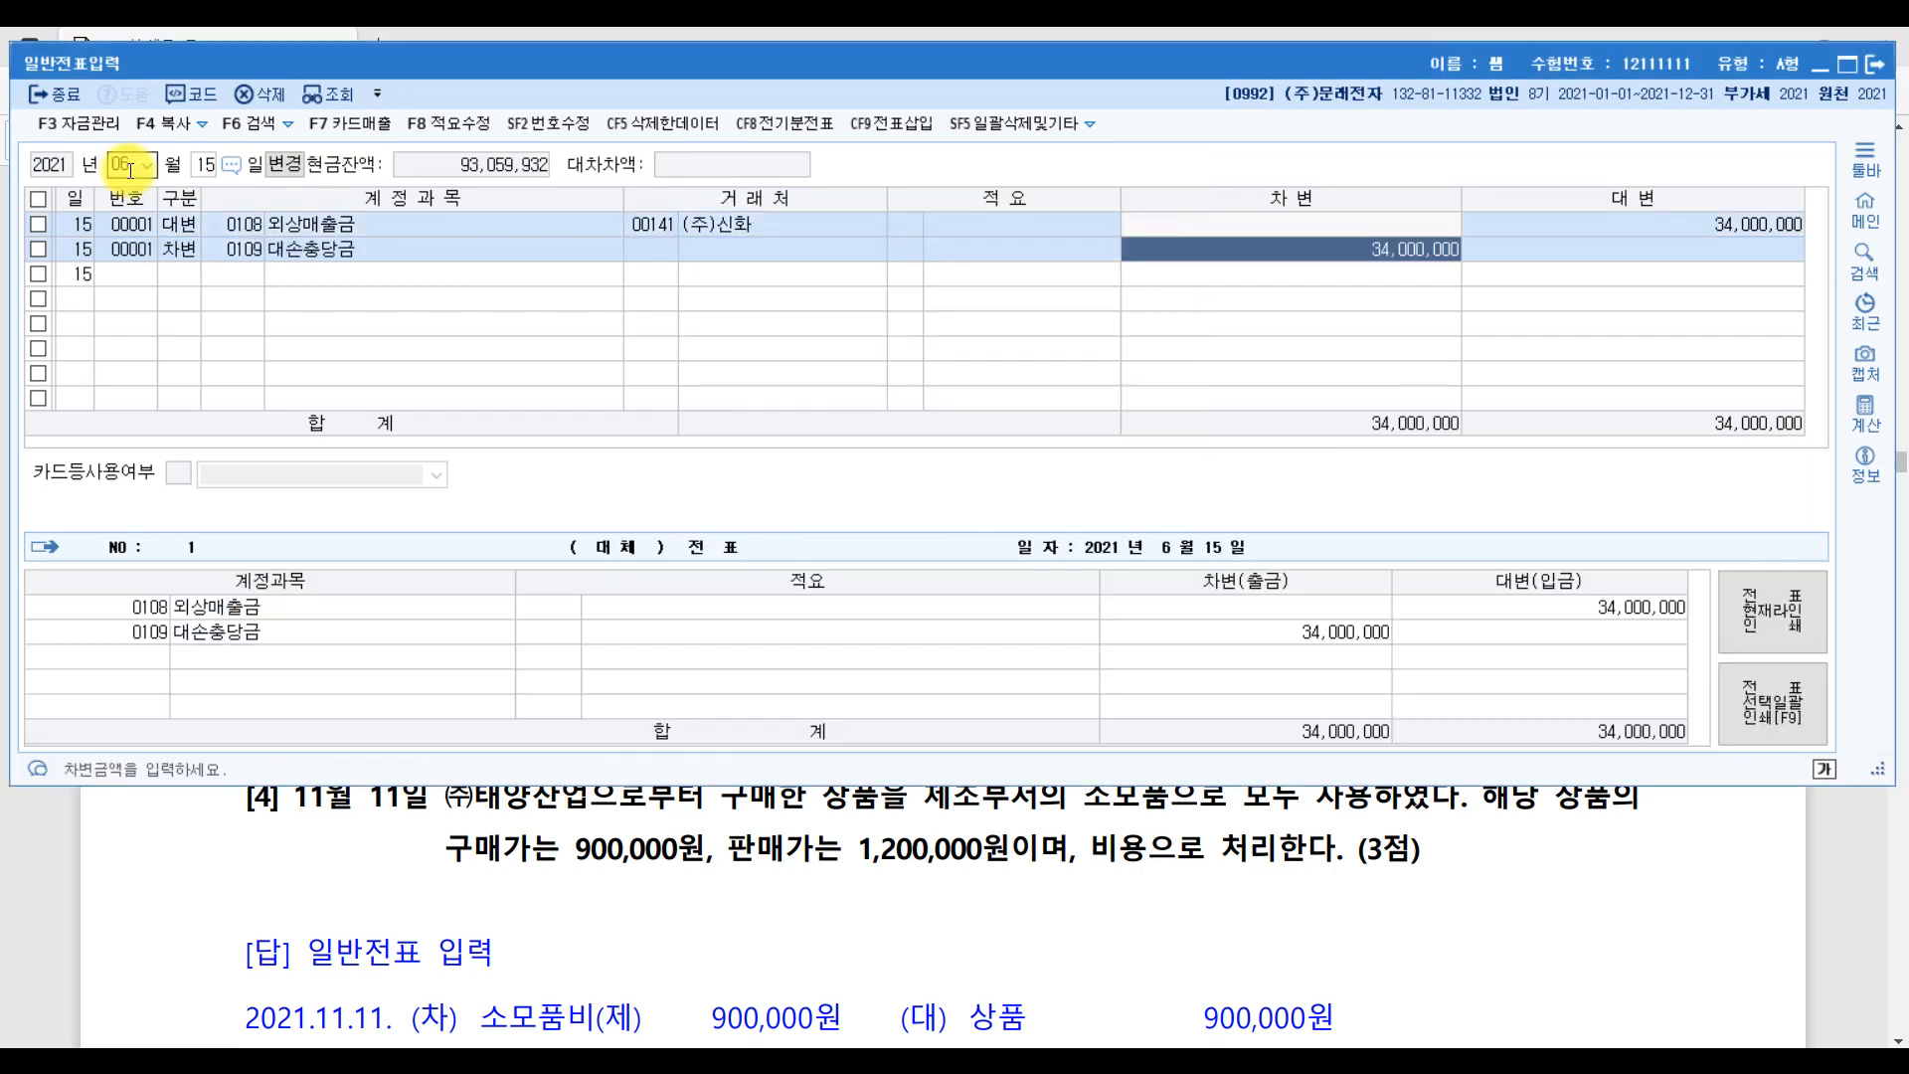
{"action": "type", "text": "9"}
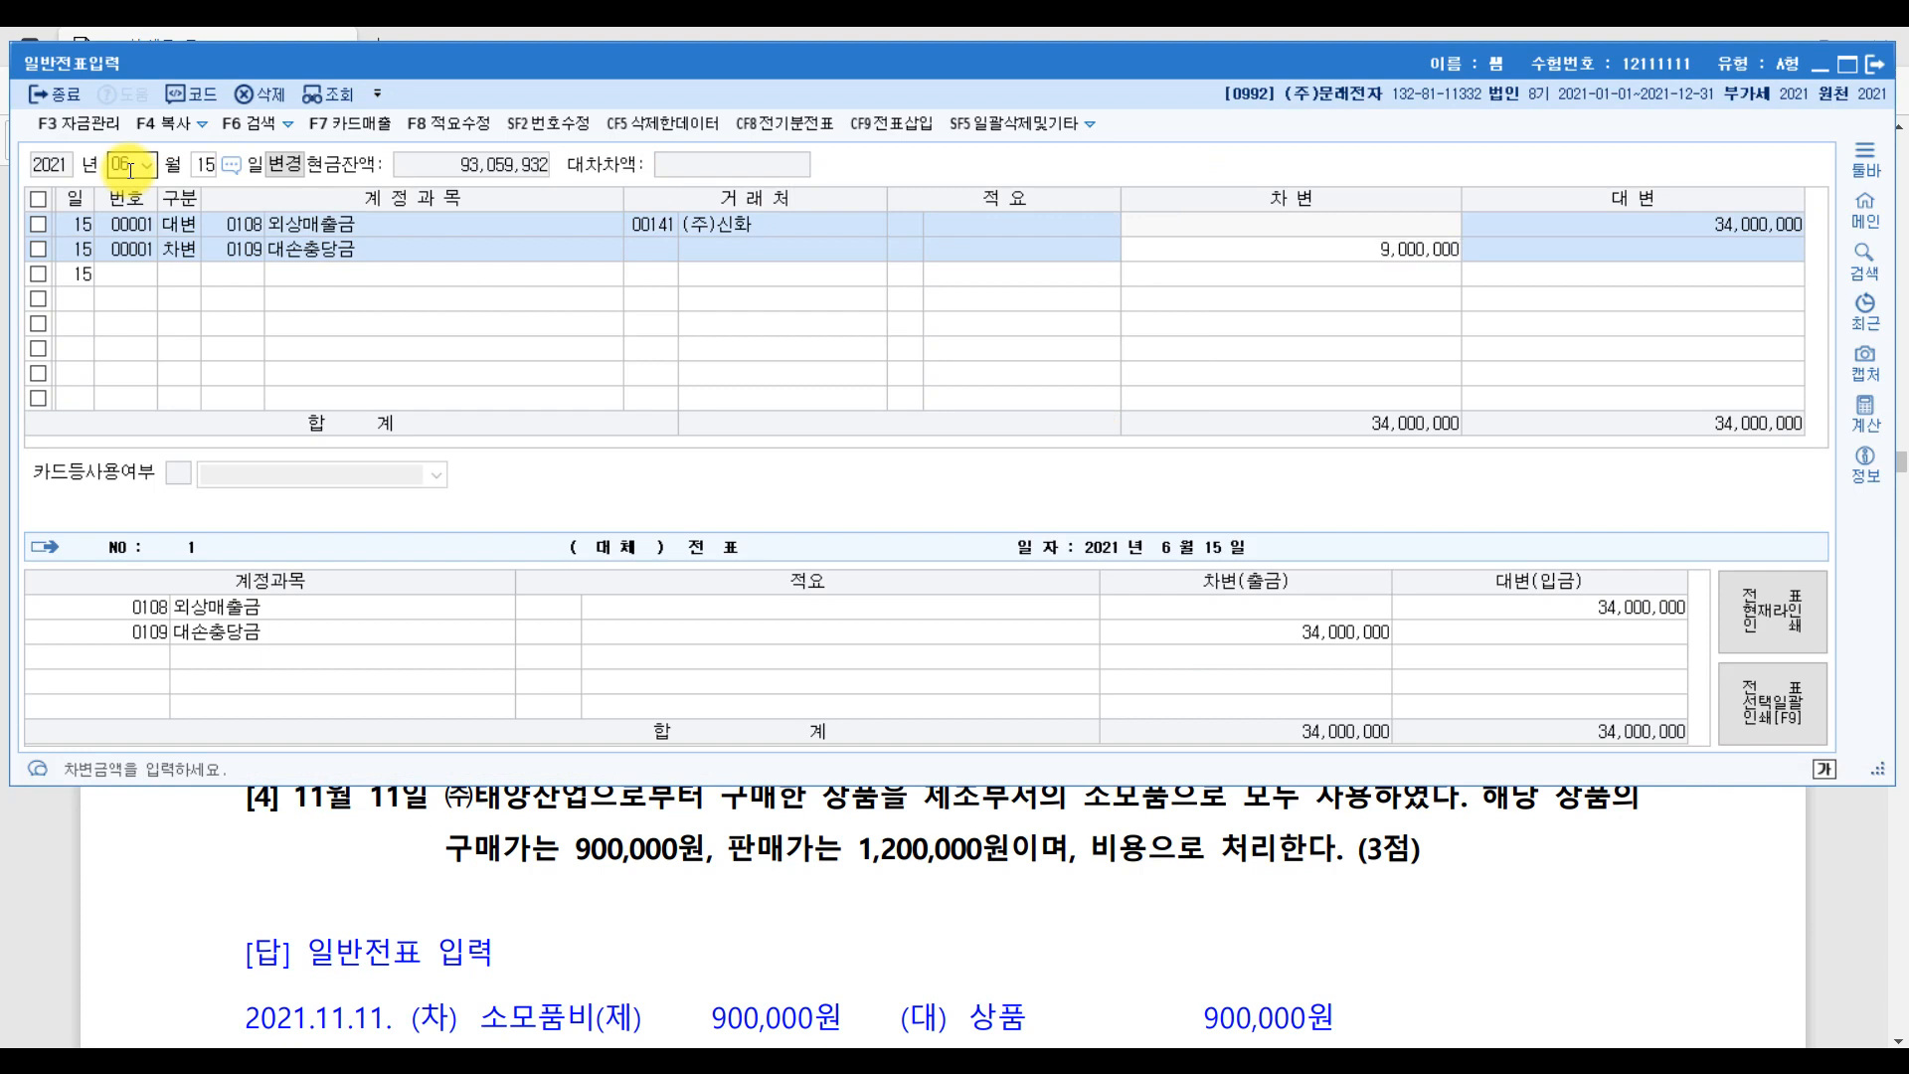
{"action": "key", "text": "Return"}
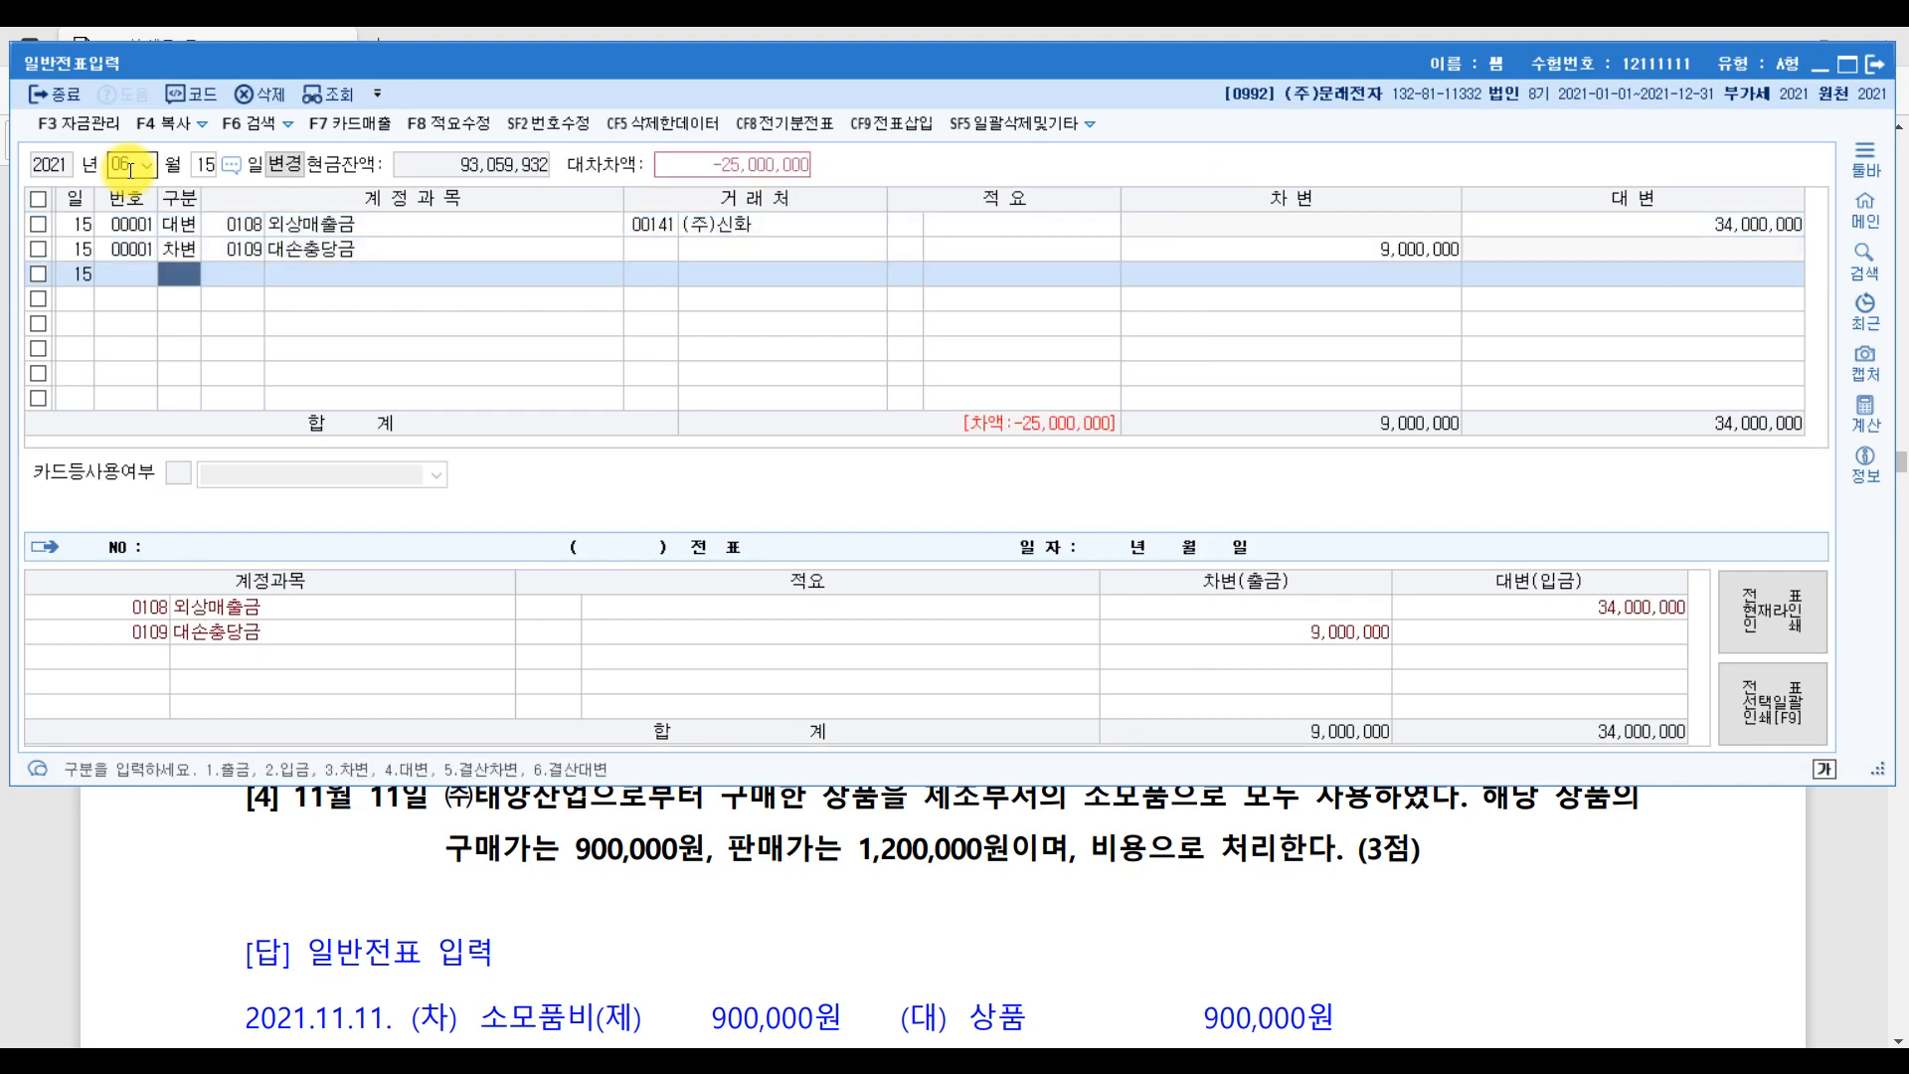
- Add a 차변 line for 0835 대손상각비 (판매관리비) with an amount of 25,000,000
{"action": "type", "text": "3"}
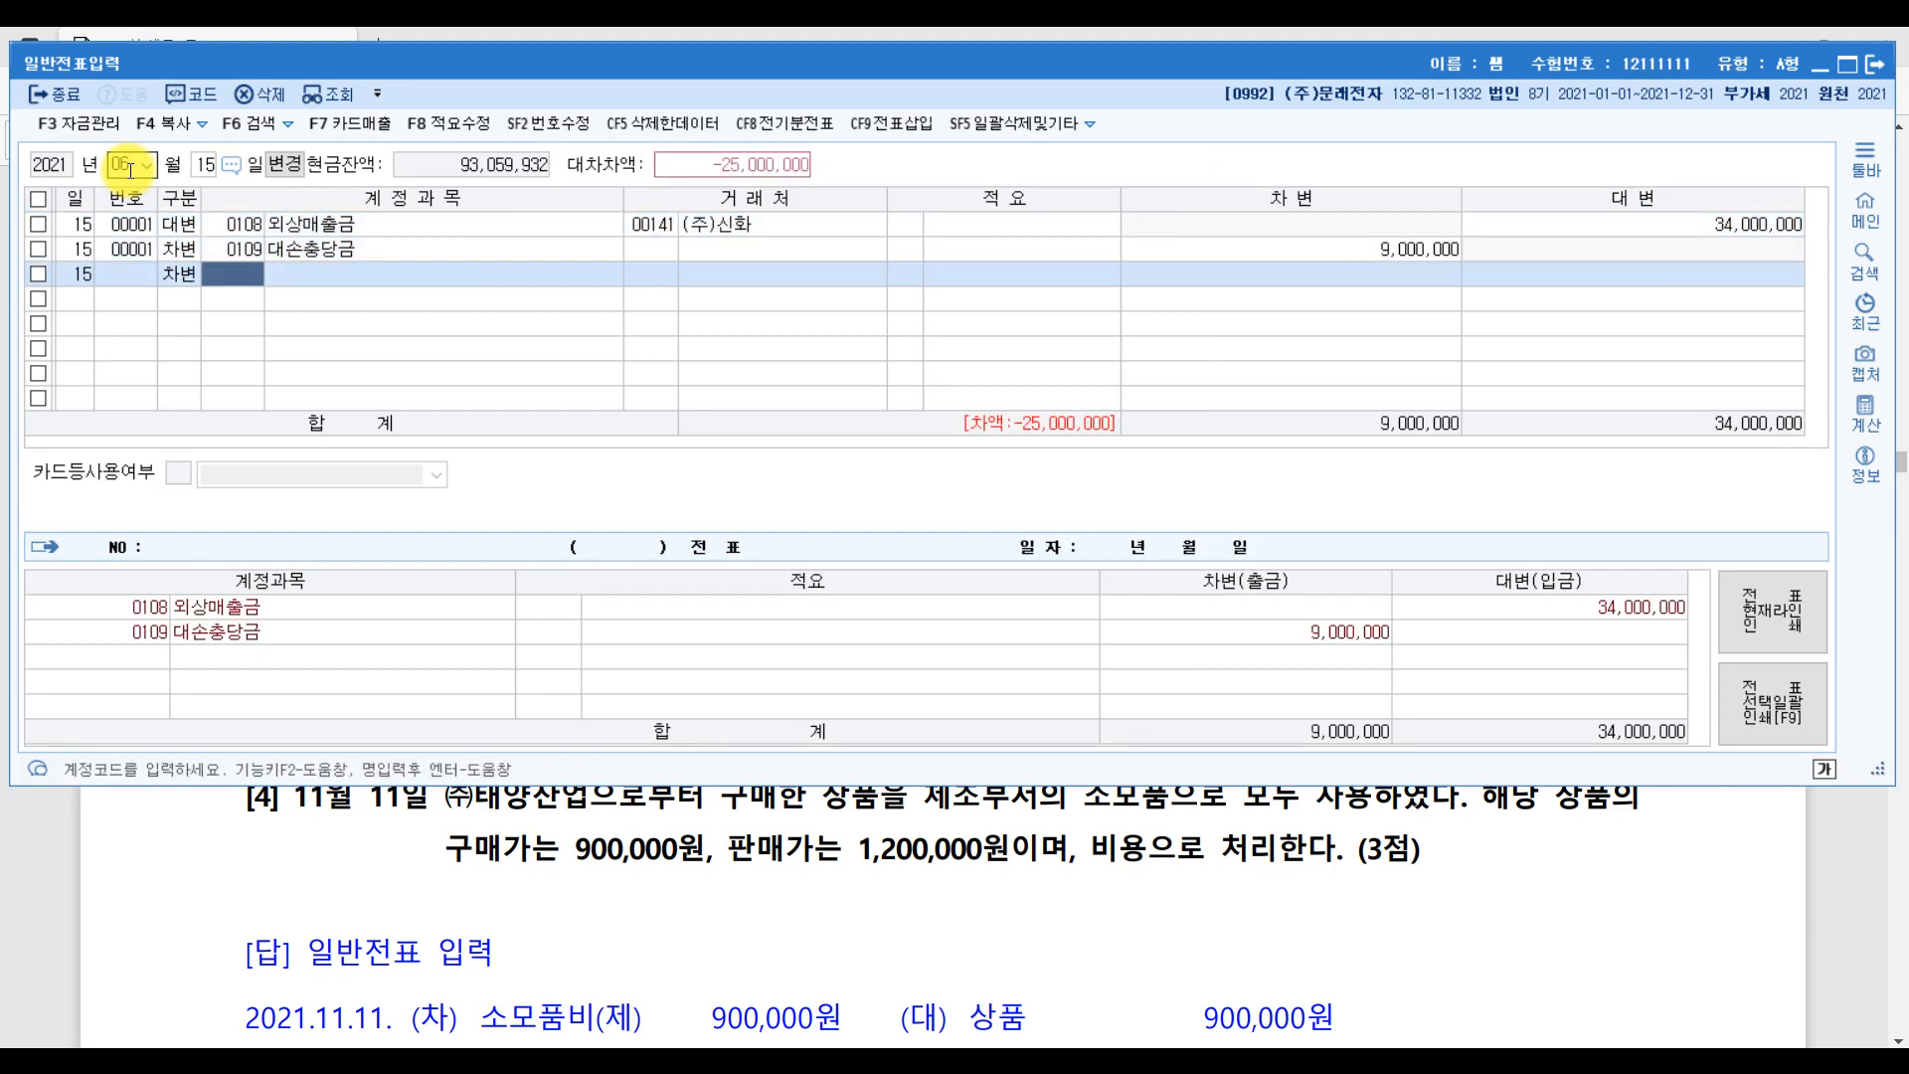
{"action": "type", "text": "ㄷ소"}
{"action": "key", "text": "BackSpace"}
{"action": "key", "text": "BackSpace"}
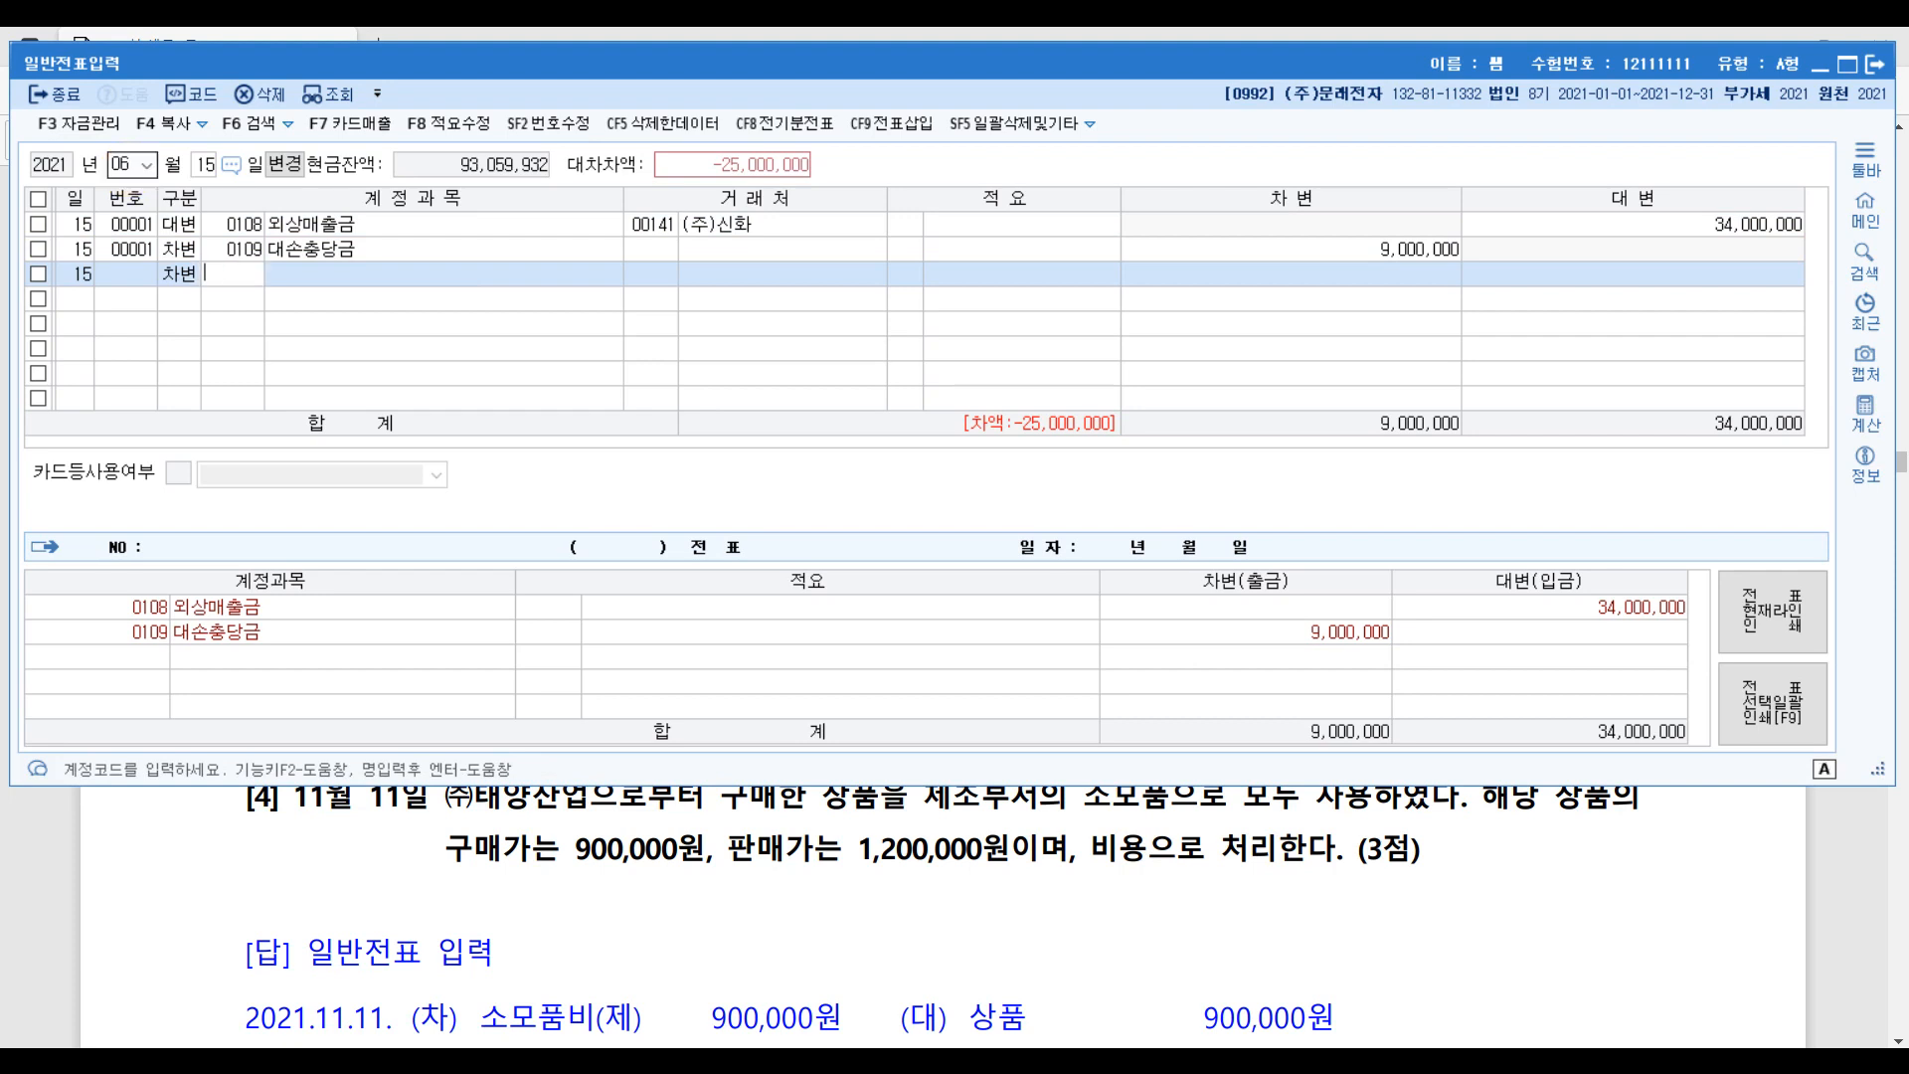
{"action": "type", "text": "대손"}
{"action": "key", "text": "Return"}
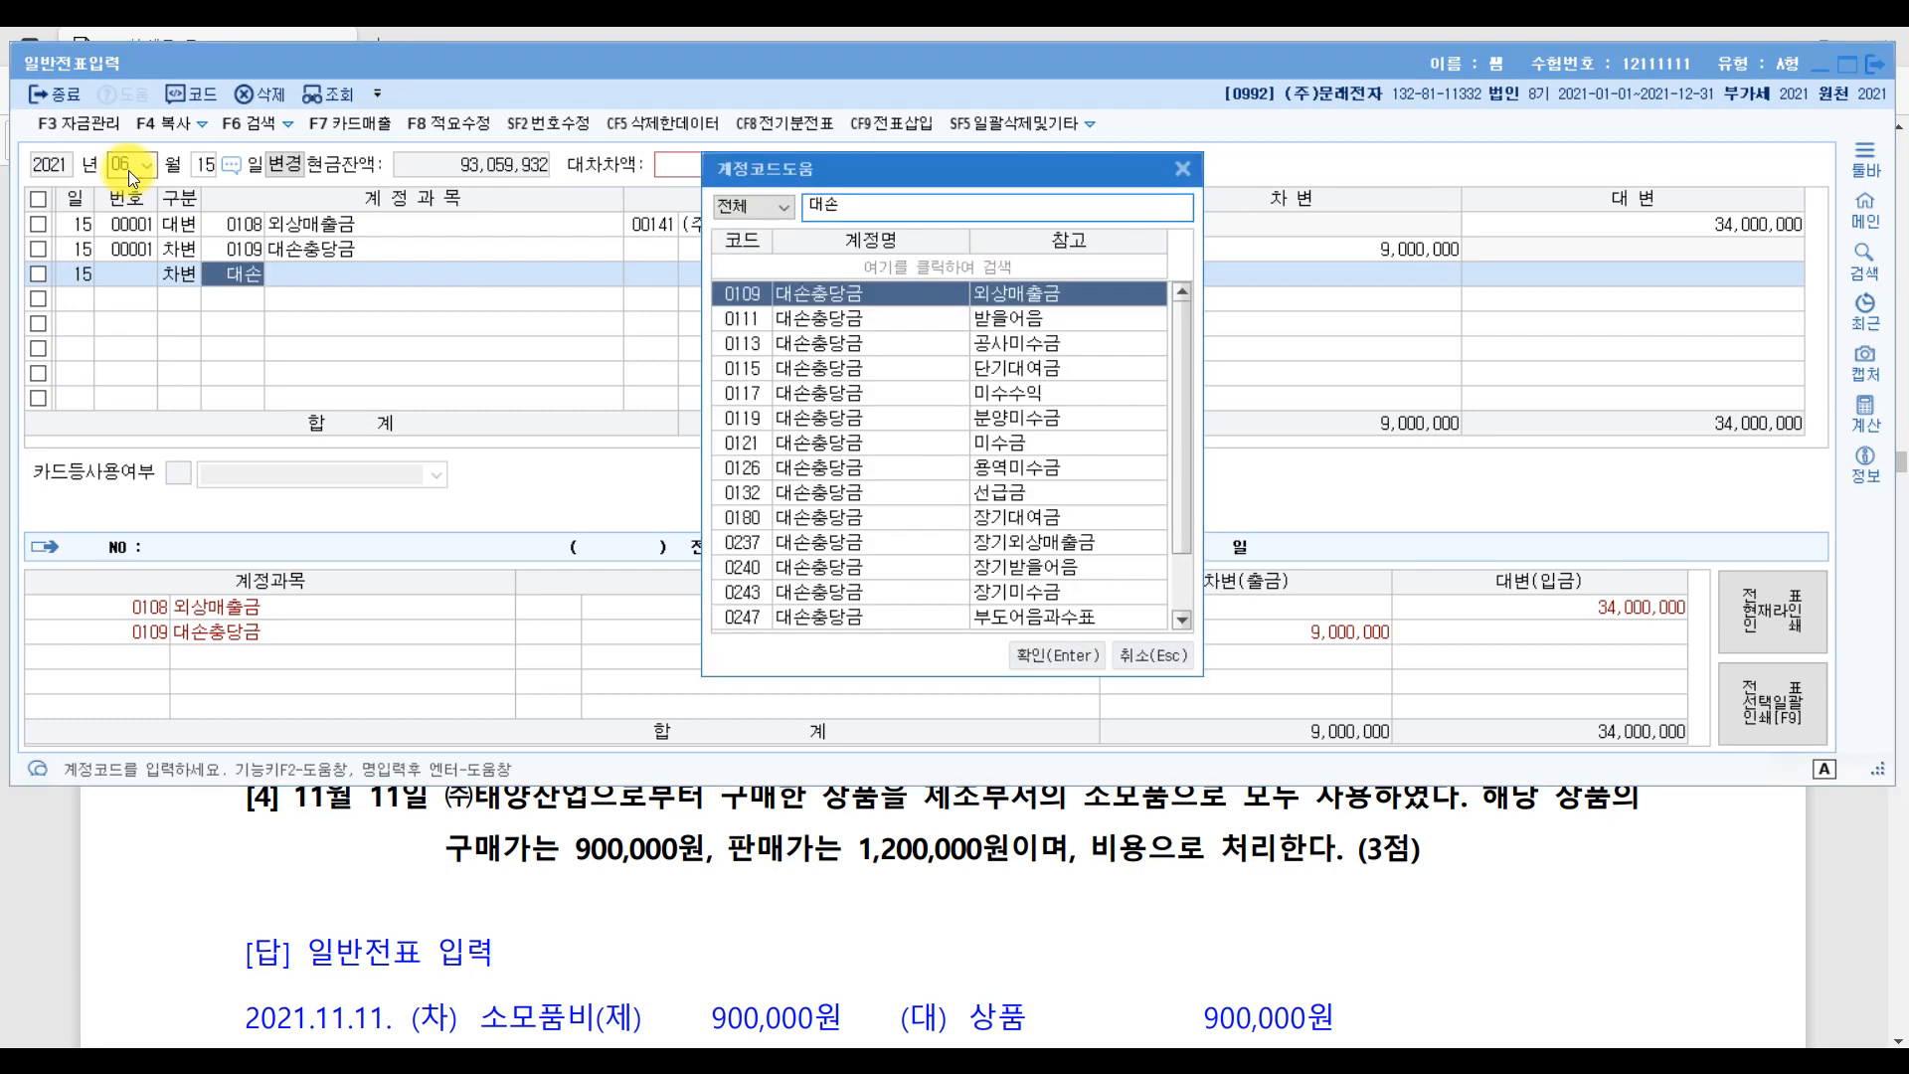
{"action": "type", "text": "상각"}
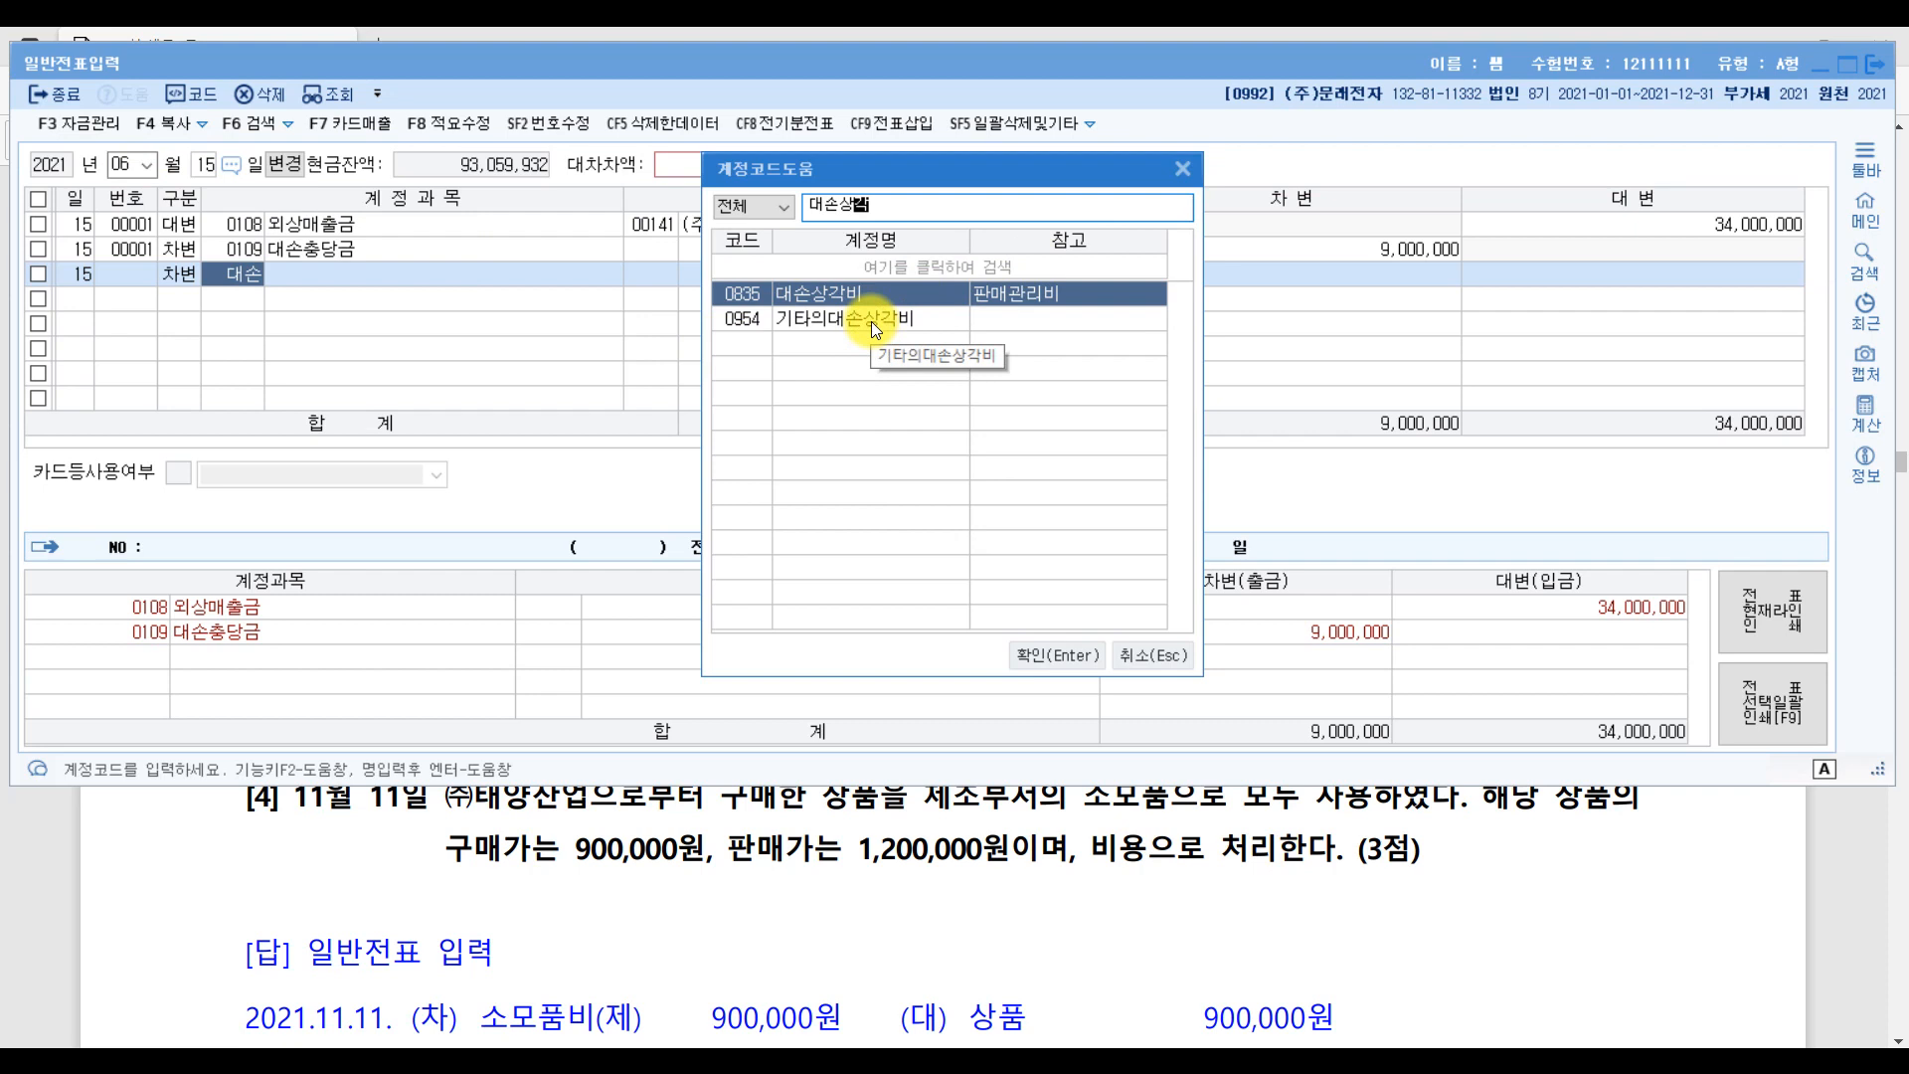
{"action": "key", "text": "Return"}
{"action": "key", "text": "Return"}
{"action": "key", "text": "Return"}
{"action": "key", "text": "Return"}
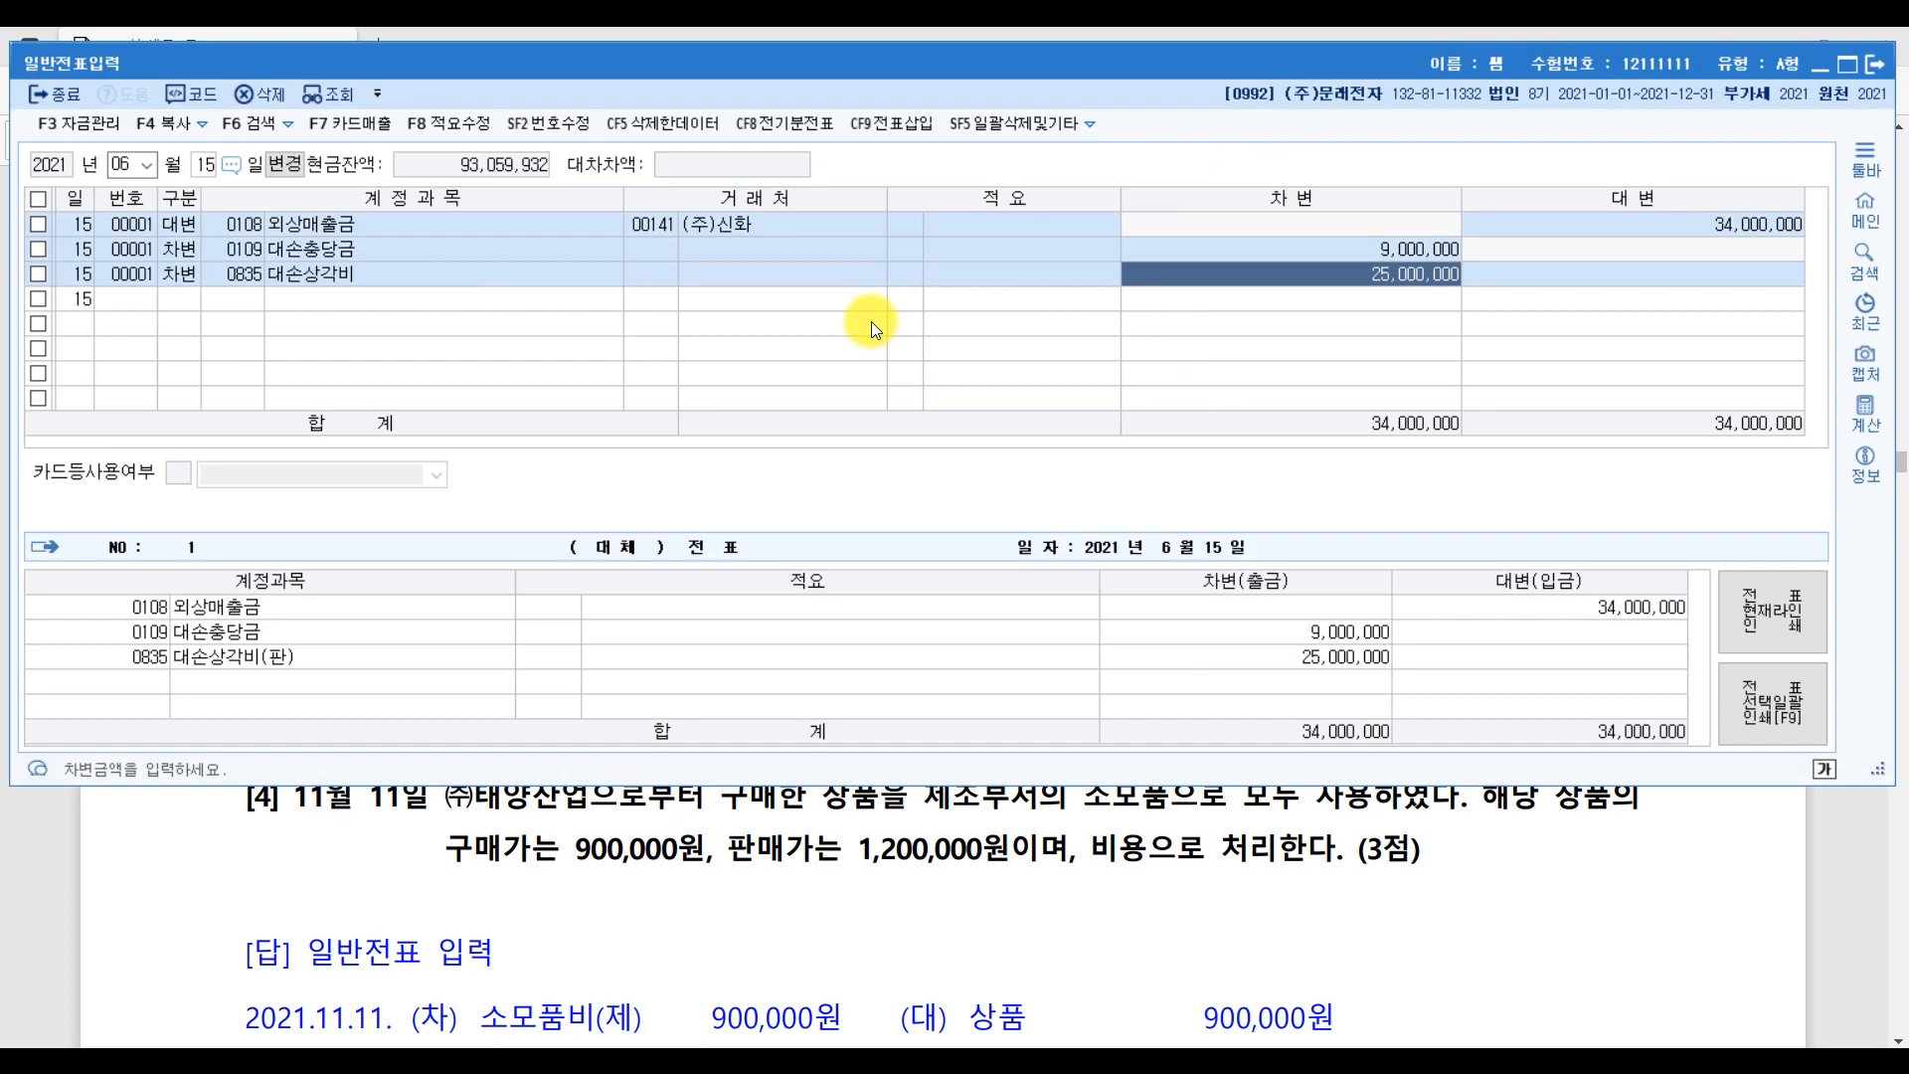
- Return to the PDF and, in question [4], underline the 구매가 and 판매가 phrases, handwriting "원가" and "시가" beneath them
{"action": "left_click", "coordinate": [1823, 873]}
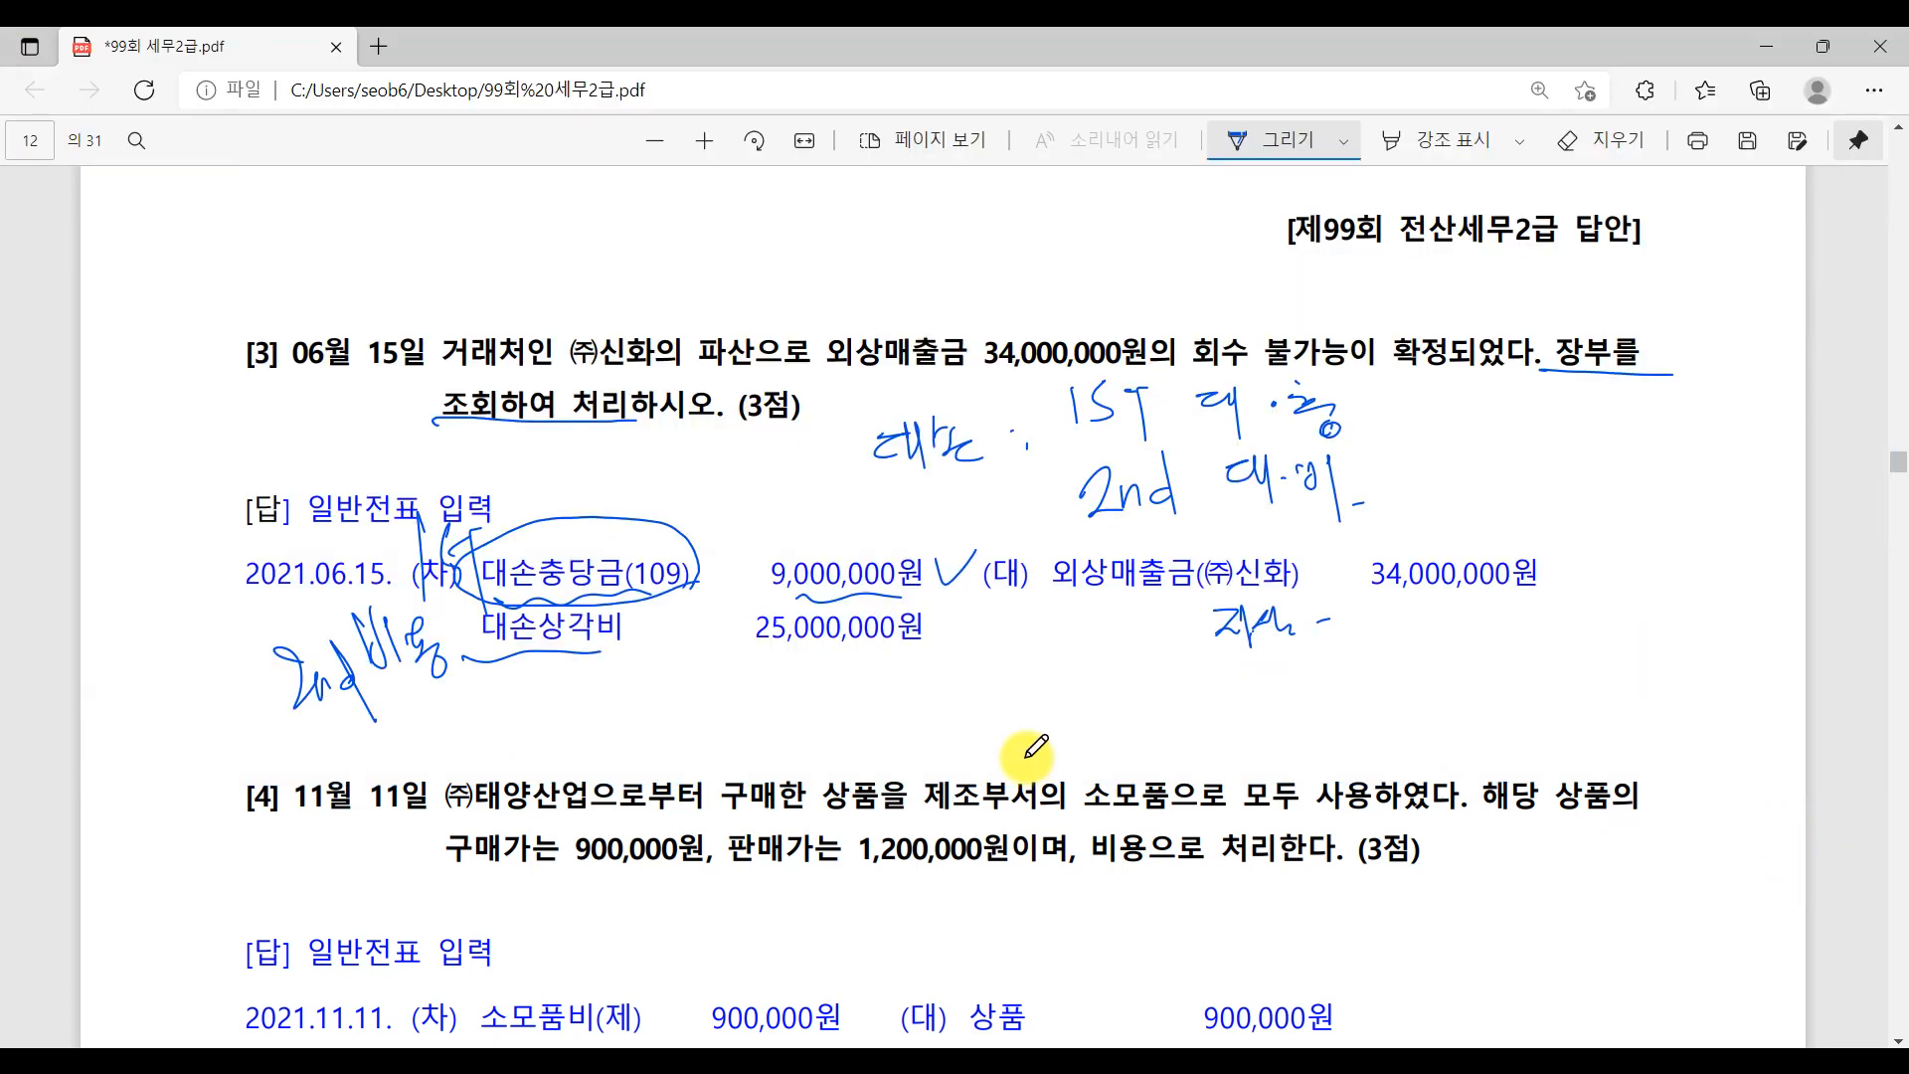
{"action": "scroll", "coordinate": [301, 796], "scroll_direction": "down", "scroll_amount": 1}
{"action": "scroll", "coordinate": [298, 788], "scroll_direction": "down", "scroll_amount": 4}
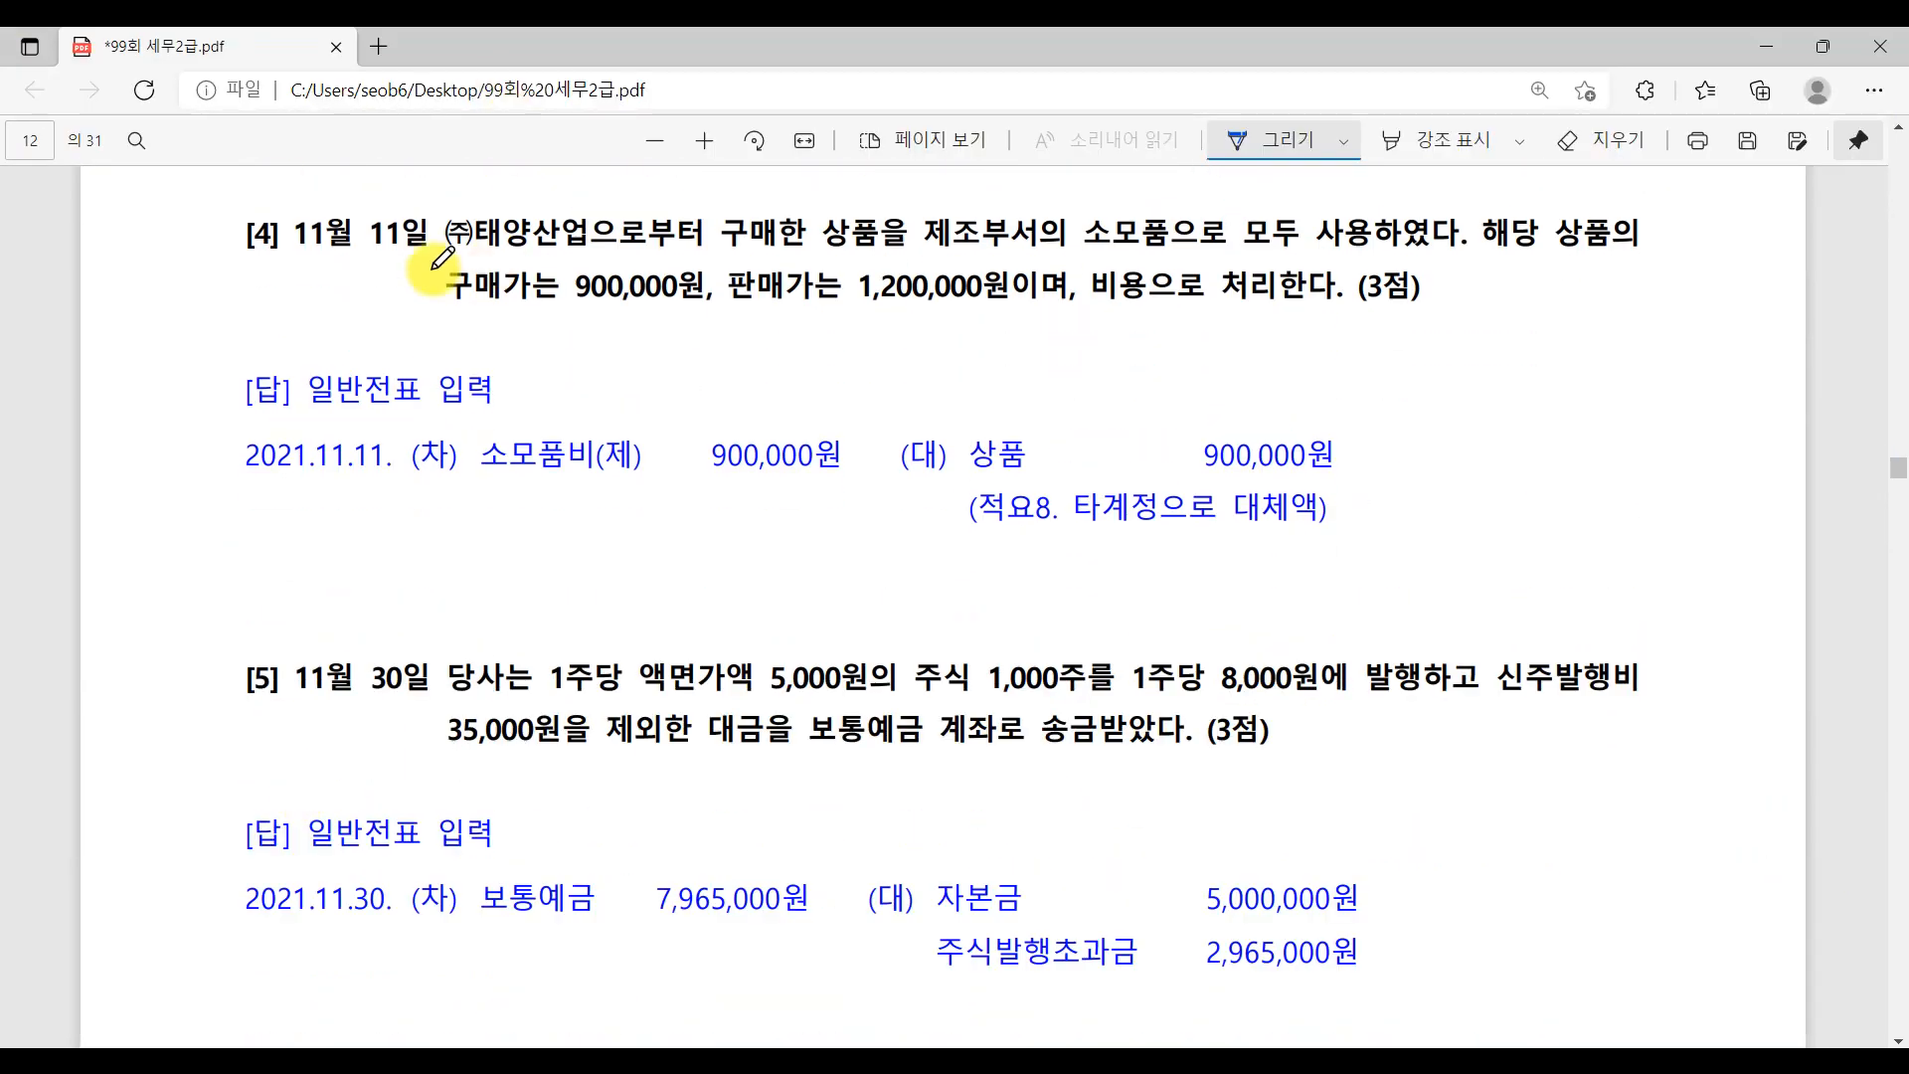
{"action": "left_click", "coordinate": [365, 222]}
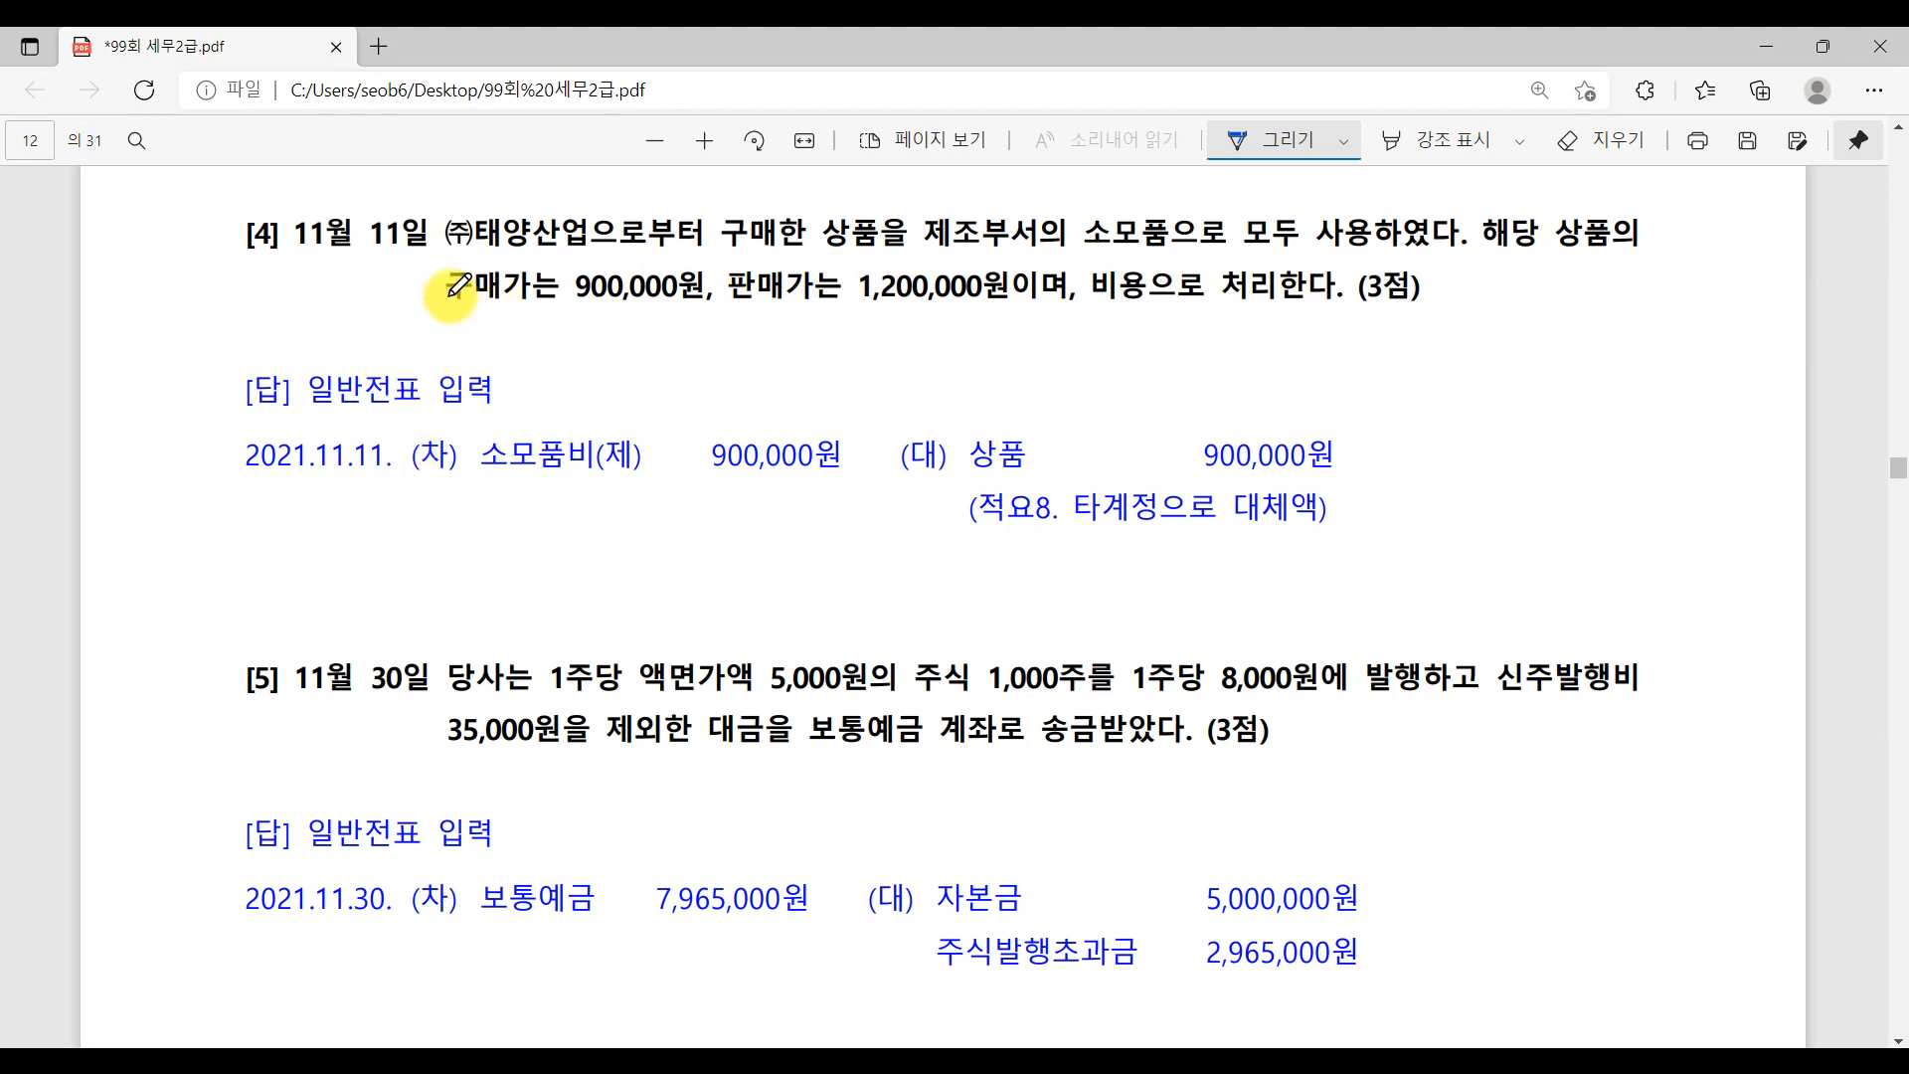
{"action": "left_click_drag", "start_coordinate": [412, 300], "coordinate": [713, 288]}
{"action": "mouse_move", "coordinate": [515, 326]}
{"action": "left_mouse_down"}
{"action": "mouse_move", "coordinate": [542, 348]}
{"action": "mouse_move", "coordinate": [620, 323]}
{"action": "left_mouse_up"}
{"action": "left_click_drag", "start_coordinate": [742, 298], "coordinate": [1006, 288]}
{"action": "mouse_move", "coordinate": [825, 318]}
{"action": "left_mouse_down"}
{"action": "mouse_move", "coordinate": [835, 350]}
{"action": "mouse_move", "coordinate": [932, 341]}
{"action": "left_mouse_up"}
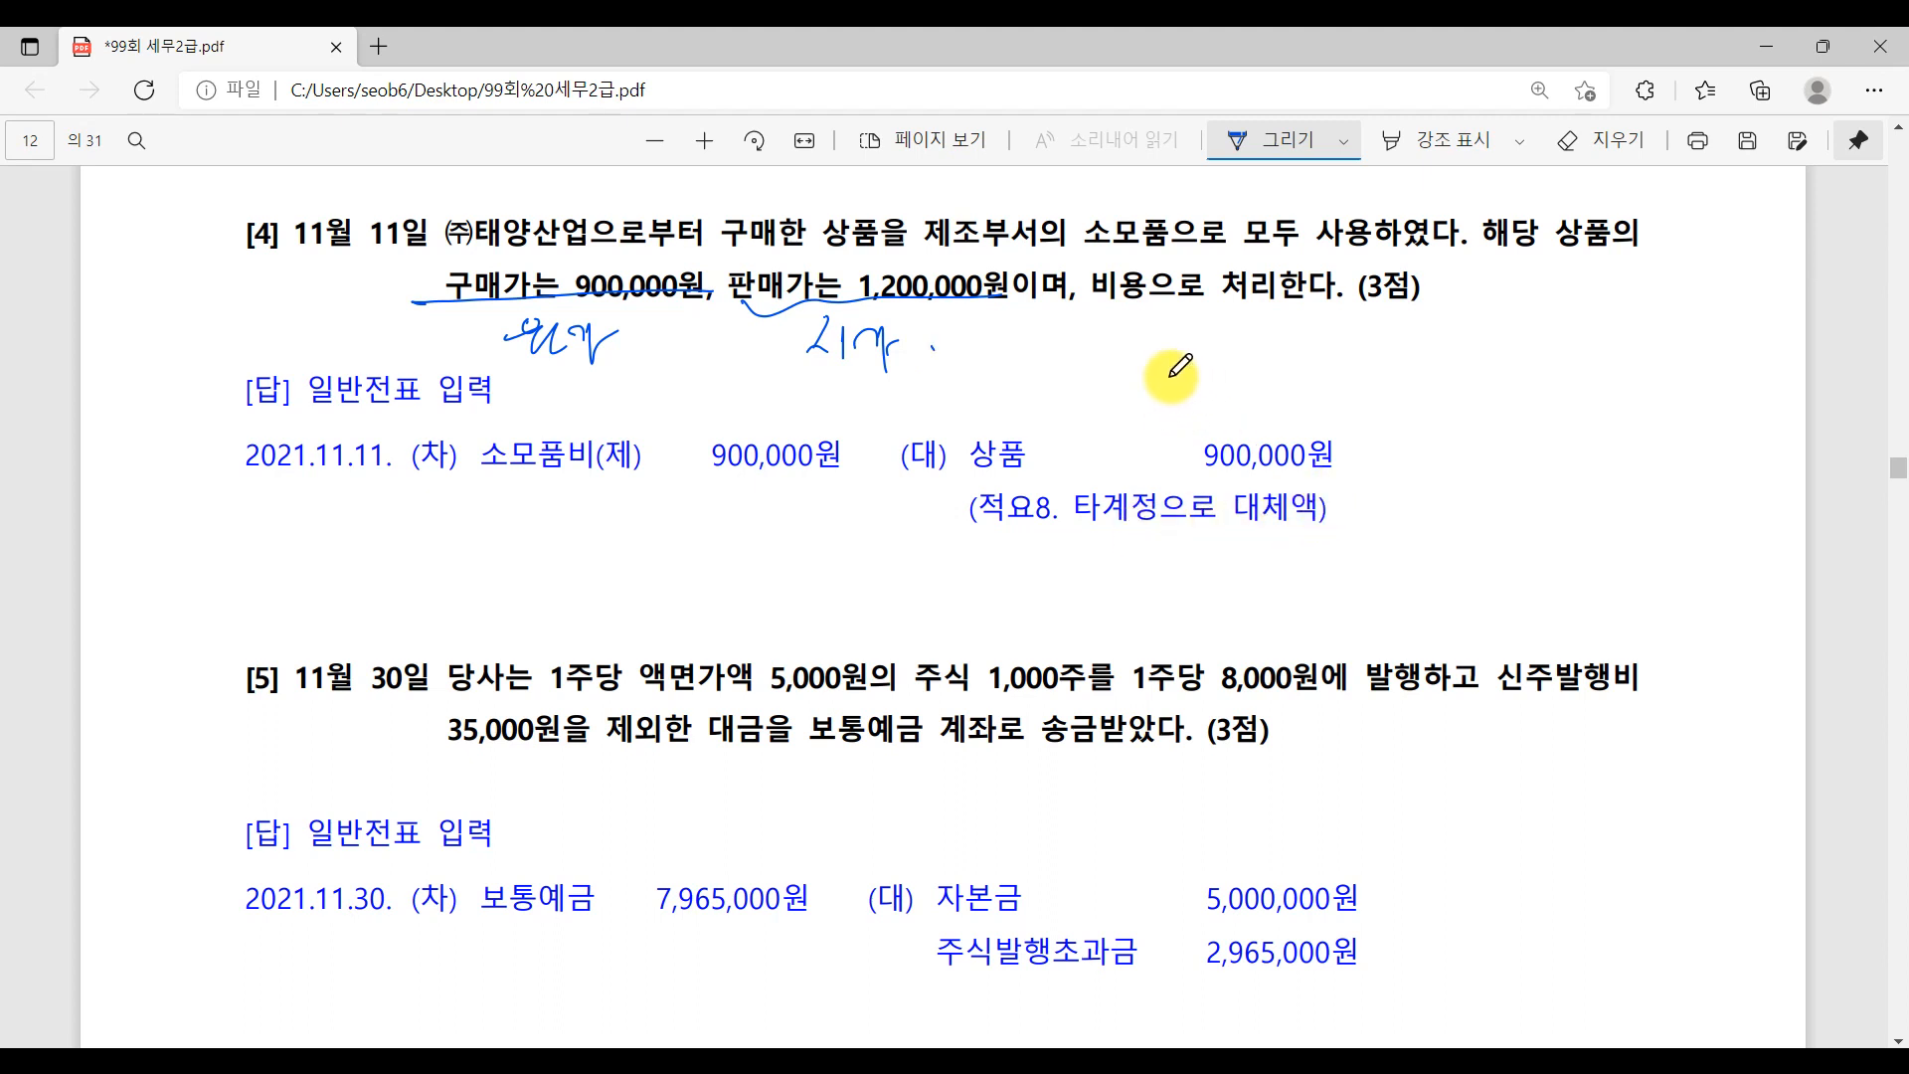
- Circle 비용으로 in question [4], then mark the answer's debit side with a circled 1 and underline 소모품비(제) and its 900,000원
{"action": "mouse_move", "coordinate": [1191, 320]}
{"action": "left_mouse_down"}
{"action": "mouse_move", "coordinate": [1203, 253]}
{"action": "mouse_move", "coordinate": [1183, 328]}
{"action": "left_mouse_up"}
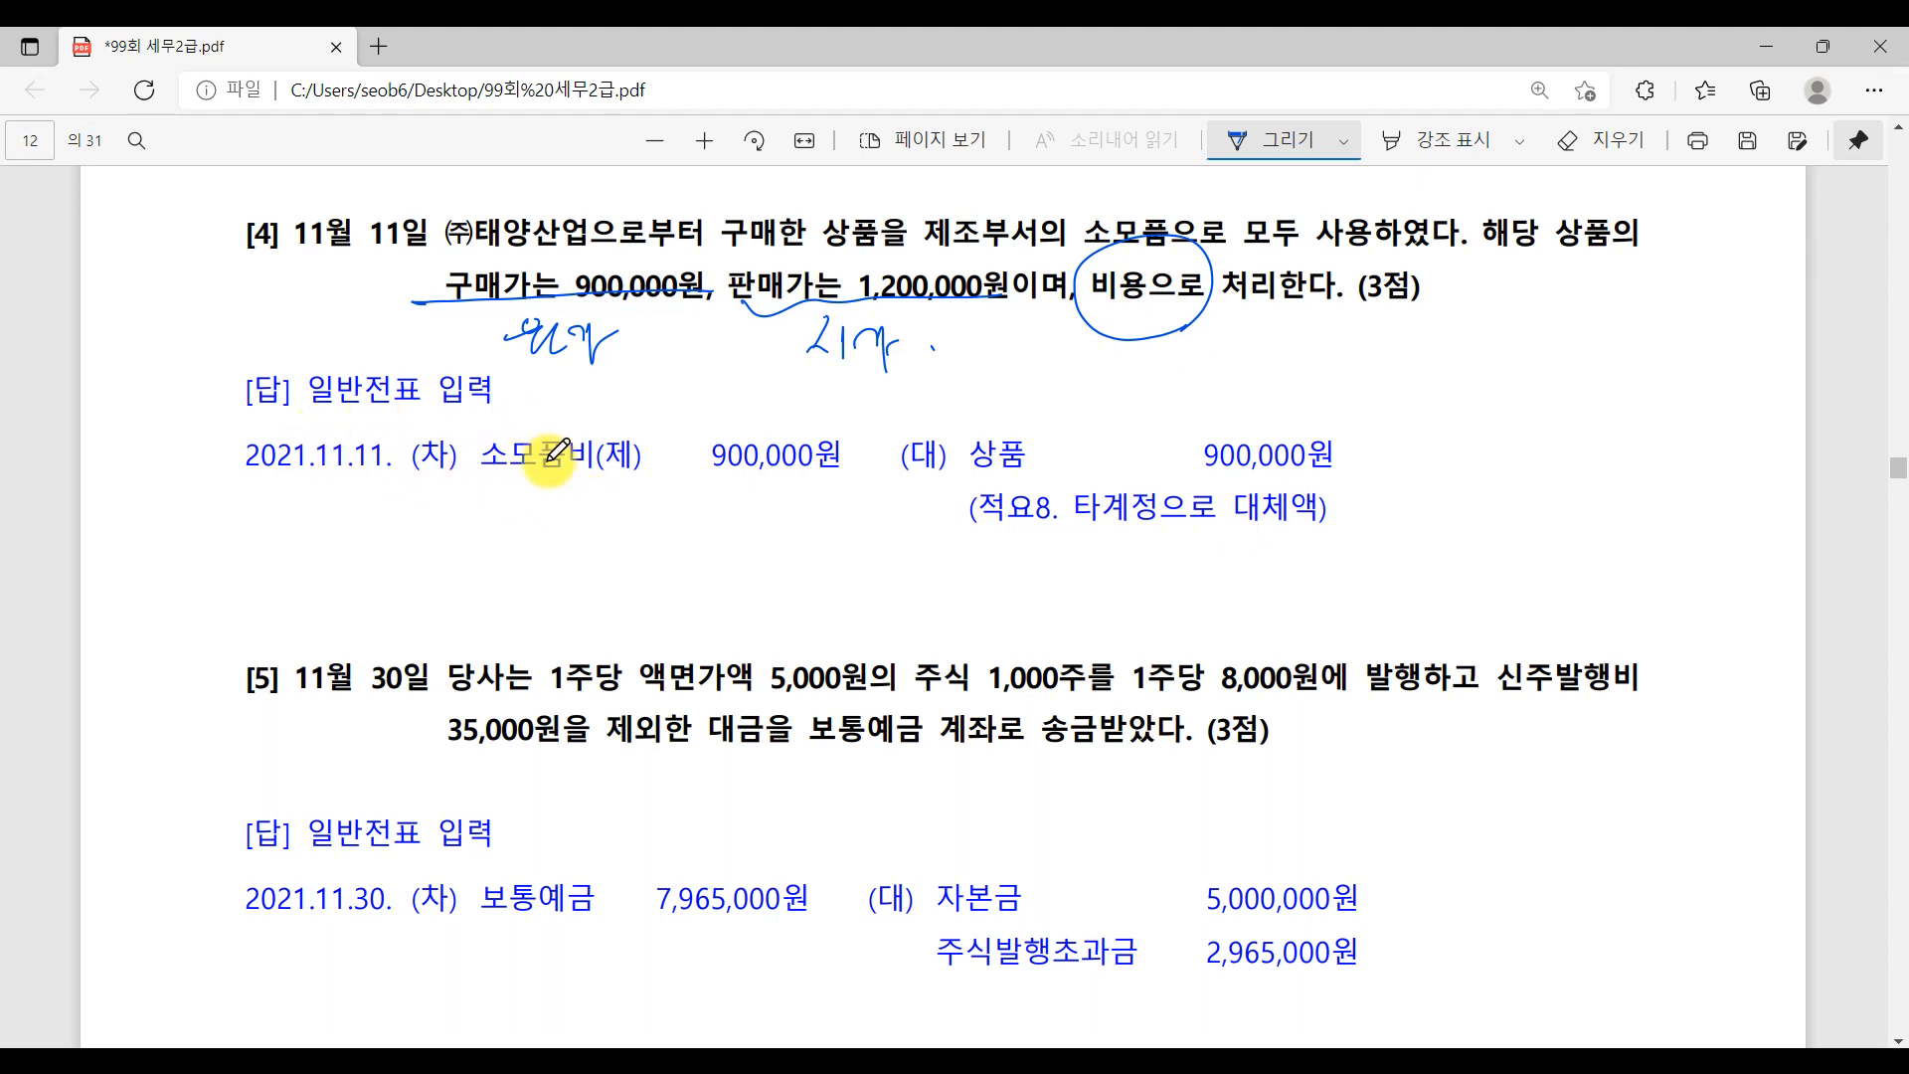
{"action": "mouse_move", "coordinate": [398, 411]}
{"action": "left_mouse_down"}
{"action": "mouse_move", "coordinate": [398, 437]}
{"action": "mouse_move", "coordinate": [520, 490]}
{"action": "mouse_move", "coordinate": [695, 488]}
{"action": "left_mouse_up"}
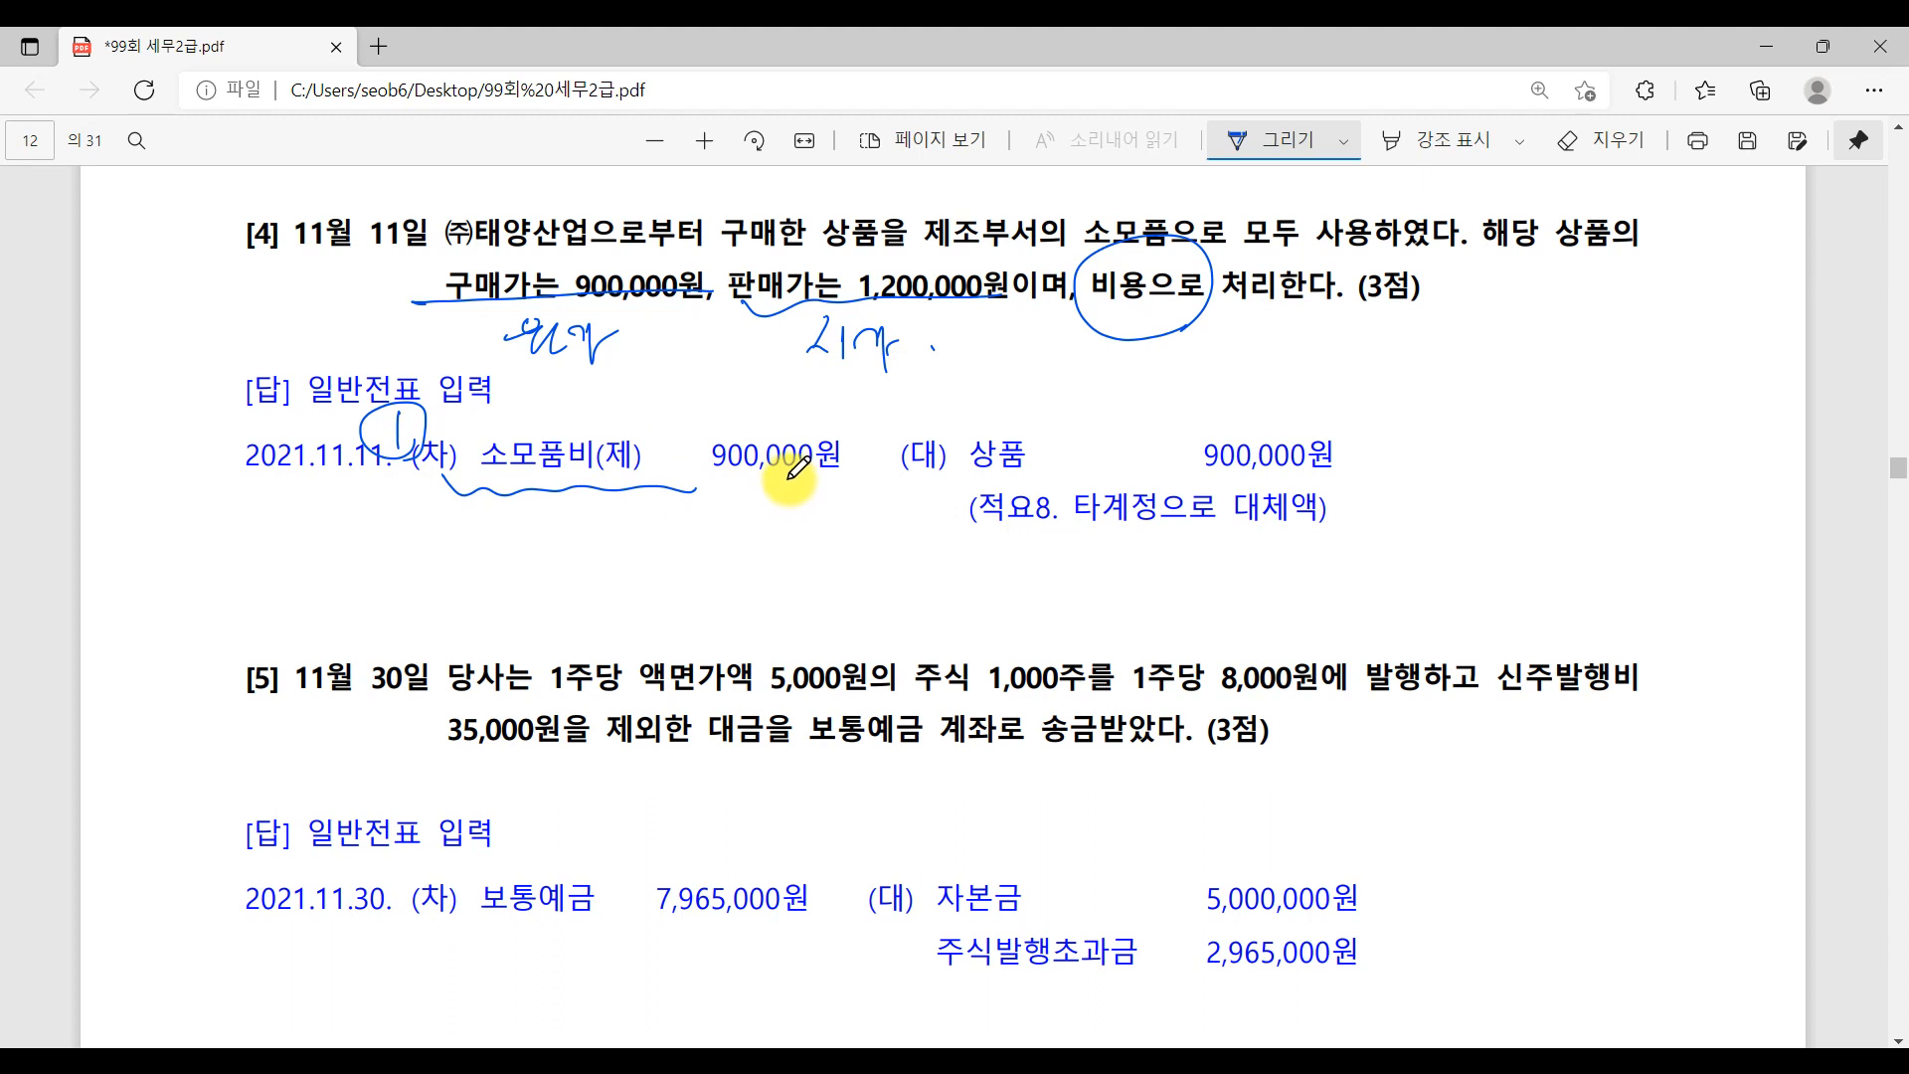
{"action": "left_click_drag", "start_coordinate": [700, 482], "coordinate": [845, 494]}
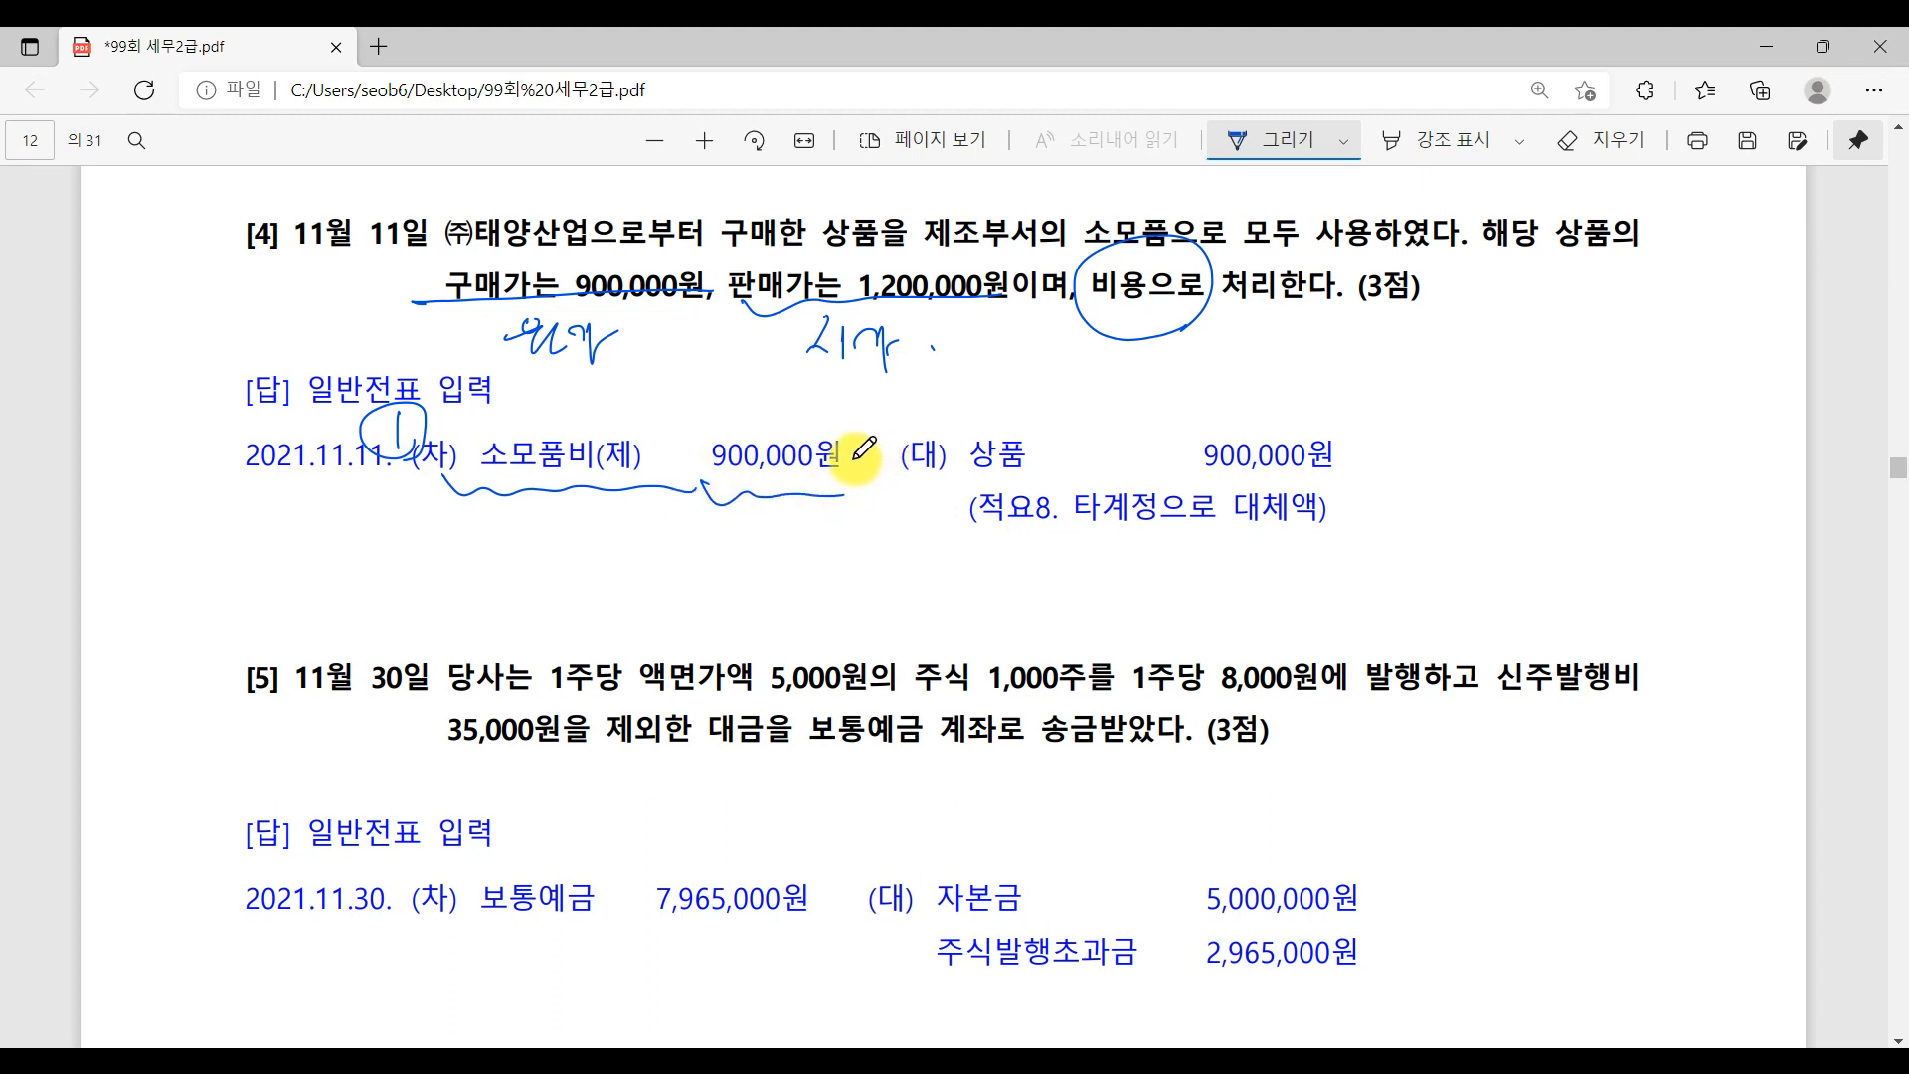
- Circle 상품 in question [4], mark the answer's credit side with a circled 2 and underline (적요8. 타계정으로 대체액)
{"action": "mouse_move", "coordinate": [874, 255]}
{"action": "left_mouse_down"}
{"action": "mouse_move", "coordinate": [831, 179]}
{"action": "mouse_move", "coordinate": [897, 243]}
{"action": "left_mouse_up"}
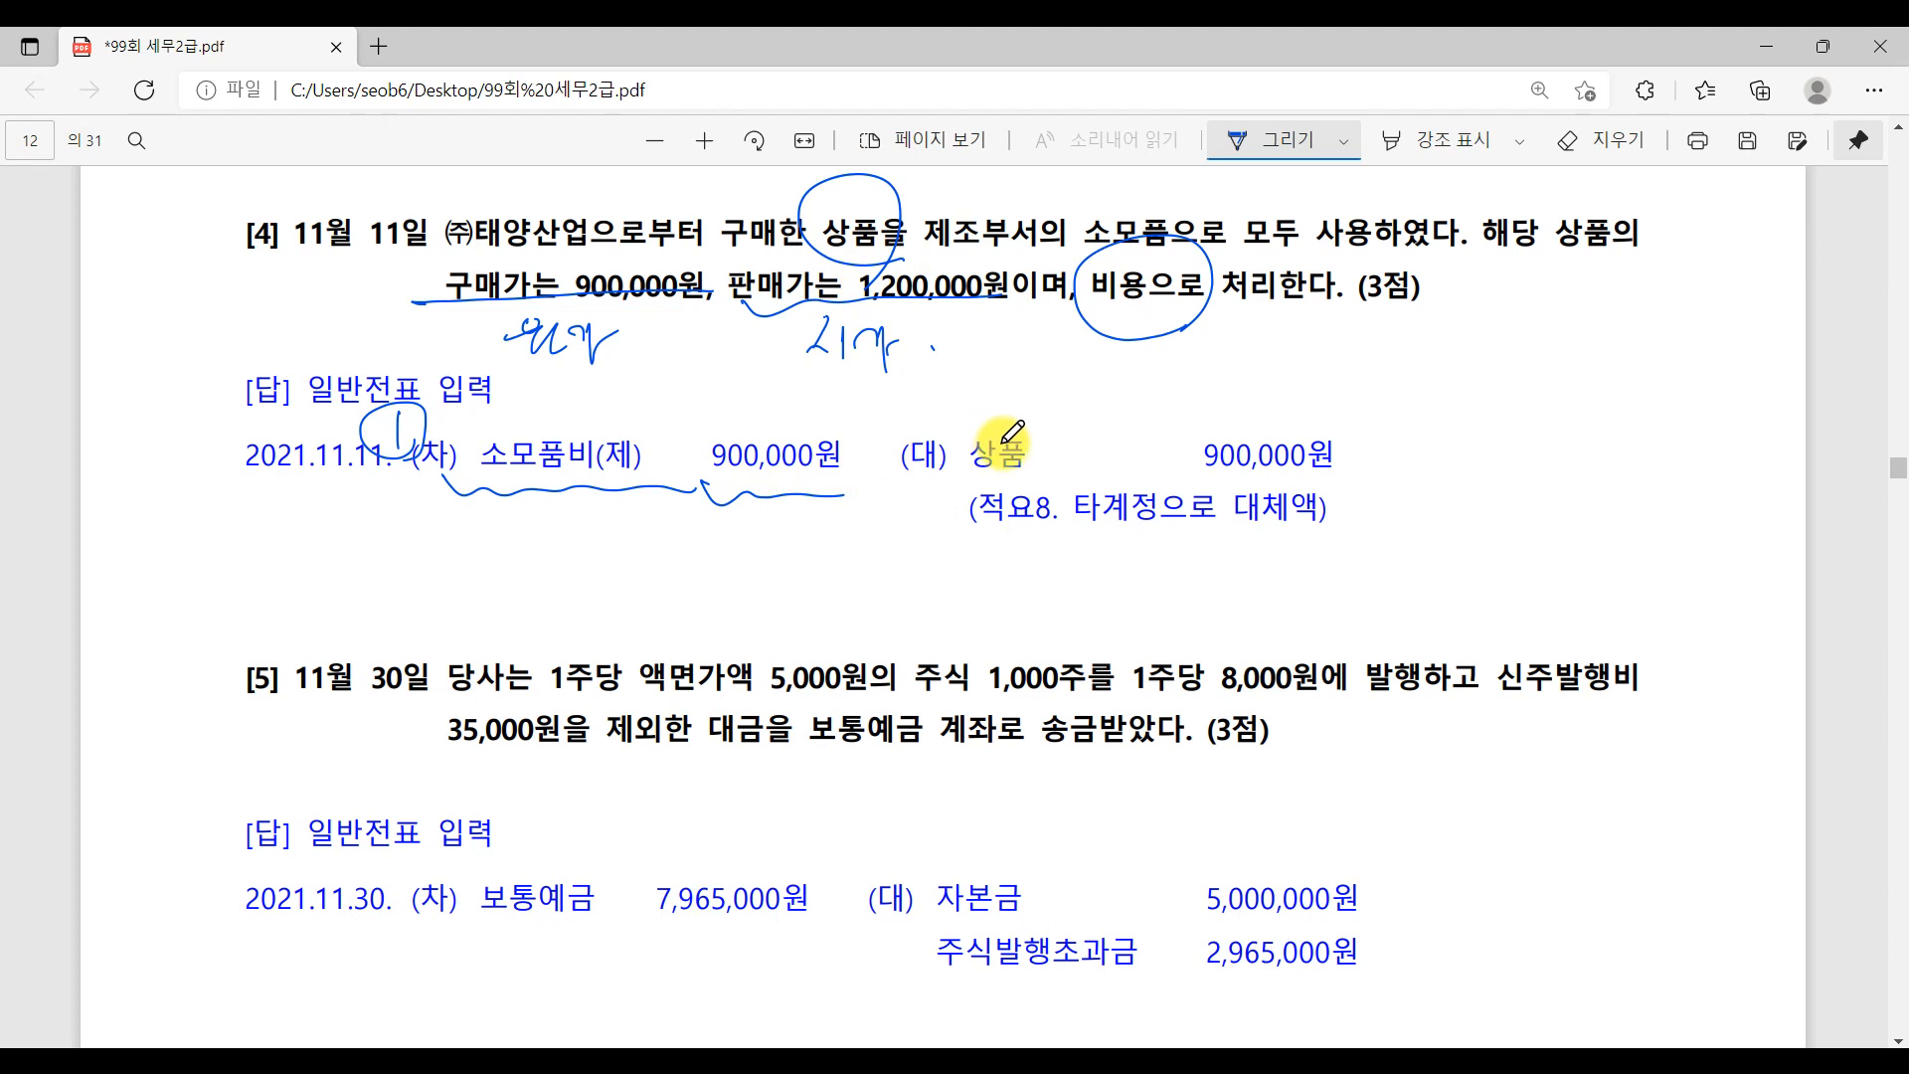
{"action": "left_click", "coordinate": [1382, 460]}
{"action": "mouse_move", "coordinate": [1344, 418]}
{"action": "left_mouse_down"}
{"action": "mouse_move", "coordinate": [1379, 437]}
{"action": "mouse_move", "coordinate": [1337, 449]}
{"action": "mouse_move", "coordinate": [1397, 459]}
{"action": "left_mouse_up"}
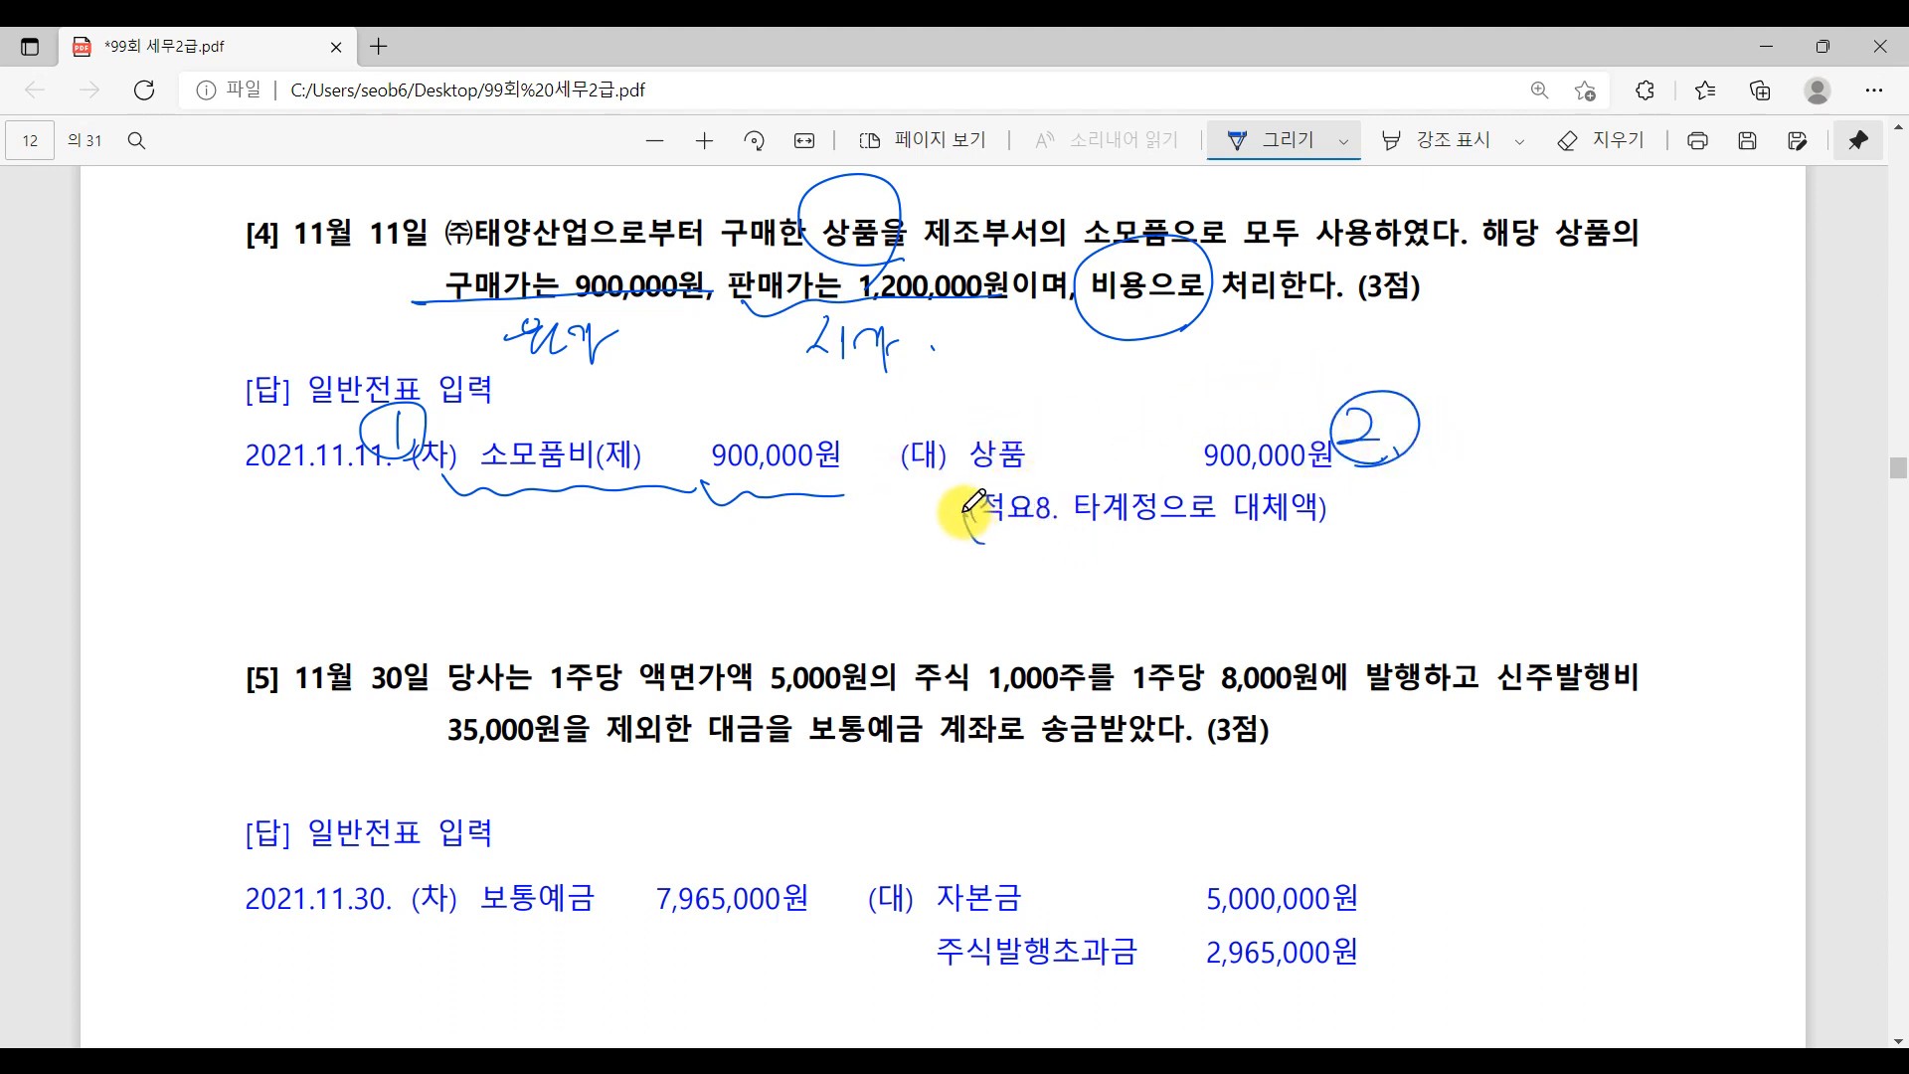
{"action": "mouse_move", "coordinate": [966, 513]}
{"action": "left_mouse_down"}
{"action": "mouse_move", "coordinate": [1040, 535]}
{"action": "mouse_move", "coordinate": [1355, 545]}
{"action": "left_mouse_up"}
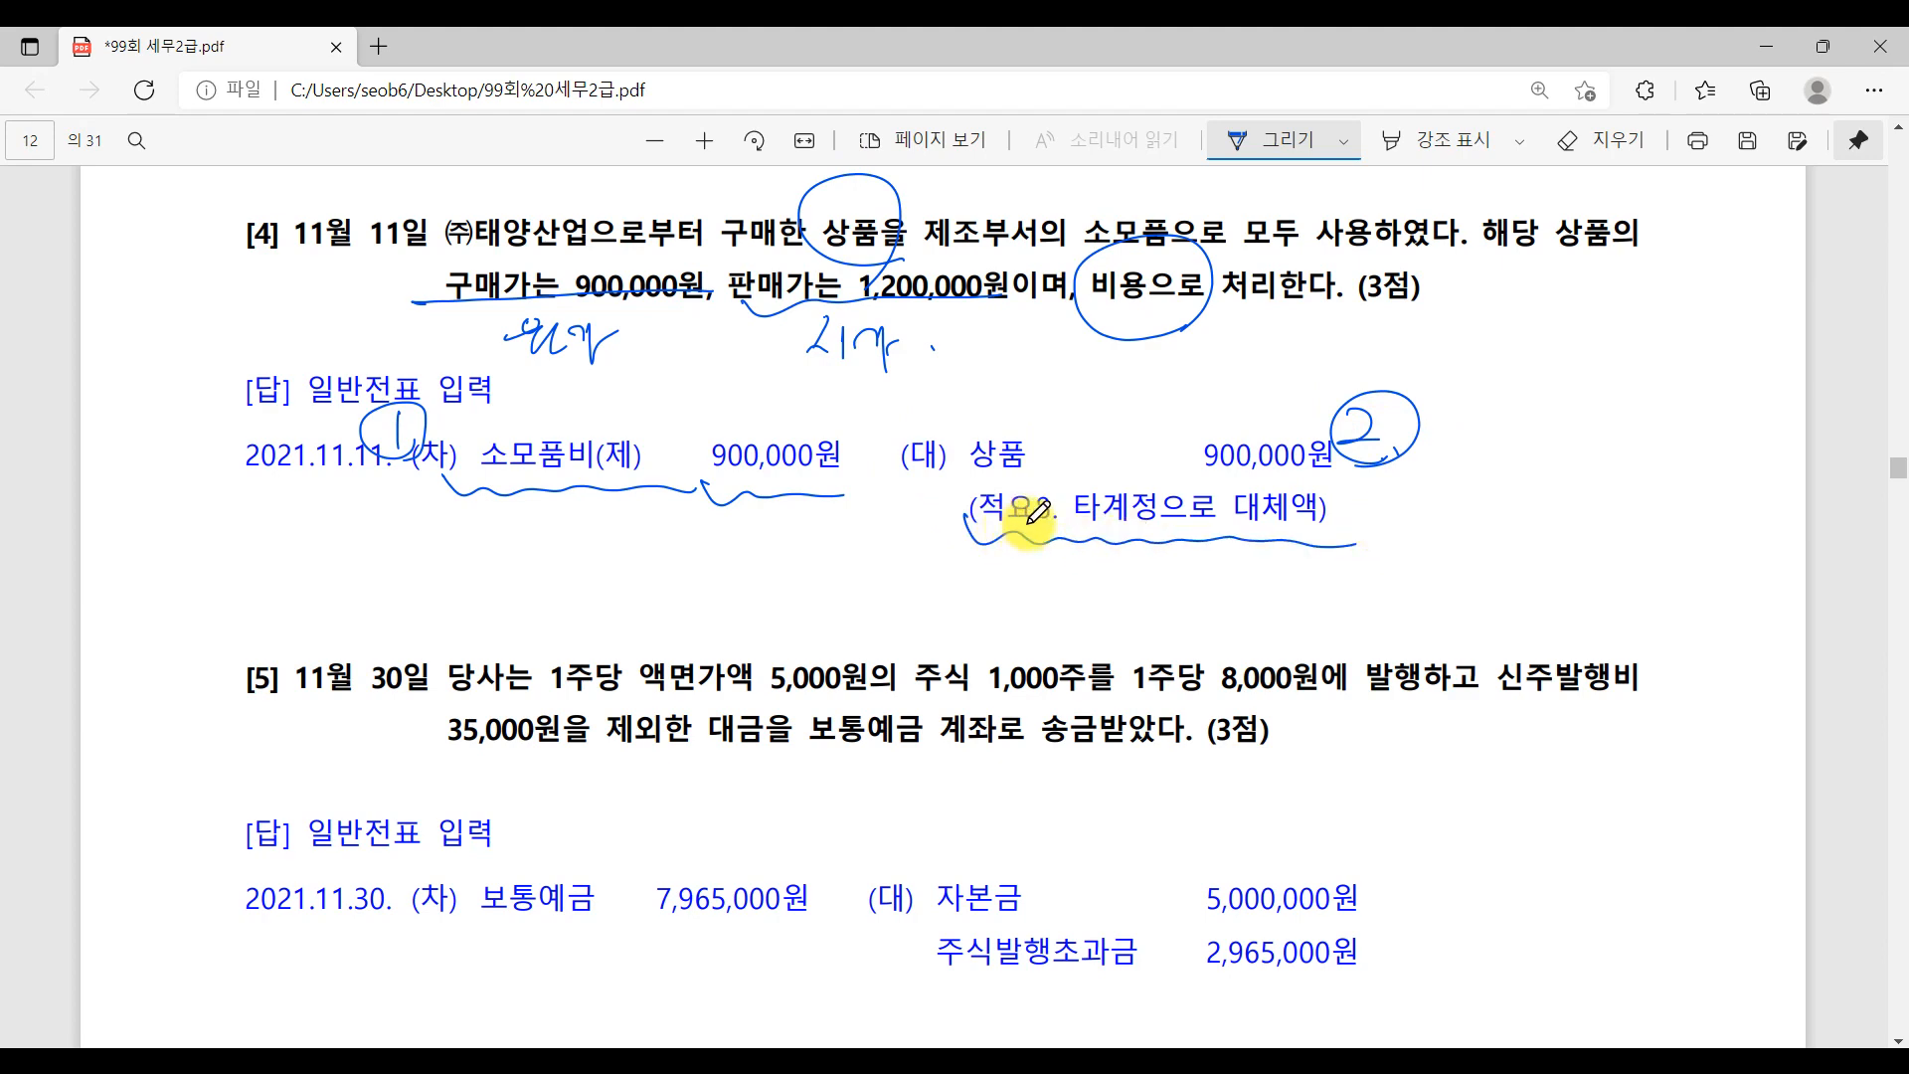
- Switch back to 일반전표입력 and set the voucher date to 2021년 11월 11일
{"action": "key", "text": "alt+Tab"}
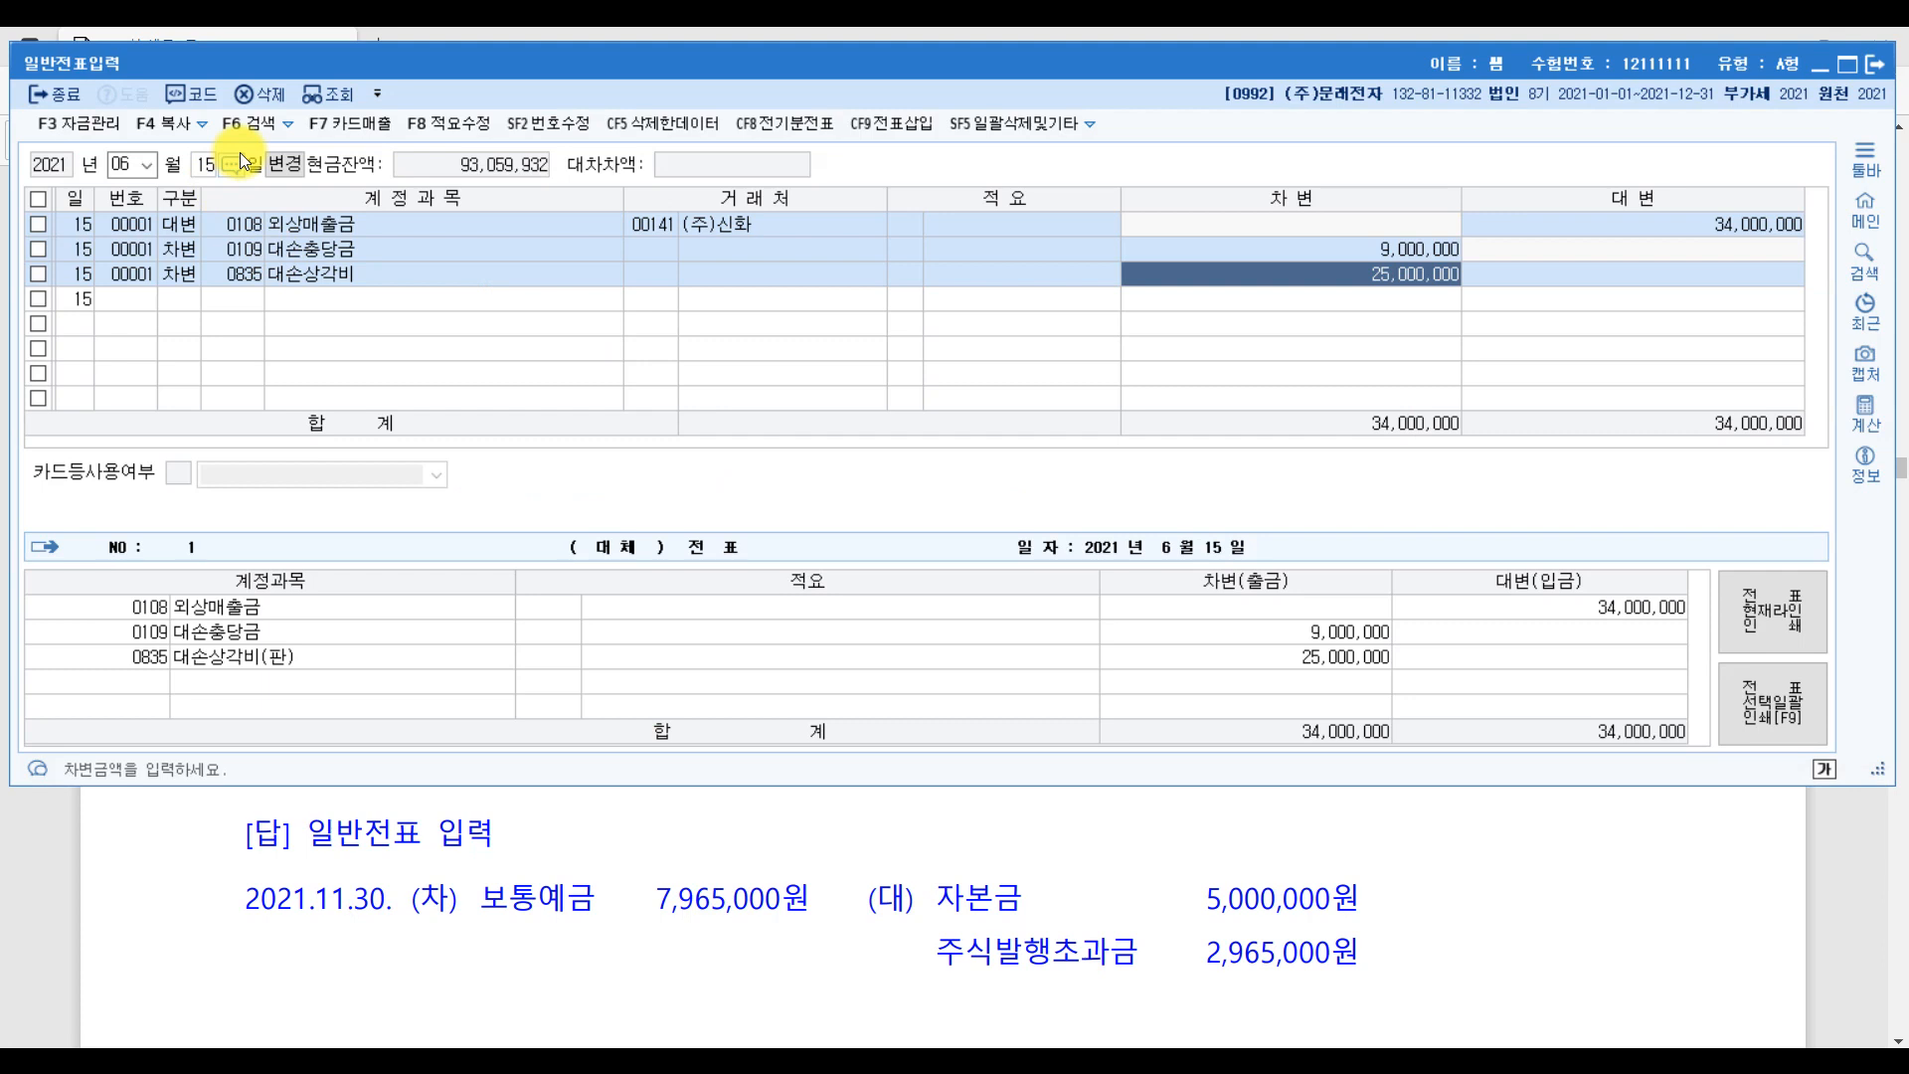
{"action": "key", "text": "Escape"}
{"action": "key", "text": "Escape"}
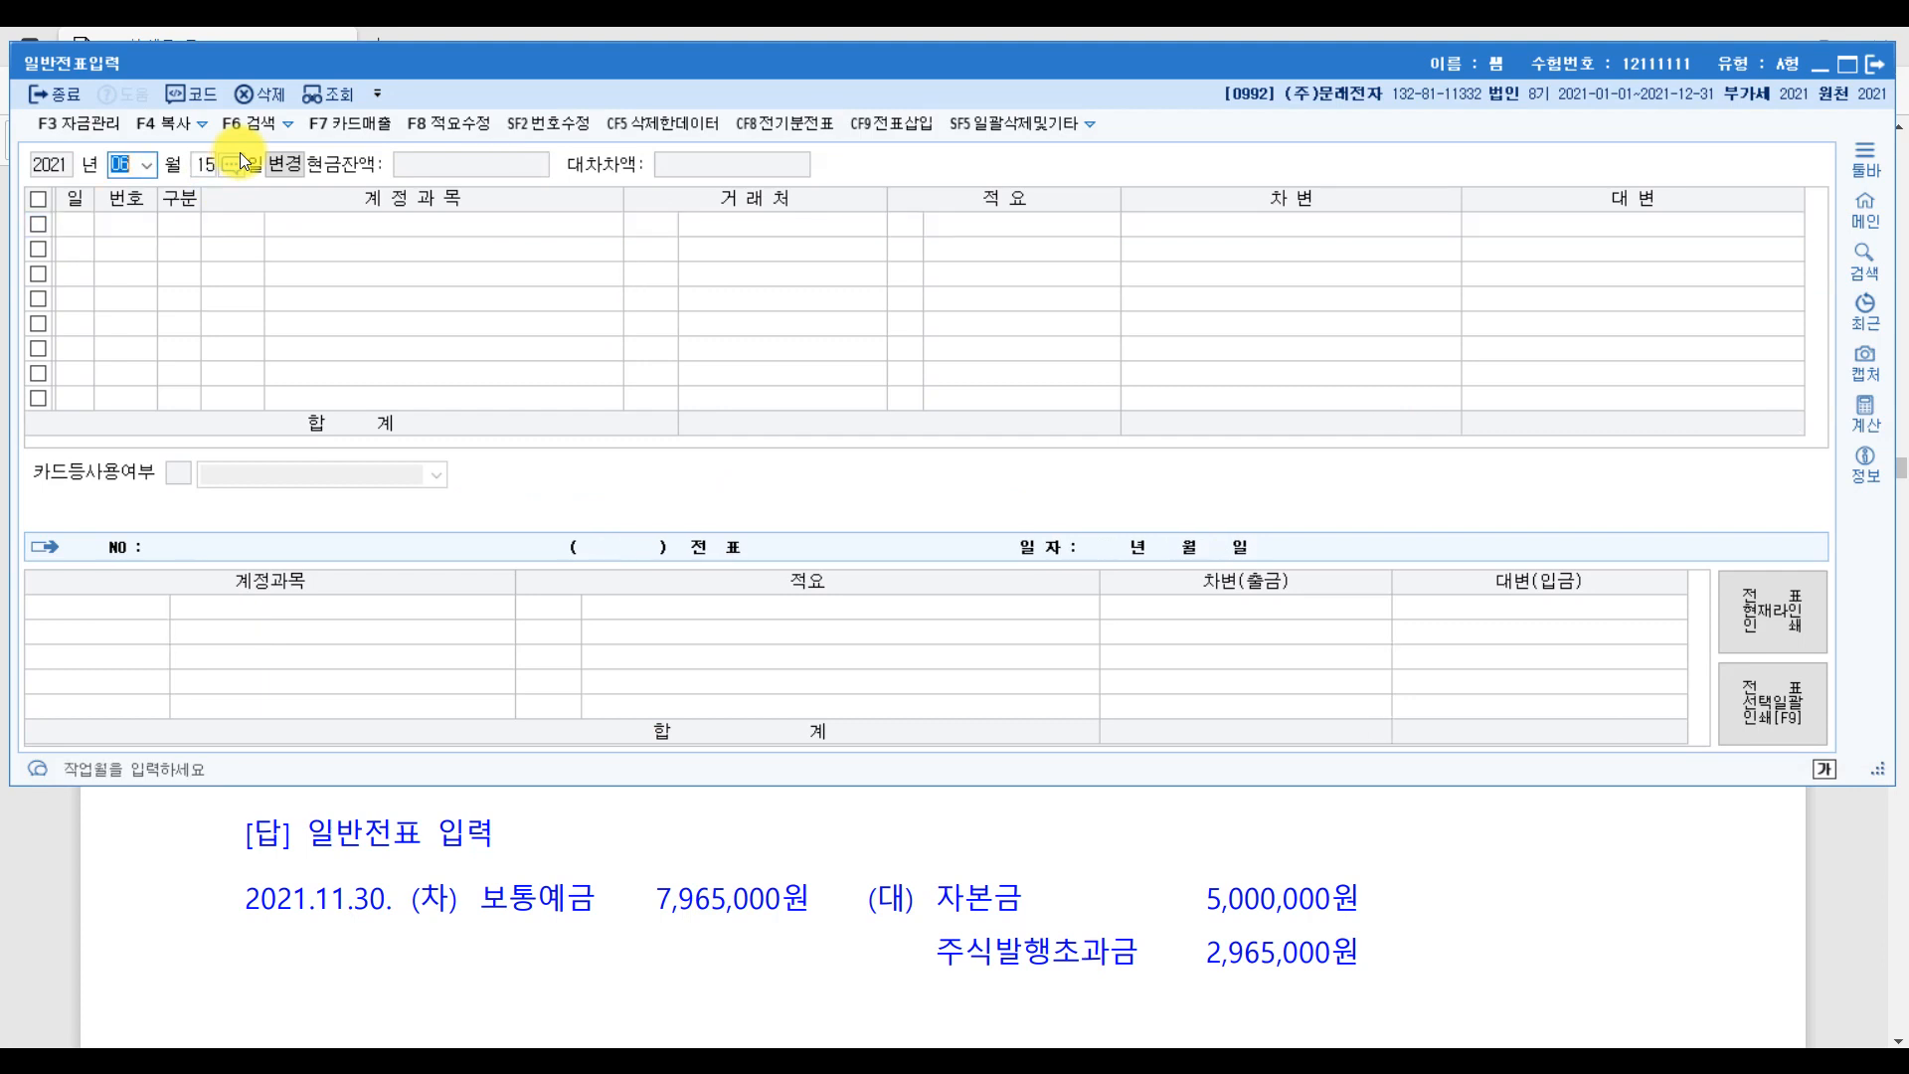
{"action": "type", "text": "11"}
{"action": "key", "text": "Return"}
{"action": "key", "text": "Escape"}
{"action": "type", "text": "11"}
{"action": "key", "text": "Return"}
- Enter a 차변 line for 0530 소모품비 (제조원가) with an amount of 900,000
{"action": "type", "text": "3"}
{"action": "key", "text": "Return"}
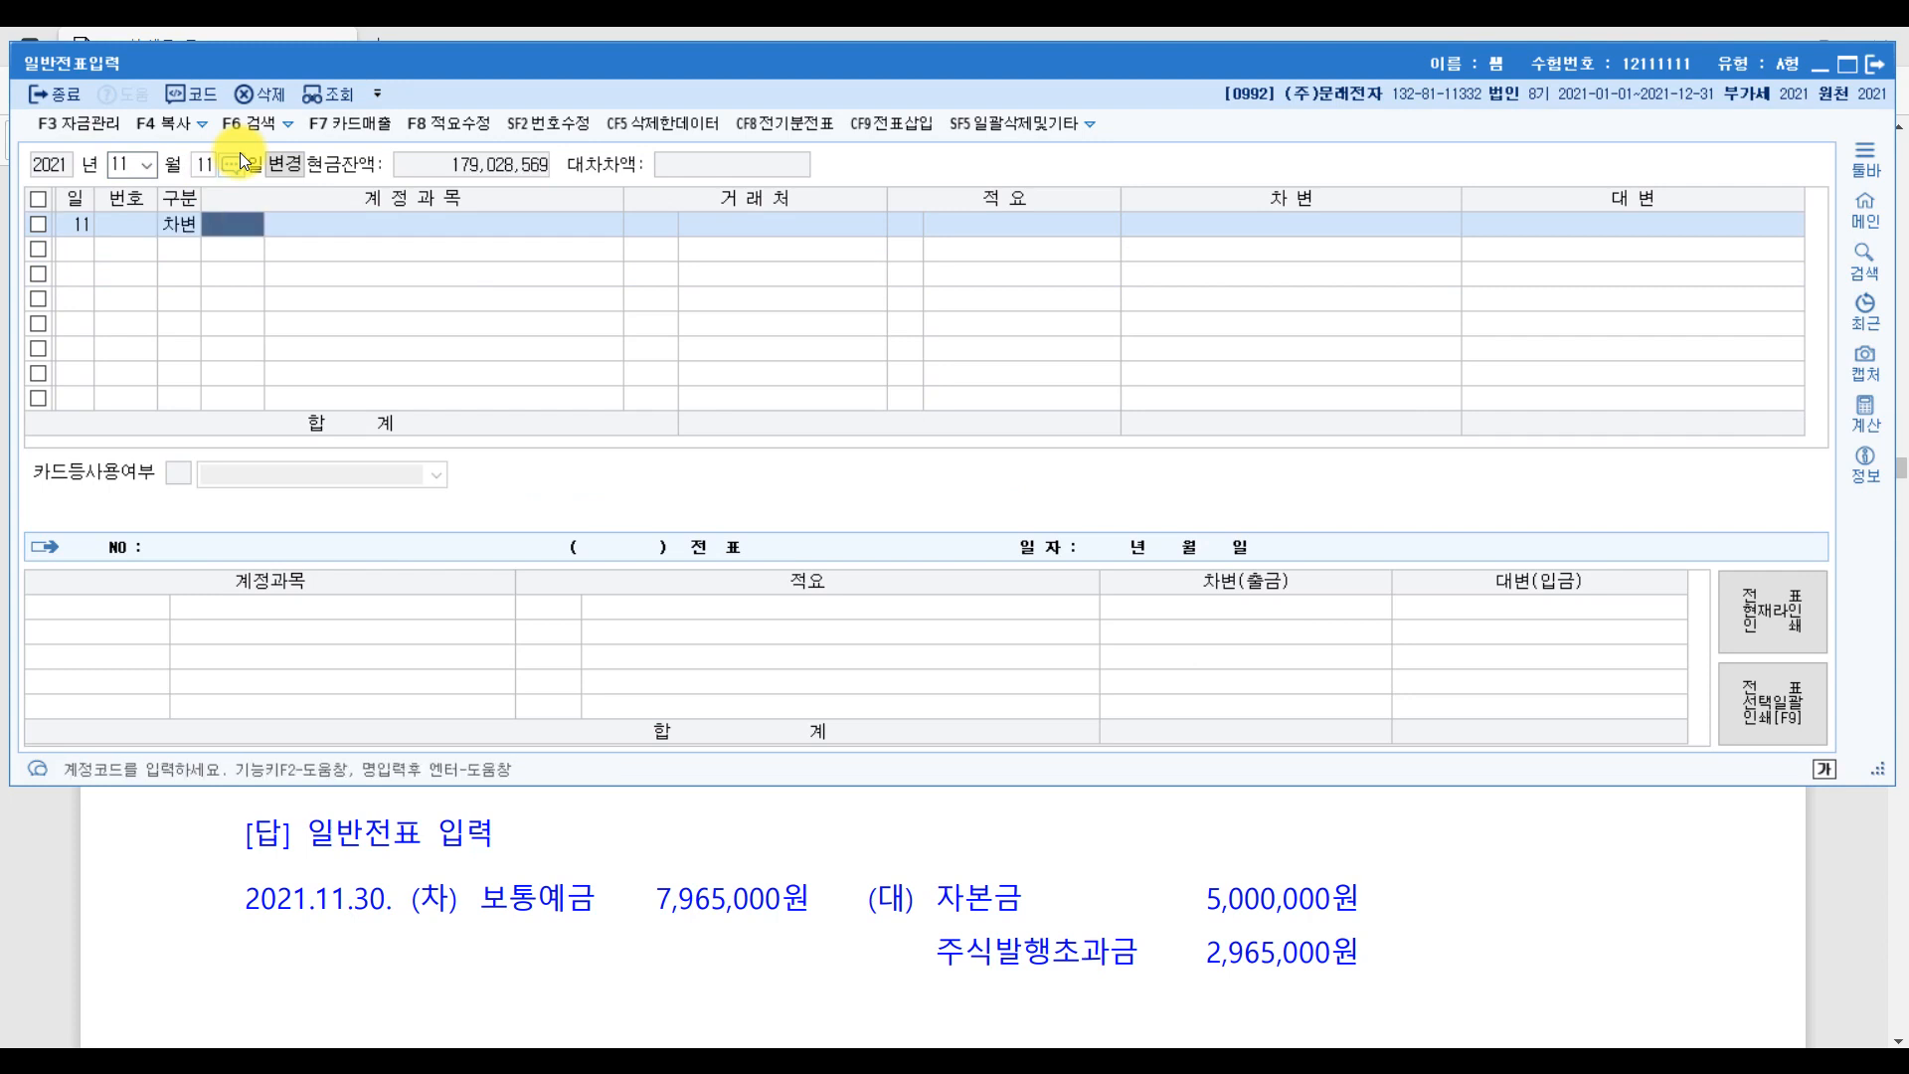
{"action": "type", "text": "소모"}
{"action": "key", "text": "Return"}
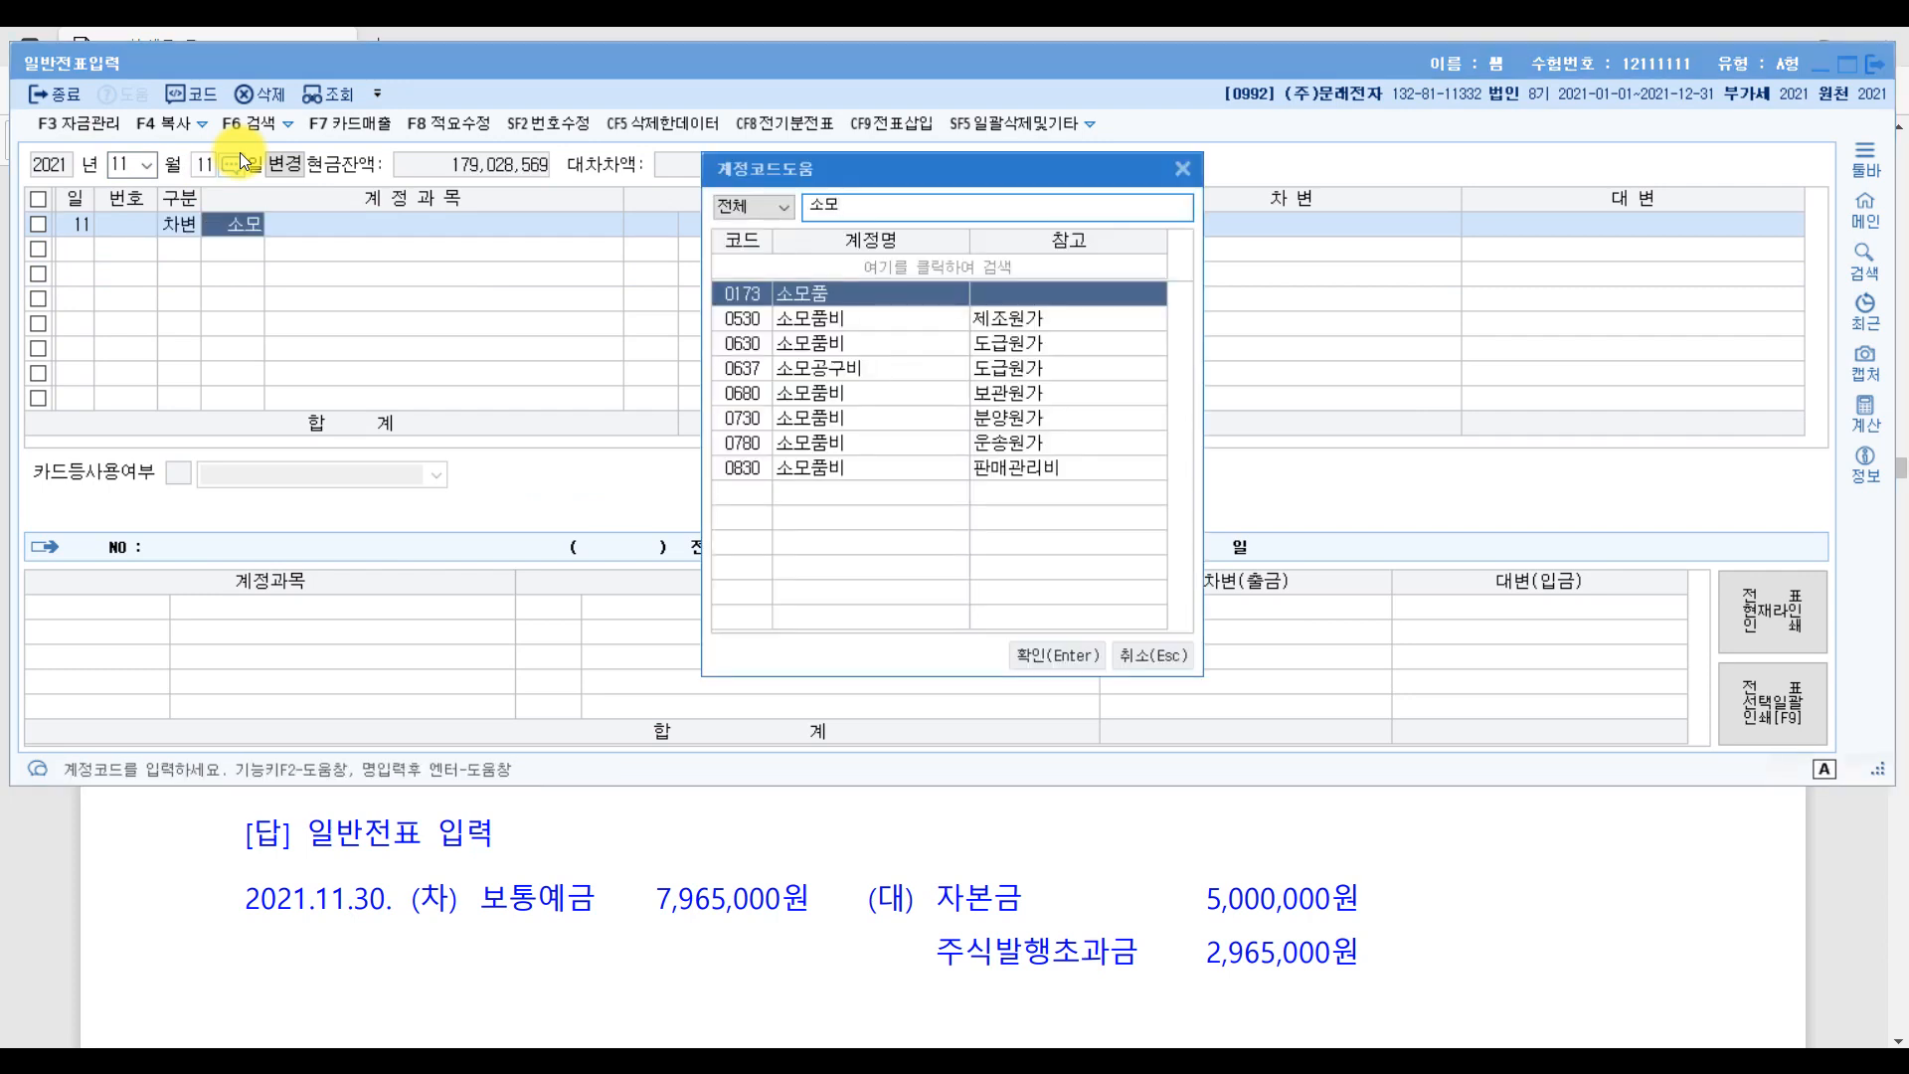
{"action": "key", "text": "Down"}
{"action": "key", "text": "Return"}
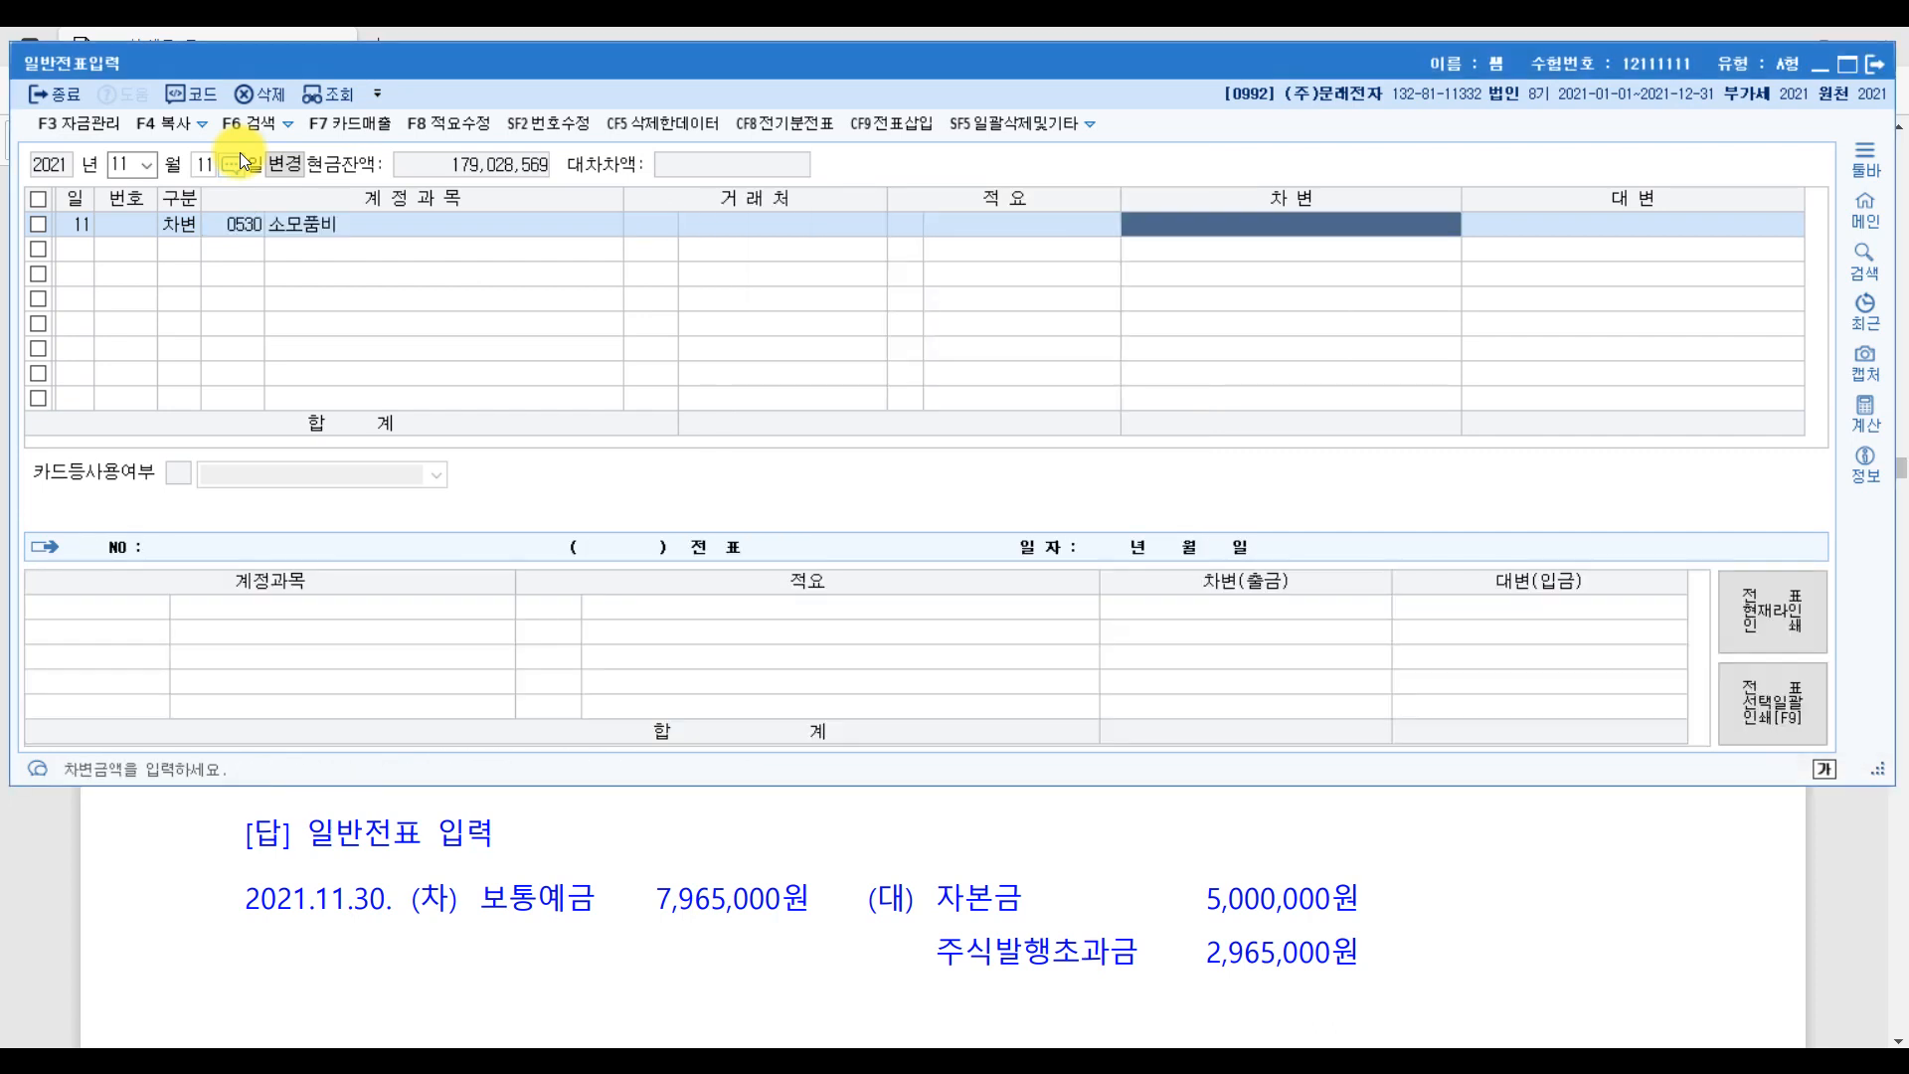
{"action": "type", "text": "900"}
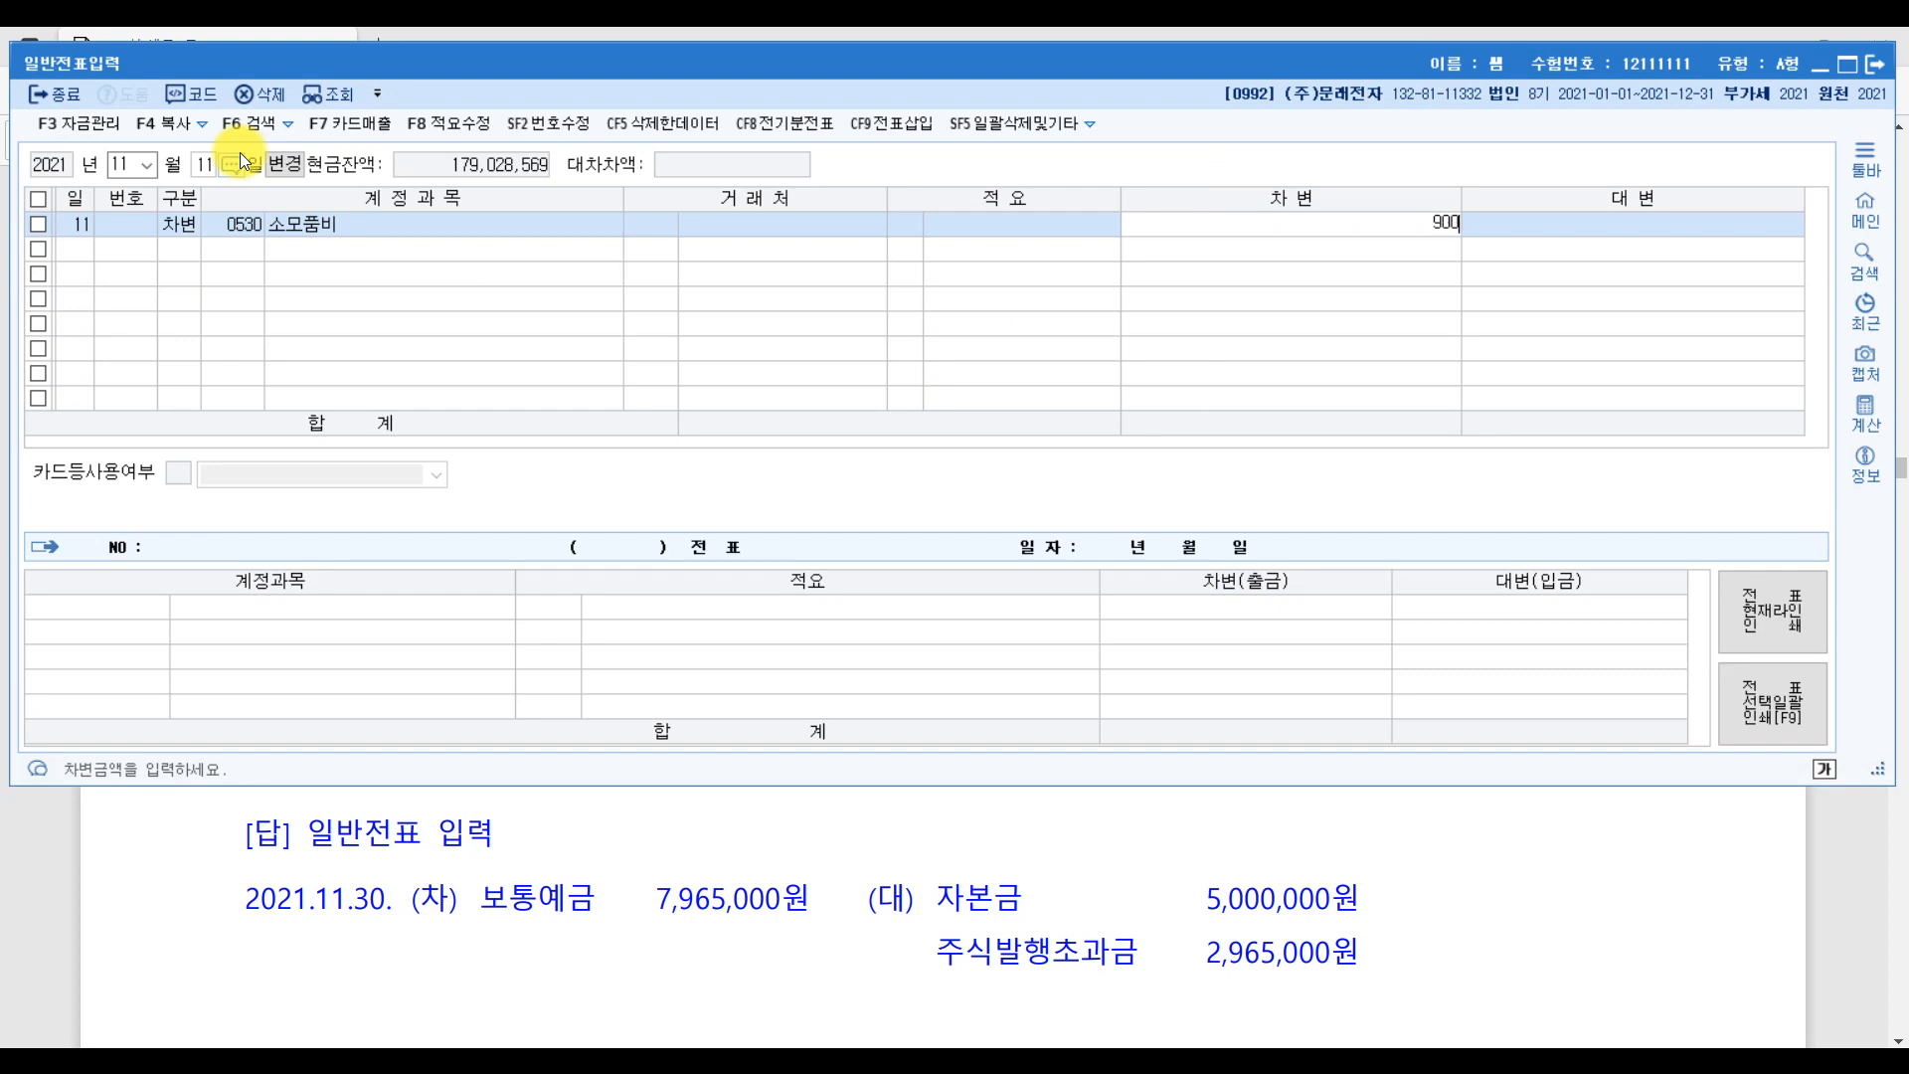
{"action": "type", "text": ",000"}
{"action": "key", "text": "Return"}
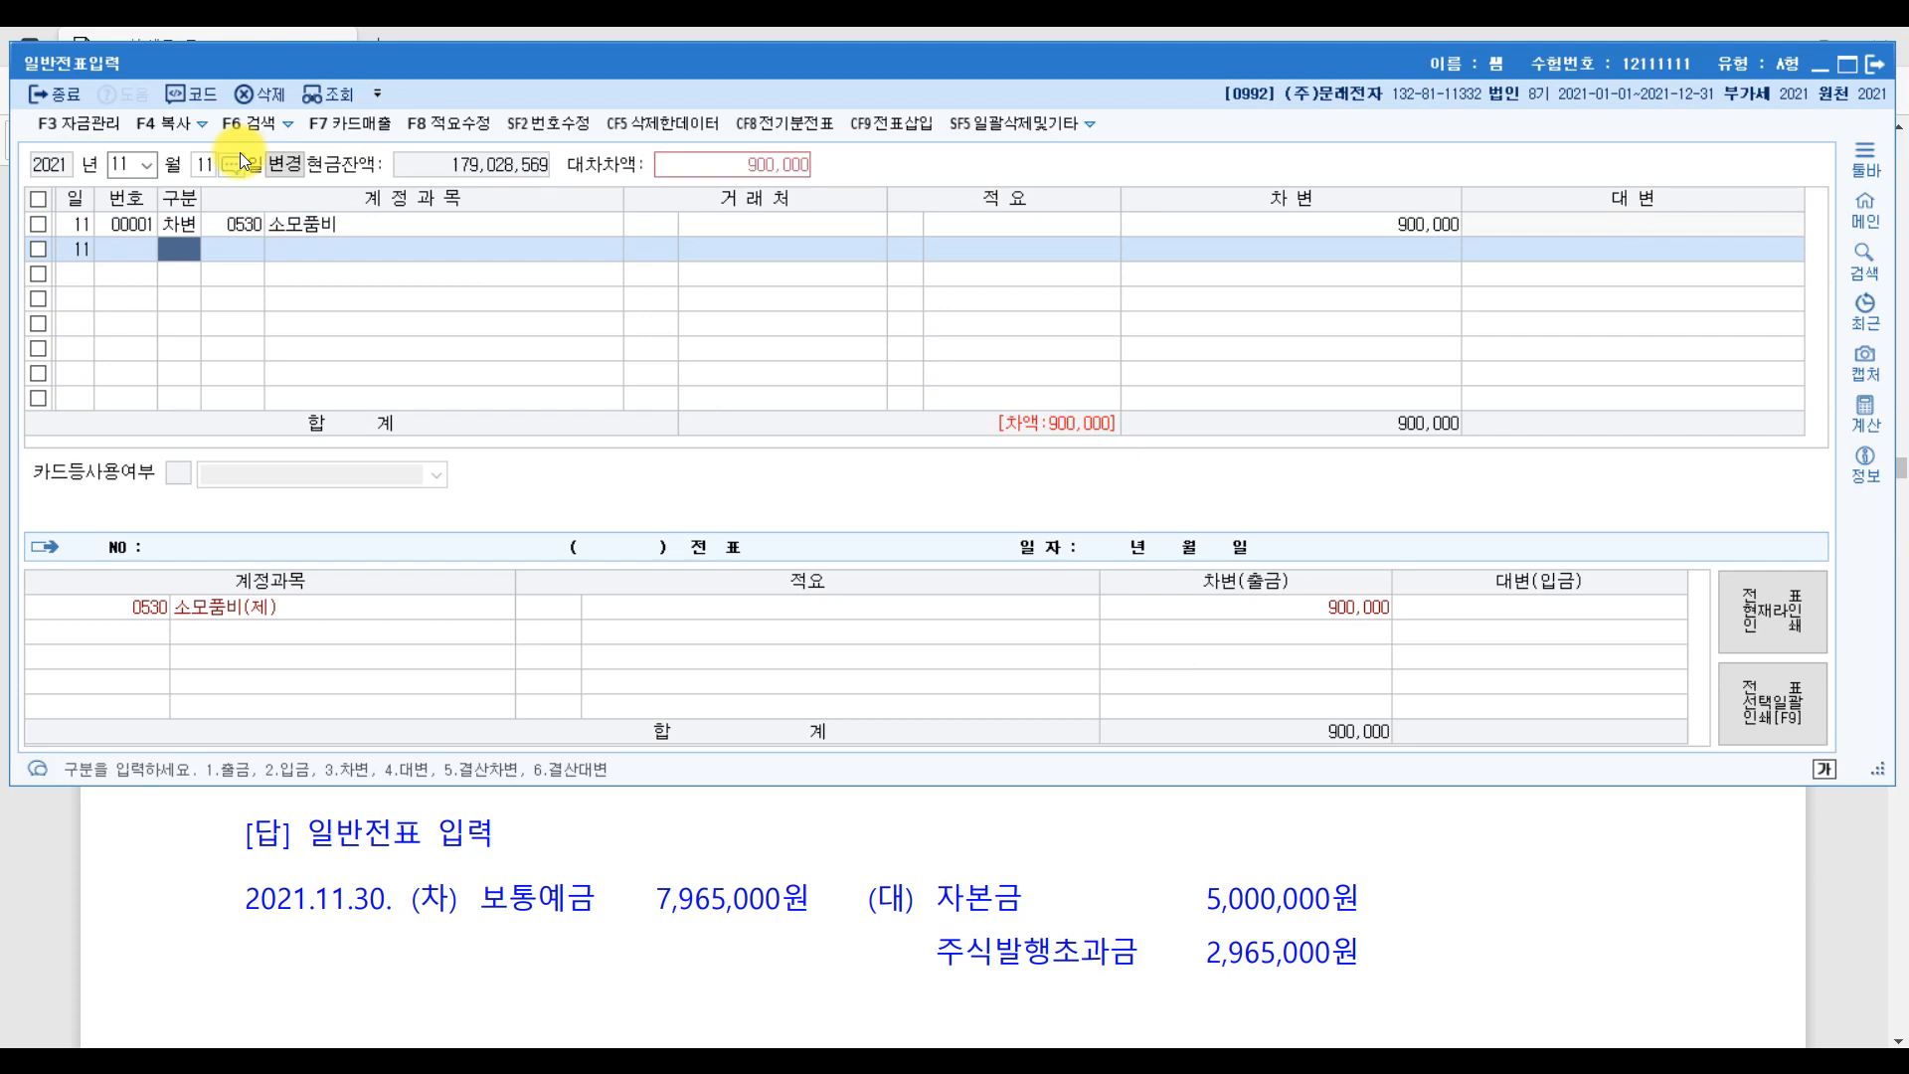
- Enter a 대변 line for 0146 상품 with 900,000 and 적요 8 (타계정으로 대체액 손익계산서 반영분)
{"action": "type", "text": "4"}
{"action": "key", "text": "Return"}
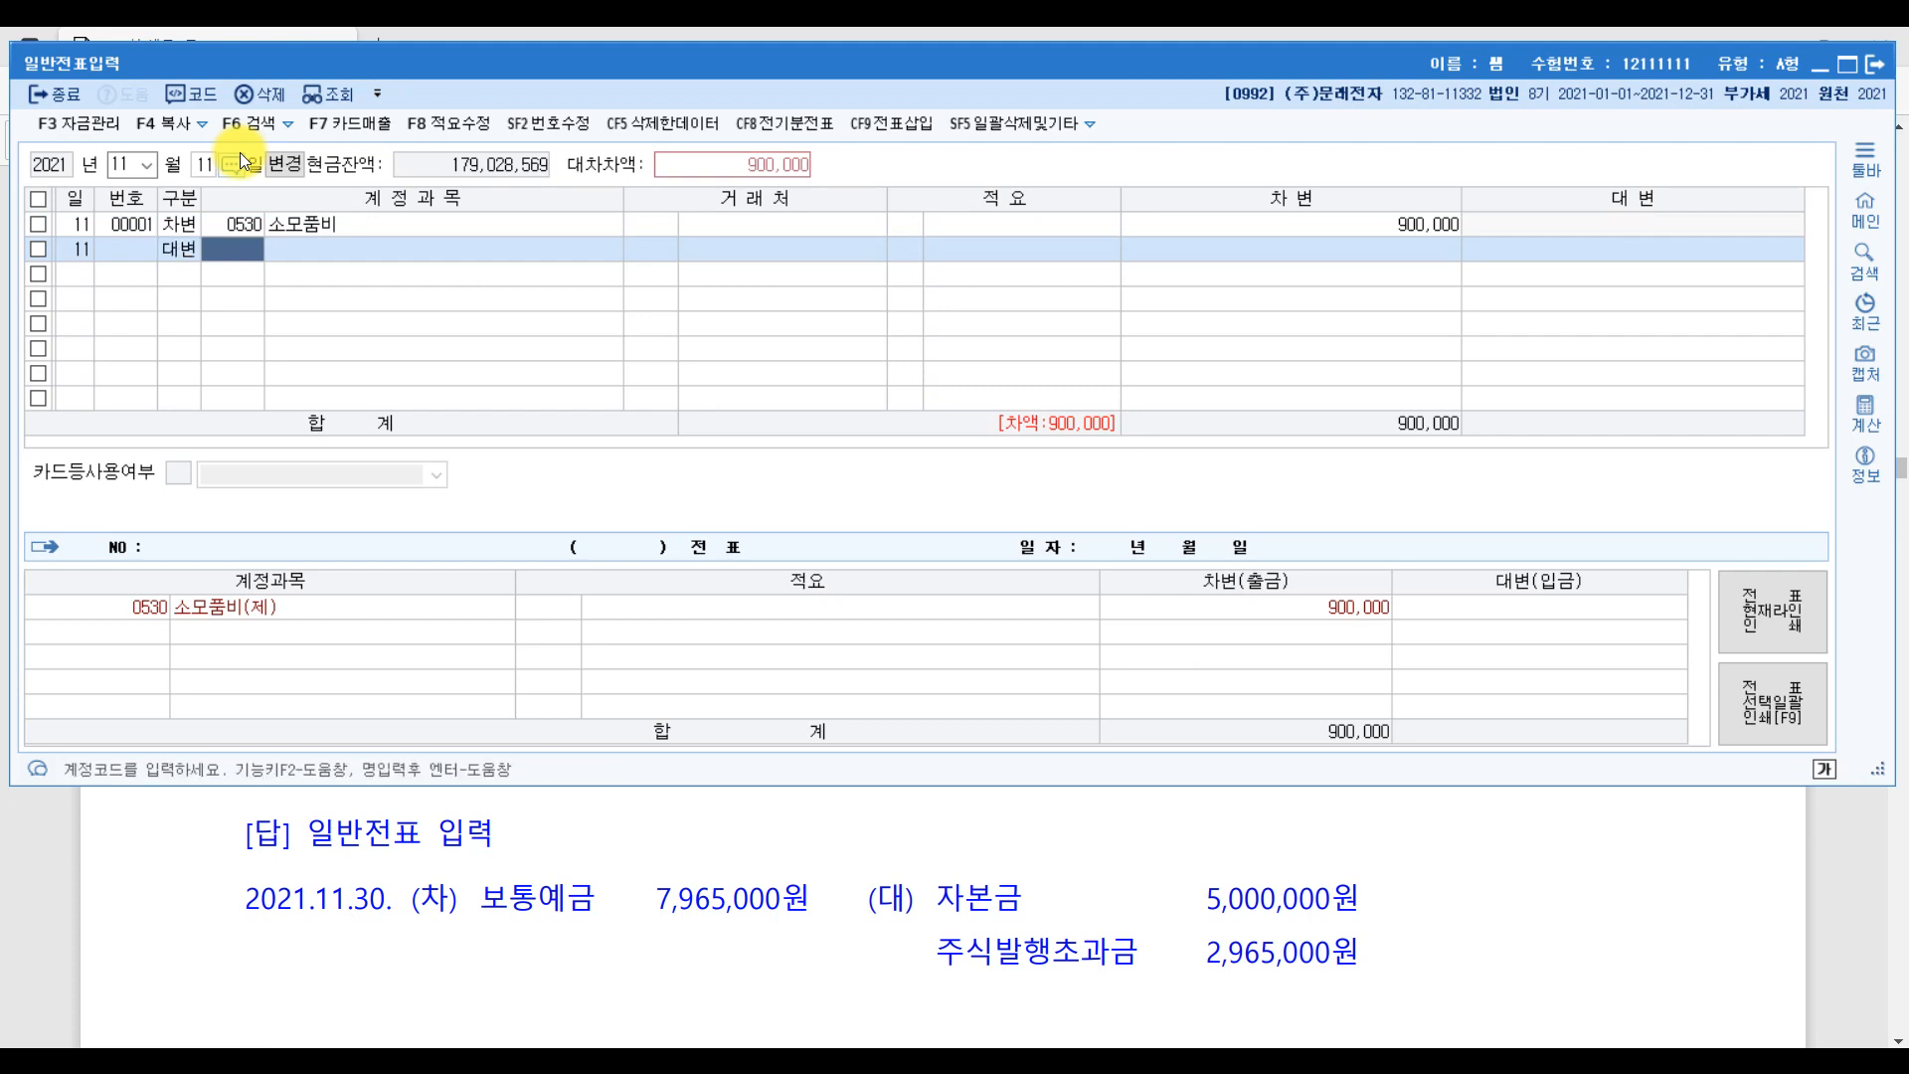
{"action": "type", "text": "상품"}
{"action": "key", "text": "Return"}
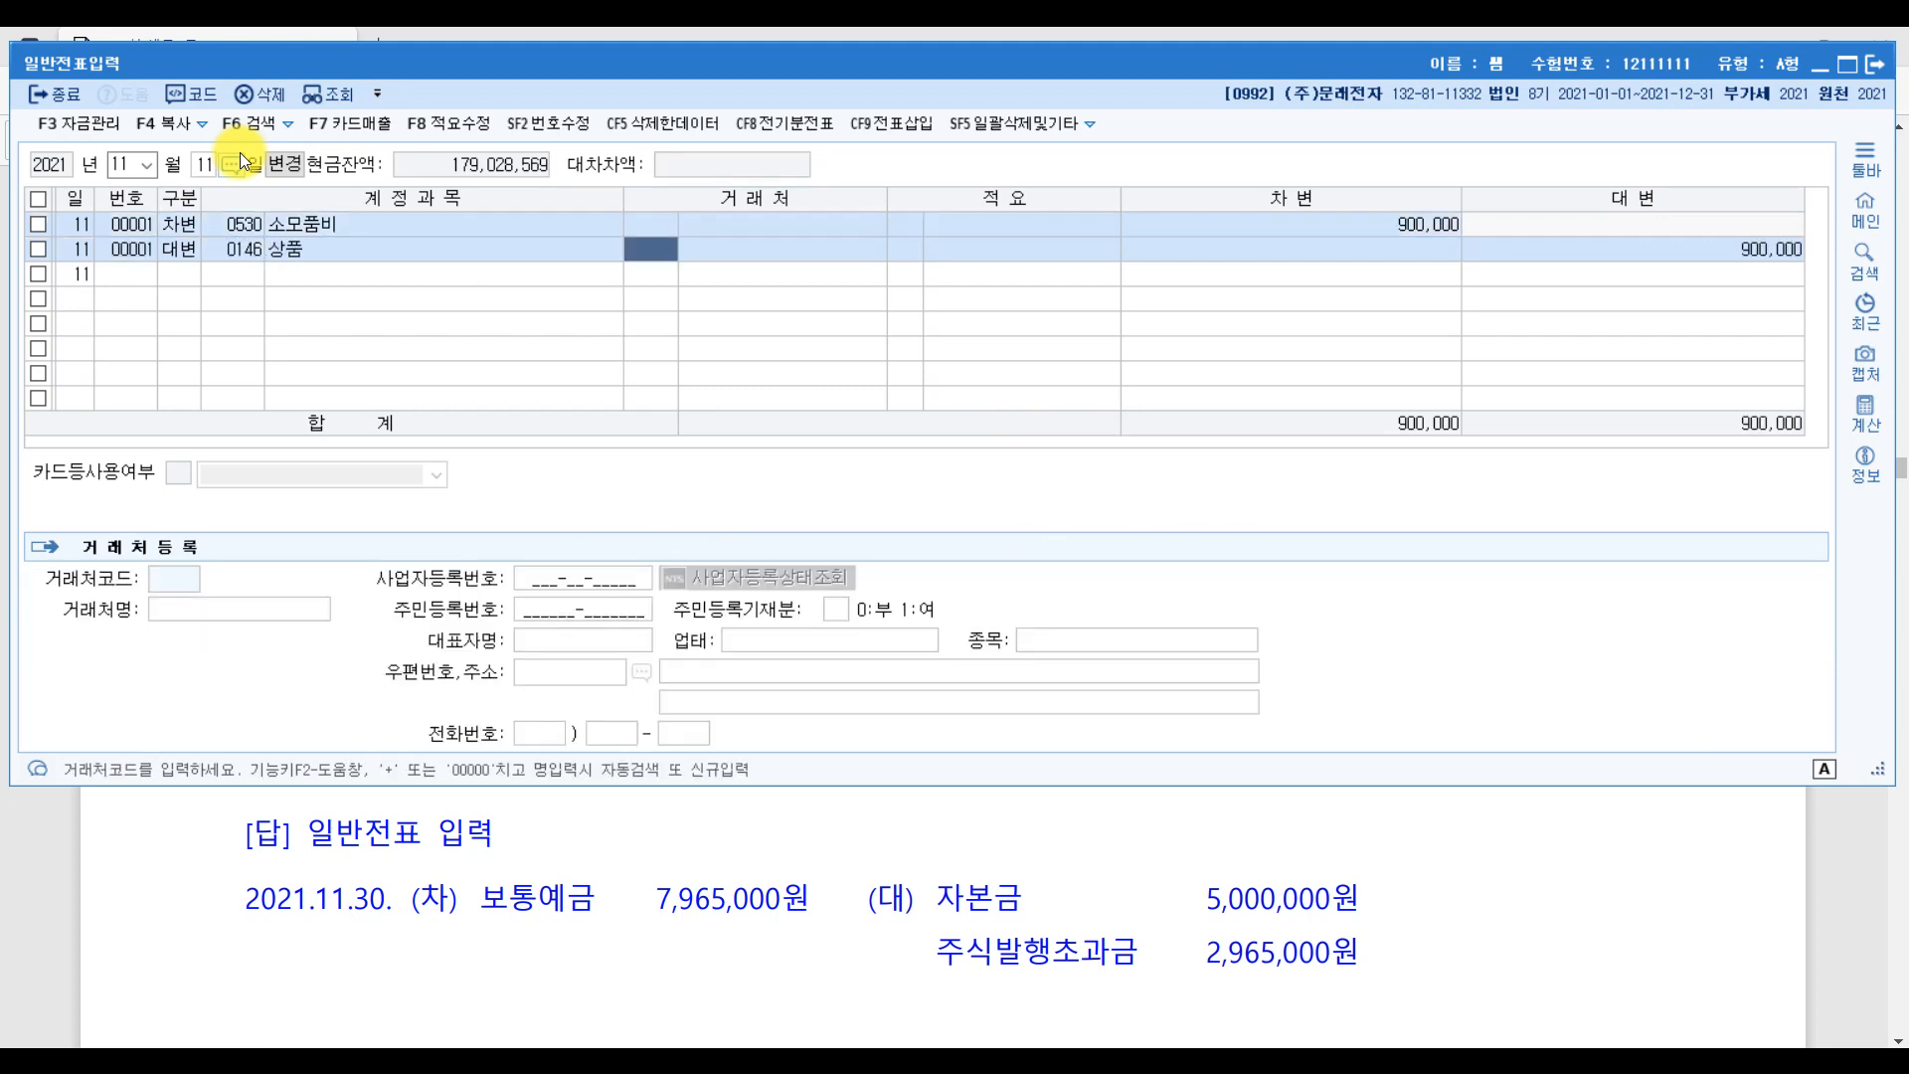
{"action": "key", "text": "Return"}
{"action": "key", "text": "Return"}
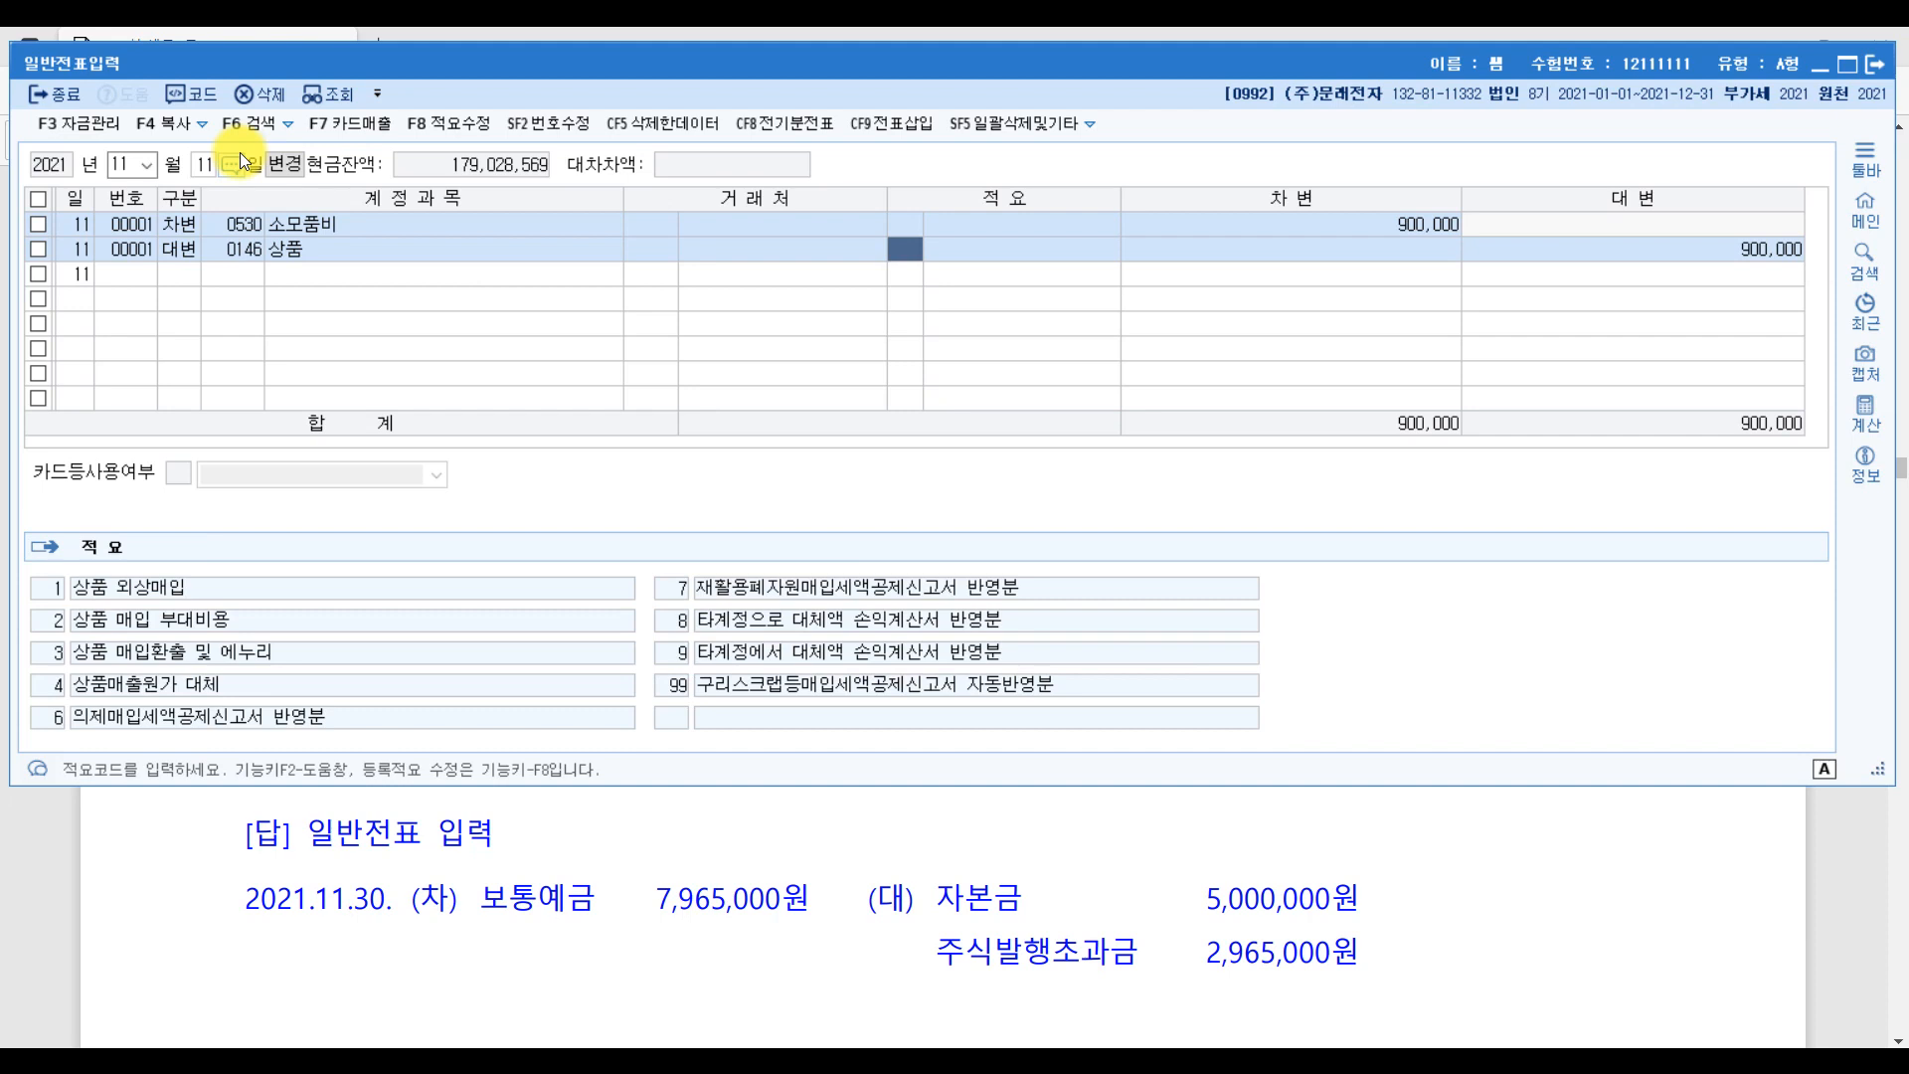
{"action": "type", "text": "8"}
{"action": "key", "text": "Return"}
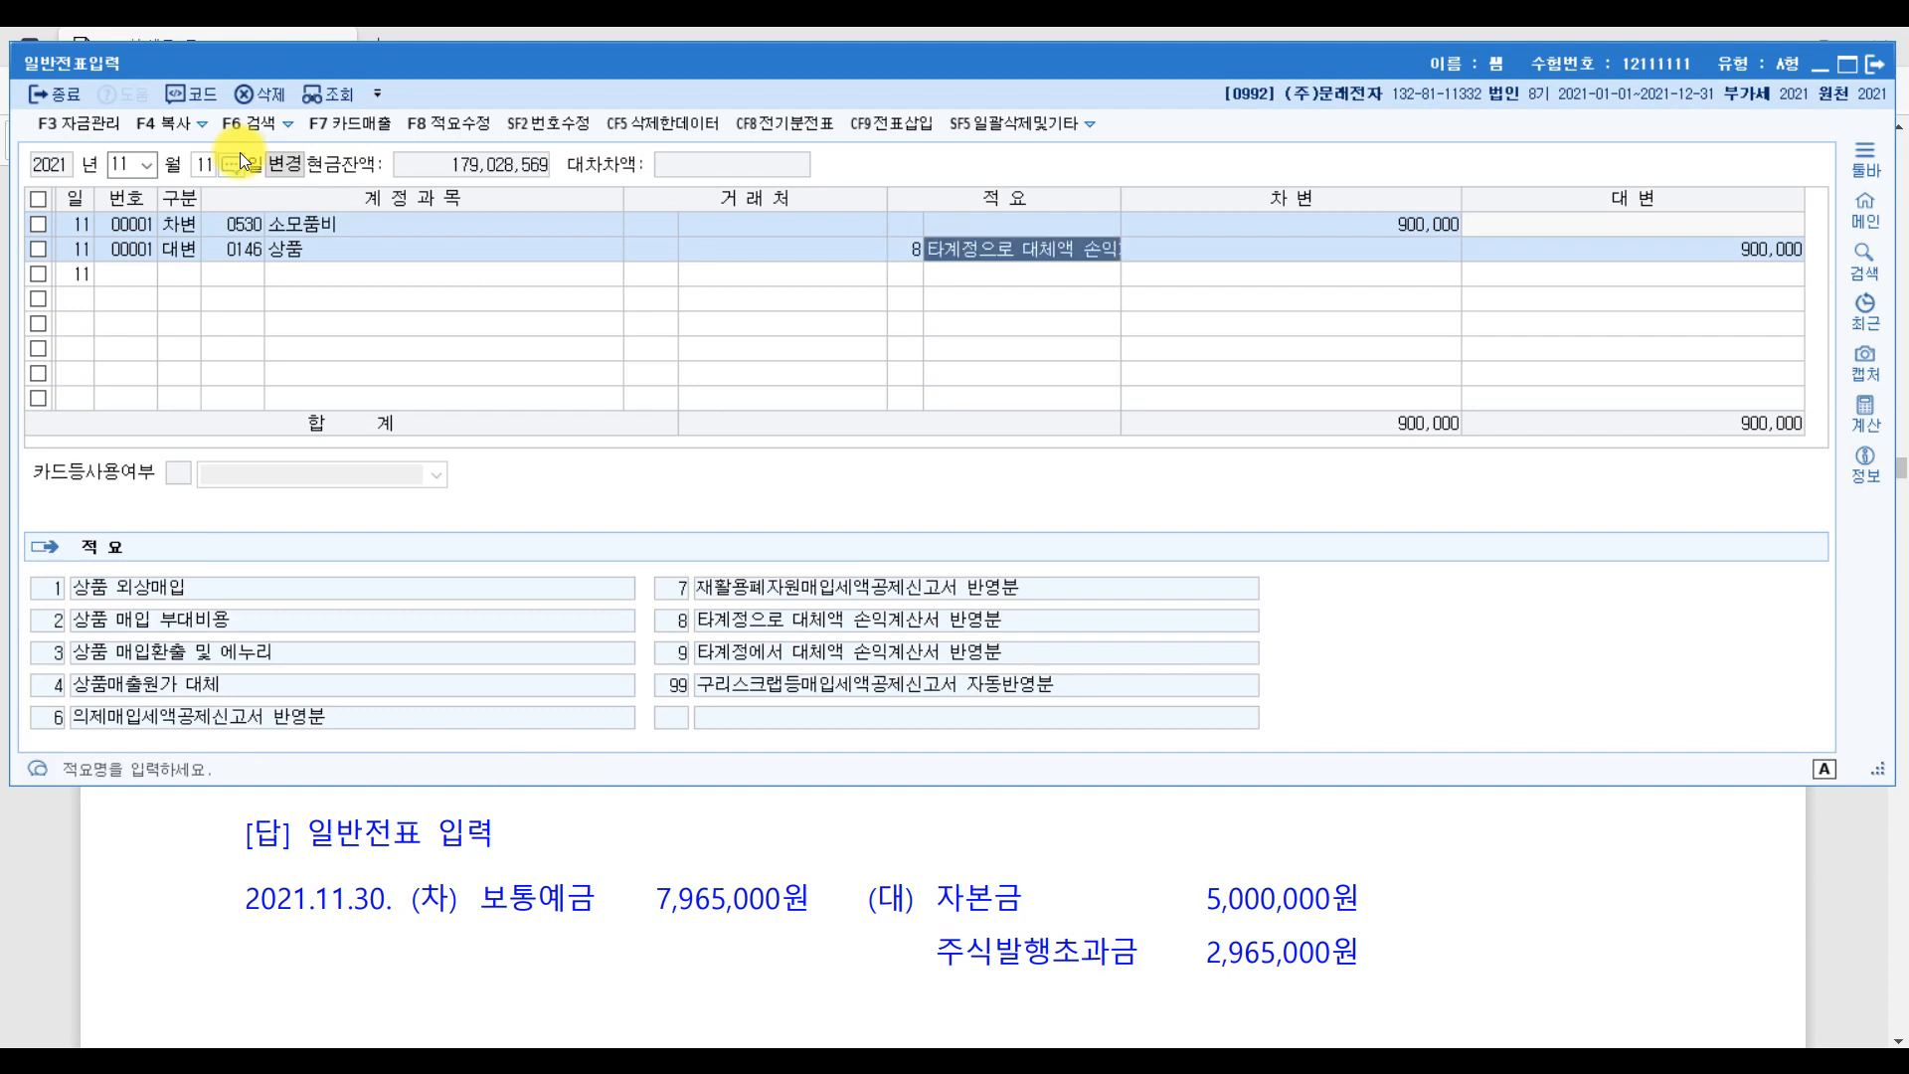
- Switch to the exam PDF and underline 주식, 8,000원에 발행 and 35,000원을 제외 in question [5]
{"action": "left_click", "coordinate": [1851, 891]}
{"action": "scroll", "coordinate": [1349, 821], "scroll_direction": "down", "scroll_amount": 4}
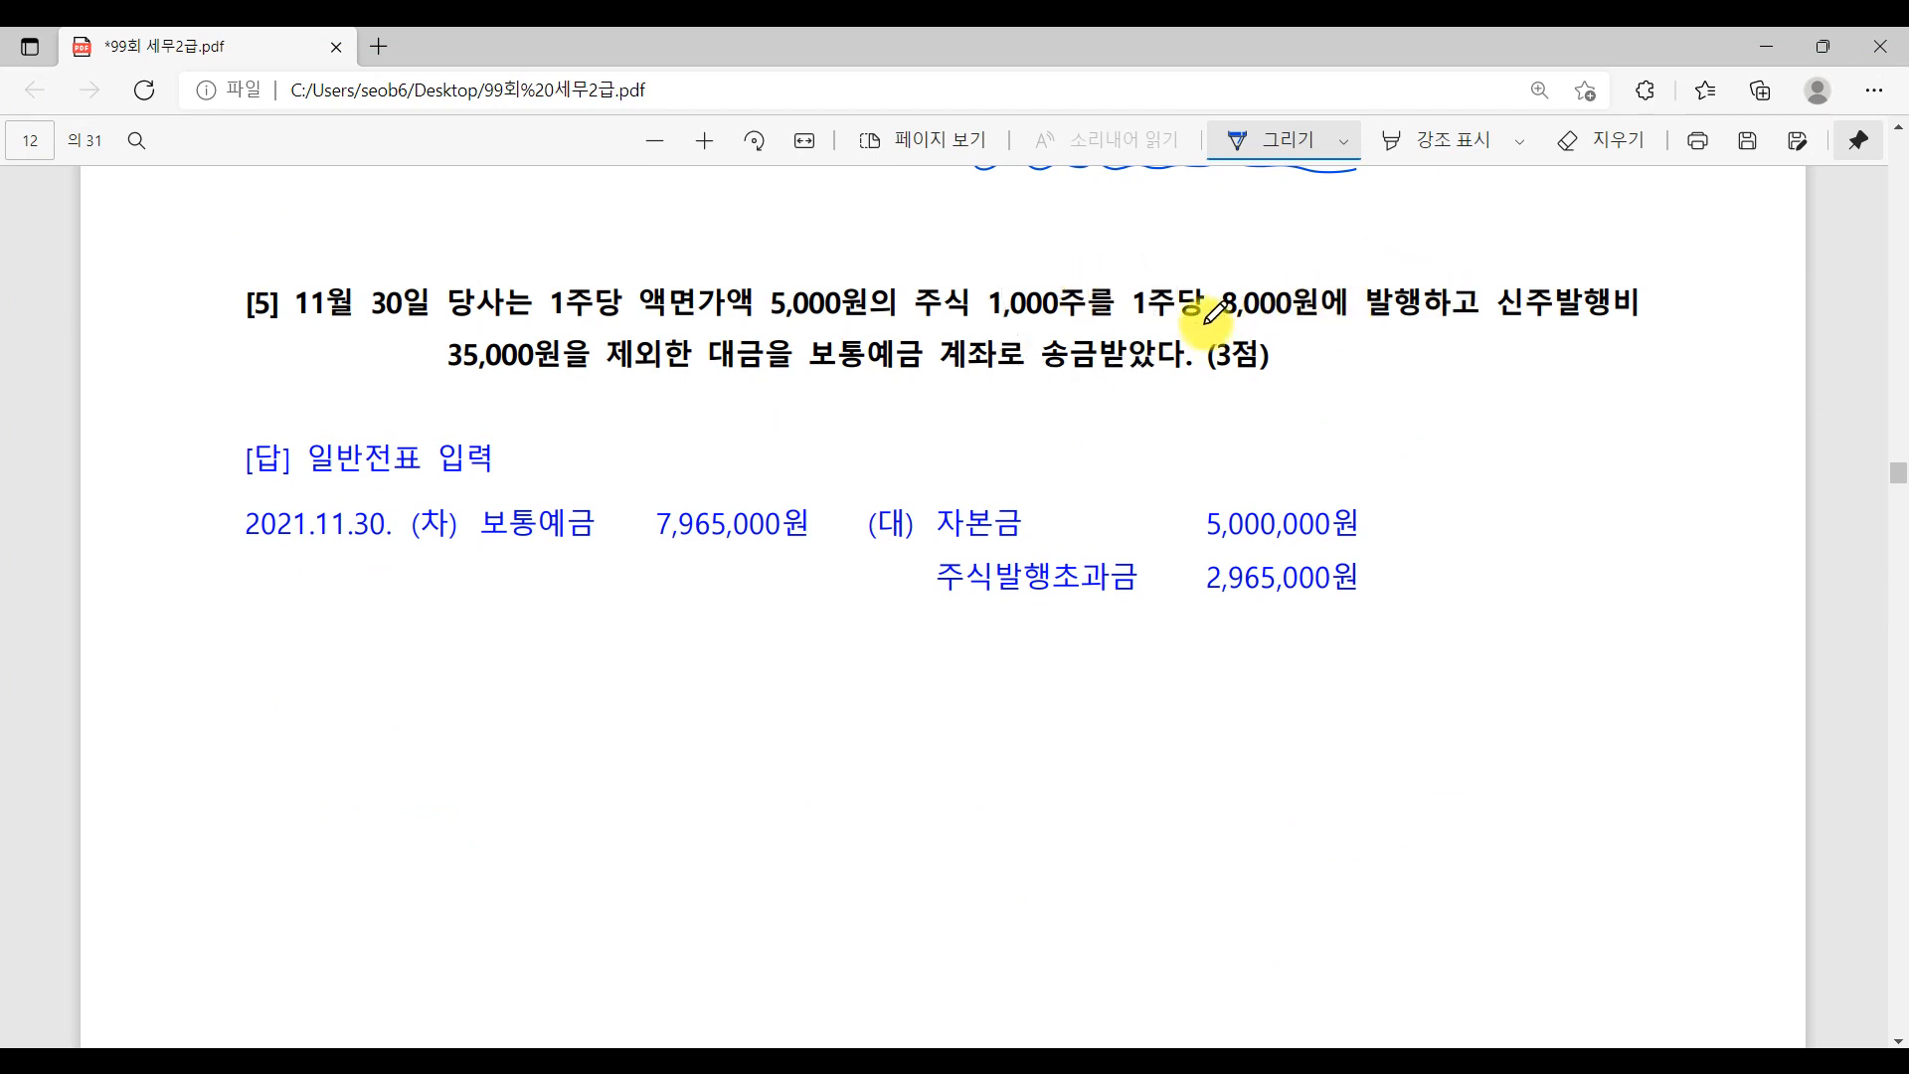
{"action": "left_click_drag", "start_coordinate": [893, 311], "coordinate": [999, 310]}
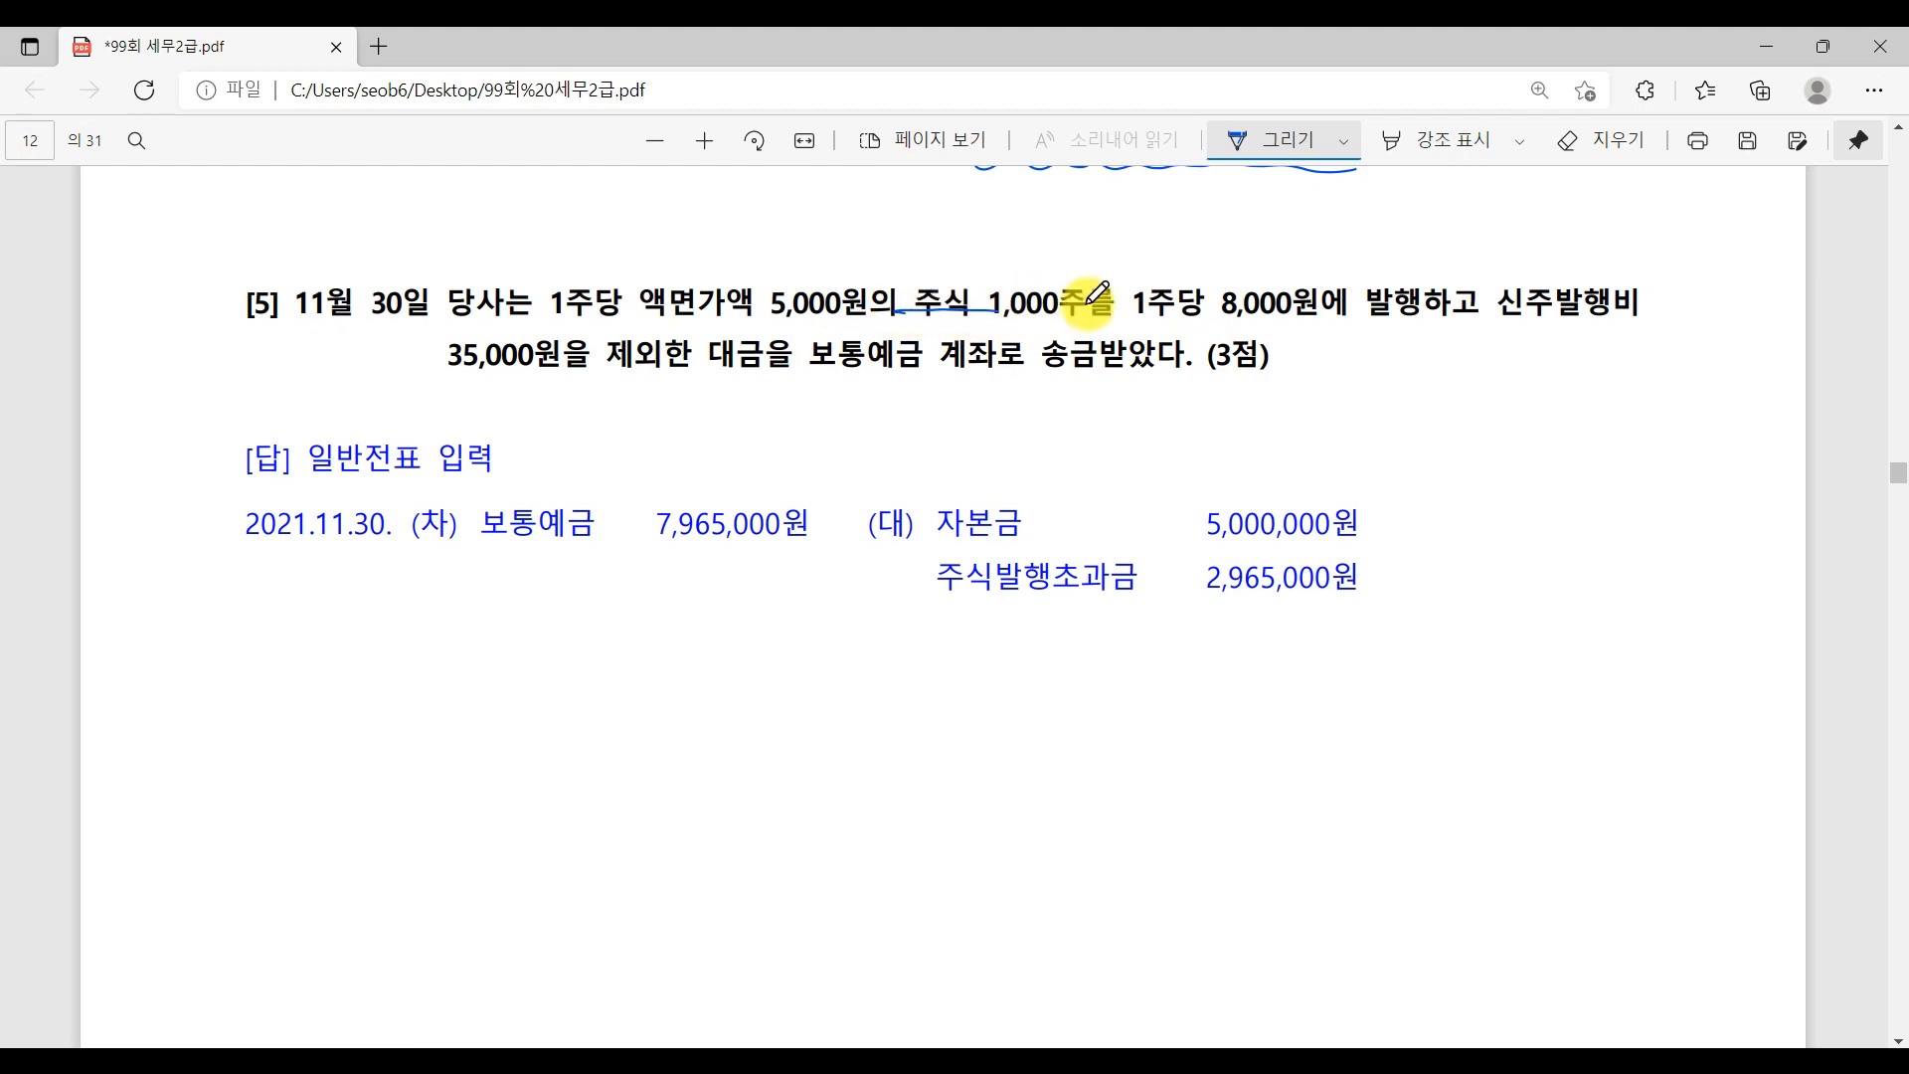
{"action": "left_click_drag", "start_coordinate": [1213, 313], "coordinate": [1420, 314]}
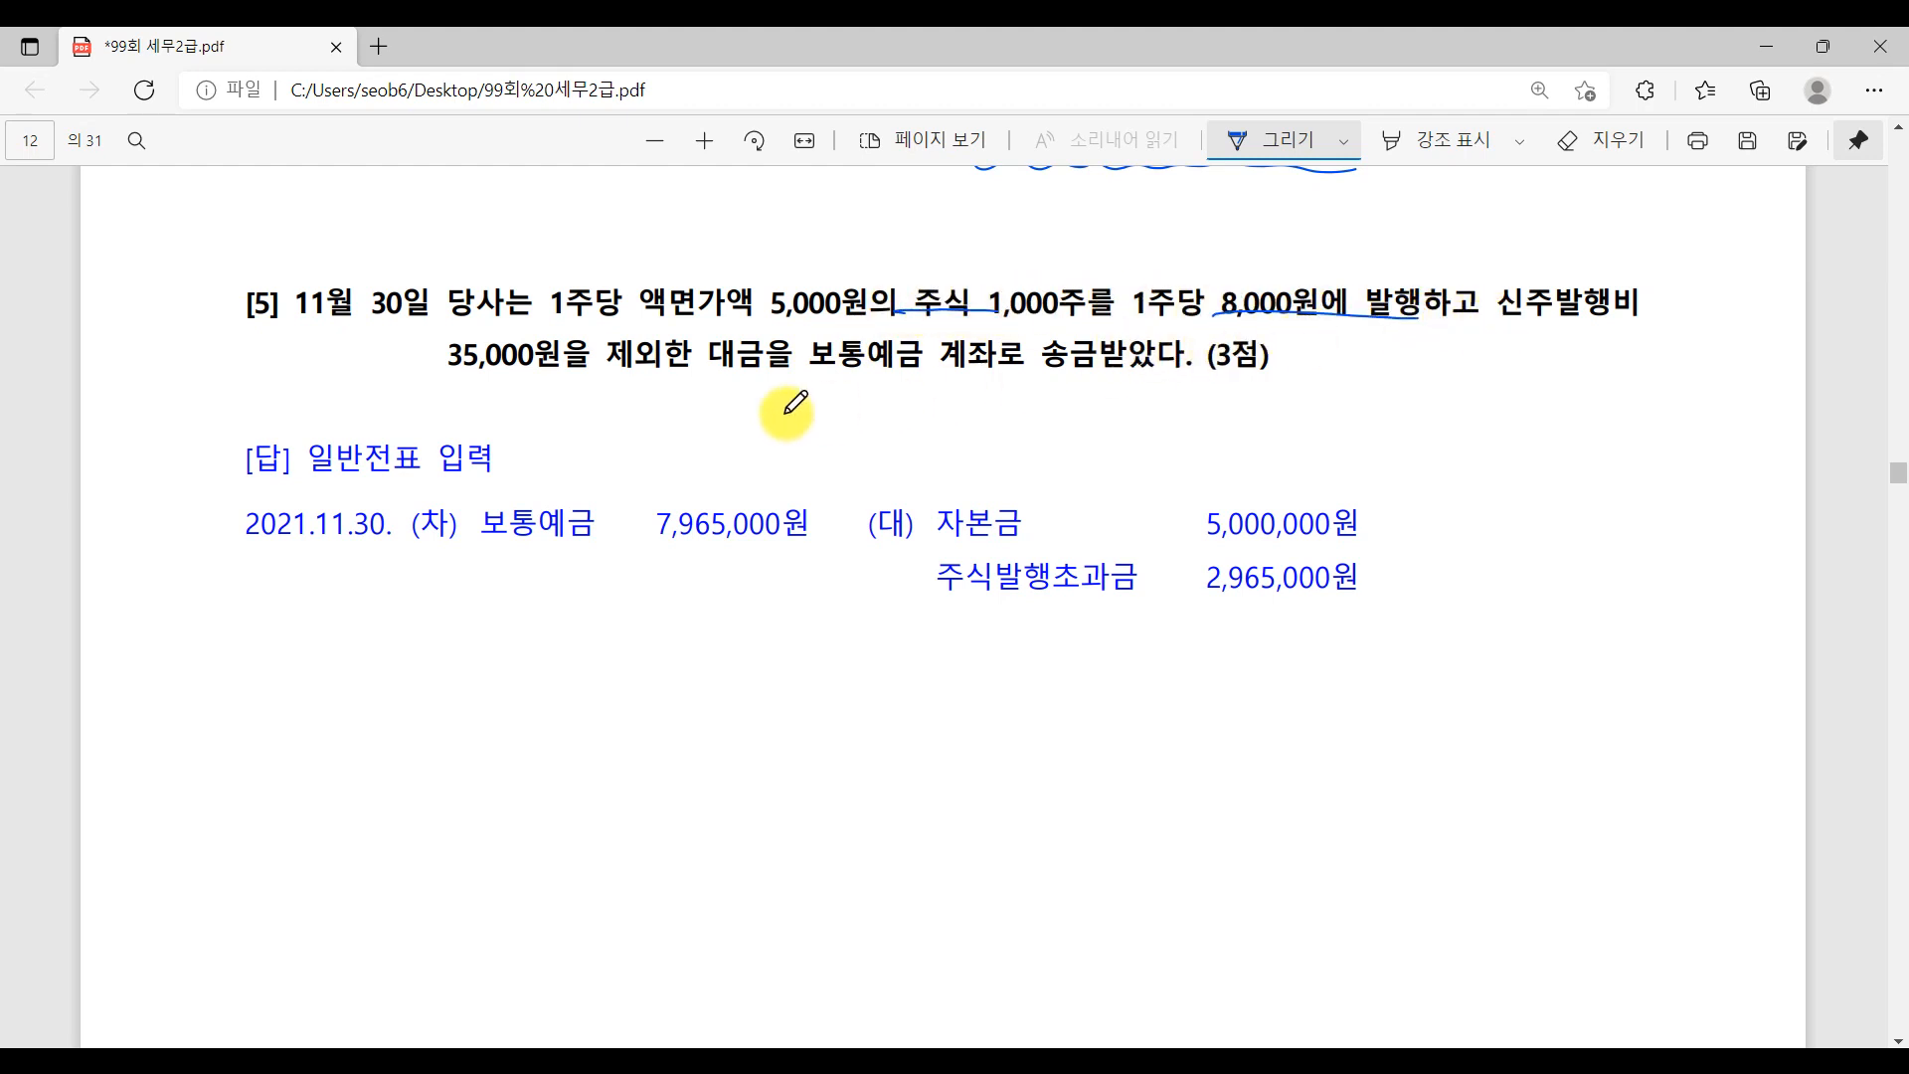
{"action": "left_click_drag", "start_coordinate": [445, 386], "coordinate": [636, 360]}
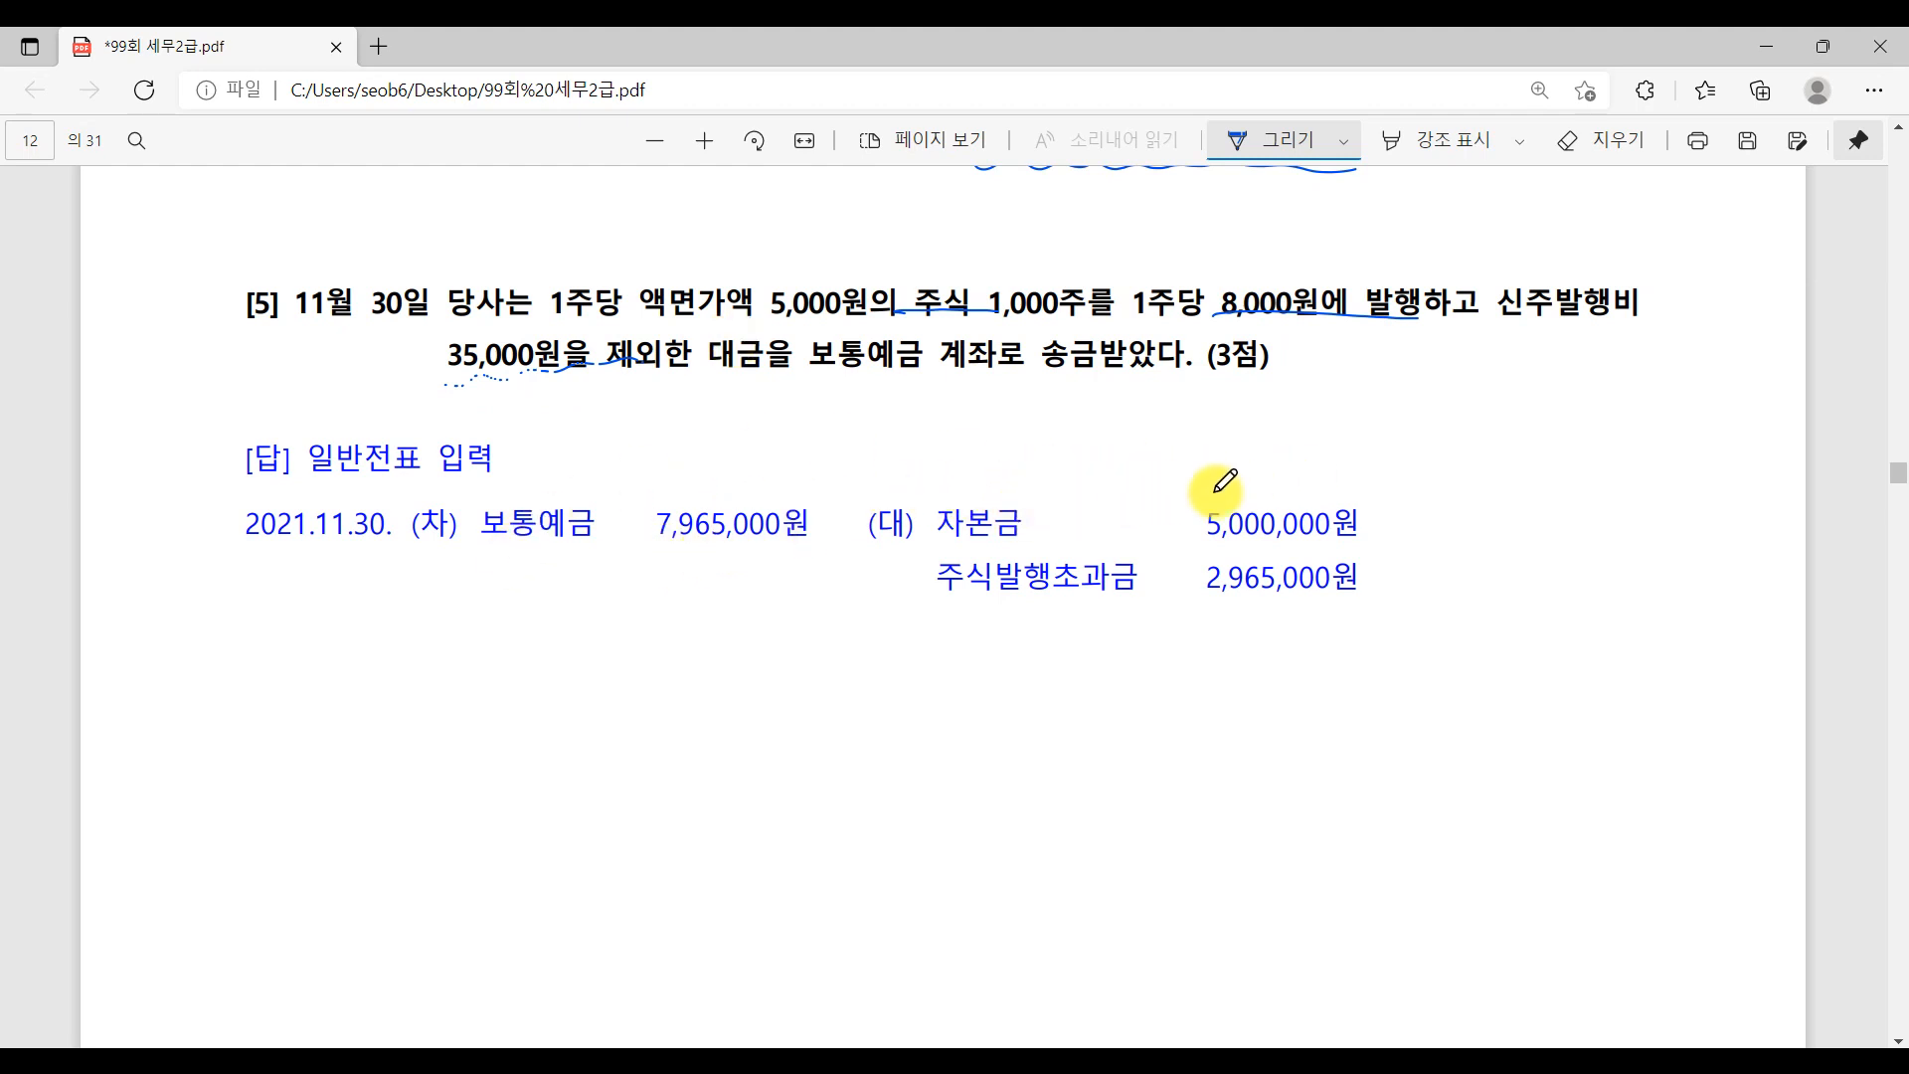
- Mark the 자본금 line with a circled 1 and the debit side with a circled 2, linking 5,000원 to 1,000주 with an arc
{"action": "mouse_move", "coordinate": [1396, 483]}
{"action": "left_mouse_down"}
{"action": "mouse_move", "coordinate": [1374, 509]}
{"action": "mouse_move", "coordinate": [1409, 531]}
{"action": "mouse_move", "coordinate": [1397, 483]}
{"action": "left_mouse_up"}
{"action": "left_click", "coordinate": [1401, 527]}
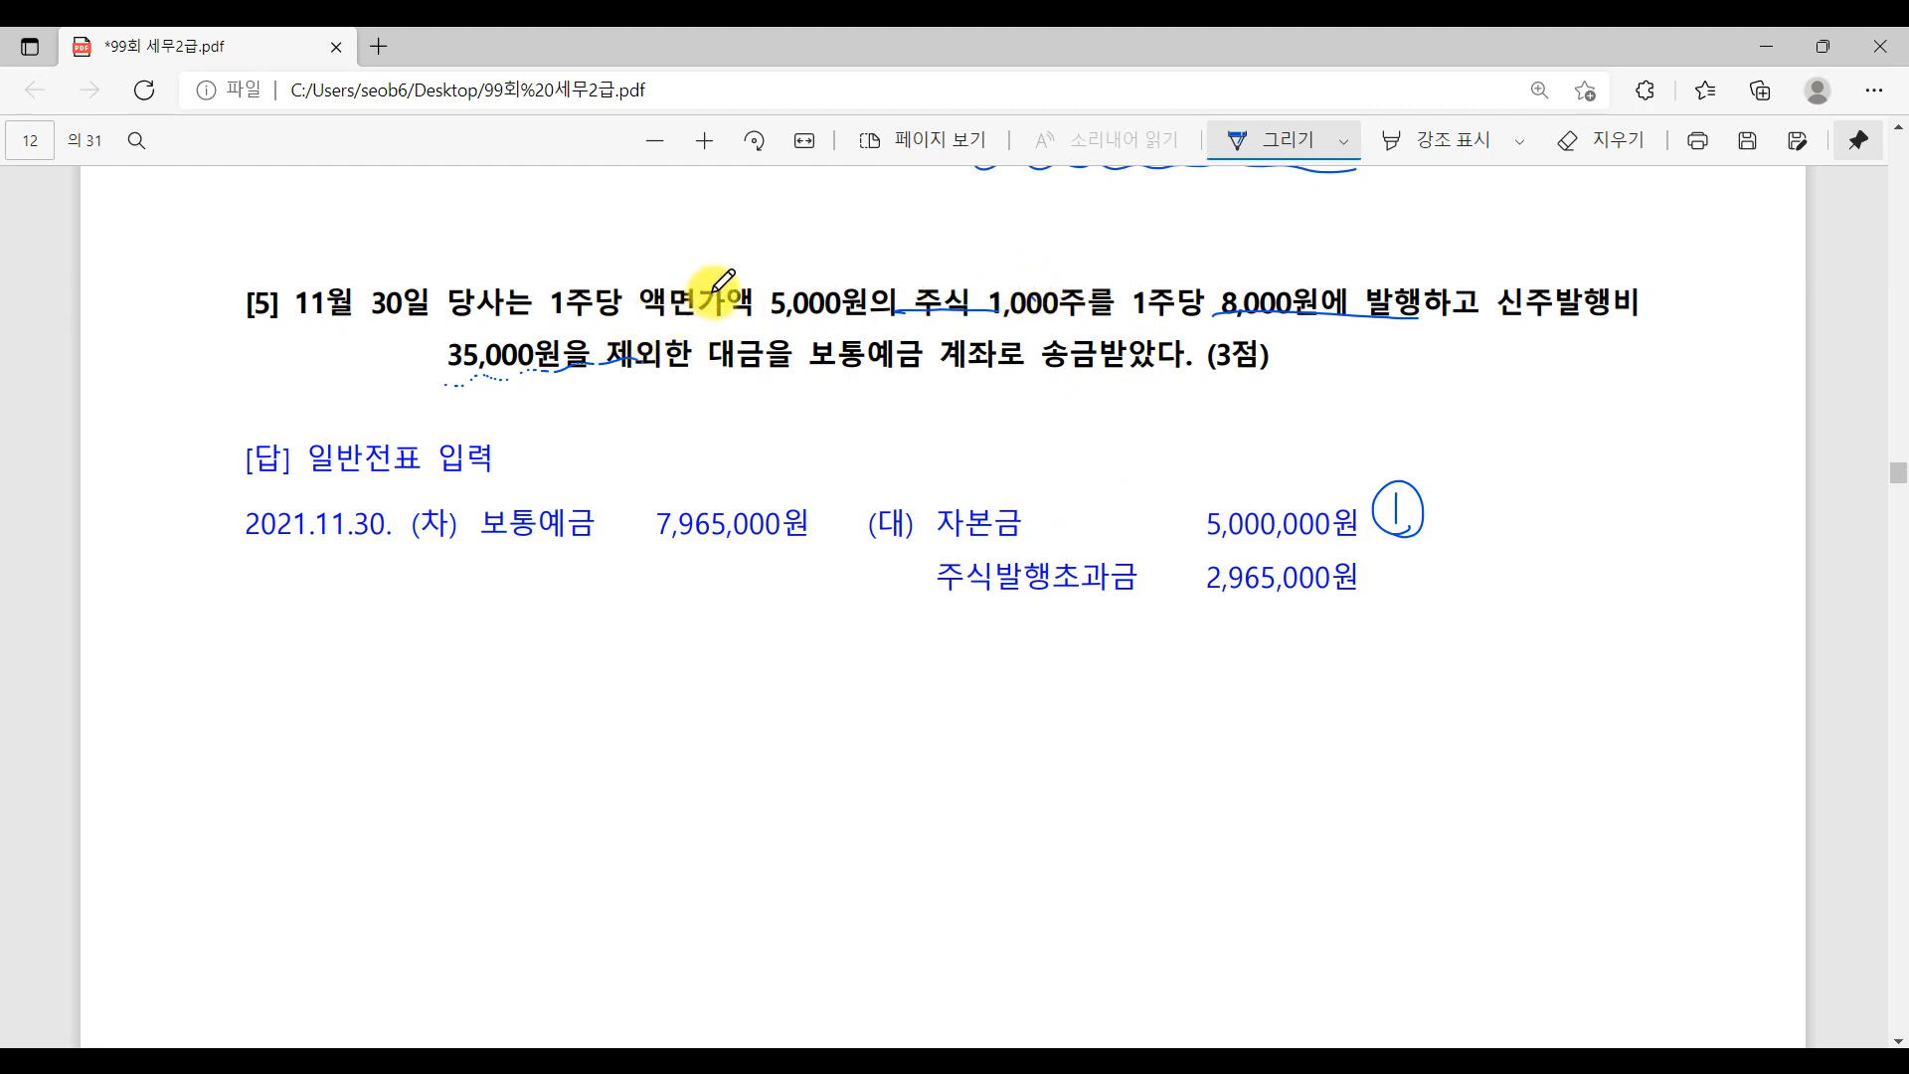
{"action": "left_click_drag", "start_coordinate": [823, 298], "coordinate": [994, 291]}
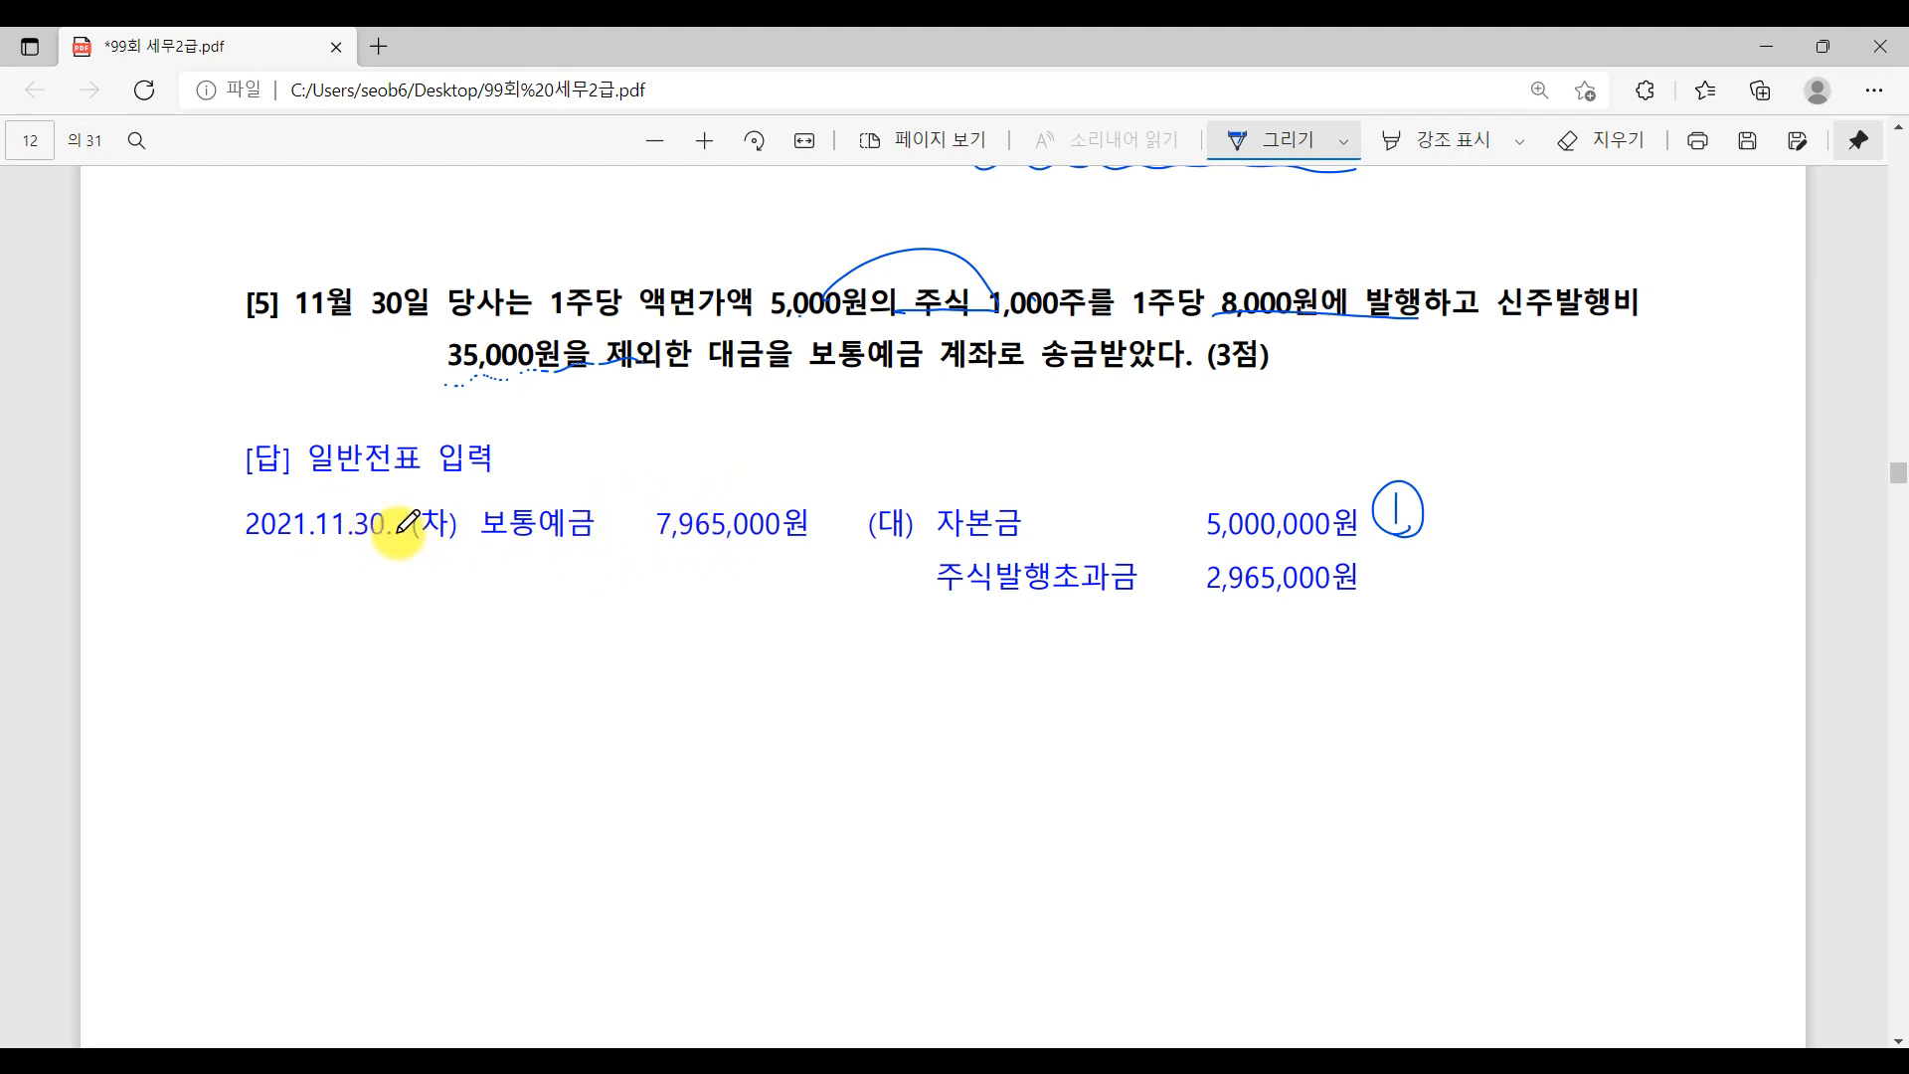
{"action": "mouse_move", "coordinate": [378, 481]}
{"action": "left_mouse_down"}
{"action": "mouse_move", "coordinate": [416, 500]}
{"action": "mouse_move", "coordinate": [400, 462]}
{"action": "left_mouse_up"}
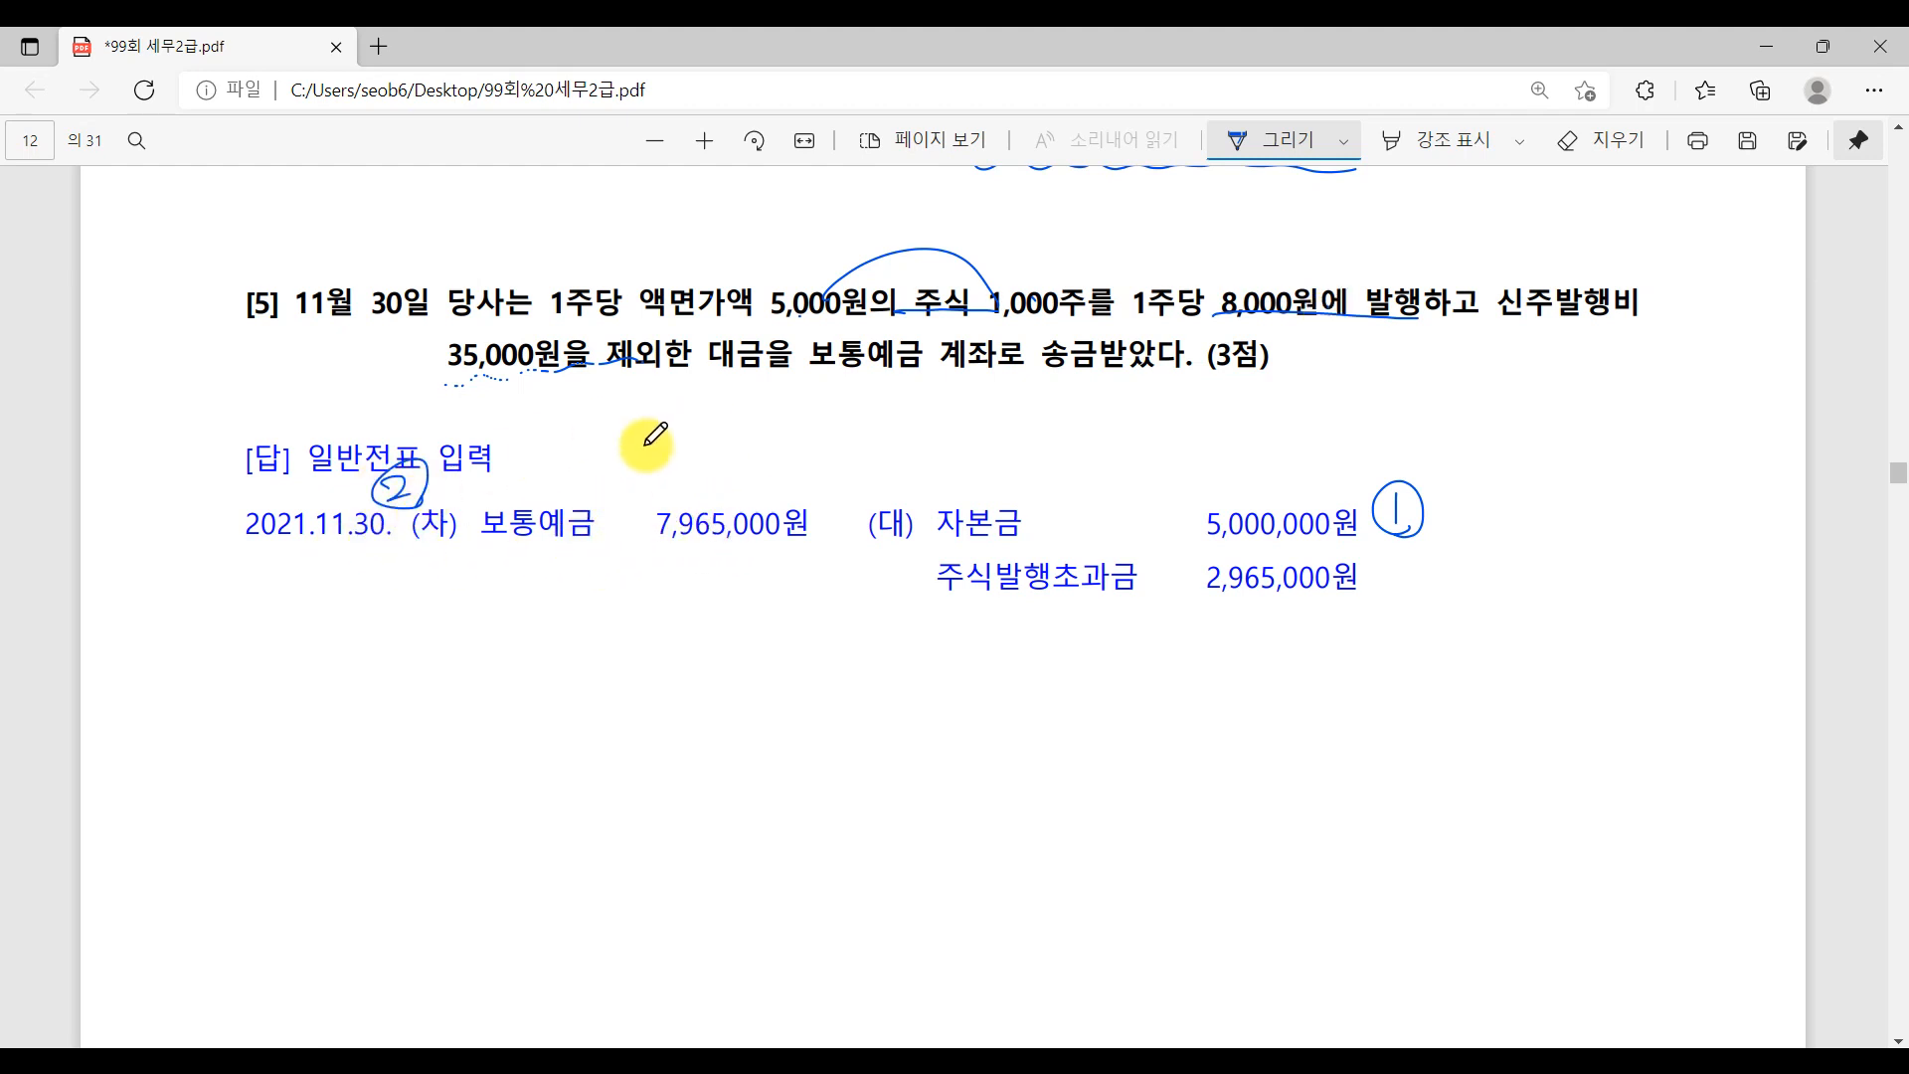
- Handwrite 신주발행비 → 발행가액 above the answer to question [5], then underline 주식발행초과금 and mark its line with a circled 3
{"action": "mouse_move", "coordinate": [665, 405]}
{"action": "left_mouse_down"}
{"action": "mouse_move", "coordinate": [660, 426]}
{"action": "mouse_move", "coordinate": [690, 417]}
{"action": "mouse_move", "coordinate": [714, 465]}
{"action": "mouse_move", "coordinate": [735, 407]}
{"action": "mouse_move", "coordinate": [733, 430]}
{"action": "mouse_move", "coordinate": [767, 414]}
{"action": "mouse_move", "coordinate": [809, 438]}
{"action": "mouse_move", "coordinate": [863, 387]}
{"action": "mouse_move", "coordinate": [864, 480]}
{"action": "mouse_move", "coordinate": [942, 427]}
{"action": "mouse_move", "coordinate": [1001, 434]}
{"action": "mouse_move", "coordinate": [990, 444]}
{"action": "left_mouse_up"}
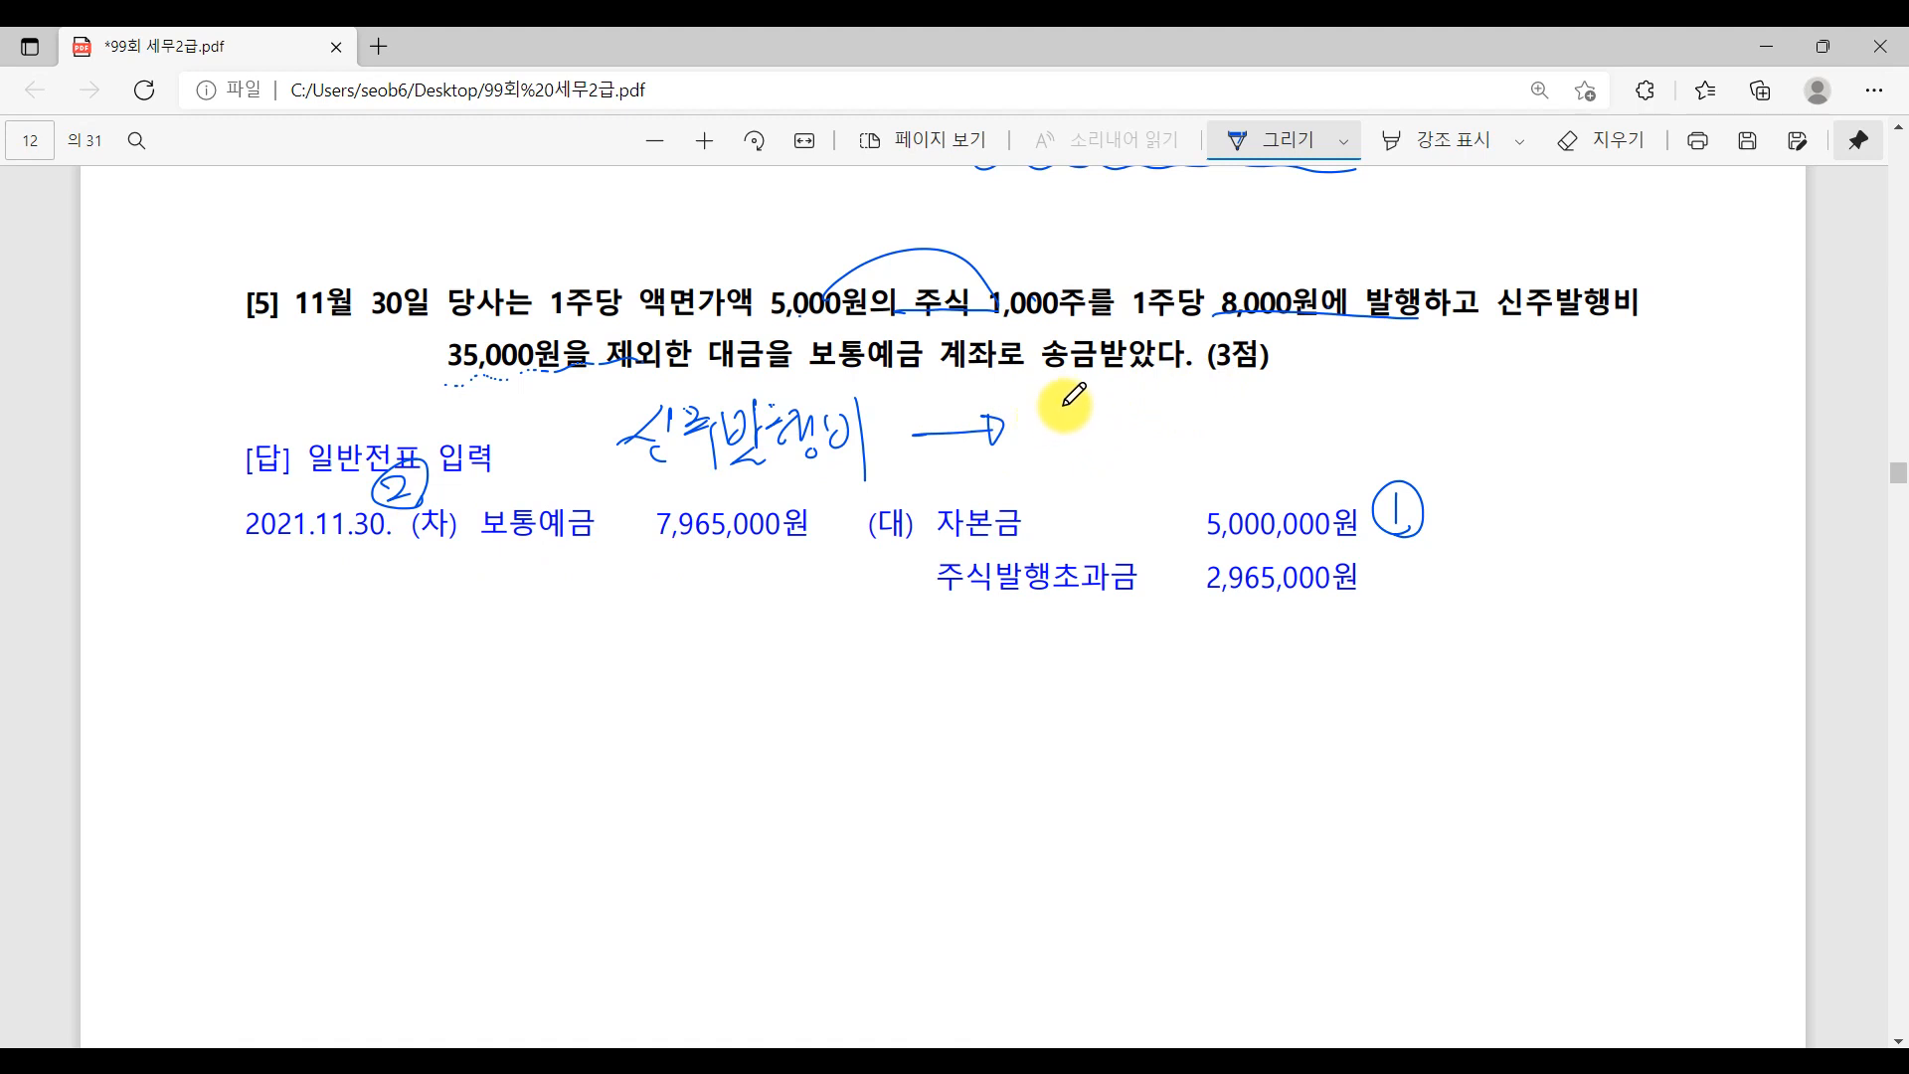
{"action": "mouse_move", "coordinate": [1039, 398]}
{"action": "left_mouse_down"}
{"action": "mouse_move", "coordinate": [1138, 400]}
{"action": "mouse_move", "coordinate": [1173, 423]}
{"action": "mouse_move", "coordinate": [1255, 395]}
{"action": "mouse_move", "coordinate": [1277, 448]}
{"action": "mouse_move", "coordinate": [1263, 442]}
{"action": "left_mouse_up"}
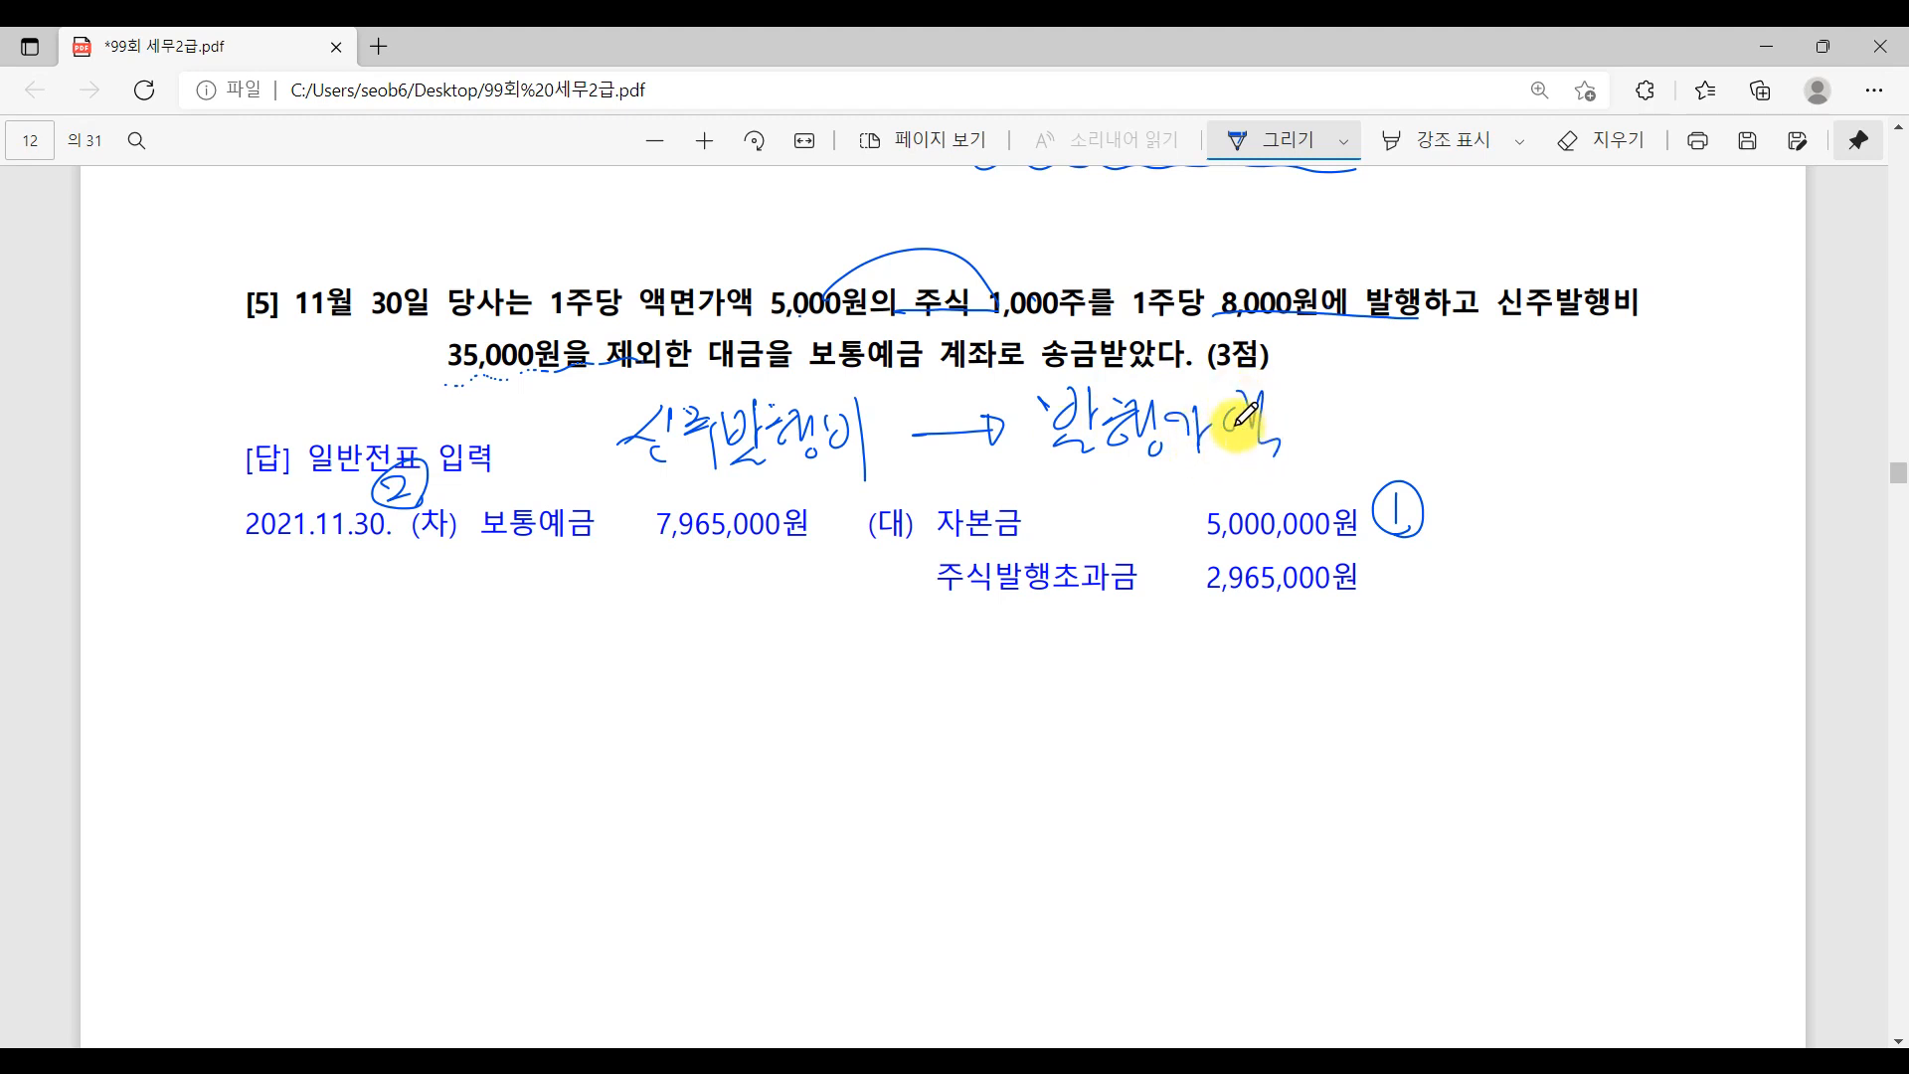
{"action": "mouse_move", "coordinate": [934, 606]}
{"action": "left_mouse_down"}
{"action": "mouse_move", "coordinate": [942, 628]}
{"action": "mouse_move", "coordinate": [1152, 605]}
{"action": "left_mouse_up"}
{"action": "mouse_move", "coordinate": [1398, 565]}
{"action": "left_mouse_down"}
{"action": "mouse_move", "coordinate": [1417, 594]}
{"action": "mouse_move", "coordinate": [1462, 593]}
{"action": "mouse_move", "coordinate": [1440, 610]}
{"action": "left_mouse_up"}
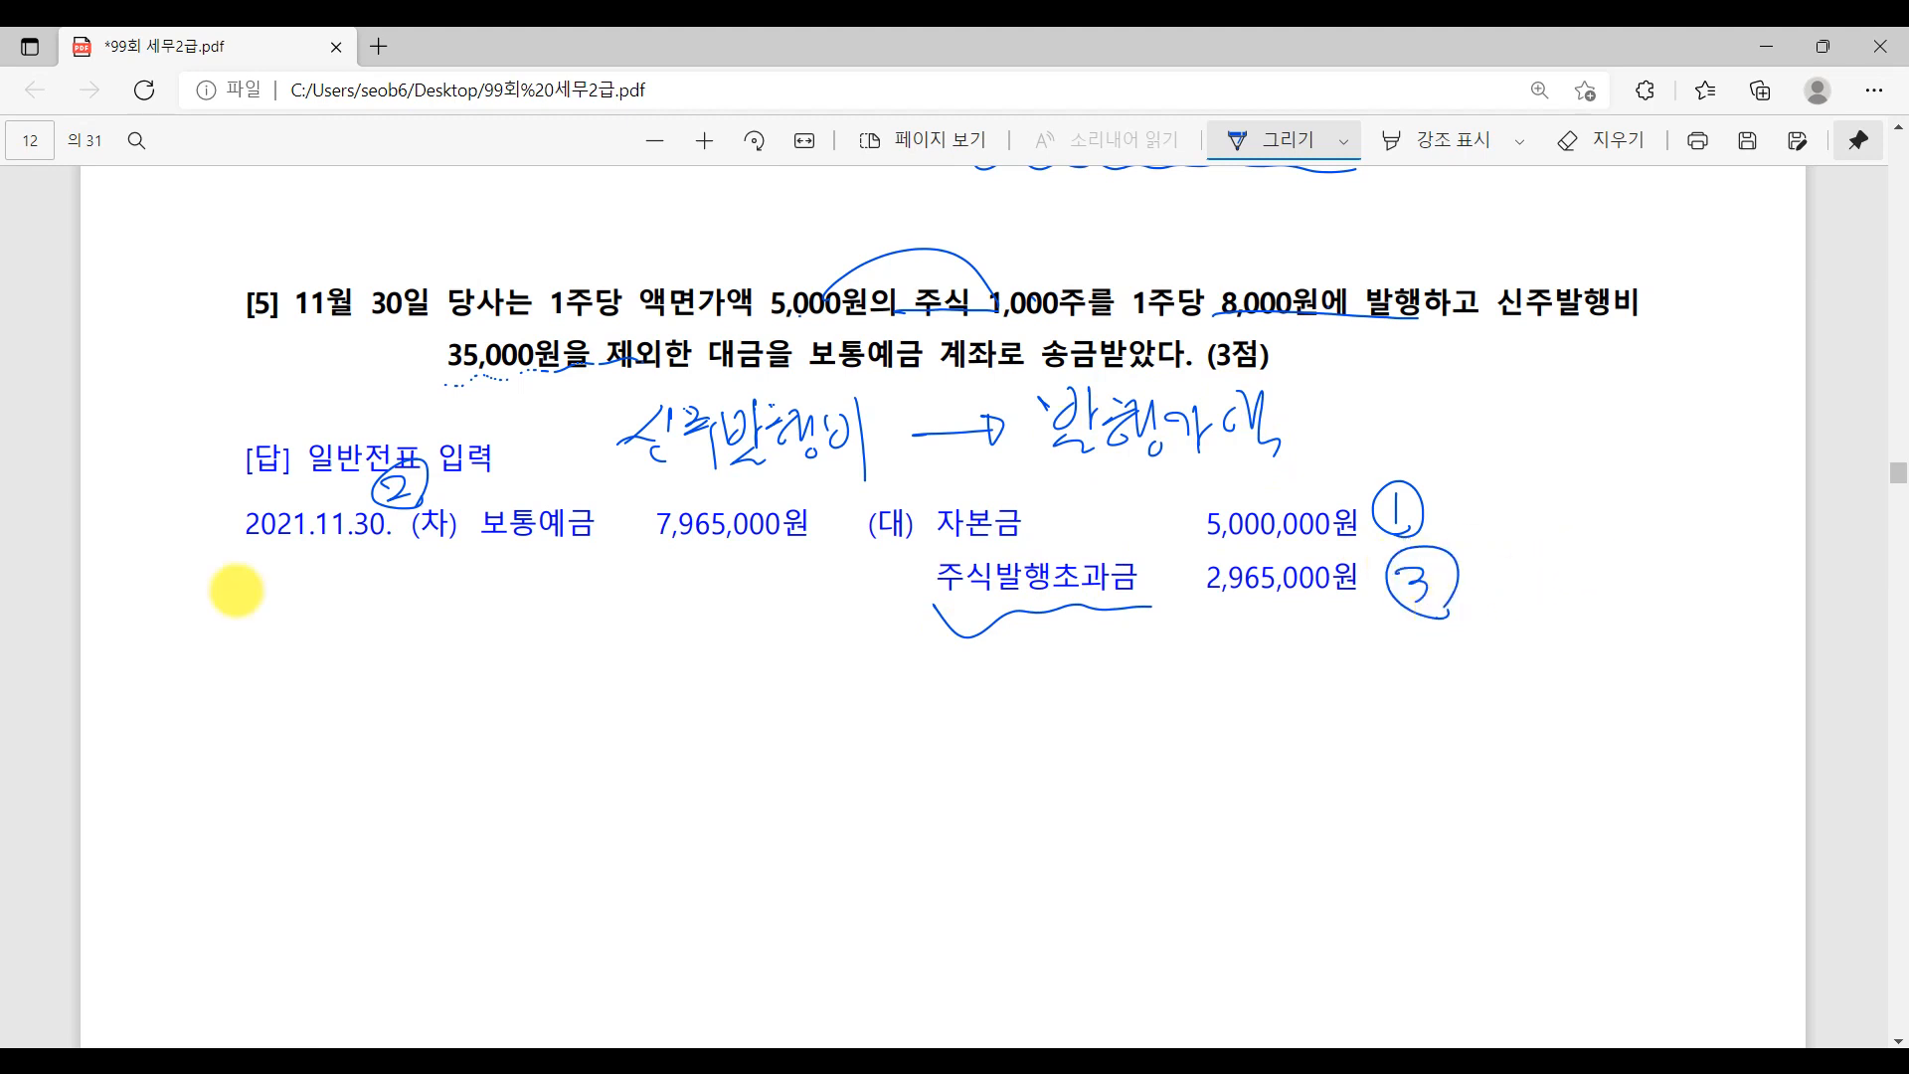
- Switch back to 일반전표입력 and set the voucher date to 2021년 11월 30일
{"action": "left_click", "coordinate": [830, 1046]}
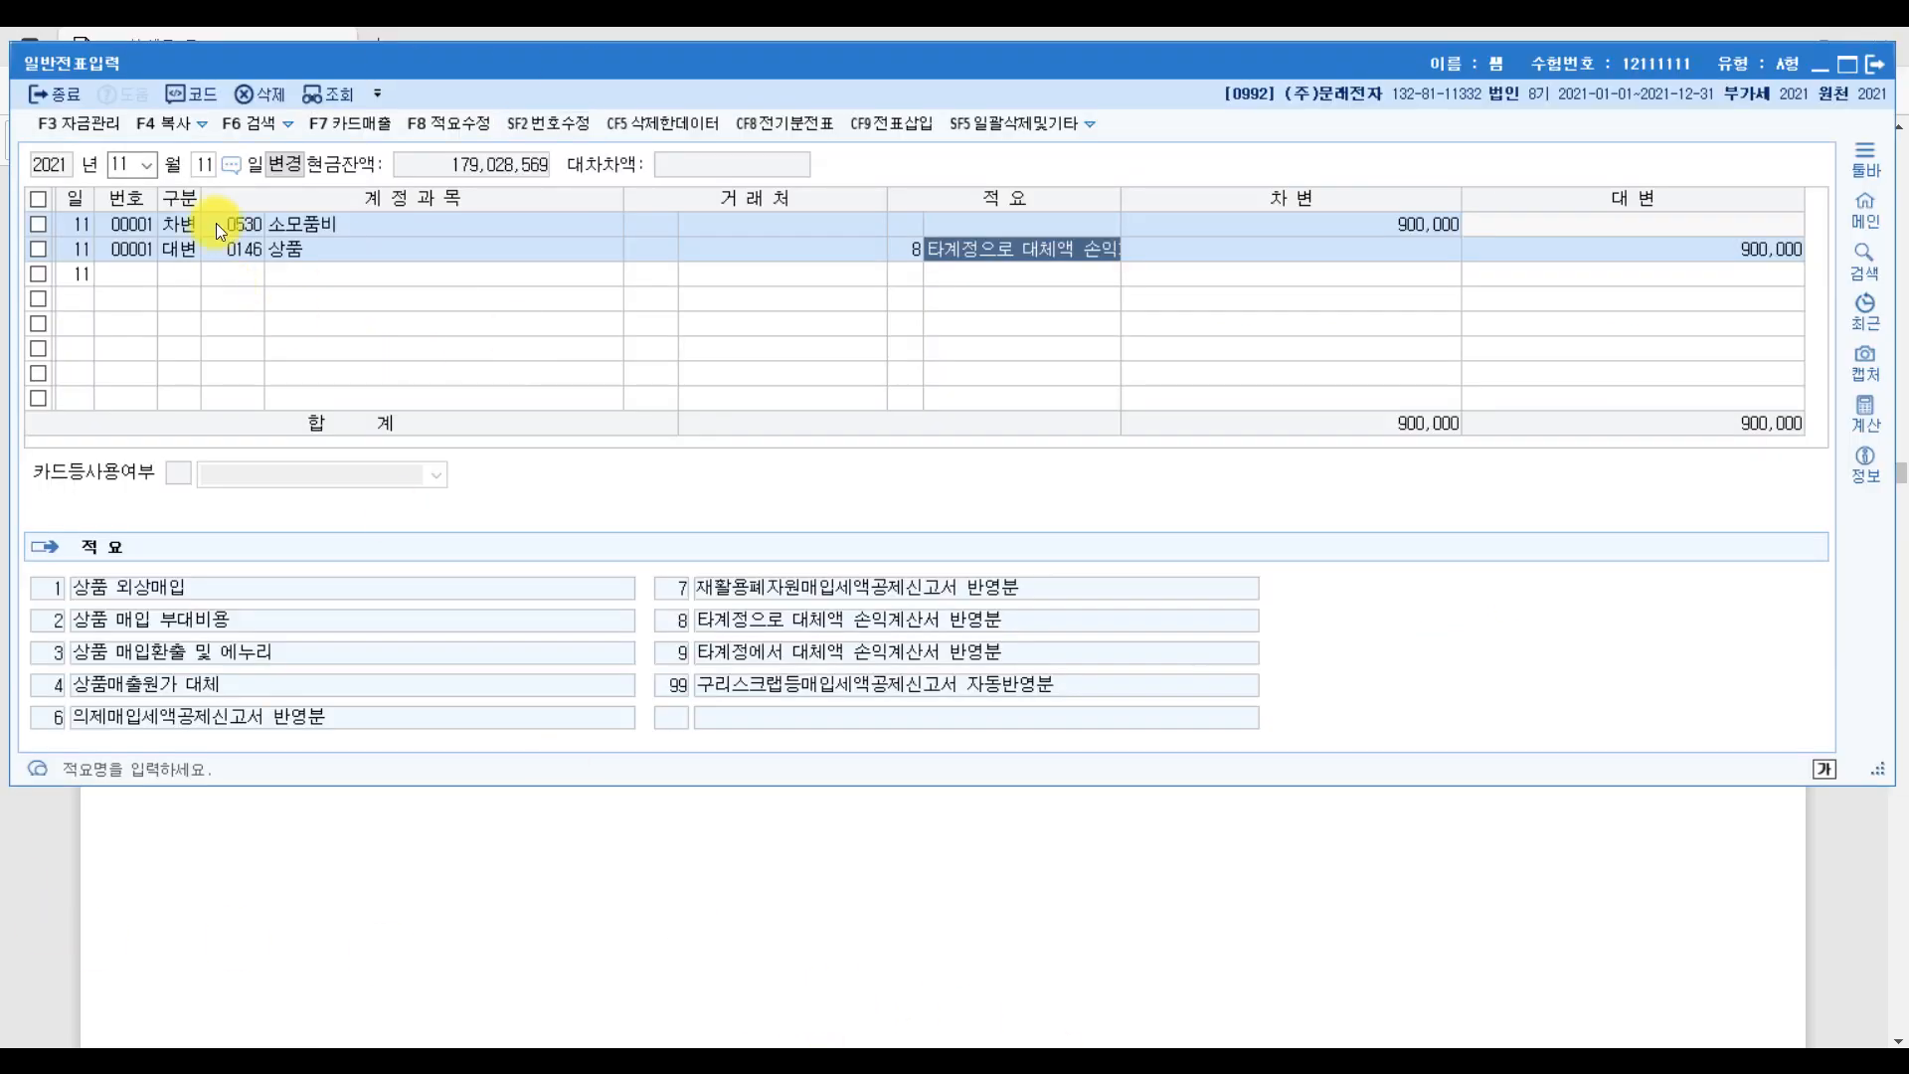
{"action": "left_click", "coordinate": [201, 165]}
{"action": "type", "text": "30"}
{"action": "key", "text": "Return"}
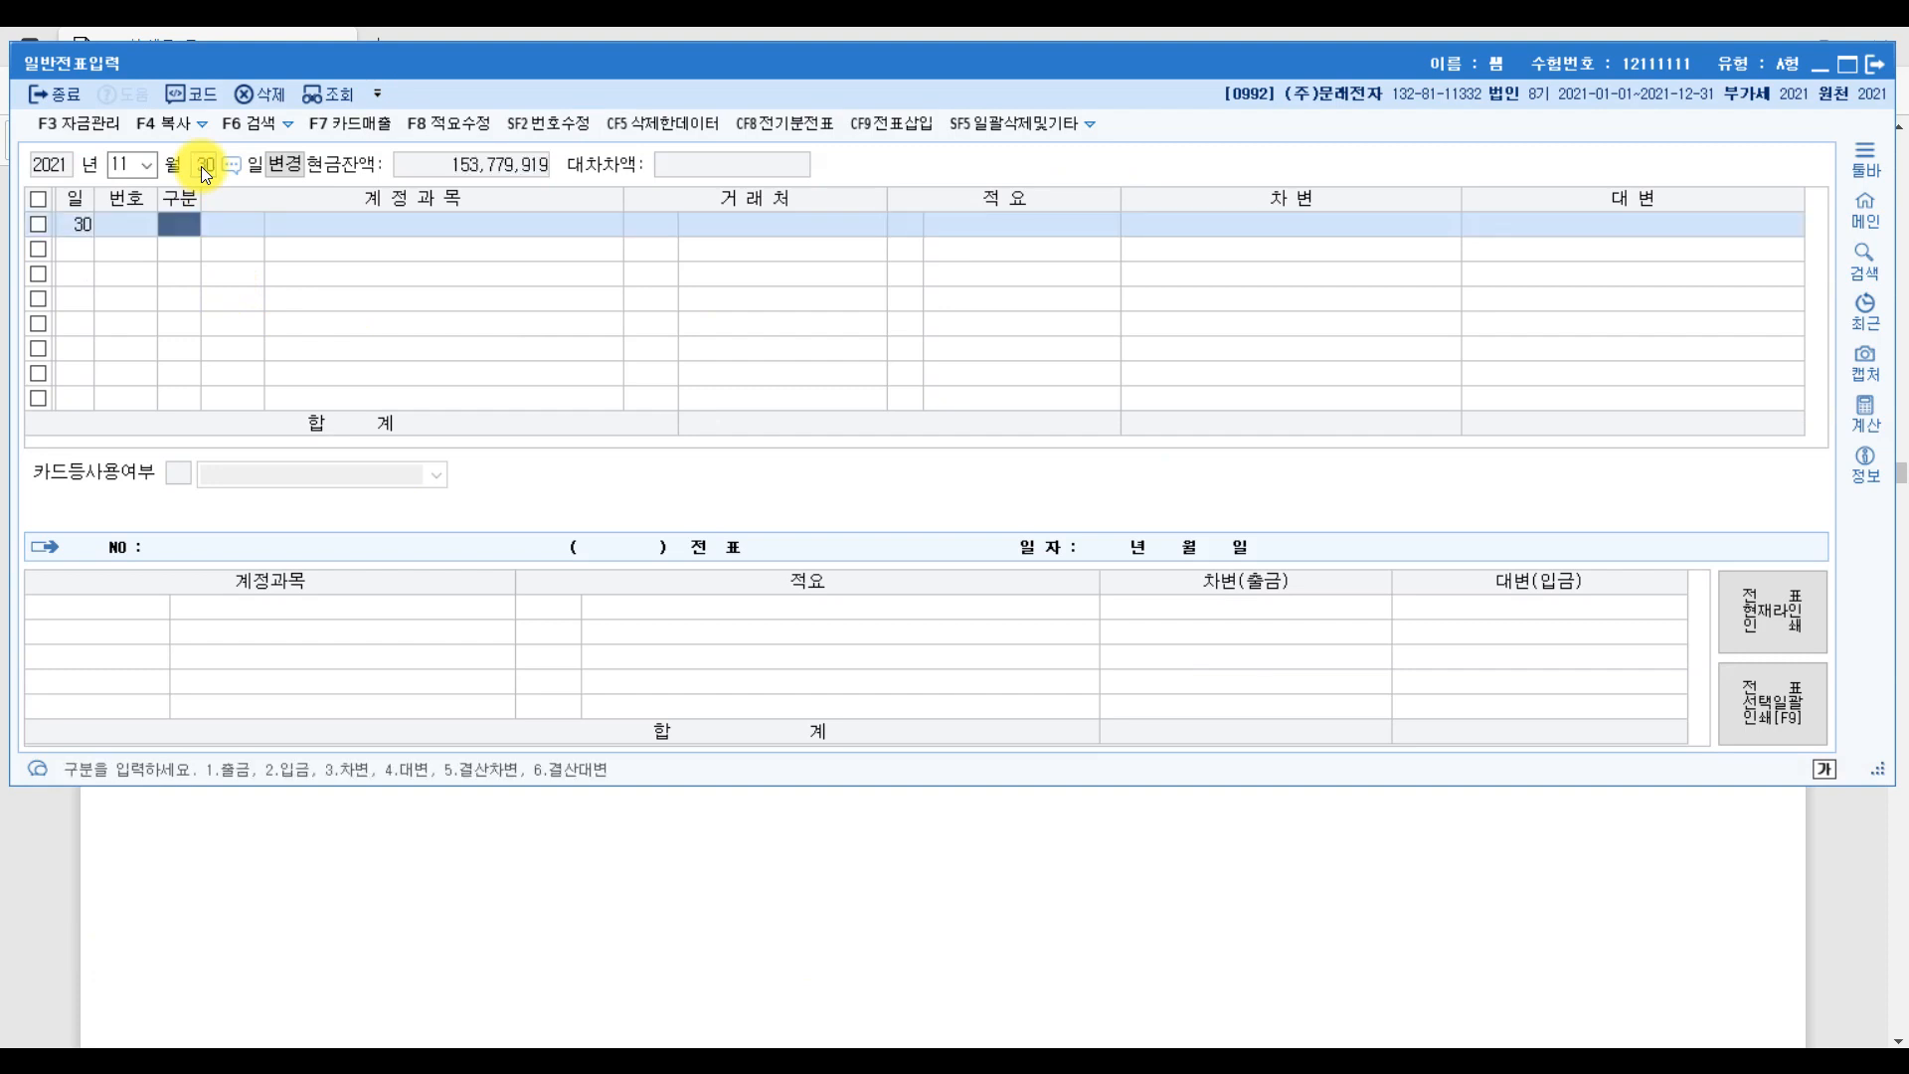
- Enter a 대변 line for 0331 자본금 with an amount of 5,000,000
{"action": "type", "text": "4"}
{"action": "type", "text": "잡ㄴ"}
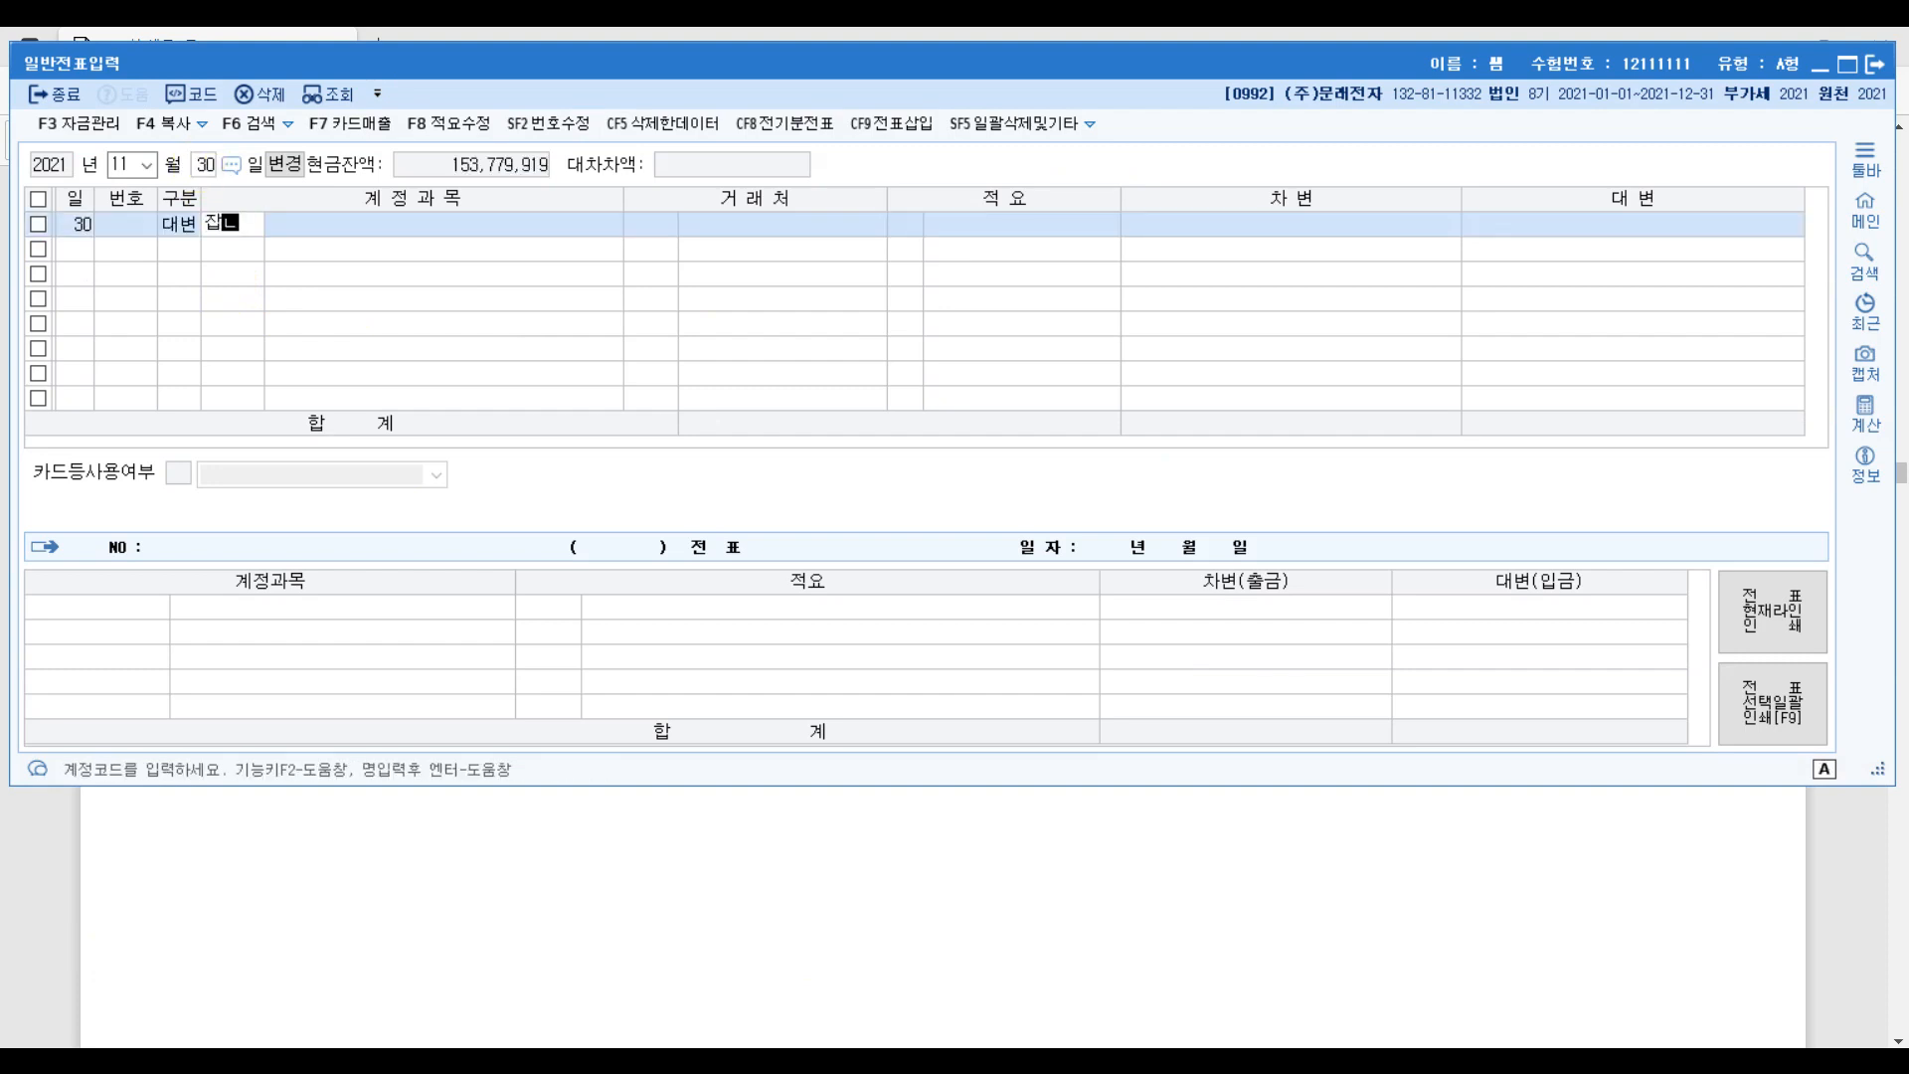
{"action": "key", "text": "BackSpace"}
{"action": "key", "text": "BackSpace"}
{"action": "type", "text": "자본"}
{"action": "key", "text": "Return"}
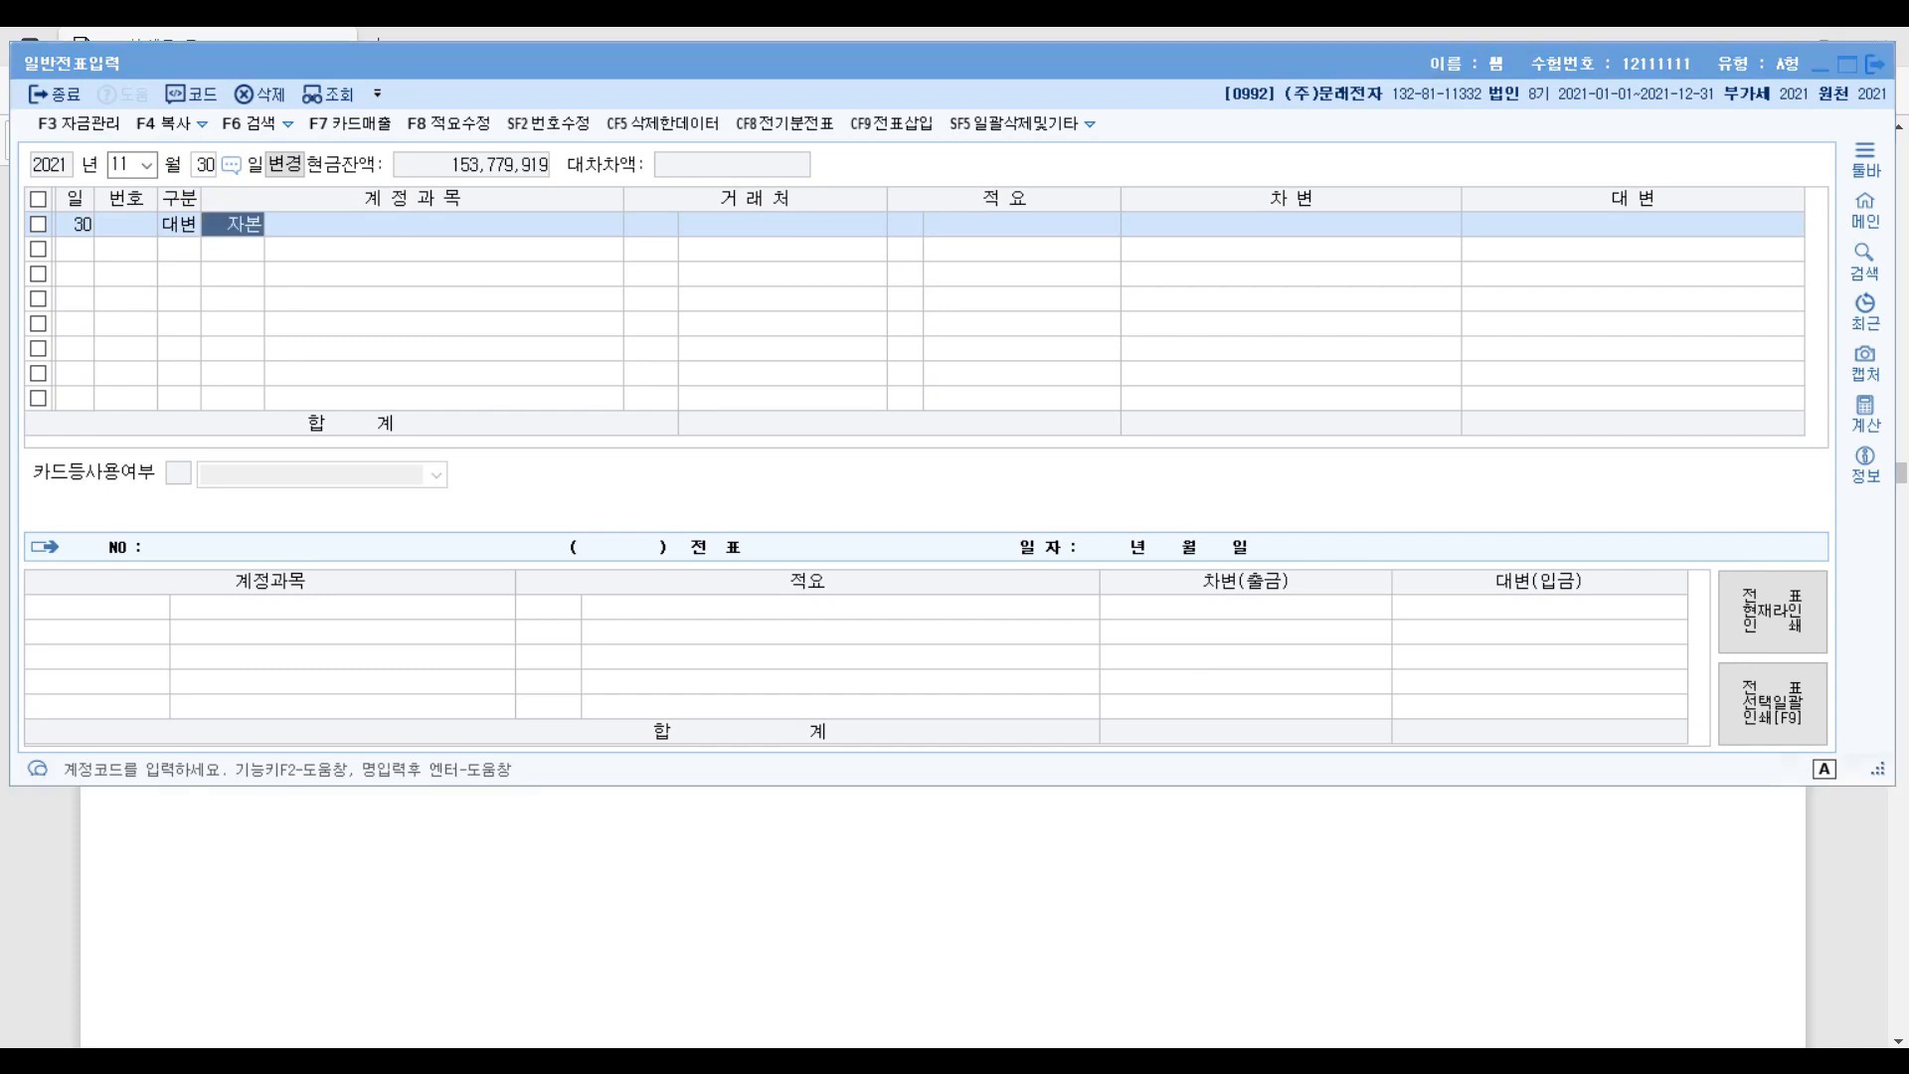
{"action": "key", "text": "Return"}
{"action": "key", "text": "Return"}
{"action": "key", "text": "Return"}
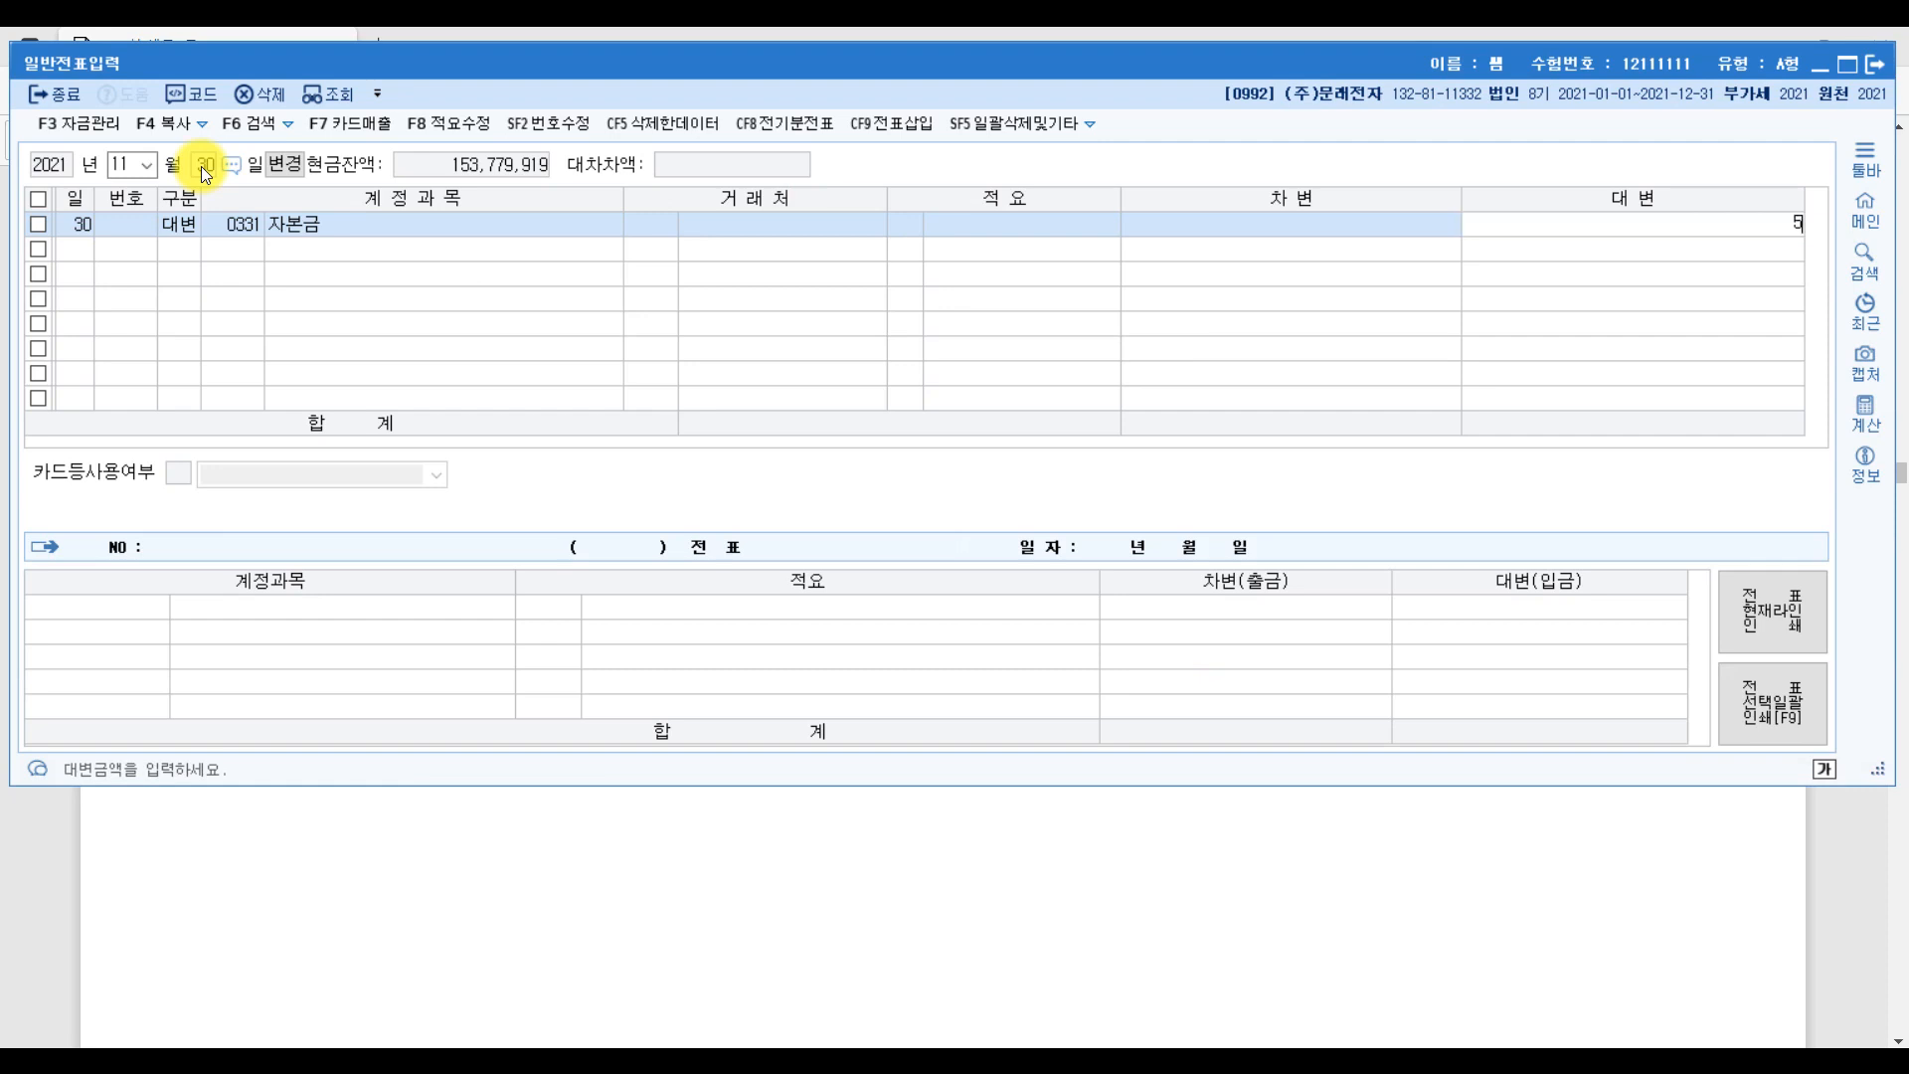
{"action": "type", "text": "5000000"}
{"action": "key", "text": "Return"}
- Enter a 차변 line for 0103 보통예금 with an amount of 7,965,000
{"action": "type", "text": "3"}
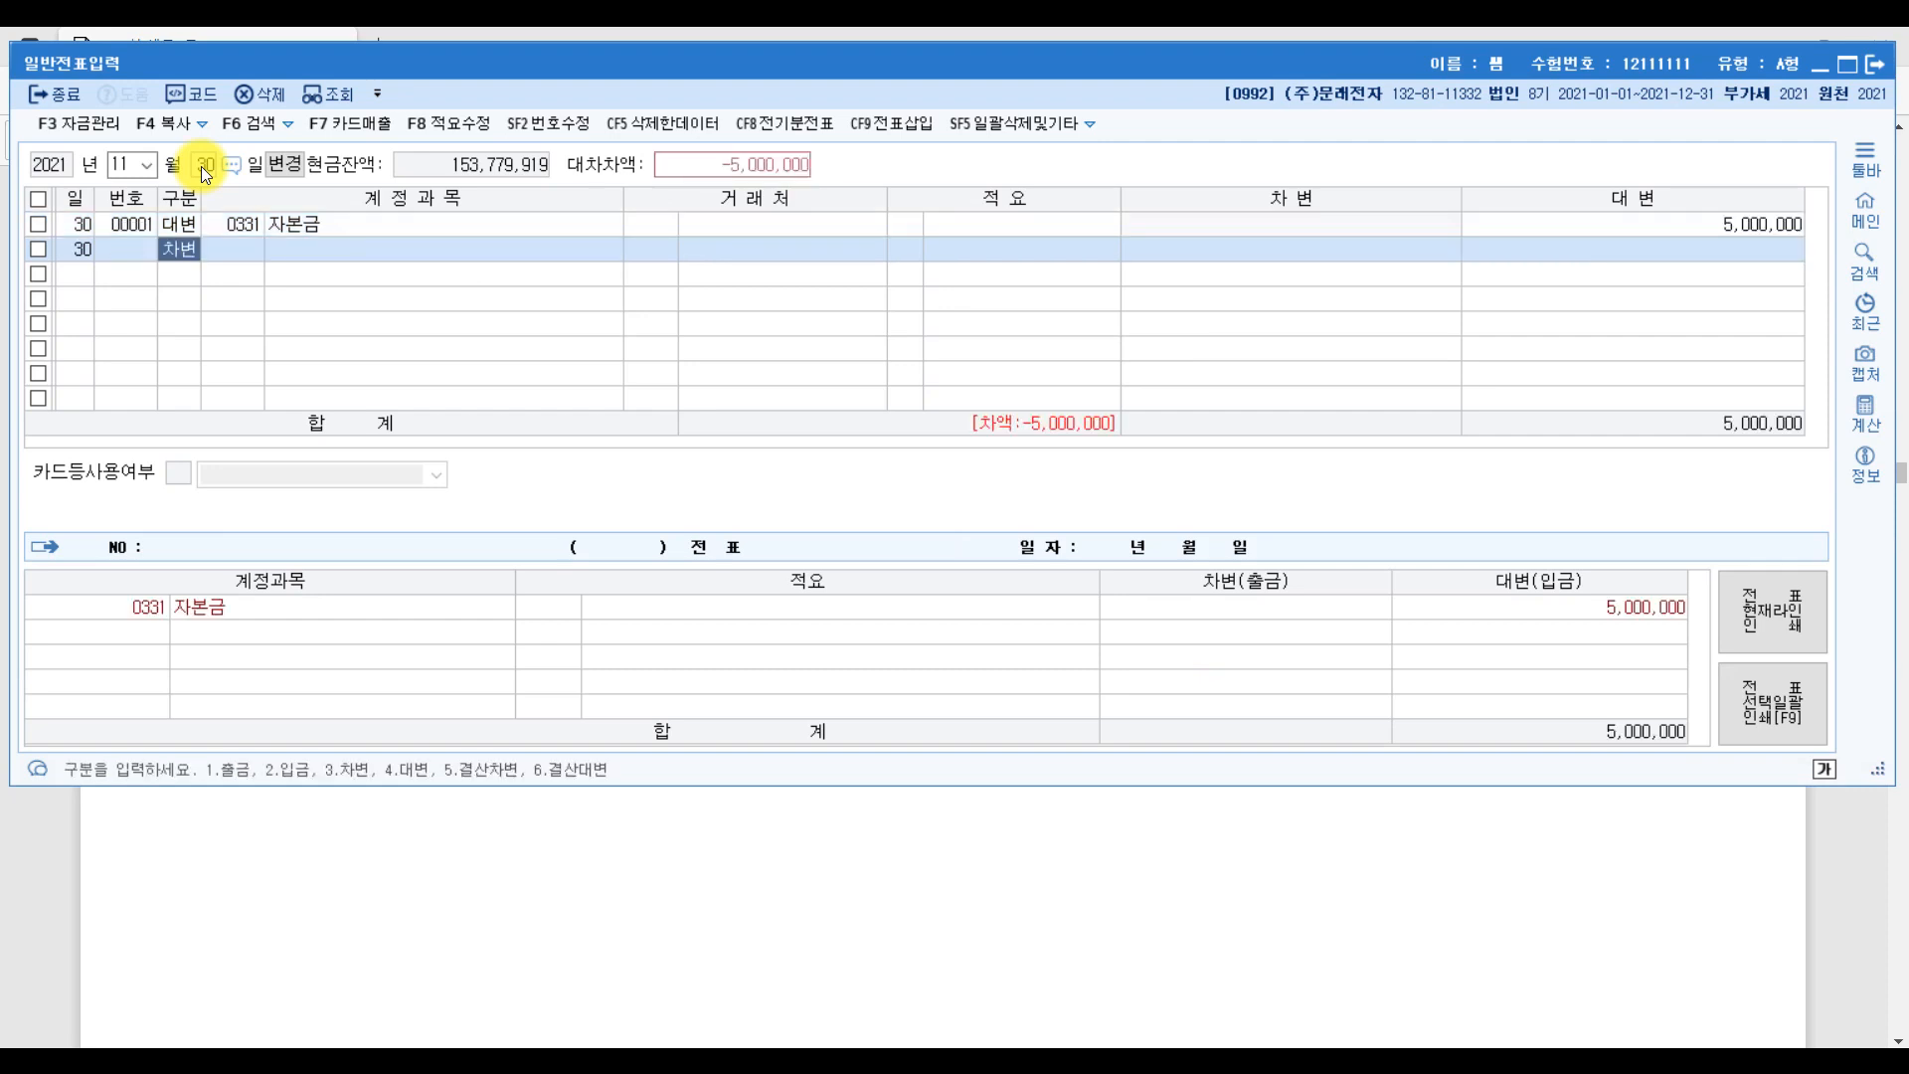
{"action": "type", "text": "보토ㅇ"}
{"action": "key", "text": "Return"}
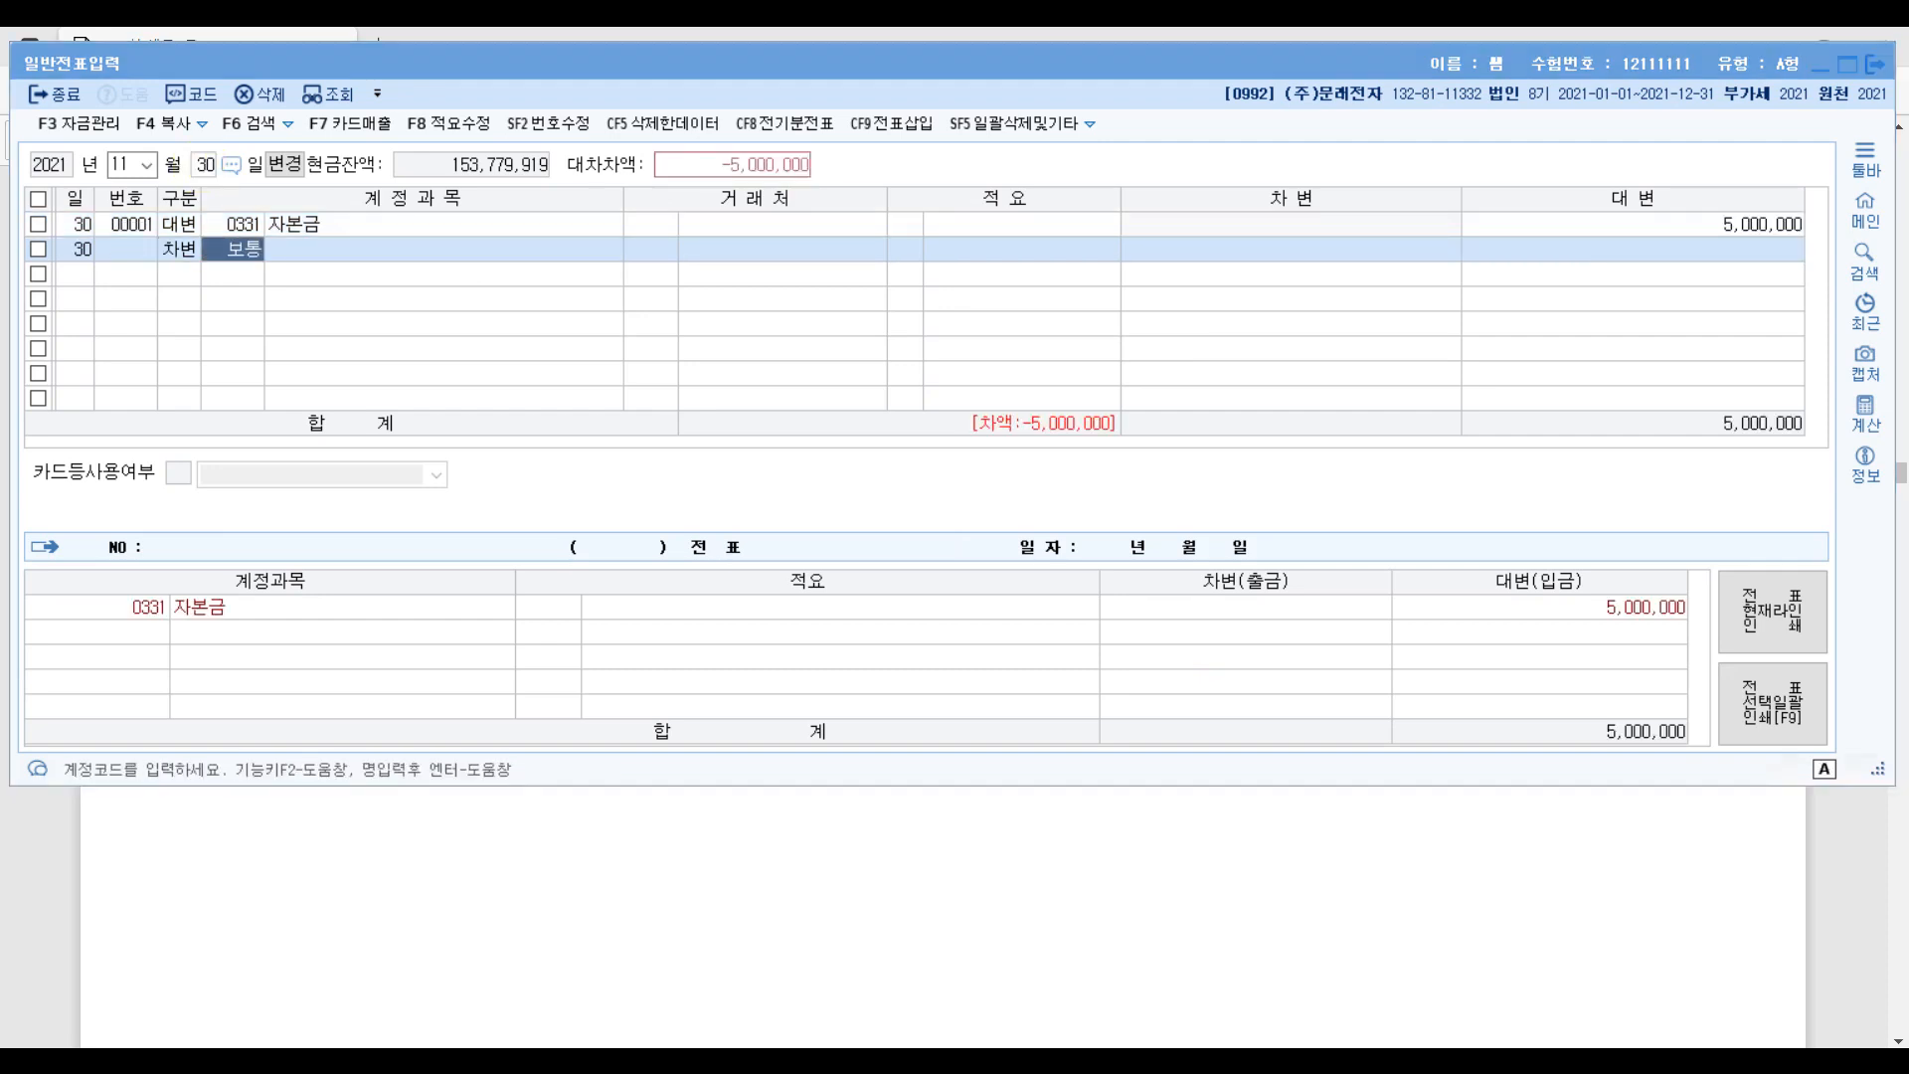
{"action": "key", "text": "Return"}
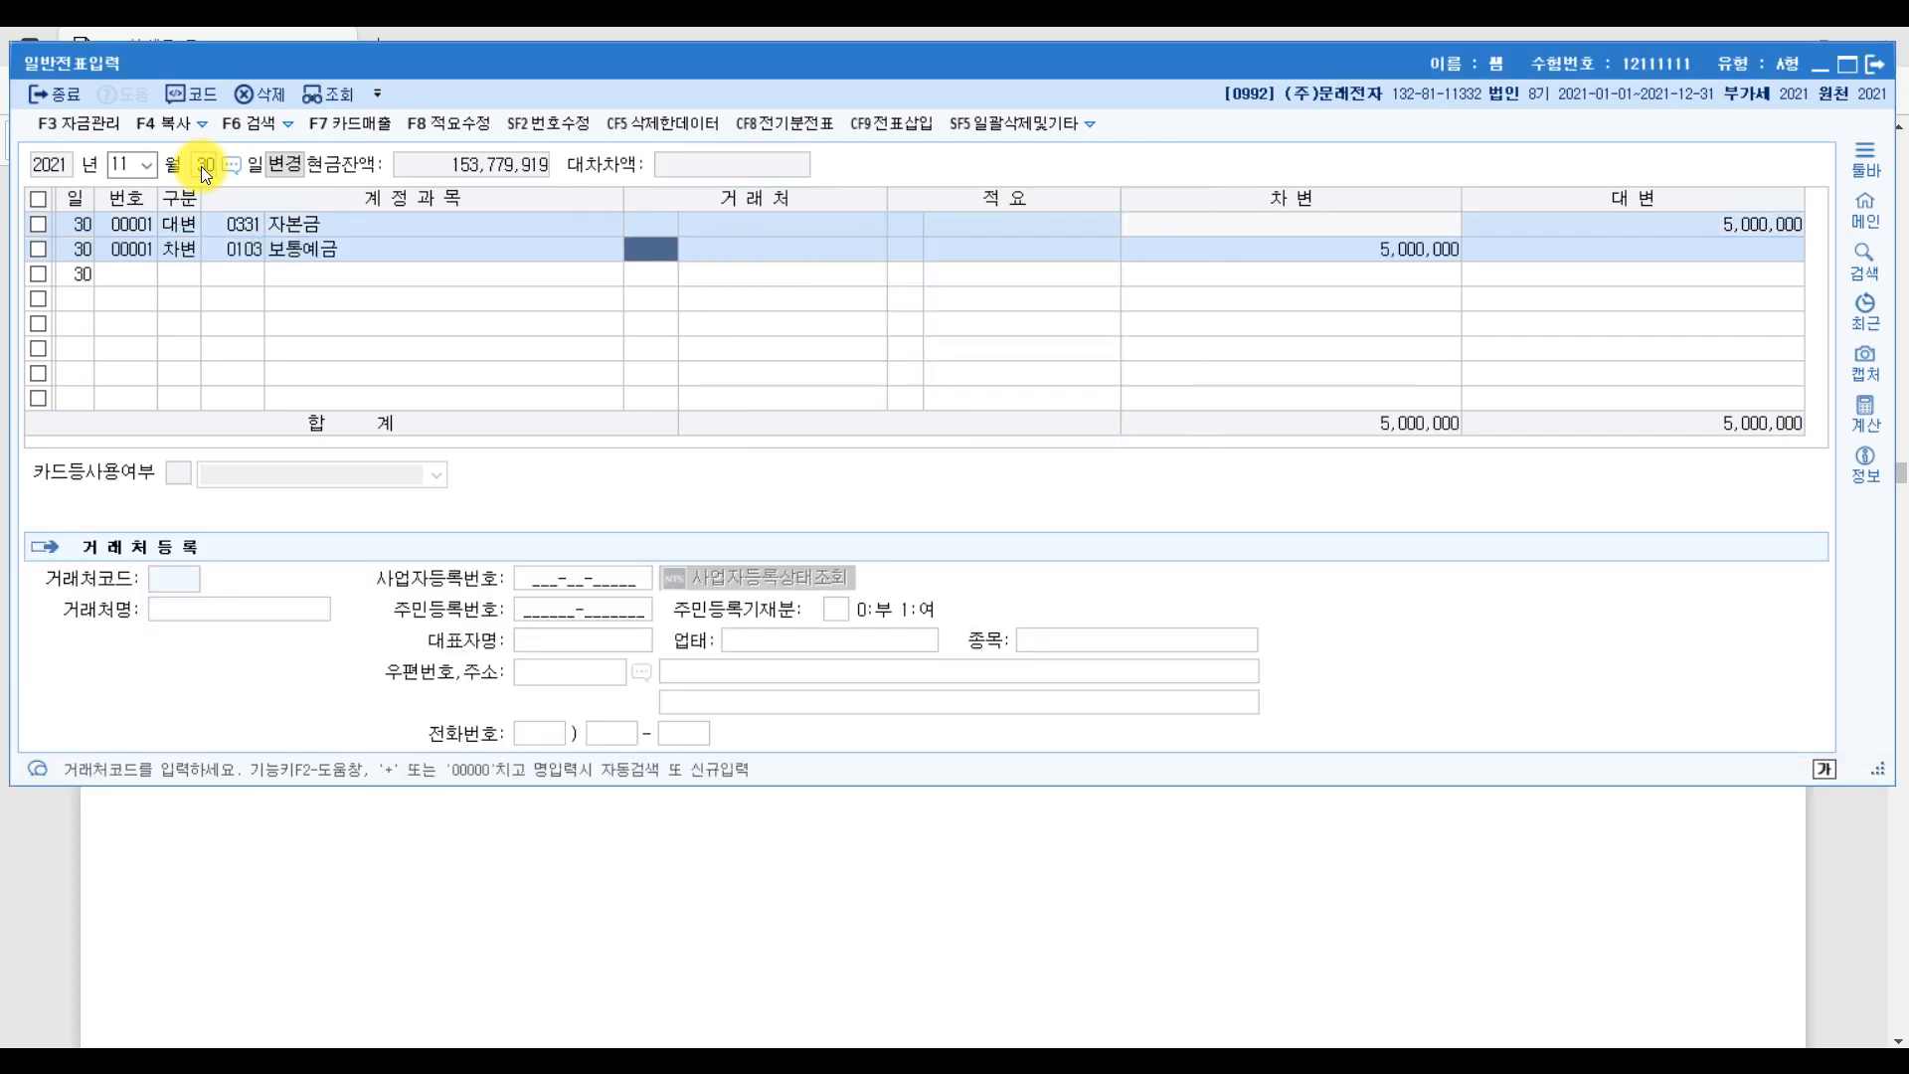
{"action": "key", "text": "Return"}
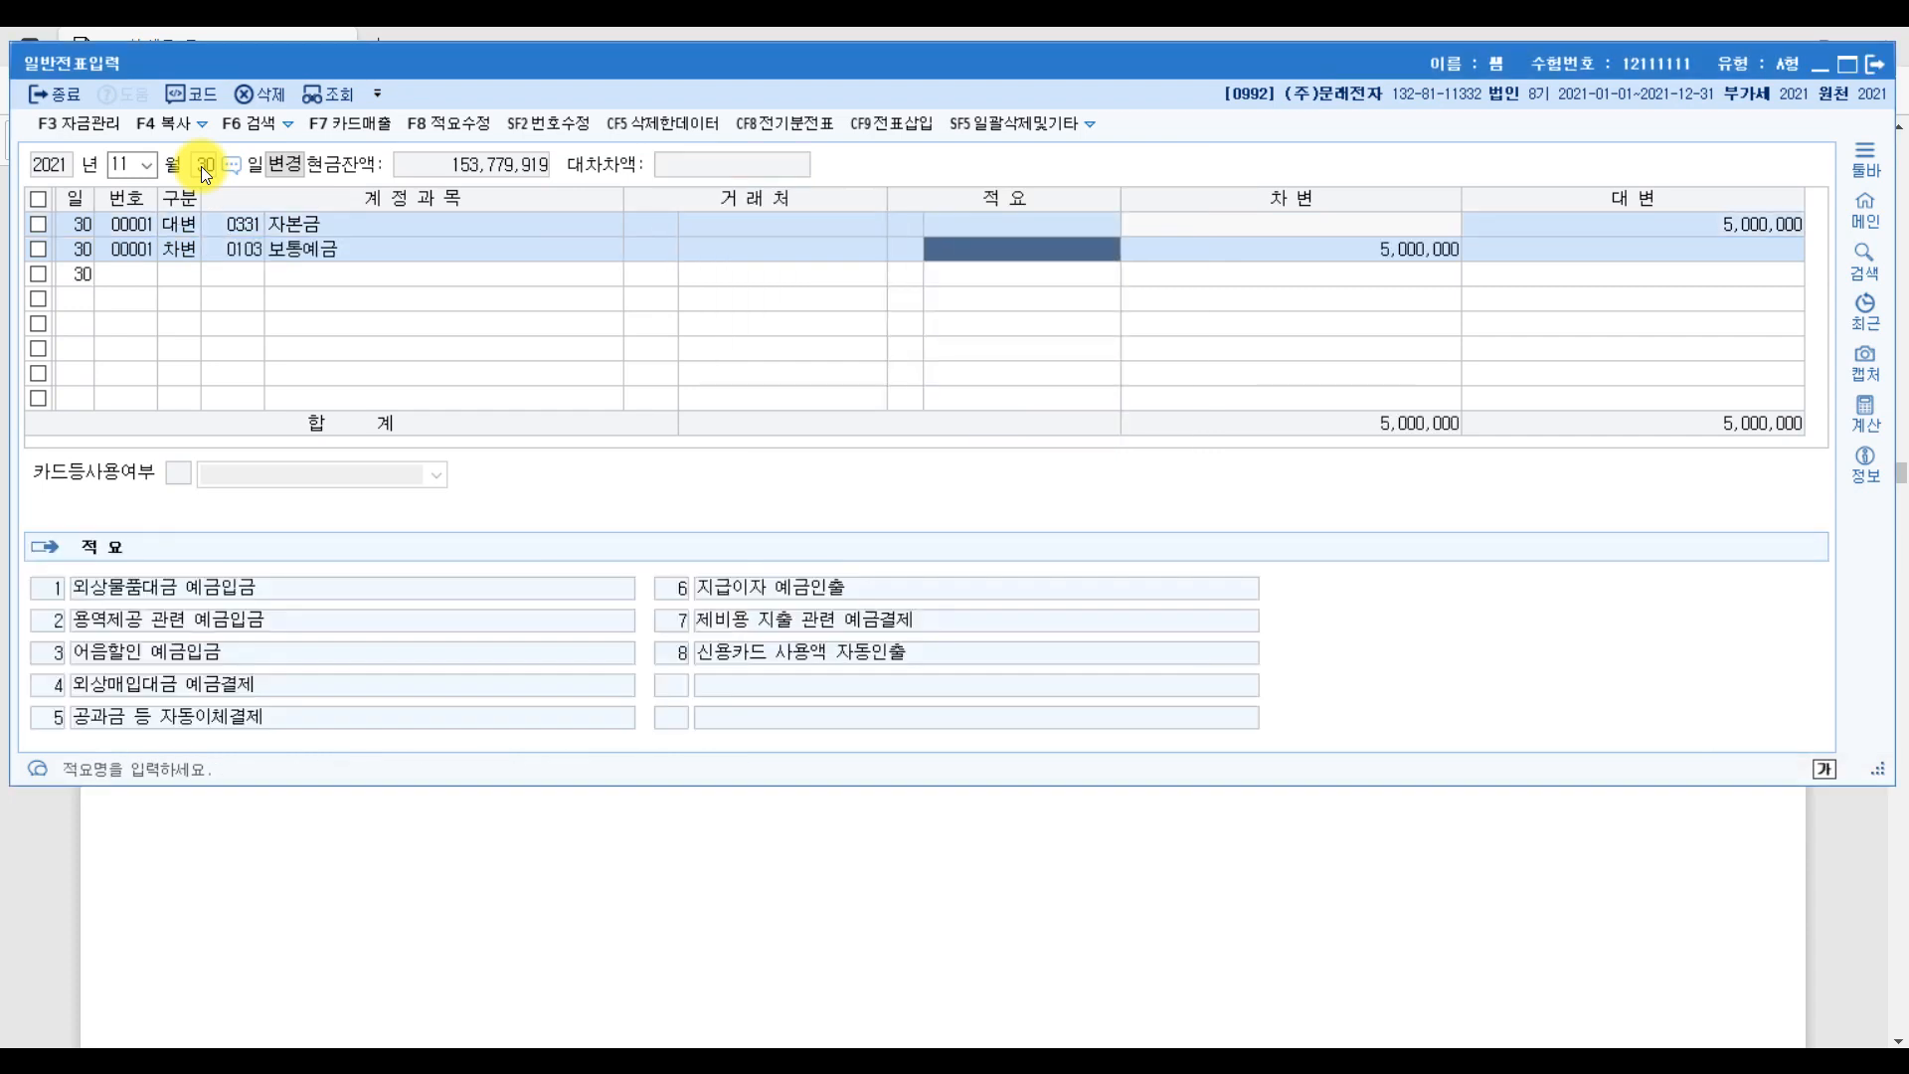
{"action": "key", "text": "Return"}
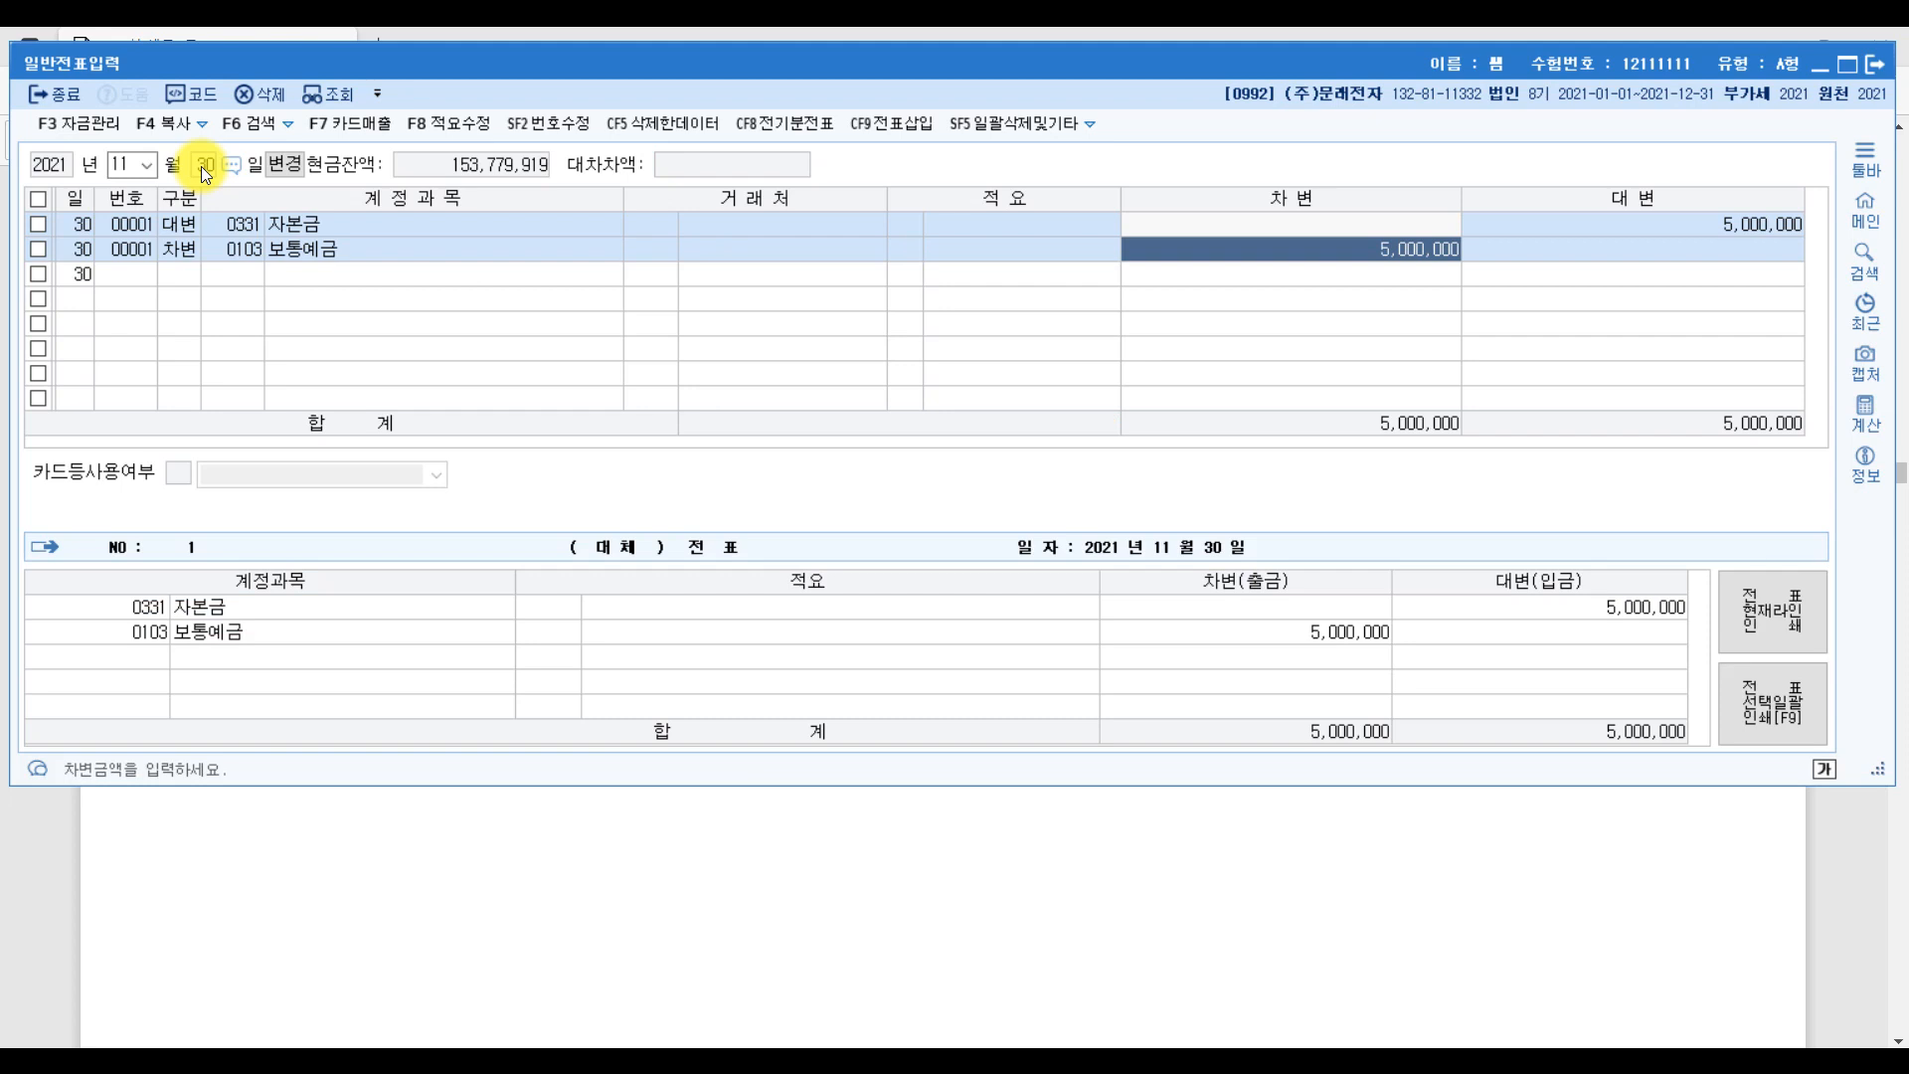
{"action": "type", "text": "0"}
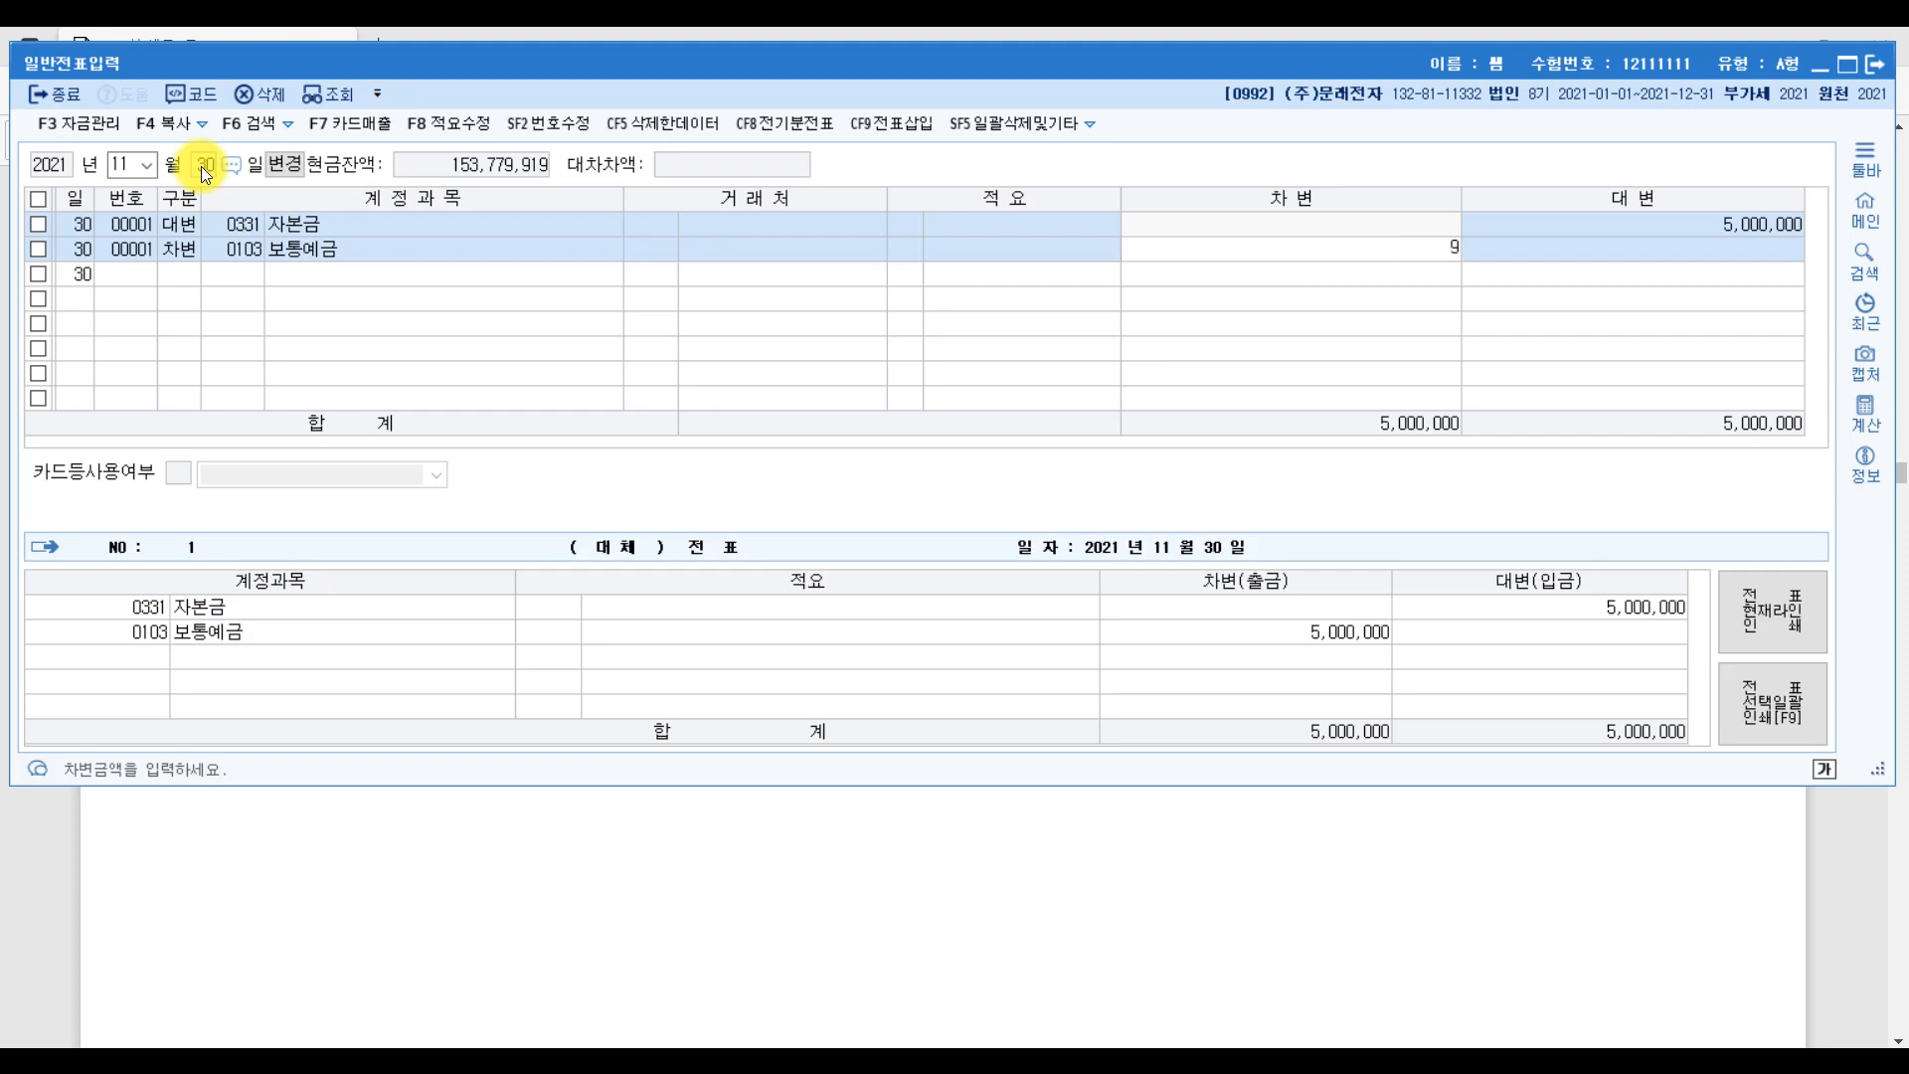
{"action": "type", "text": "7965000"}
{"action": "key", "text": "Return"}
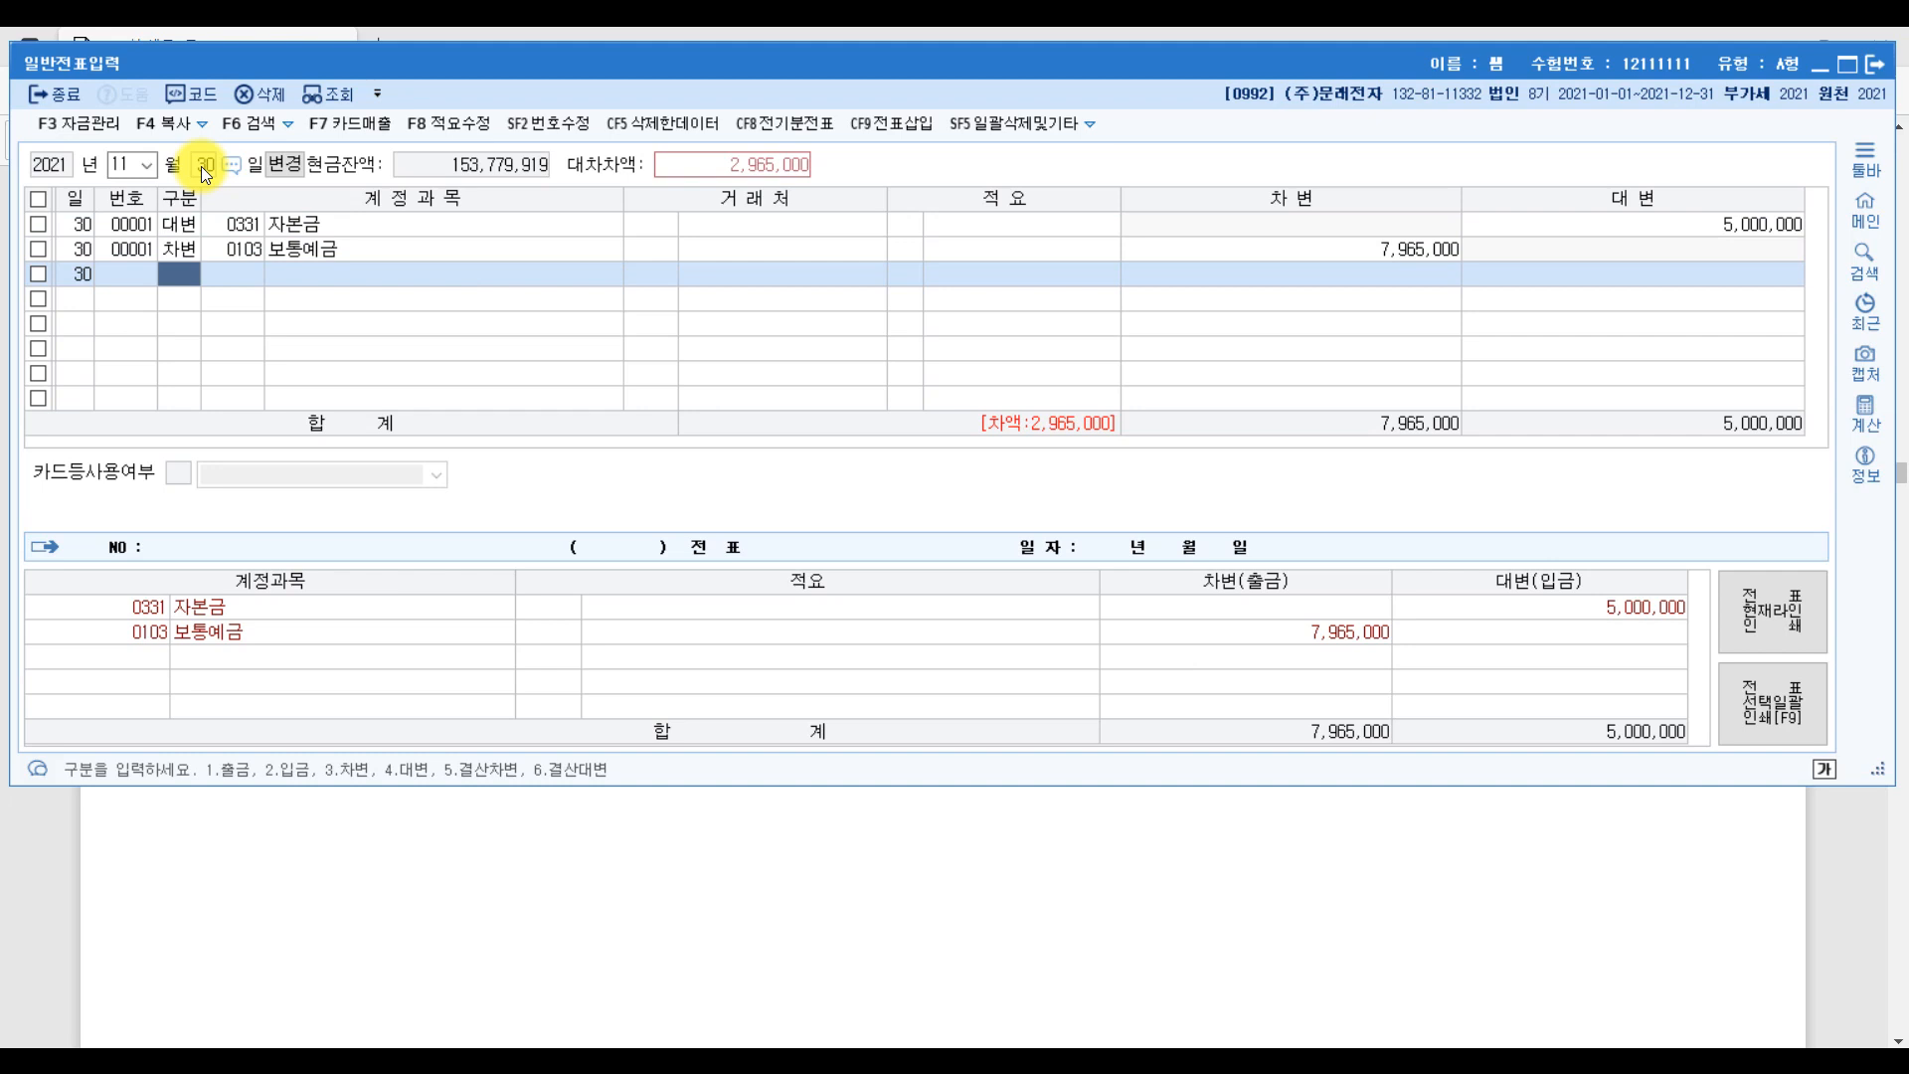
- Enter a 대변 line for 0341 주식발행초과금 with an amount of 2,965,000
{"action": "type", "text": "4주식"}
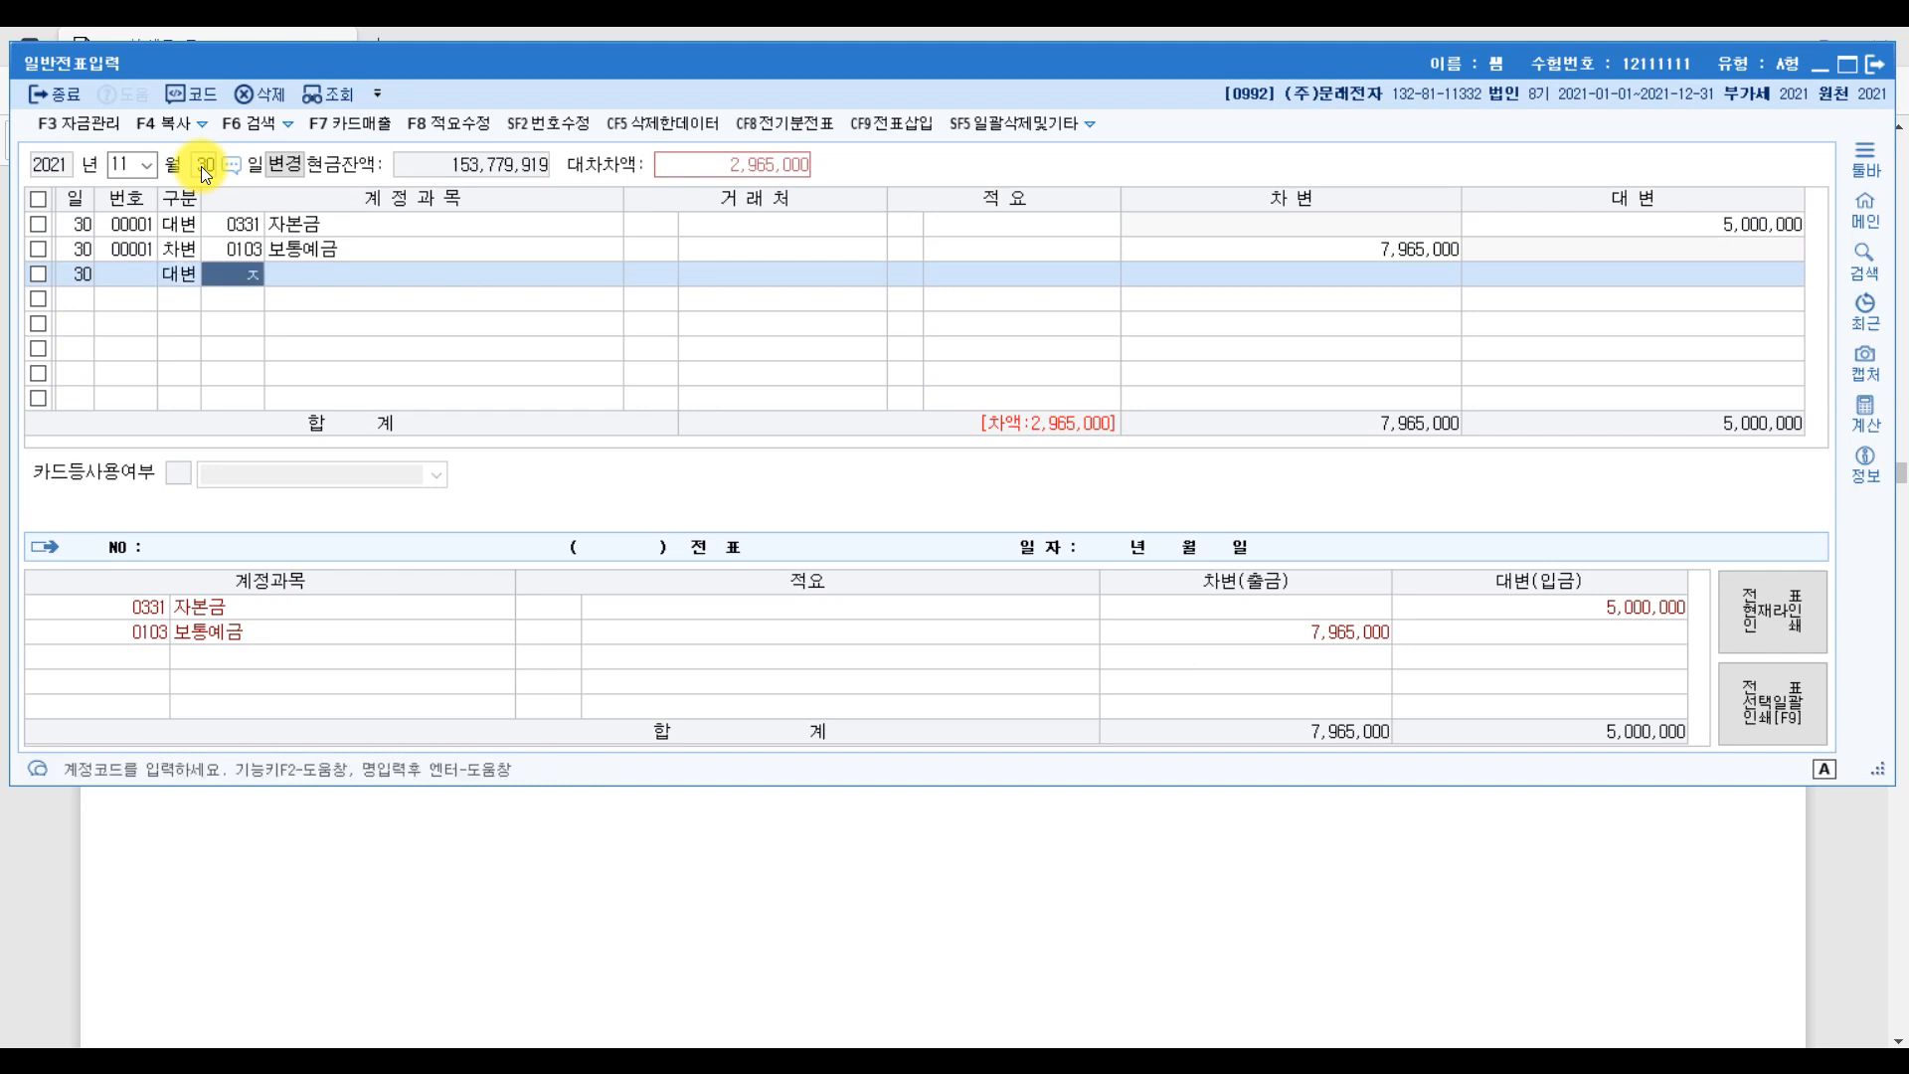
{"action": "key", "text": "Return"}
{"action": "key", "text": "Down"}
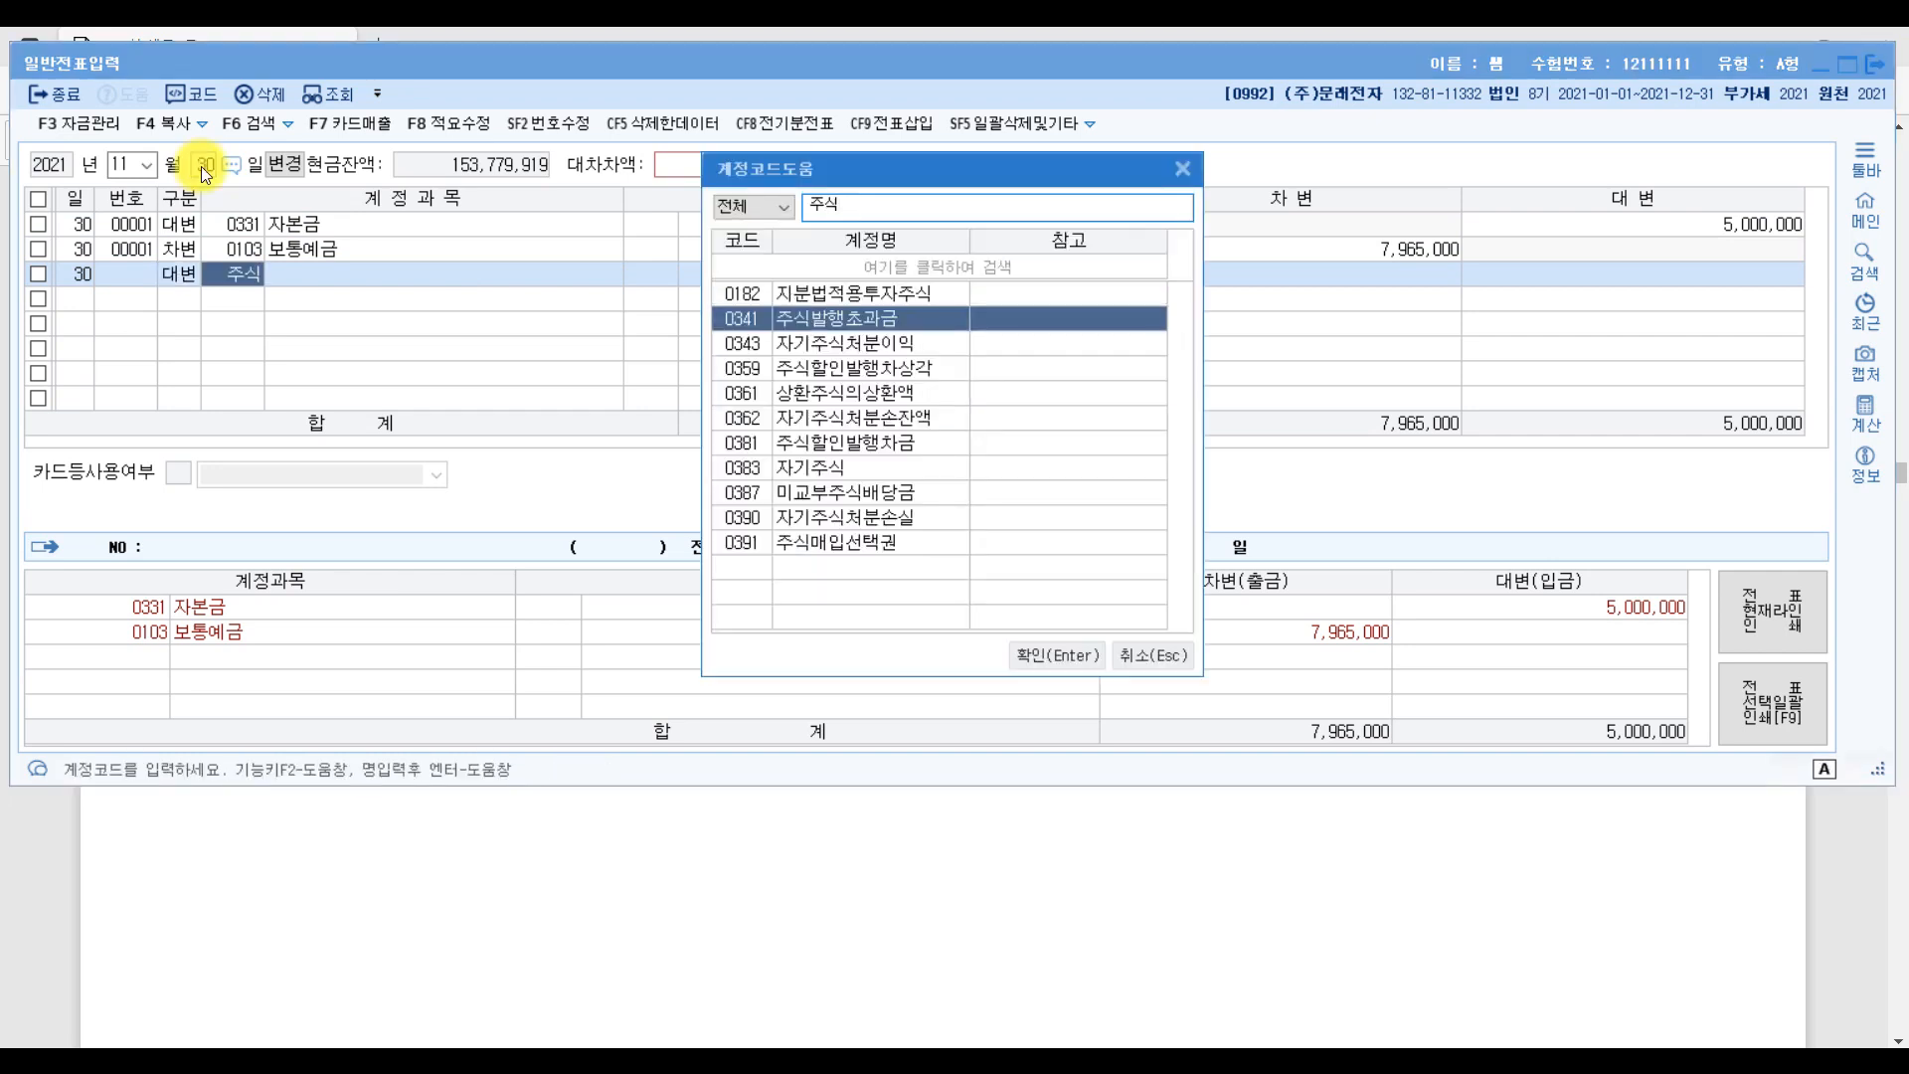
{"action": "key", "text": "Return"}
{"action": "key", "text": "Return"}
{"action": "key", "text": "Return"}
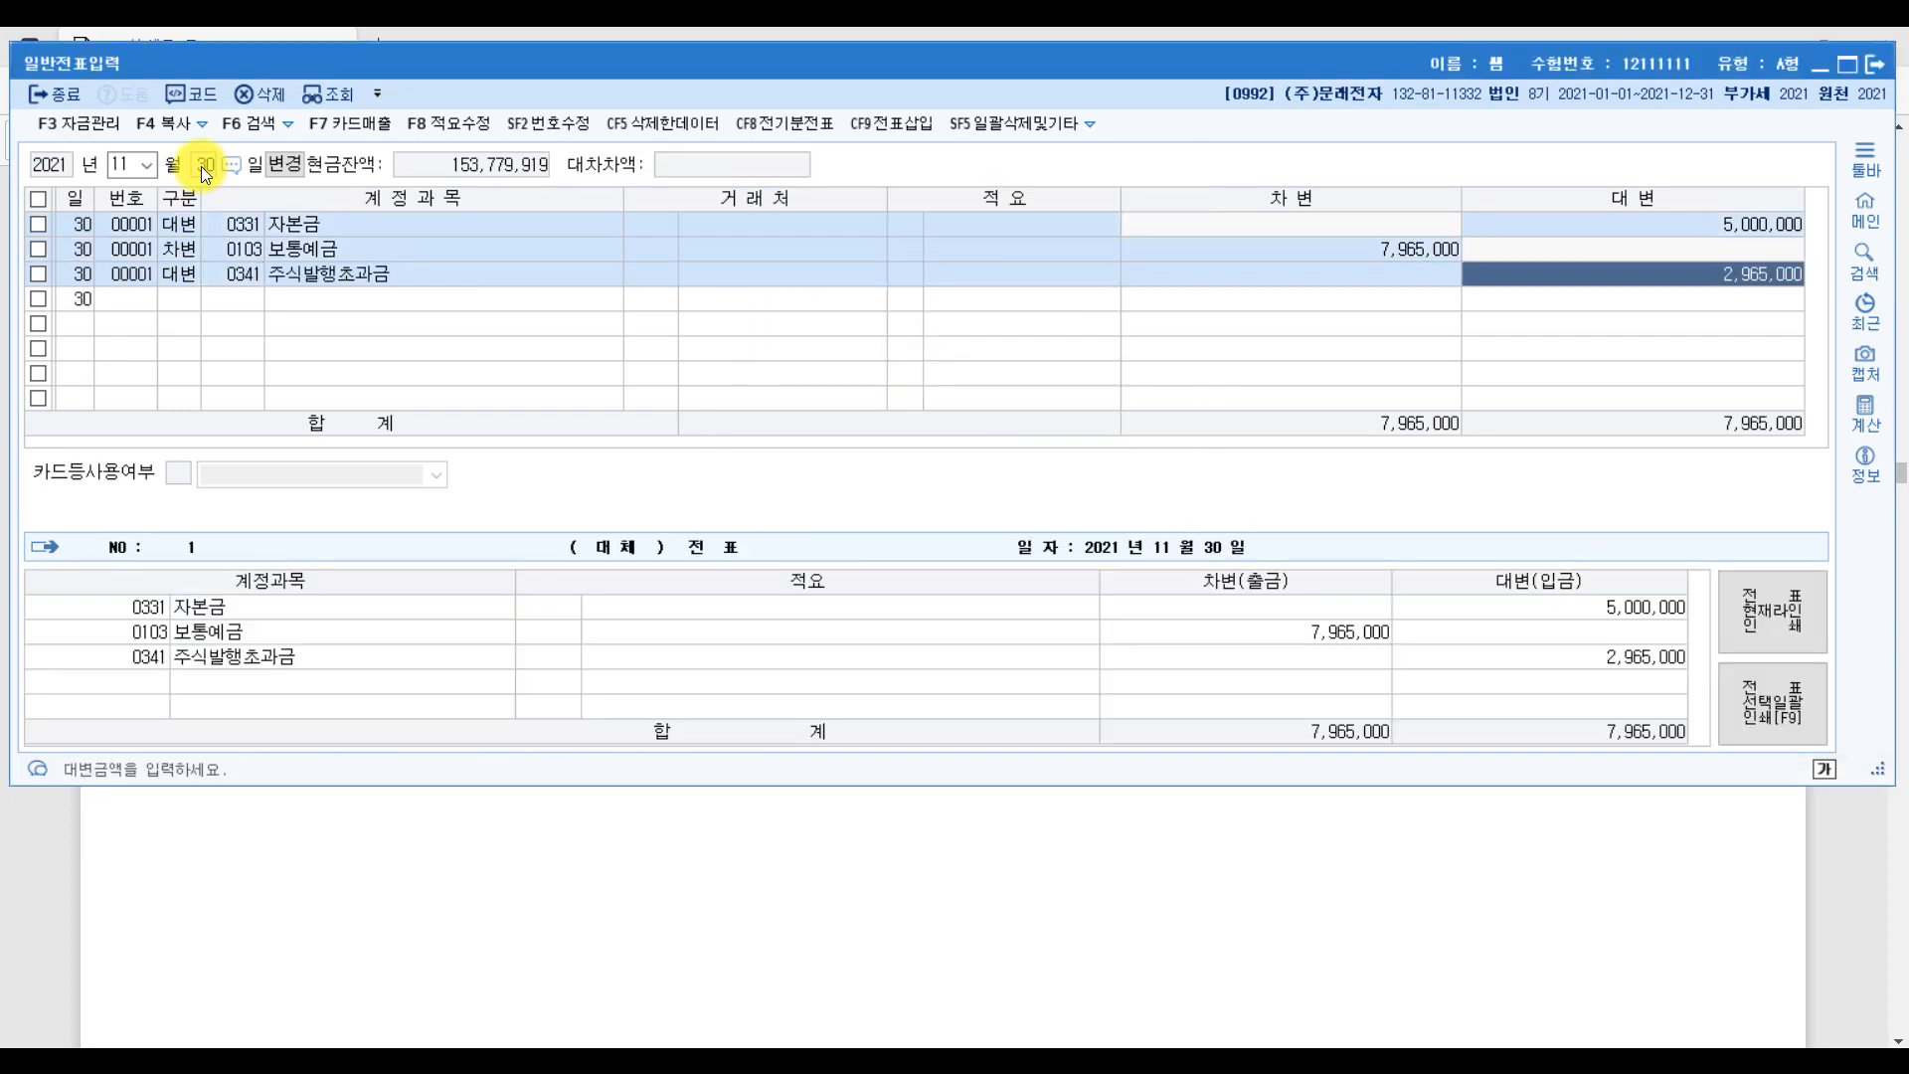
- Switch to the exam PDF and, in 문제2 question [1], underline 현금영수증을 and 보통예금에서 지급하고
{"action": "left_click", "coordinate": [1859, 893]}
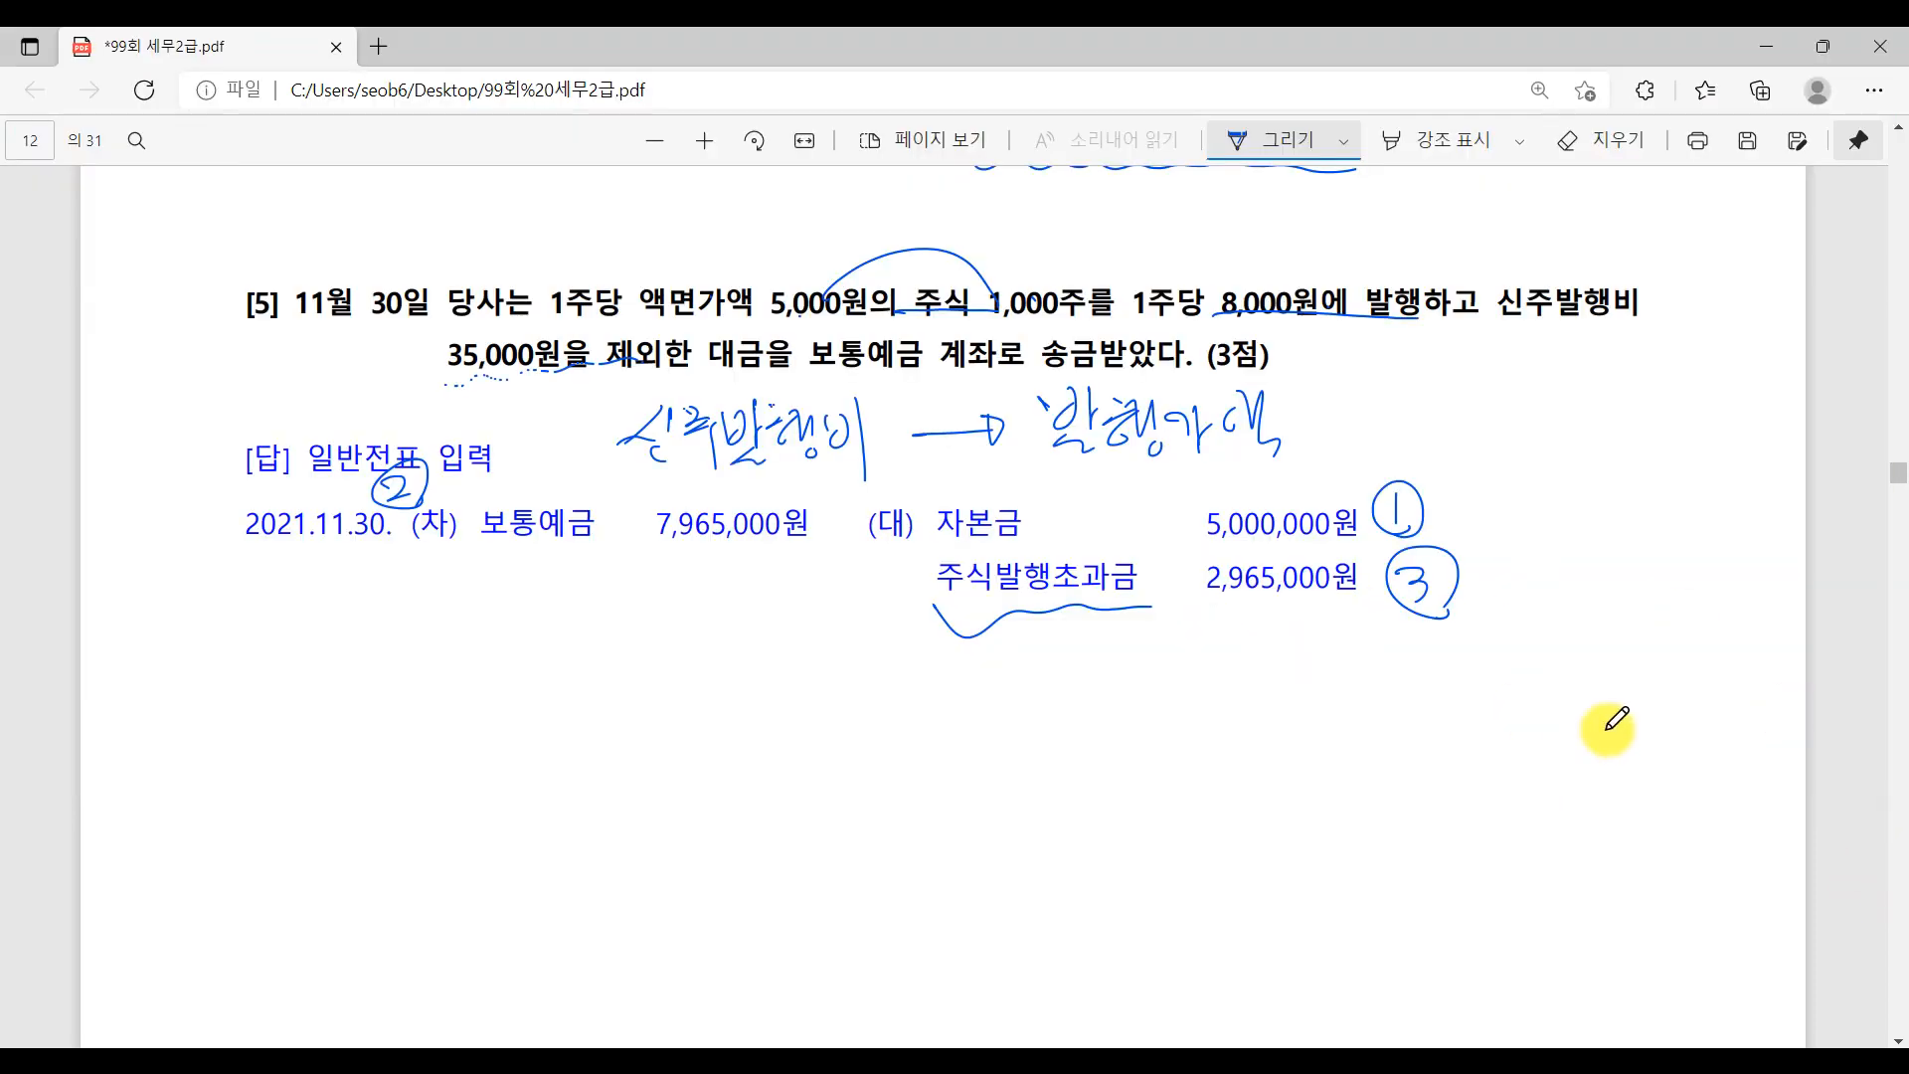
{"action": "scroll", "coordinate": [1607, 728], "scroll_direction": "up", "scroll_amount": 7}
{"action": "scroll", "coordinate": [1613, 729], "scroll_direction": "up", "scroll_amount": 10}
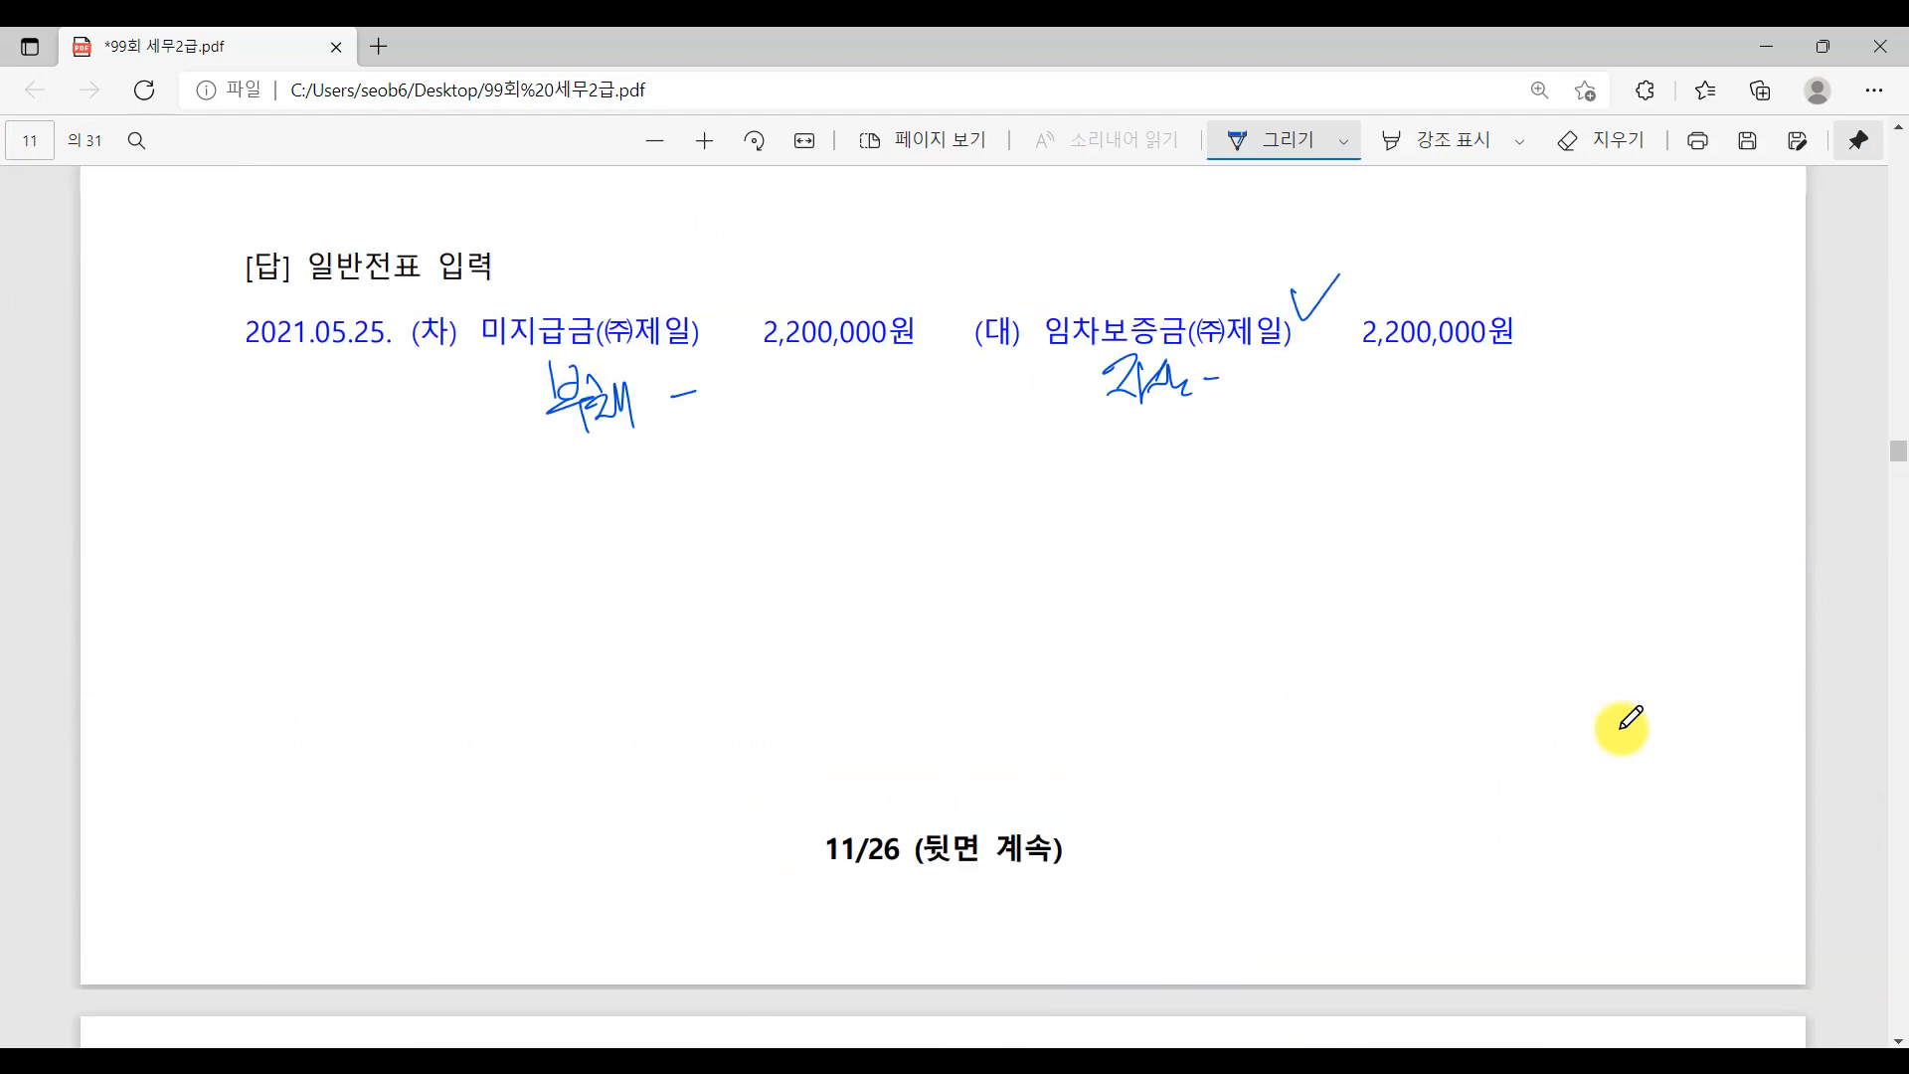
{"action": "scroll", "coordinate": [1630, 718], "scroll_direction": "up", "scroll_amount": 10}
{"action": "scroll", "coordinate": [1630, 718], "scroll_direction": "down", "scroll_amount": 20}
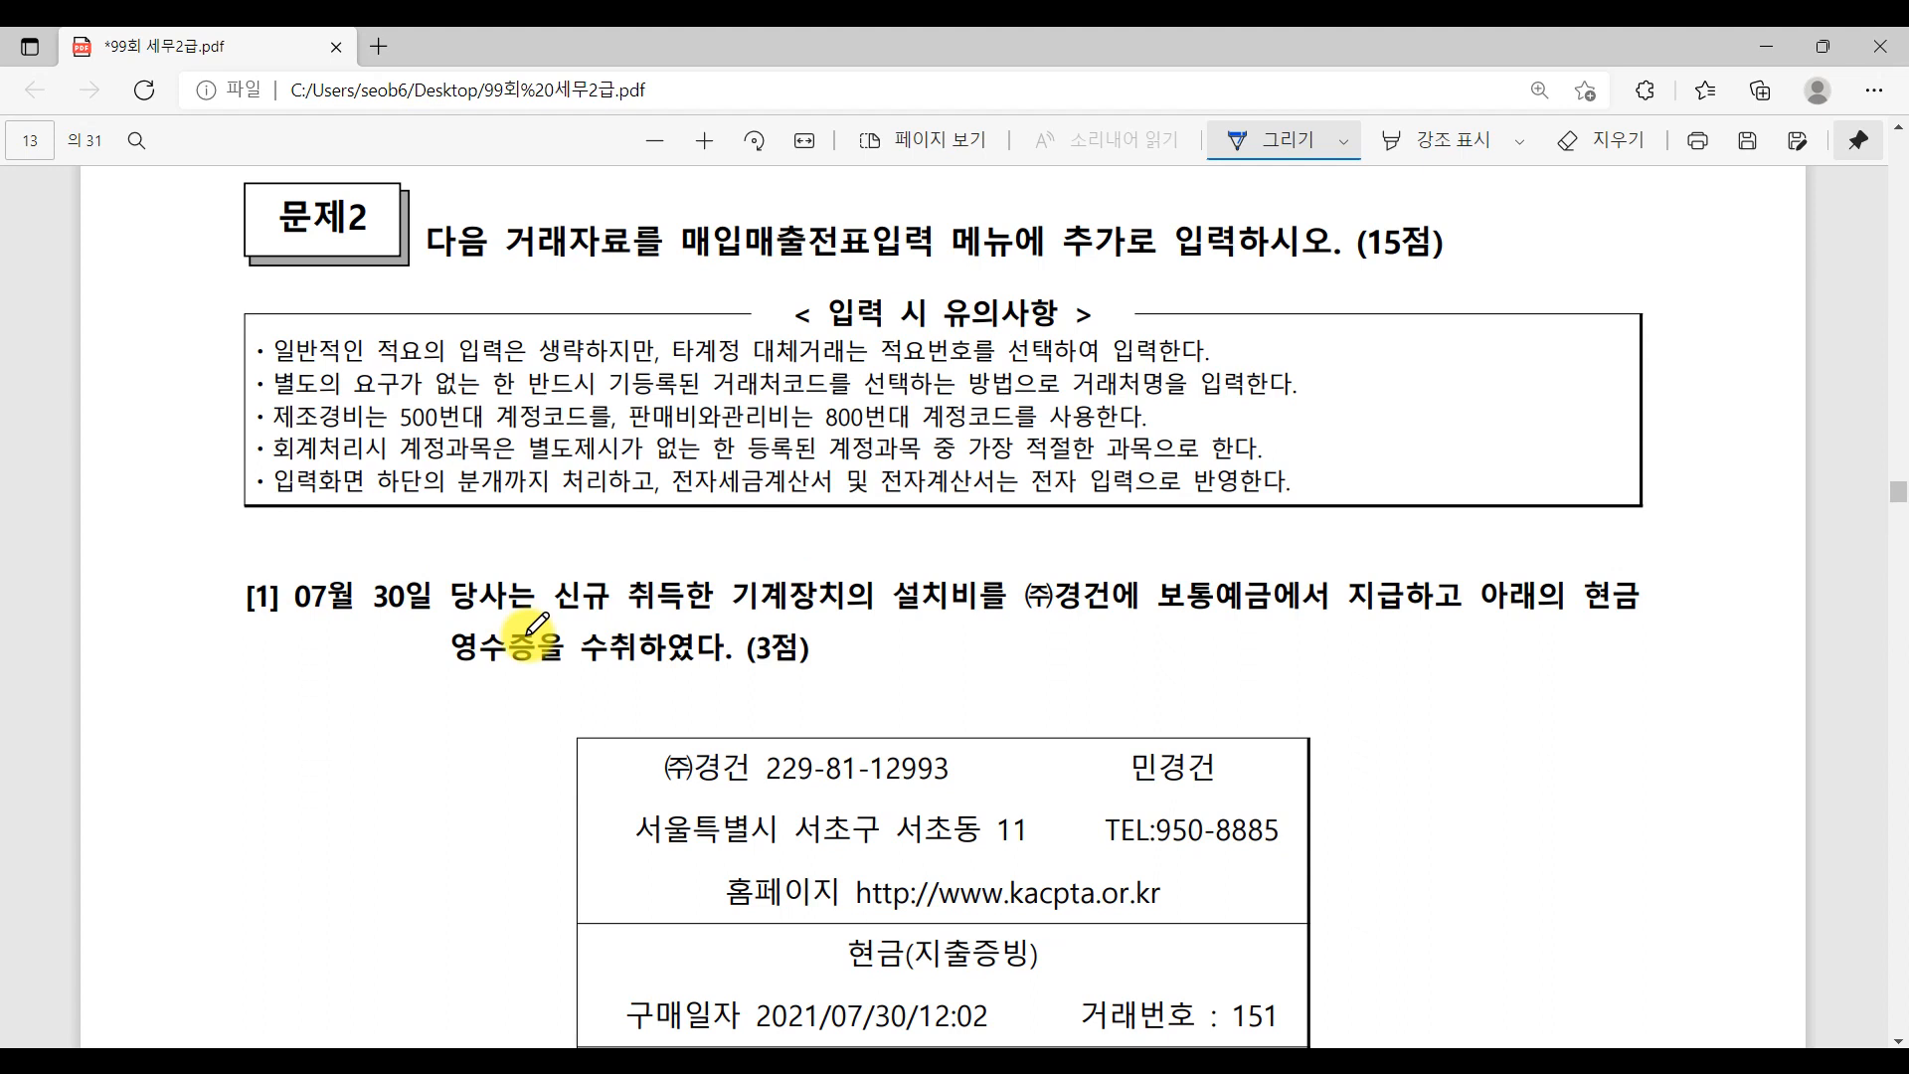
{"action": "left_click_drag", "start_coordinate": [1685, 623], "coordinate": [1597, 628]}
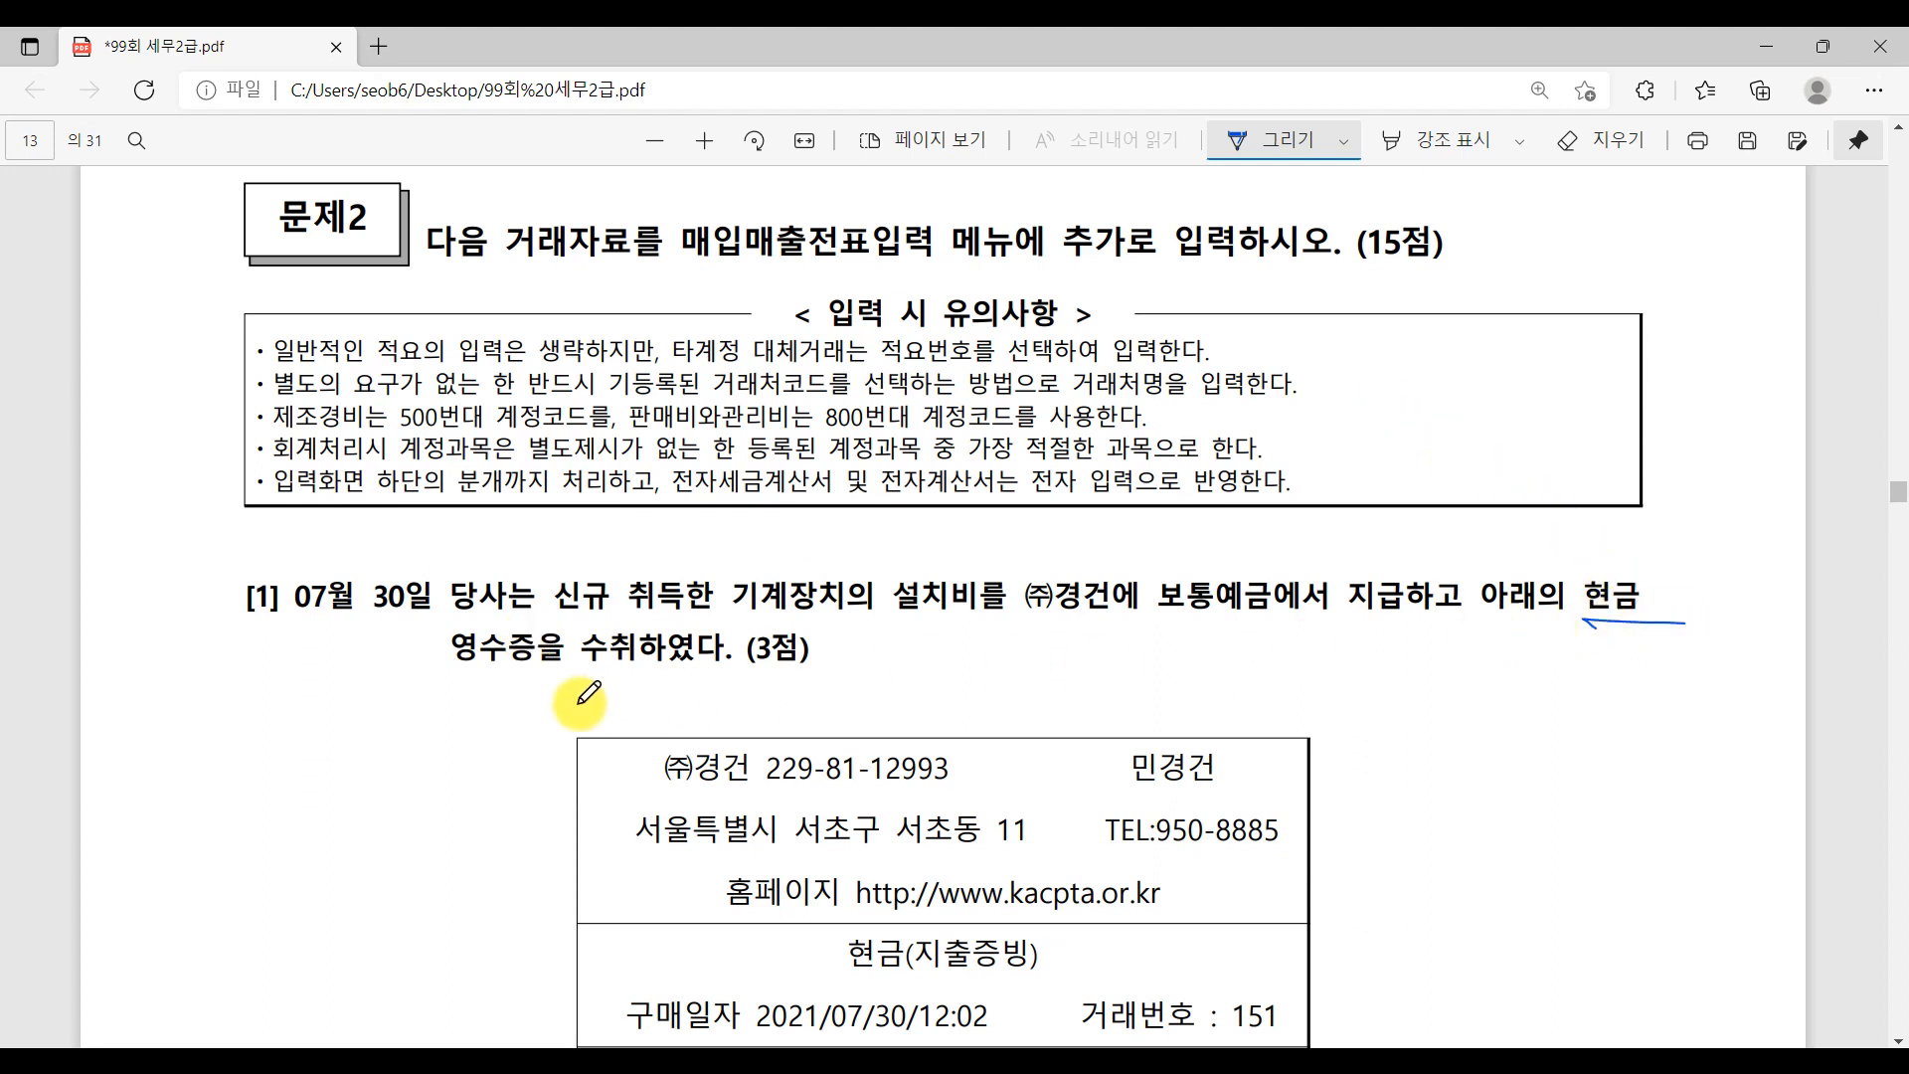
{"action": "left_click_drag", "start_coordinate": [439, 668], "coordinate": [602, 658]}
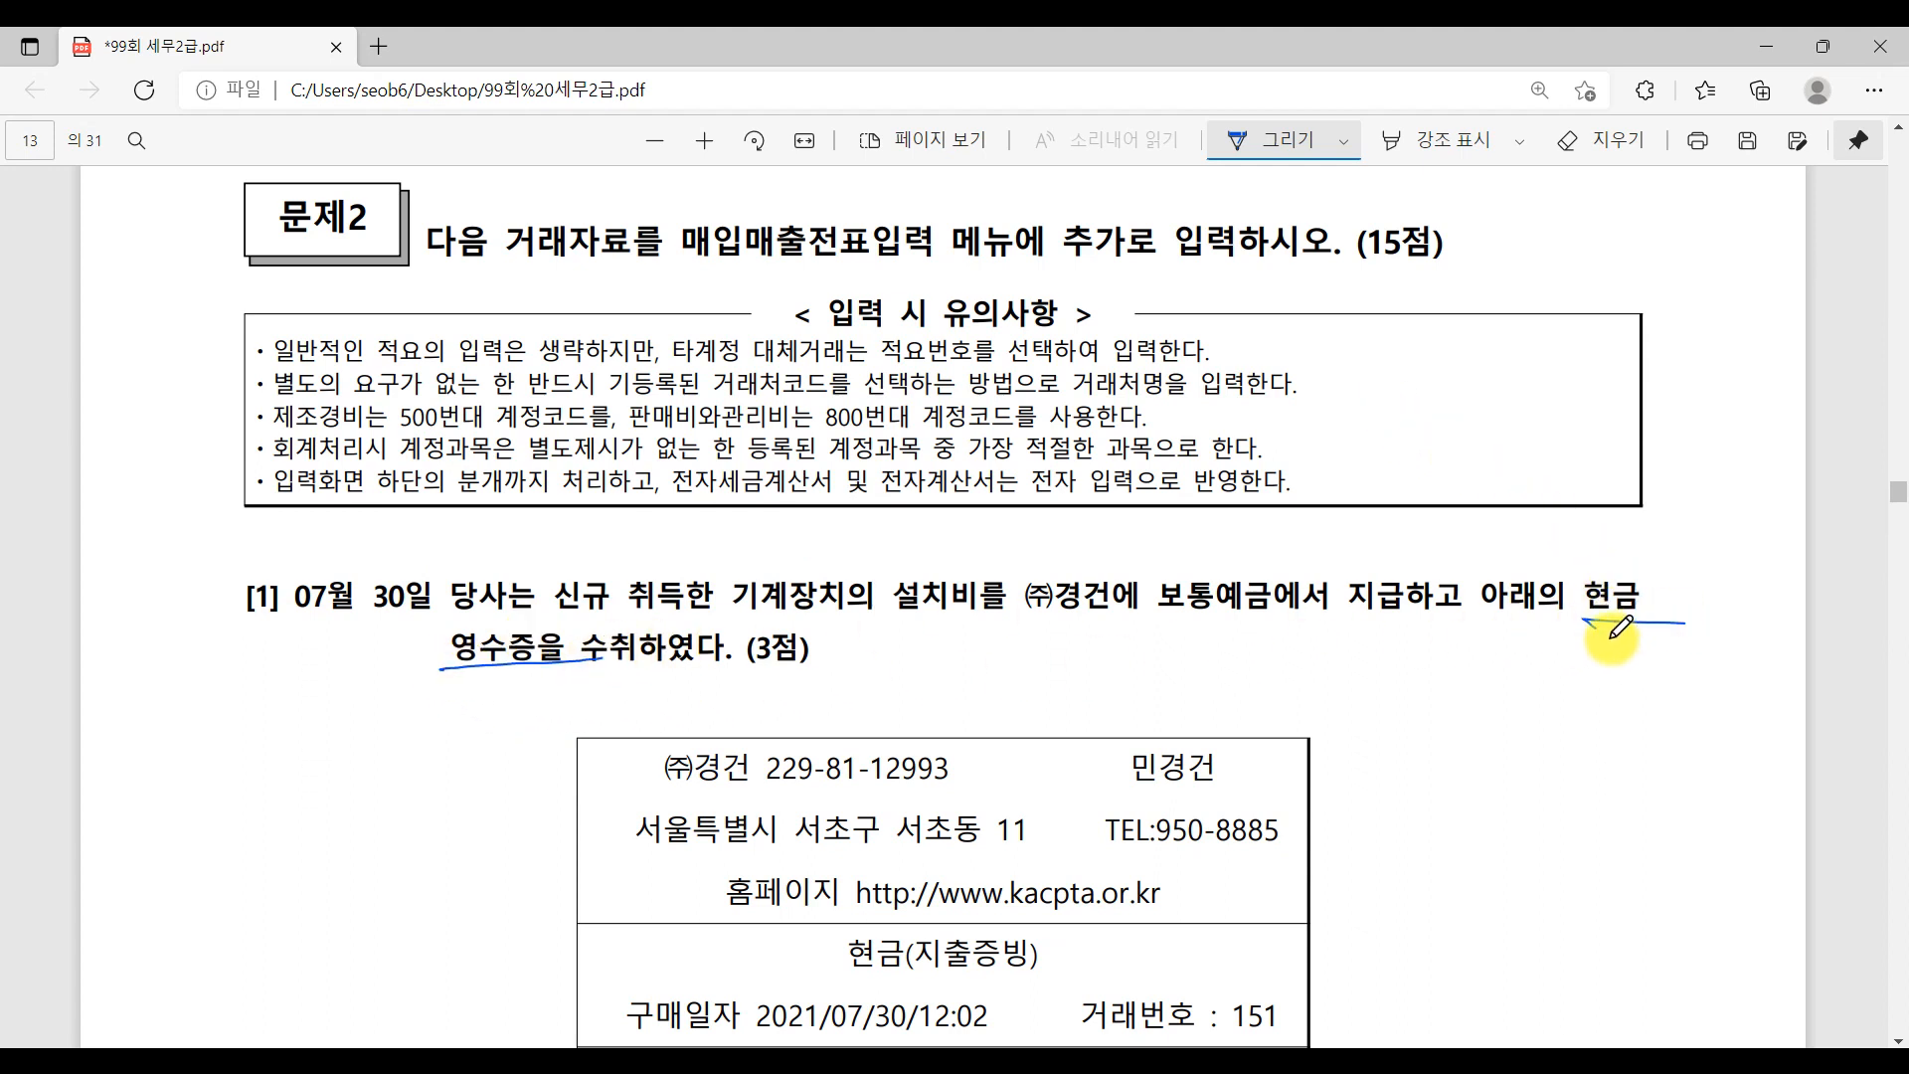
{"action": "left_click_drag", "start_coordinate": [1133, 614], "coordinate": [1422, 608]}
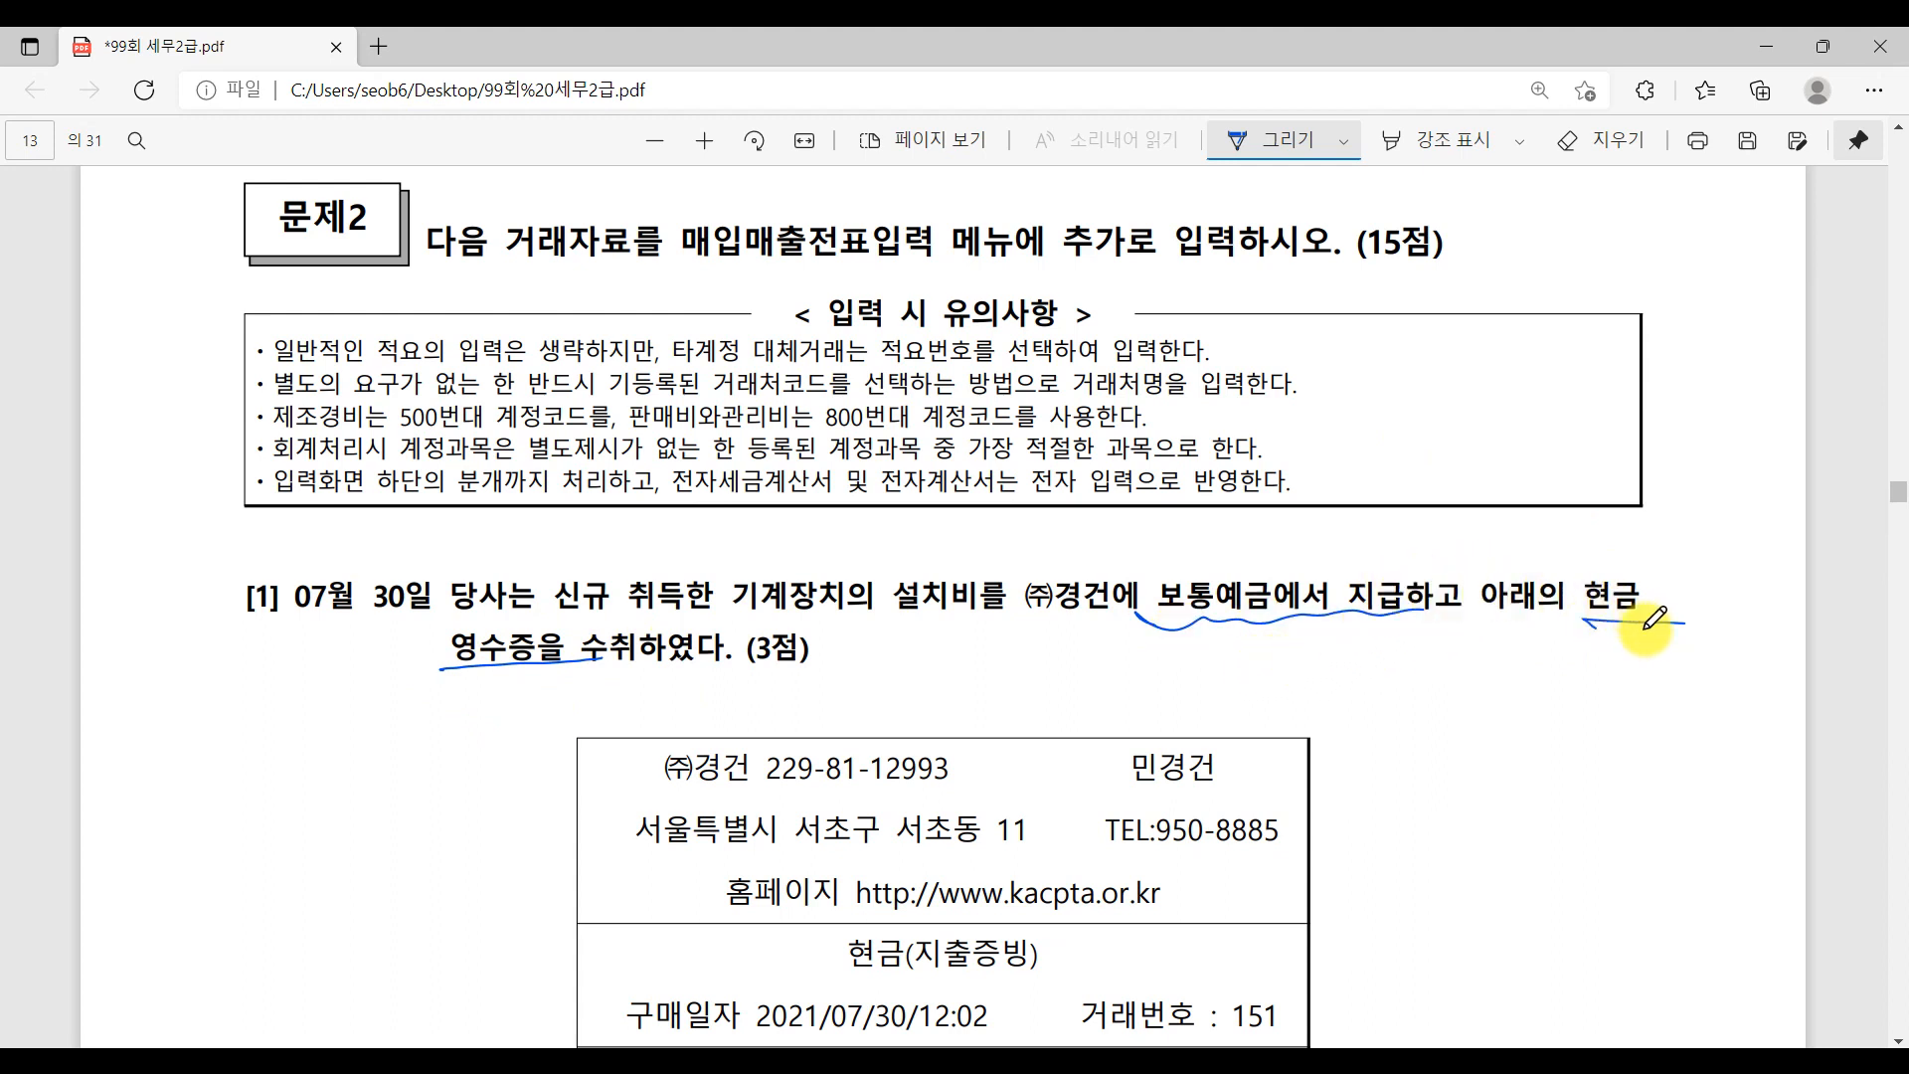
- Circle 현금영수증을 in question [1] and check the receipt below it
{"action": "left_click_drag", "start_coordinate": [1584, 593], "coordinate": [1590, 626]}
{"action": "left_click_drag", "start_coordinate": [469, 619], "coordinate": [542, 671]}
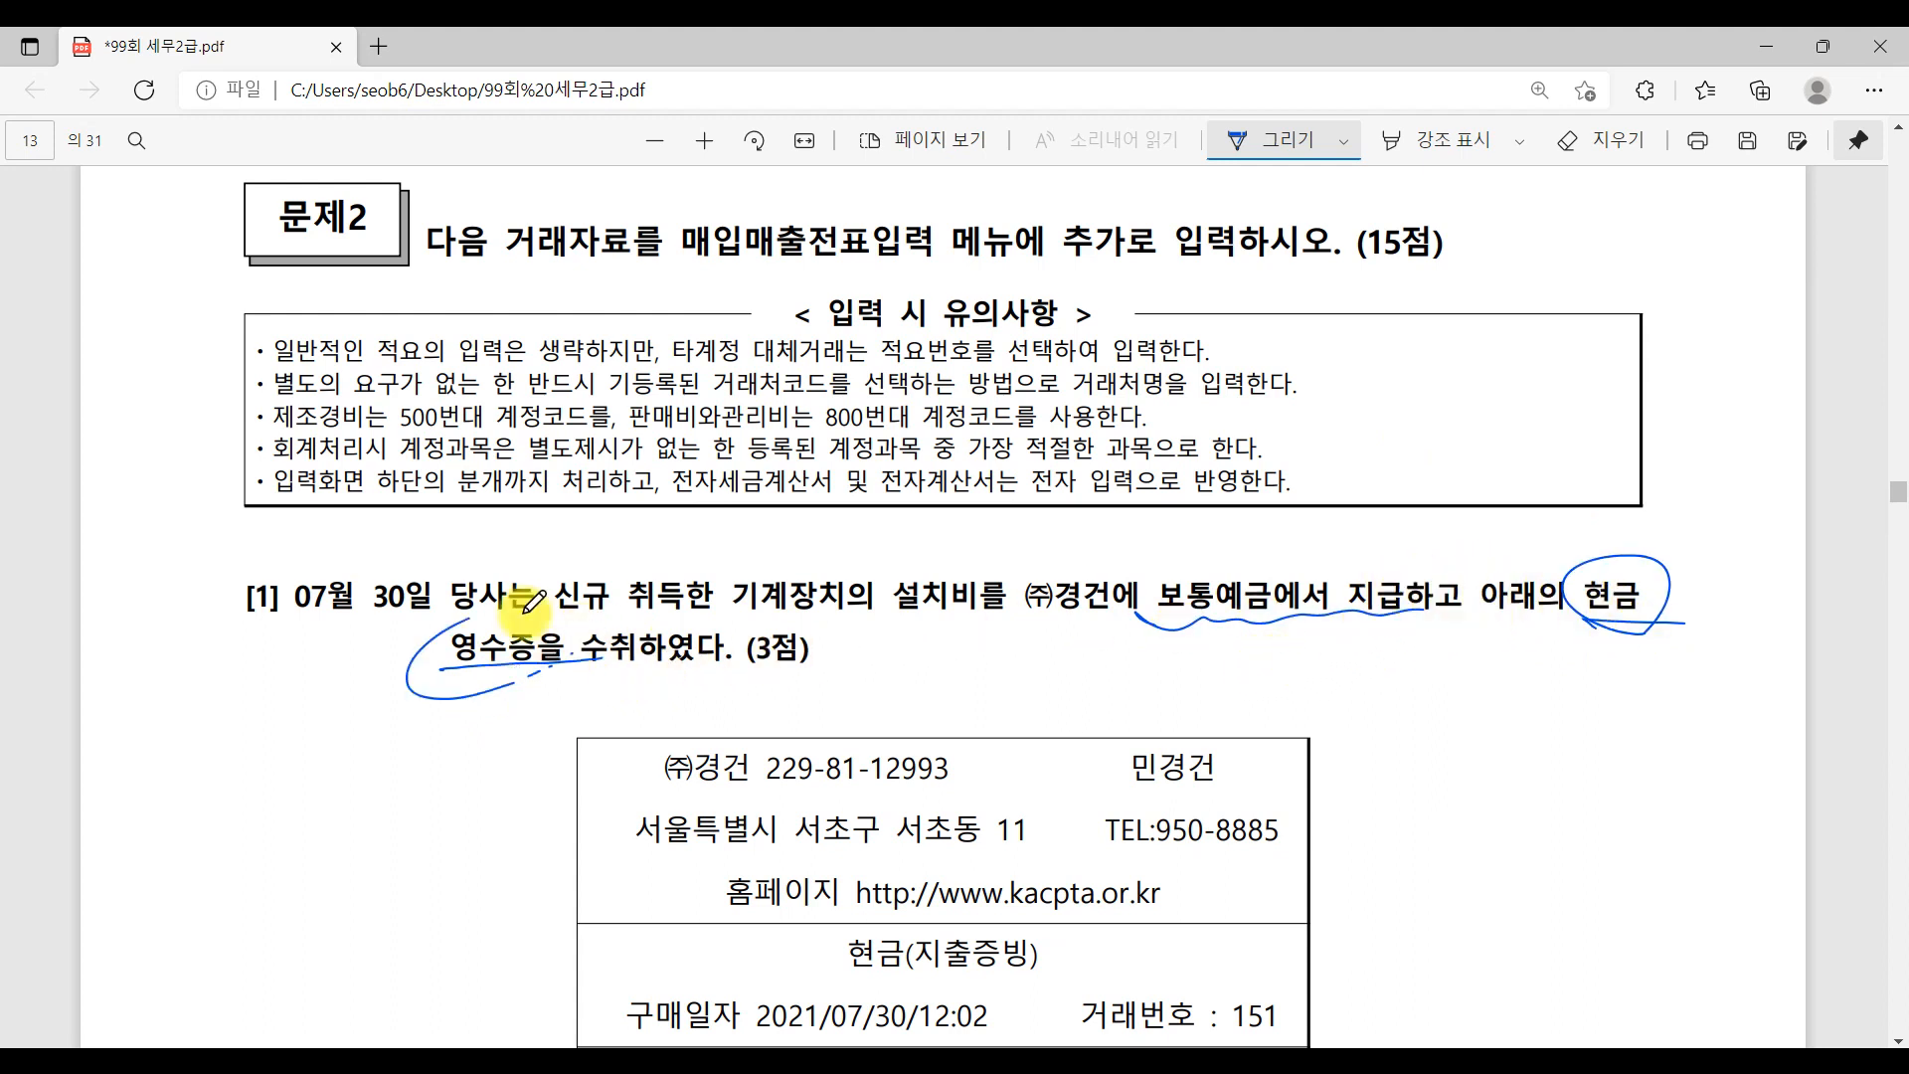
{"action": "scroll", "coordinate": [984, 525], "scroll_direction": "down", "scroll_amount": 5}
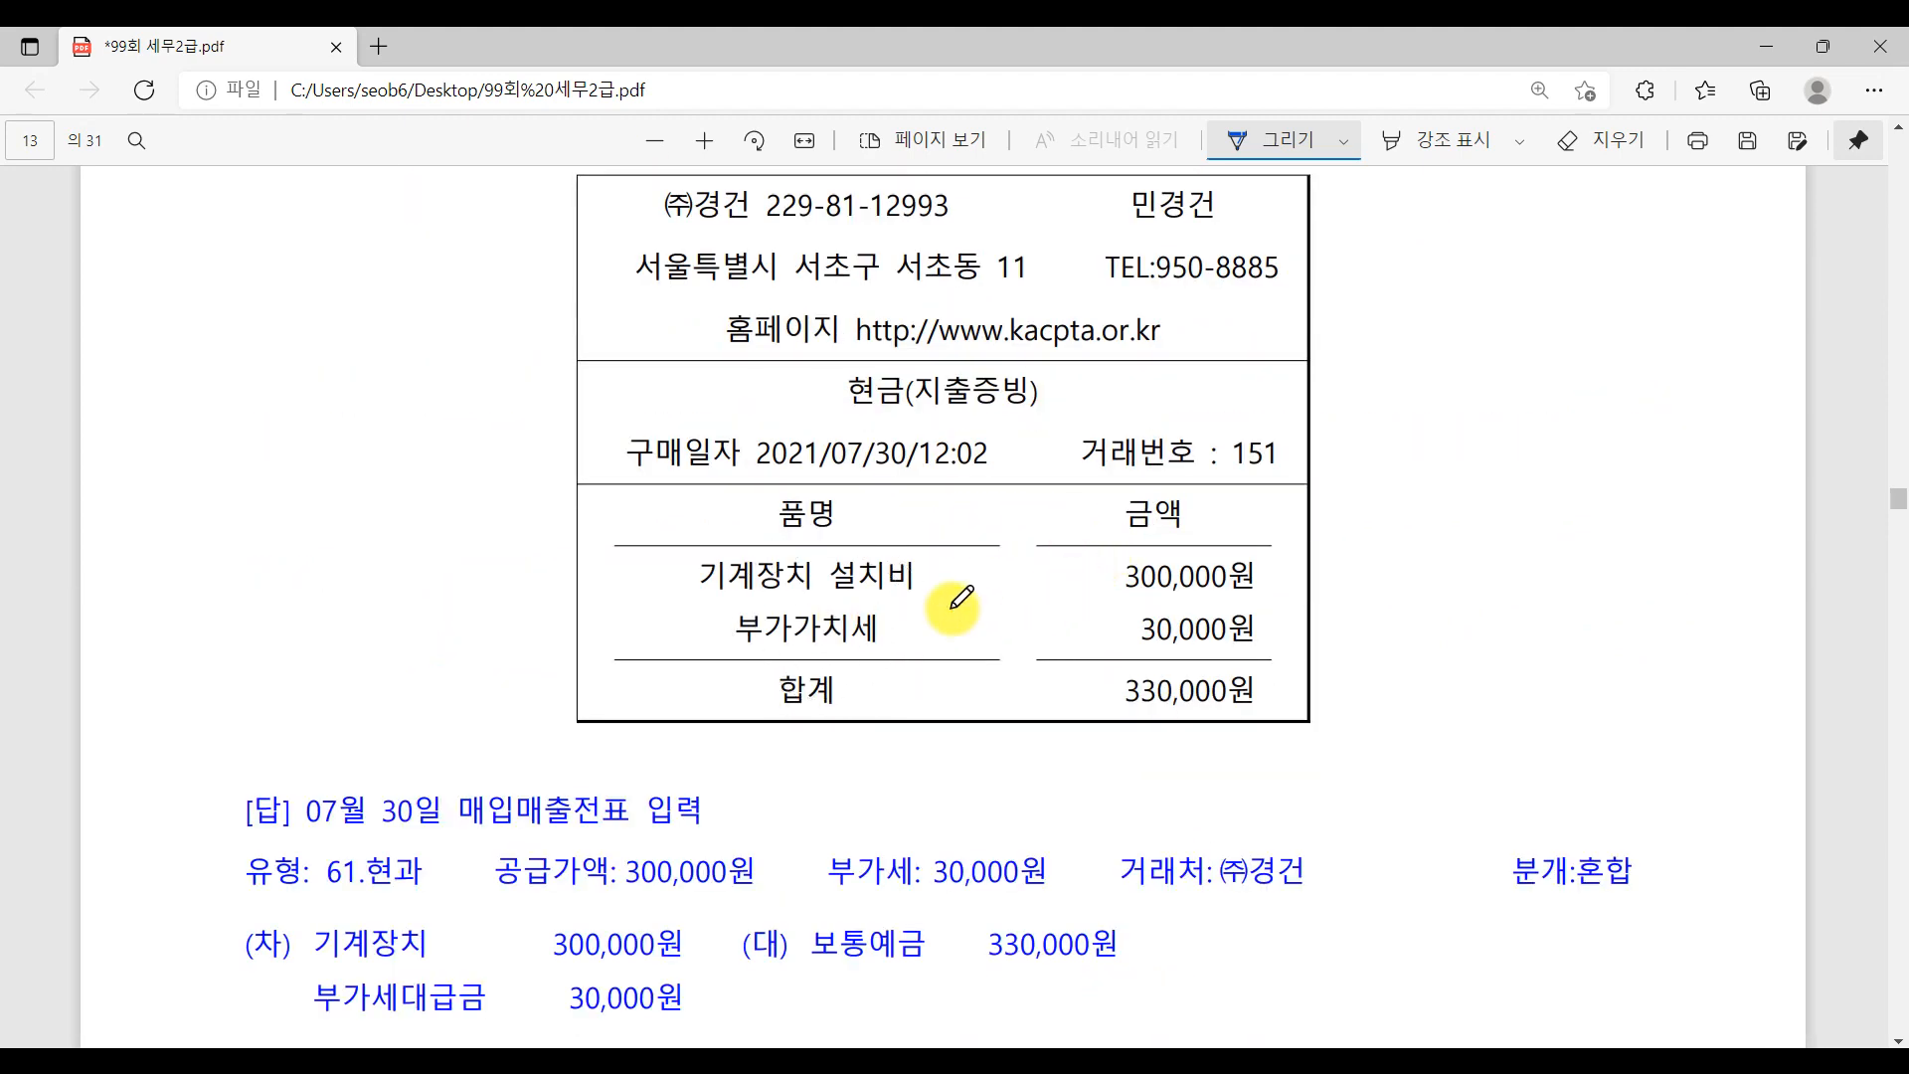
{"action": "scroll", "coordinate": [1272, 626], "scroll_direction": "up", "scroll_amount": 3}
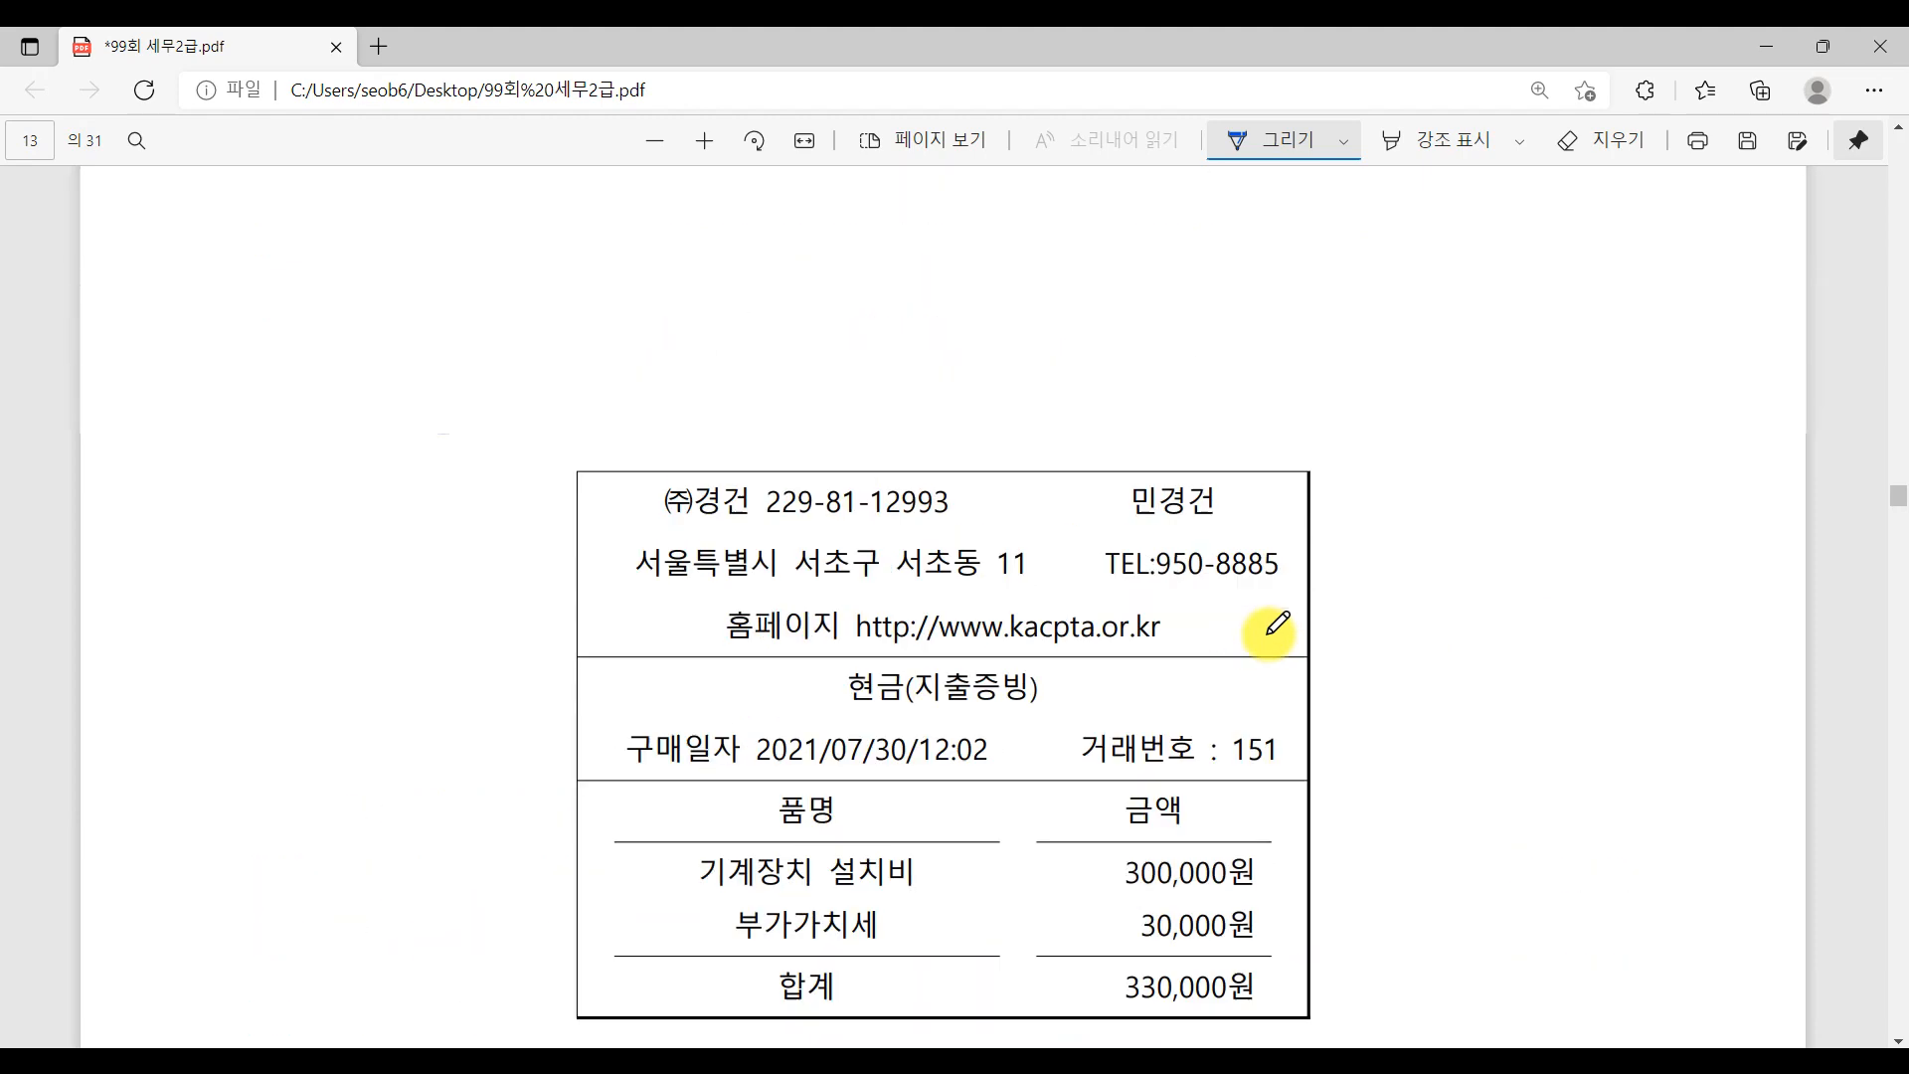
{"action": "scroll", "coordinate": [1269, 633], "scroll_direction": "up", "scroll_amount": 3}
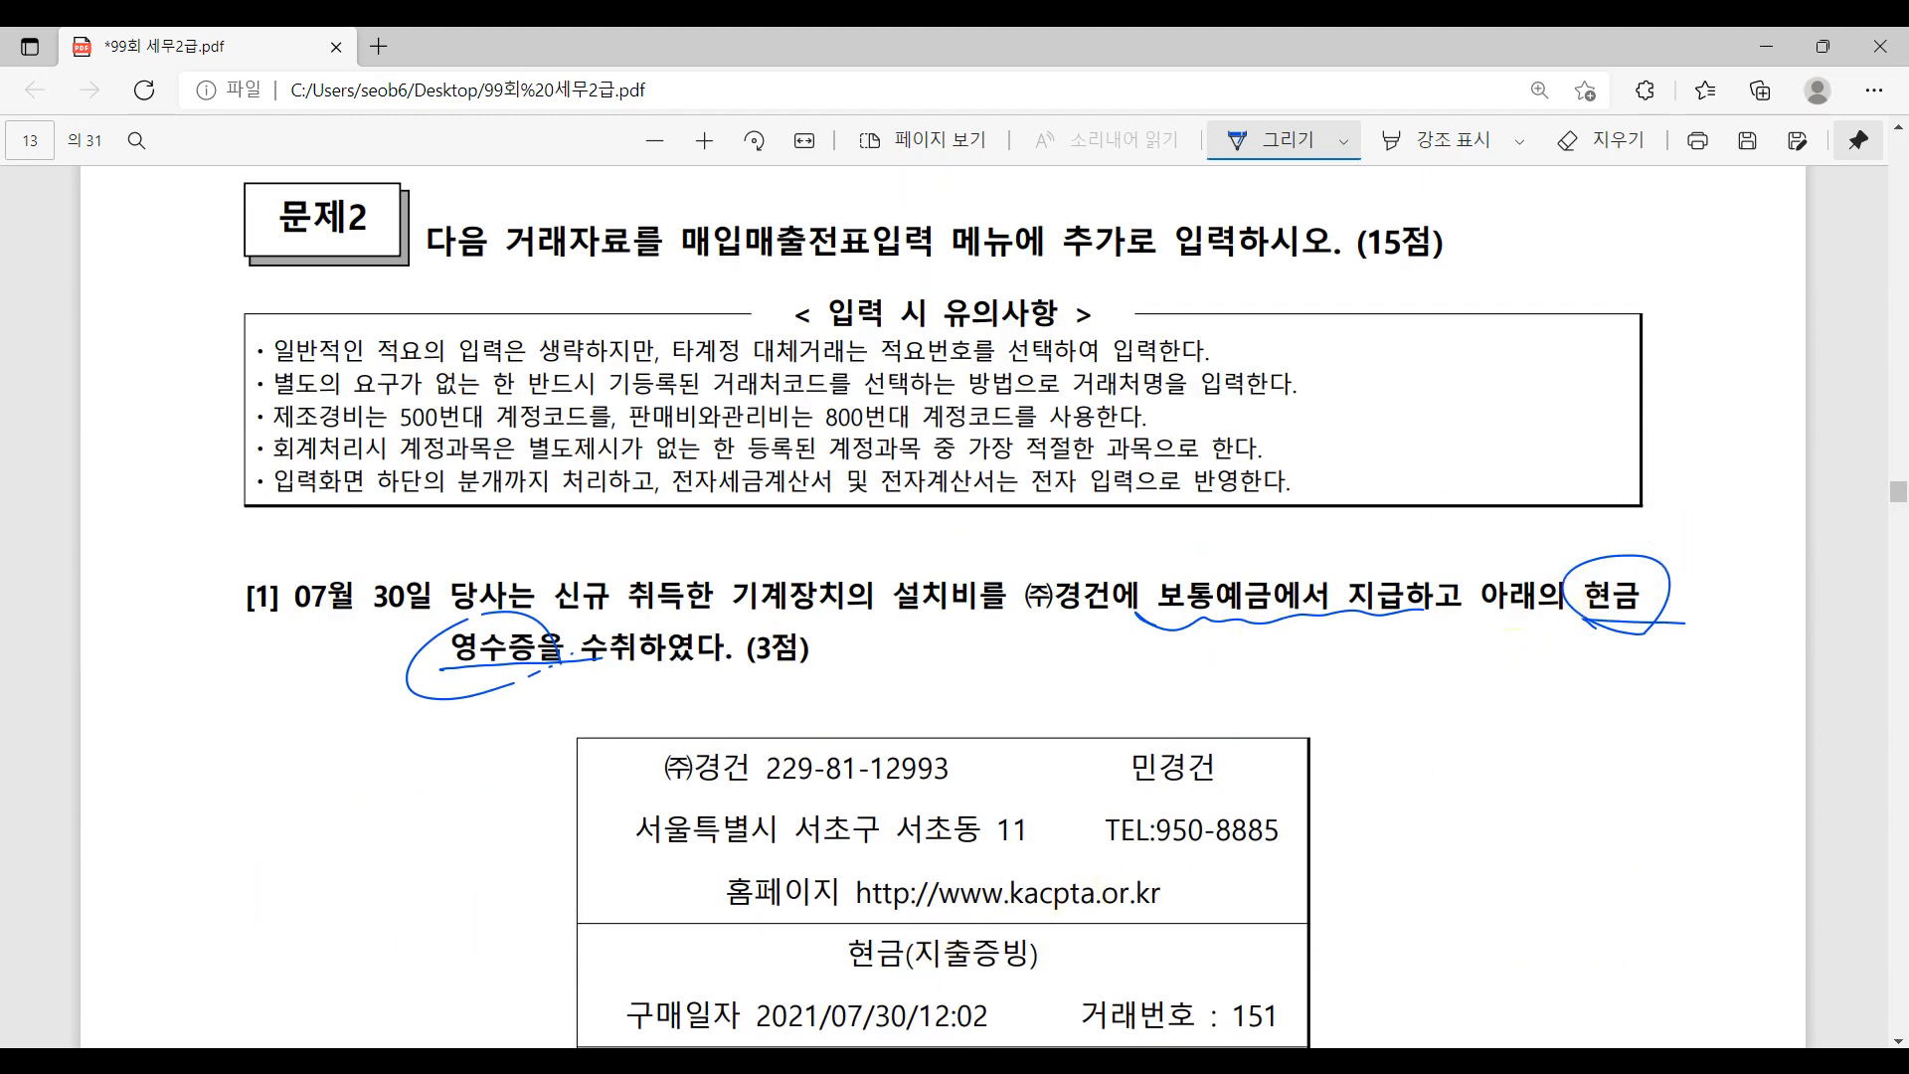
- Open 매입매출전표입력 from the exam program and set the voucher date to month 07, day 30
{"action": "key", "text": "alt+Tab"}
{"action": "left_click", "coordinate": [465, 296]}
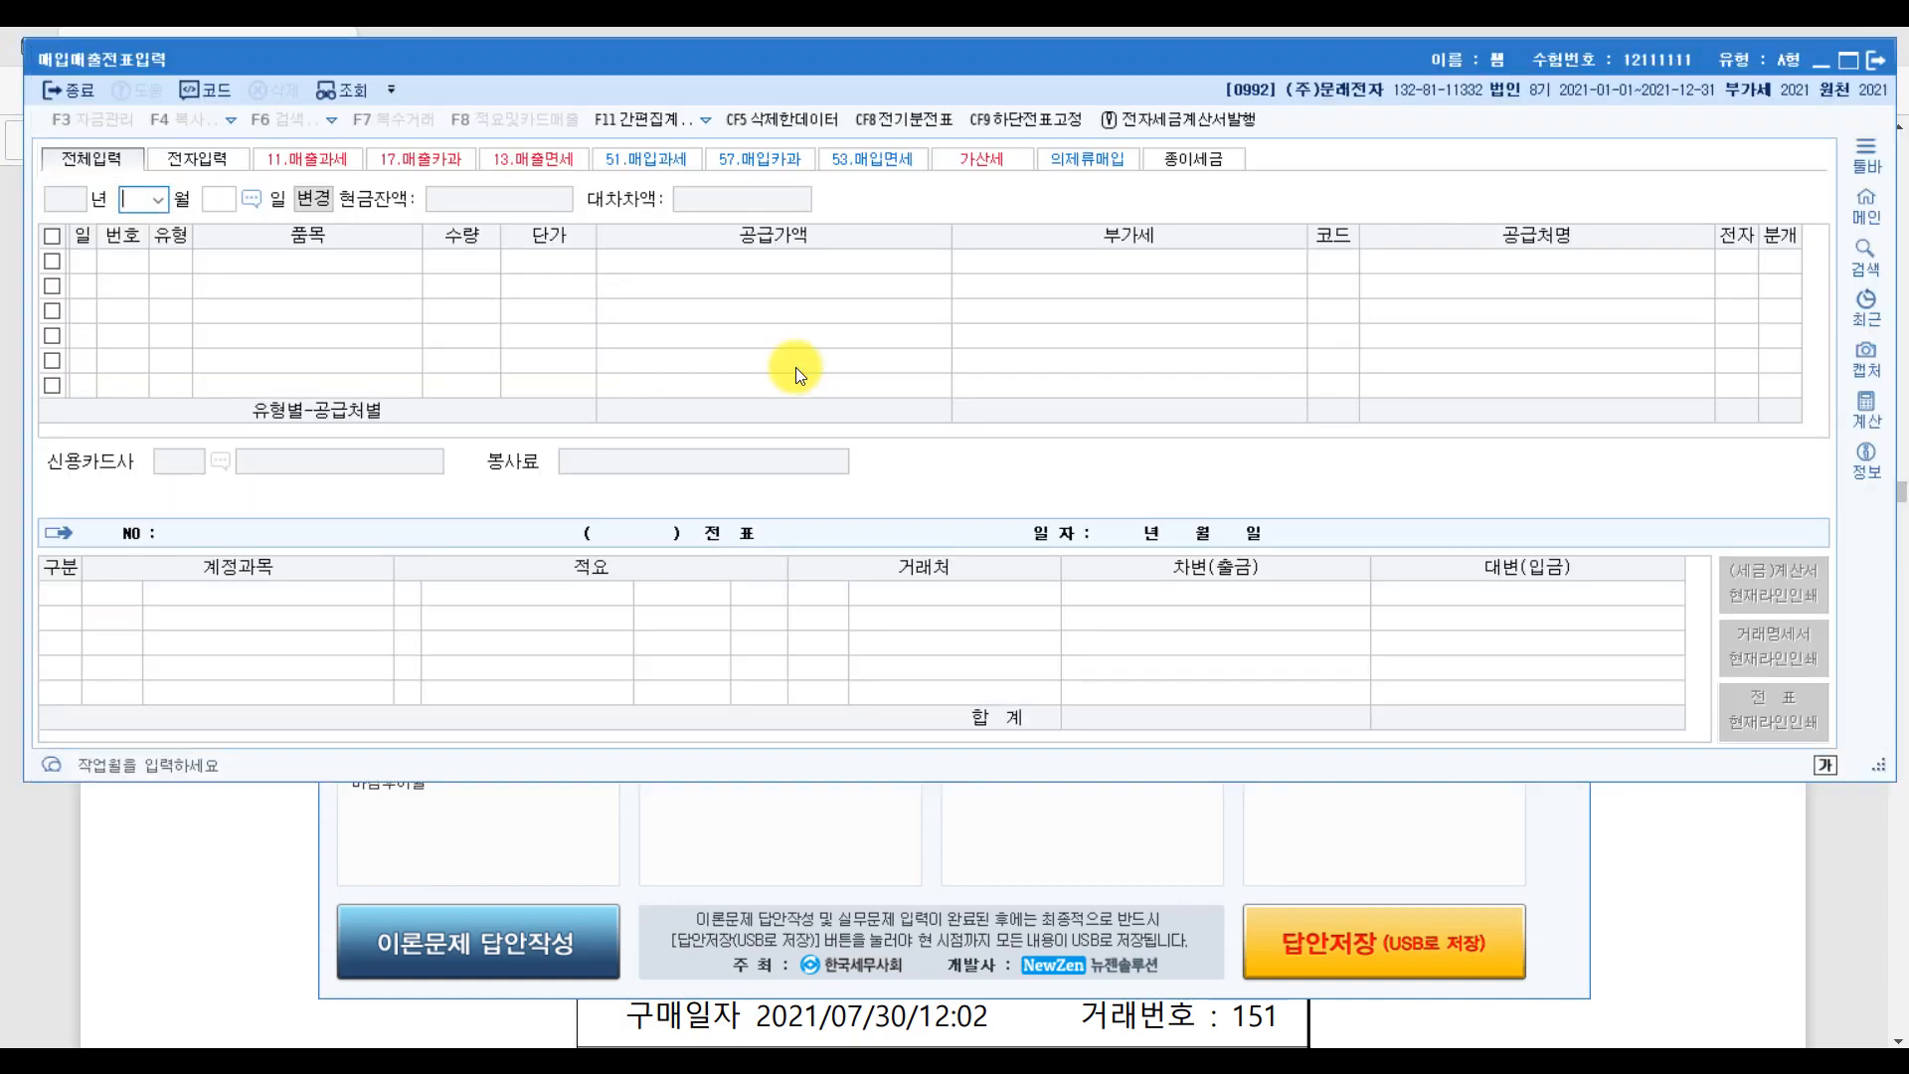
{"action": "type", "text": "07"}
{"action": "key", "text": "Return"}
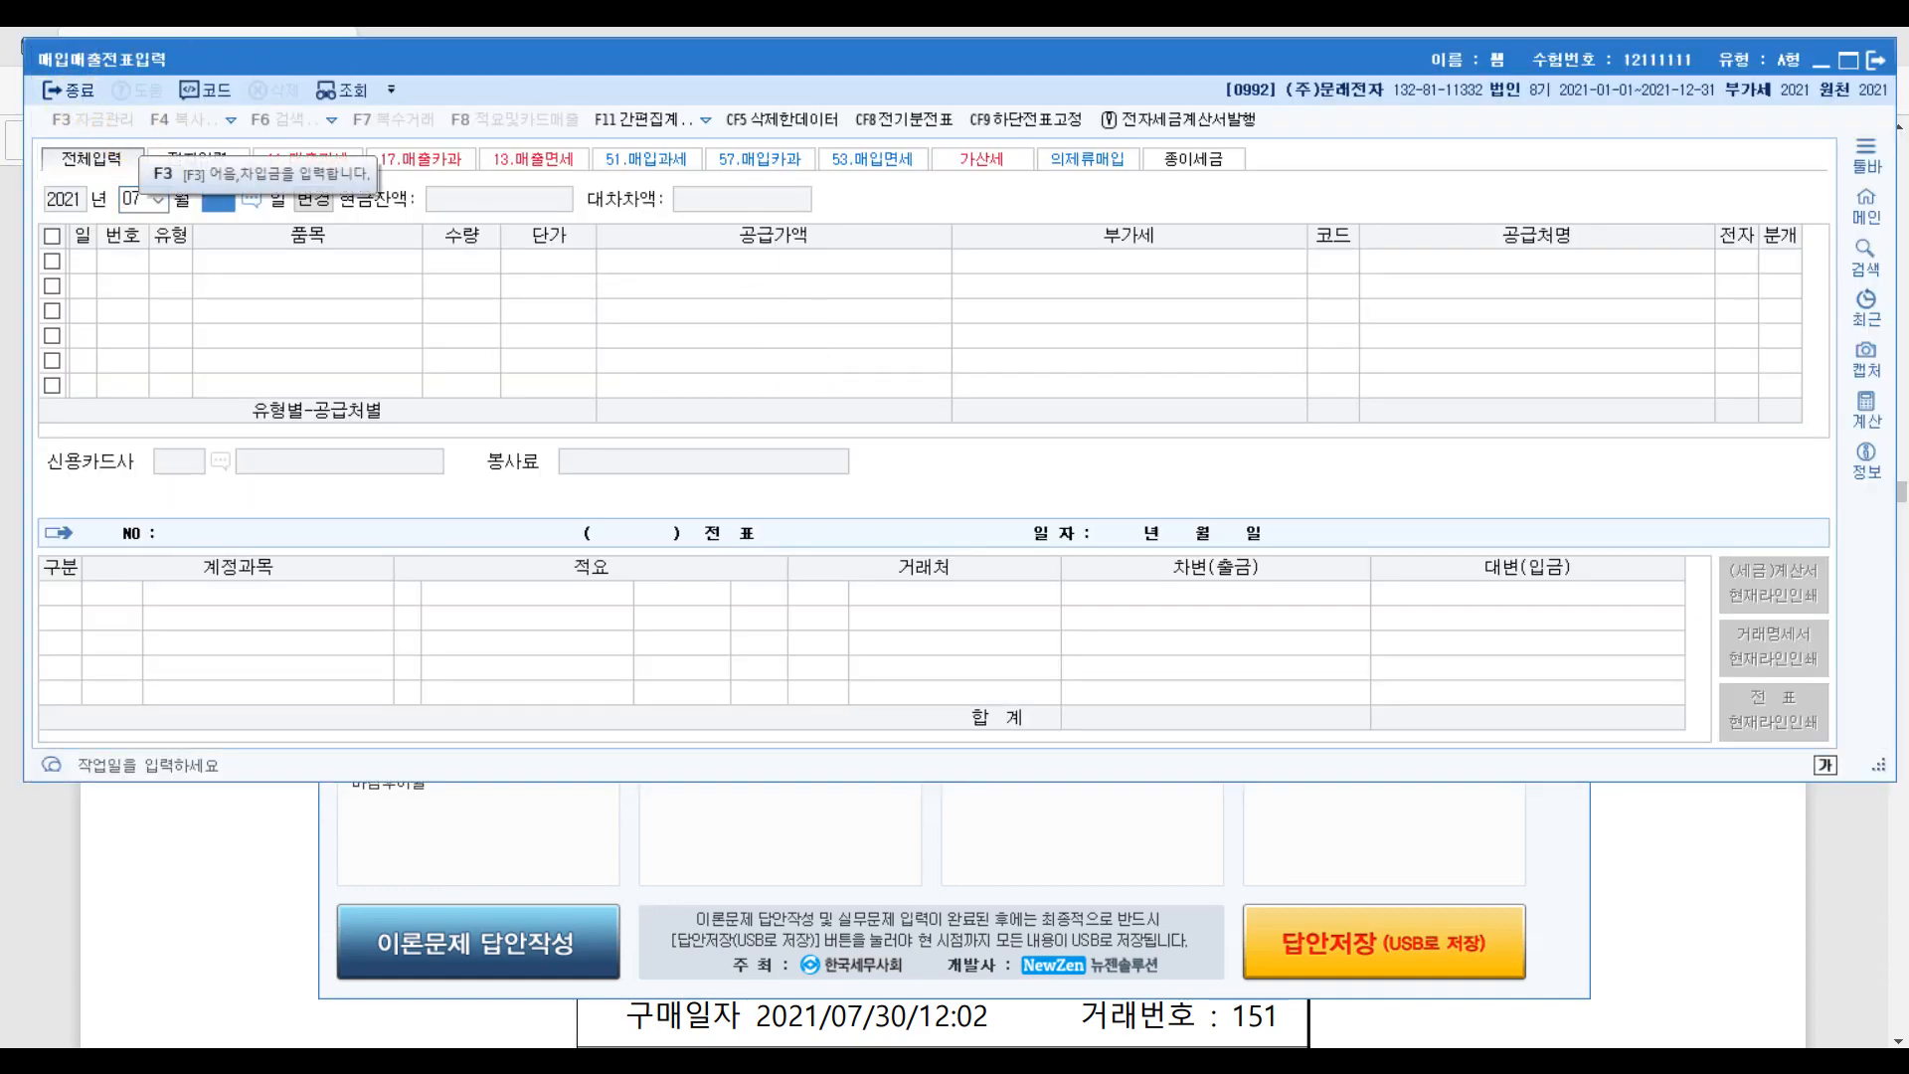
{"action": "type", "text": "30"}
{"action": "key", "text": "Return"}
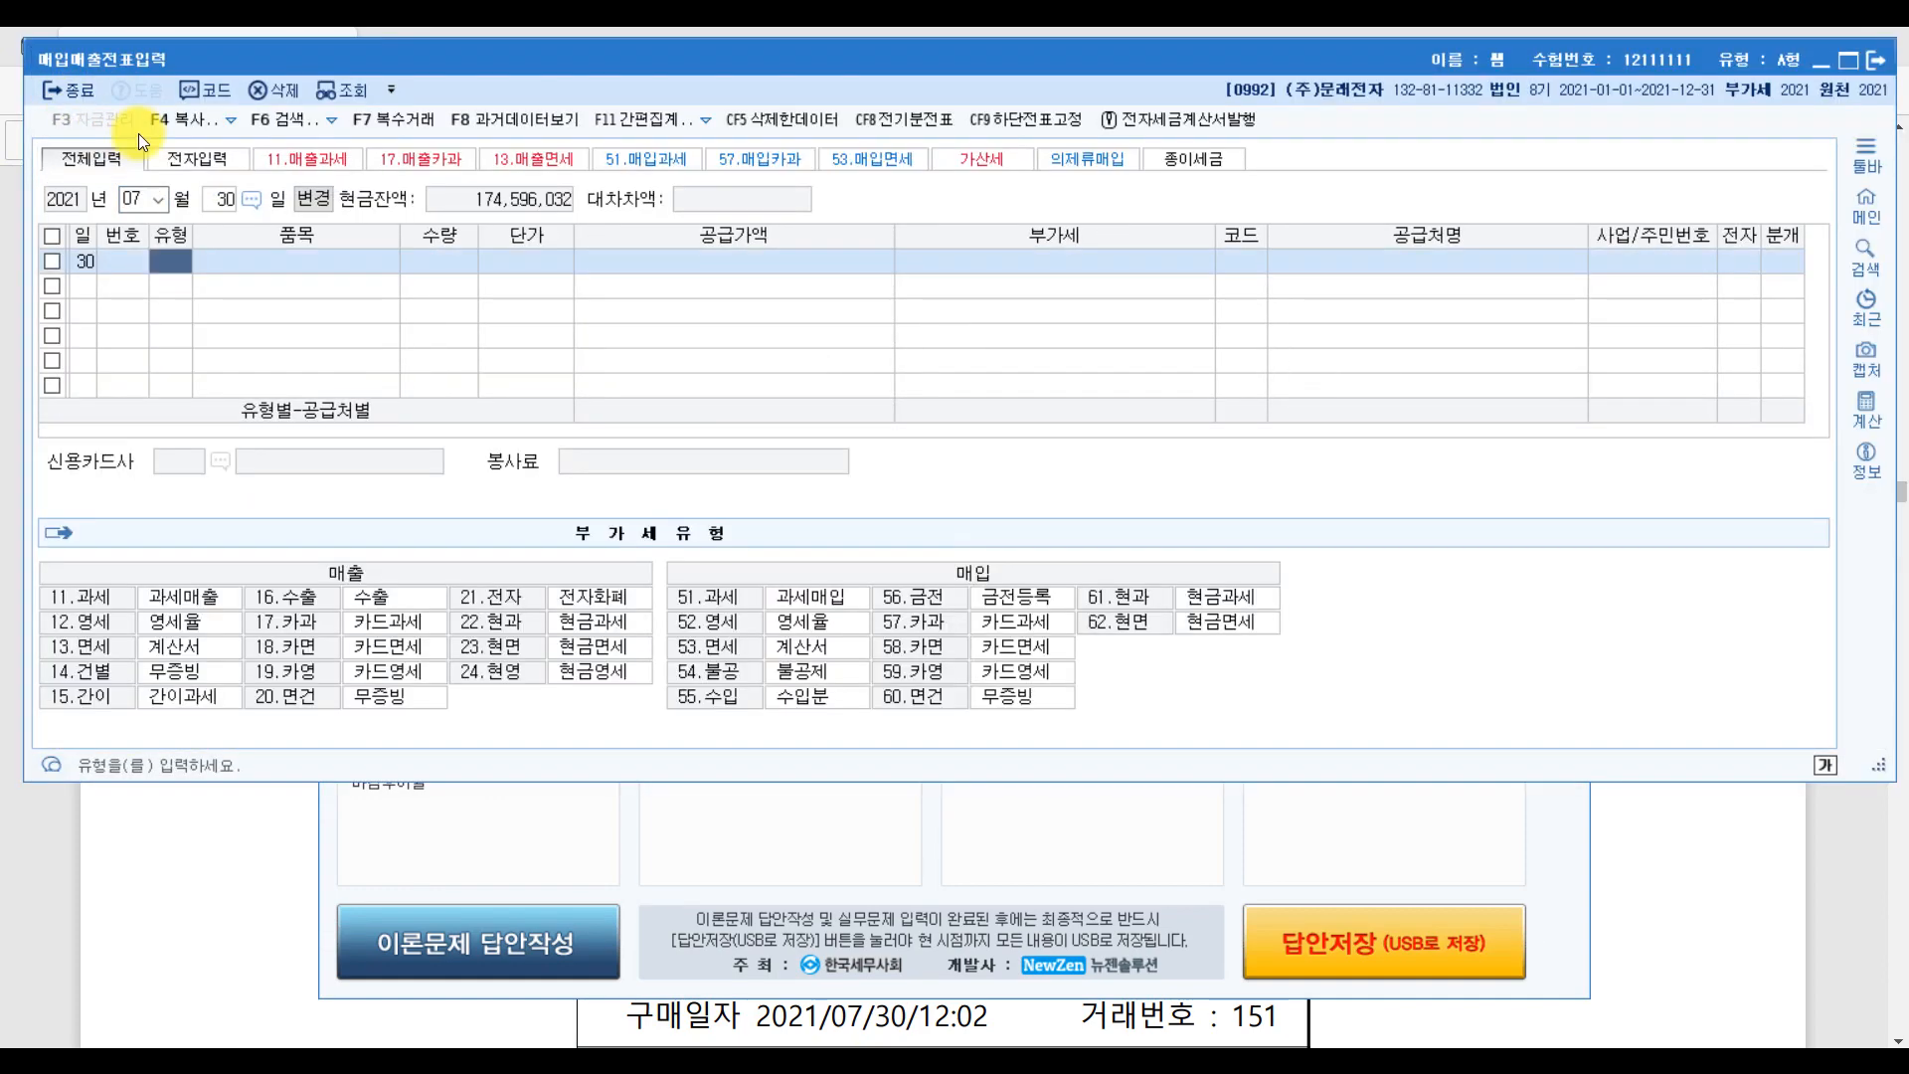
- Set the voucher type to 61.현과 and the item to 설치비, leaving quantity and unit price blank
{"action": "left_click", "coordinate": [1144, 604]}
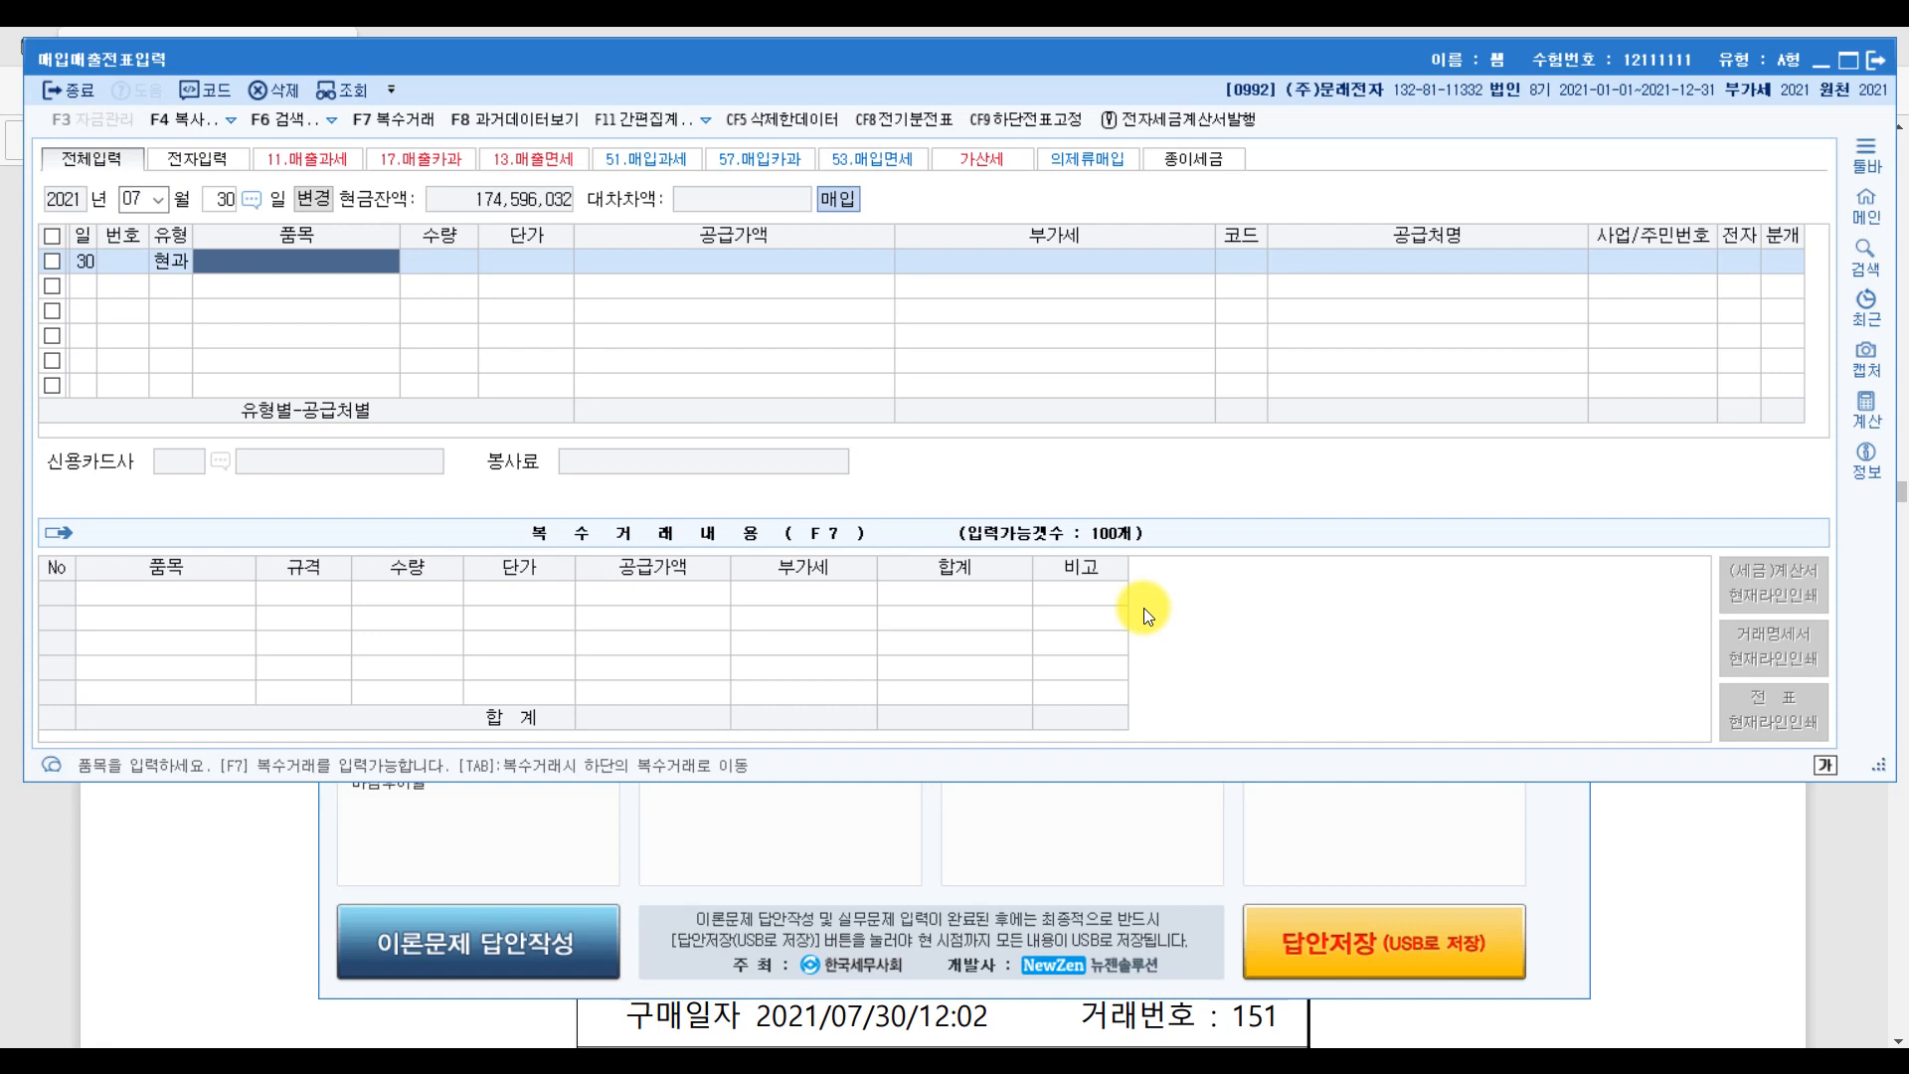
{"action": "type", "text": "설치비"}
{"action": "key", "text": "Return"}
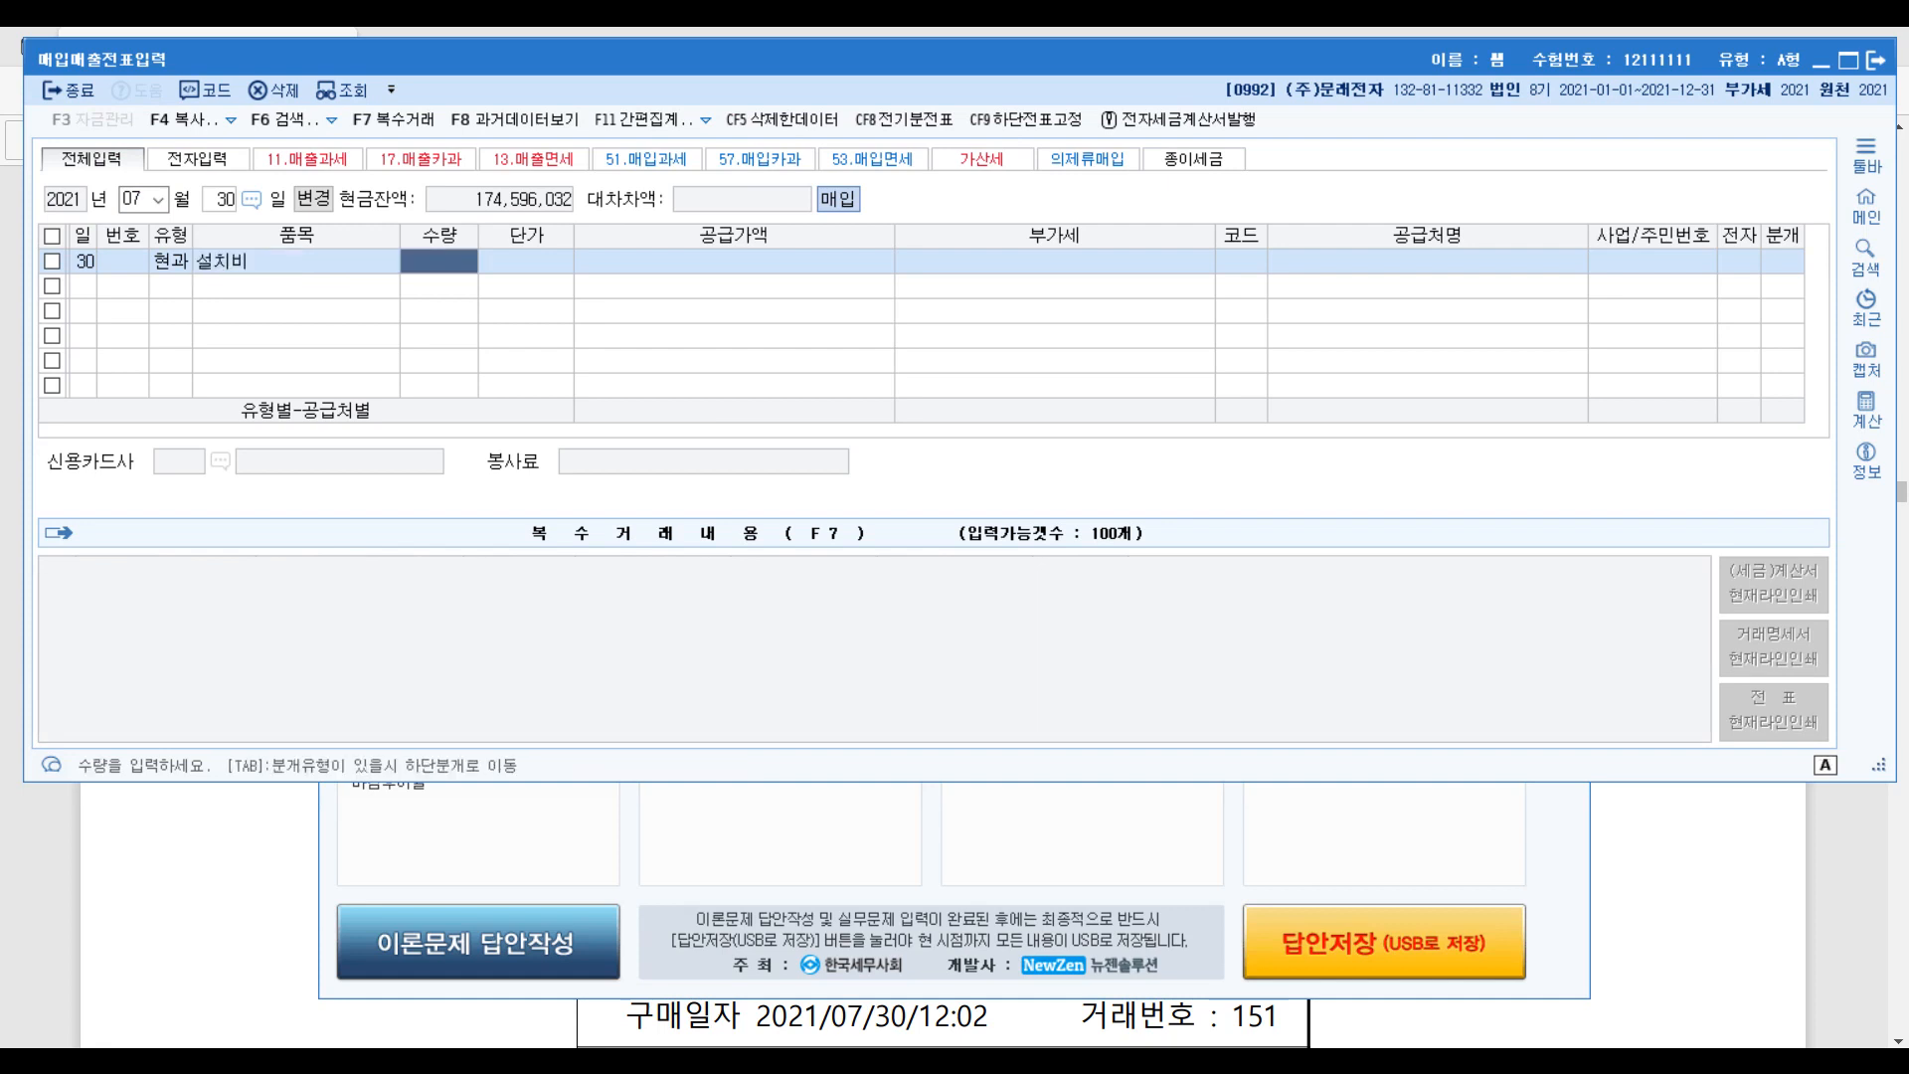
{"action": "key", "text": "Return"}
{"action": "key", "text": "Return"}
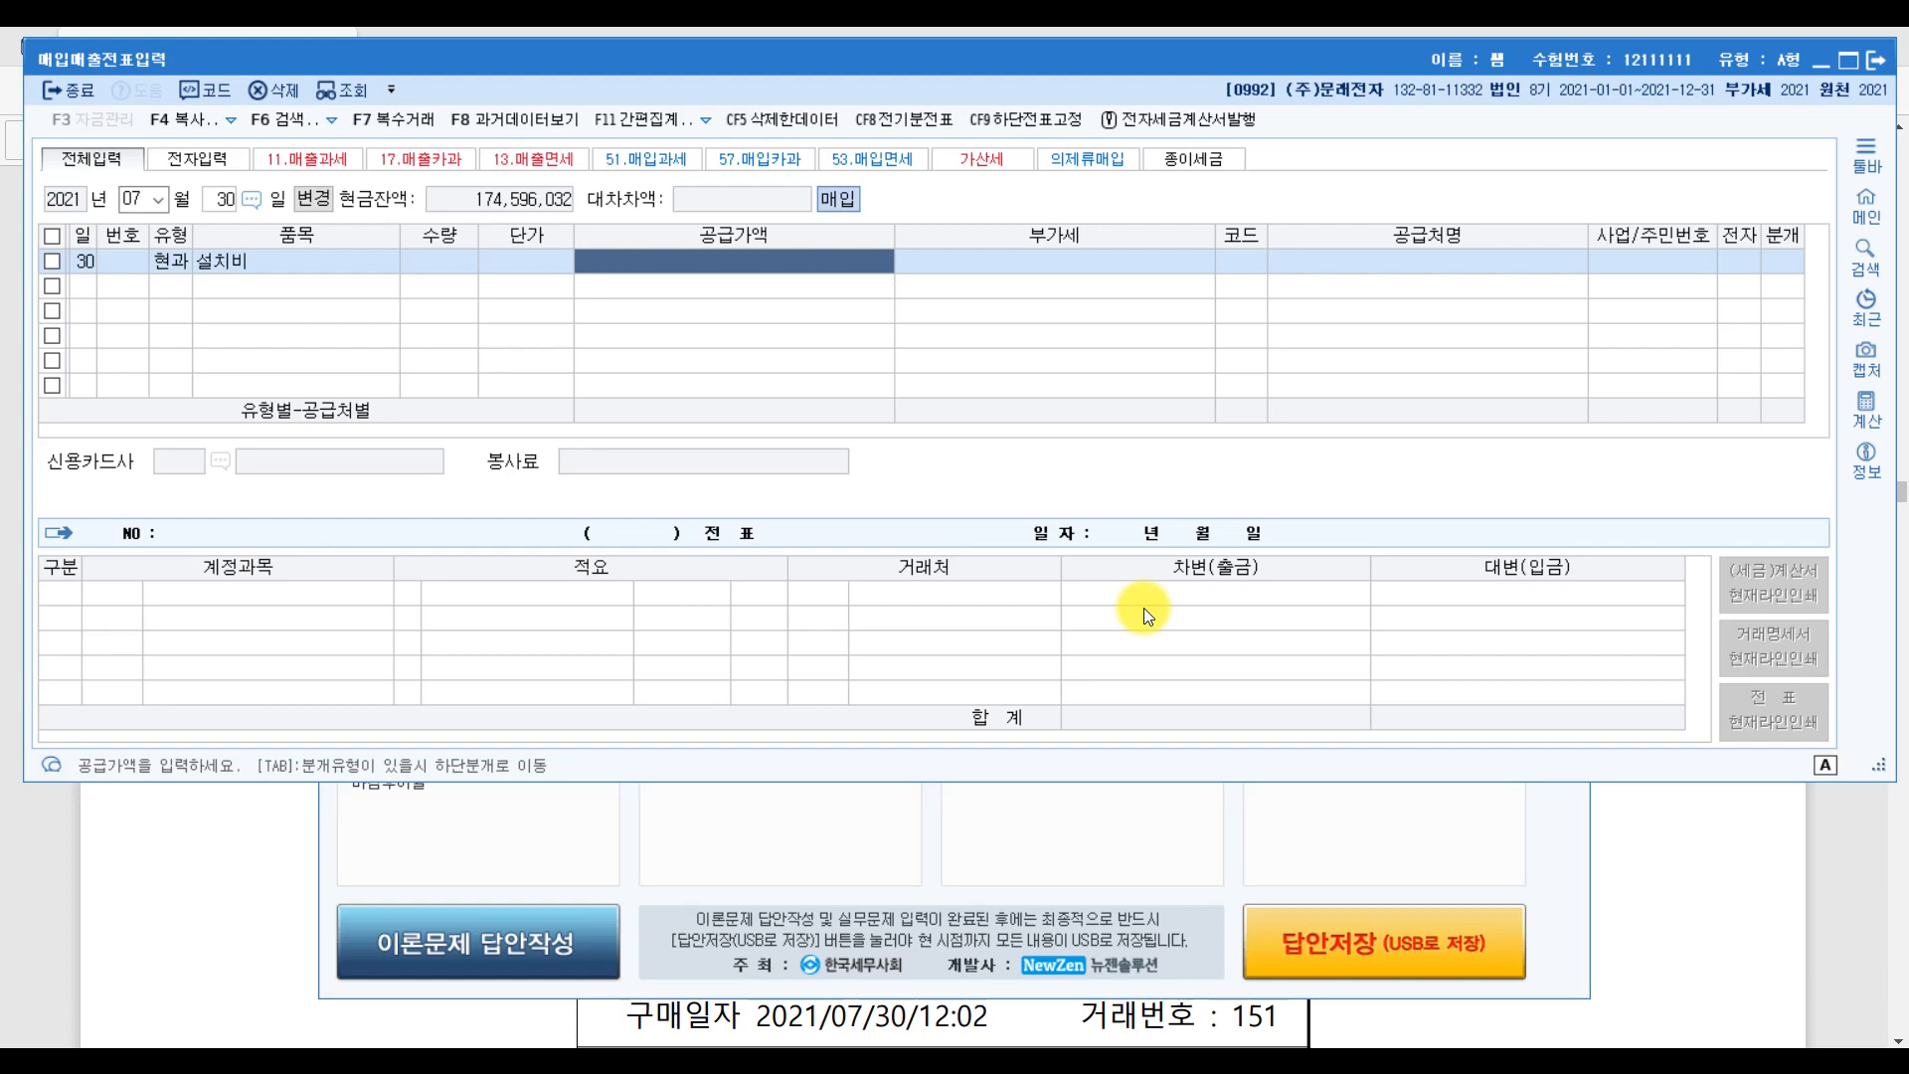
- Check the receipt amounts in the exam PDF and enter a 공급가액 of 300,000 with 부가세 of 30,000 in the voucher
{"action": "left_click", "coordinate": [1807, 833]}
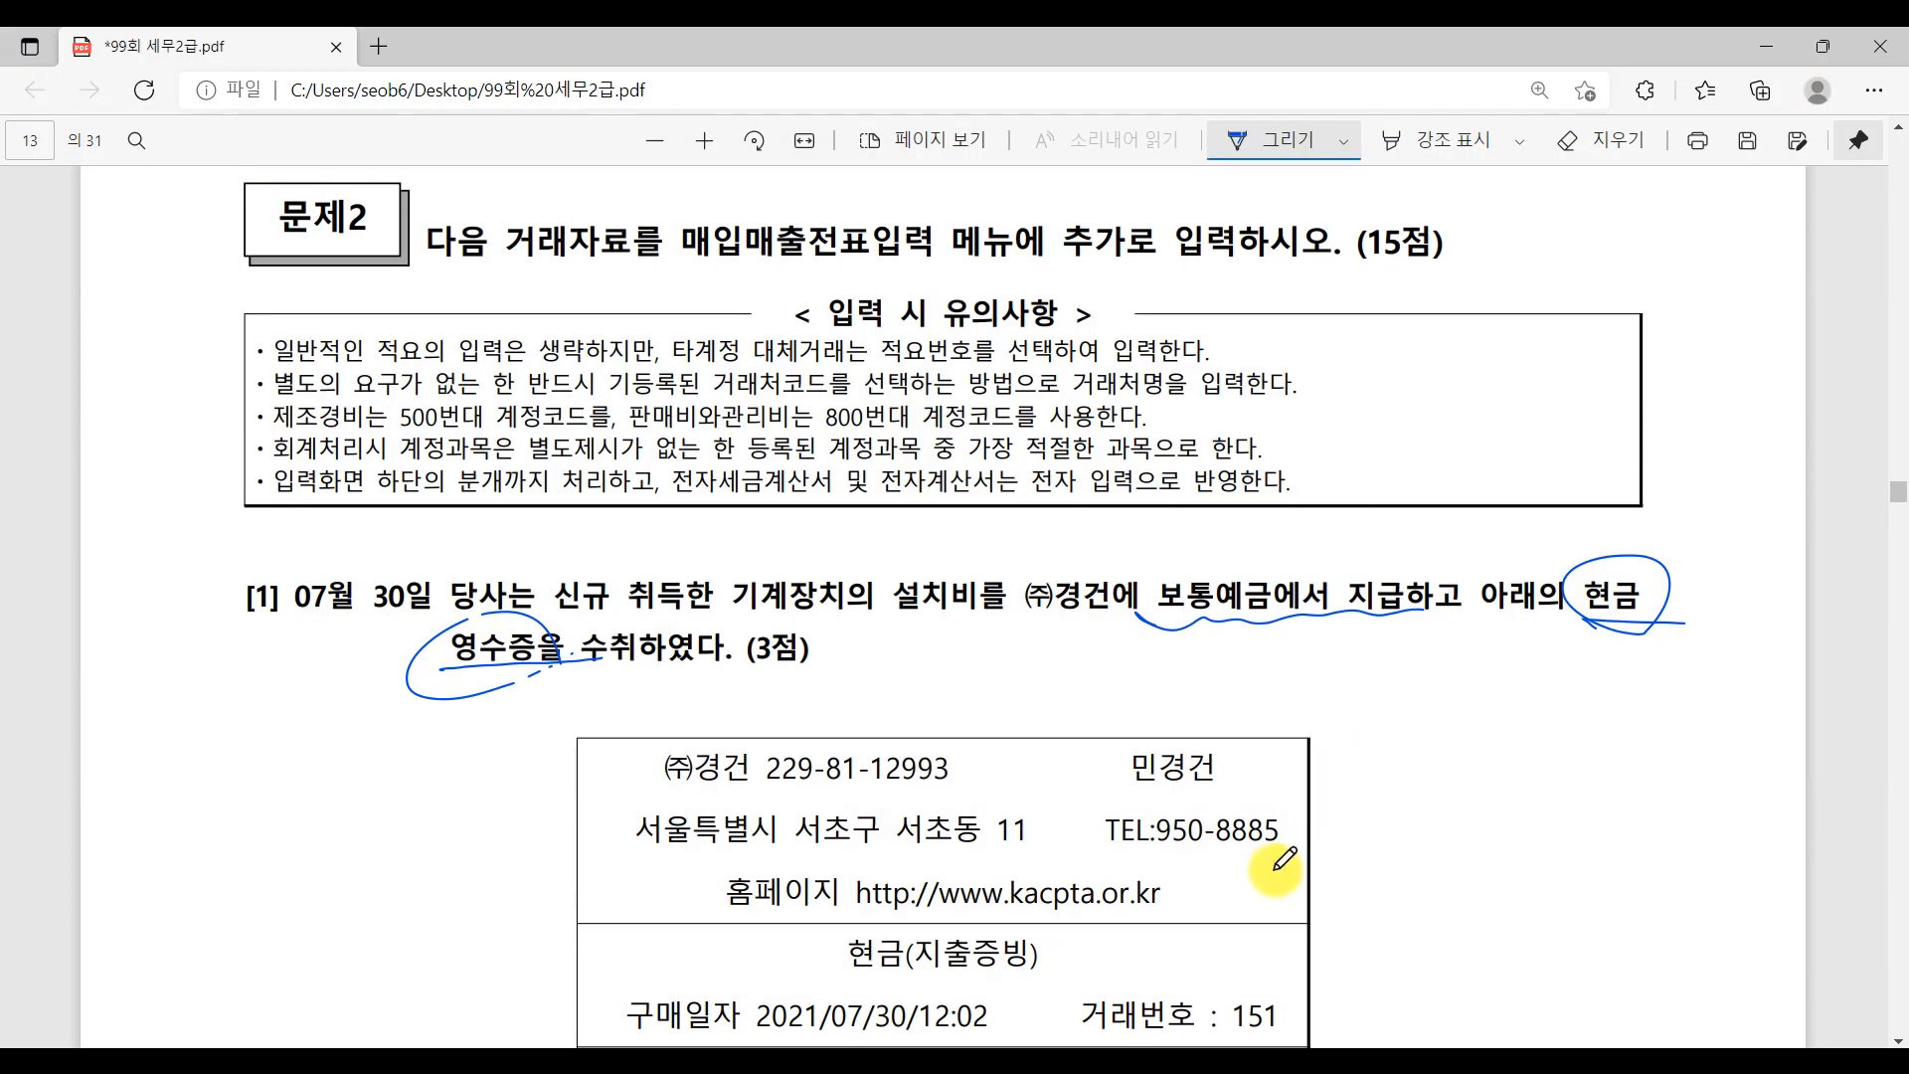
{"action": "scroll", "coordinate": [1144, 766], "scroll_direction": "down", "scroll_amount": 3}
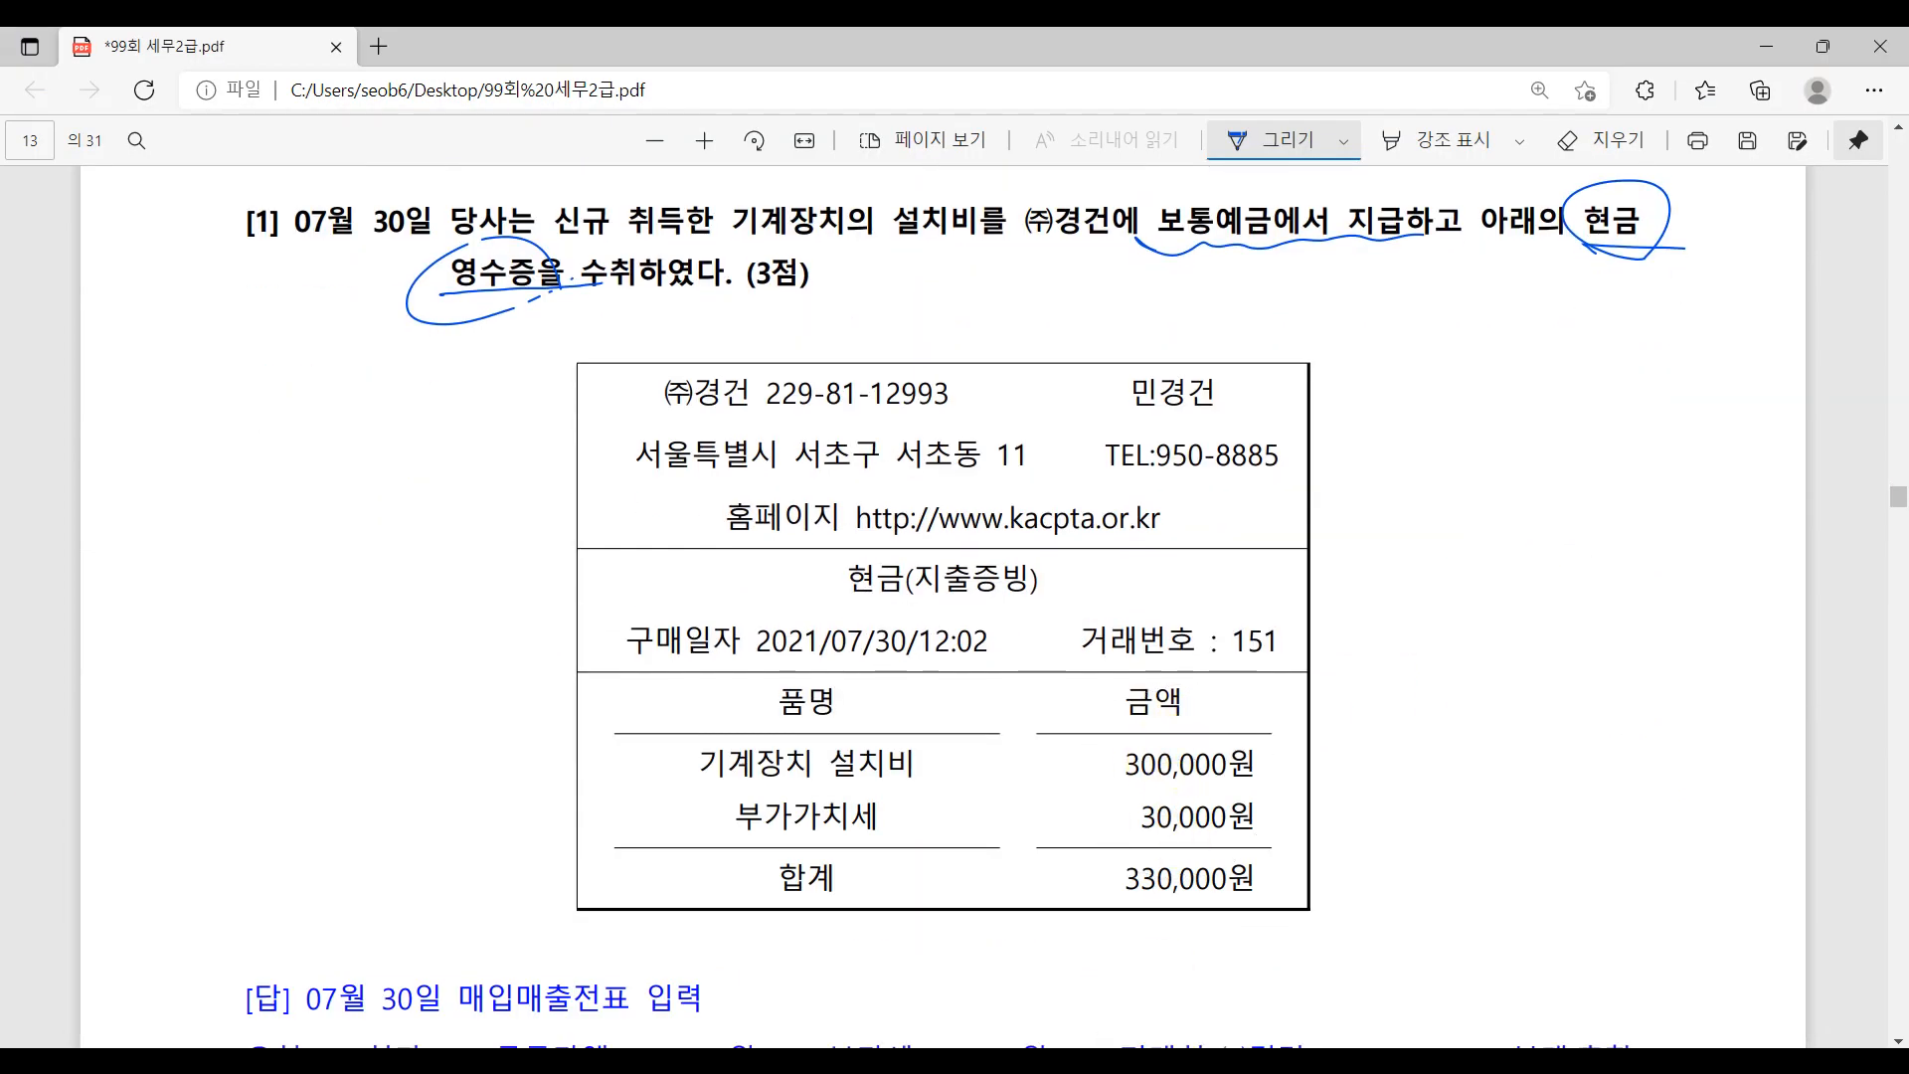
{"action": "key", "text": "alt+Tab"}
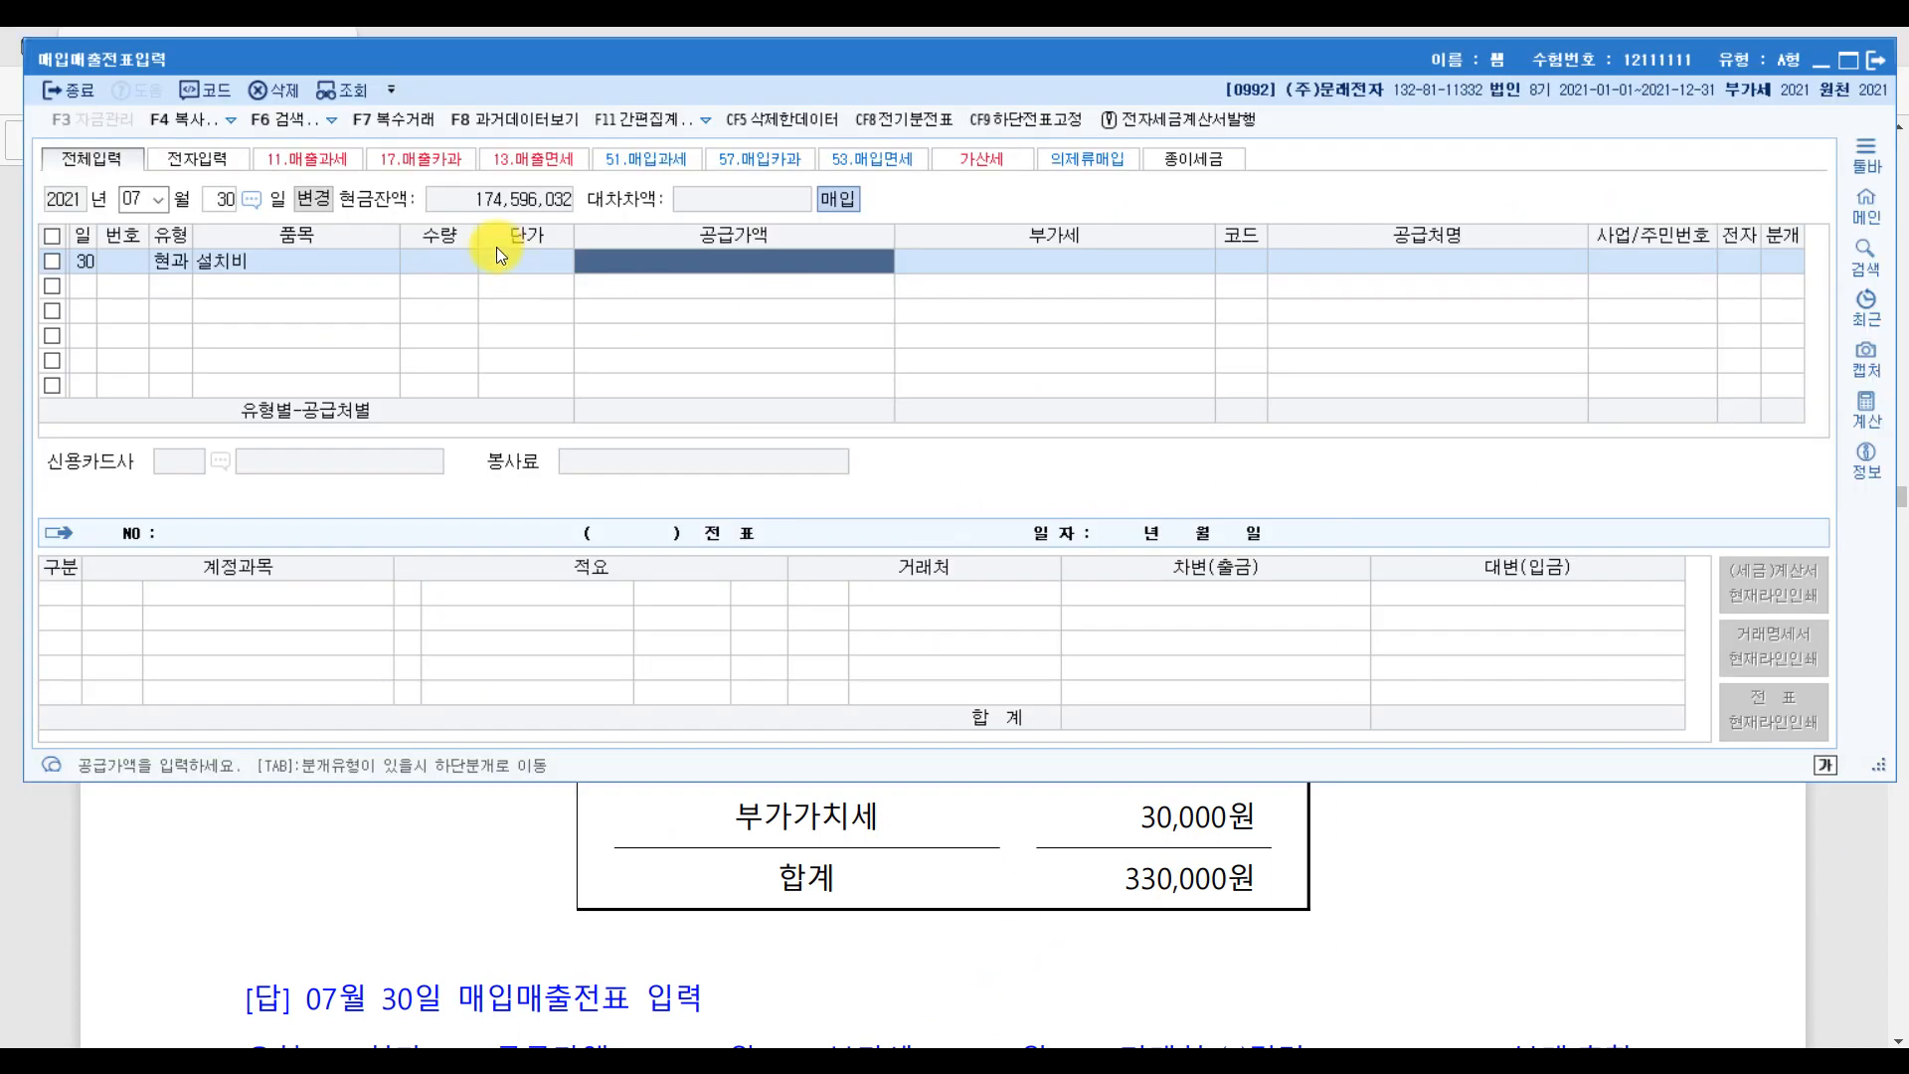
{"action": "type", "text": "300000"}
{"action": "key", "text": "Return"}
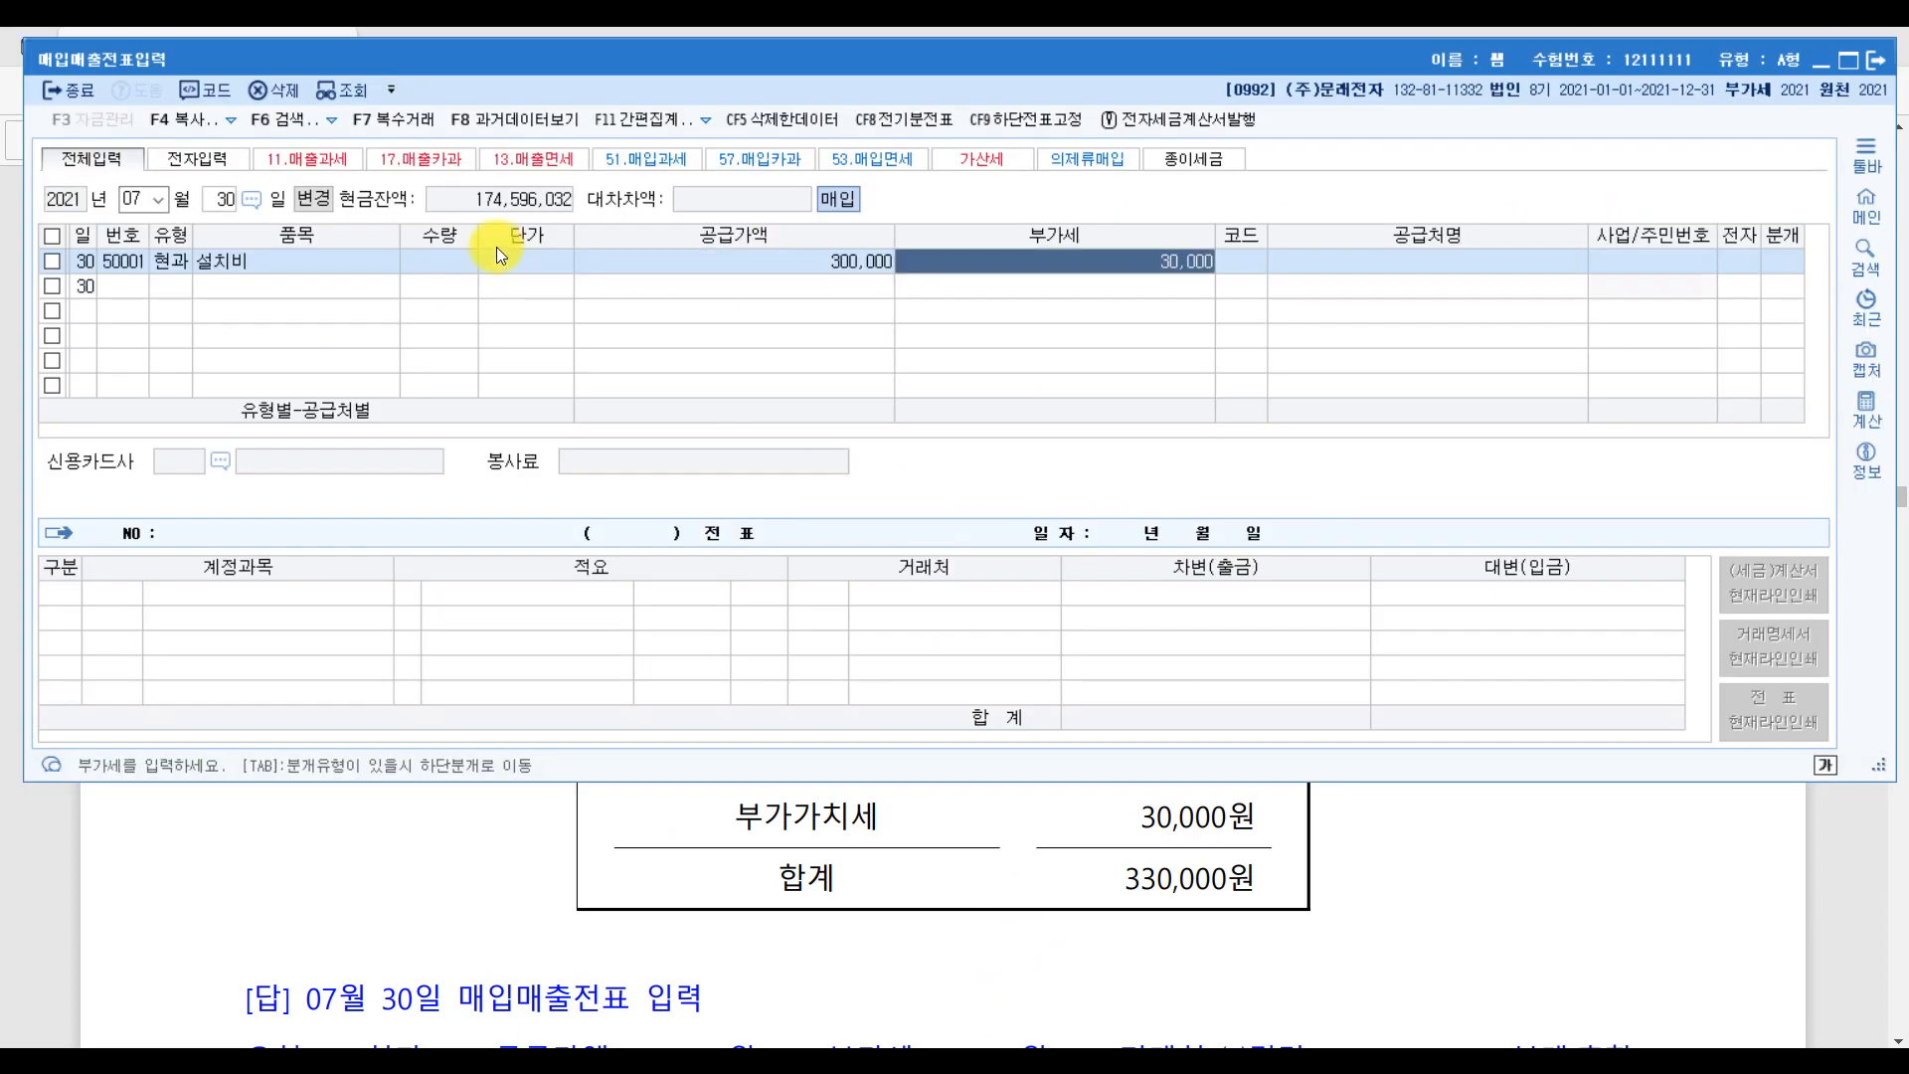
{"action": "key", "text": "Return"}
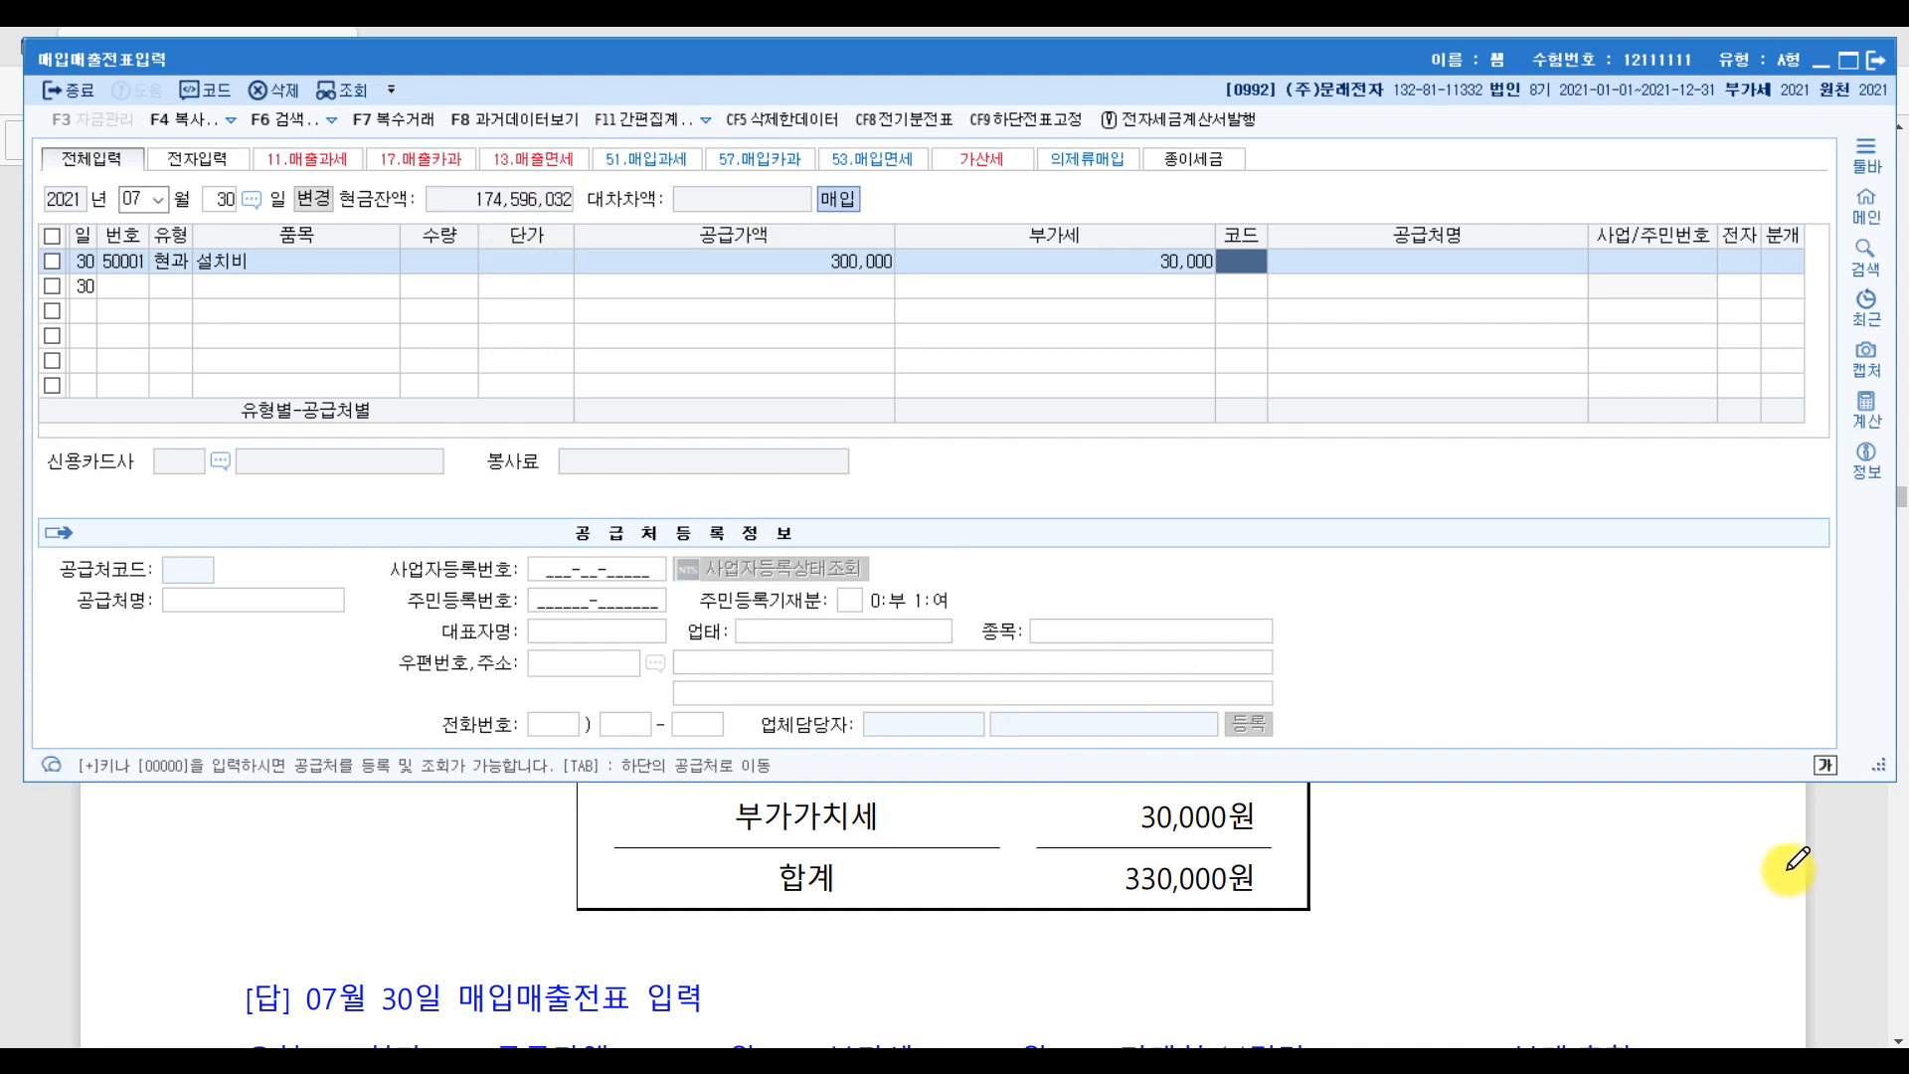
- Circle ㈜경건 on the receipt in the exam PDF and set the voucher's supplier to (주)경건
{"action": "left_click", "coordinate": [1845, 871]}
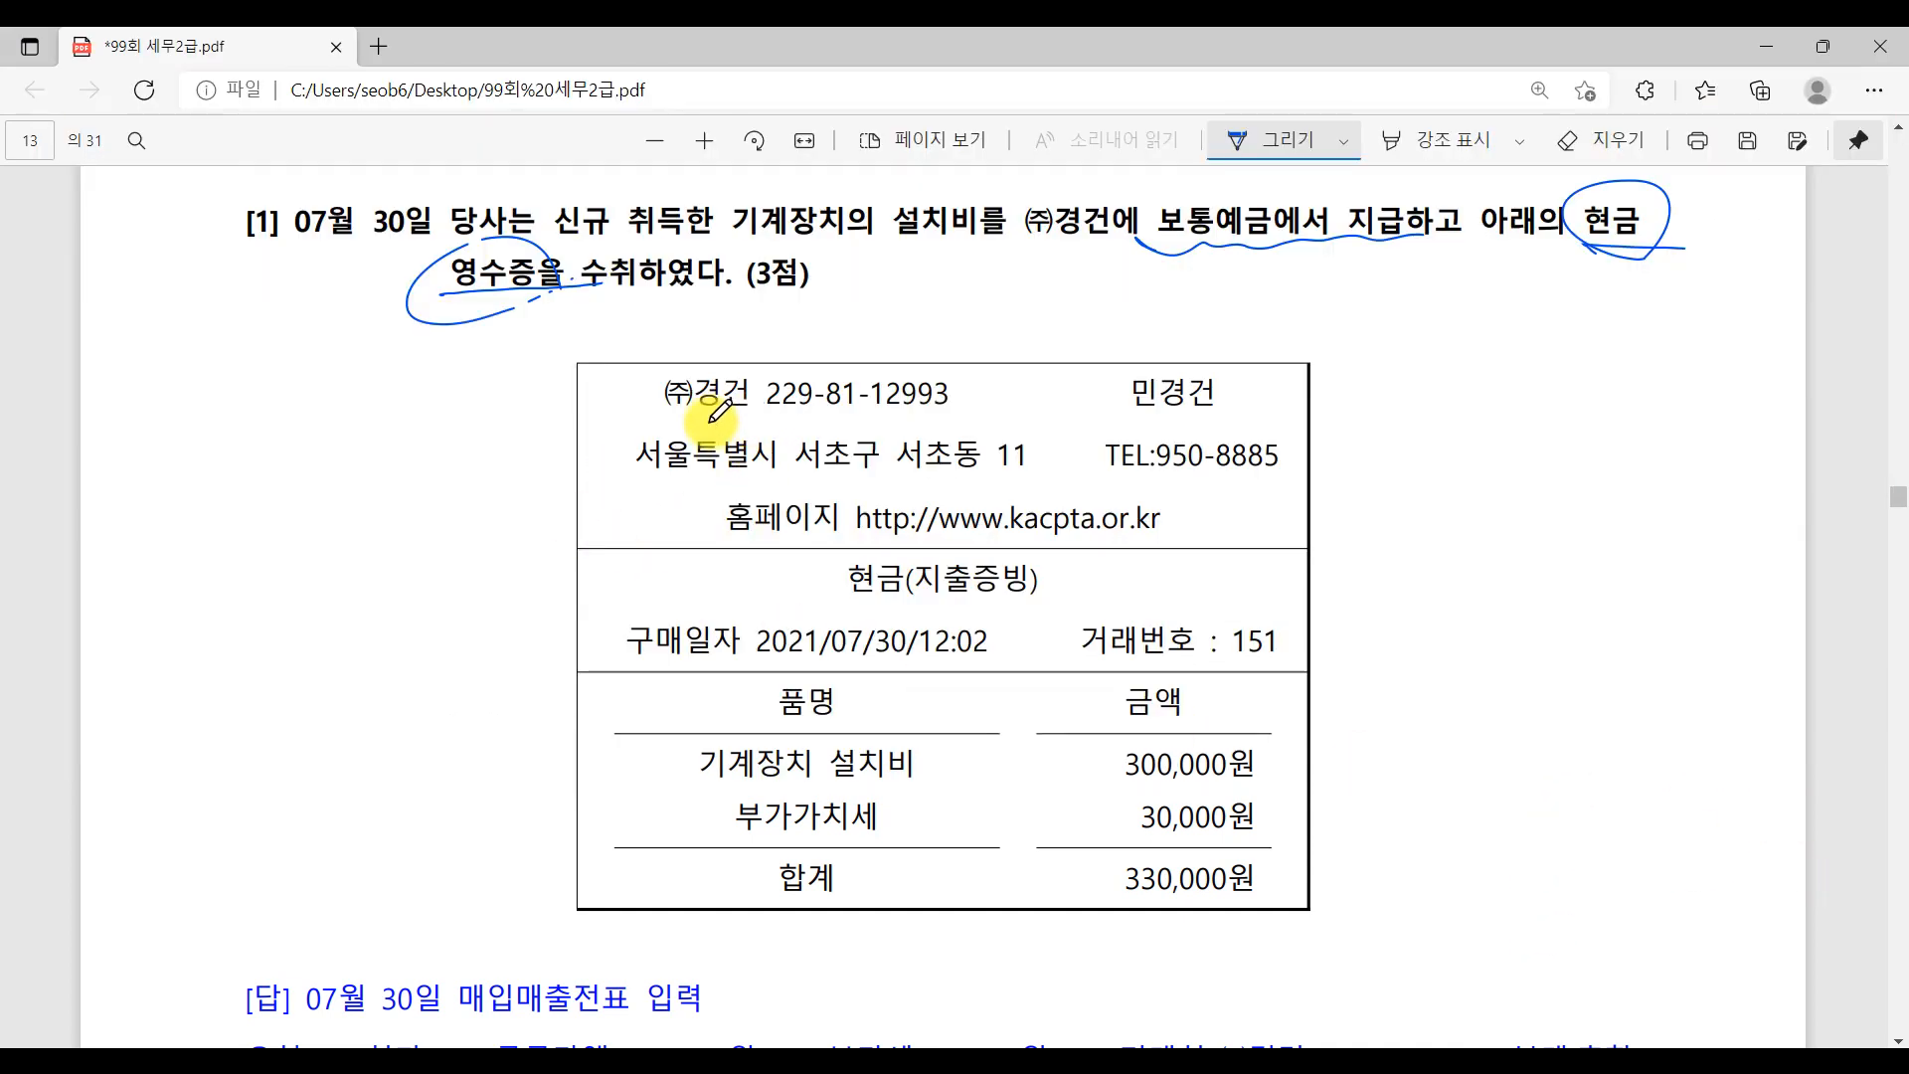
{"action": "mouse_move", "coordinate": [703, 369]}
{"action": "left_mouse_down"}
{"action": "mouse_move", "coordinate": [767, 371]}
{"action": "mouse_move", "coordinate": [733, 434]}
{"action": "left_mouse_up"}
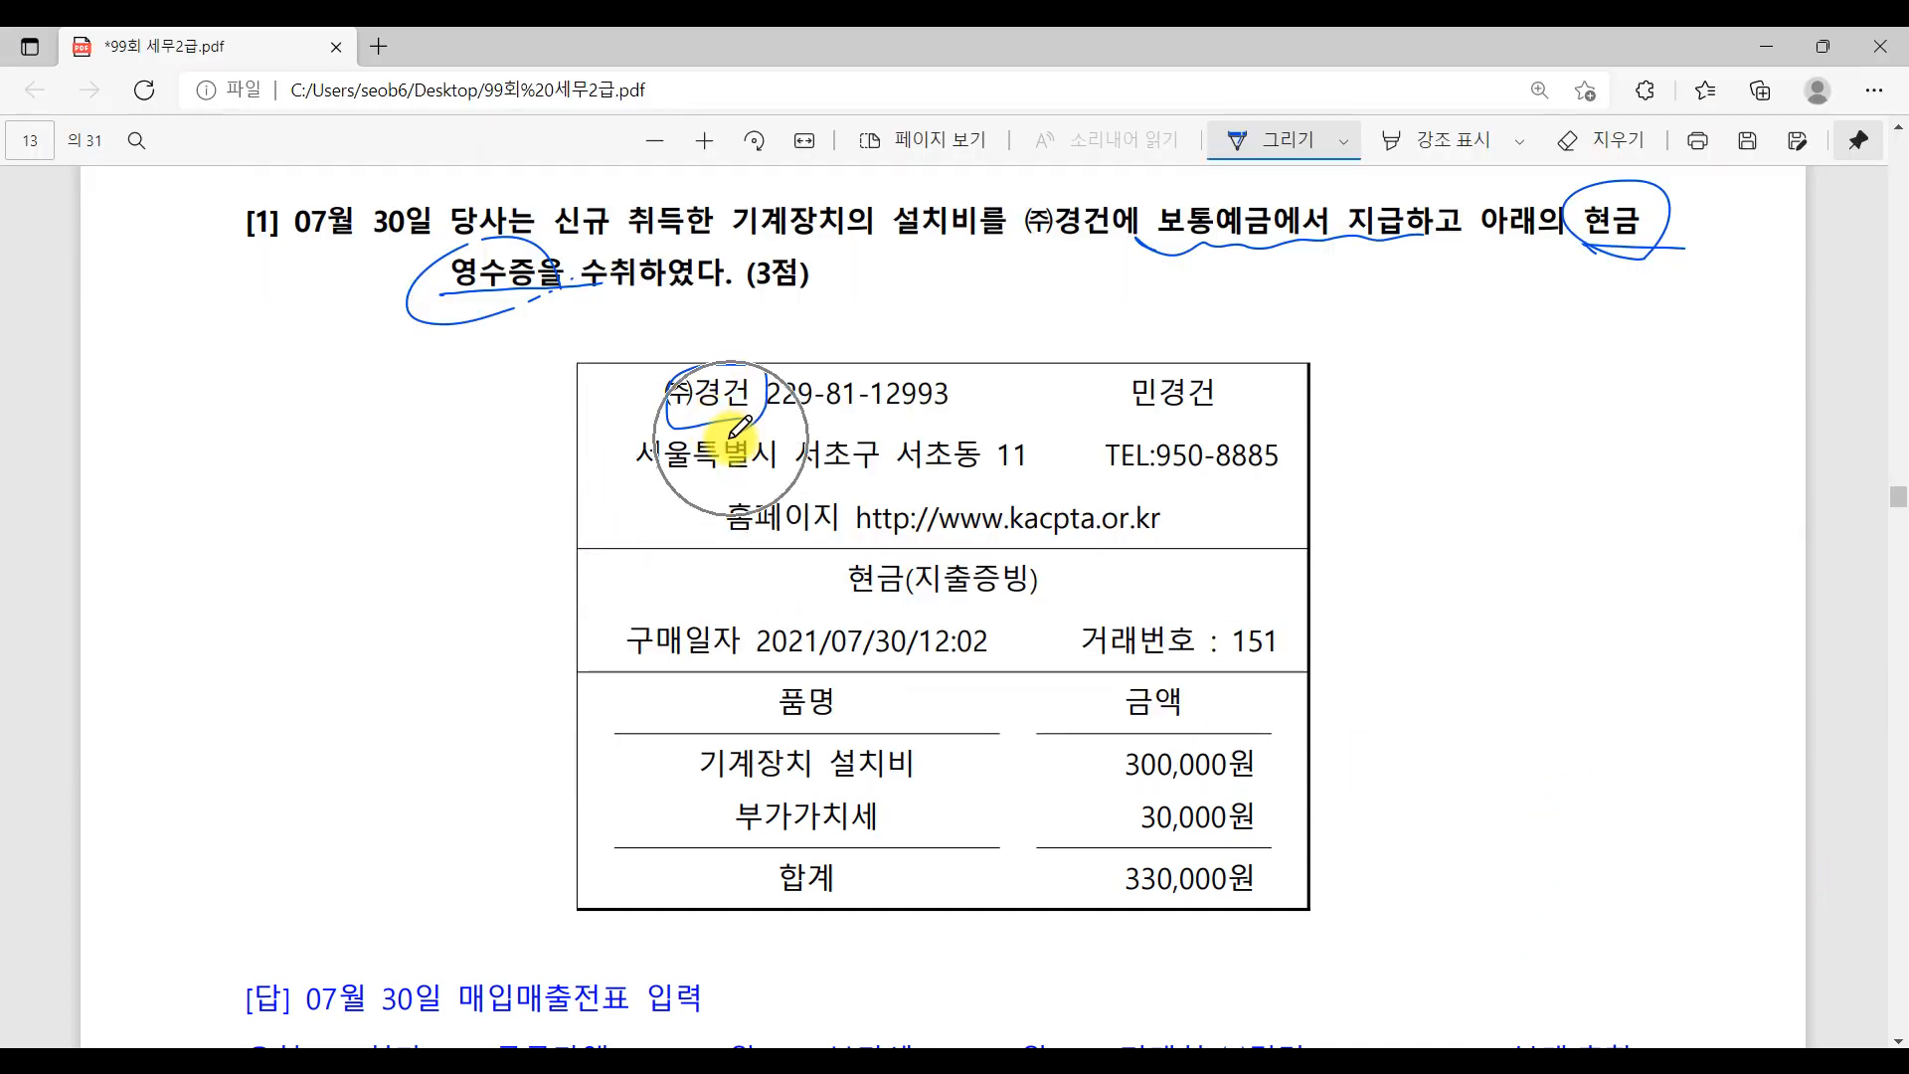
{"action": "key", "text": "alt+Tab"}
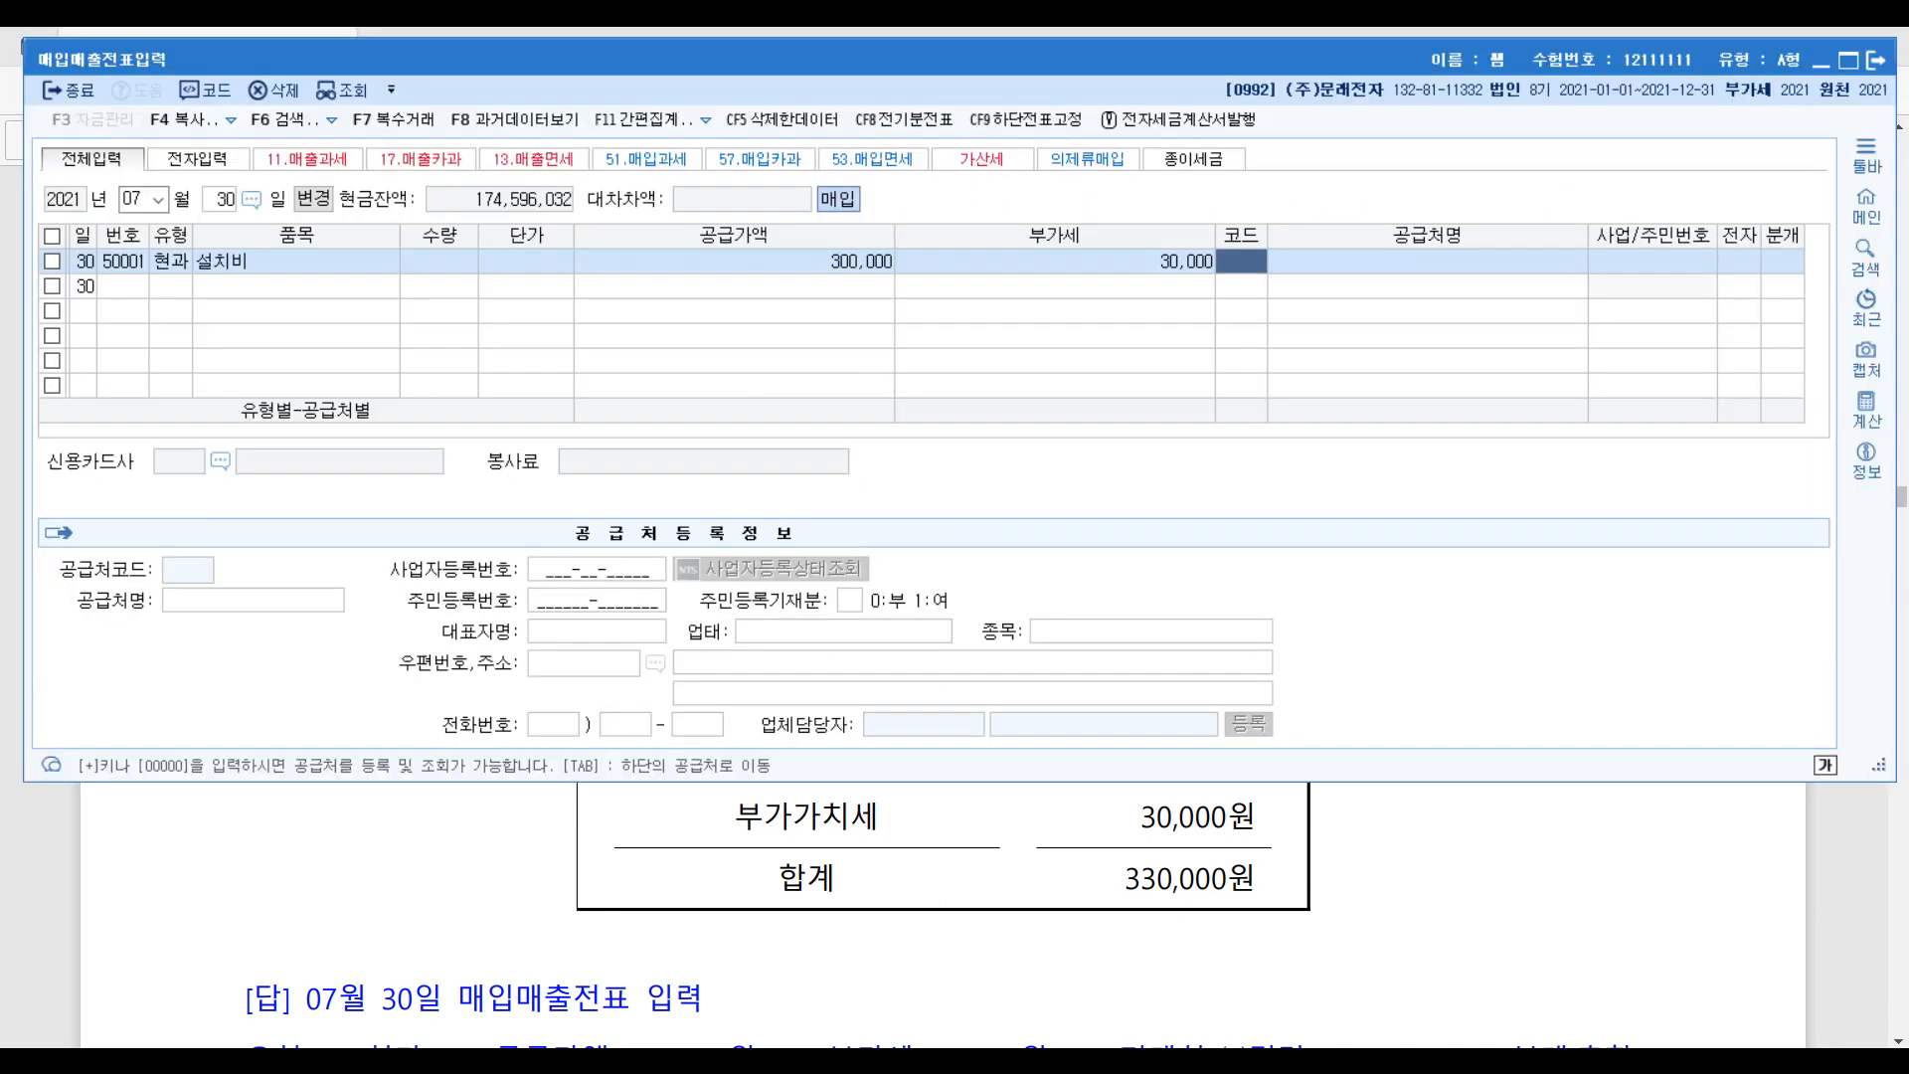
{"action": "type", "text": "경건"}
{"action": "key", "text": "Return"}
{"action": "key", "text": "Return"}
{"action": "key", "text": "Return"}
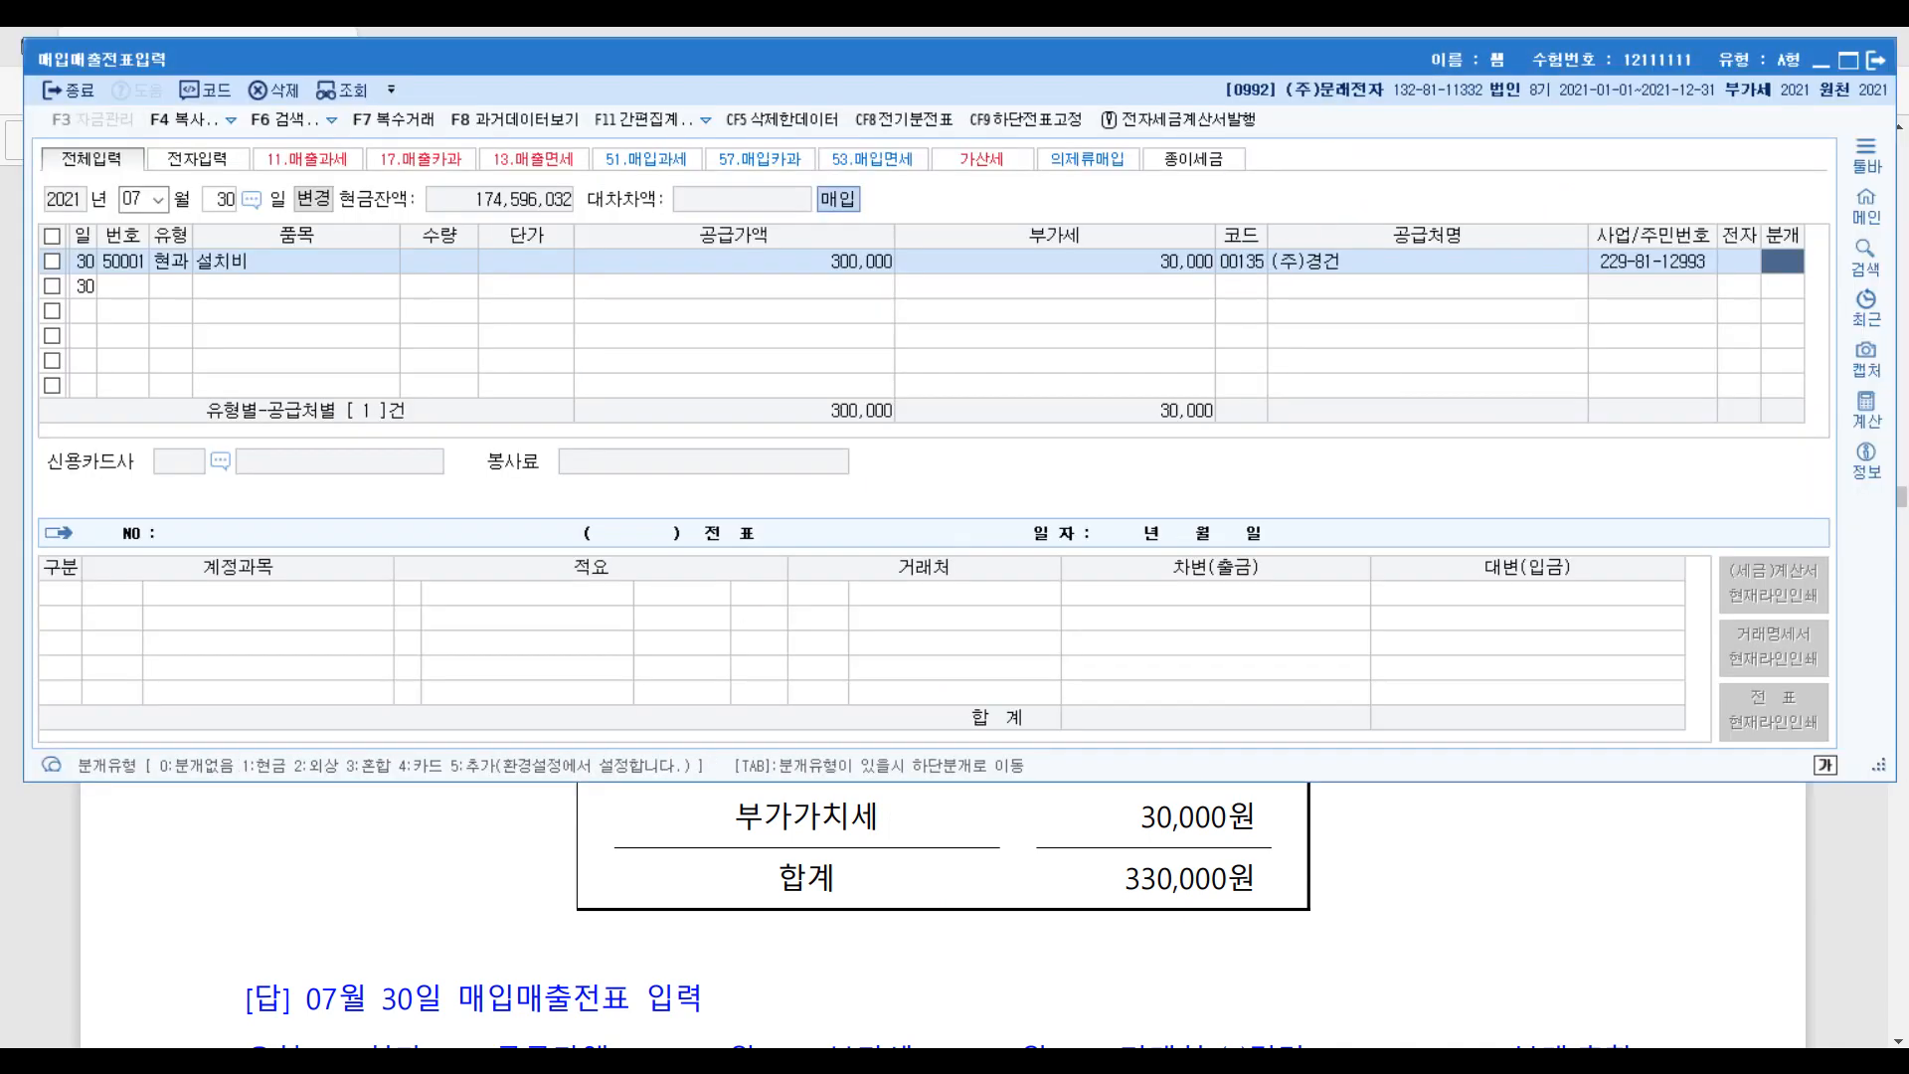
- Set the 분개 type to 혼합 and replace the 원재료 account in the 차변 line with 0206 기계장치
{"action": "type", "text": "3"}
{"action": "key", "text": "Return"}
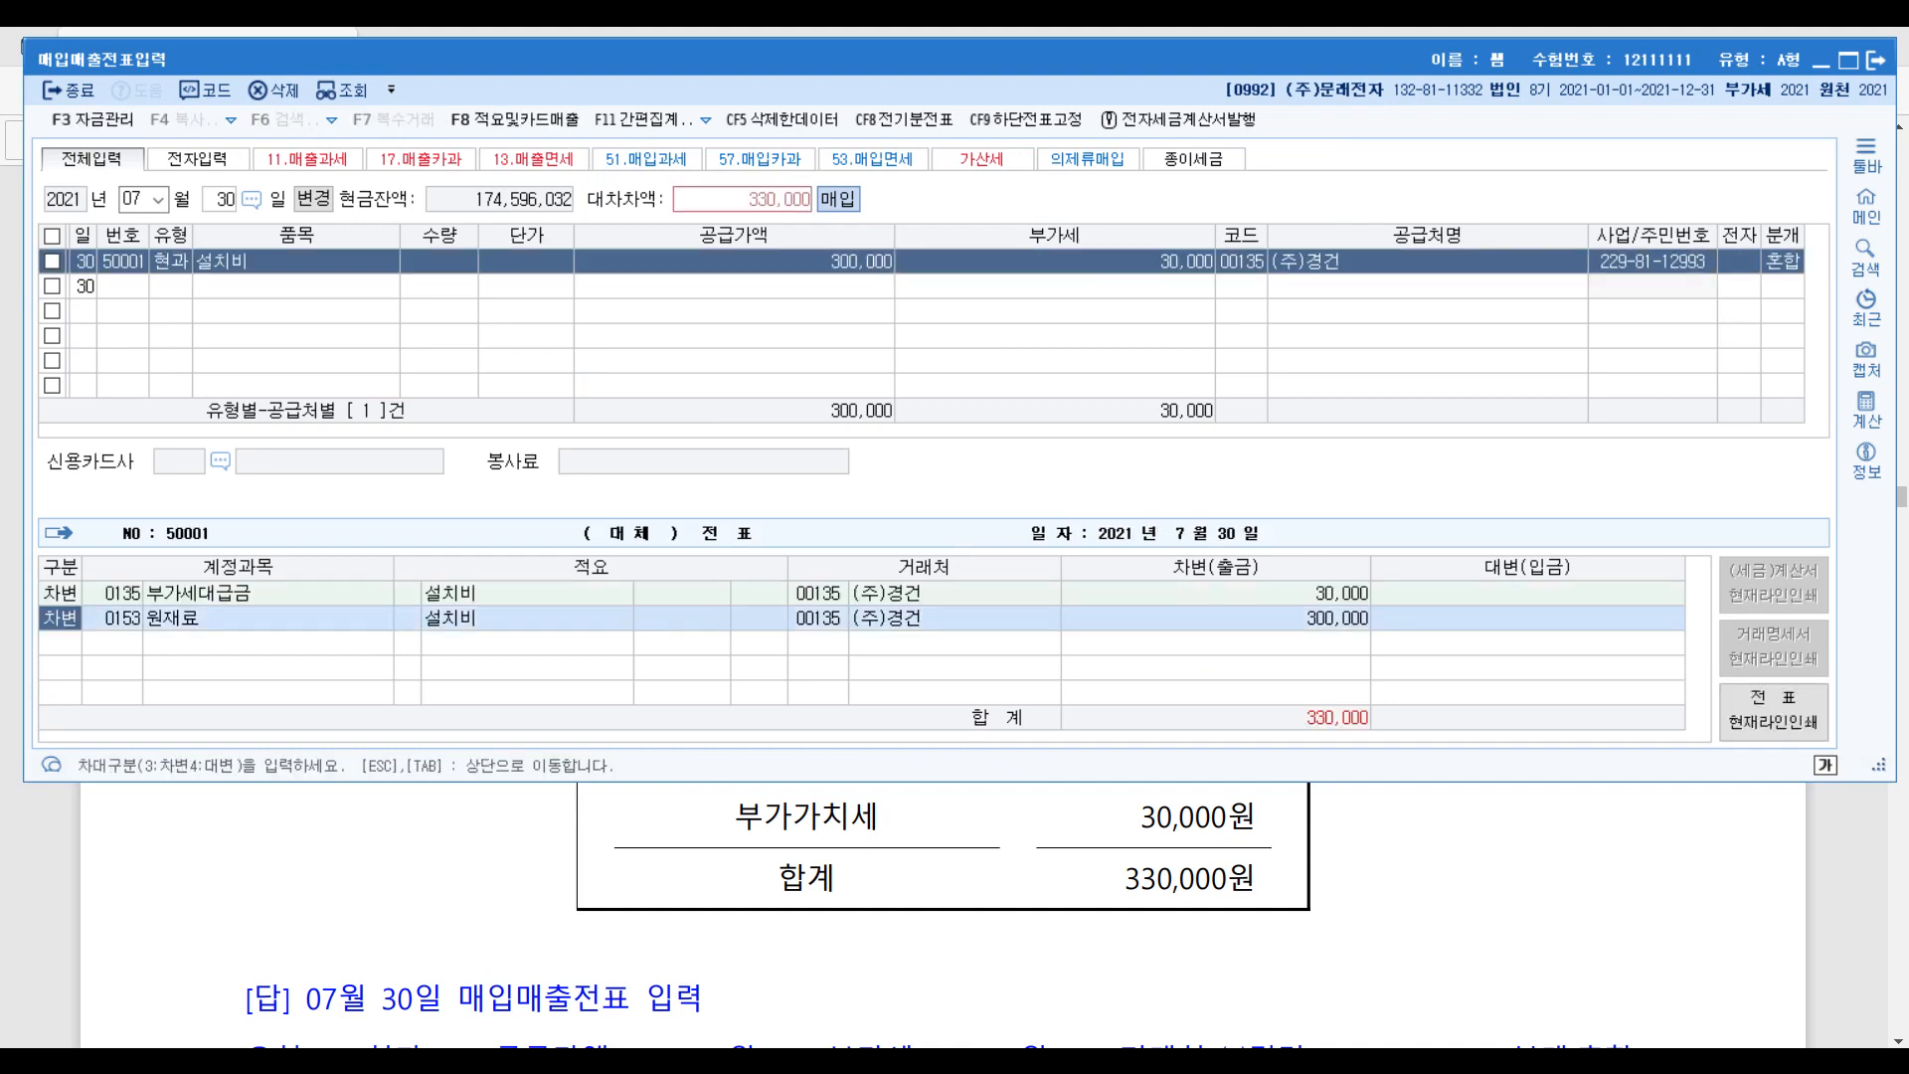
{"action": "key", "text": "Return"}
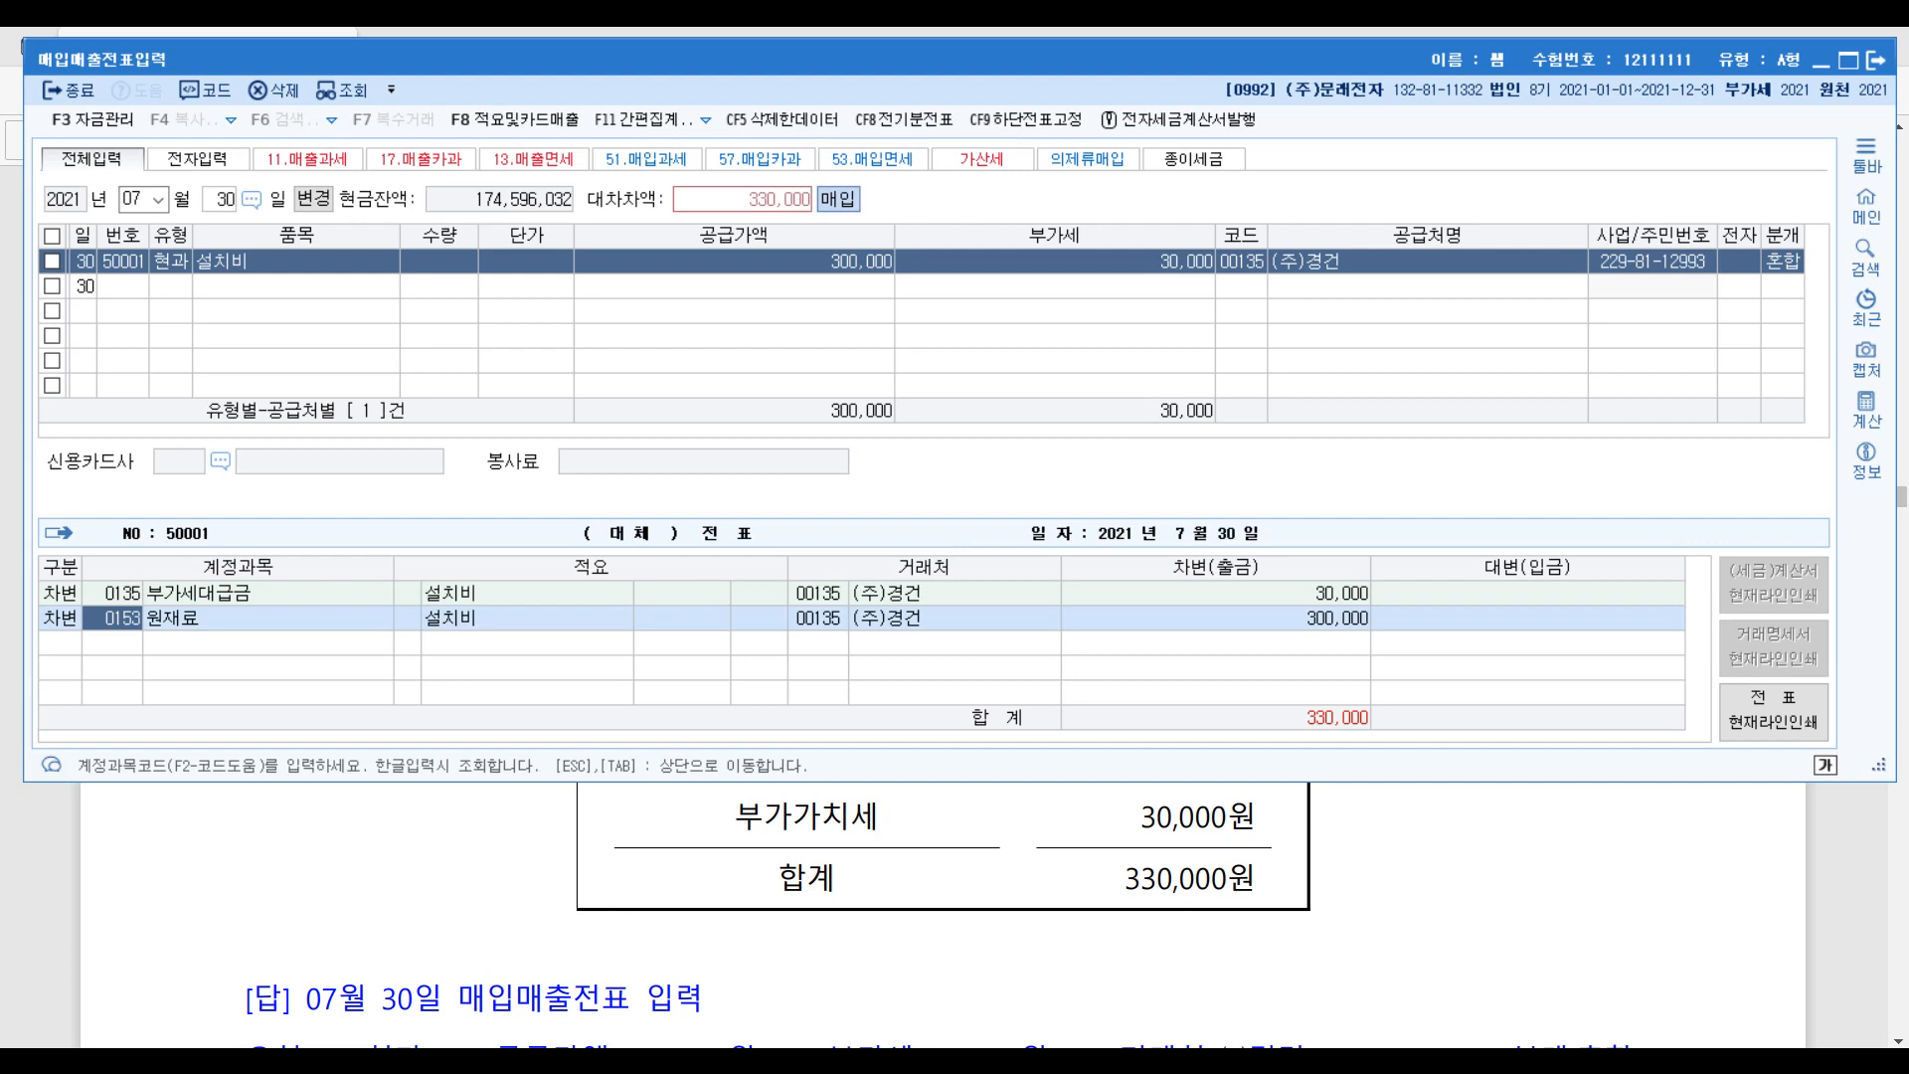
{"action": "type", "text": "기계"}
{"action": "key", "text": "Return"}
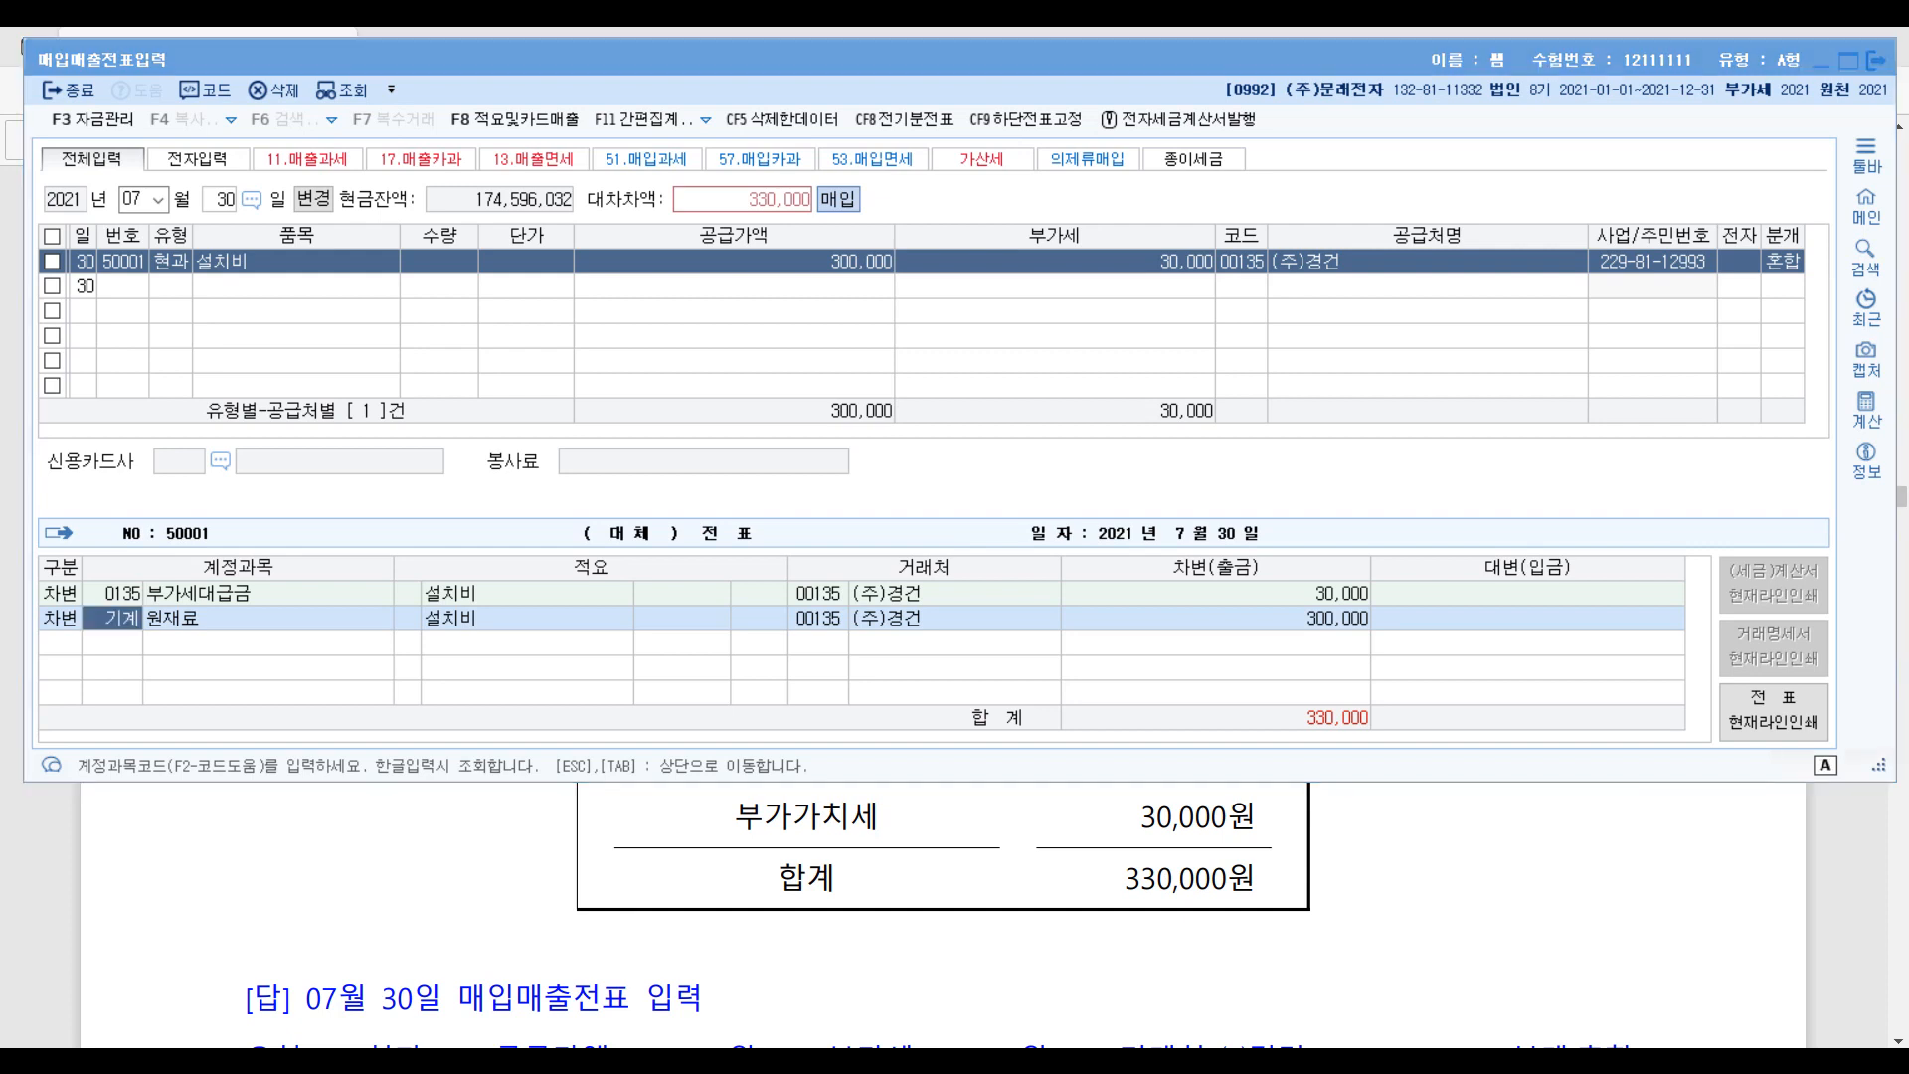
{"action": "key", "text": "Return"}
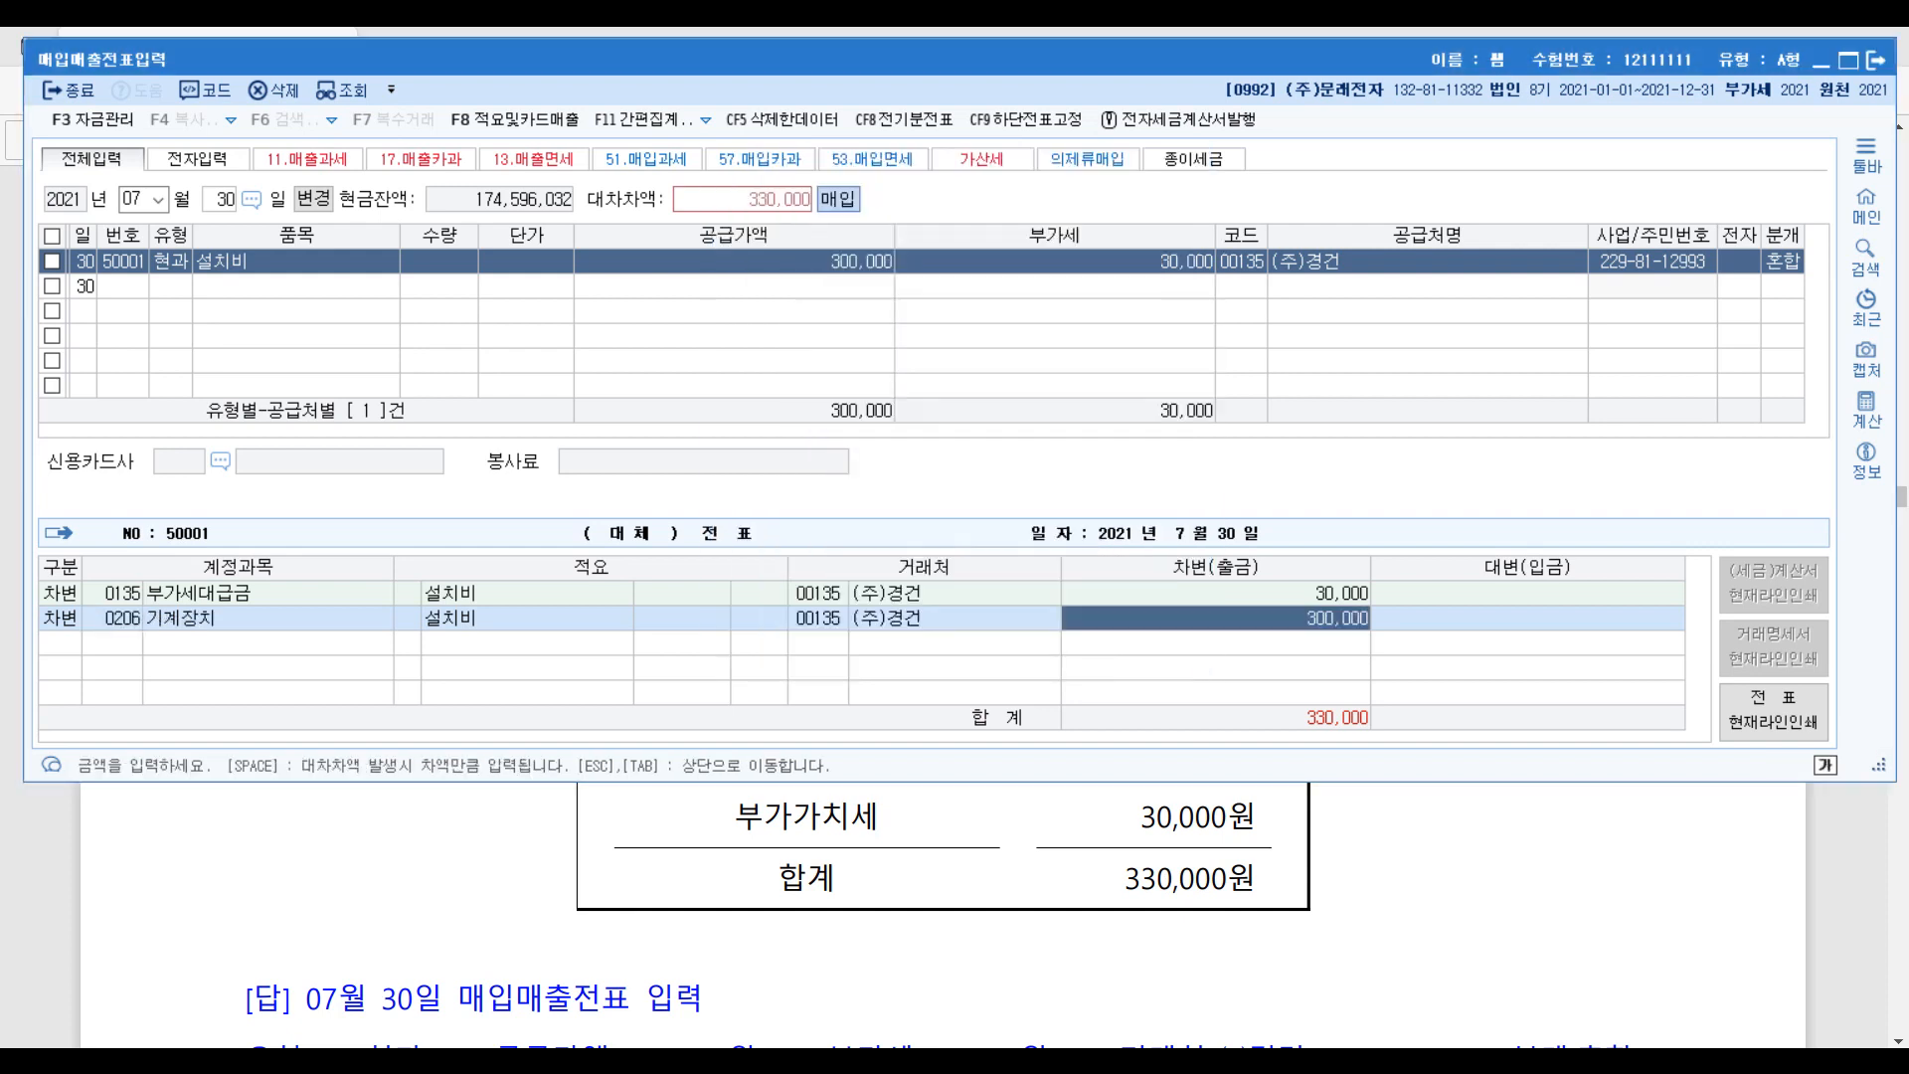
{"action": "key", "text": "Return"}
- Add a 대변 line for 0103 보통예금 with an amount of 330,000
{"action": "type", "text": "4보통"}
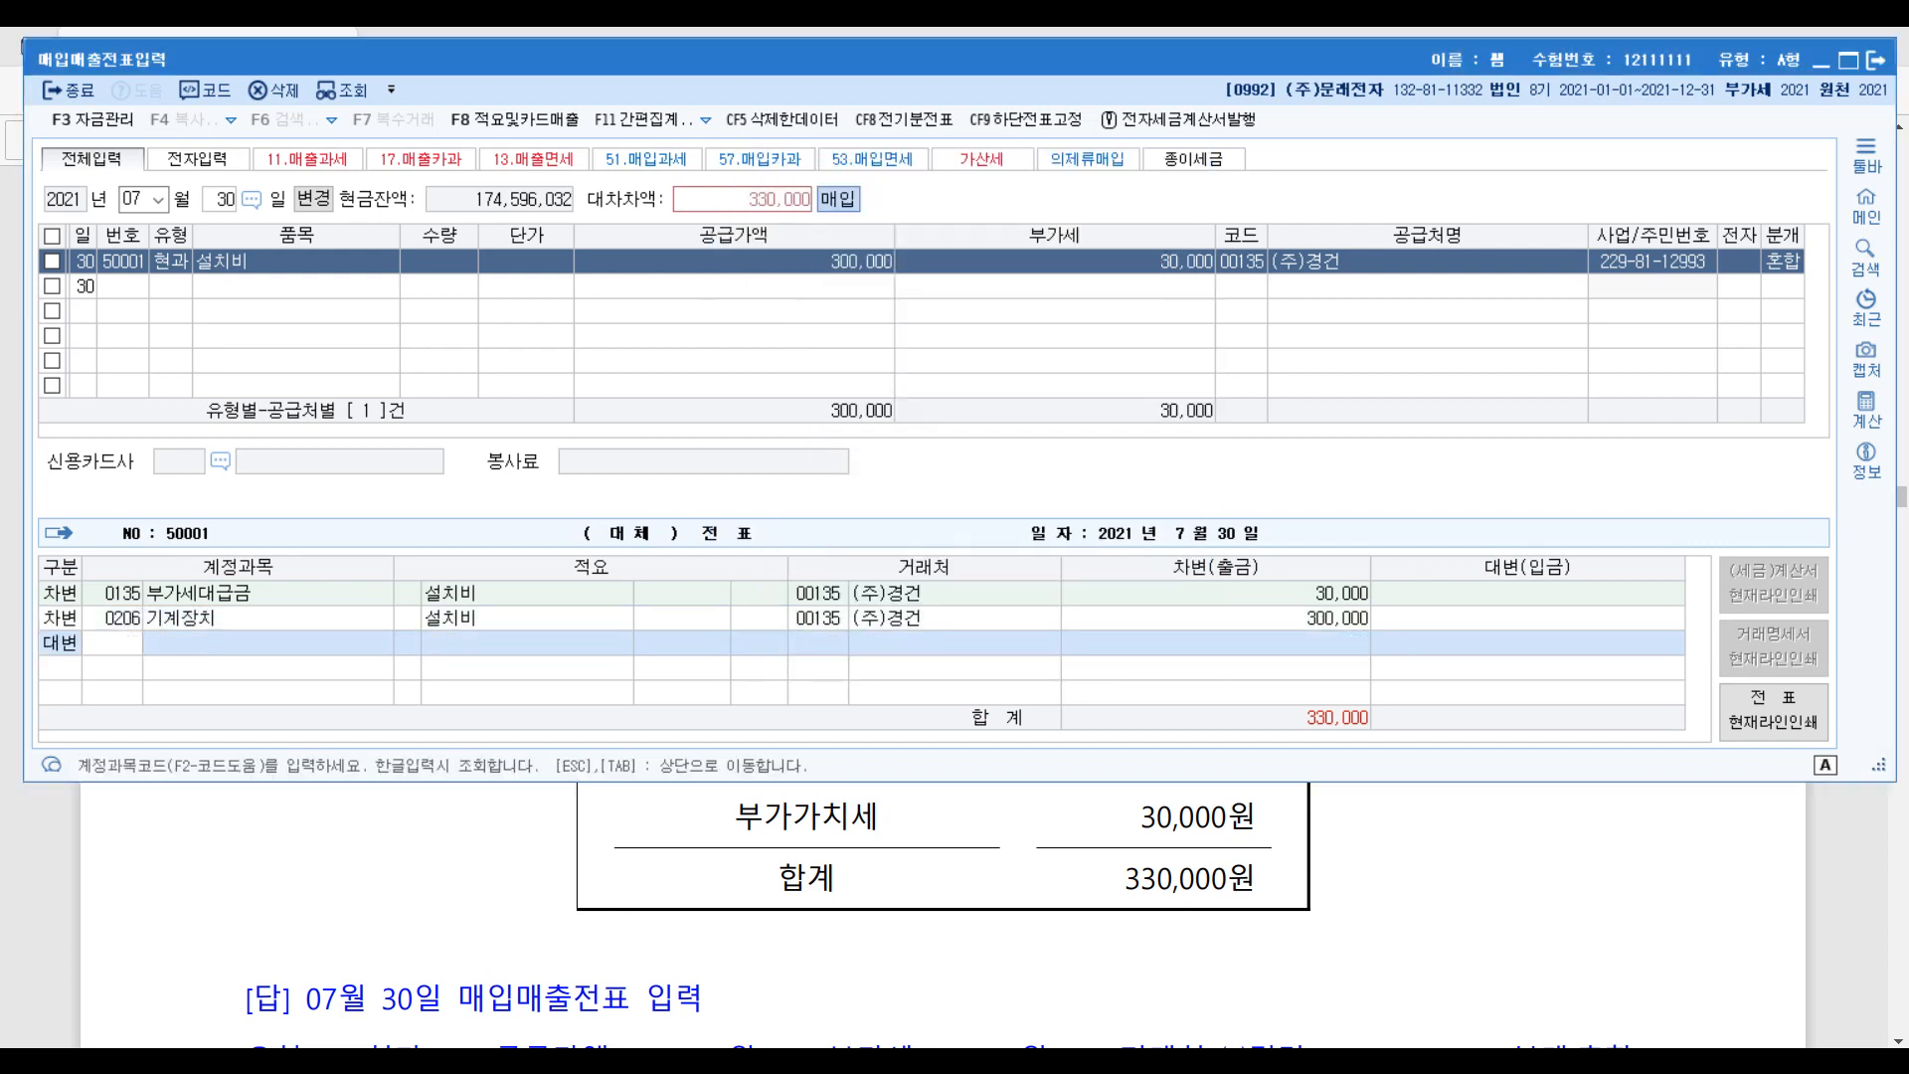
{"action": "key", "text": "Return"}
{"action": "key", "text": "Return"}
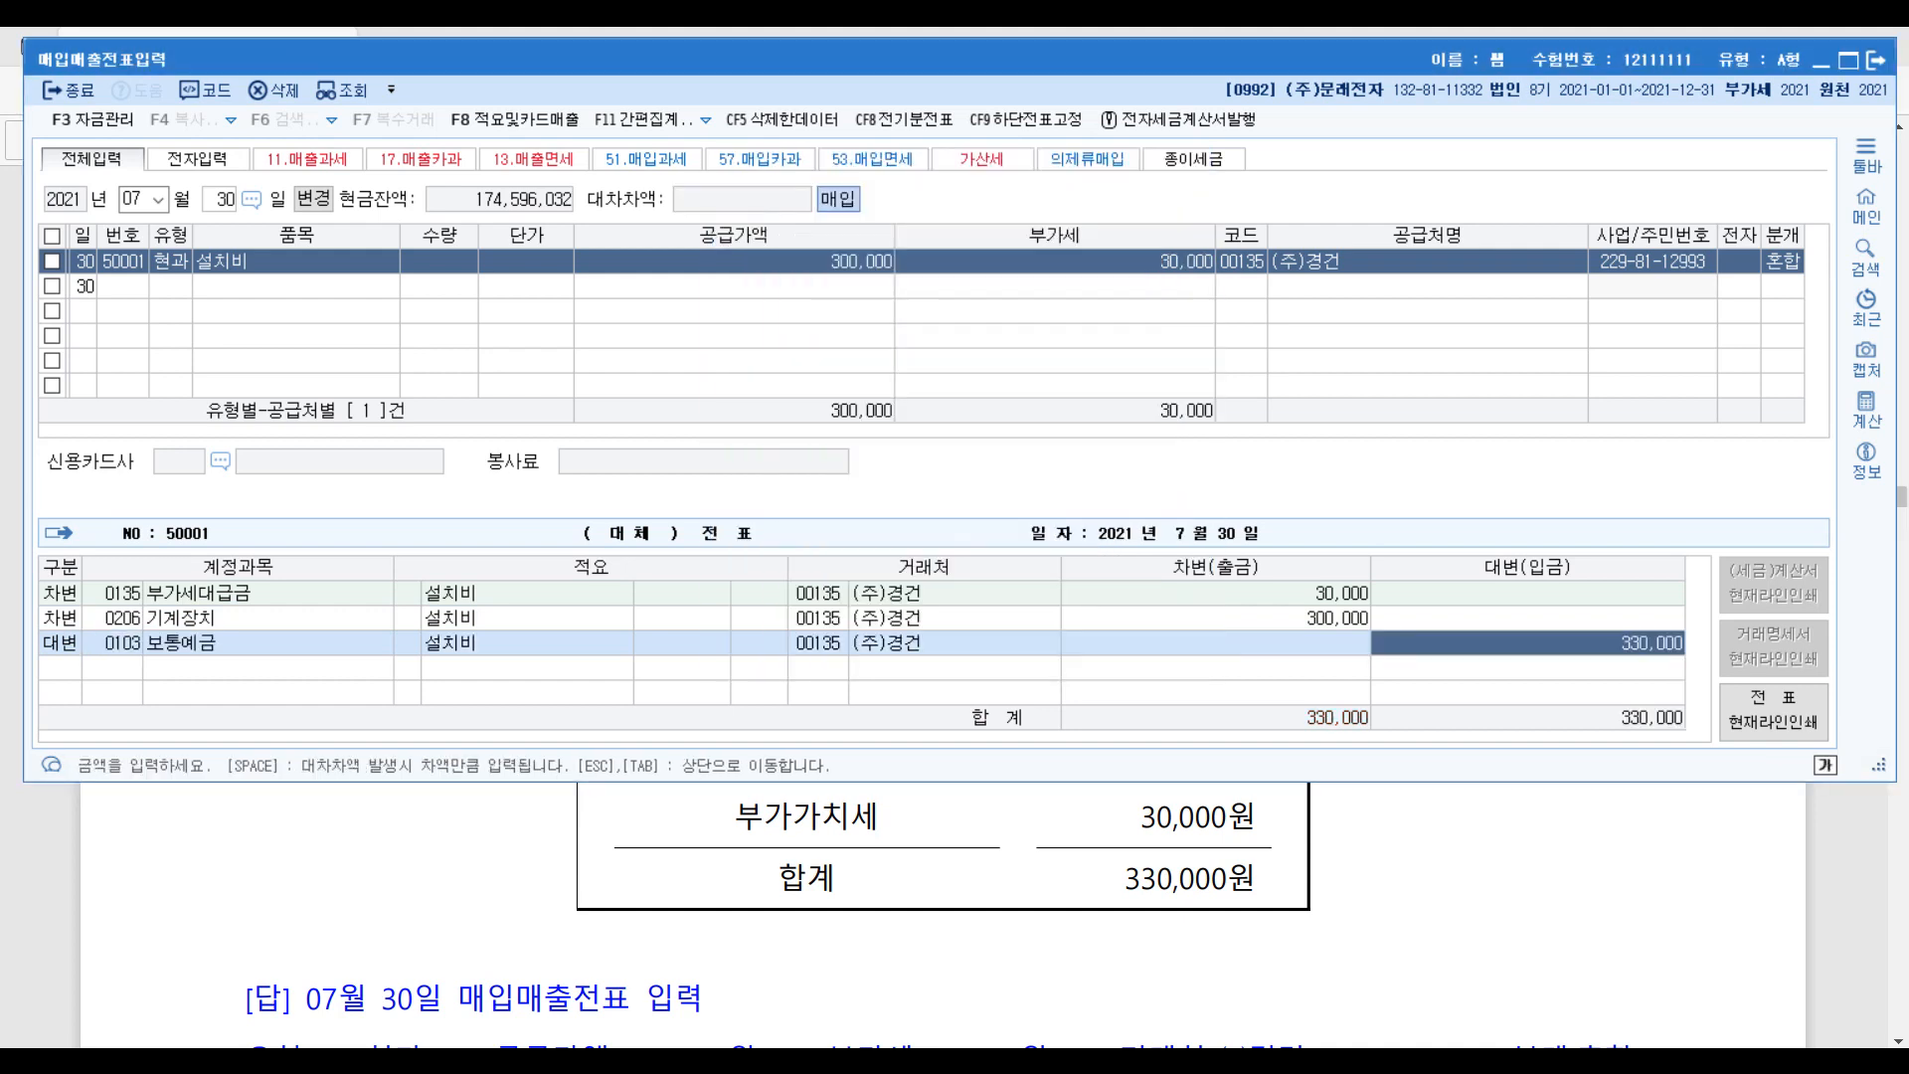
- Switch to question [2] in the exam PDF, circle 수입 and handwrite the note 매입 above it
{"action": "left_click", "coordinate": [1895, 933]}
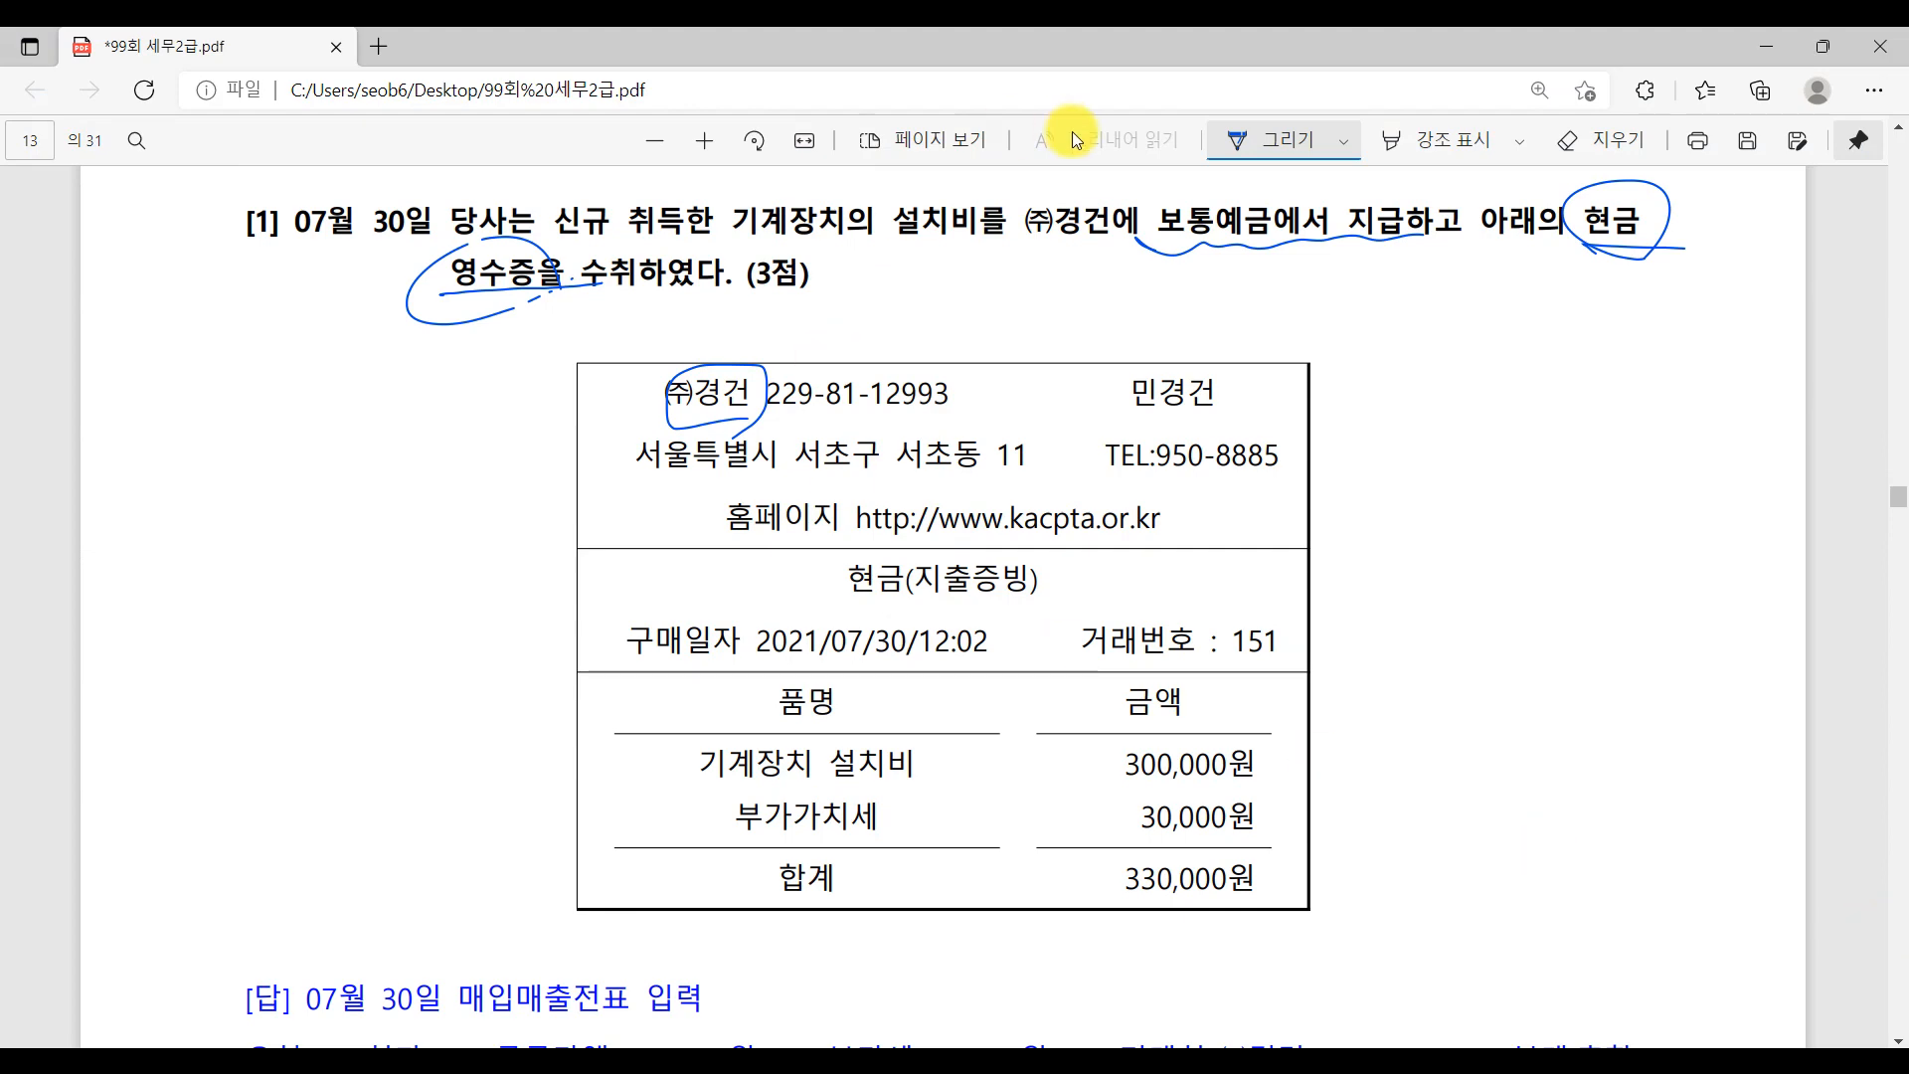
{"action": "scroll", "coordinate": [1307, 245], "scroll_direction": "down", "scroll_amount": 15}
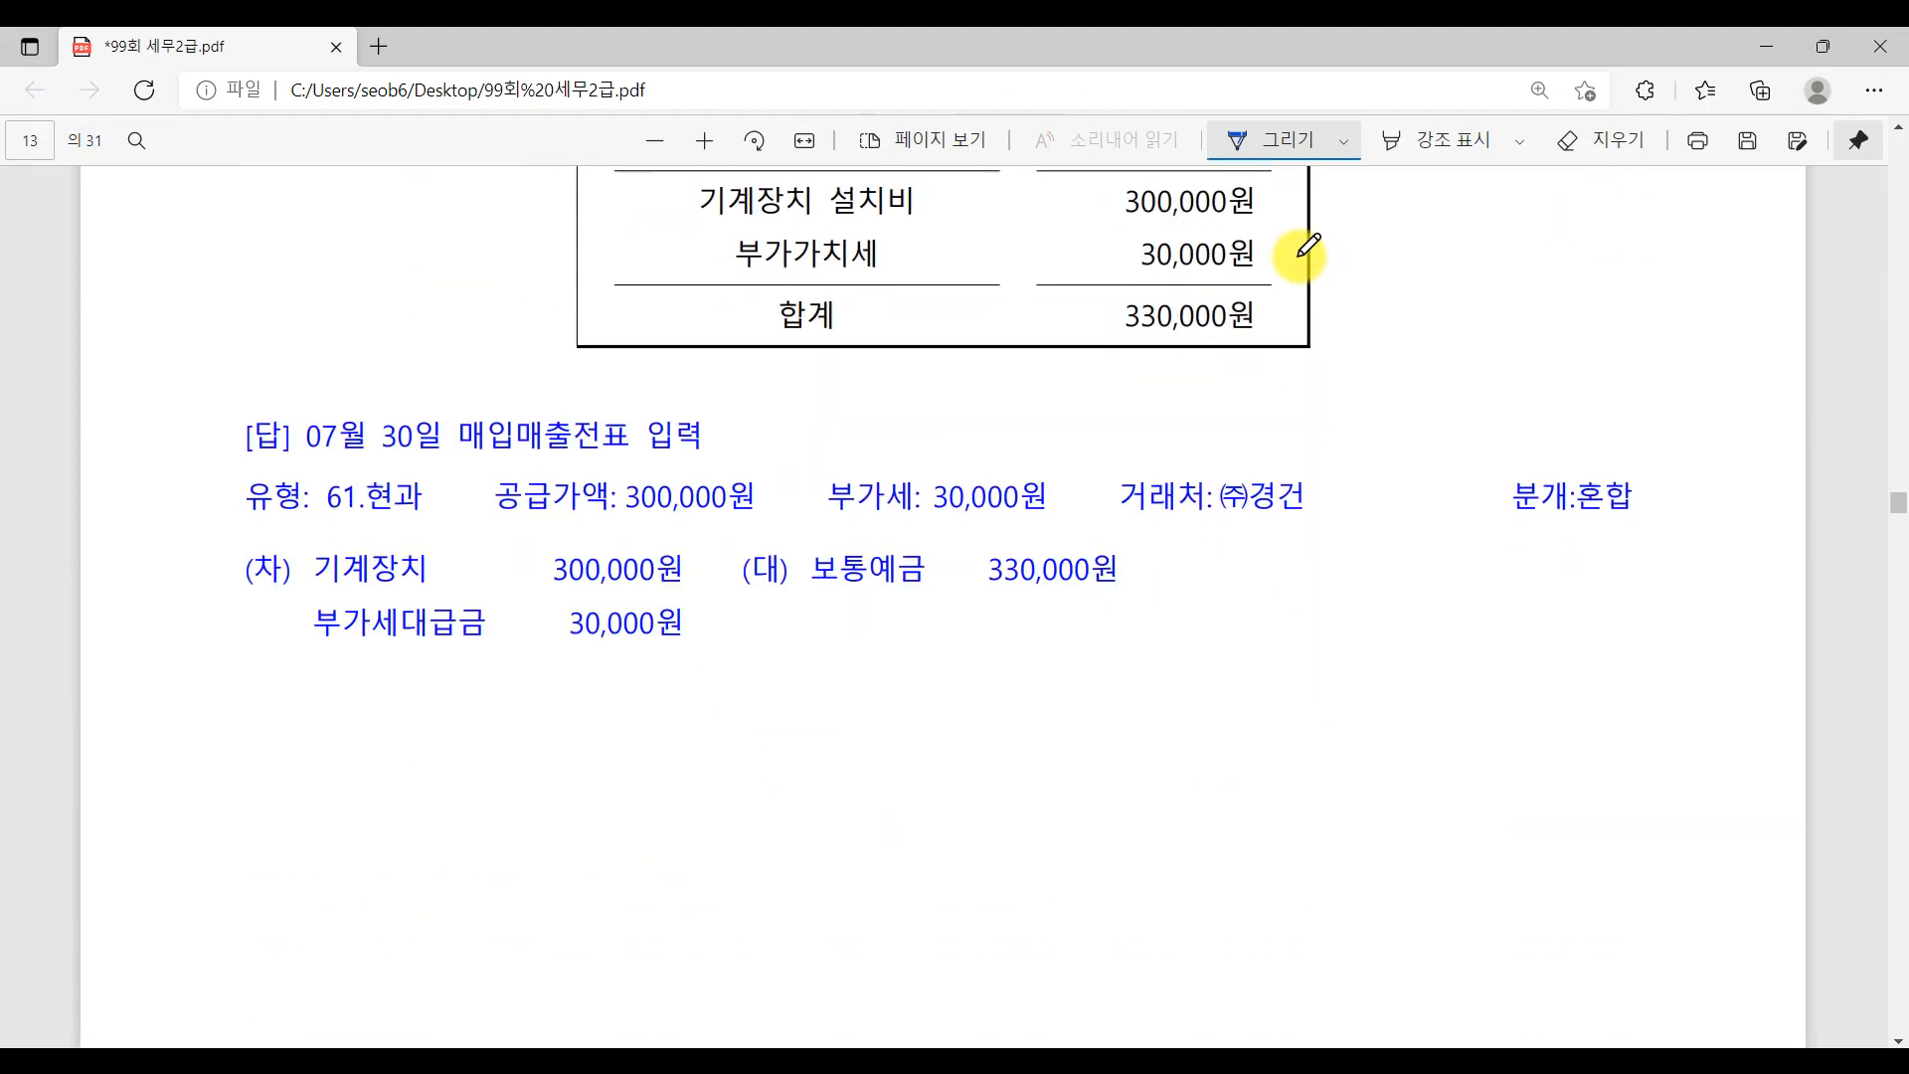
{"action": "scroll", "coordinate": [1306, 245], "scroll_direction": "down", "scroll_amount": 5}
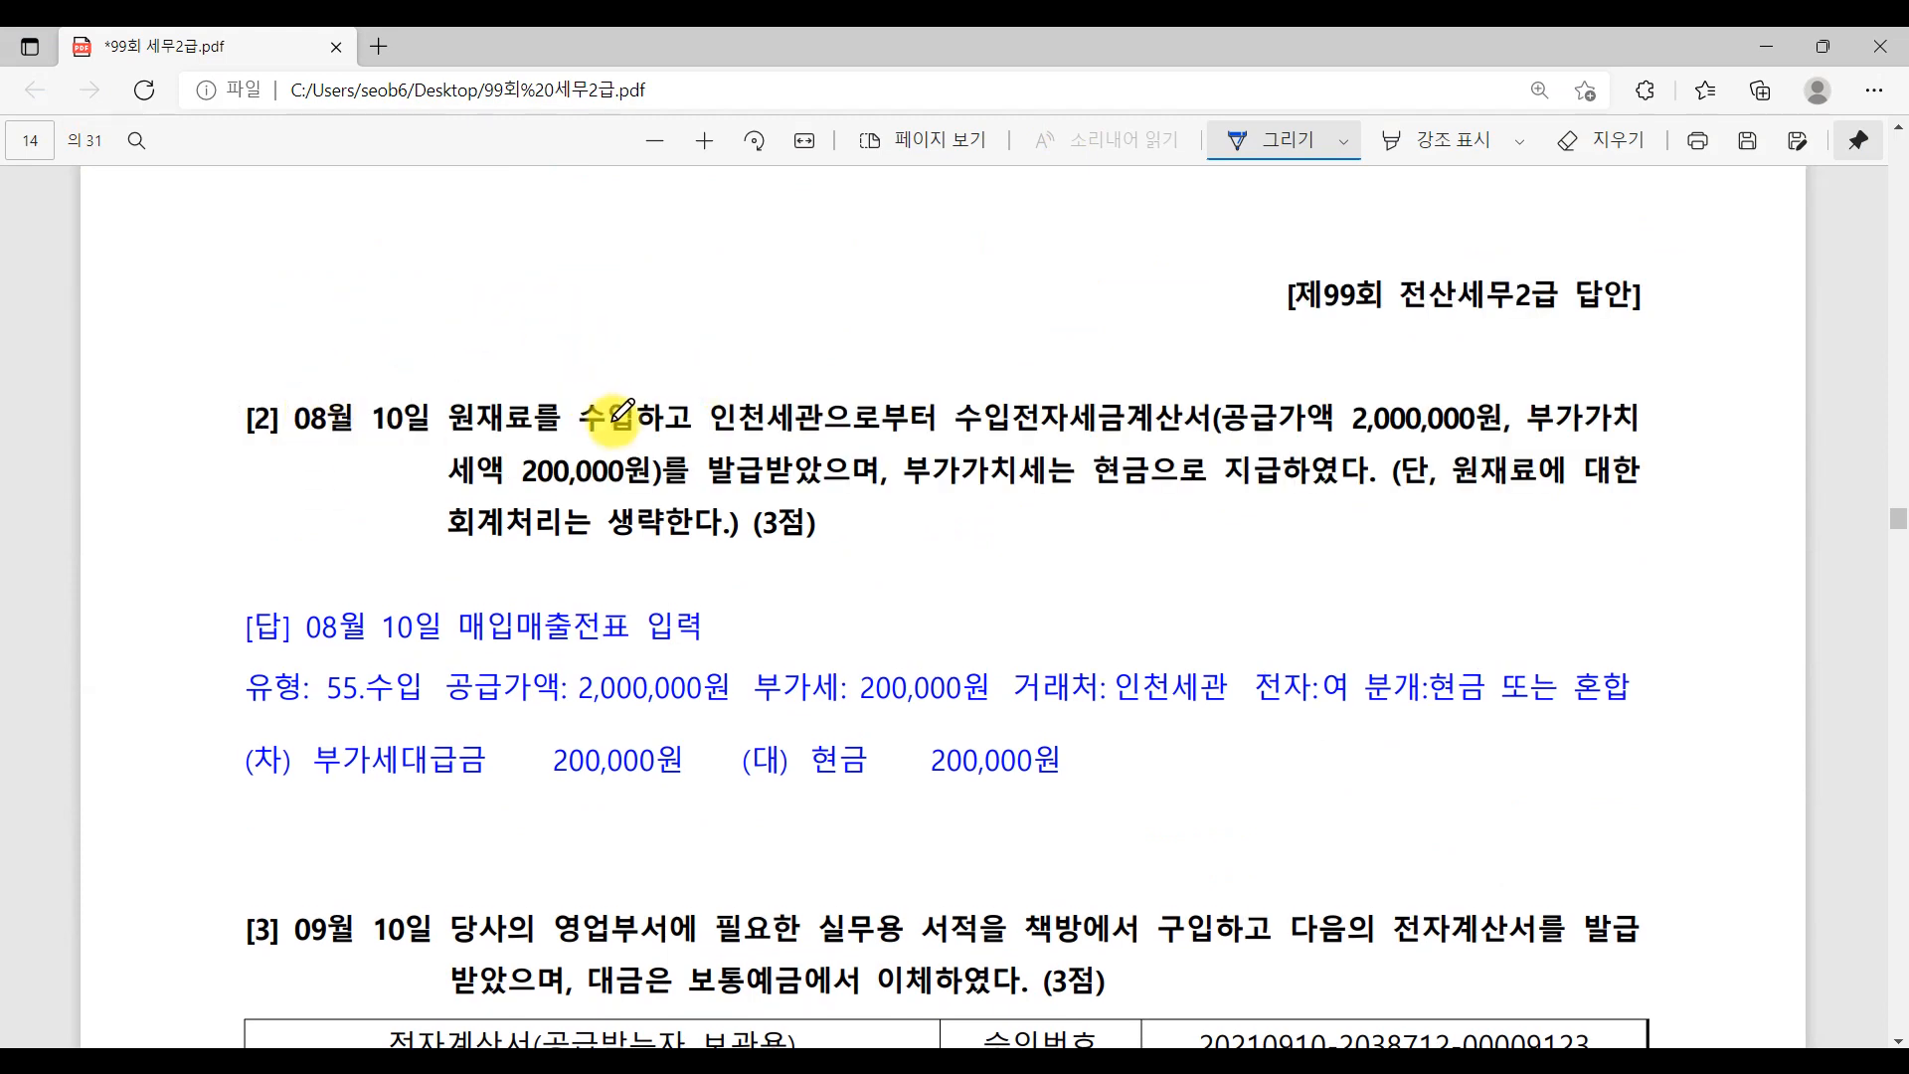
{"action": "mouse_move", "coordinate": [624, 439]}
{"action": "left_mouse_down"}
{"action": "mouse_move", "coordinate": [589, 429]}
{"action": "mouse_move", "coordinate": [615, 379]}
{"action": "mouse_move", "coordinate": [623, 427]}
{"action": "left_mouse_up"}
{"action": "mouse_move", "coordinate": [669, 347]}
{"action": "left_mouse_down"}
{"action": "mouse_move", "coordinate": [604, 412]}
{"action": "mouse_move", "coordinate": [622, 415]}
{"action": "left_mouse_up"}
{"action": "left_click_drag", "start_coordinate": [684, 311], "coordinate": [688, 356]}
{"action": "mouse_move", "coordinate": [686, 310]}
{"action": "left_mouse_down"}
{"action": "mouse_move", "coordinate": [697, 355]}
{"action": "mouse_move", "coordinate": [716, 353]}
{"action": "left_mouse_up"}
{"action": "mouse_move", "coordinate": [727, 316]}
{"action": "left_mouse_down"}
{"action": "mouse_move", "coordinate": [737, 356]}
{"action": "mouse_move", "coordinate": [763, 320]}
{"action": "left_mouse_up"}
{"action": "left_click_drag", "start_coordinate": [761, 284], "coordinate": [779, 348]}
- In question [2], circle 인천세관 and 현금 and underline 수입전자세금계산서
{"action": "left_click_drag", "start_coordinate": [819, 418], "coordinate": [839, 367]}
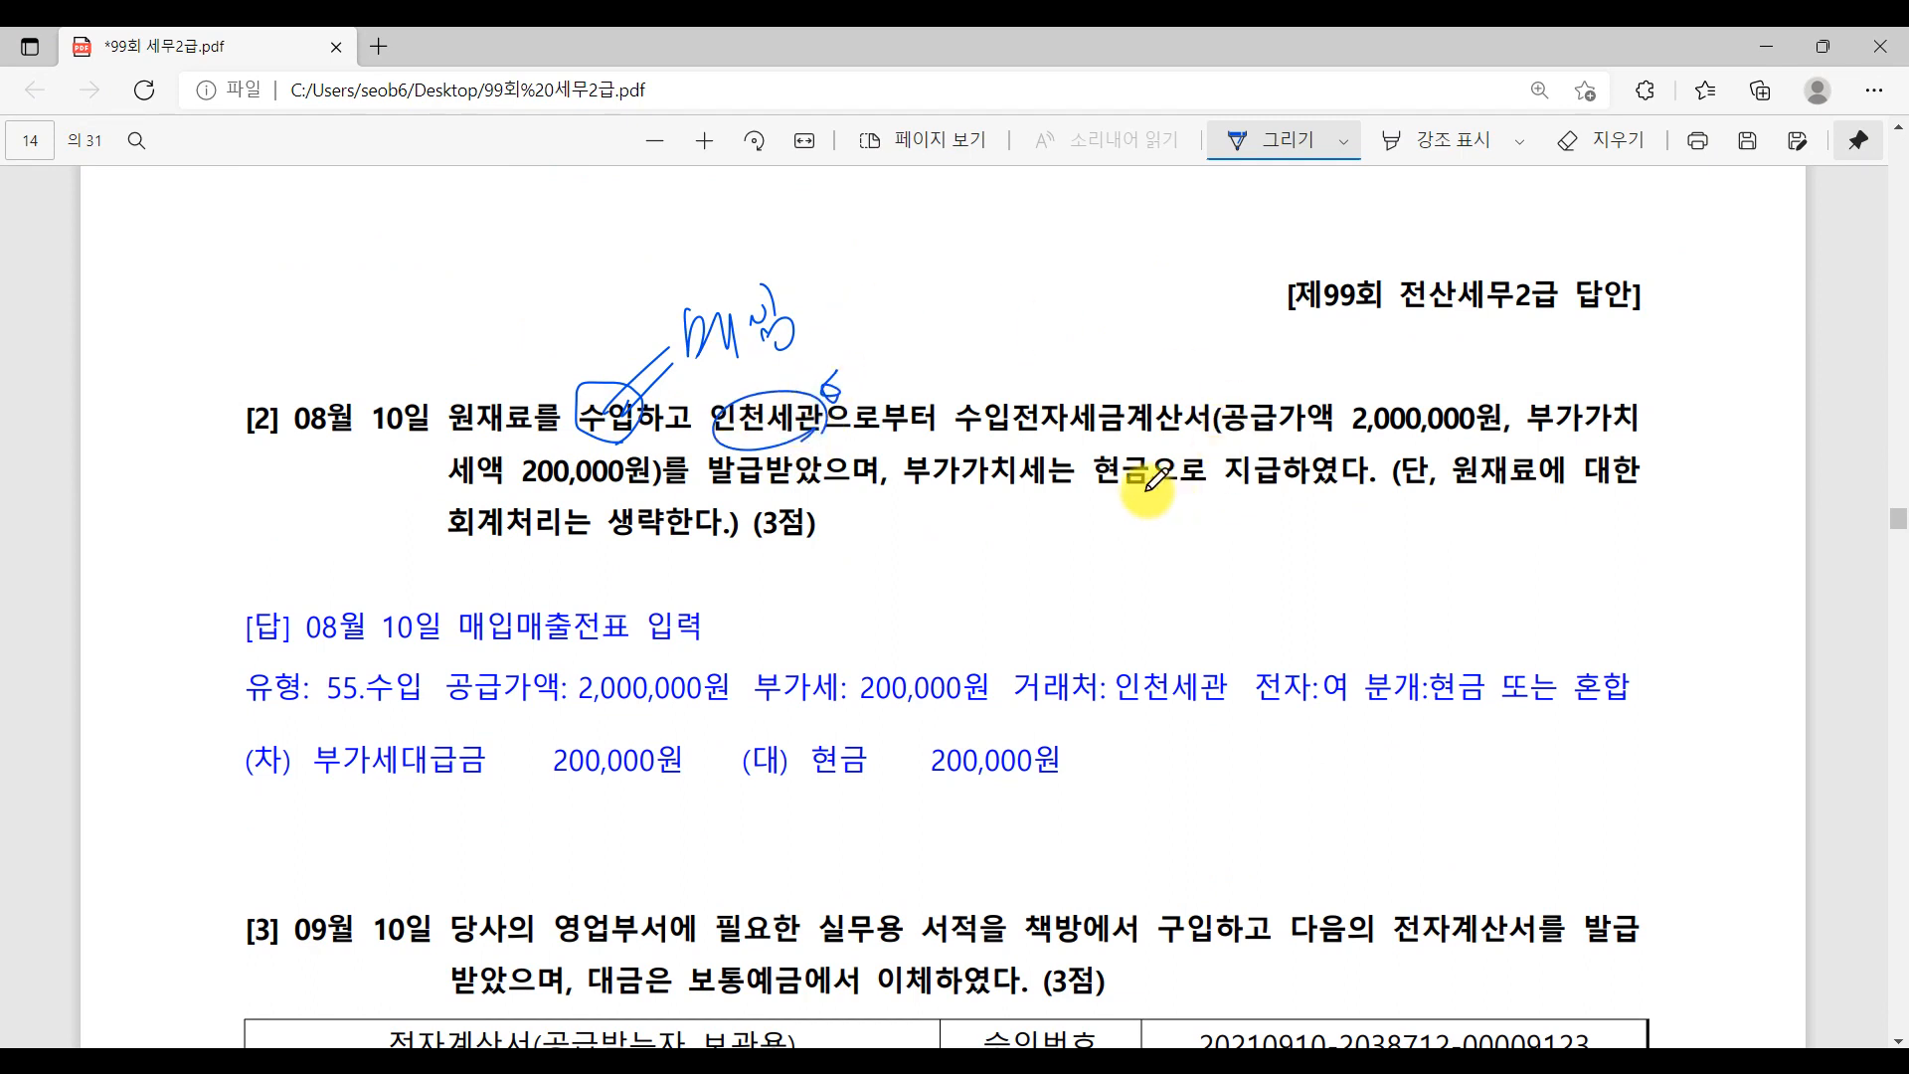
{"action": "left_click_drag", "start_coordinate": [969, 441], "coordinate": [1241, 430]}
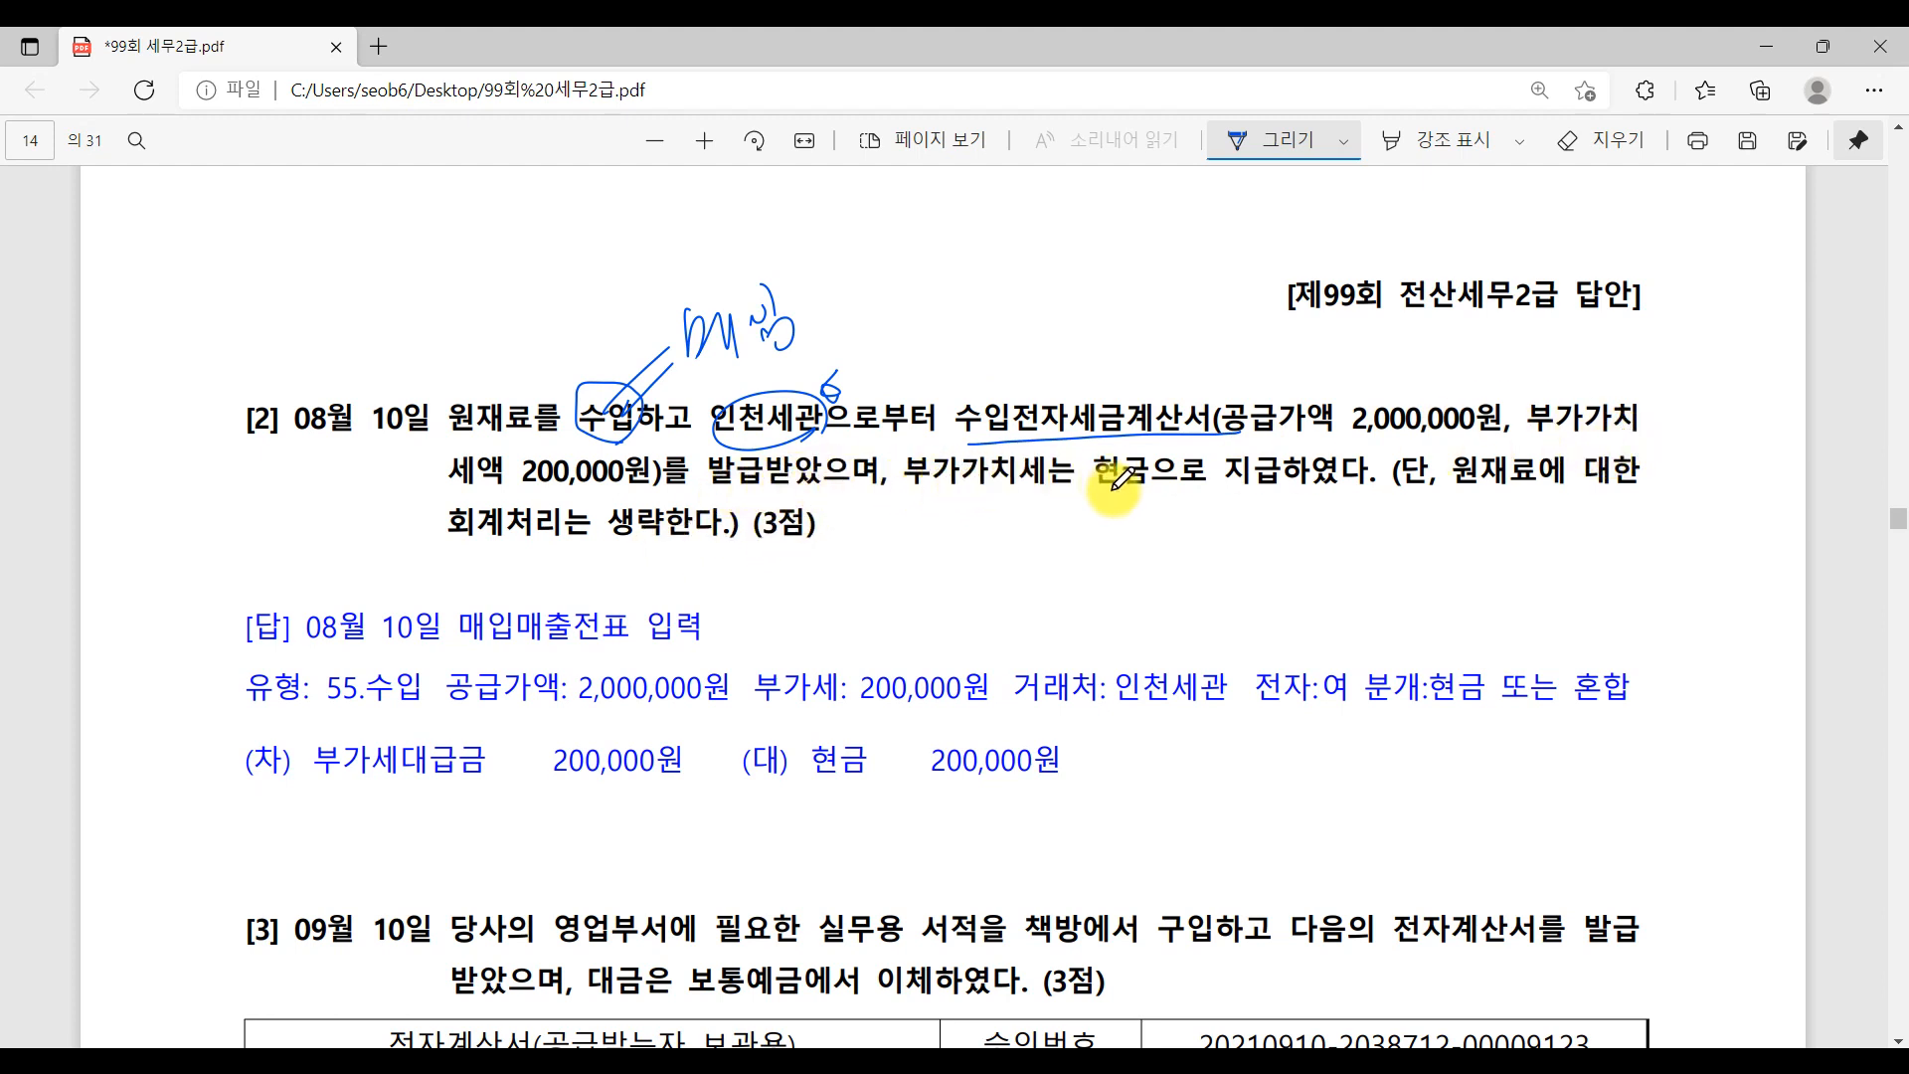
{"action": "left_click_drag", "start_coordinate": [1120, 490], "coordinate": [1153, 497]}
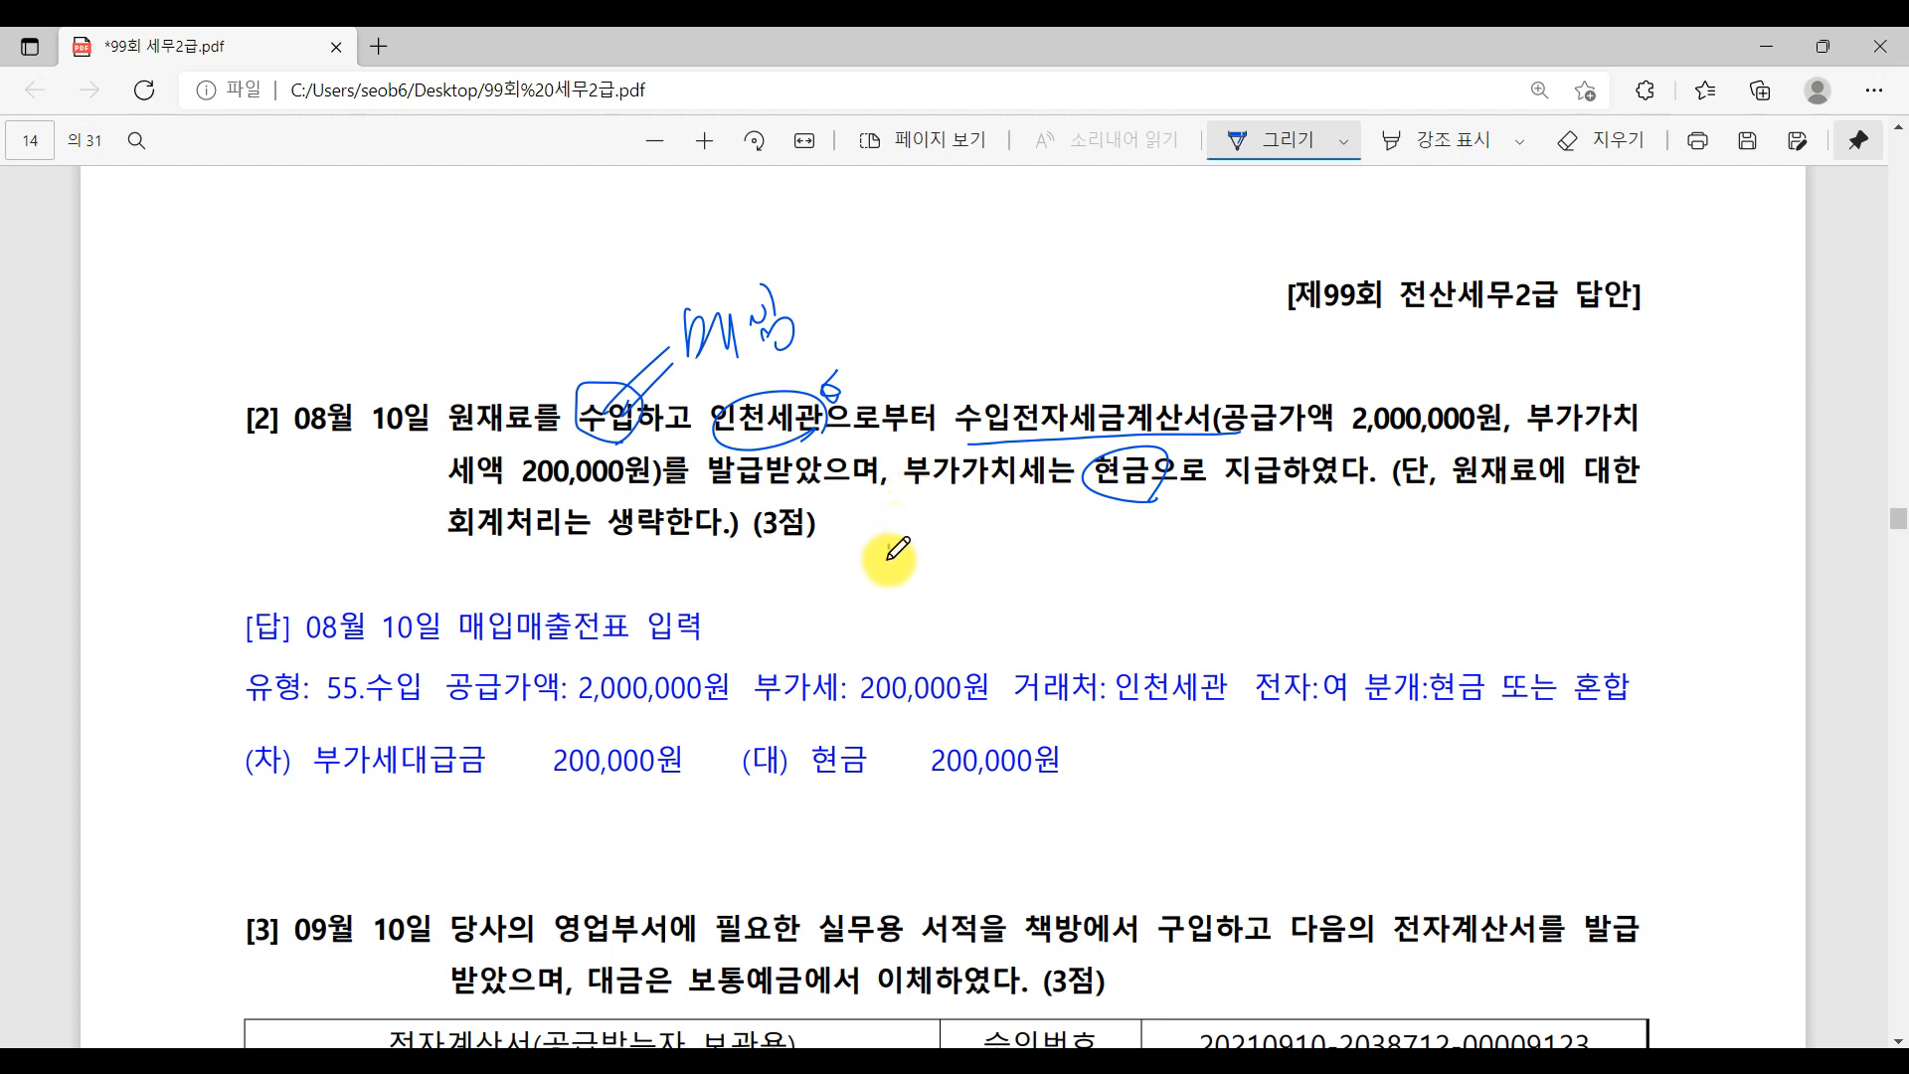
- Handwrite the note "1. 거래처 : 세관" below the question [2] text
{"action": "mouse_move", "coordinate": [927, 534]}
{"action": "left_mouse_down"}
{"action": "mouse_move", "coordinate": [945, 532]}
{"action": "mouse_move", "coordinate": [930, 563]}
{"action": "left_mouse_up"}
{"action": "left_click_drag", "start_coordinate": [949, 546], "coordinate": [965, 545]}
{"action": "mouse_move", "coordinate": [966, 530]}
{"action": "left_mouse_down"}
{"action": "mouse_move", "coordinate": [966, 563]}
{"action": "mouse_move", "coordinate": [1005, 556]}
{"action": "left_mouse_up"}
{"action": "mouse_move", "coordinate": [1014, 532]}
{"action": "left_mouse_down"}
{"action": "mouse_move", "coordinate": [1014, 569]}
{"action": "mouse_move", "coordinate": [1034, 529]}
{"action": "left_mouse_up"}
{"action": "left_click_drag", "start_coordinate": [1028, 535], "coordinate": [1052, 552]}
{"action": "left_click_drag", "start_coordinate": [1056, 534], "coordinate": [1064, 539]}
{"action": "mouse_move", "coordinate": [1064, 523]}
{"action": "left_mouse_down"}
{"action": "mouse_move", "coordinate": [1066, 559]}
{"action": "mouse_move", "coordinate": [1193, 520]}
{"action": "mouse_move", "coordinate": [1232, 536]}
{"action": "left_mouse_up"}
{"action": "left_click", "coordinate": [1107, 534]}
{"action": "left_click", "coordinate": [1107, 547]}
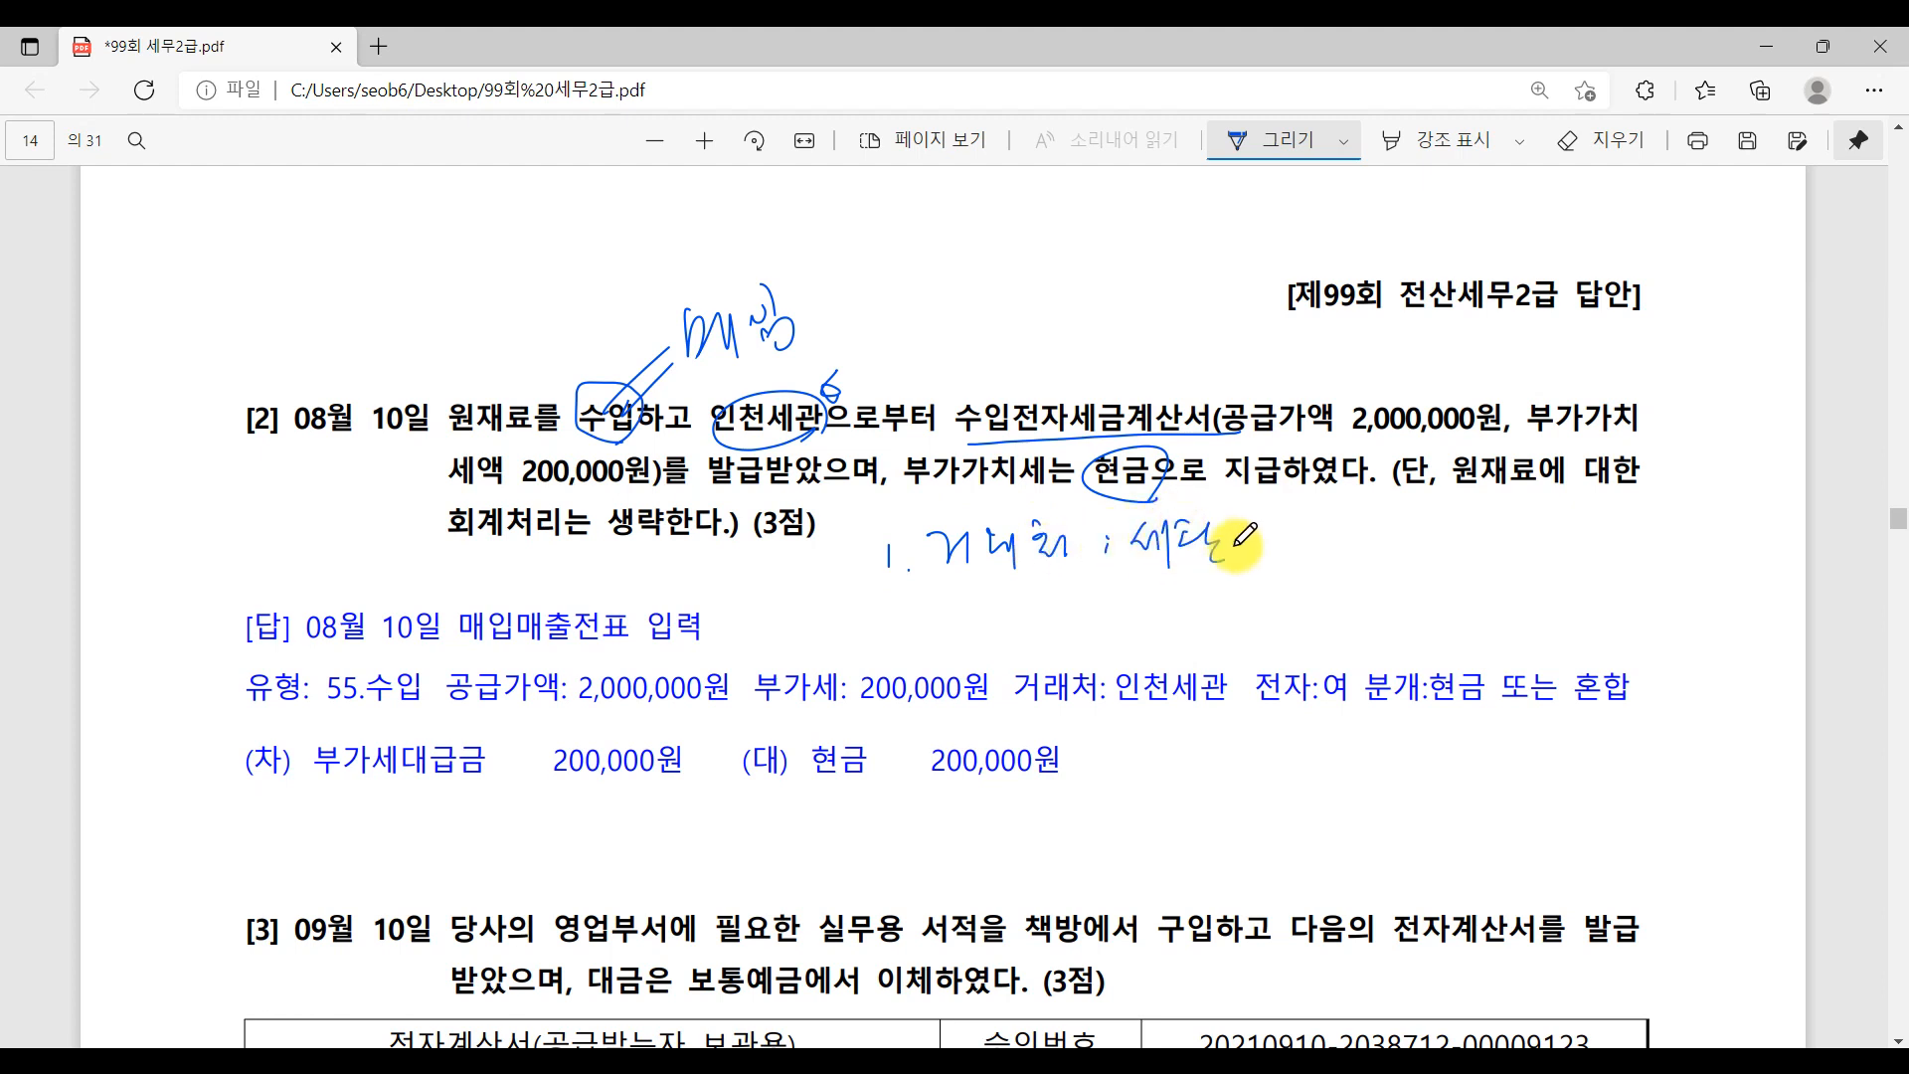
- Handwrite the note "2. 부.가.세" under the first note of question [2]
{"action": "mouse_move", "coordinate": [873, 621]}
{"action": "left_mouse_down"}
{"action": "mouse_move", "coordinate": [902, 641]}
{"action": "mouse_move", "coordinate": [978, 599]}
{"action": "mouse_move", "coordinate": [964, 624]}
{"action": "mouse_move", "coordinate": [990, 622]}
{"action": "left_mouse_up"}
{"action": "left_click", "coordinate": [919, 634]}
{"action": "left_click_drag", "start_coordinate": [956, 627], "coordinate": [996, 624]}
{"action": "mouse_move", "coordinate": [979, 626]}
{"action": "left_mouse_down"}
{"action": "mouse_move", "coordinate": [980, 642]}
{"action": "mouse_move", "coordinate": [1073, 623]}
{"action": "left_mouse_up"}
{"action": "left_click", "coordinate": [1062, 624]}
{"action": "left_click_drag", "start_coordinate": [1083, 609], "coordinate": [1100, 631]}
{"action": "left_click_drag", "start_coordinate": [1106, 598], "coordinate": [1108, 640]}
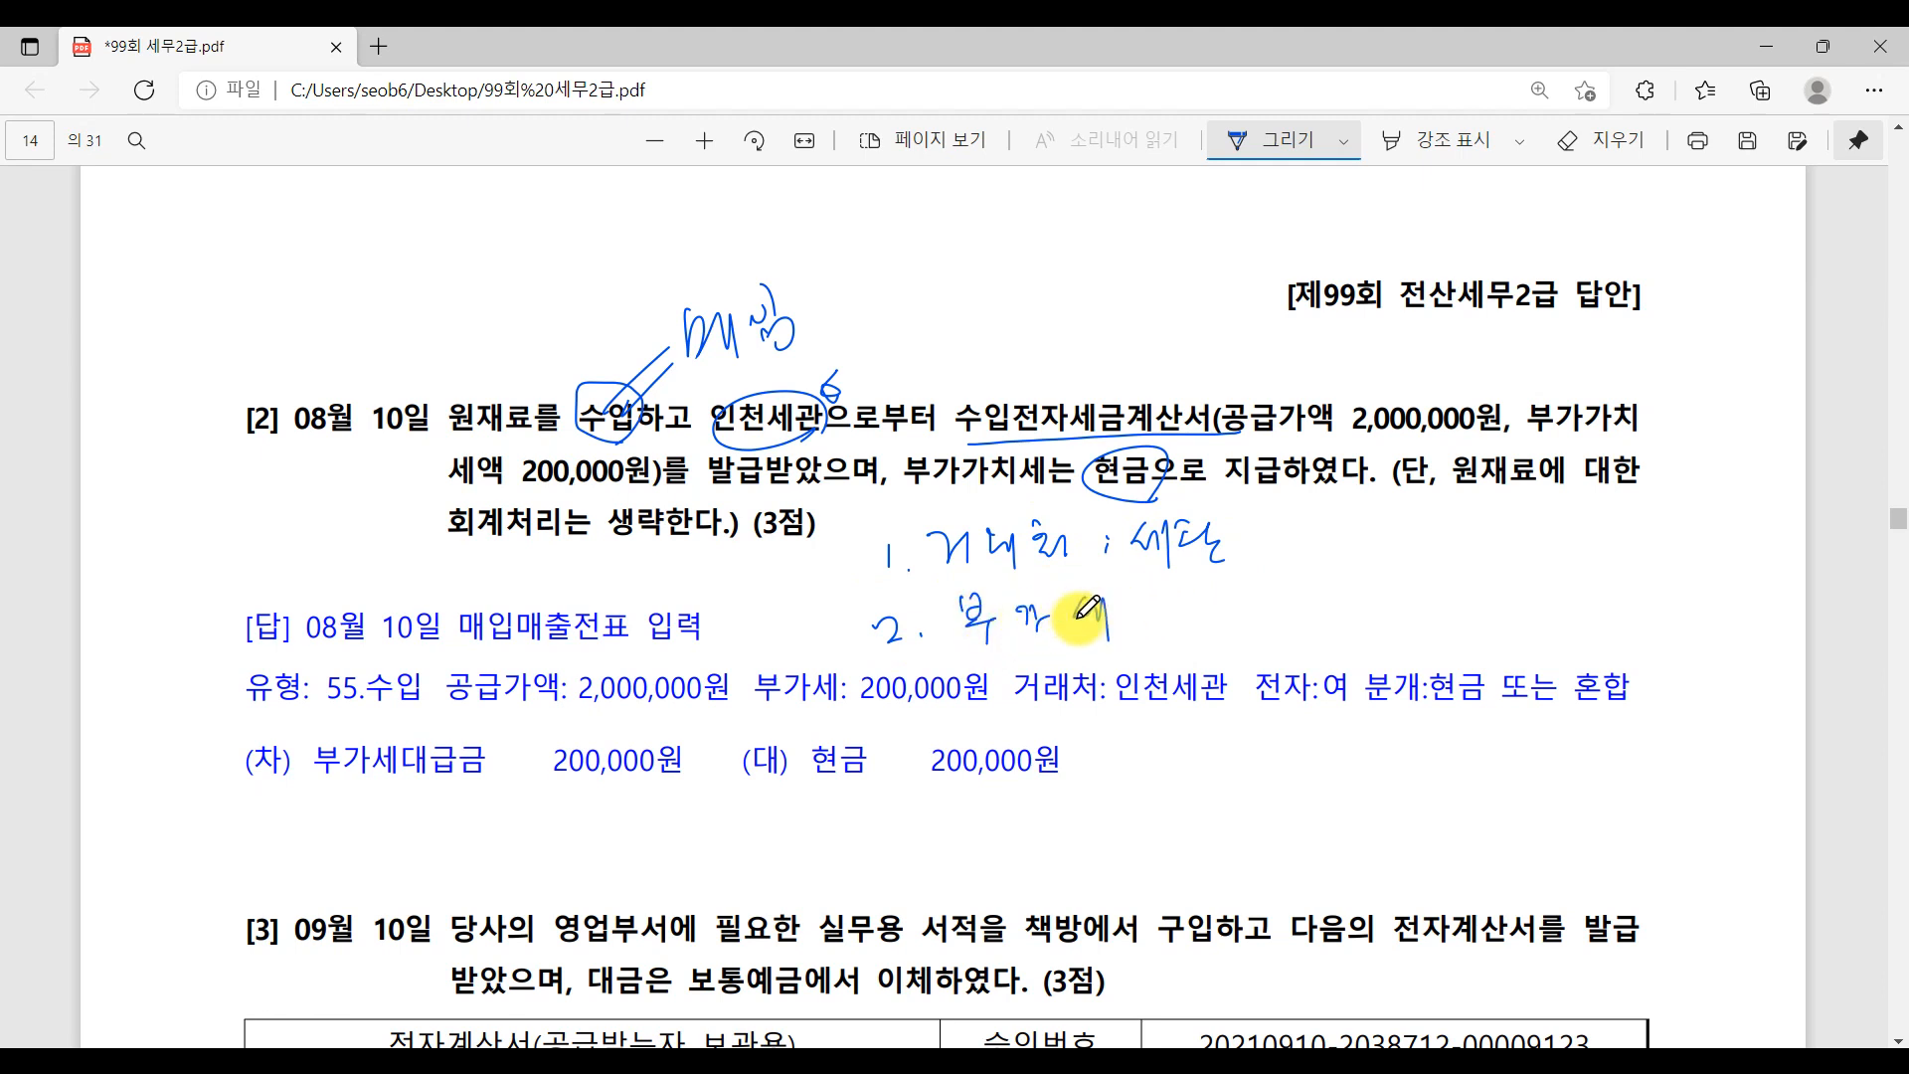
{"action": "left_click", "coordinate": [1008, 641]}
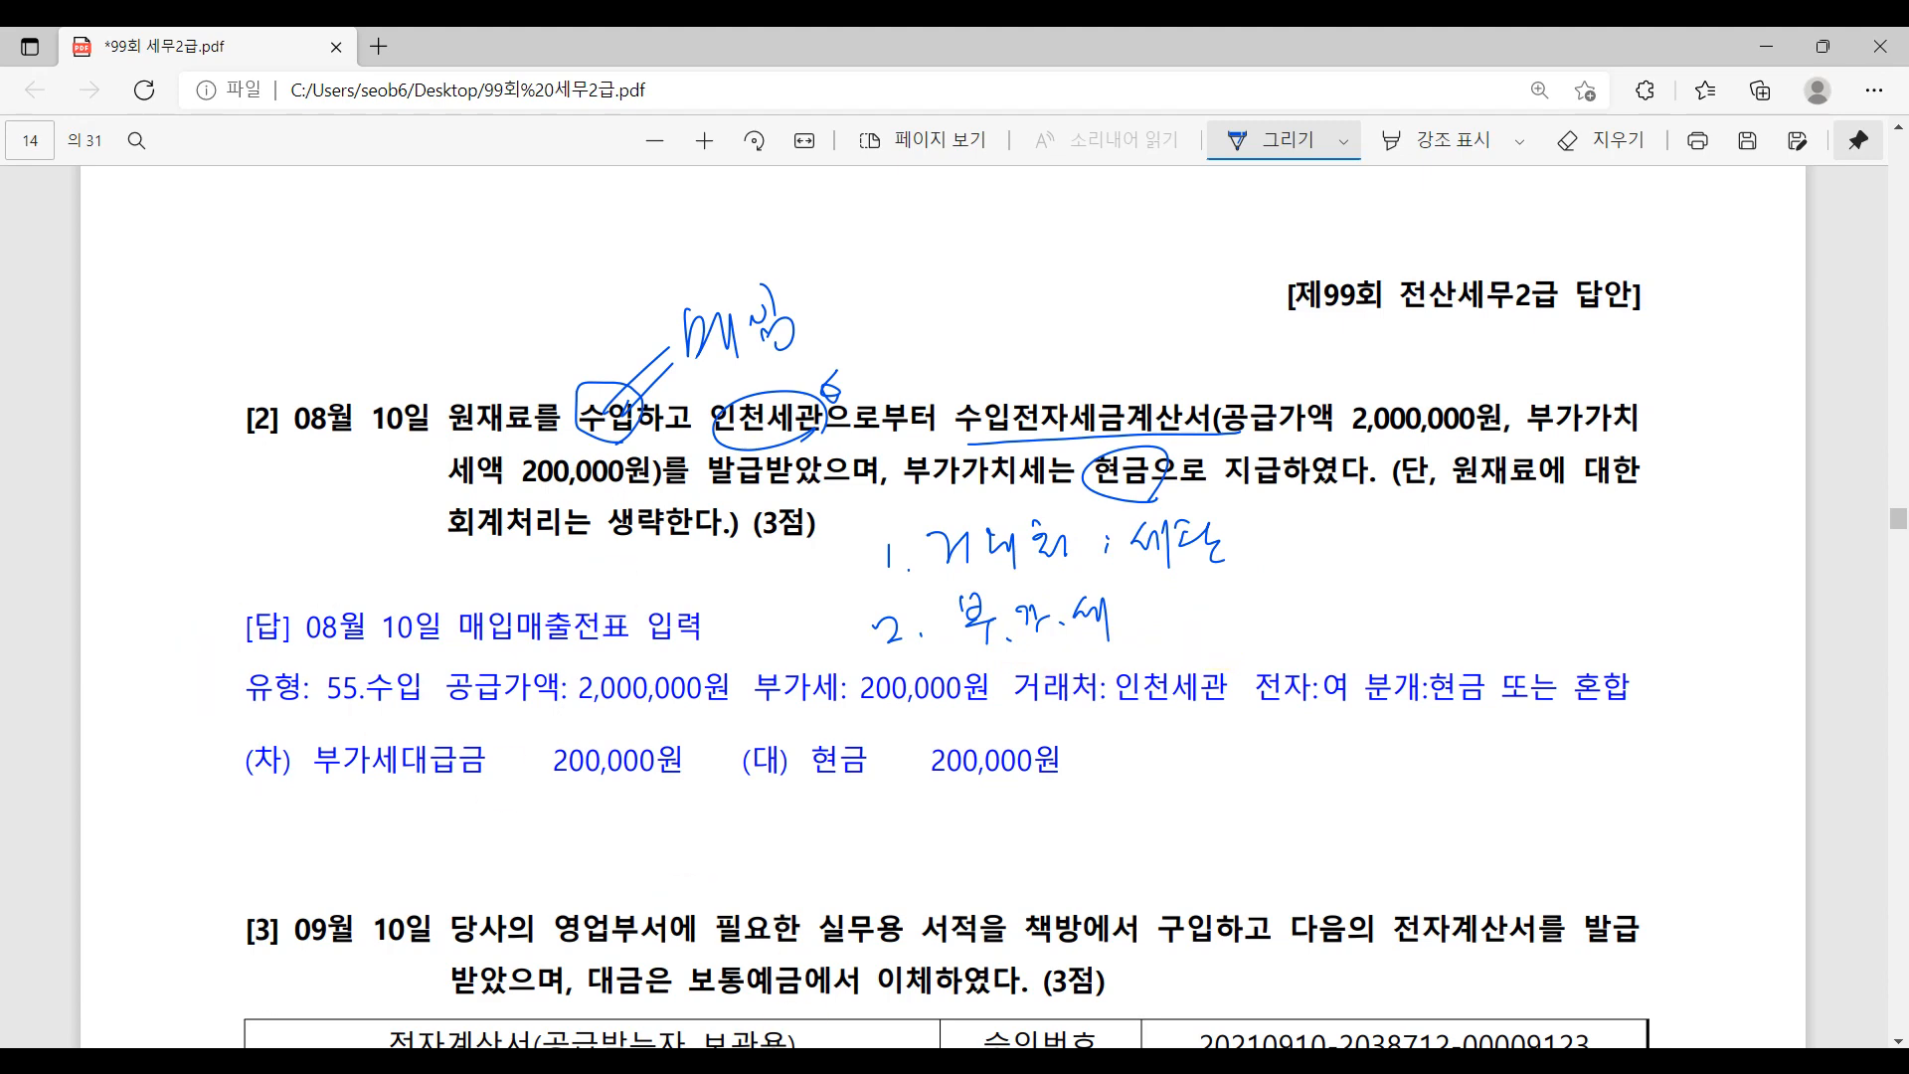
- Switch to 매입매출전표입력 and start an entry dated August 10 (08월 10일) with VAT type 55.수입
{"action": "key", "text": "alt+Tab"}
{"action": "left_click", "coordinate": [137, 197]}
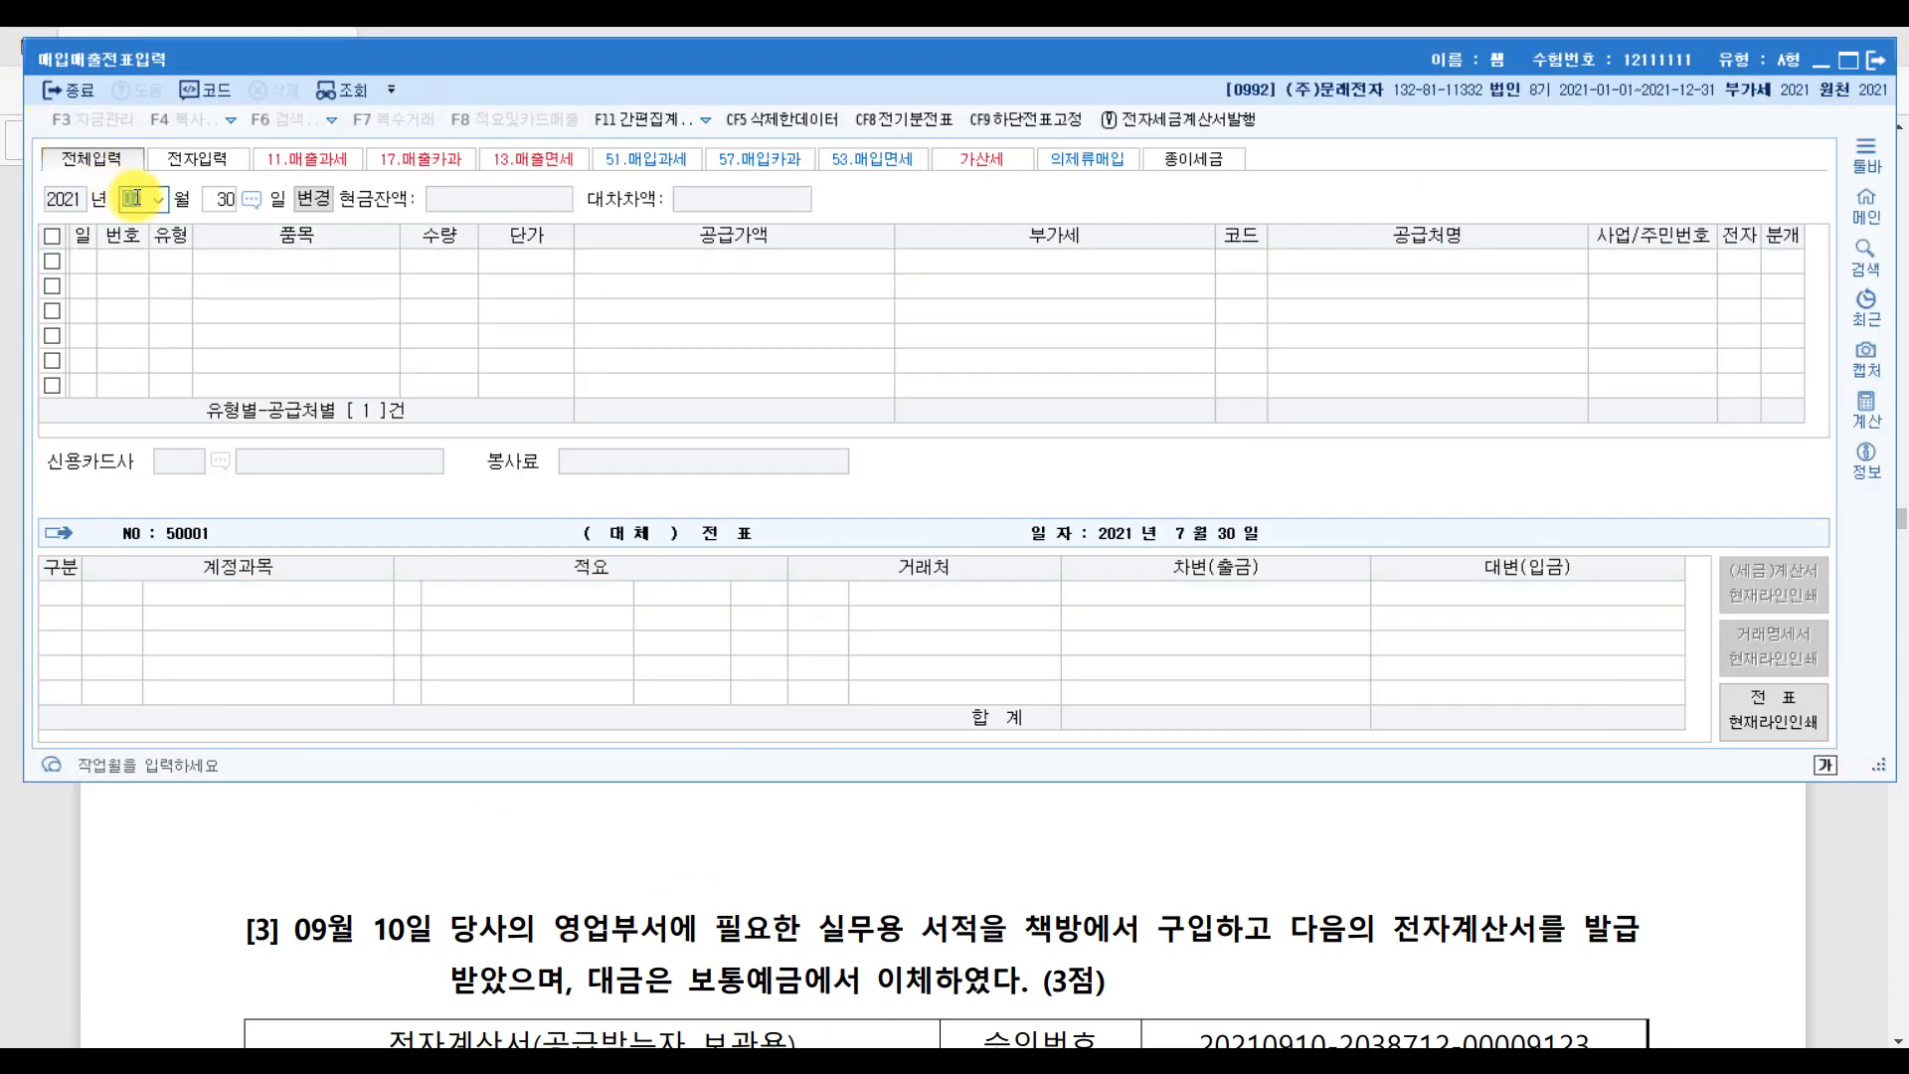
{"action": "type", "text": "09"}
{"action": "key", "text": "Return"}
{"action": "type", "text": "10"}
{"action": "key", "text": "Return"}
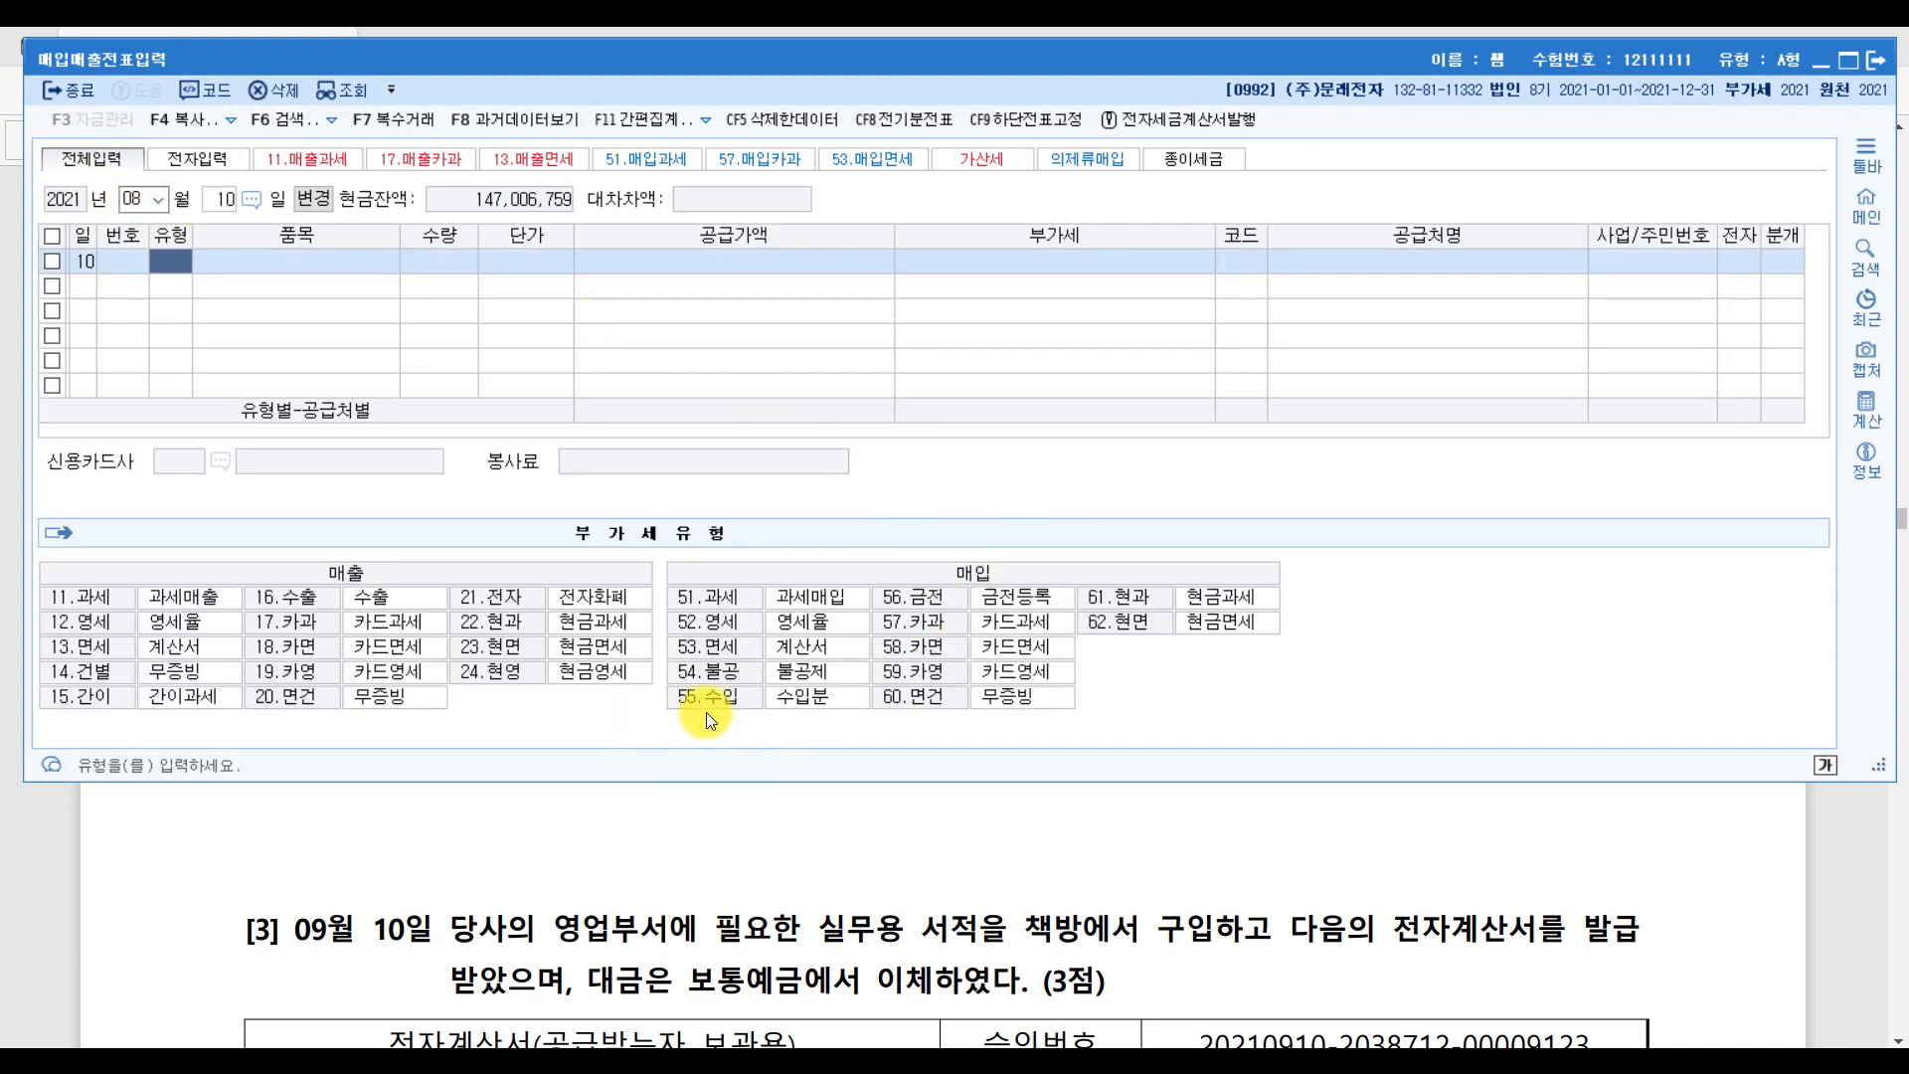
{"action": "type", "text": "55"}
{"action": "key", "text": "Return"}
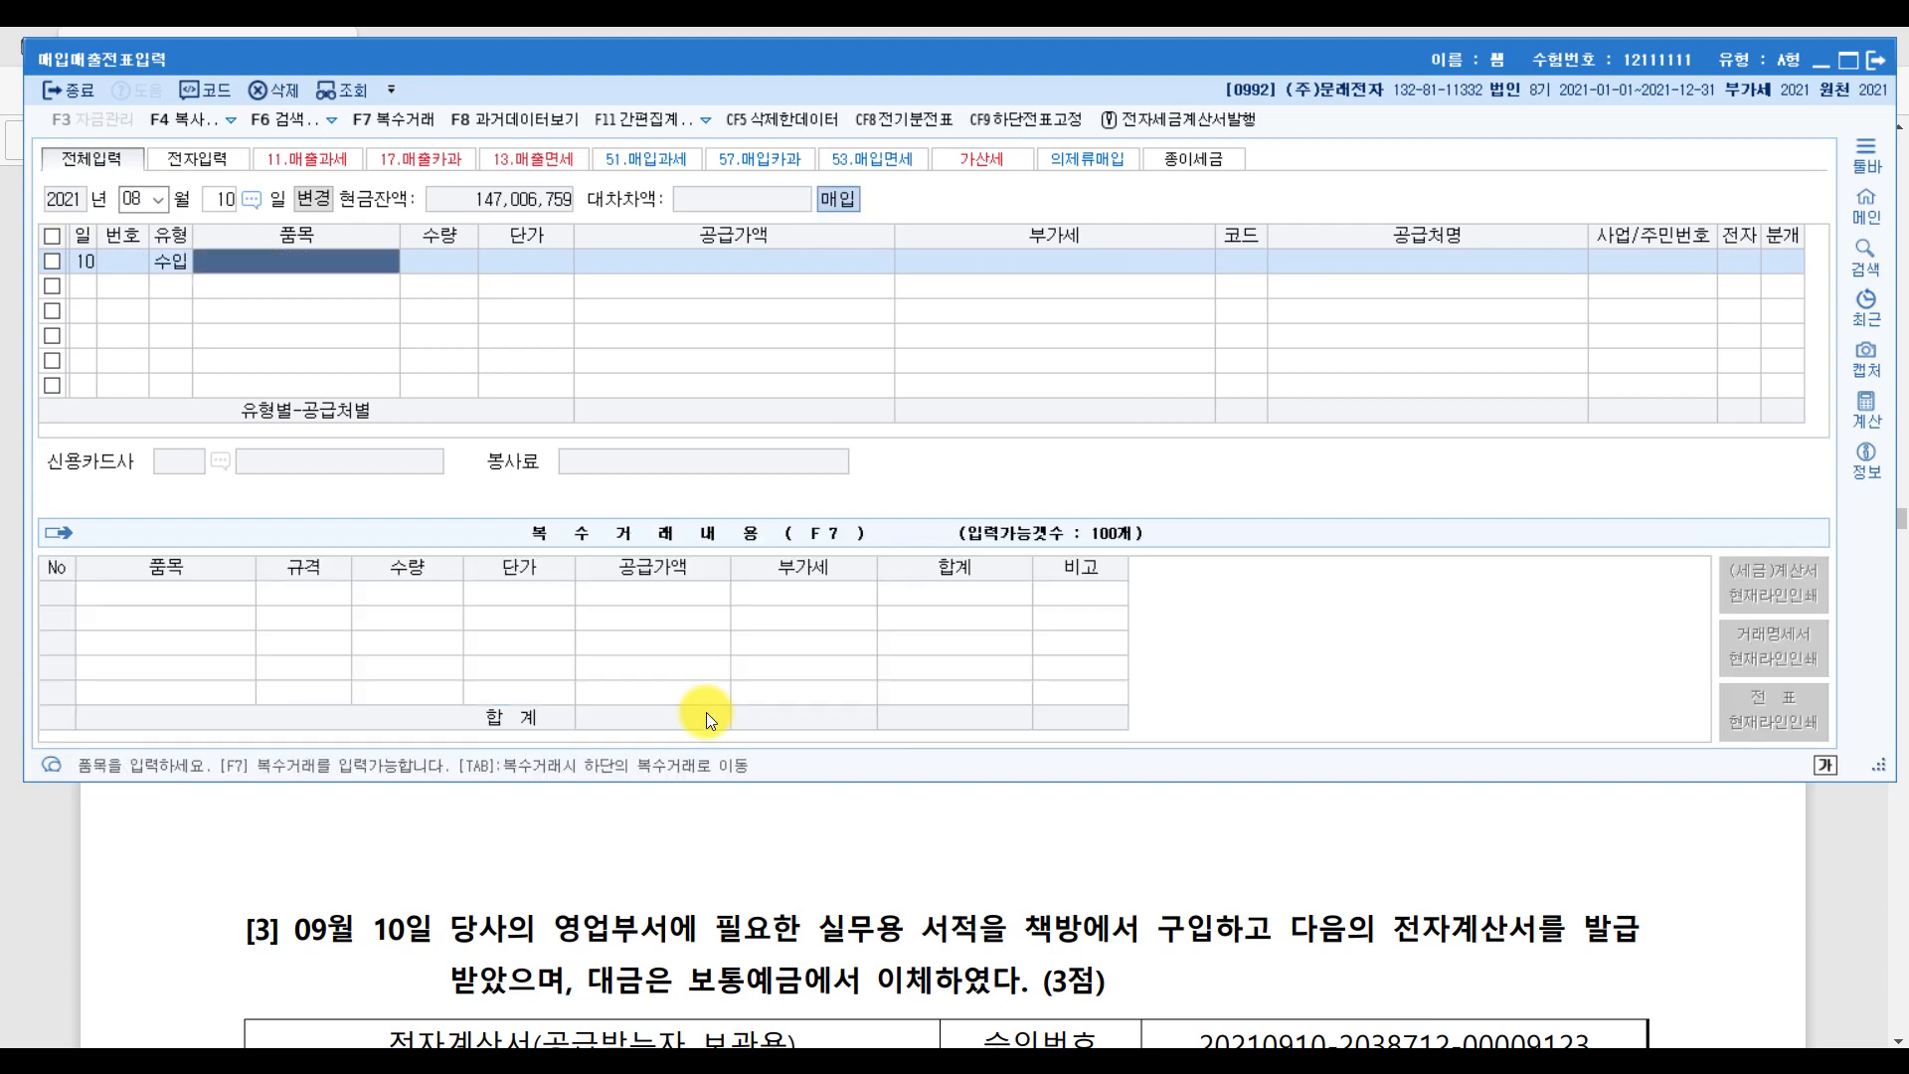
- Enter the item 원재료 with a supply value (공급가액) of 2,000,000, leaving quantity and unit price blank
{"action": "type", "text": "원재료"}
{"action": "key", "text": "Return"}
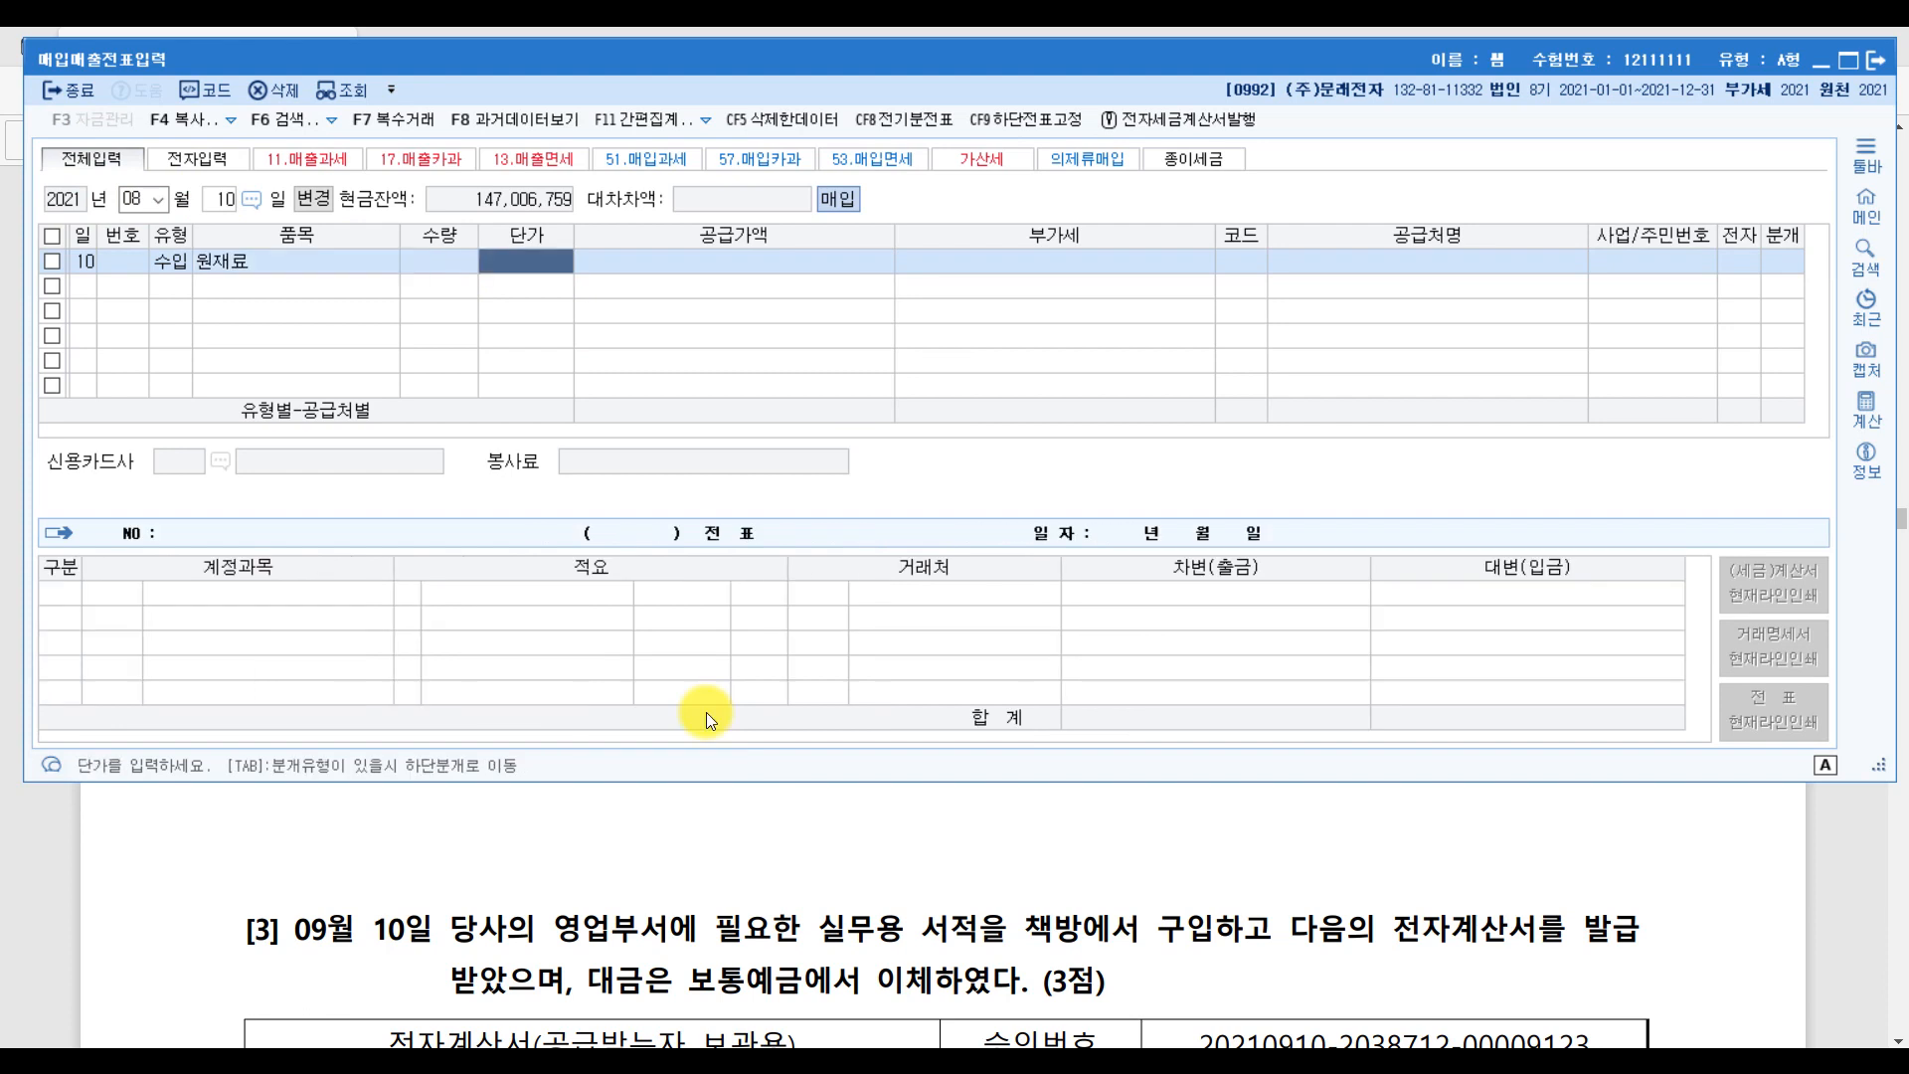
{"action": "key", "text": "Return"}
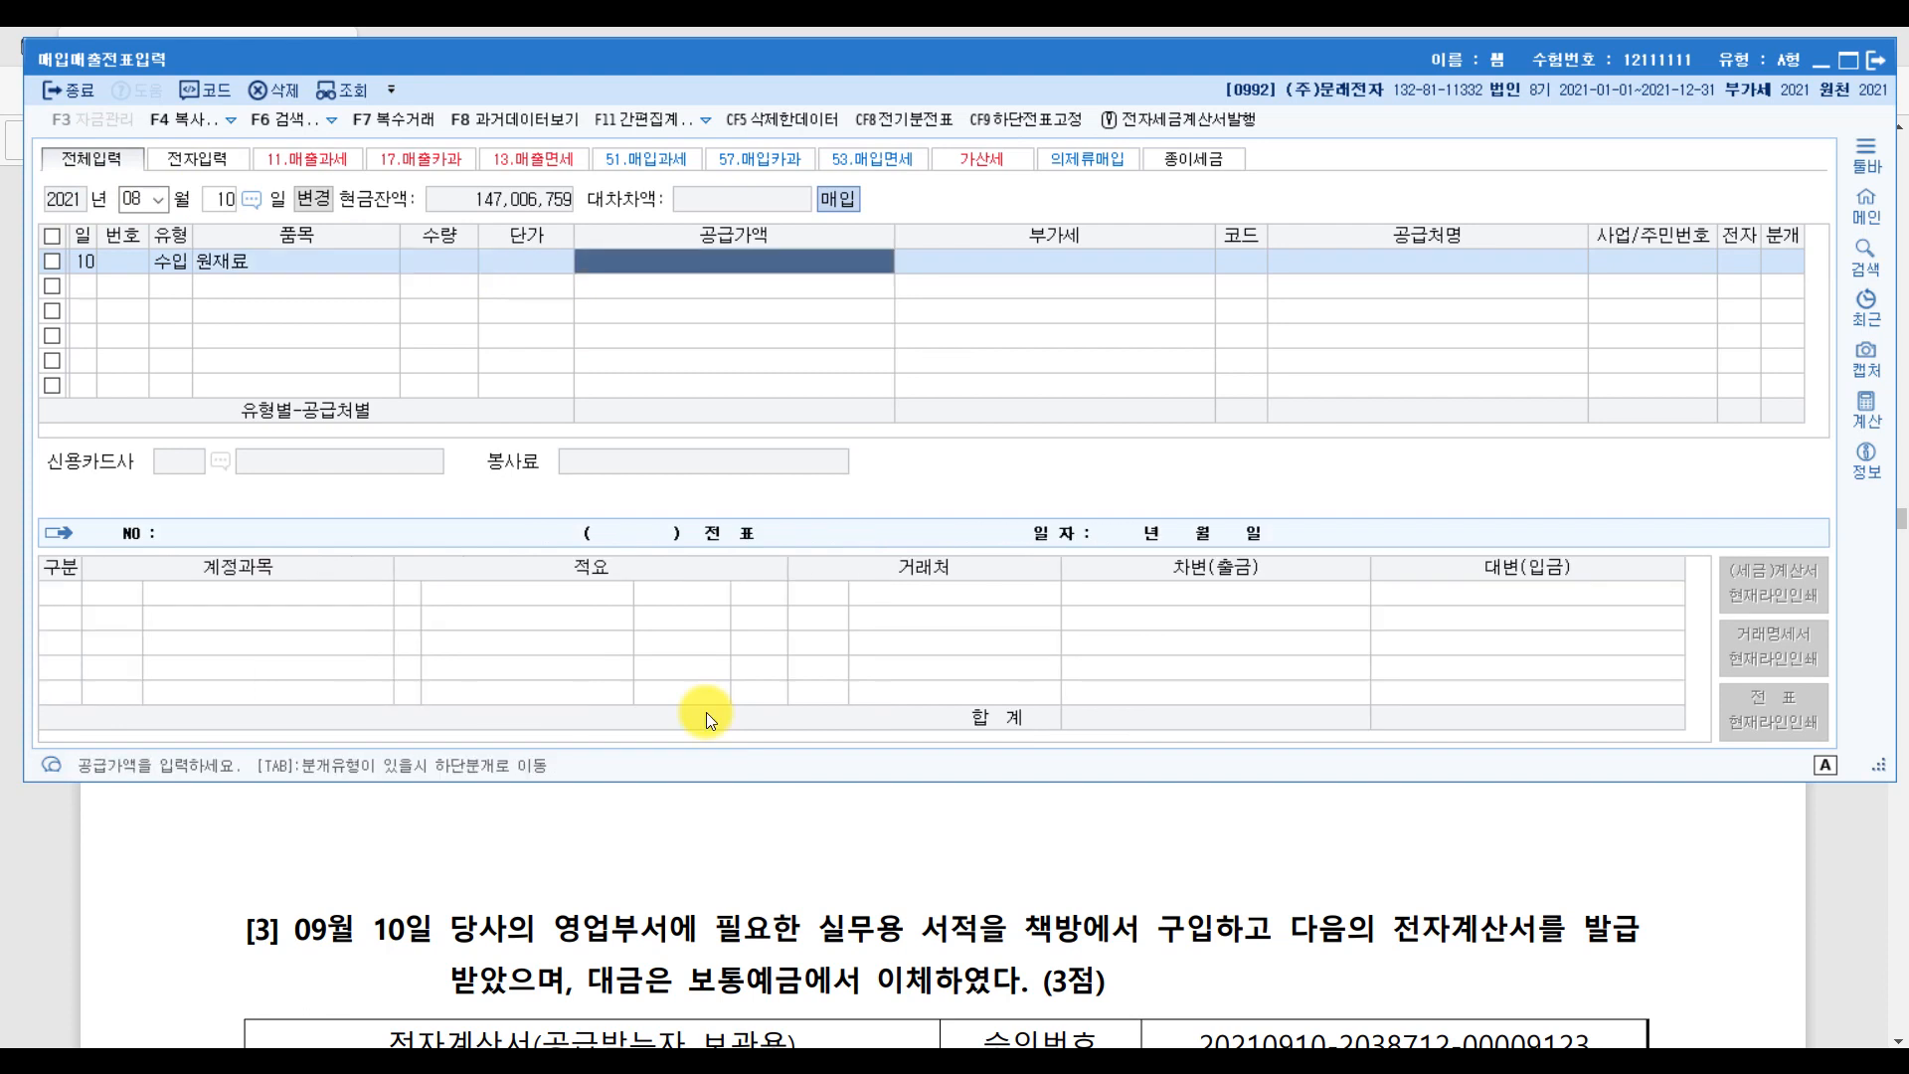
{"action": "type", "text": "2000000"}
{"action": "key", "text": "Return"}
{"action": "key", "text": "Return"}
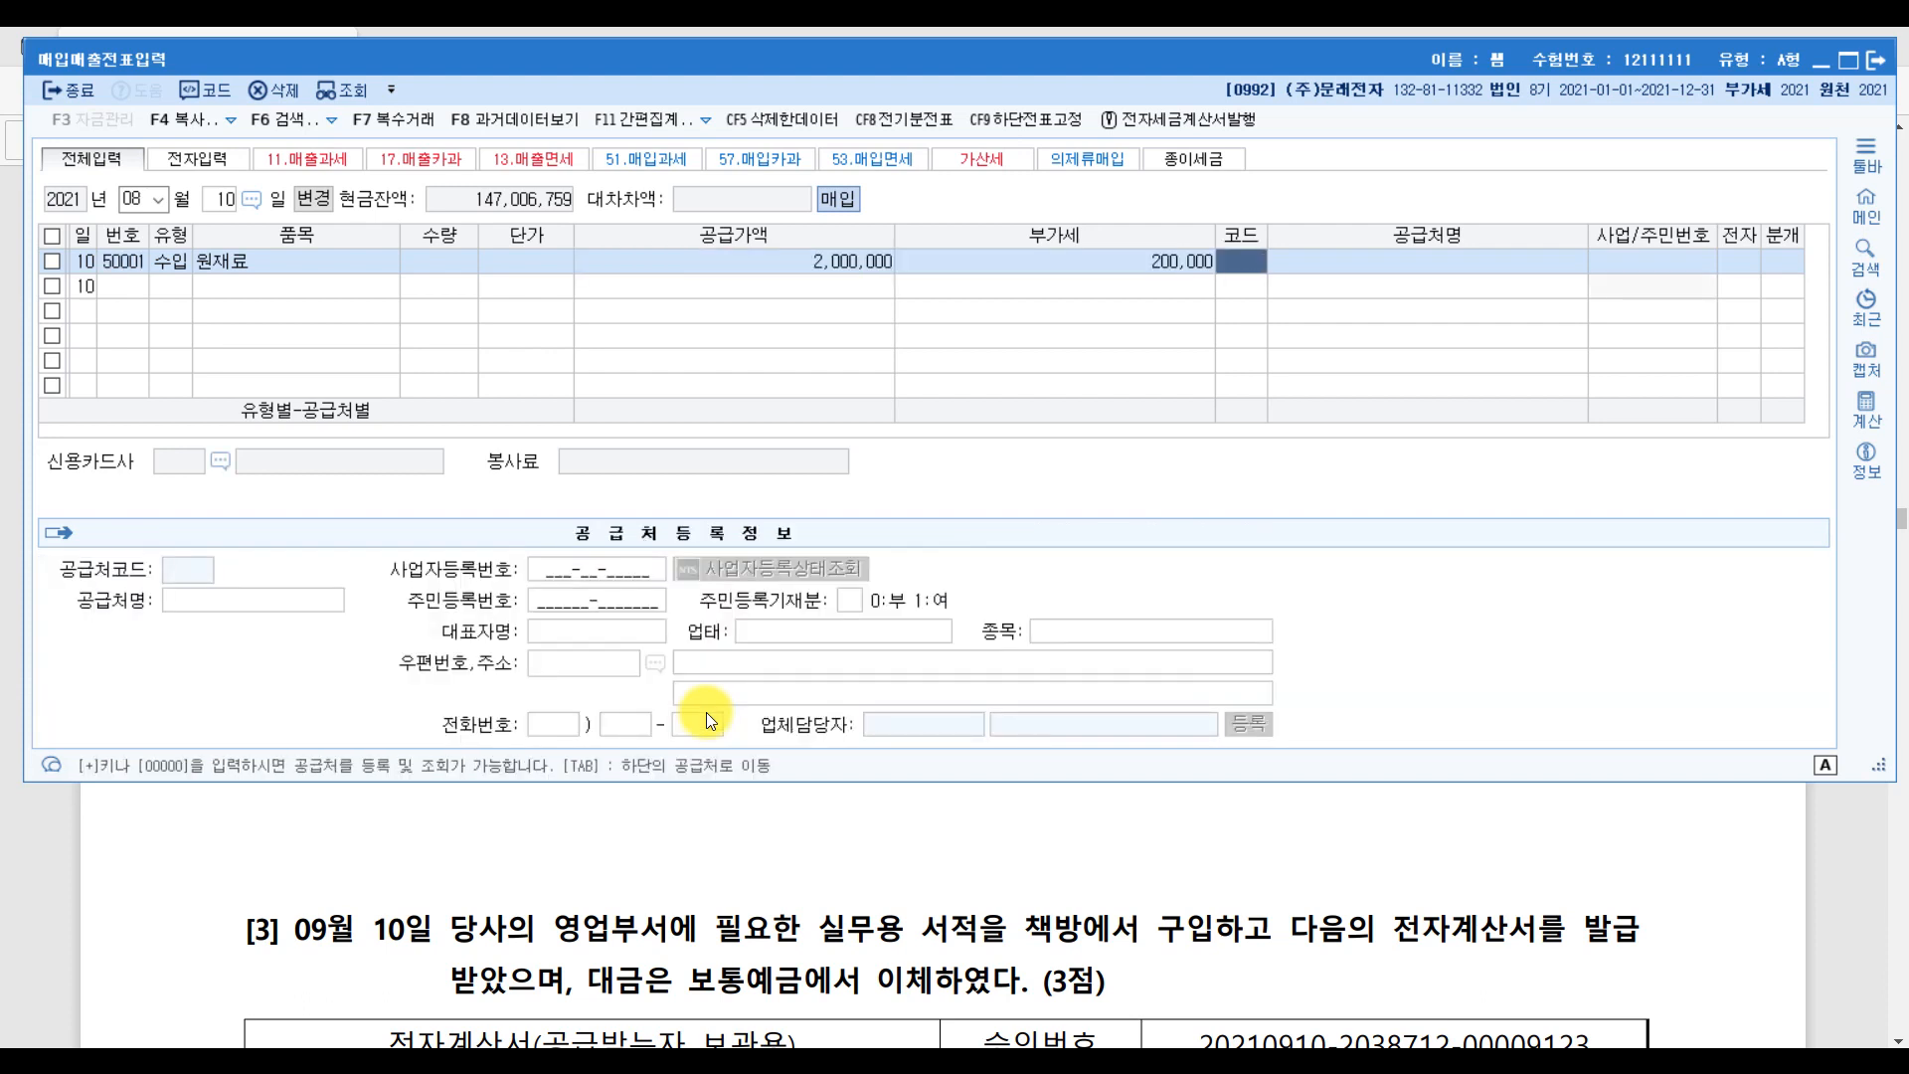
- Set the August 10 import entry's supplier to 인천세관, mark it electronic (여) and choose 현금 as the journal type
{"action": "type", "text": "인천"}
{"action": "key", "text": "Return"}
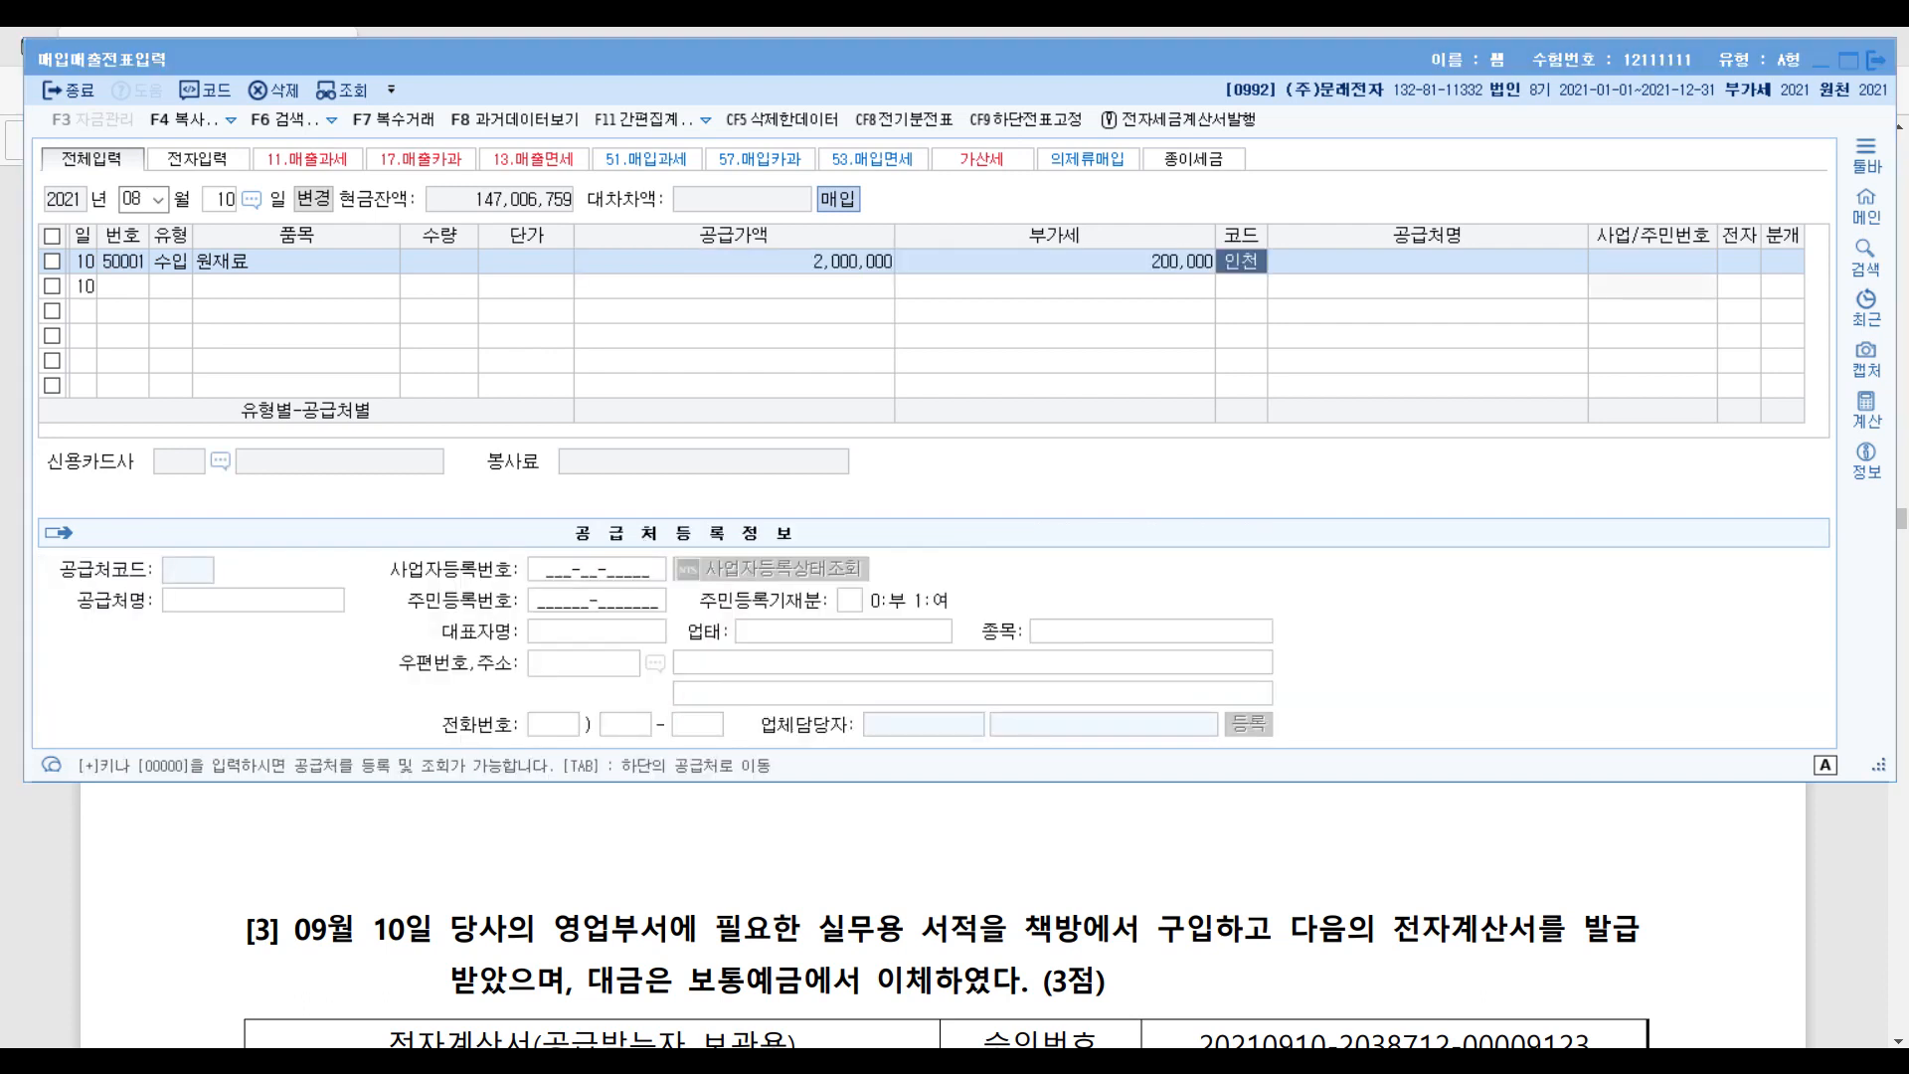
{"action": "key", "text": "Return"}
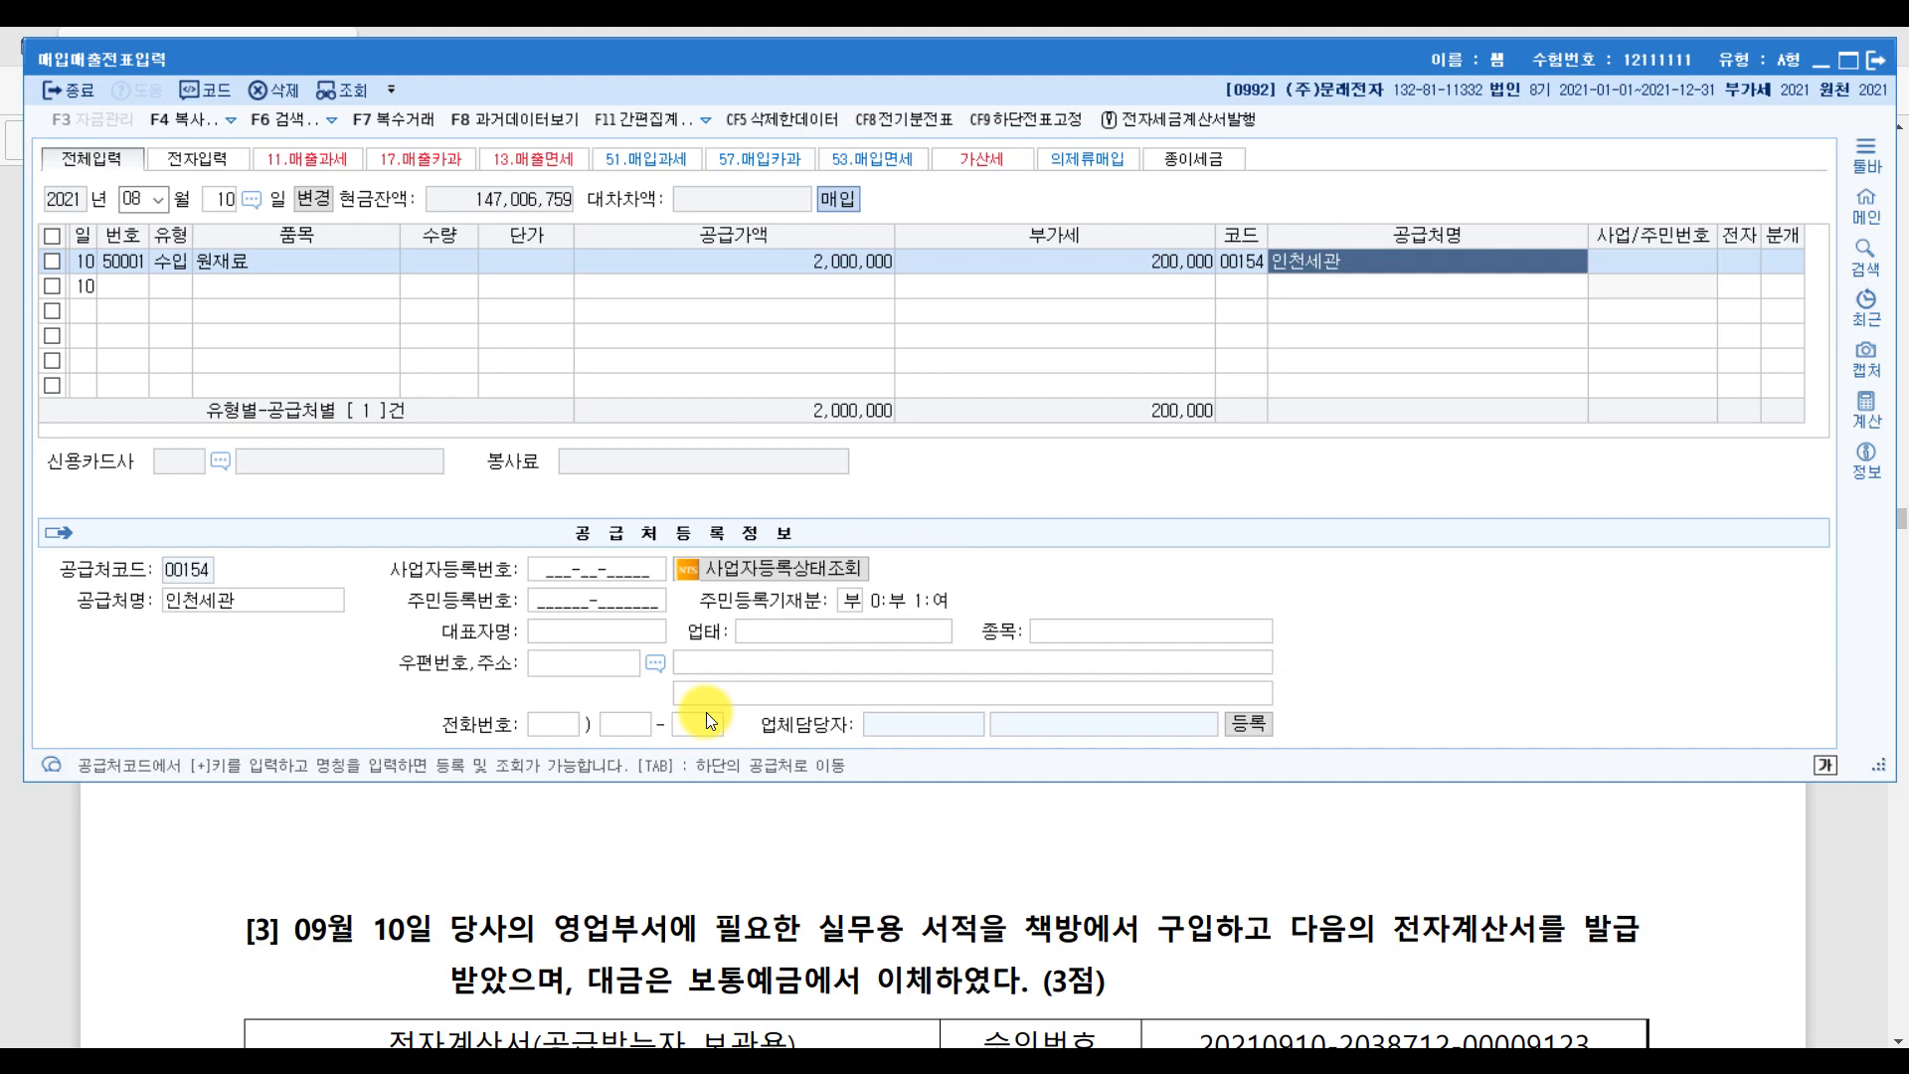
{"action": "key", "text": "Return"}
{"action": "type", "text": "1"}
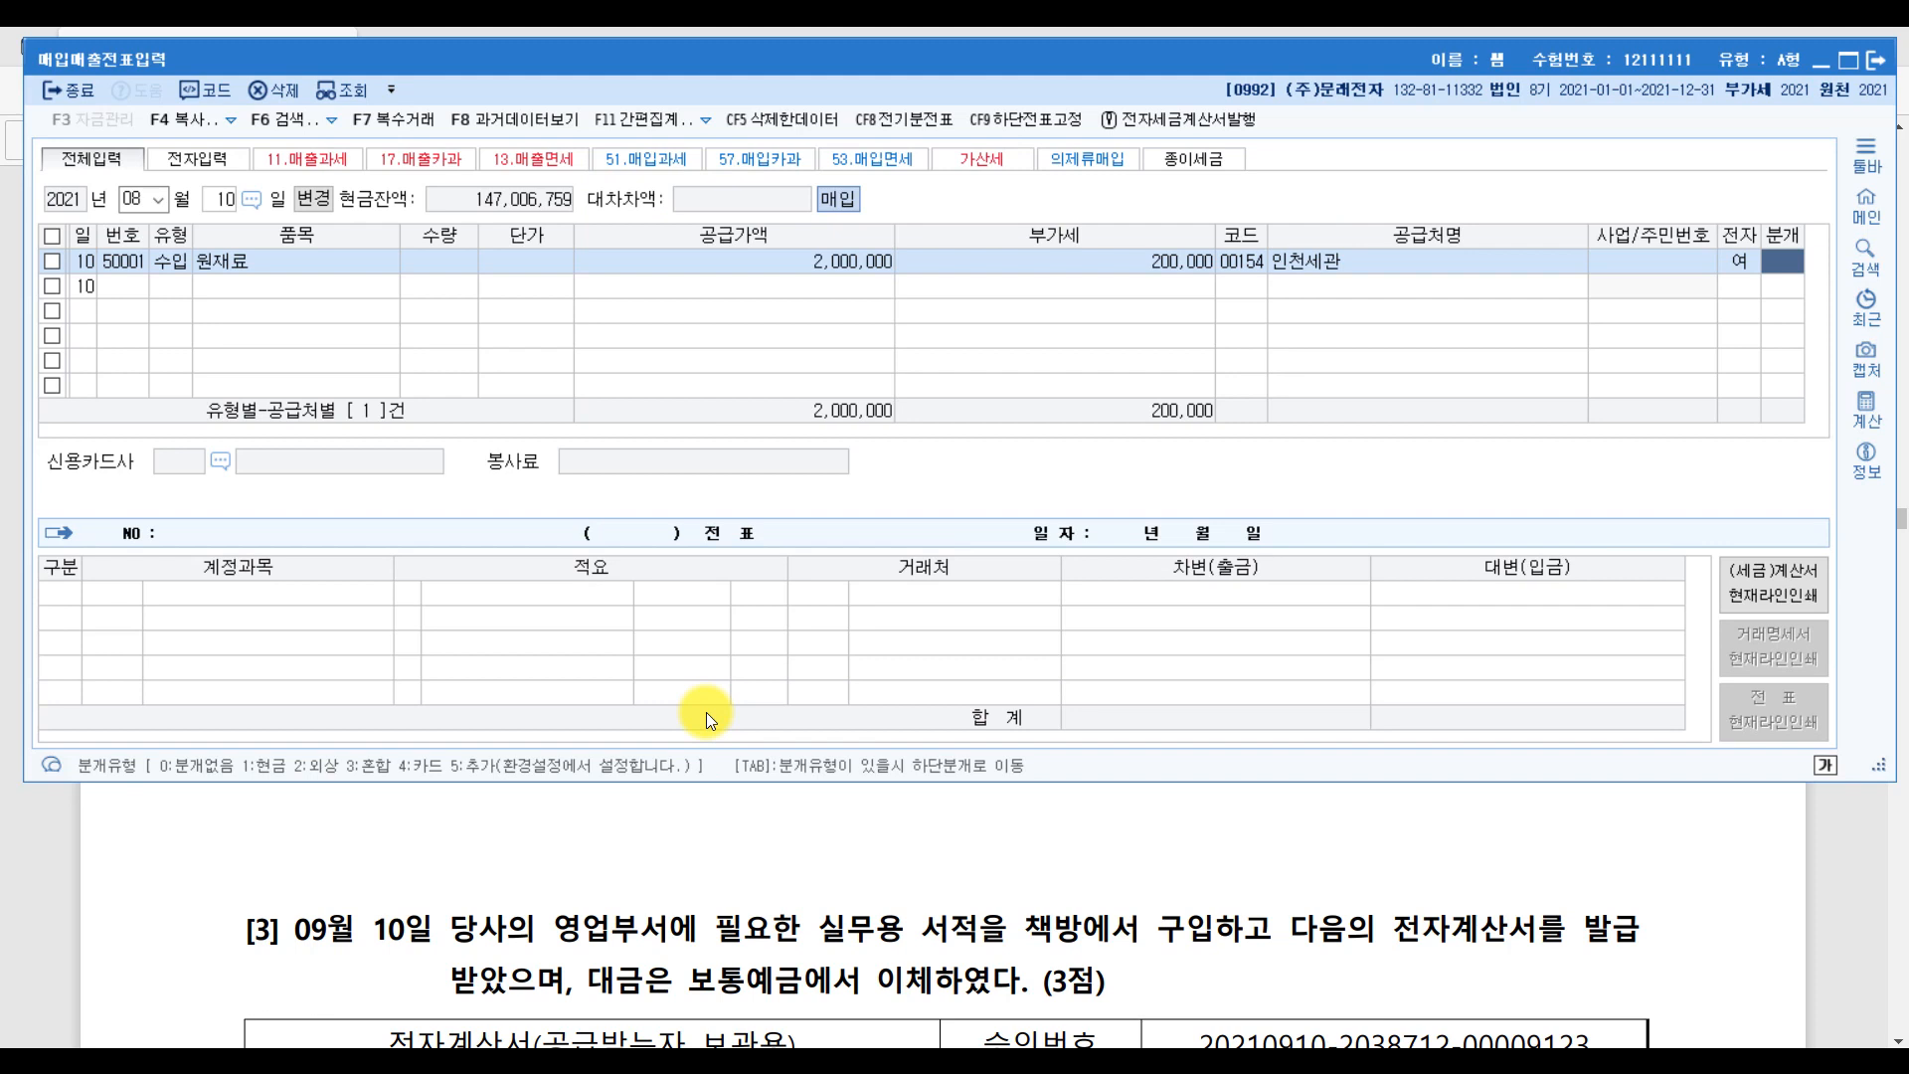
{"action": "type", "text": "1"}
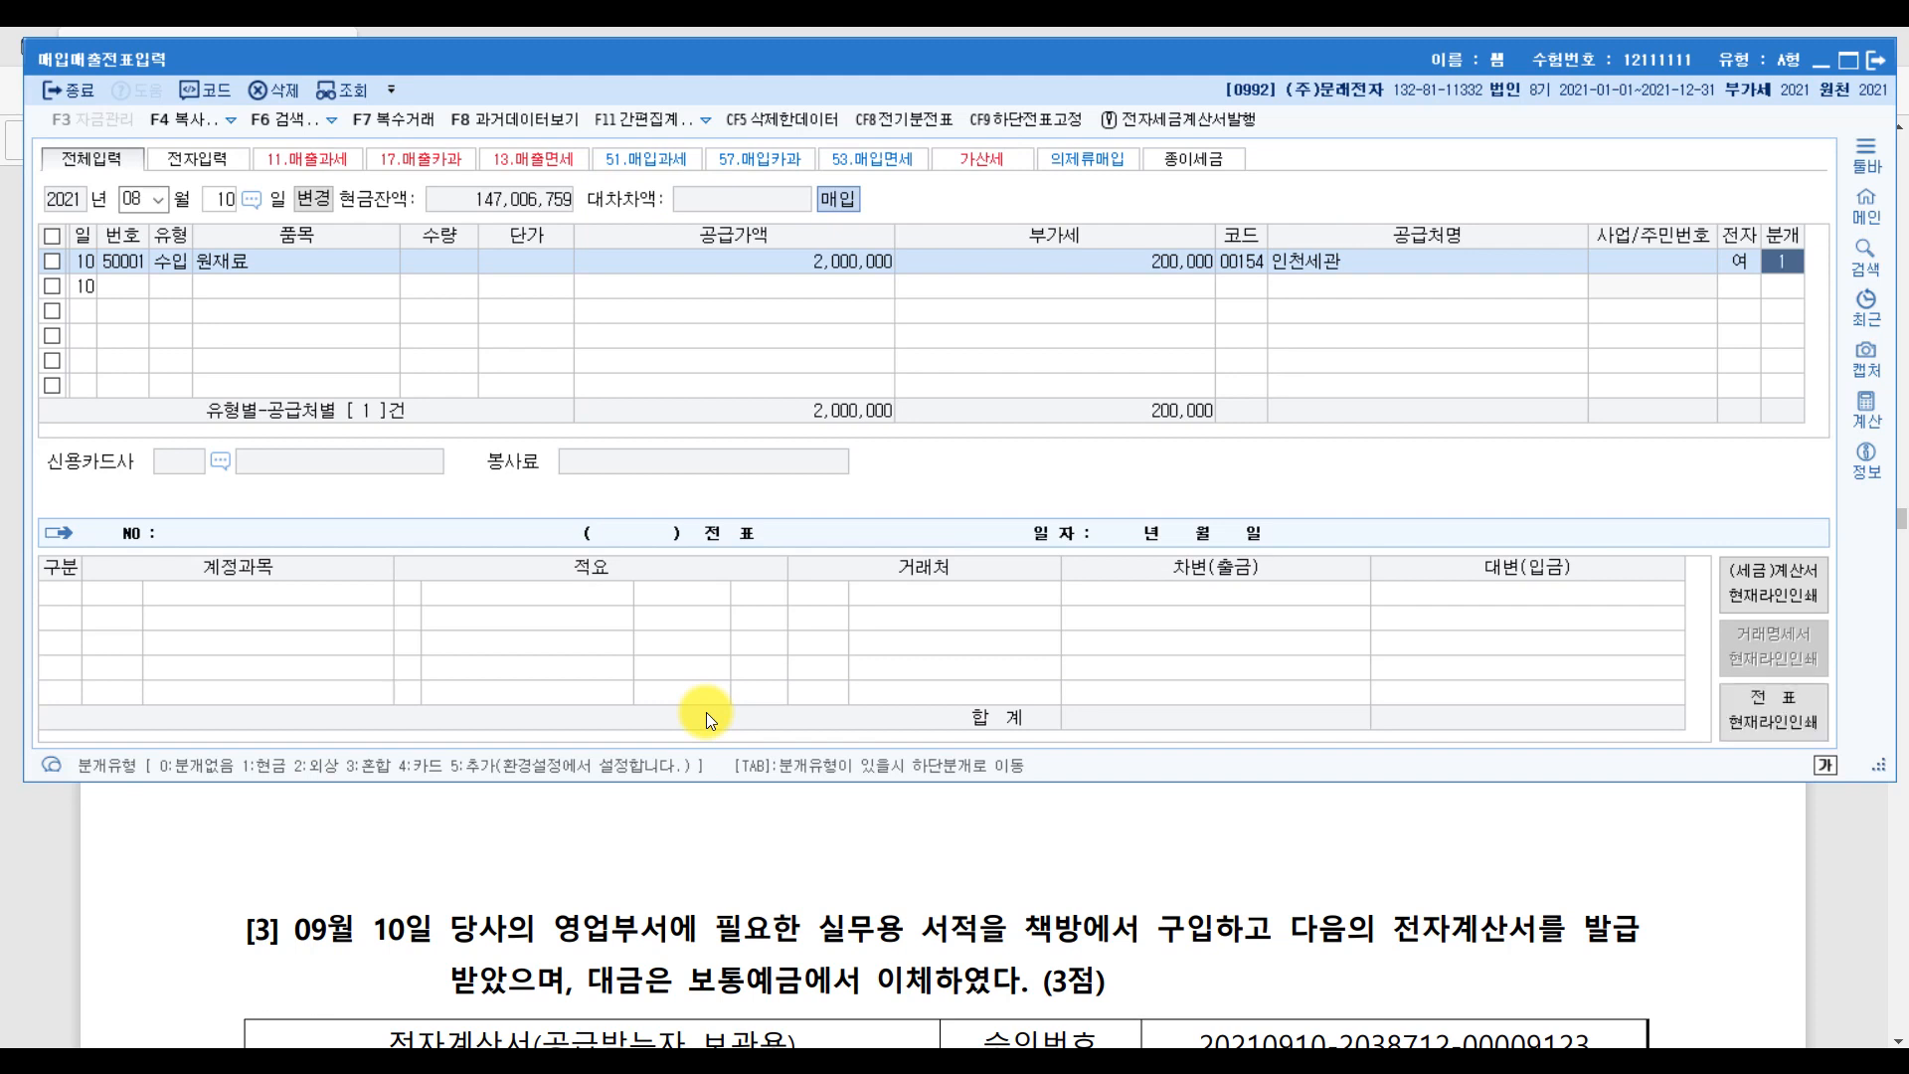
{"action": "key", "text": "Return"}
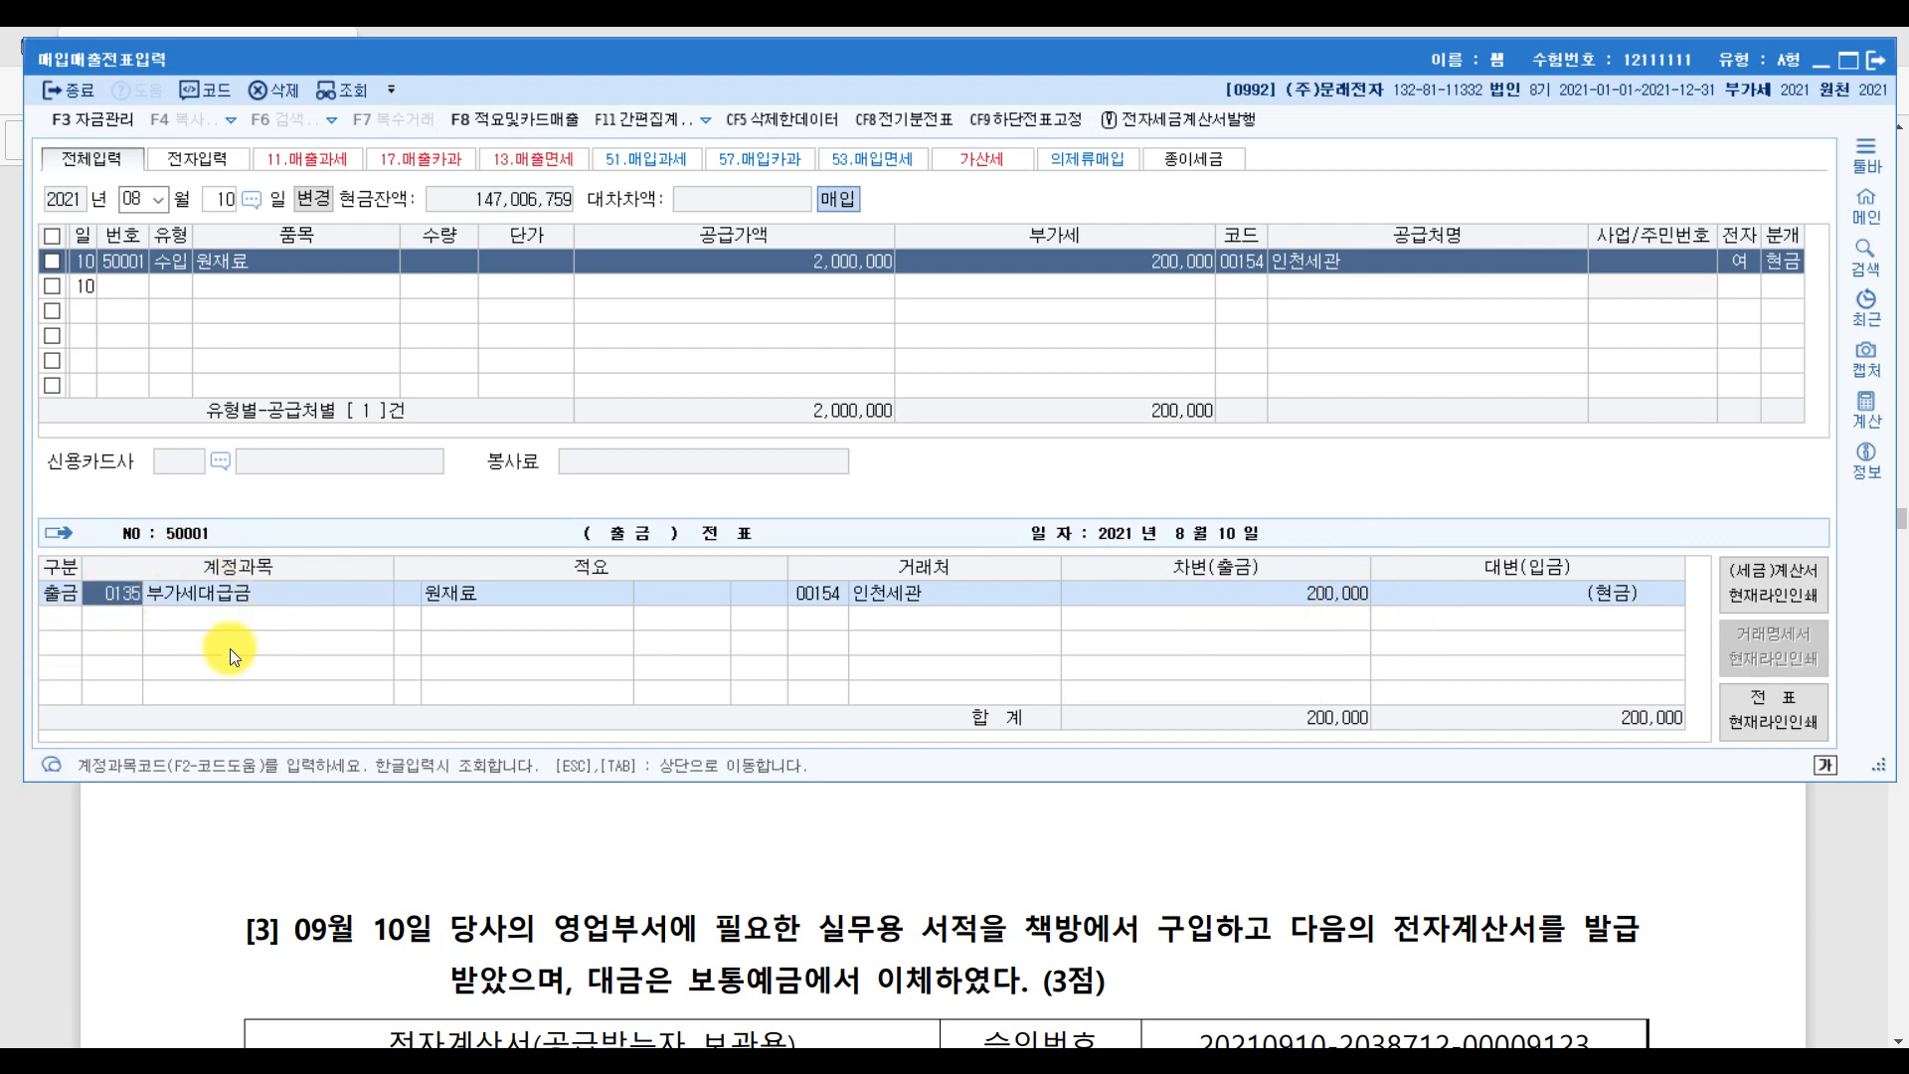
- Switch to question [3] in the exam PDF, circle 서적 and handwrite the note 면세 above it
{"action": "left_click", "coordinate": [1823, 885]}
{"action": "scroll", "coordinate": [1360, 765], "scroll_direction": "down", "scroll_amount": 2}
{"action": "scroll", "coordinate": [1362, 760], "scroll_direction": "down", "scroll_amount": 5}
{"action": "scroll", "coordinate": [1359, 758], "scroll_direction": "up", "scroll_amount": 2}
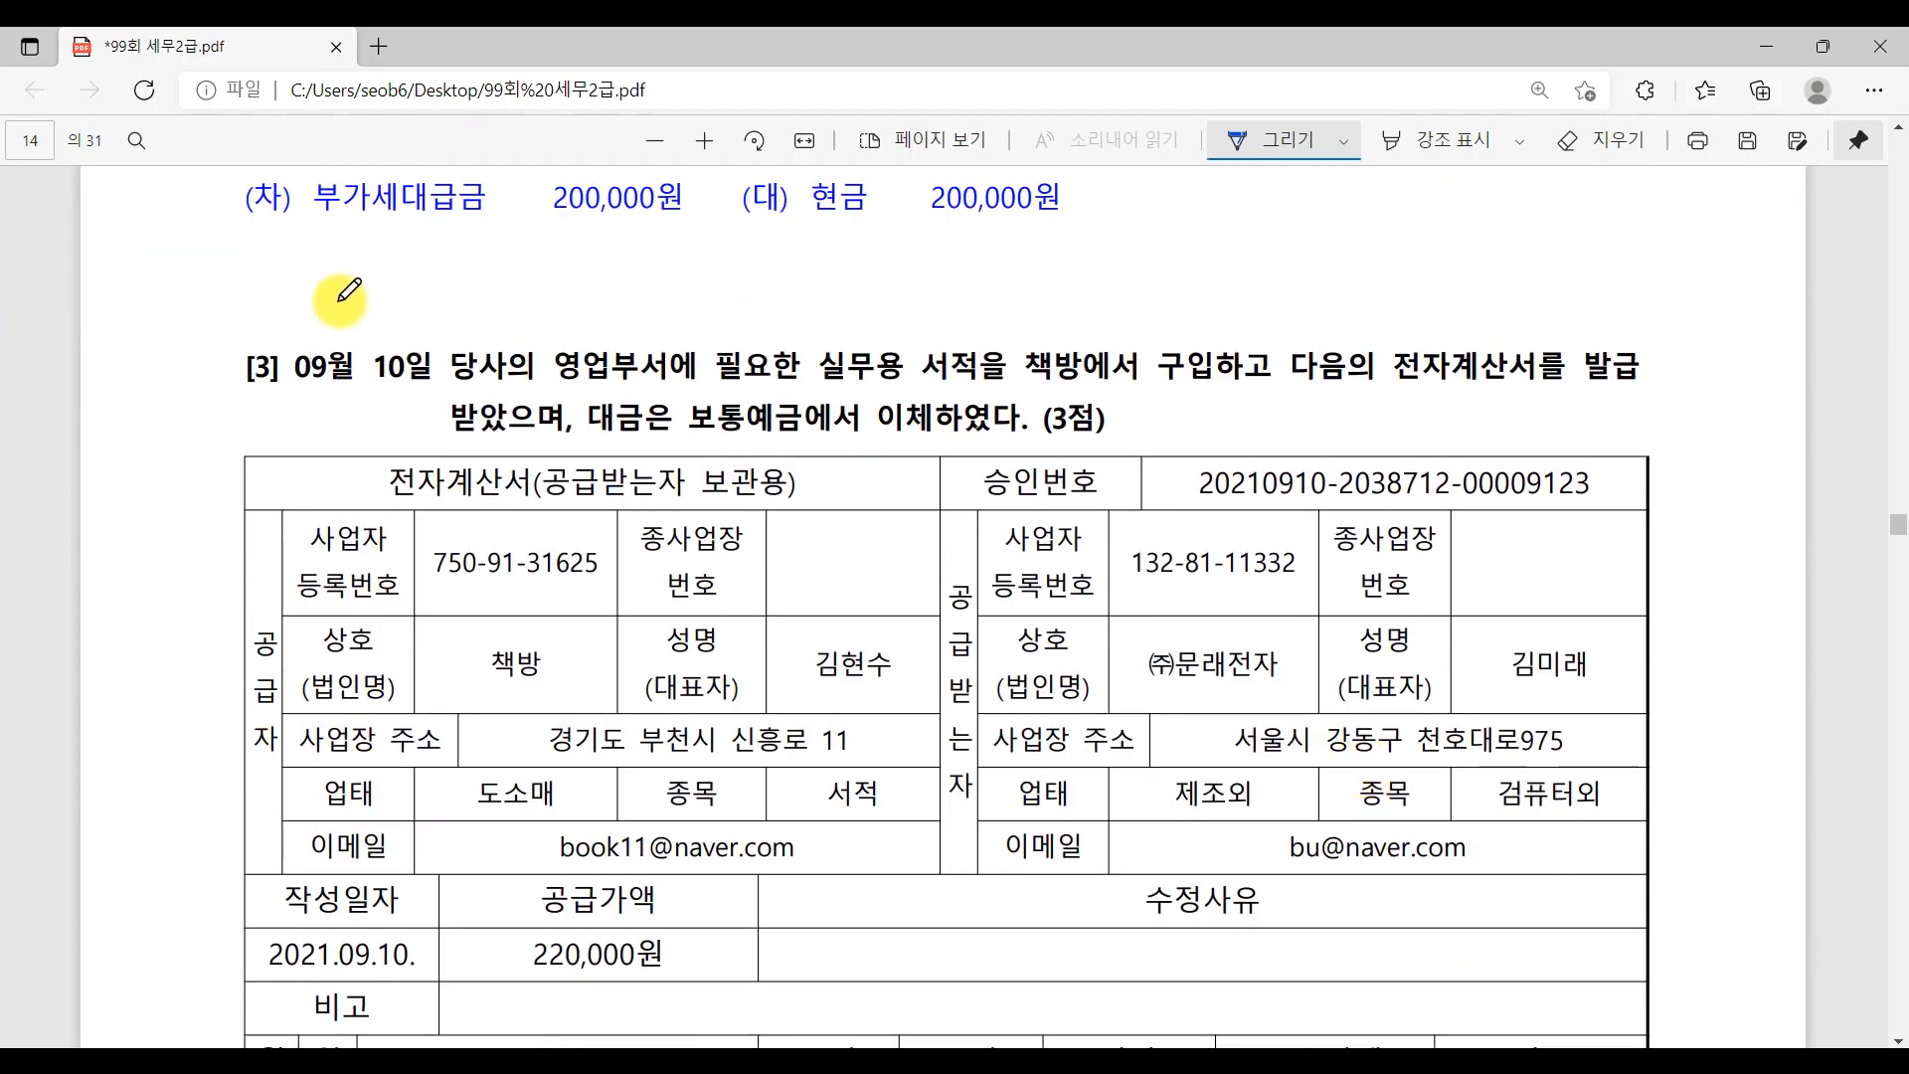
{"action": "left_click", "coordinate": [366, 360]}
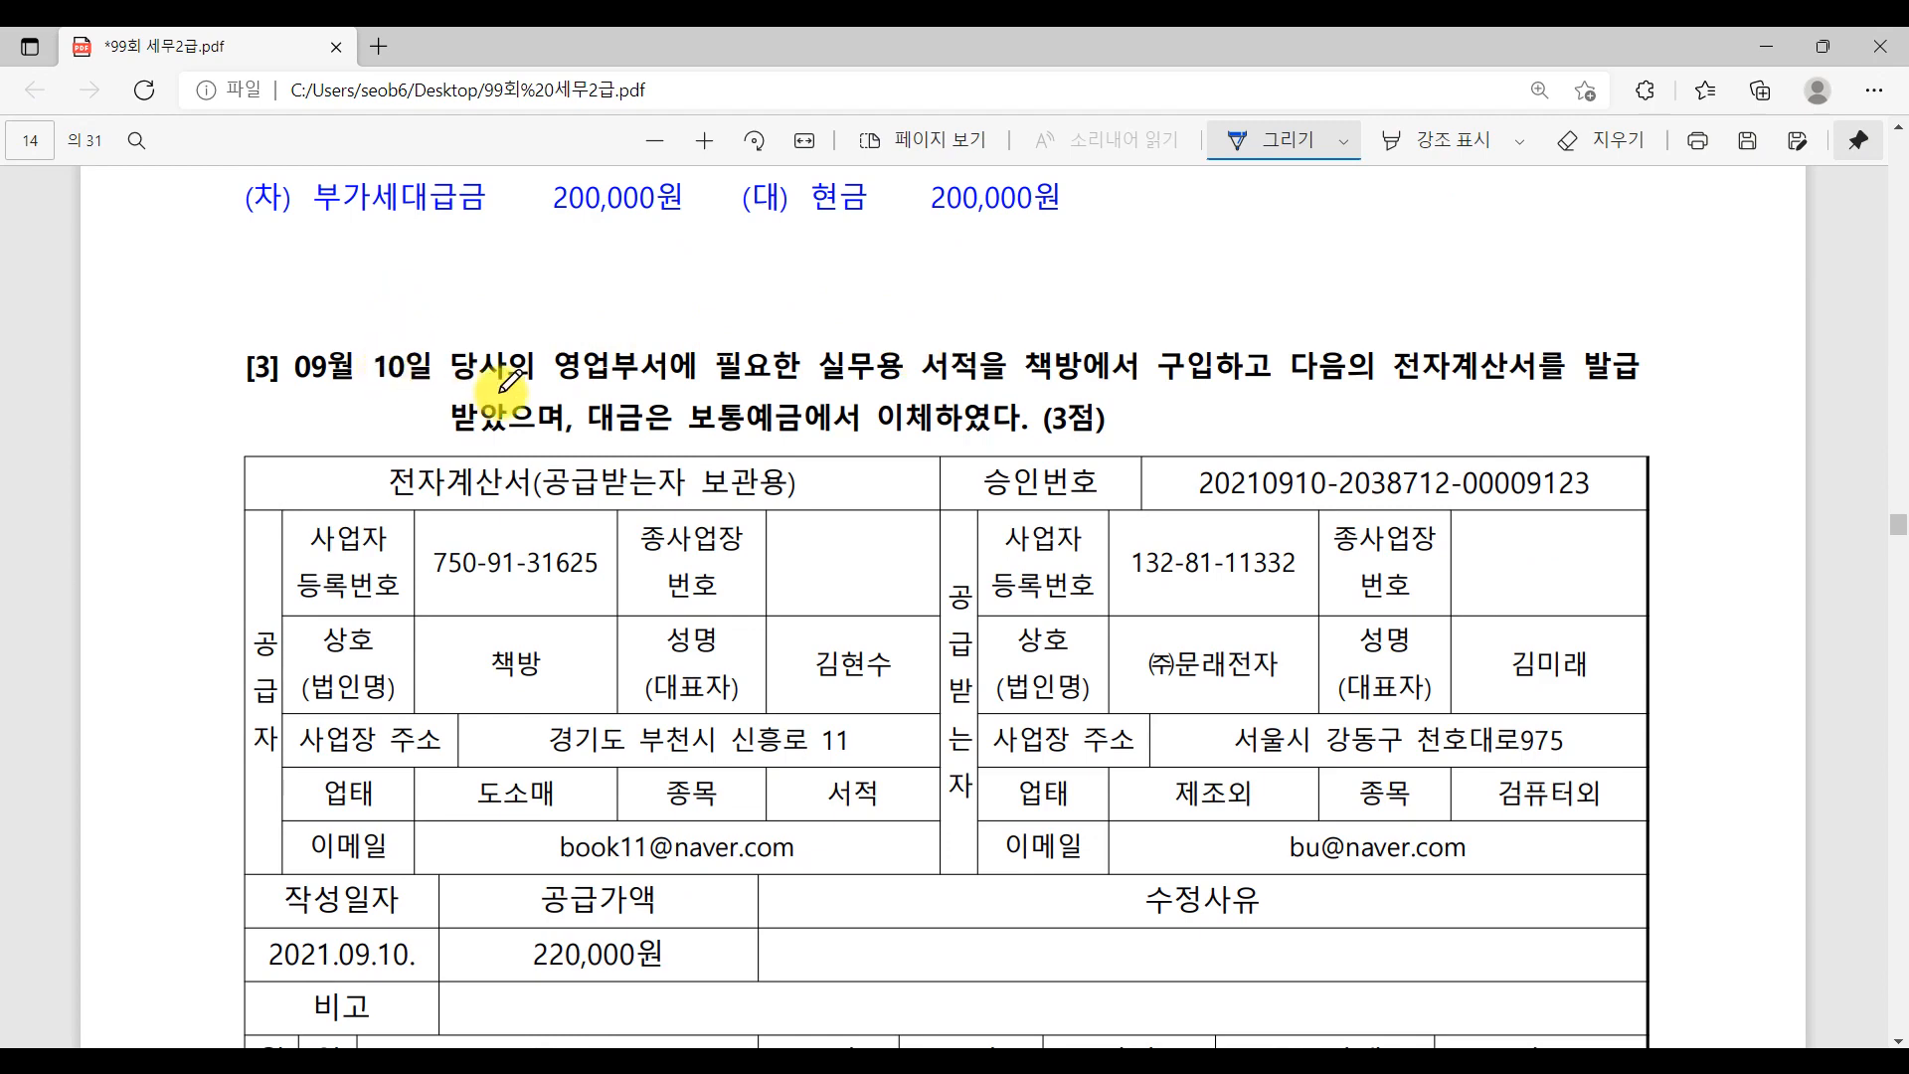
{"action": "mouse_move", "coordinate": [993, 371]}
{"action": "left_mouse_down"}
{"action": "mouse_move", "coordinate": [993, 307]}
{"action": "mouse_move", "coordinate": [1023, 281]}
{"action": "mouse_move", "coordinate": [1053, 311]}
{"action": "mouse_move", "coordinate": [1078, 289]}
{"action": "mouse_move", "coordinate": [1065, 324]}
{"action": "left_mouse_up"}
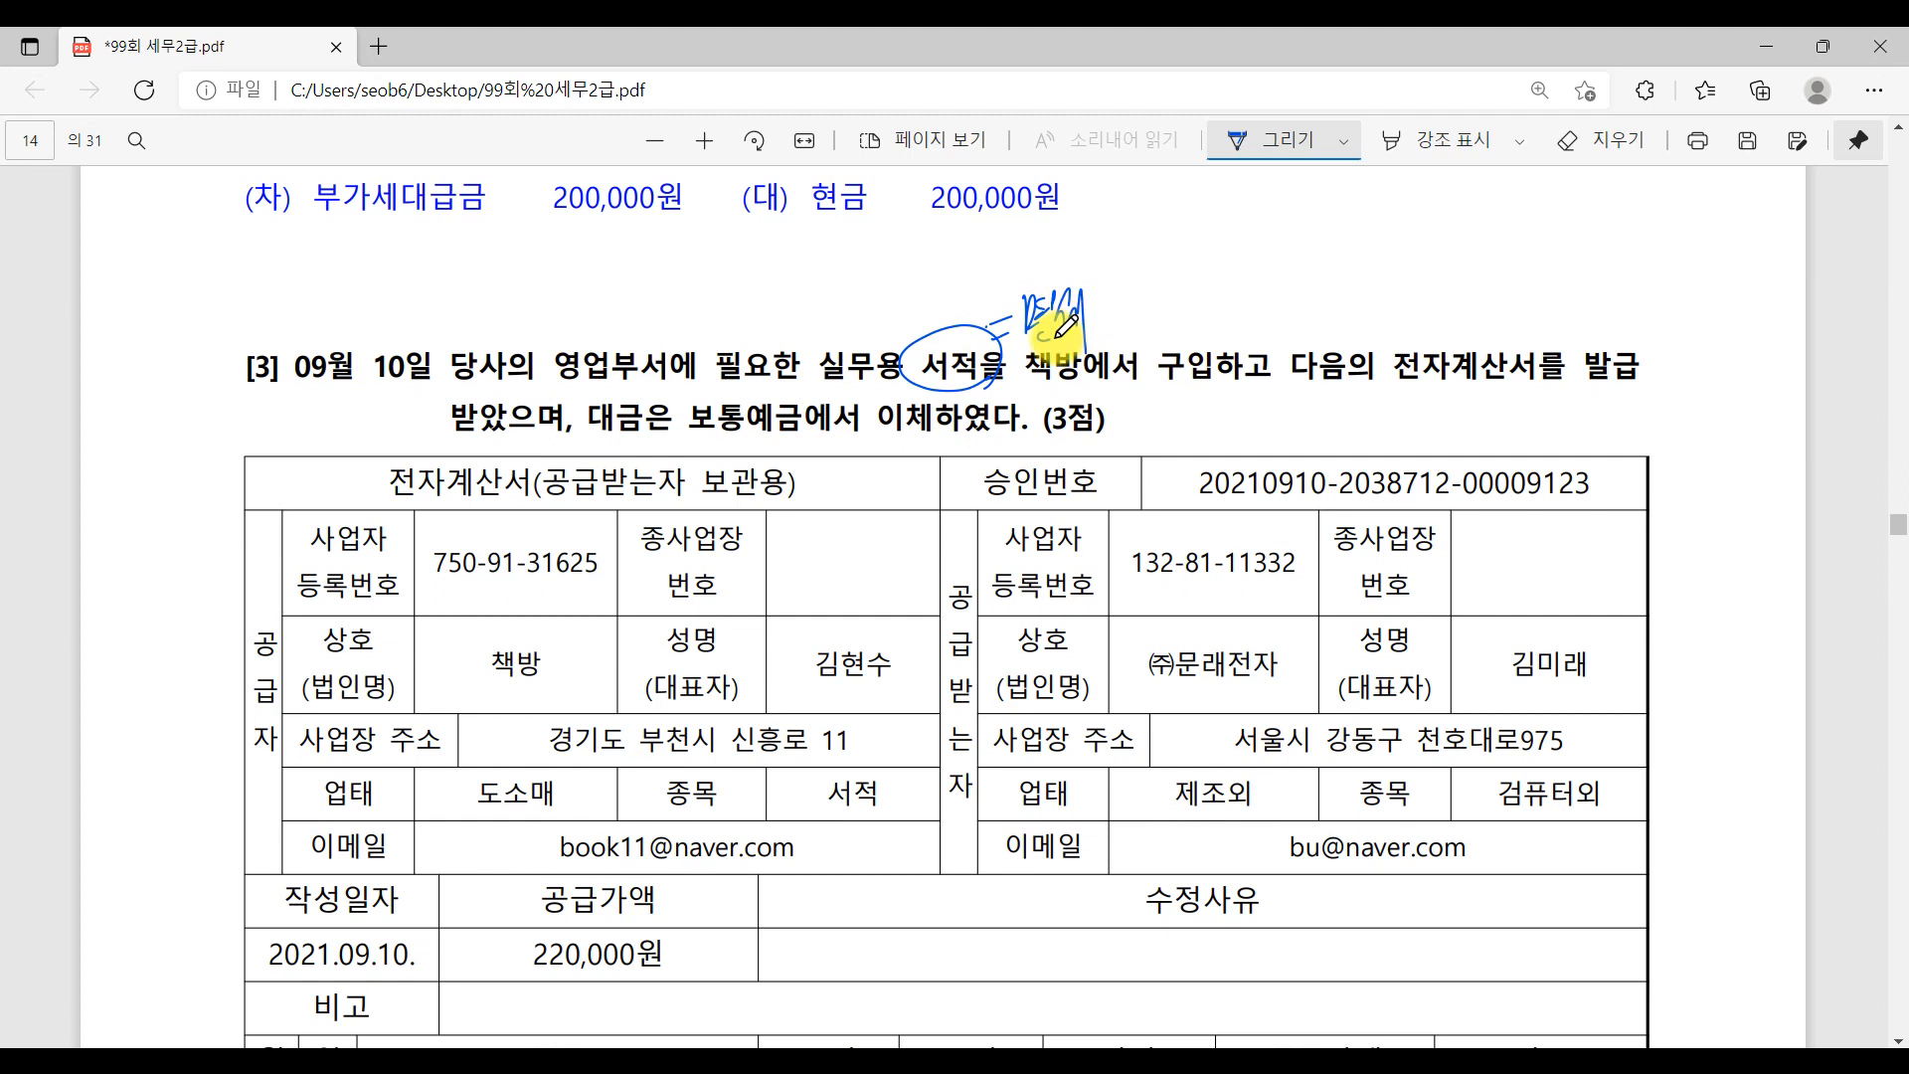
- In question [3], circle 구입, underline 계산서 and circle the supplier name 책방 in the invoice table
{"action": "left_click_drag", "start_coordinate": [1205, 336], "coordinate": [1220, 407]}
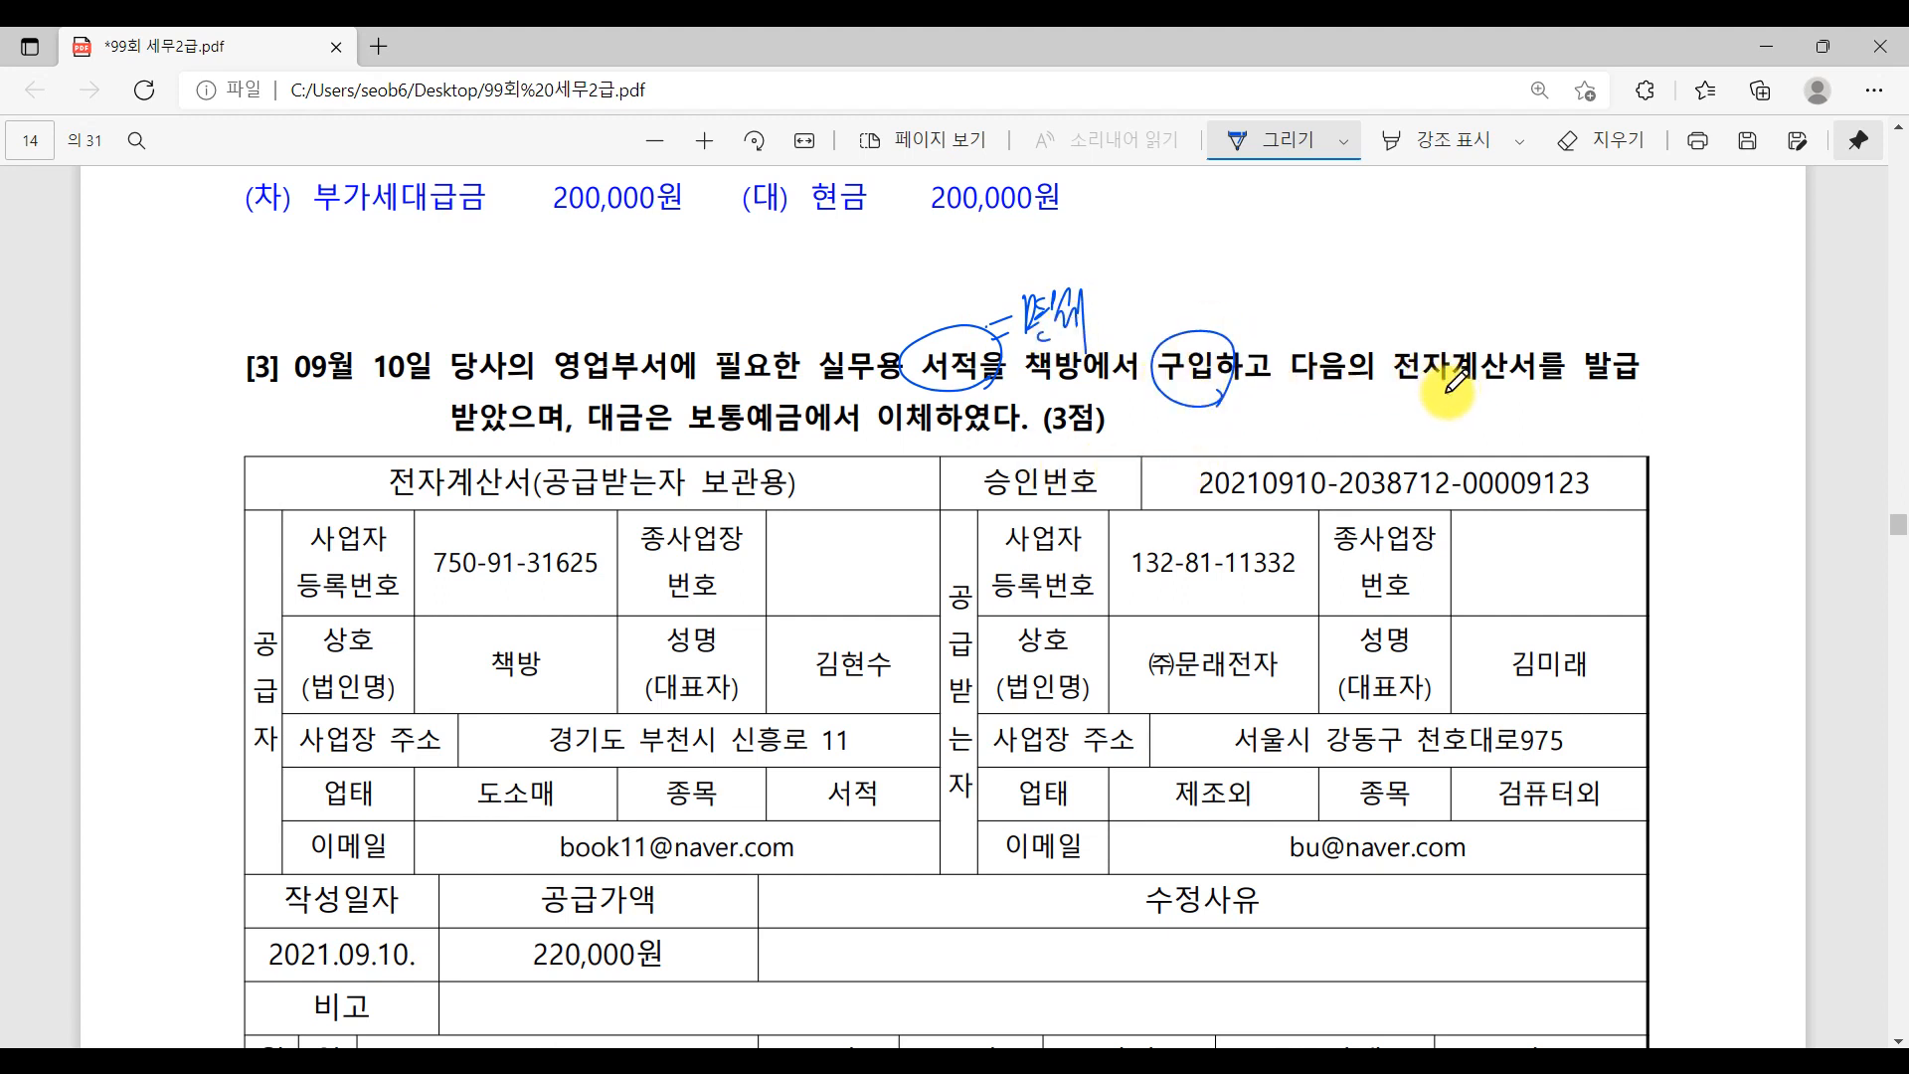
{"action": "left_click_drag", "start_coordinate": [1444, 392], "coordinate": [1558, 402]}
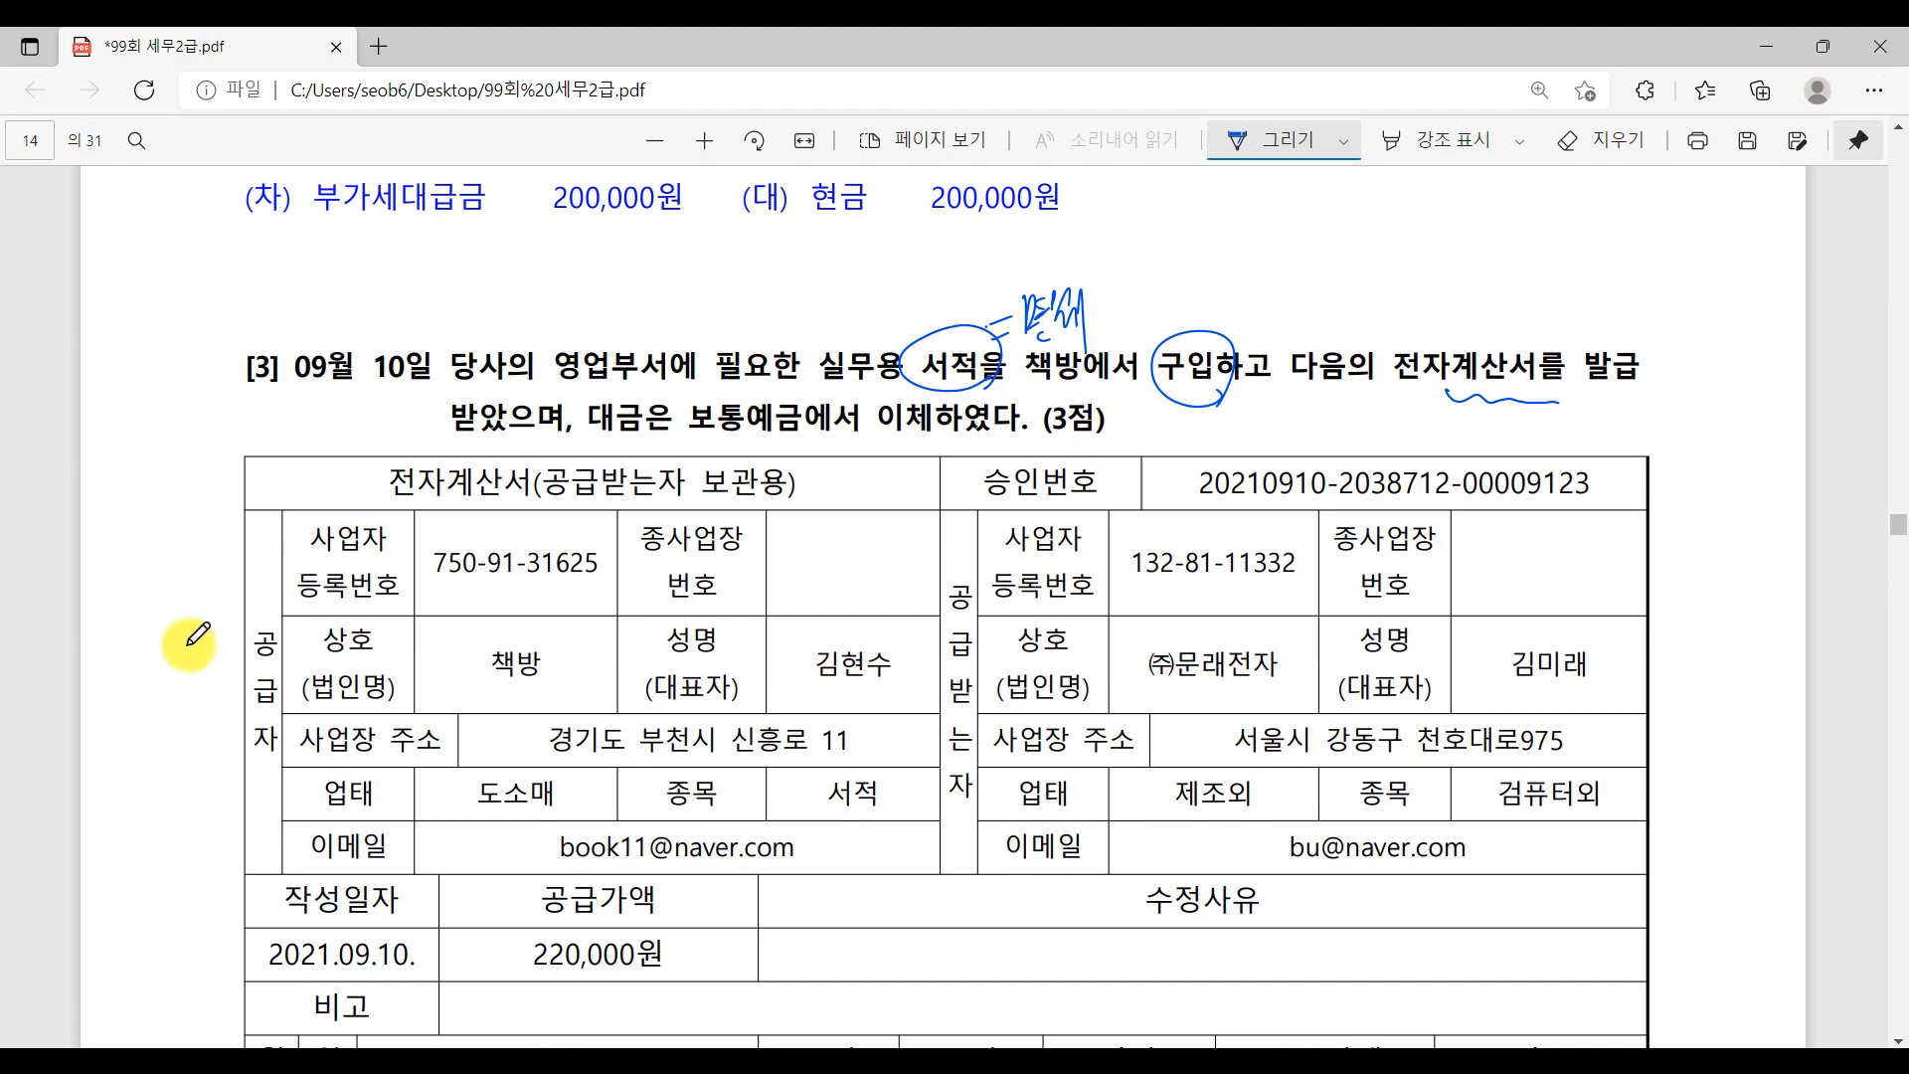
{"action": "mouse_move", "coordinate": [584, 673]}
{"action": "left_mouse_down"}
{"action": "mouse_move", "coordinate": [602, 659]}
{"action": "mouse_move", "coordinate": [564, 628]}
{"action": "left_mouse_up"}
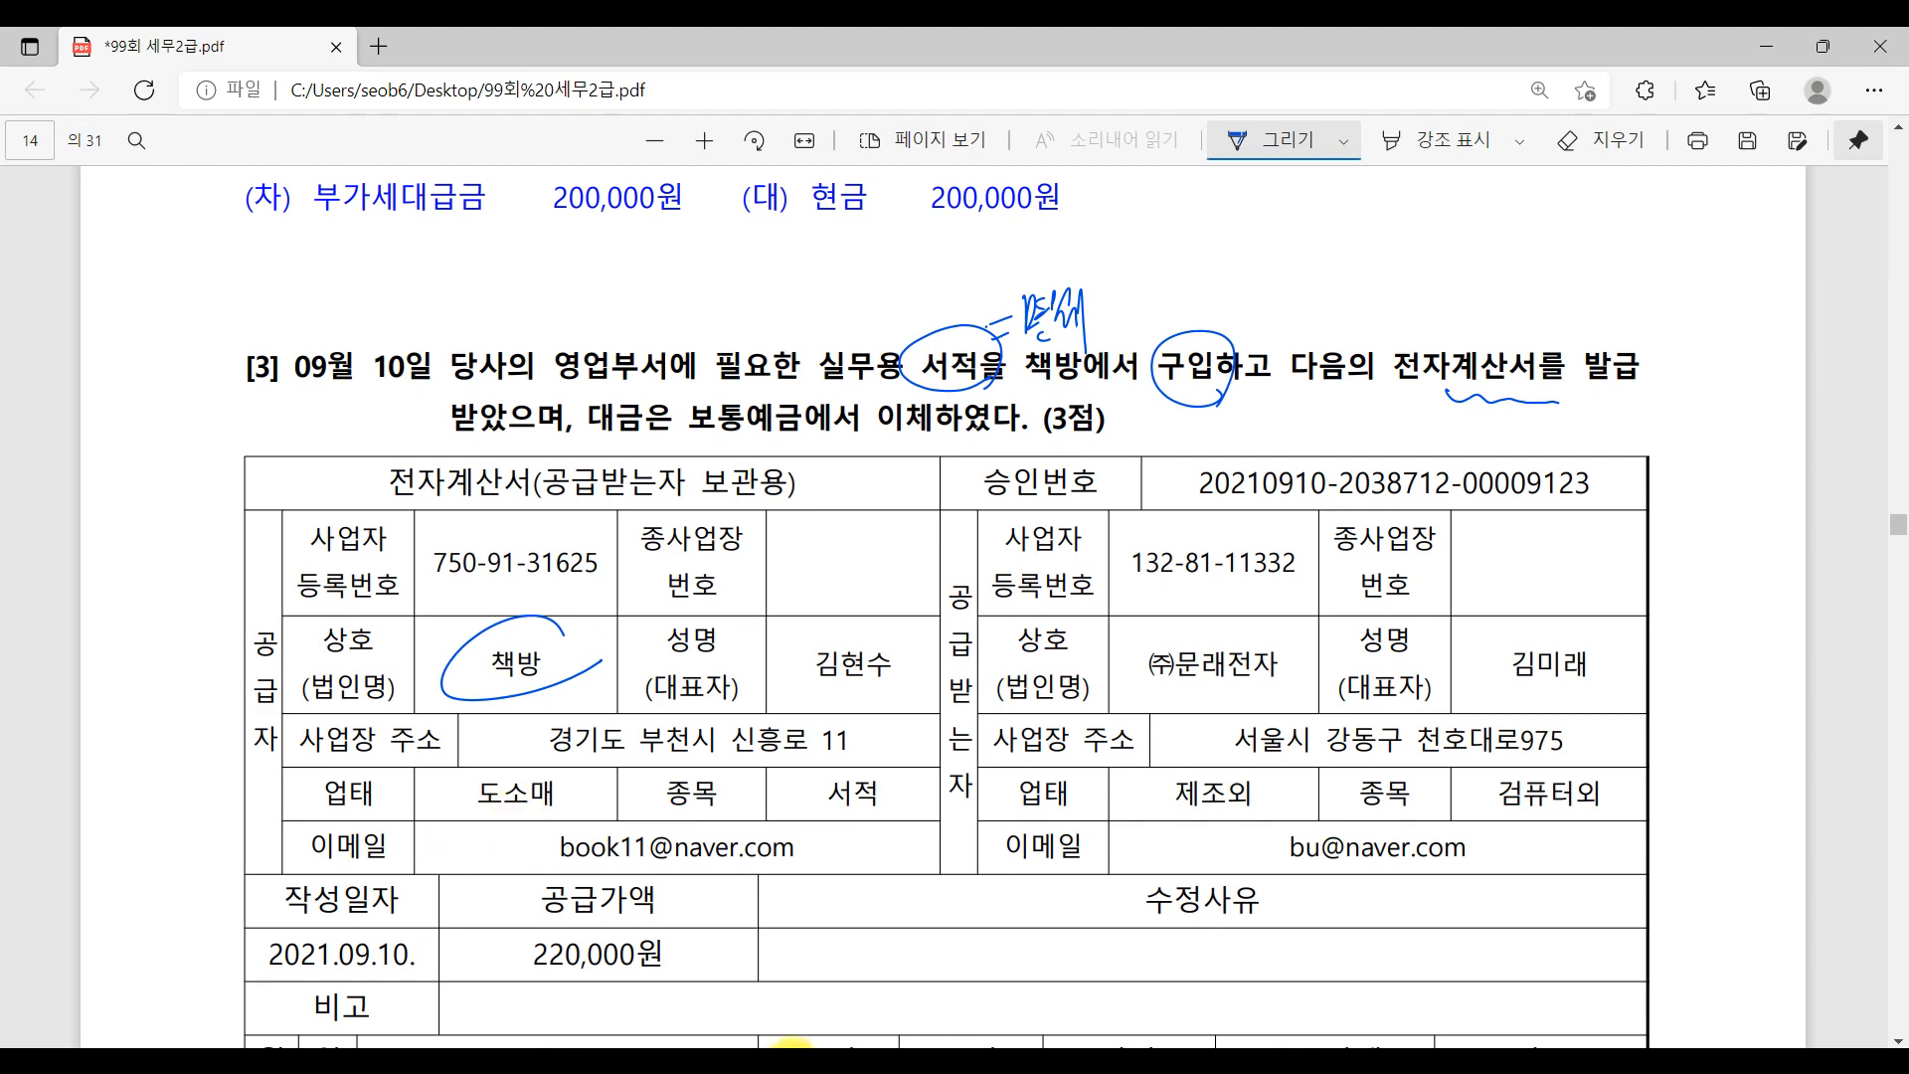
- Switch back to 매입매출전표입력 and start an entry dated September 10 (09월 10일) with VAT type 53.면세
{"action": "key", "text": "alt+Tab"}
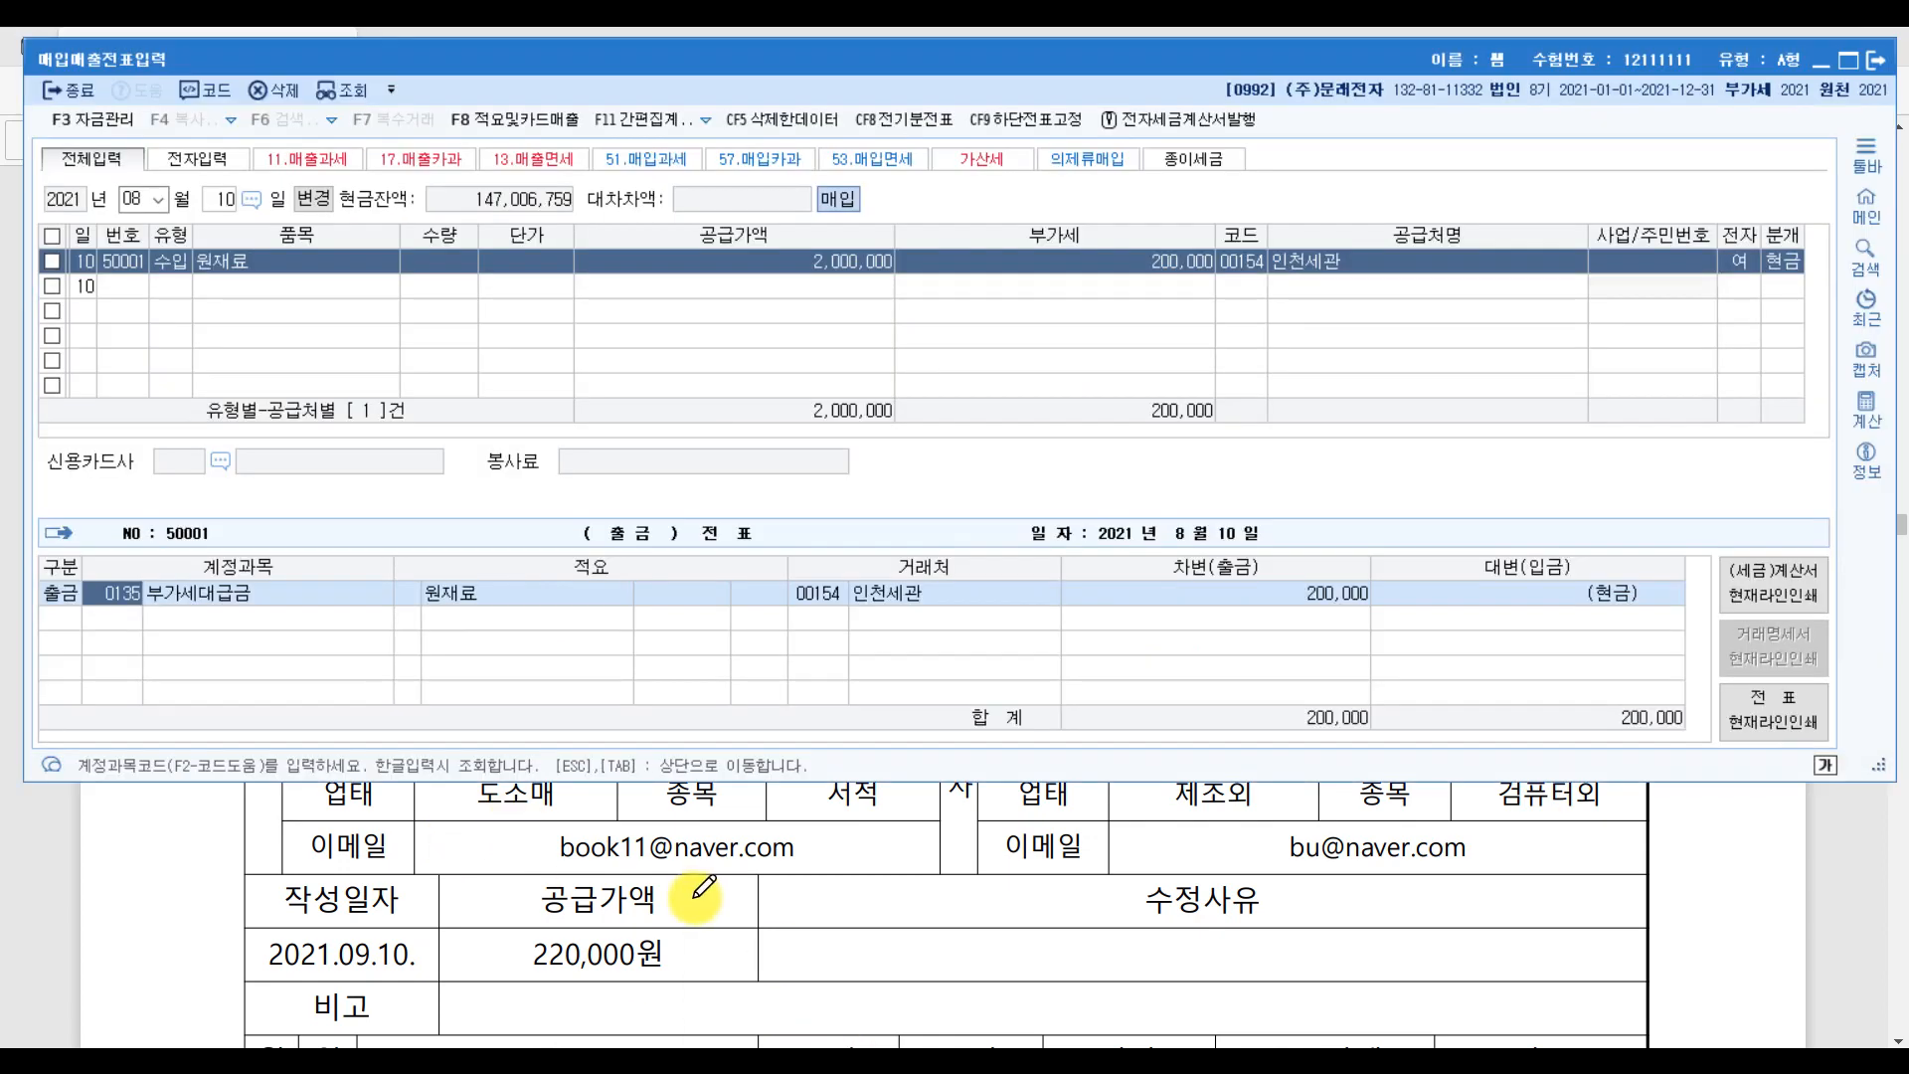
{"action": "key", "text": "Escape"}
{"action": "key", "text": "shift+Tab"}
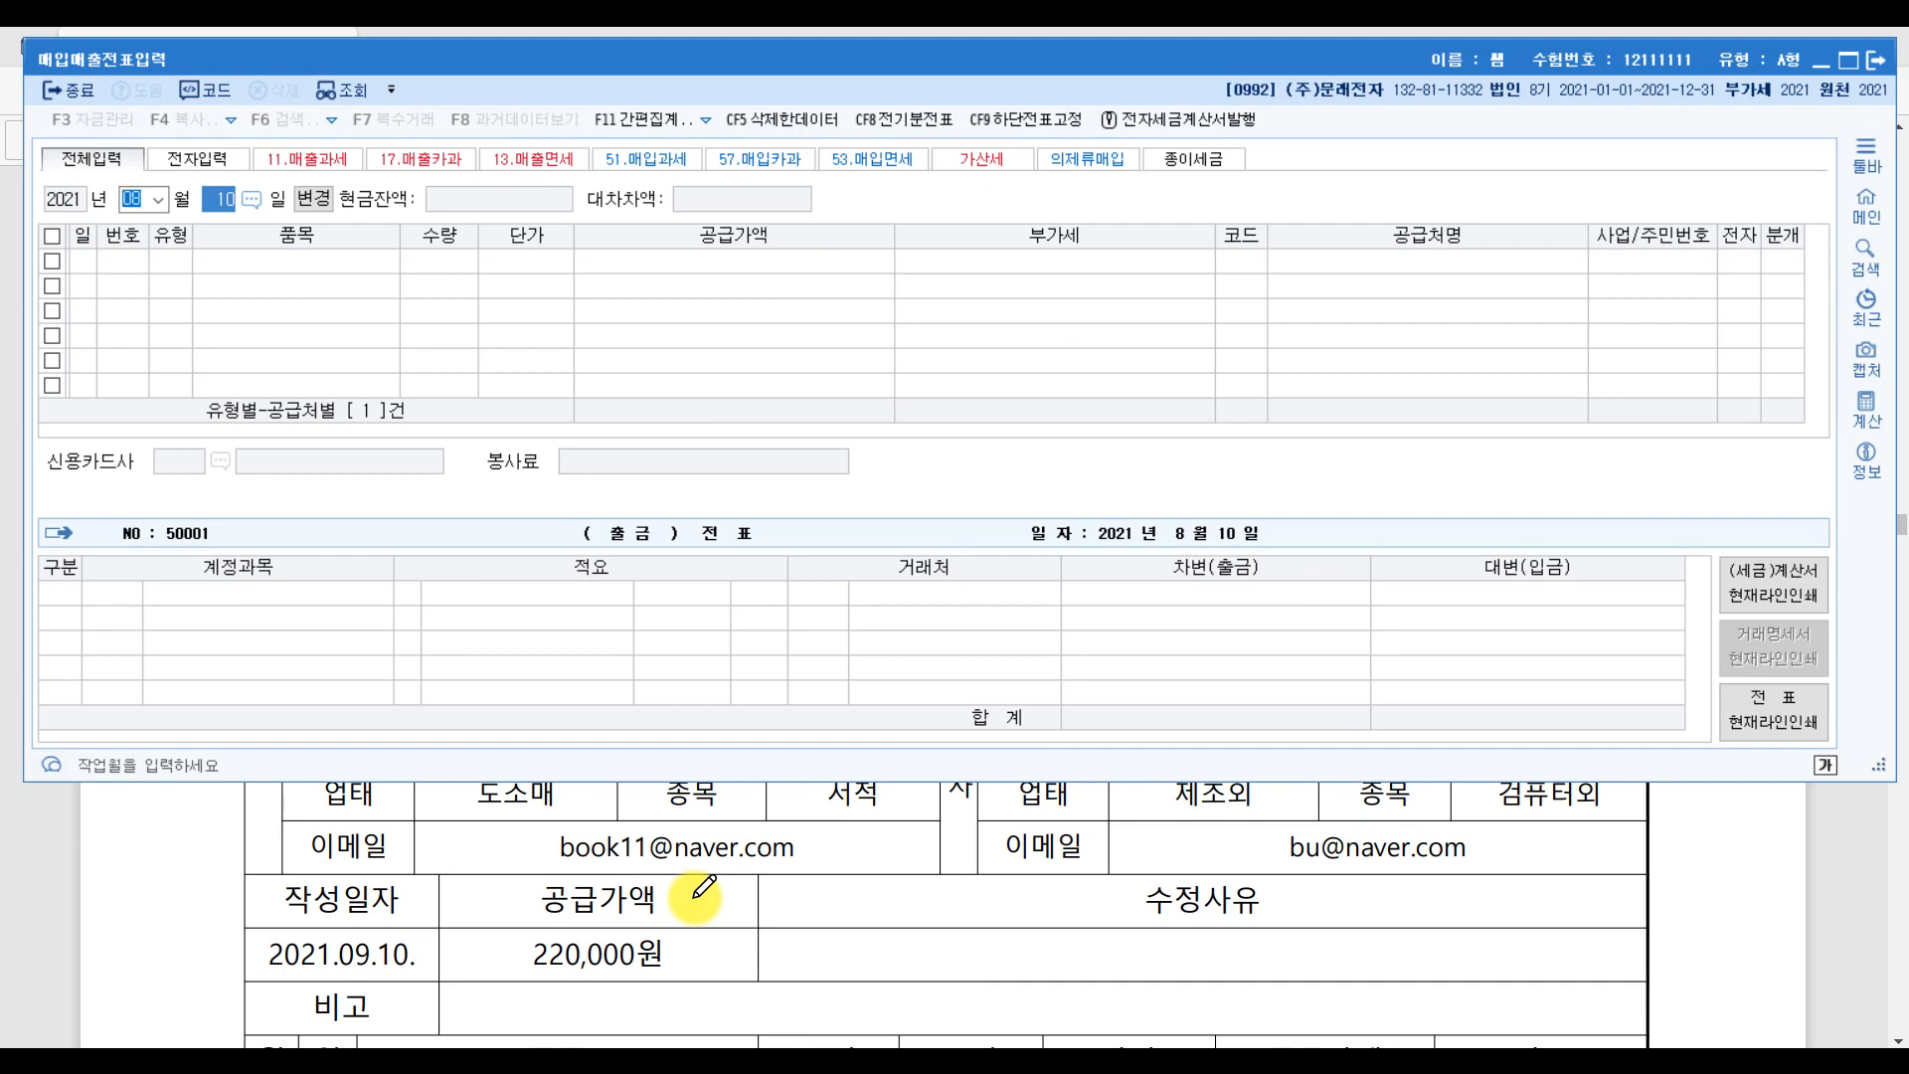
{"action": "type", "text": "09"}
{"action": "key", "text": "Return"}
{"action": "key", "text": "Return"}
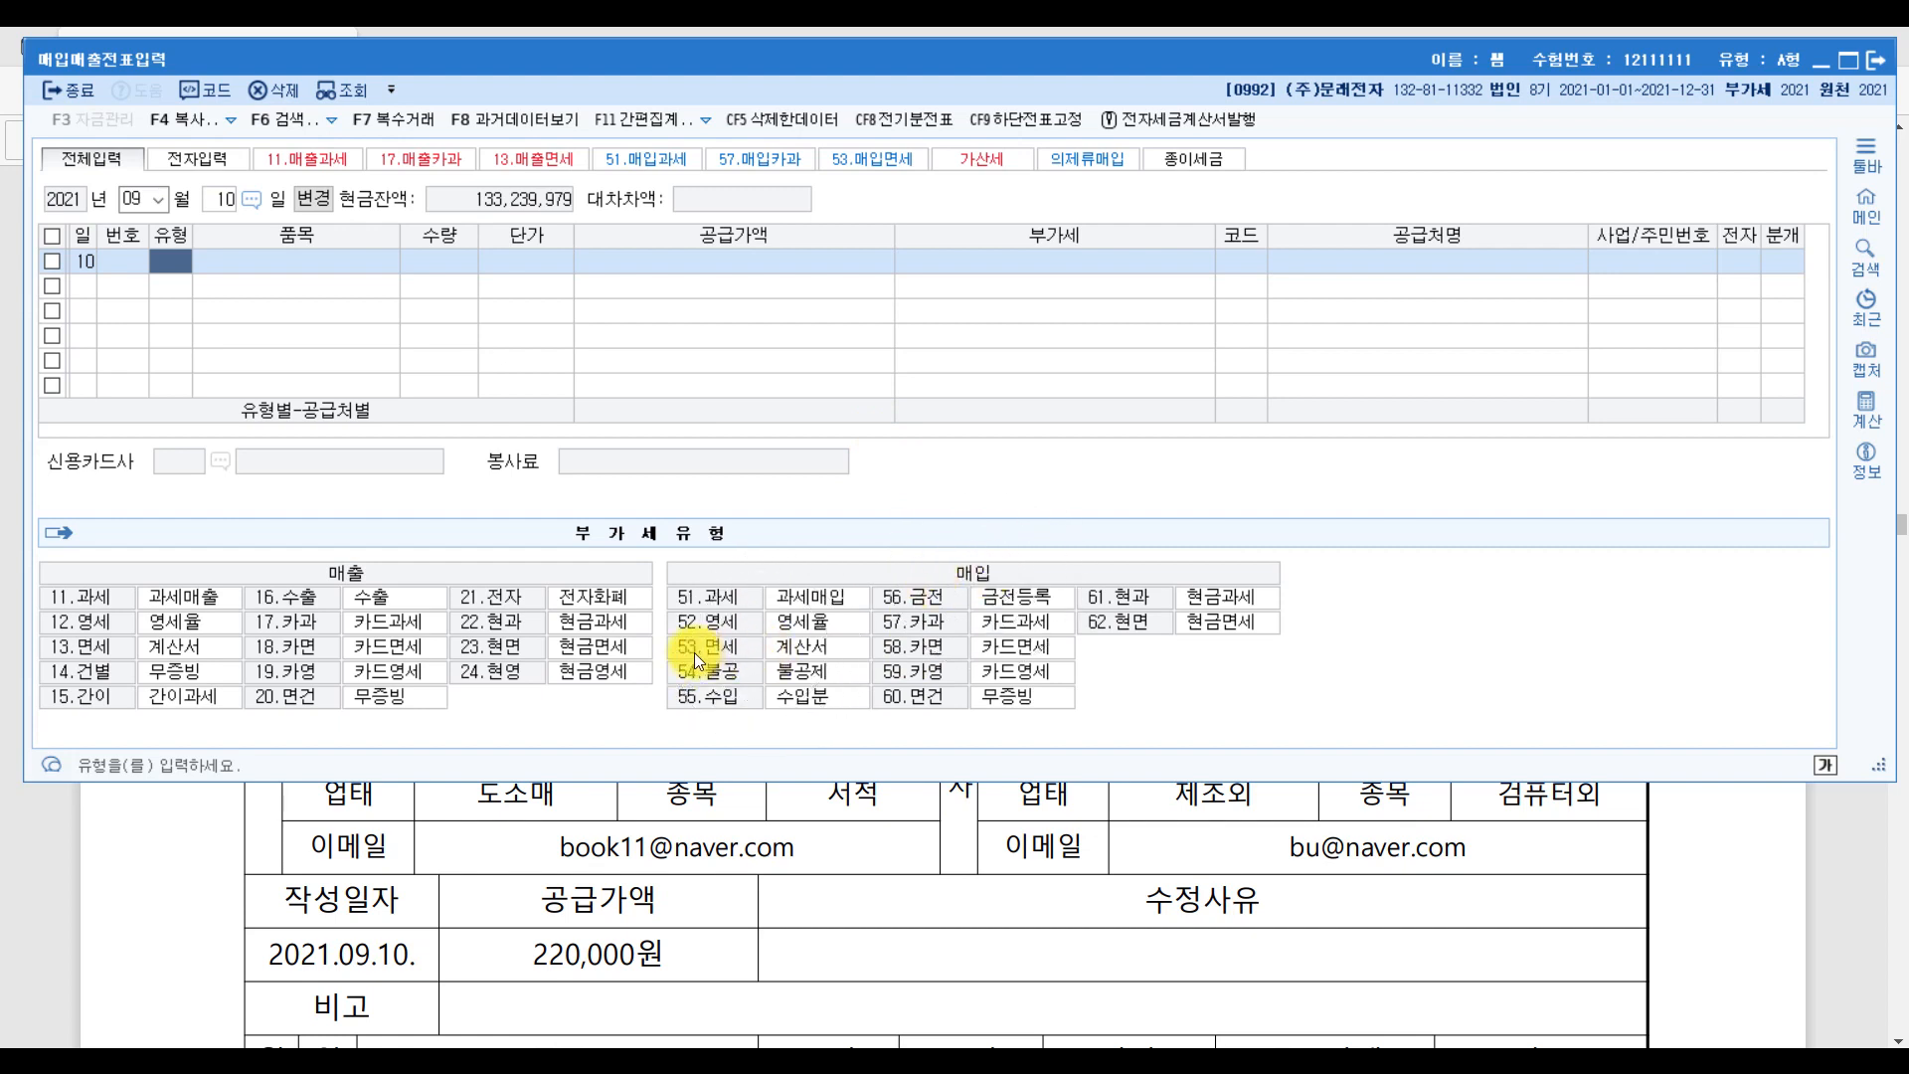
{"action": "type", "text": "53"}
{"action": "key", "text": "Return"}
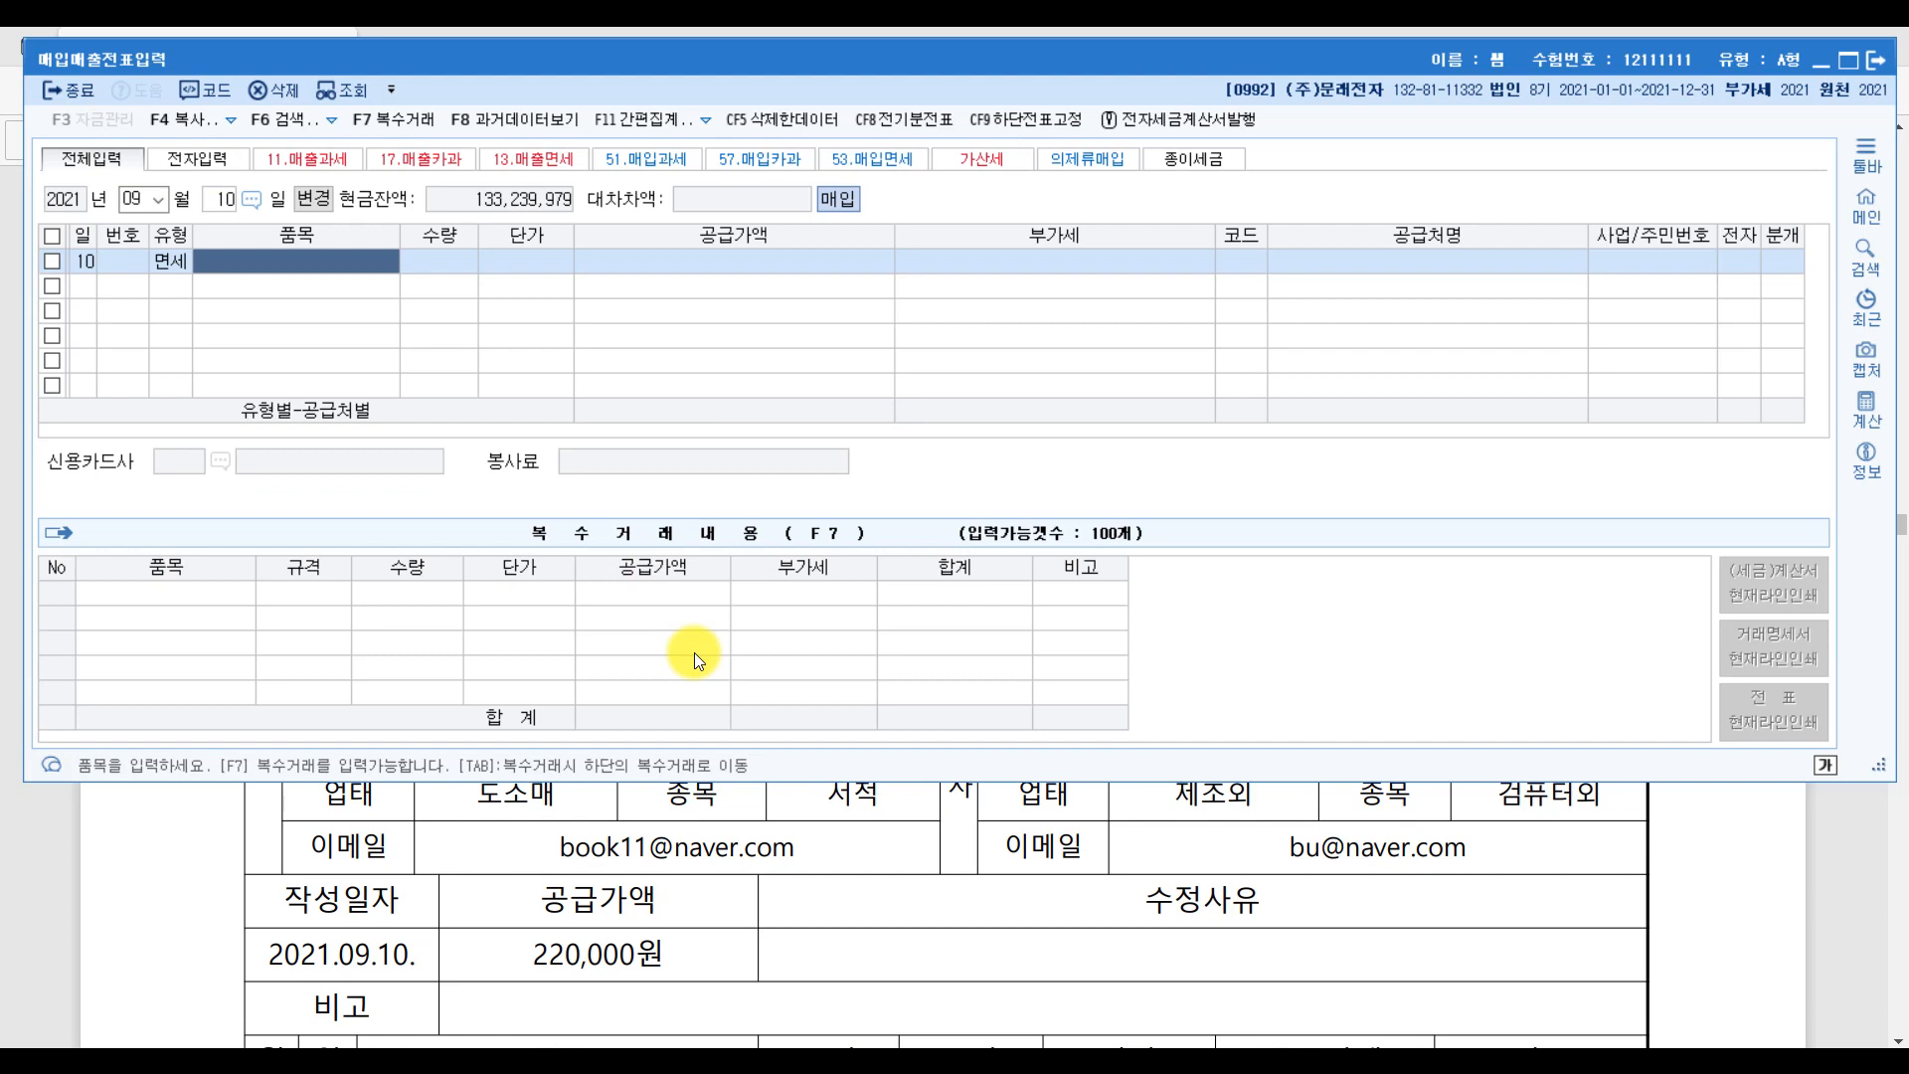
- Enter 영업실무서 as the item name of the September 10 entry
{"action": "type", "text": "영어"}
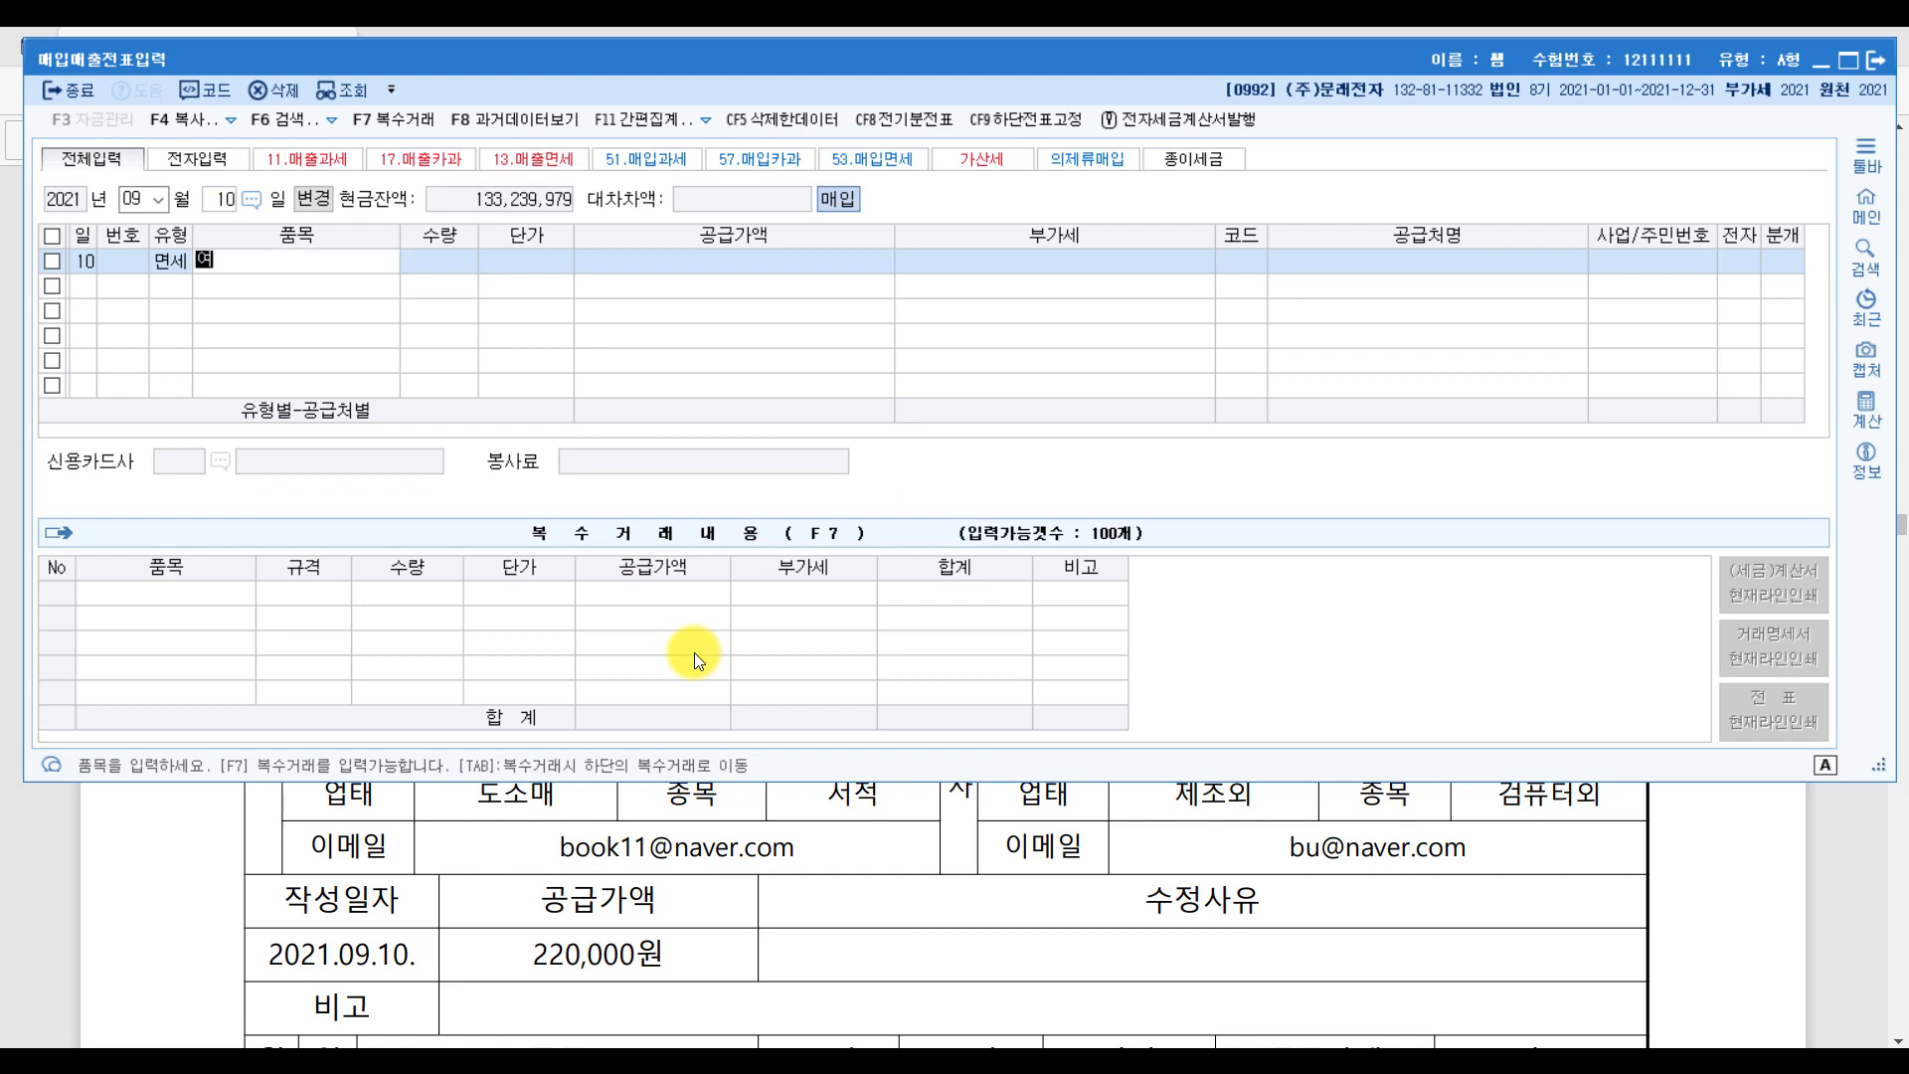
{"action": "type", "text": "업실무서"}
{"action": "key", "text": "Return"}
{"action": "key", "text": "Return"}
{"action": "key", "text": "Return"}
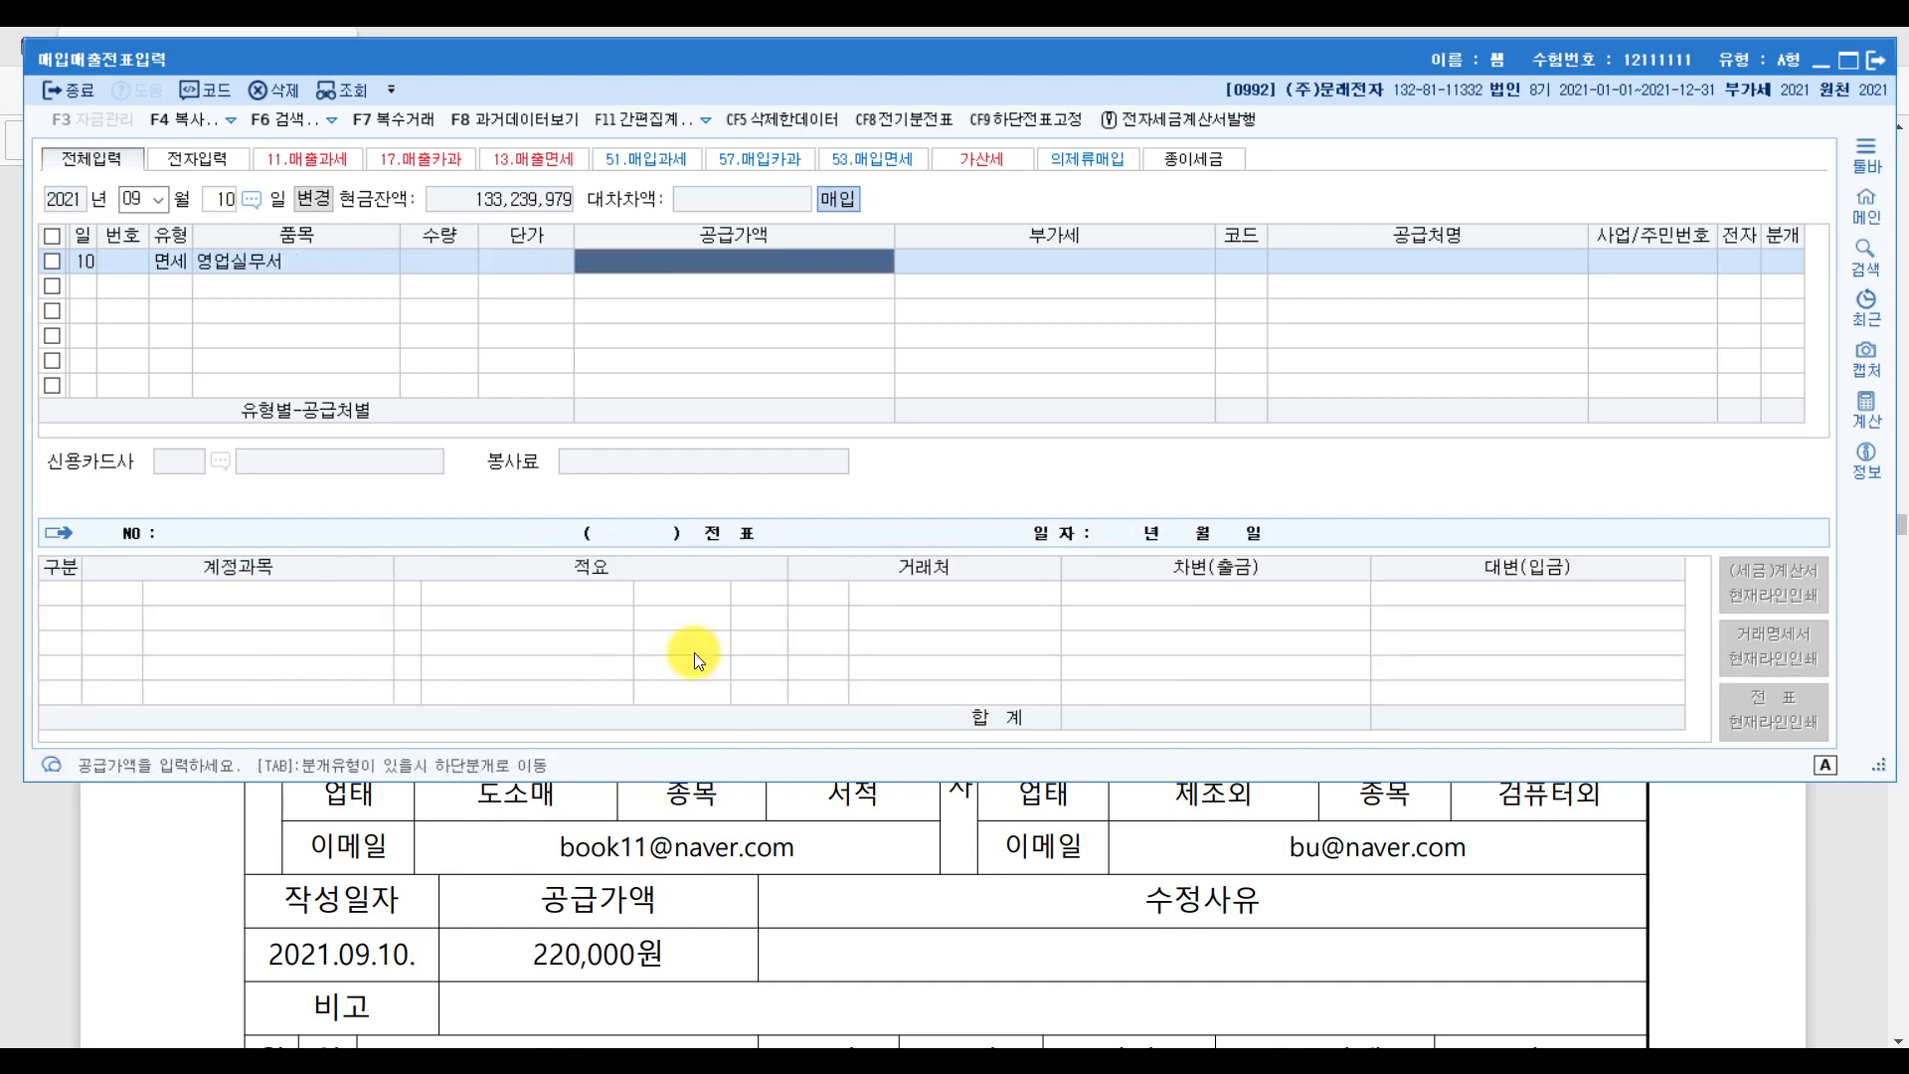
- Set the quantity of 영업실무서 to 2 and its unit price to 110,000, accepting the calculated supply value
{"action": "key", "text": "Left"}
{"action": "key", "text": "Left"}
{"action": "type", "text": "2"}
{"action": "key", "text": "Return"}
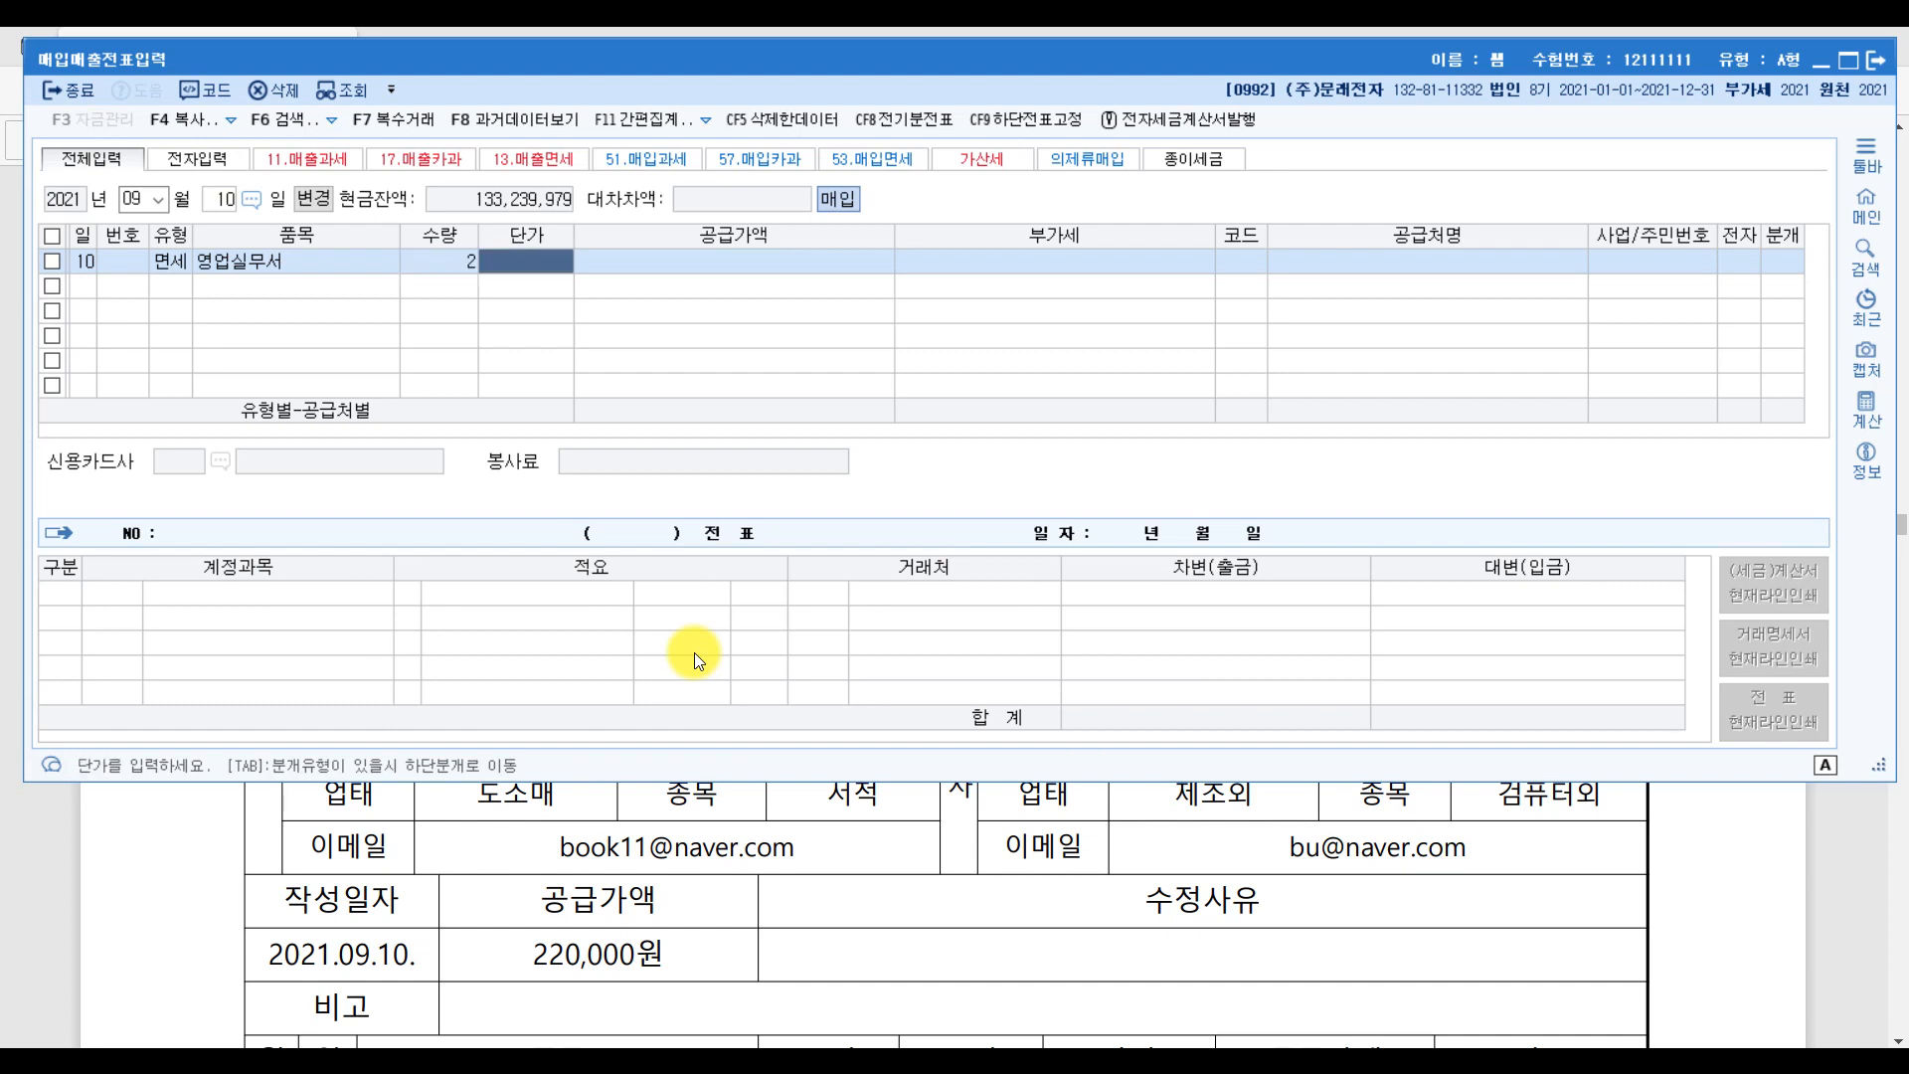
{"action": "type", "text": "1100000"}
{"action": "key", "text": "Return"}
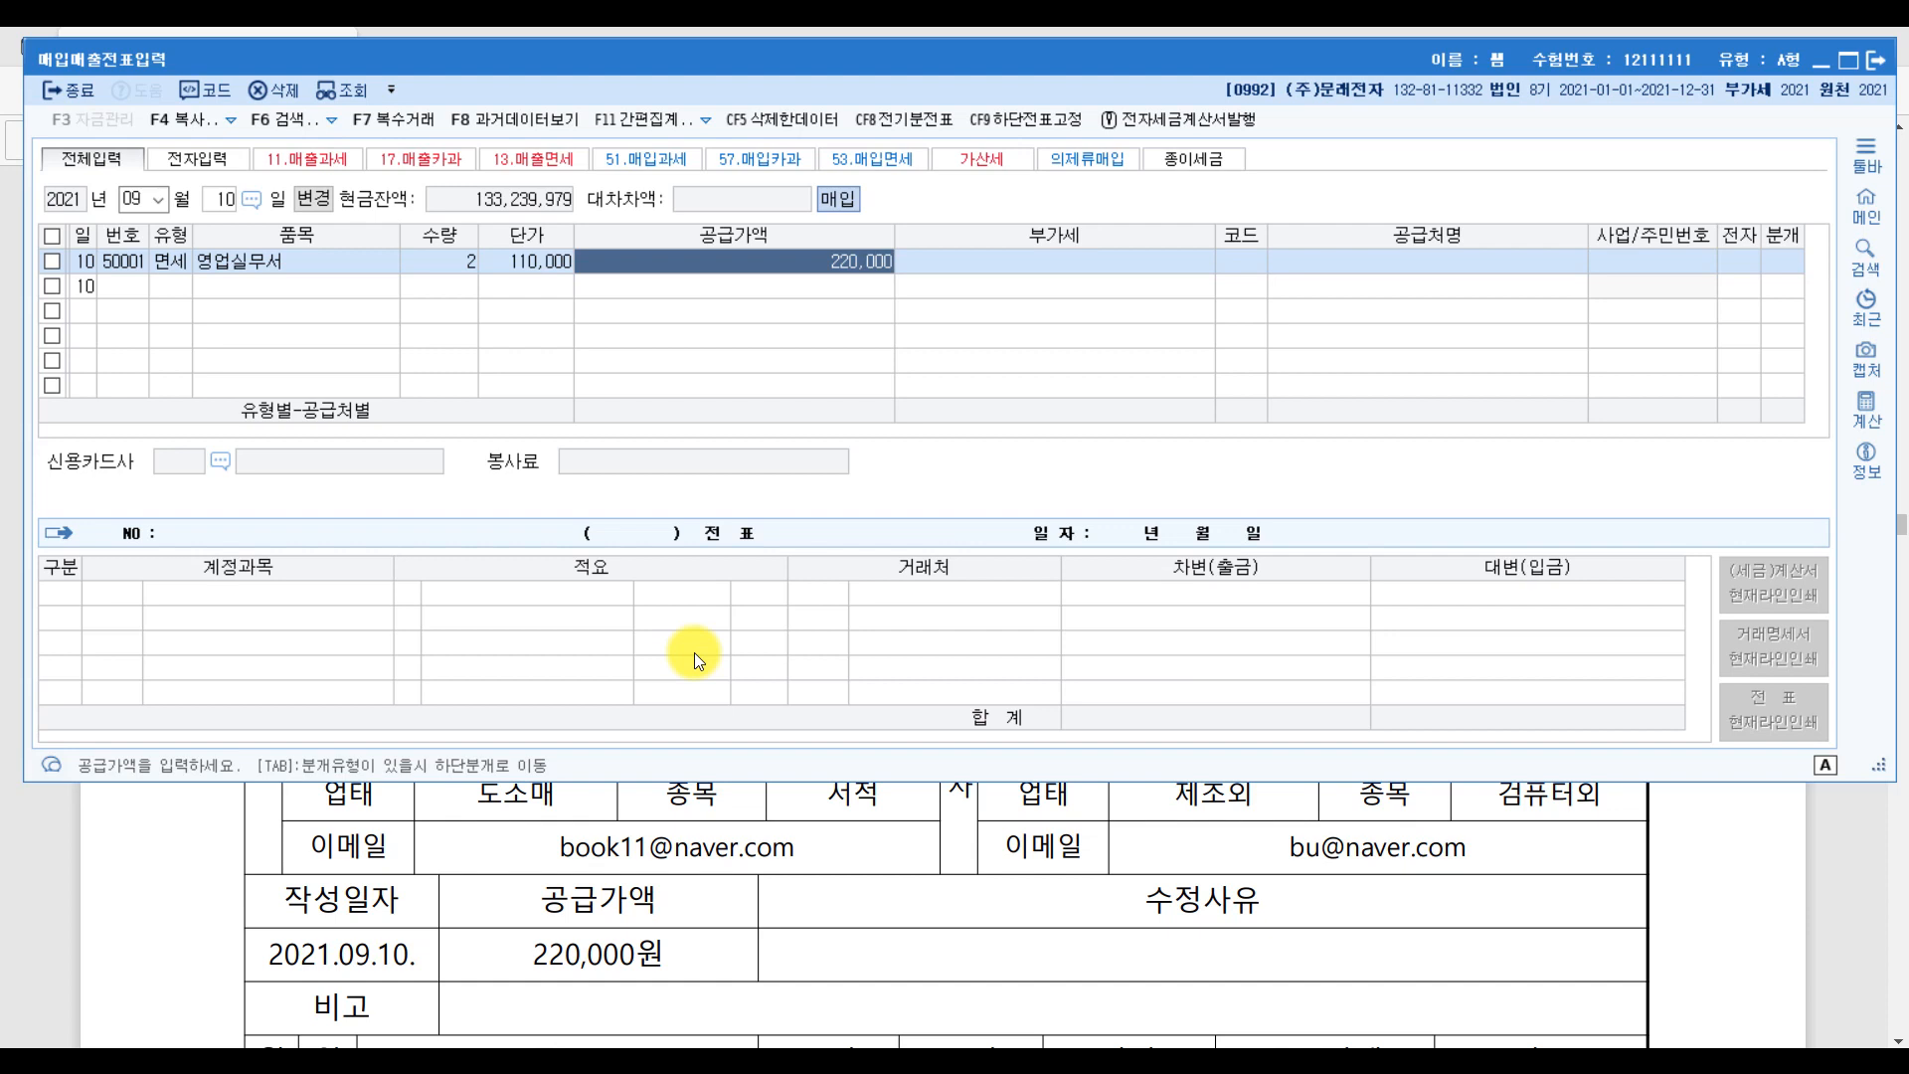
{"action": "key", "text": "Return"}
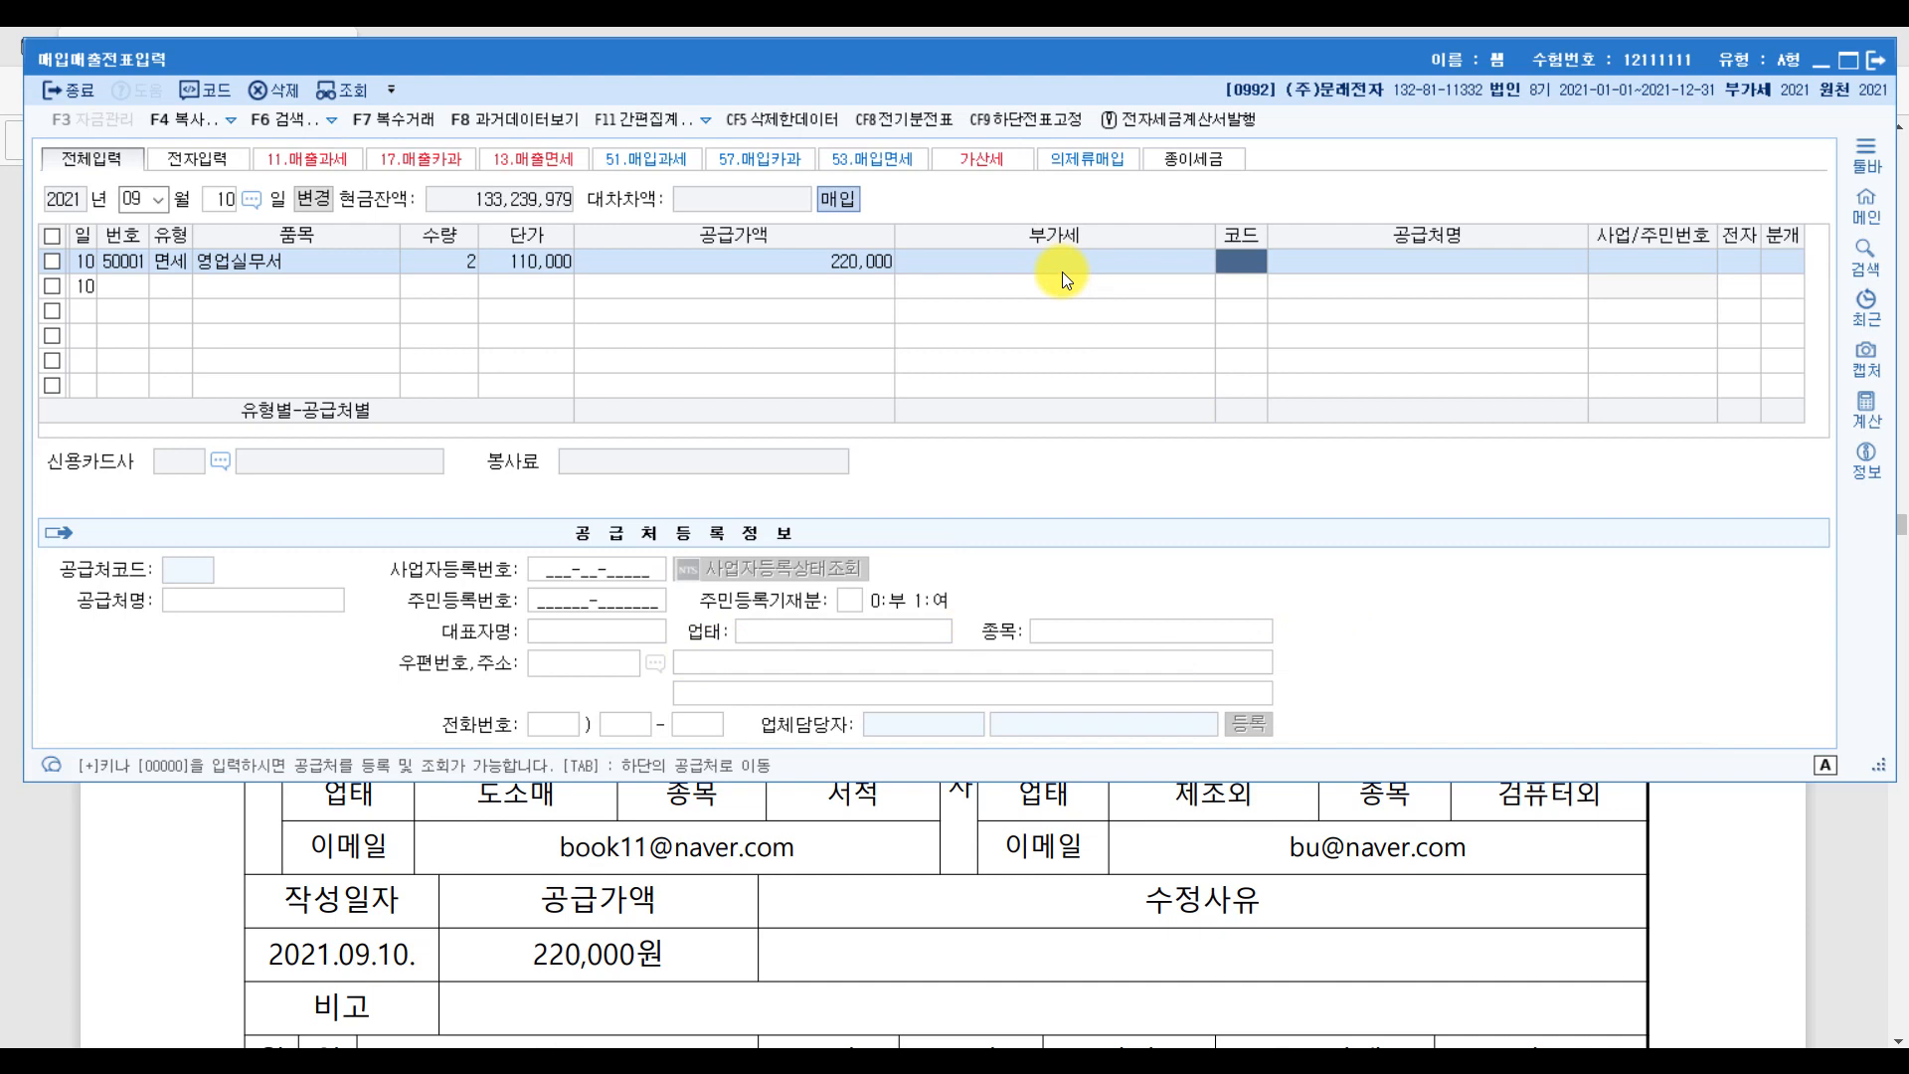
- Set the September 10 entry's supplier to 책방, mark it electronic (여) and choose 혼합 as the journal type
{"action": "type", "text": "책방"}
{"action": "key", "text": "Return"}
{"action": "key", "text": "Return"}
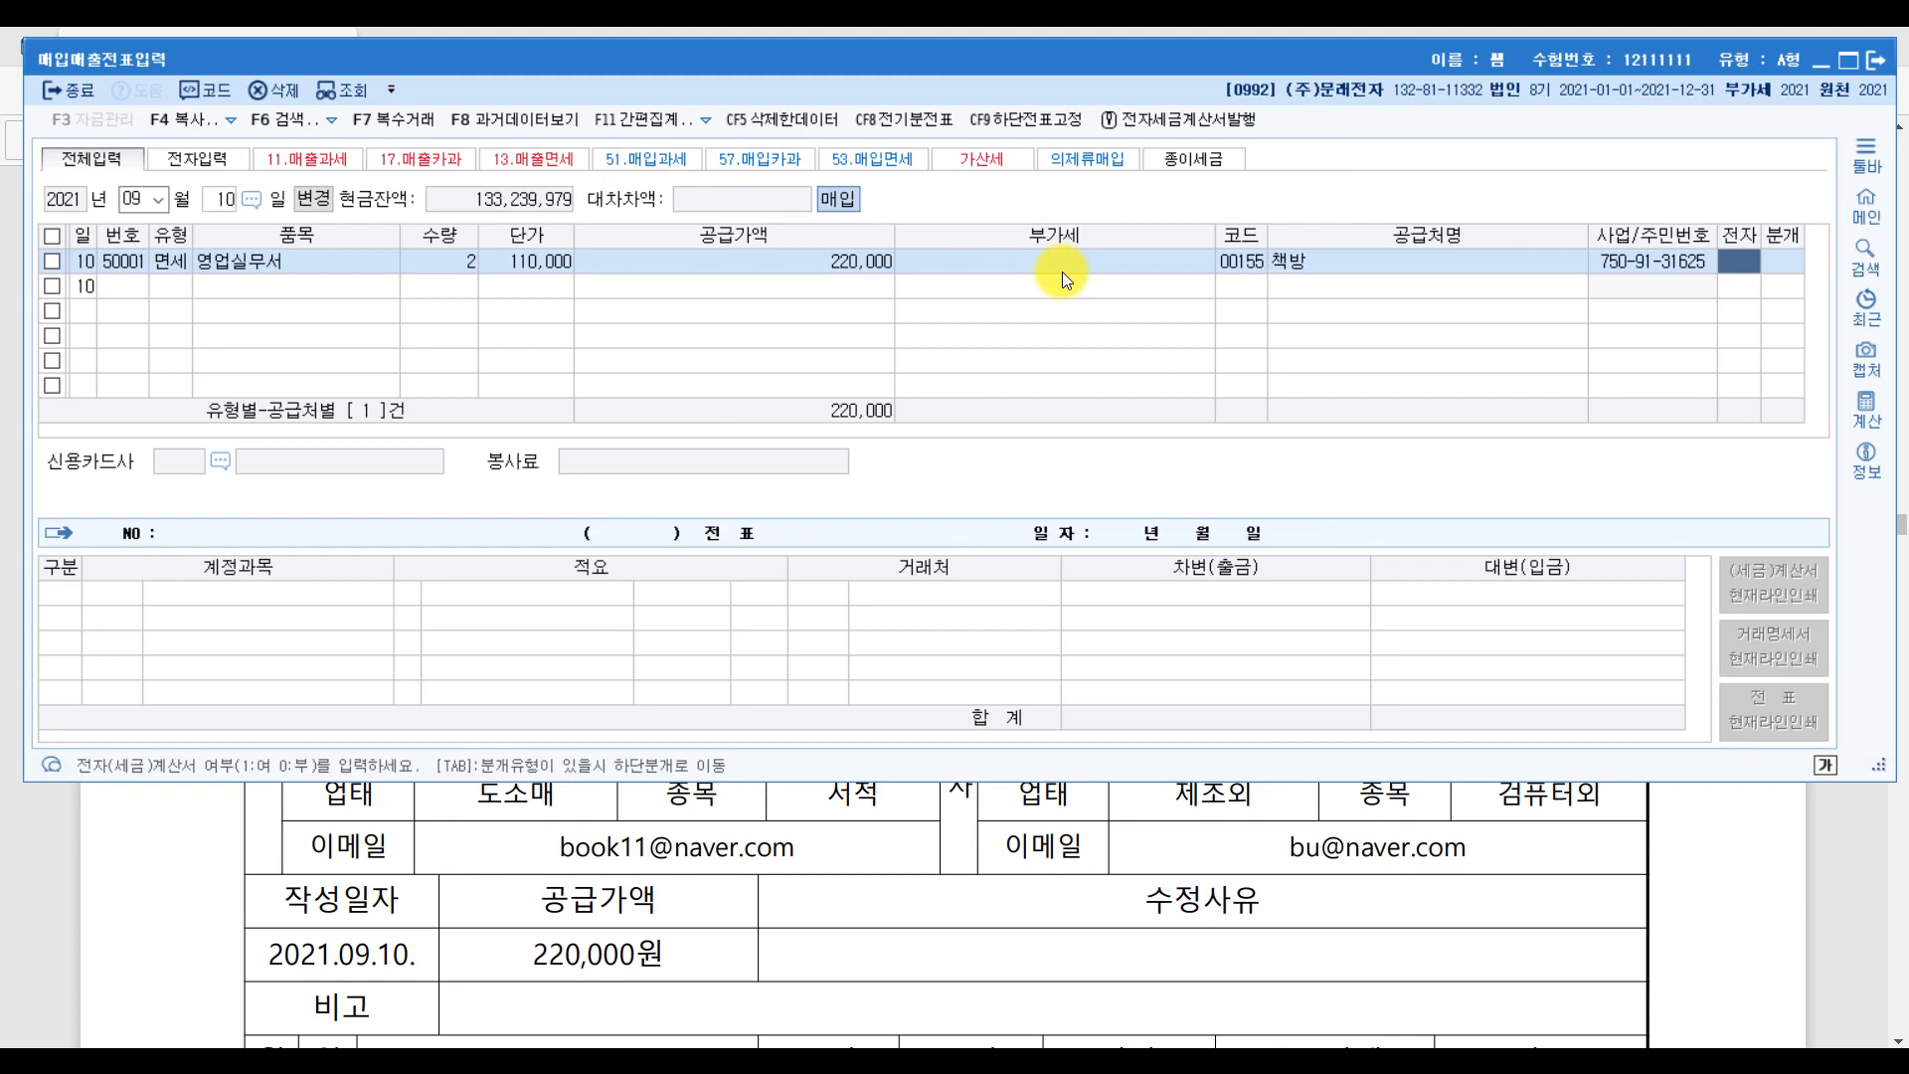
{"action": "type", "text": "1"}
{"action": "key", "text": "Return"}
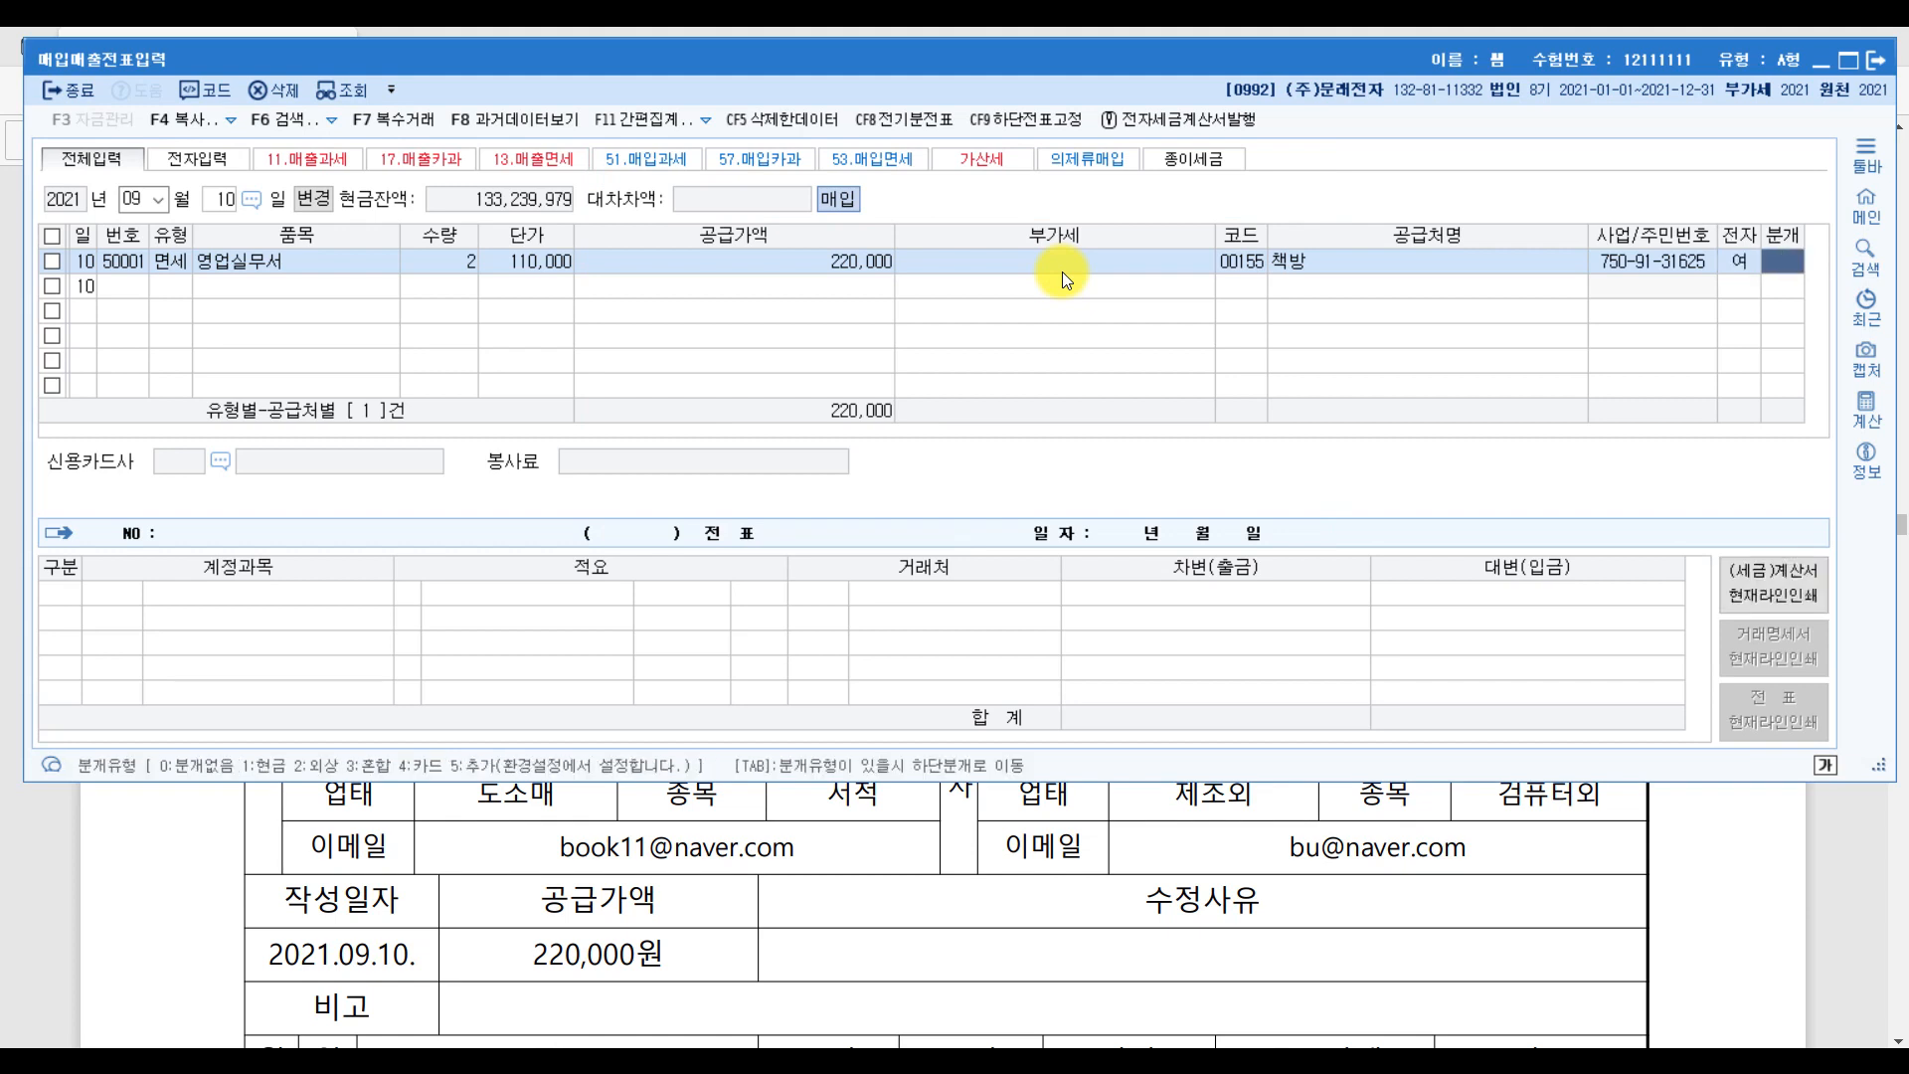
{"action": "type", "text": "3"}
{"action": "key", "text": "Return"}
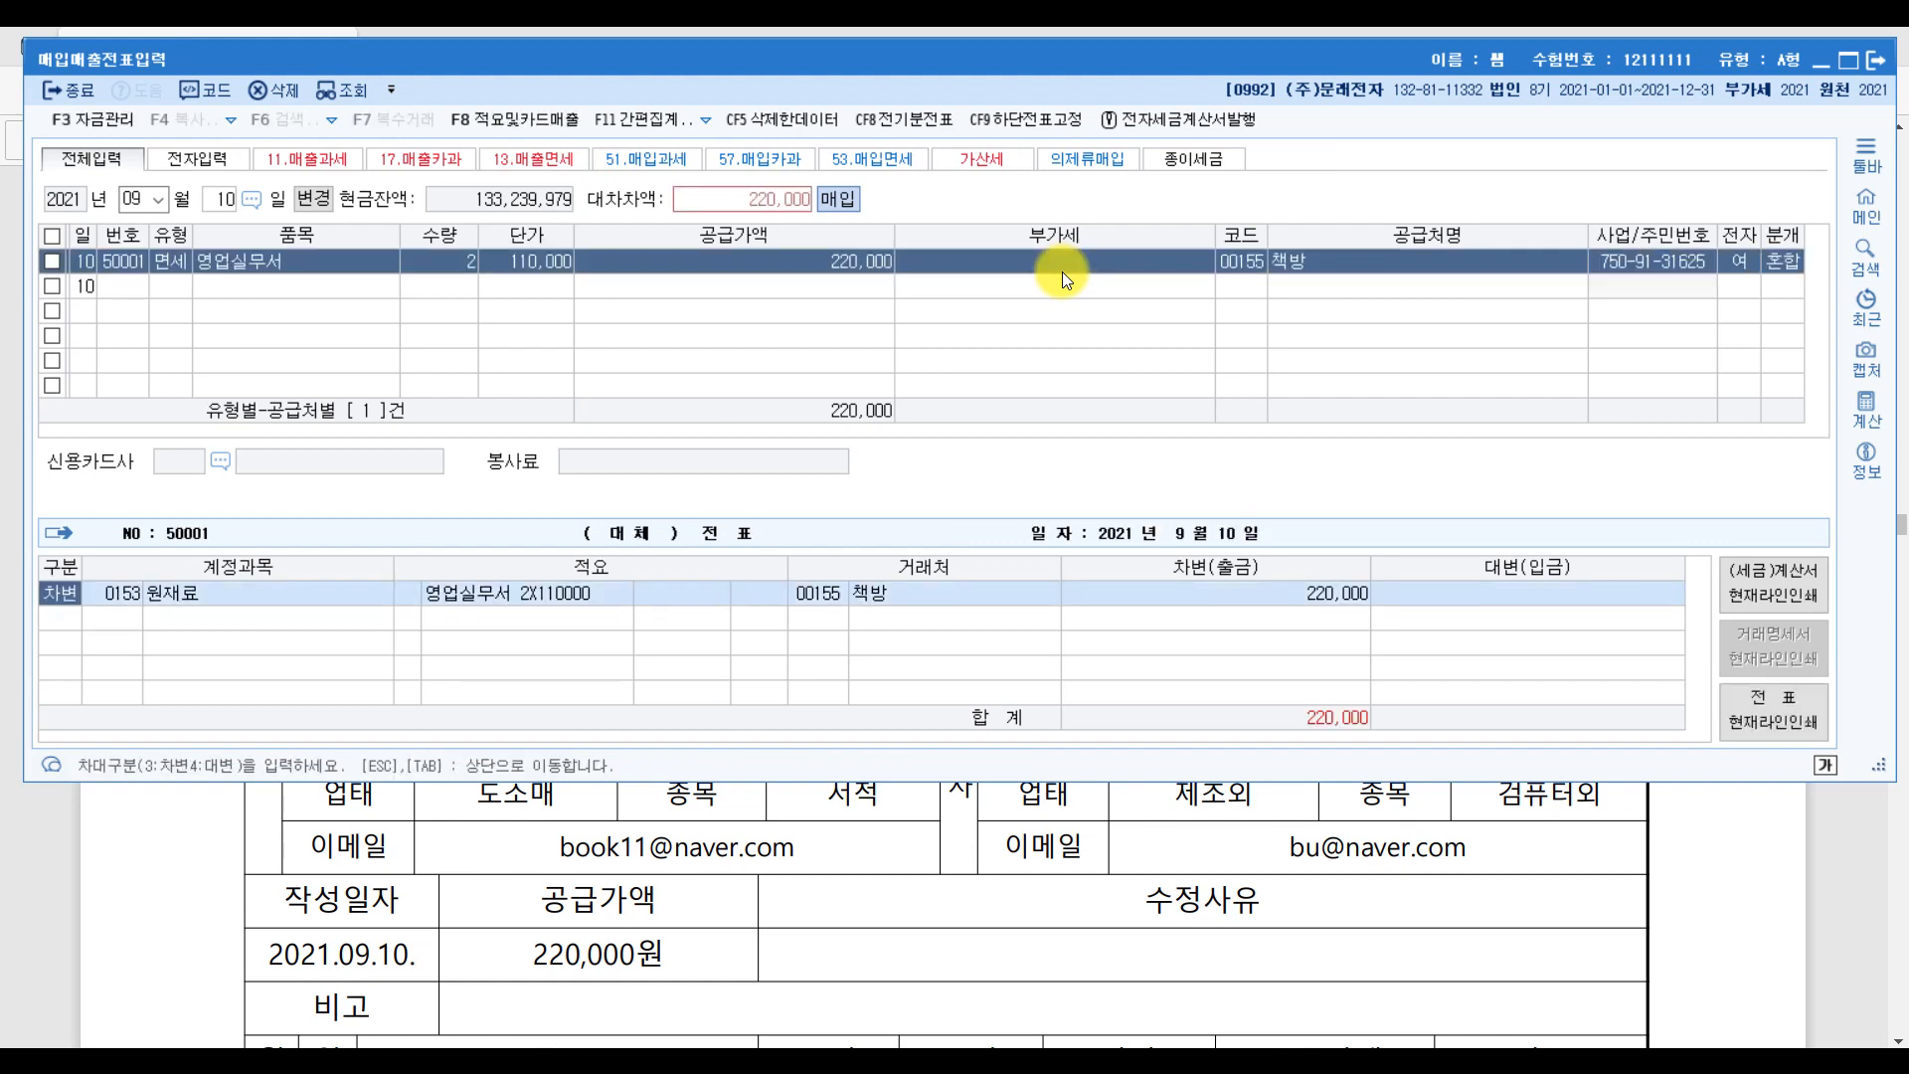
- Change the debit line's account to 0826 도서인쇄비 (판매관리비) by looking up 도서
{"action": "key", "text": "Return"}
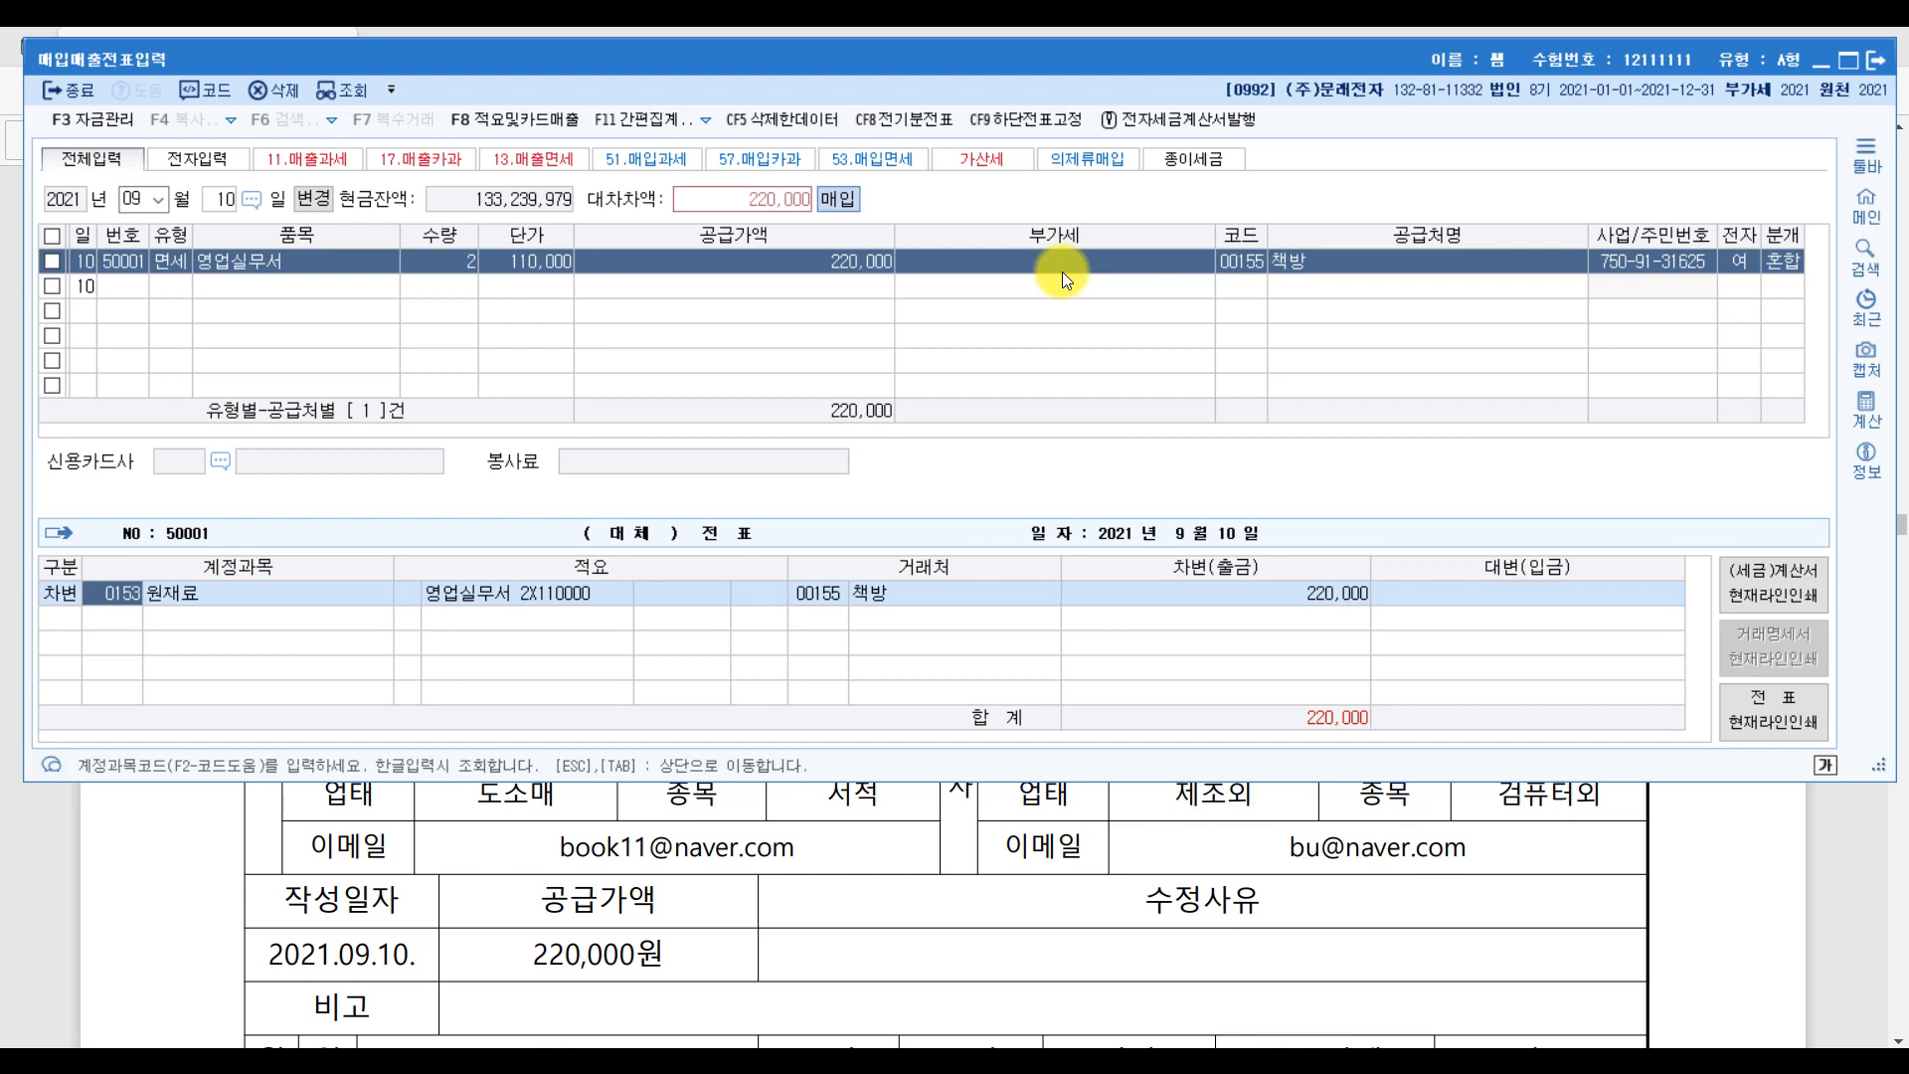
{"action": "type", "text": "도서"}
{"action": "key", "text": "Return"}
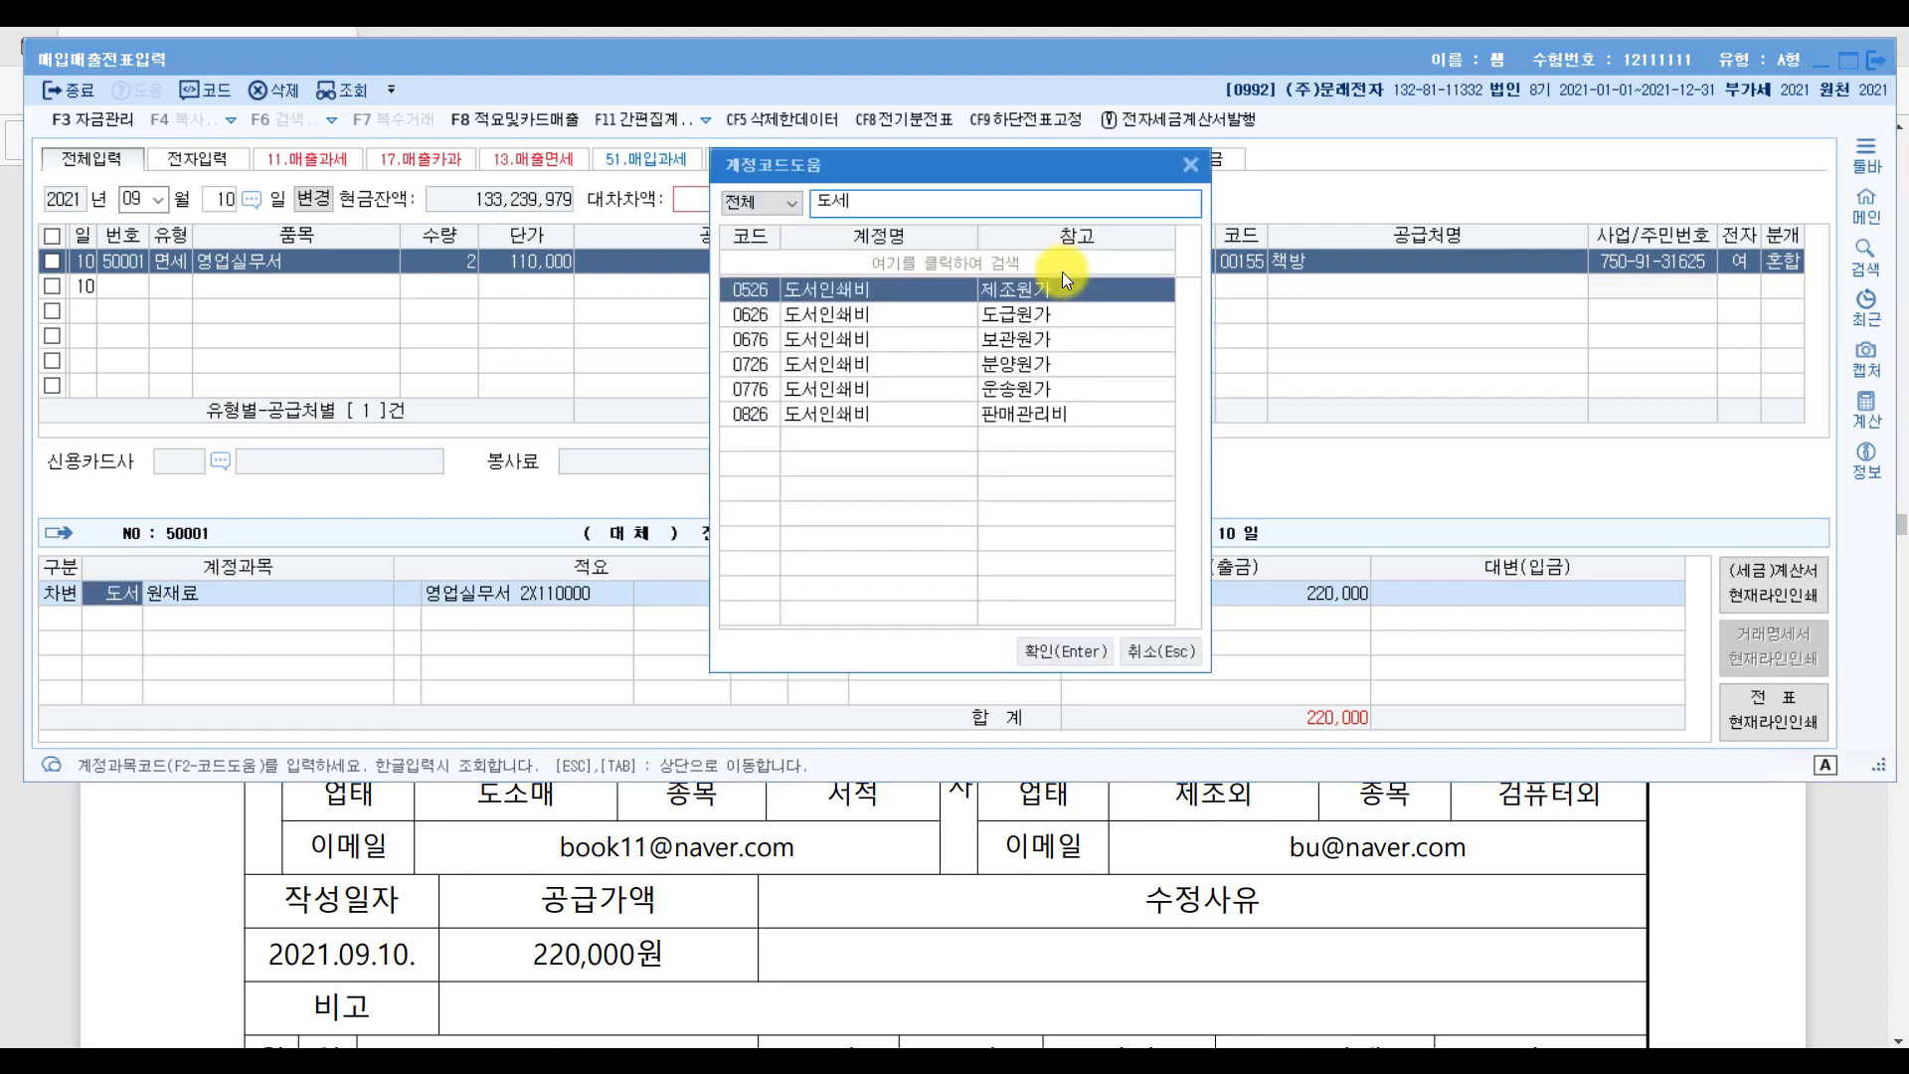
{"action": "key", "text": "Down"}
{"action": "key", "text": "Down"}
{"action": "key", "text": "Down"}
{"action": "key", "text": "Down"}
{"action": "key", "text": "Down"}
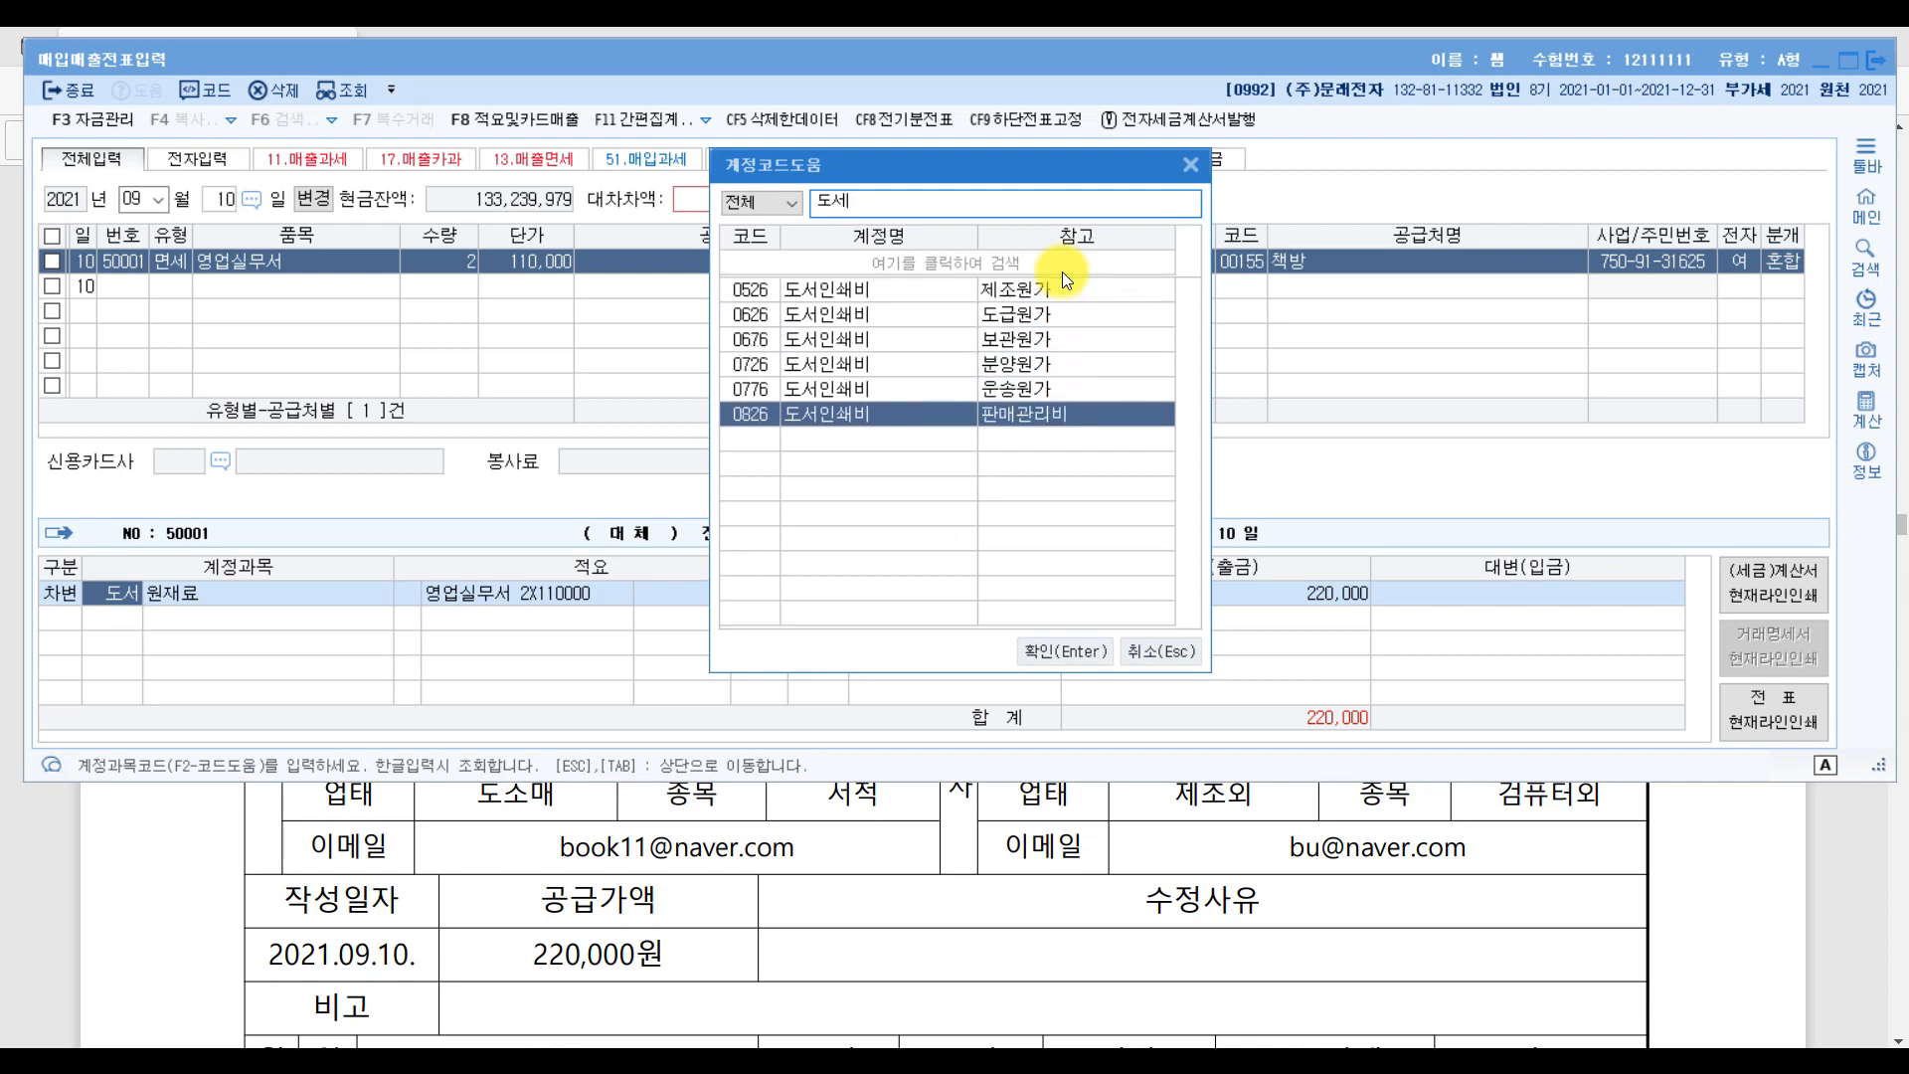
{"action": "key", "text": "Return"}
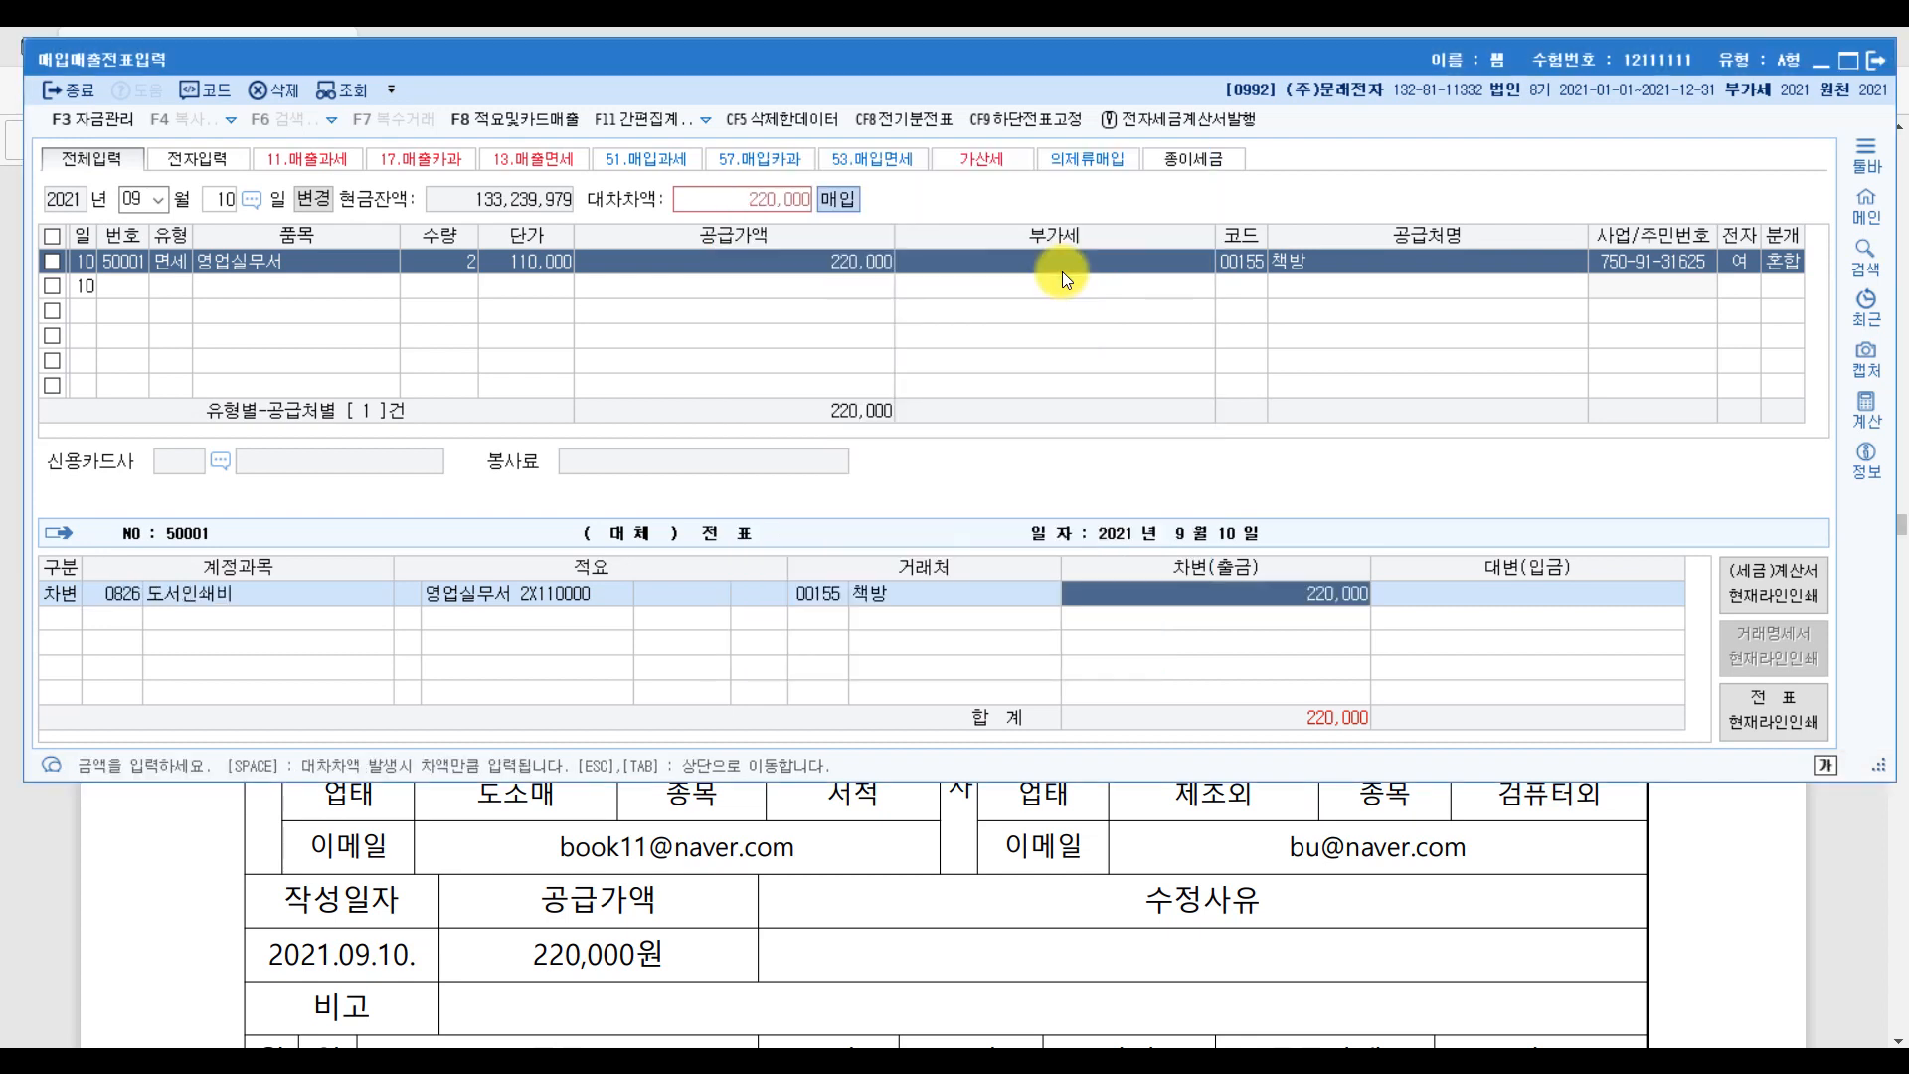
- Add a credit (대변) line to the September 10 voucher with account 보통예금 for 220,000
{"action": "key", "text": "Return"}
{"action": "type", "text": "4"}
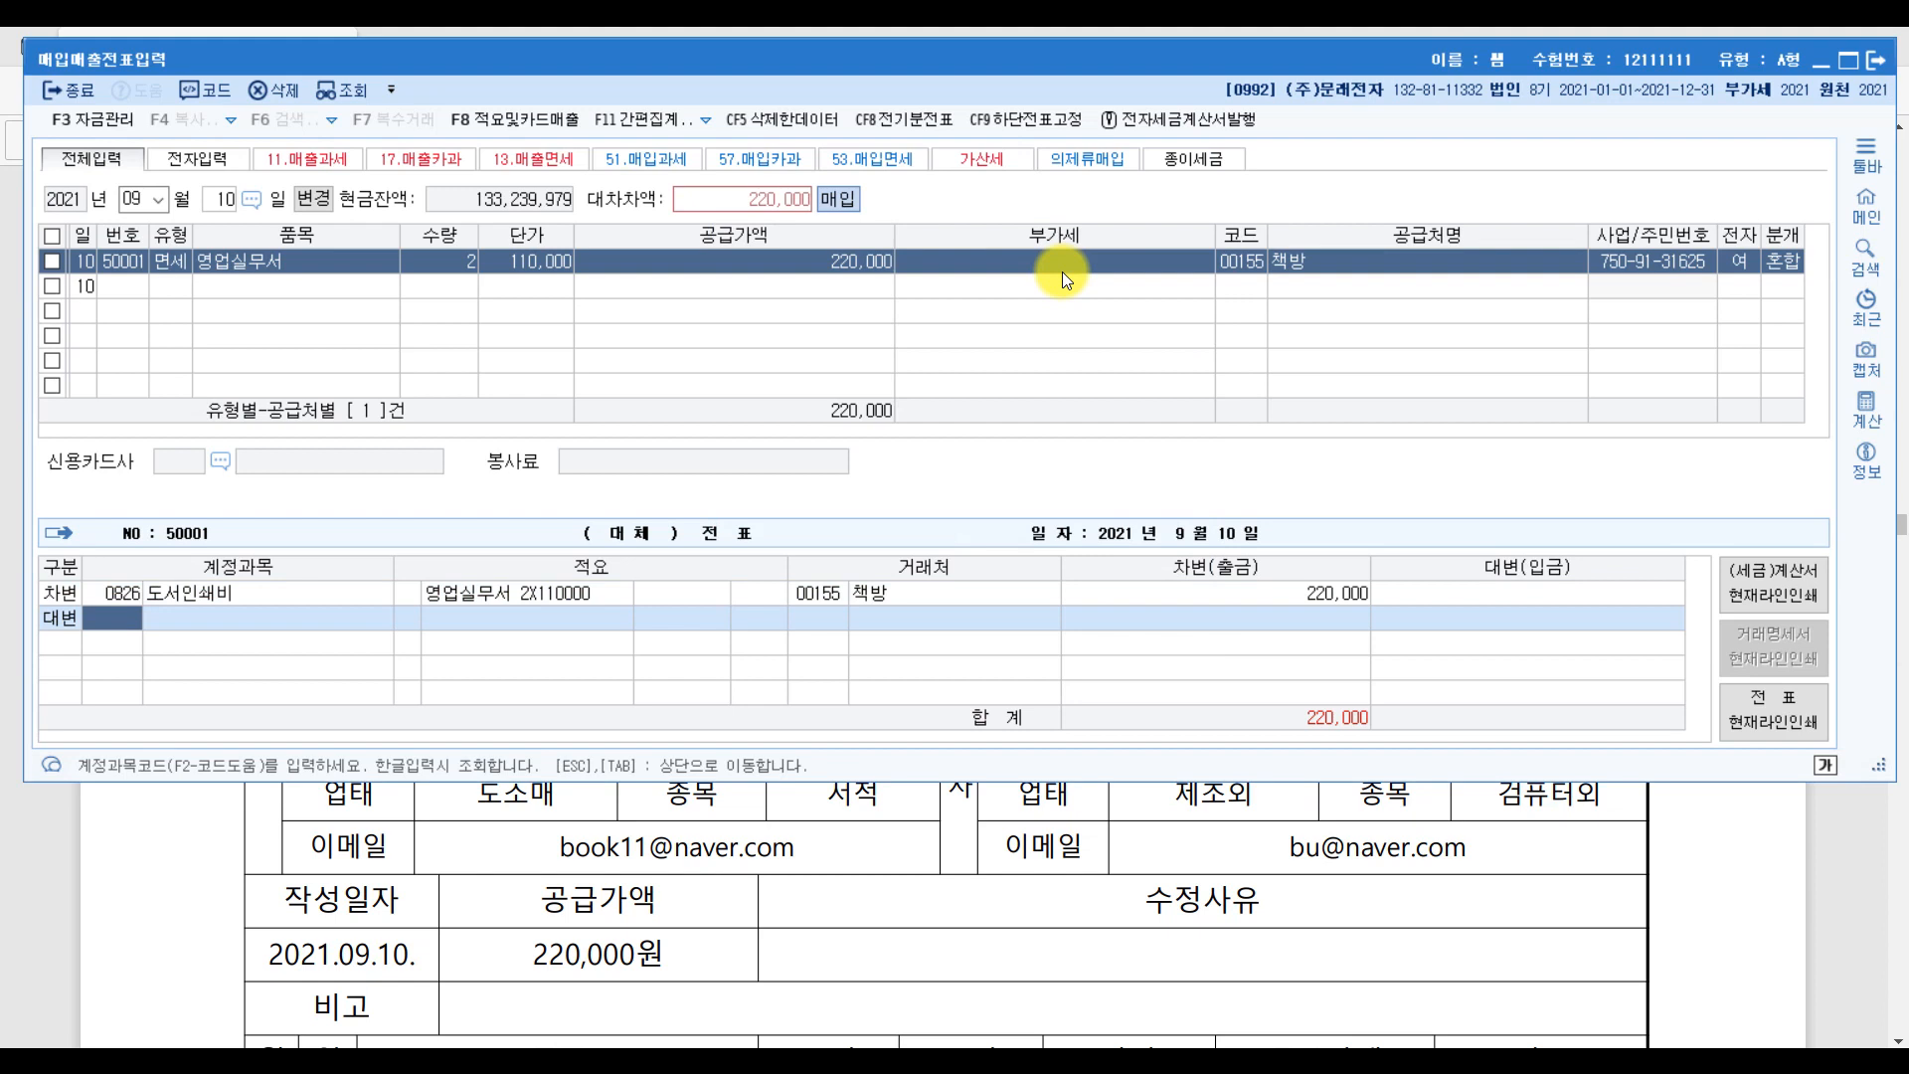
{"action": "type", "text": "보통"}
{"action": "key", "text": "Return"}
{"action": "key", "text": "Return"}
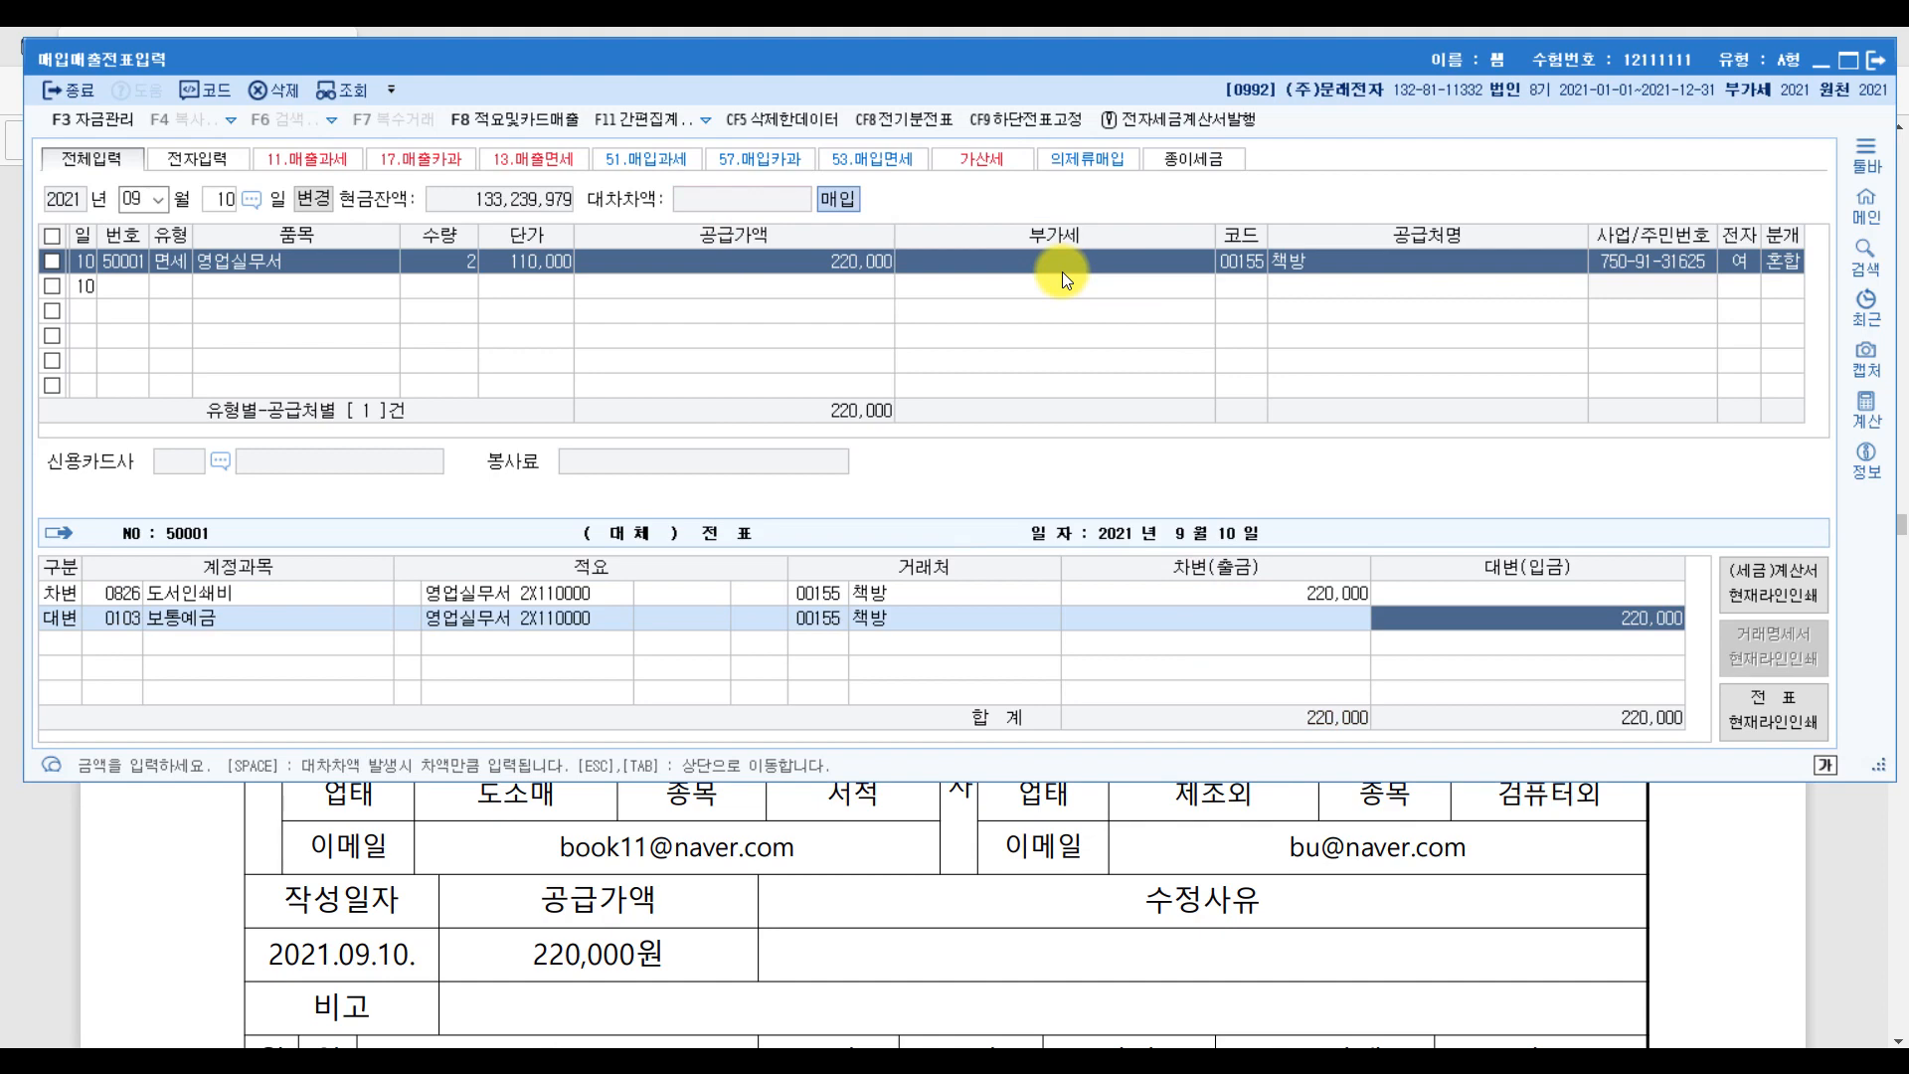
- In the exam PDF, annotate question [4]: underline 구매확인서를, write 영세 above it, circle 공급하고, and underline 영세율전자세금계산서를 and 외상으로
{"action": "left_click", "coordinate": [1839, 819]}
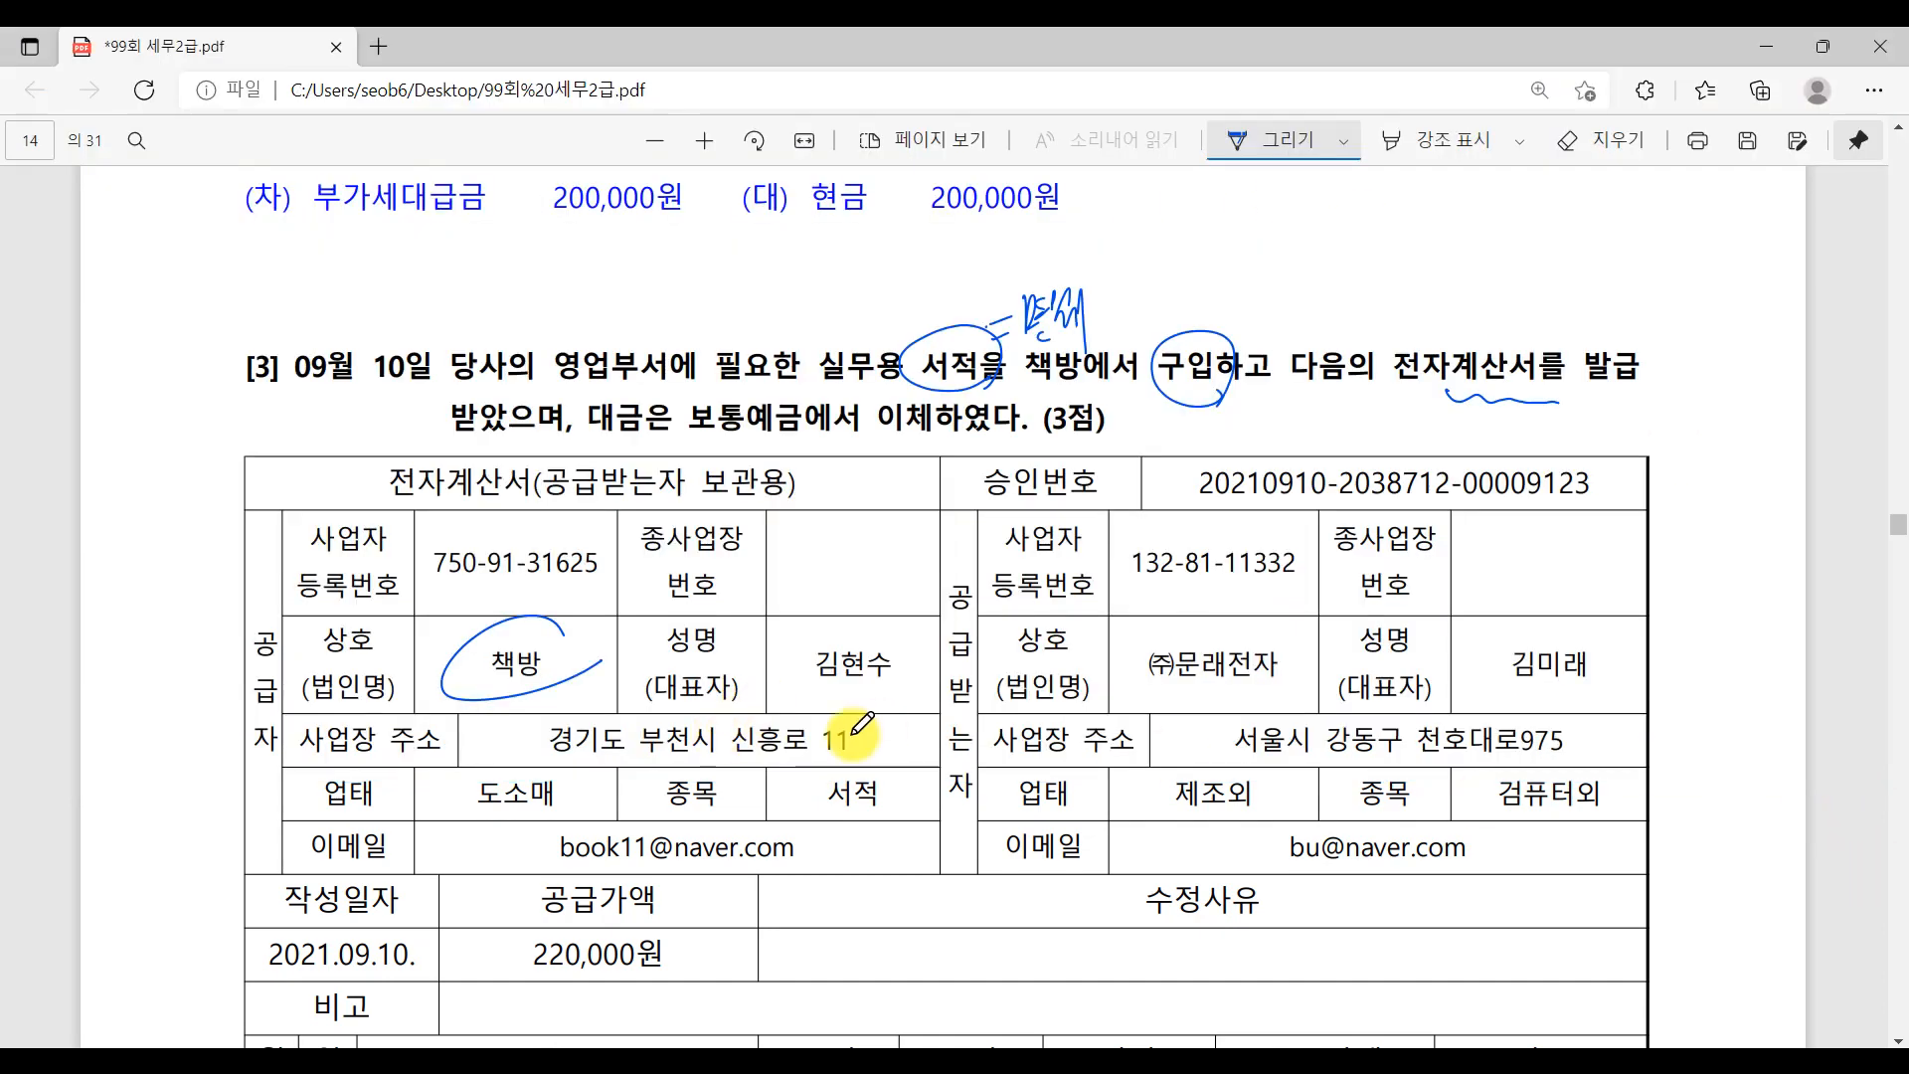
{"action": "scroll", "coordinate": [909, 735], "scroll_direction": "down", "scroll_amount": 9}
{"action": "scroll", "coordinate": [915, 753], "scroll_direction": "down", "scroll_amount": 10}
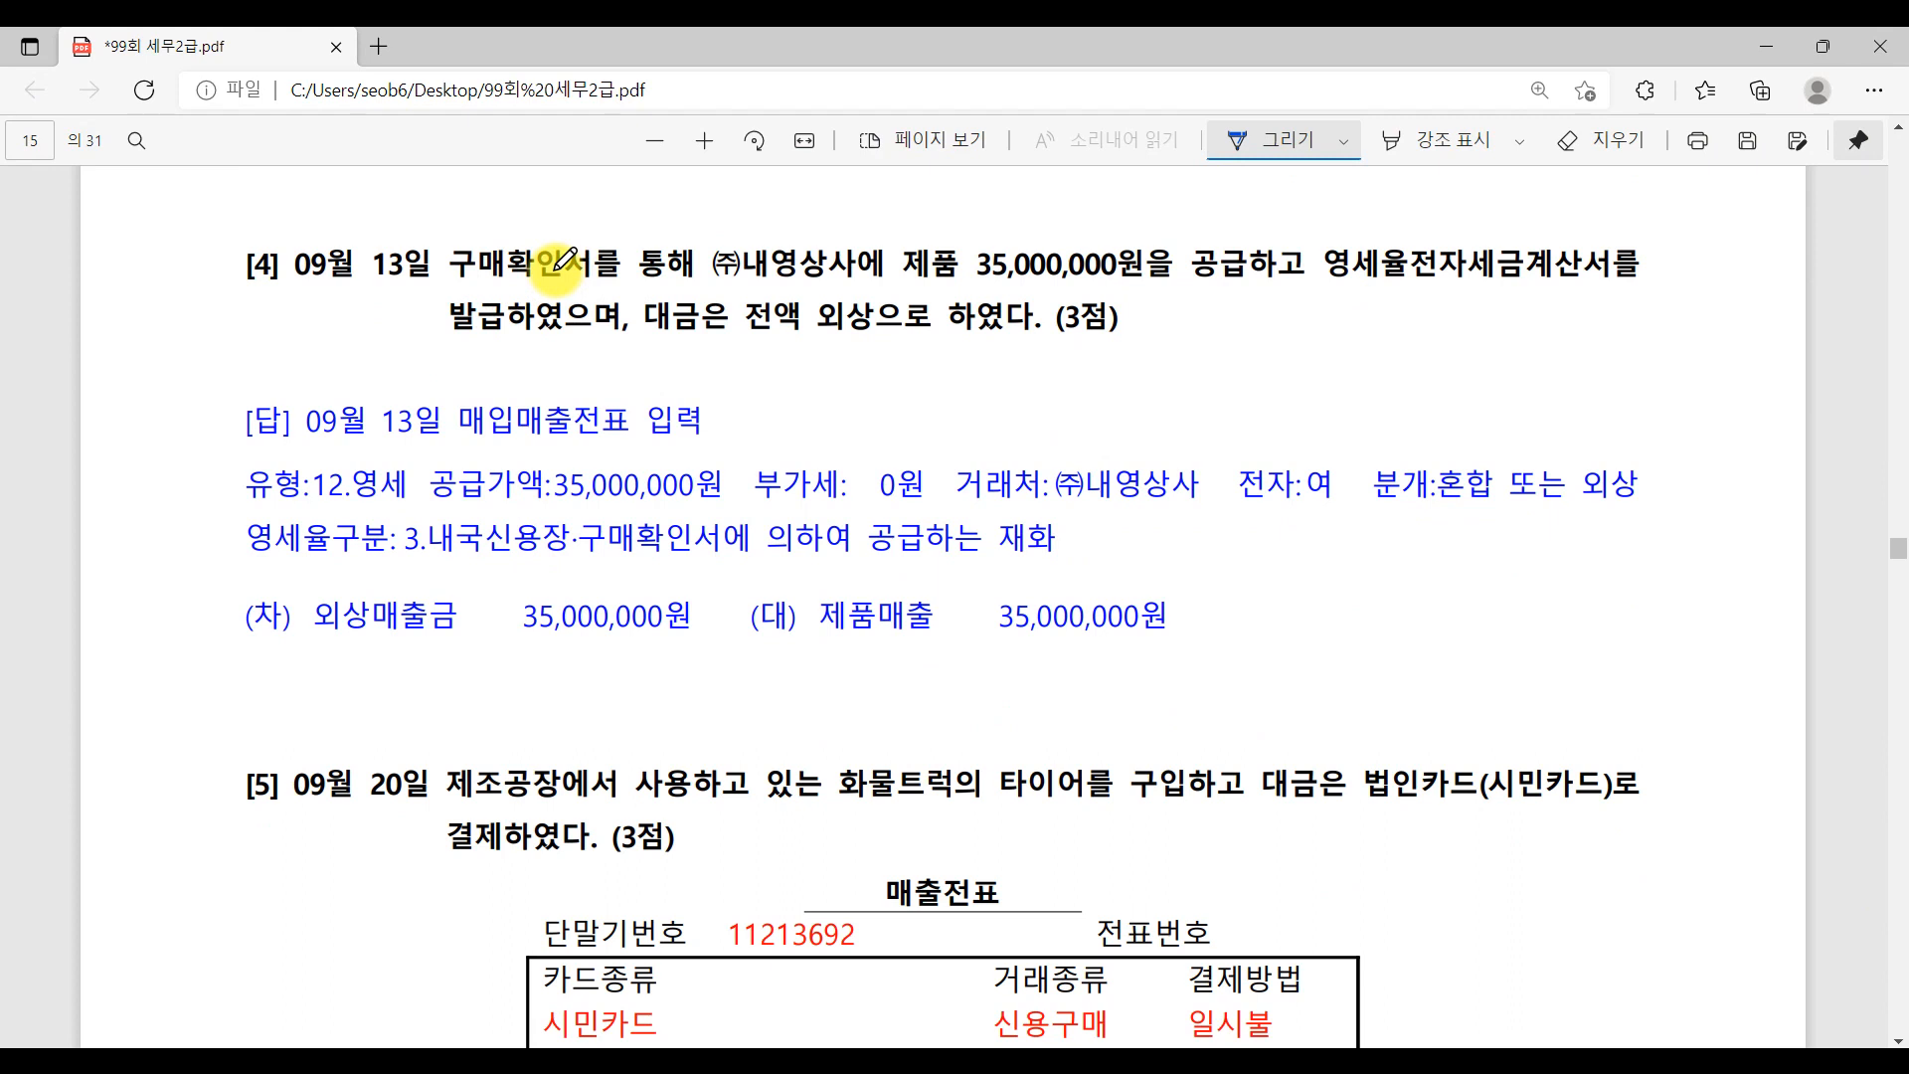
{"action": "left_click_drag", "start_coordinate": [447, 285], "coordinate": [624, 284]}
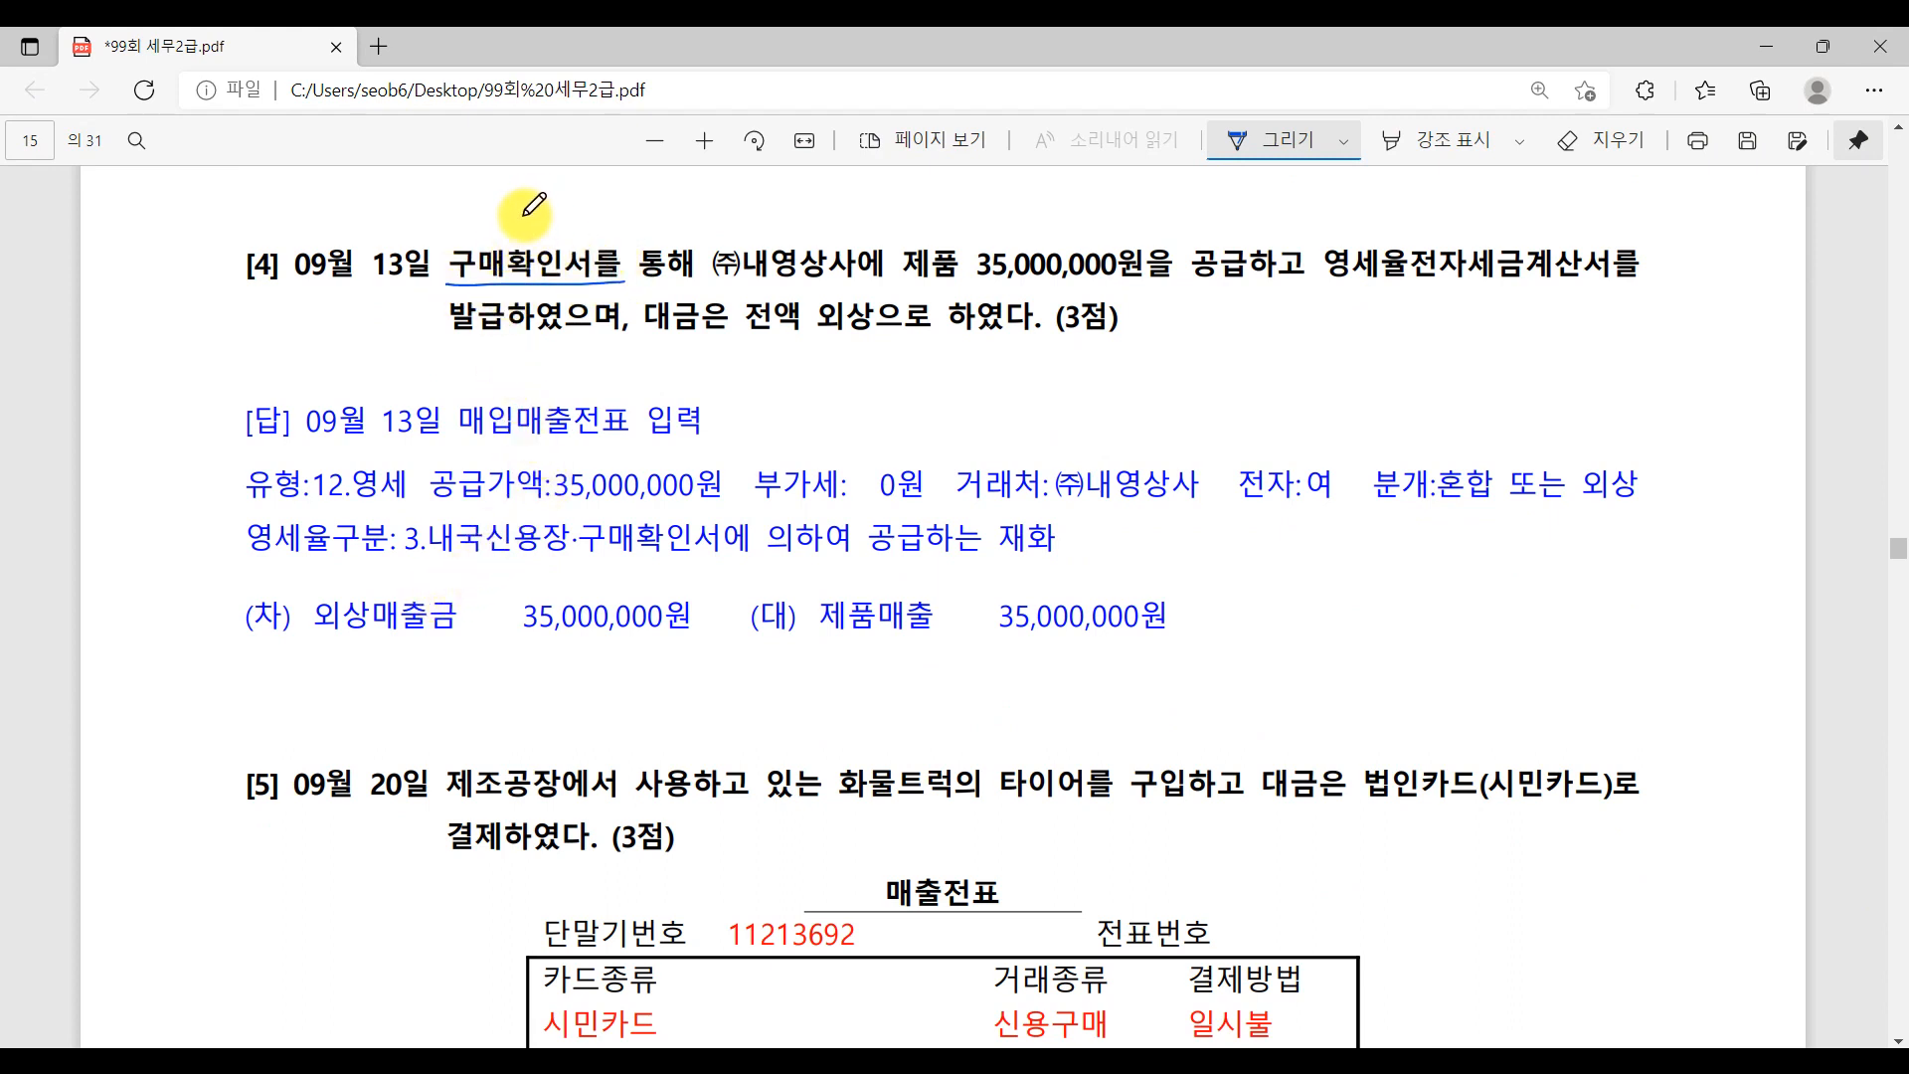
{"action": "mouse_move", "coordinate": [534, 206]}
{"action": "left_mouse_down"}
{"action": "mouse_move", "coordinate": [546, 222]}
{"action": "mouse_move", "coordinate": [605, 180]}
{"action": "mouse_move", "coordinate": [600, 246]}
{"action": "left_mouse_up"}
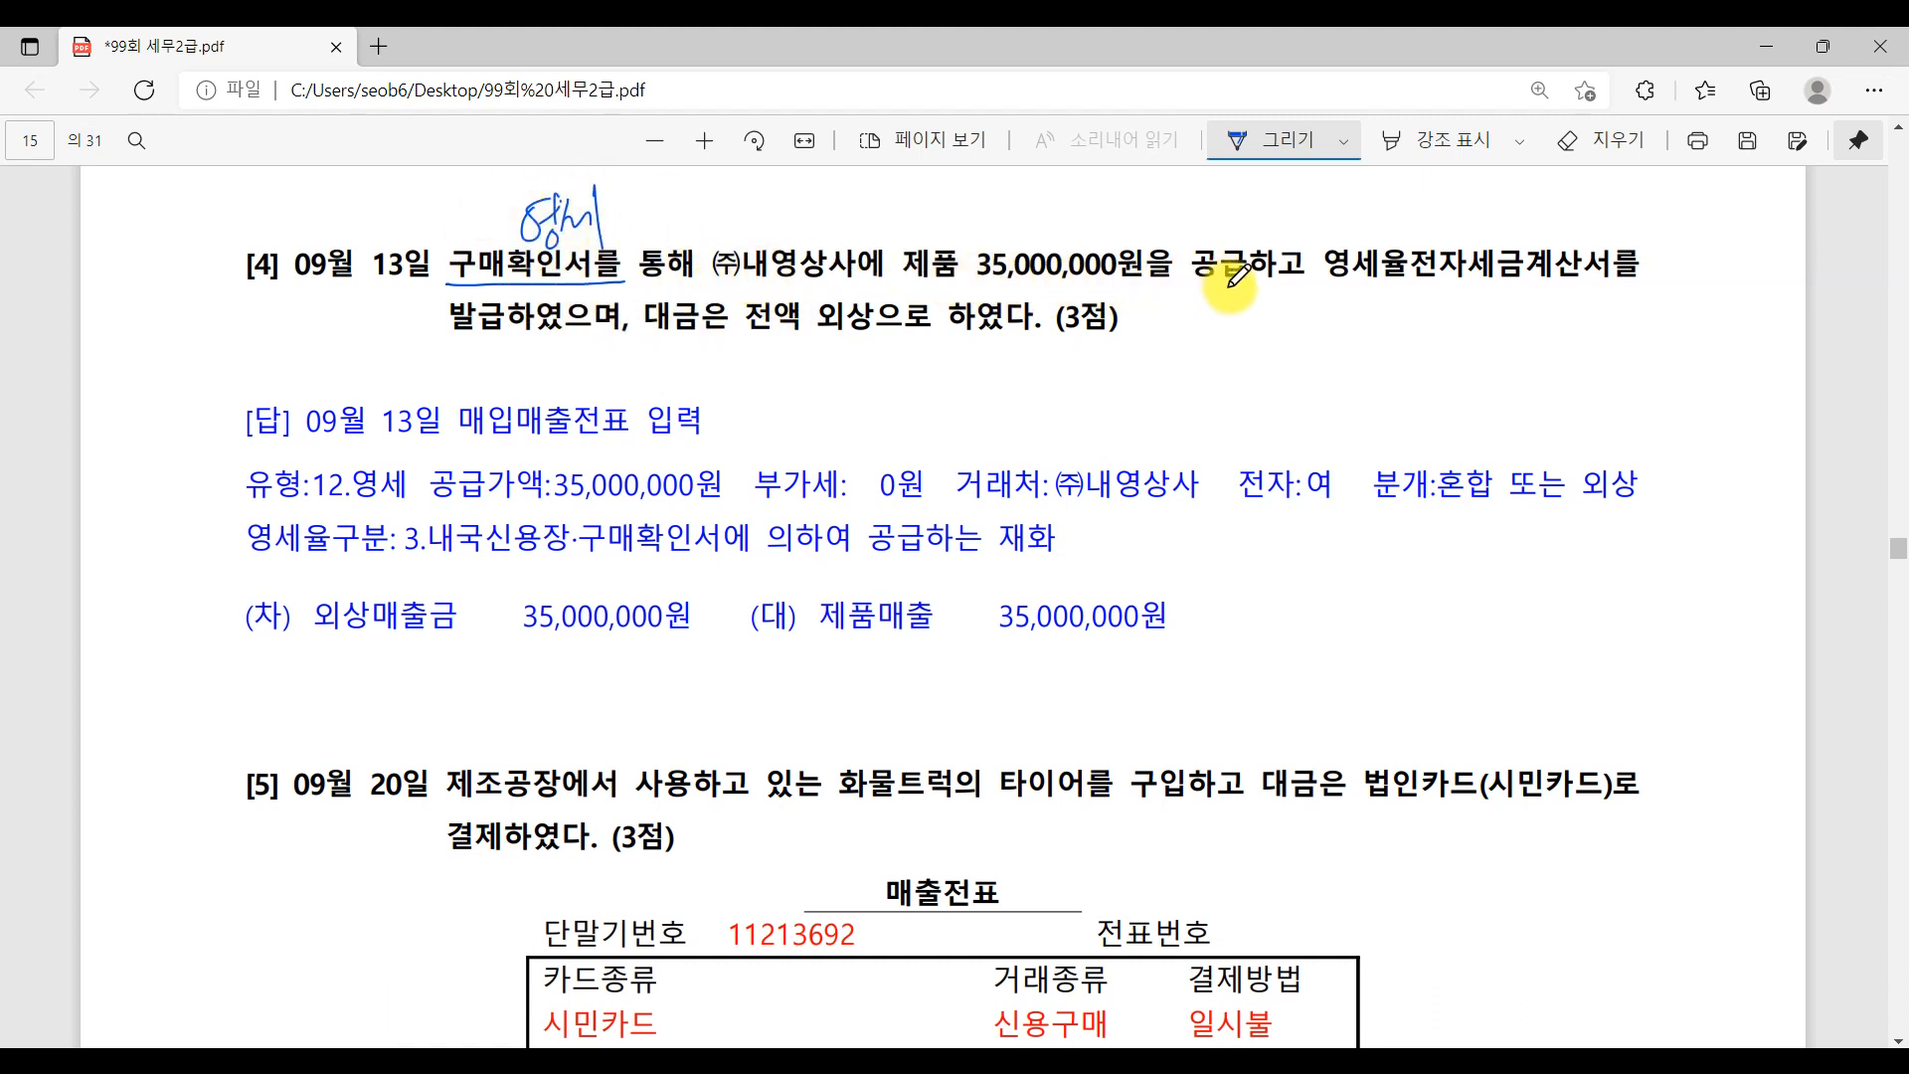
{"action": "left_click_drag", "start_coordinate": [1257, 288], "coordinate": [1658, 296]}
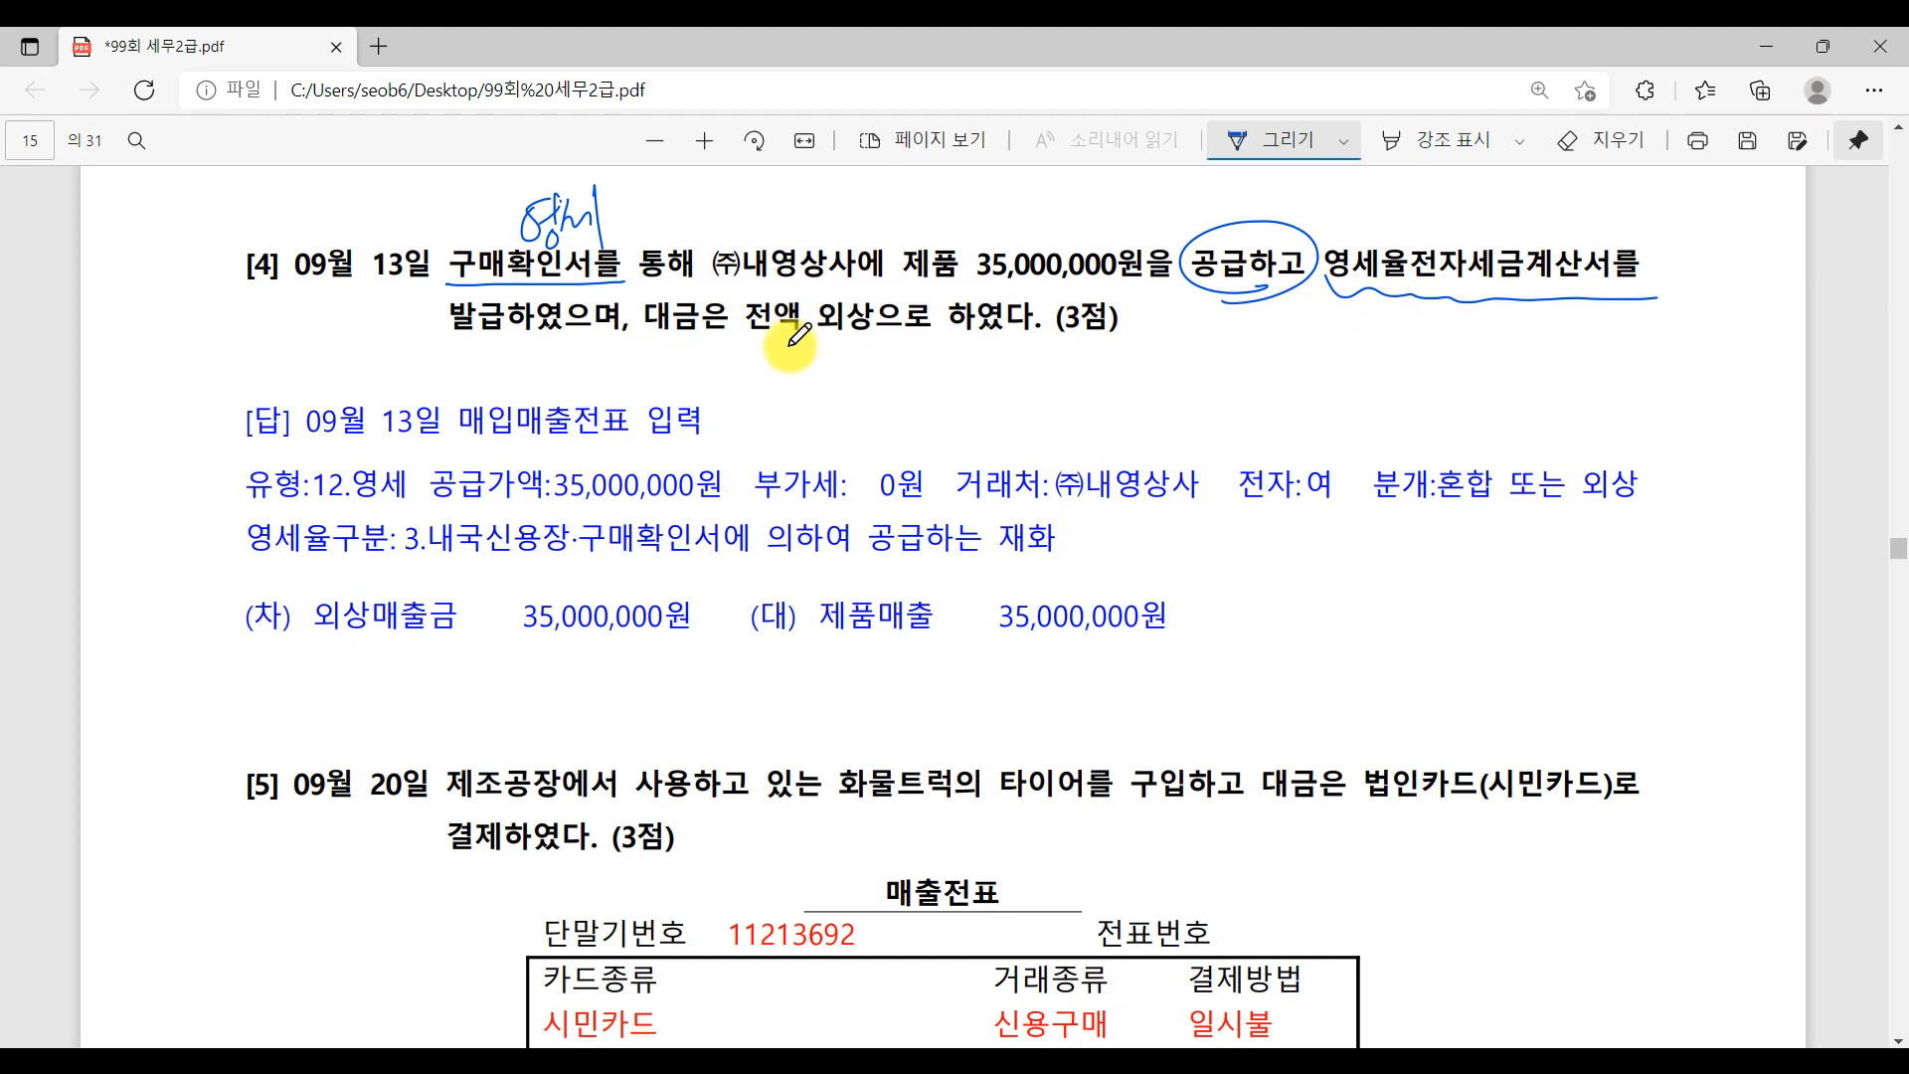
{"action": "left_click_drag", "start_coordinate": [790, 345], "coordinate": [872, 342]}
- Back in 매입매출전표입력, start a September 13 entry of type 12.영세 with item 제품 and a supply value of 35,000,000
{"action": "left_click", "coordinate": [841, 1056]}
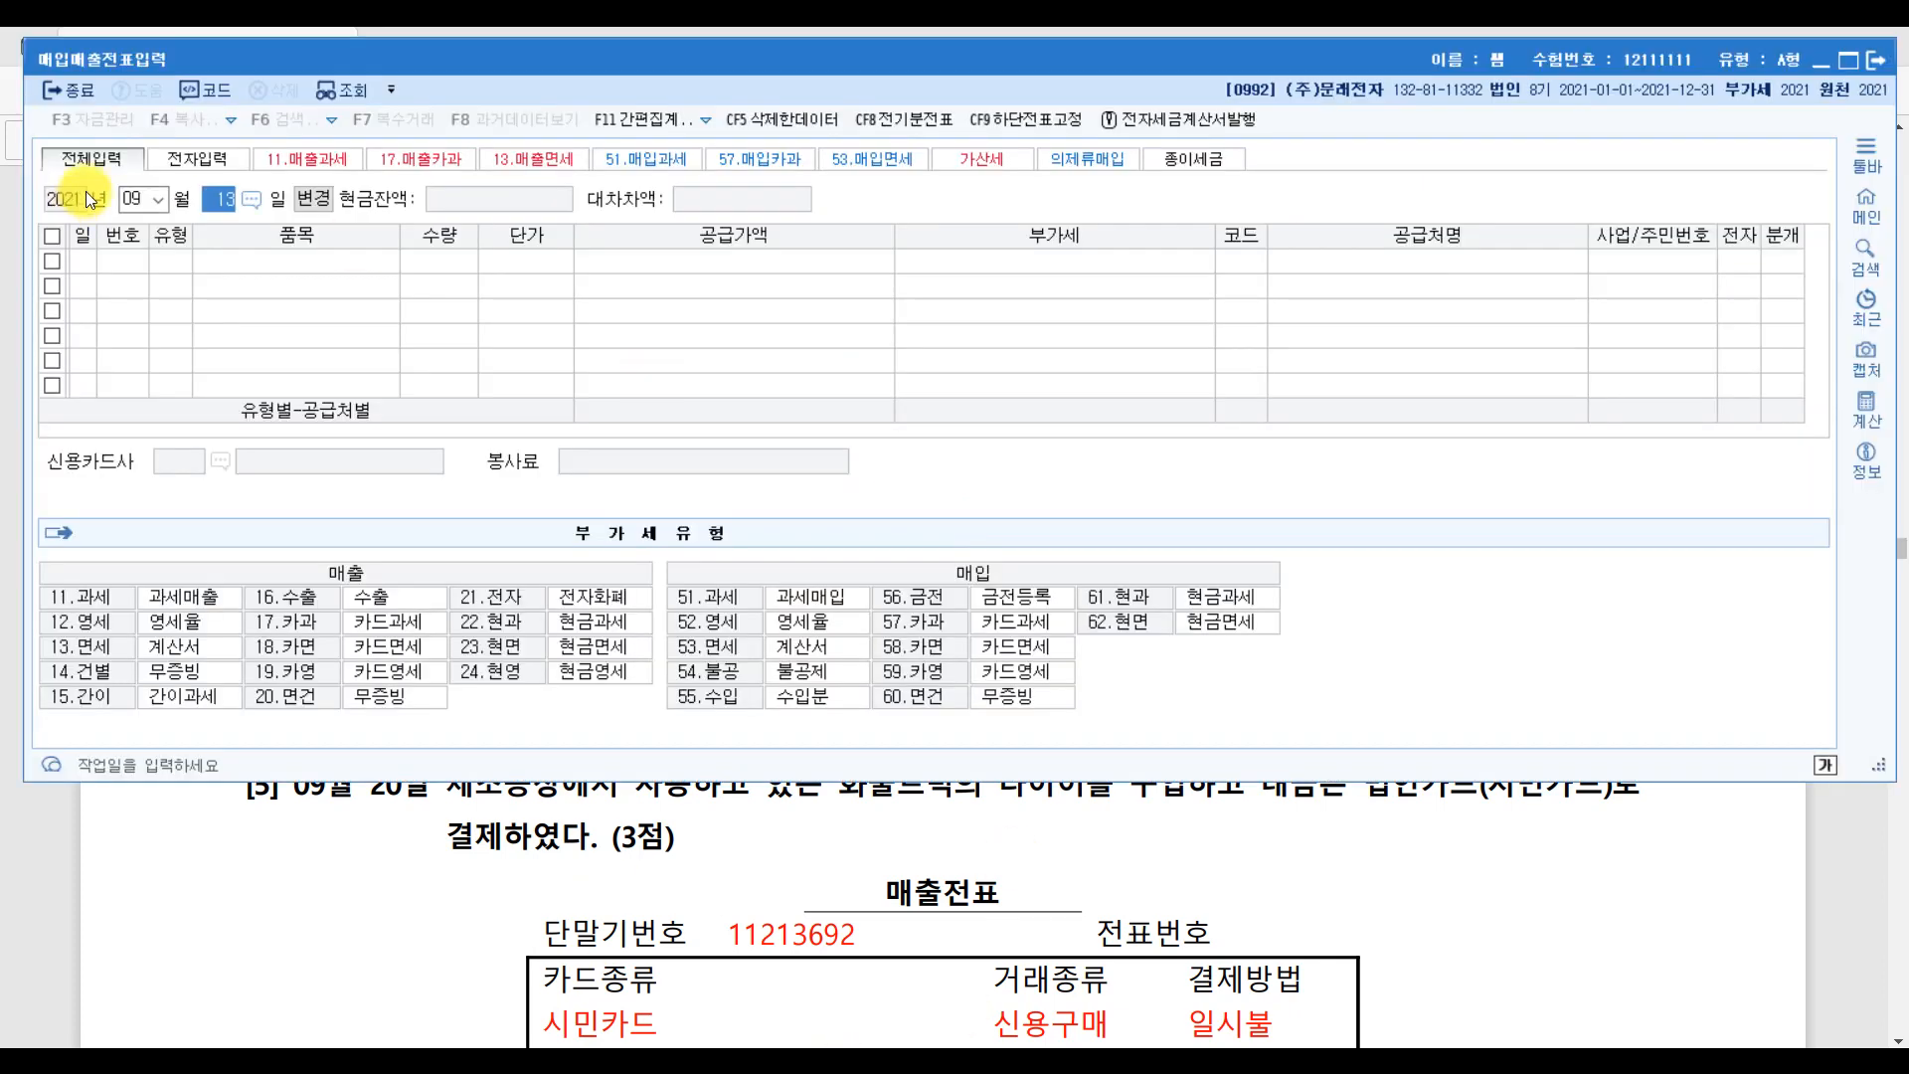
{"action": "key", "text": "Return"}
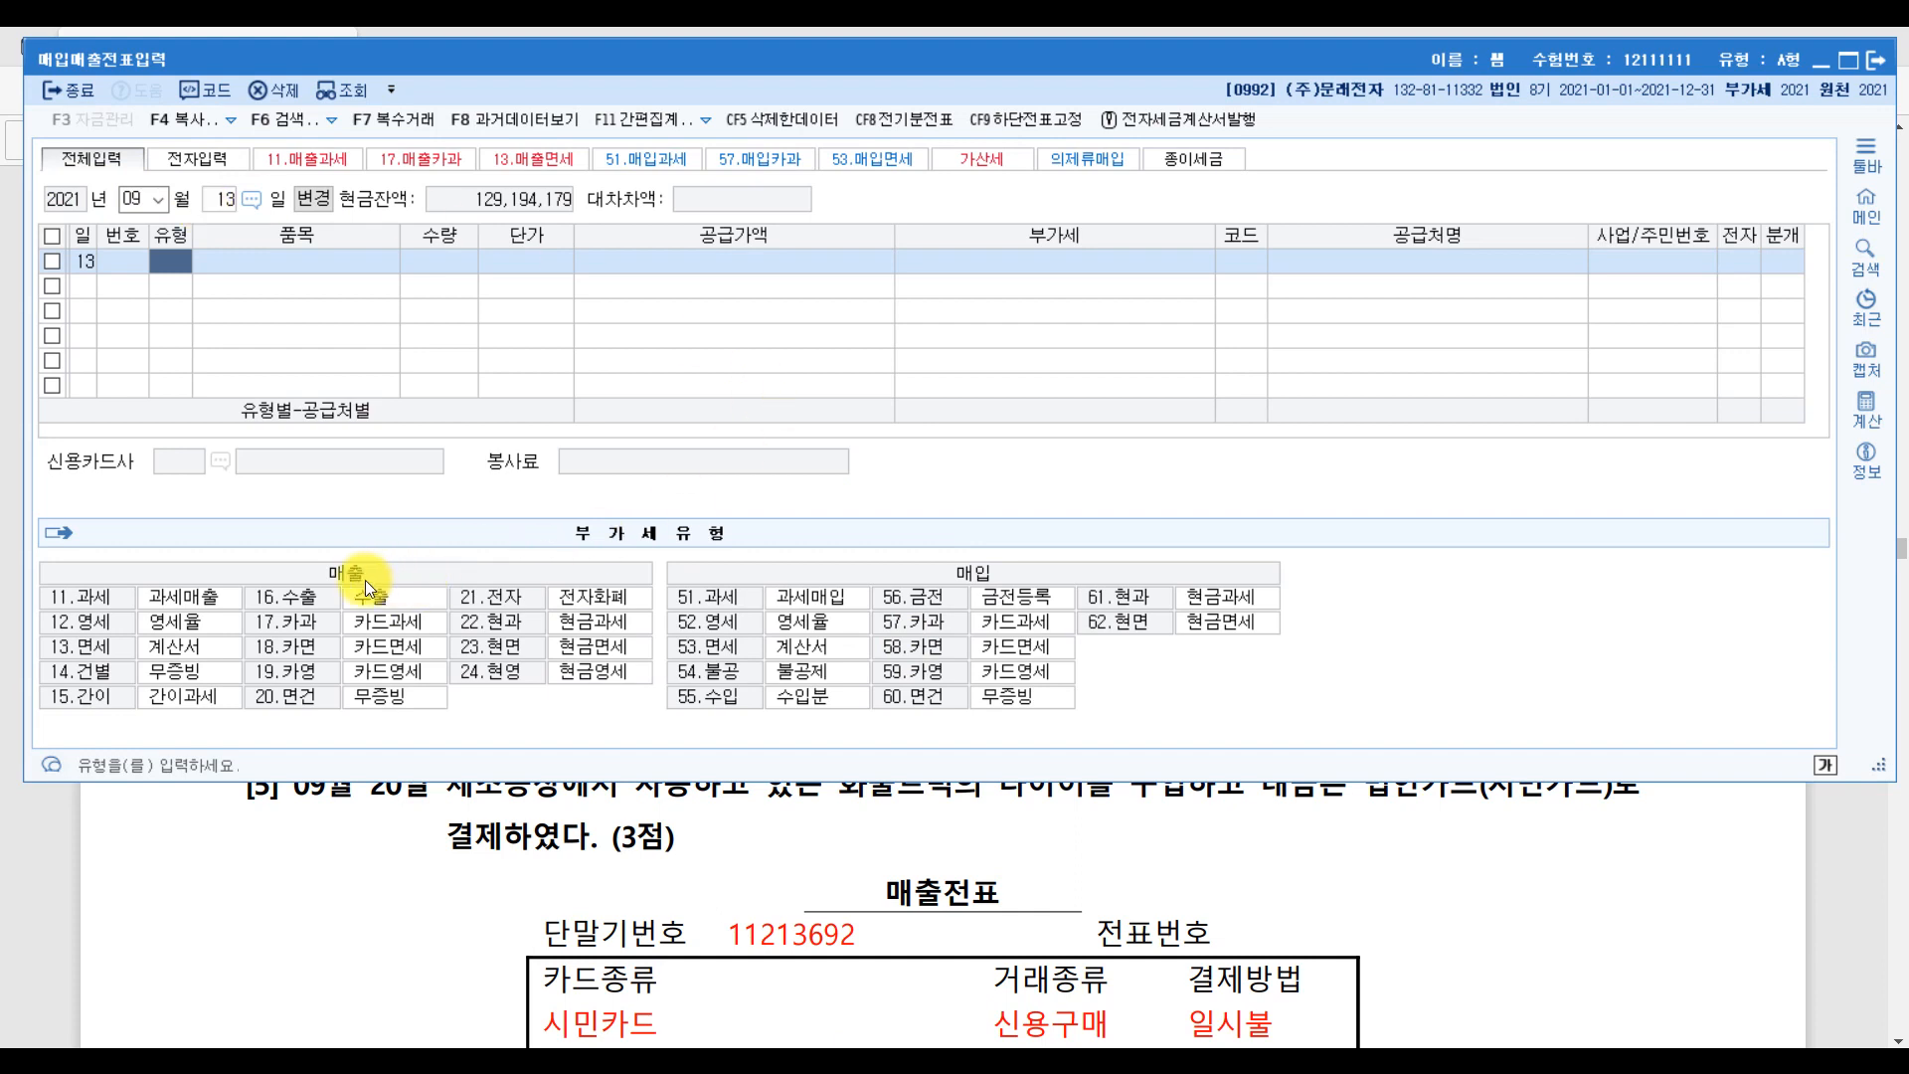
{"action": "left_click", "coordinate": [64, 622]}
{"action": "type", "text": "제품"}
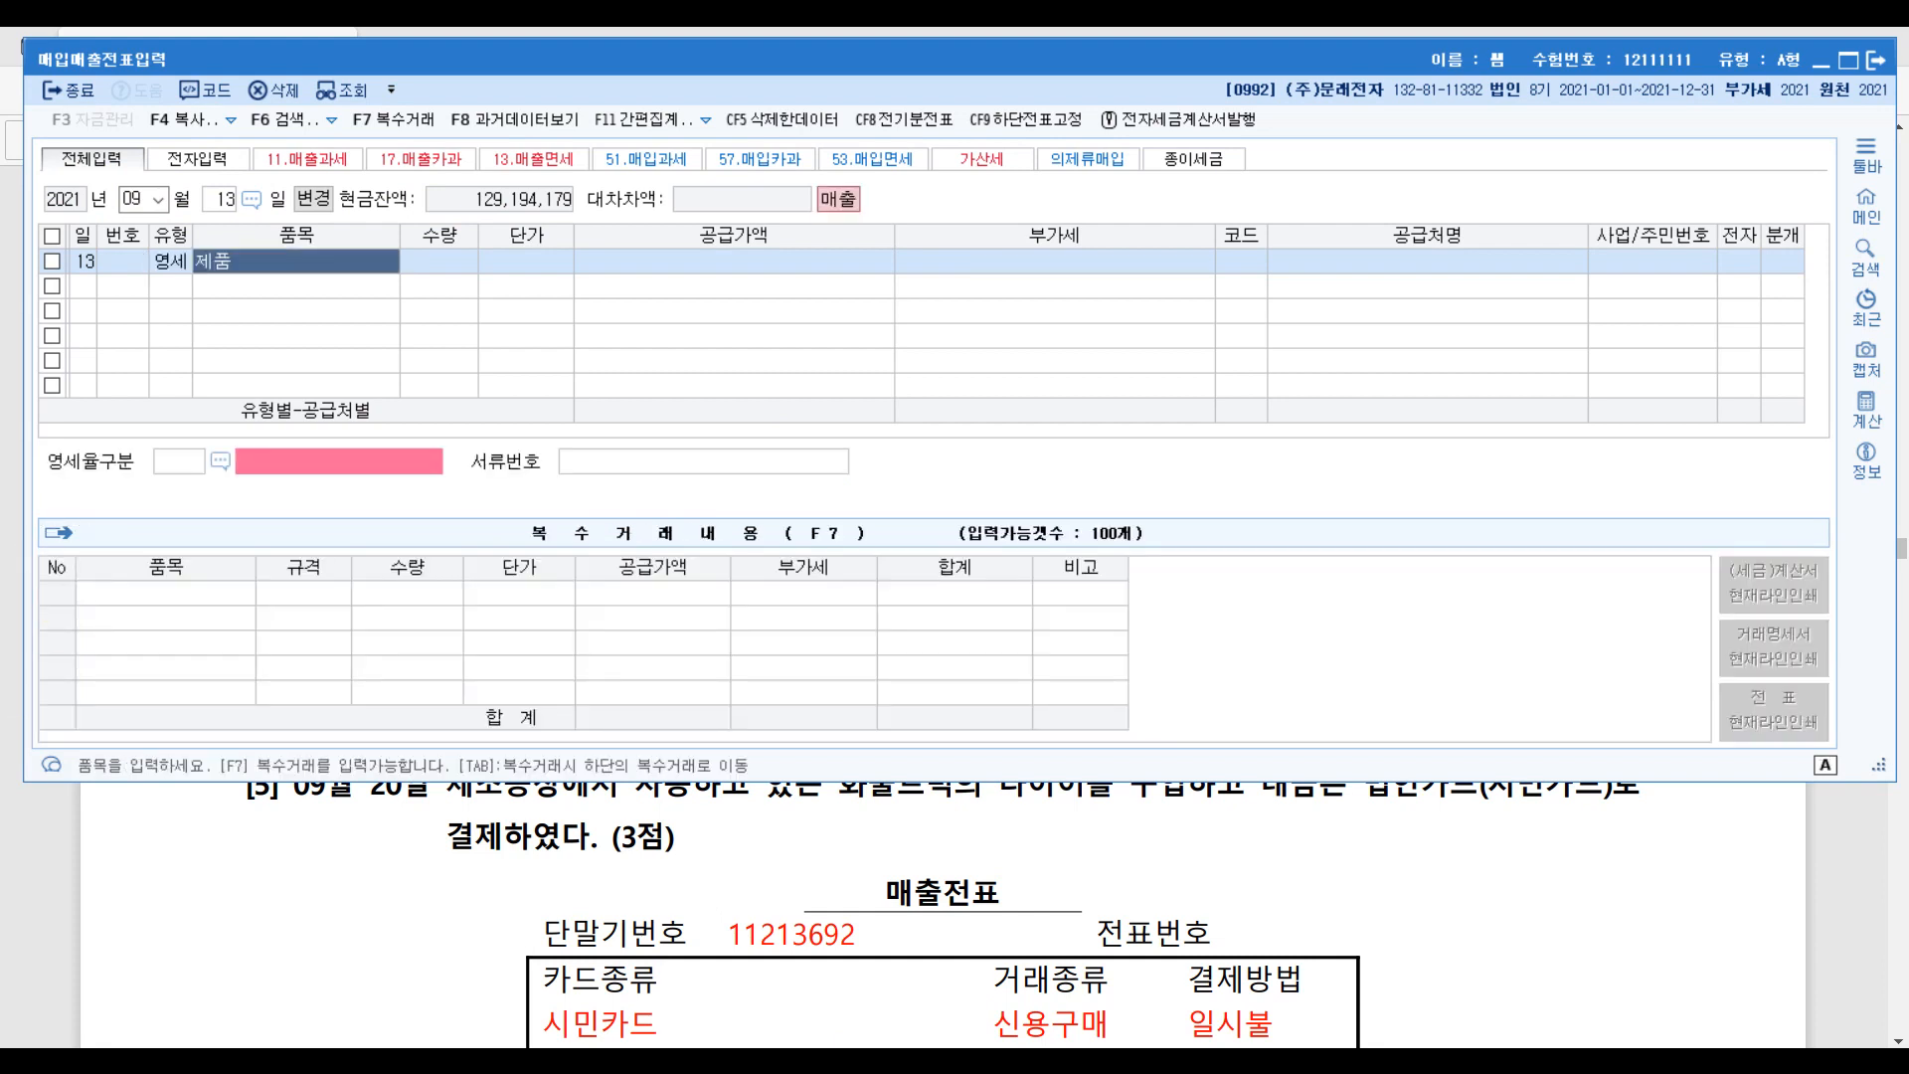
{"action": "key", "text": "Return"}
{"action": "key", "text": "Return"}
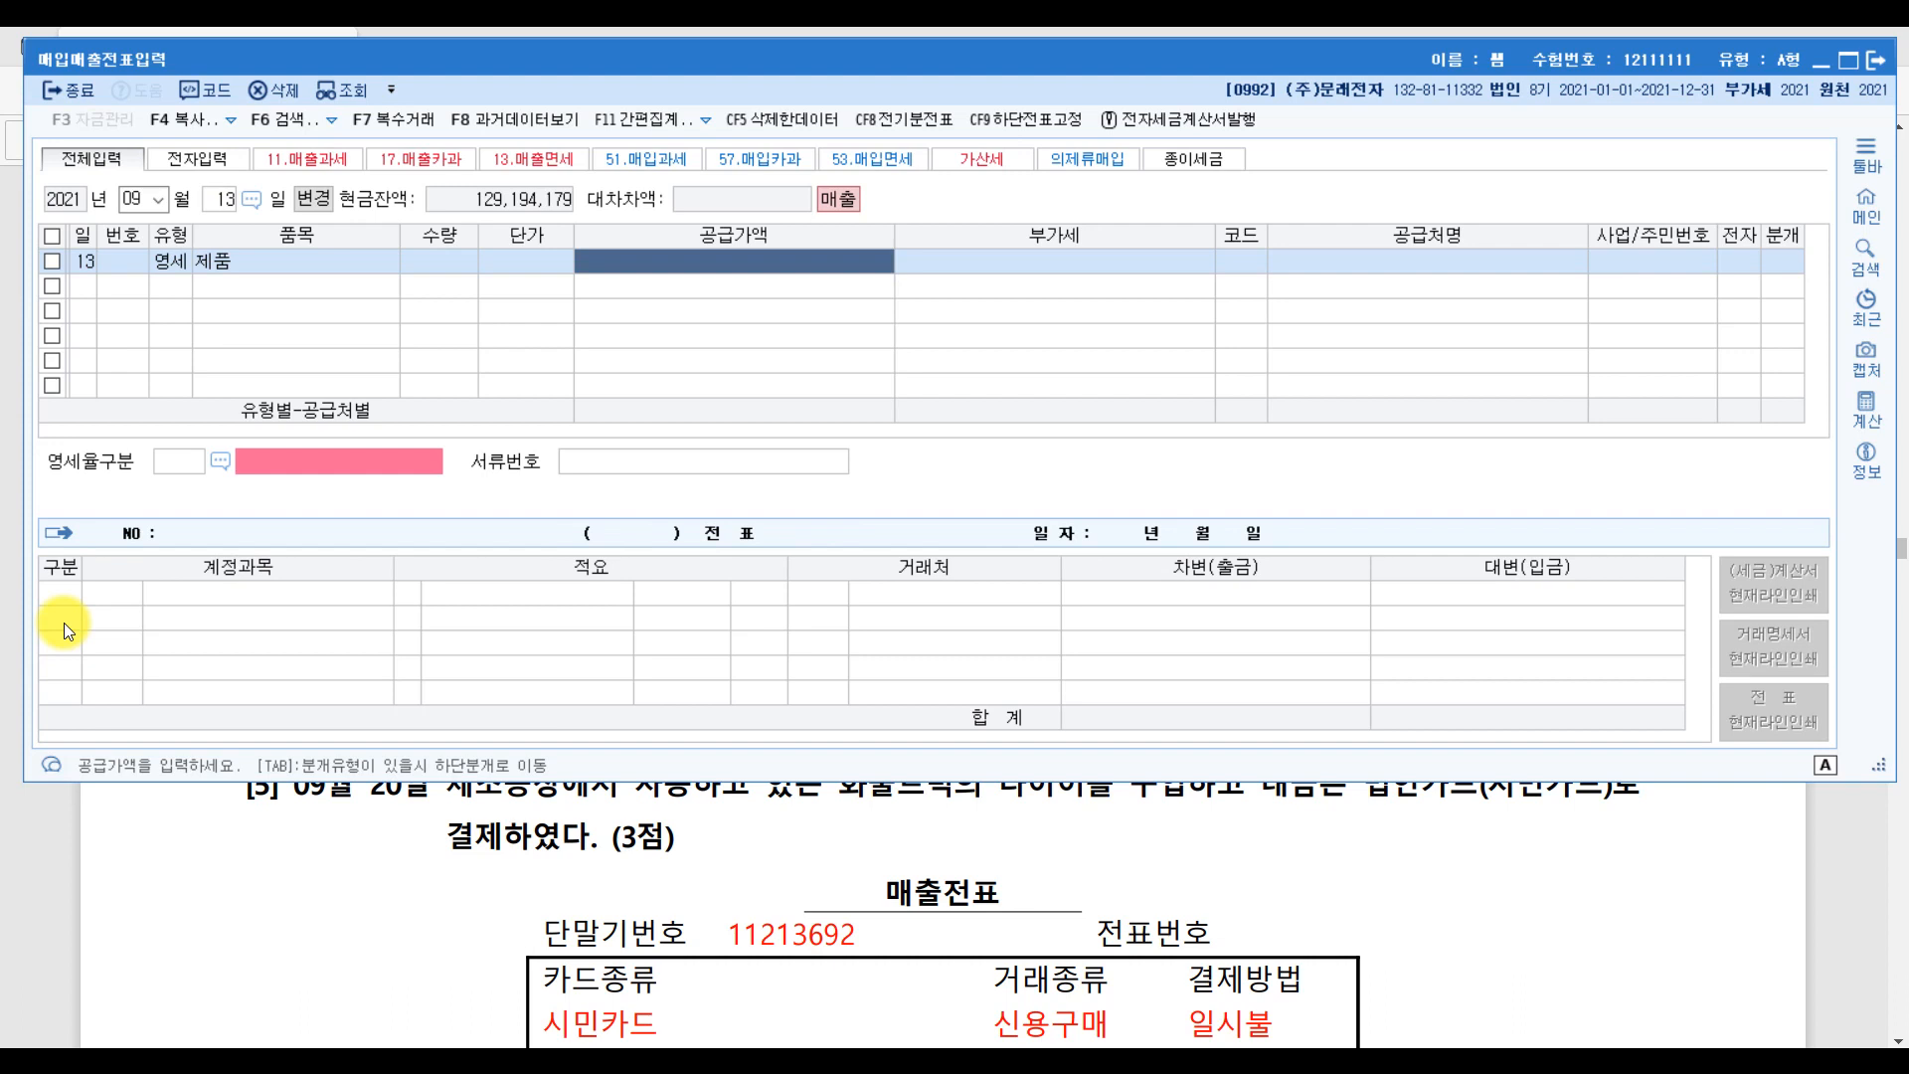
{"action": "type", "text": "35000000"}
{"action": "key", "text": "Return"}
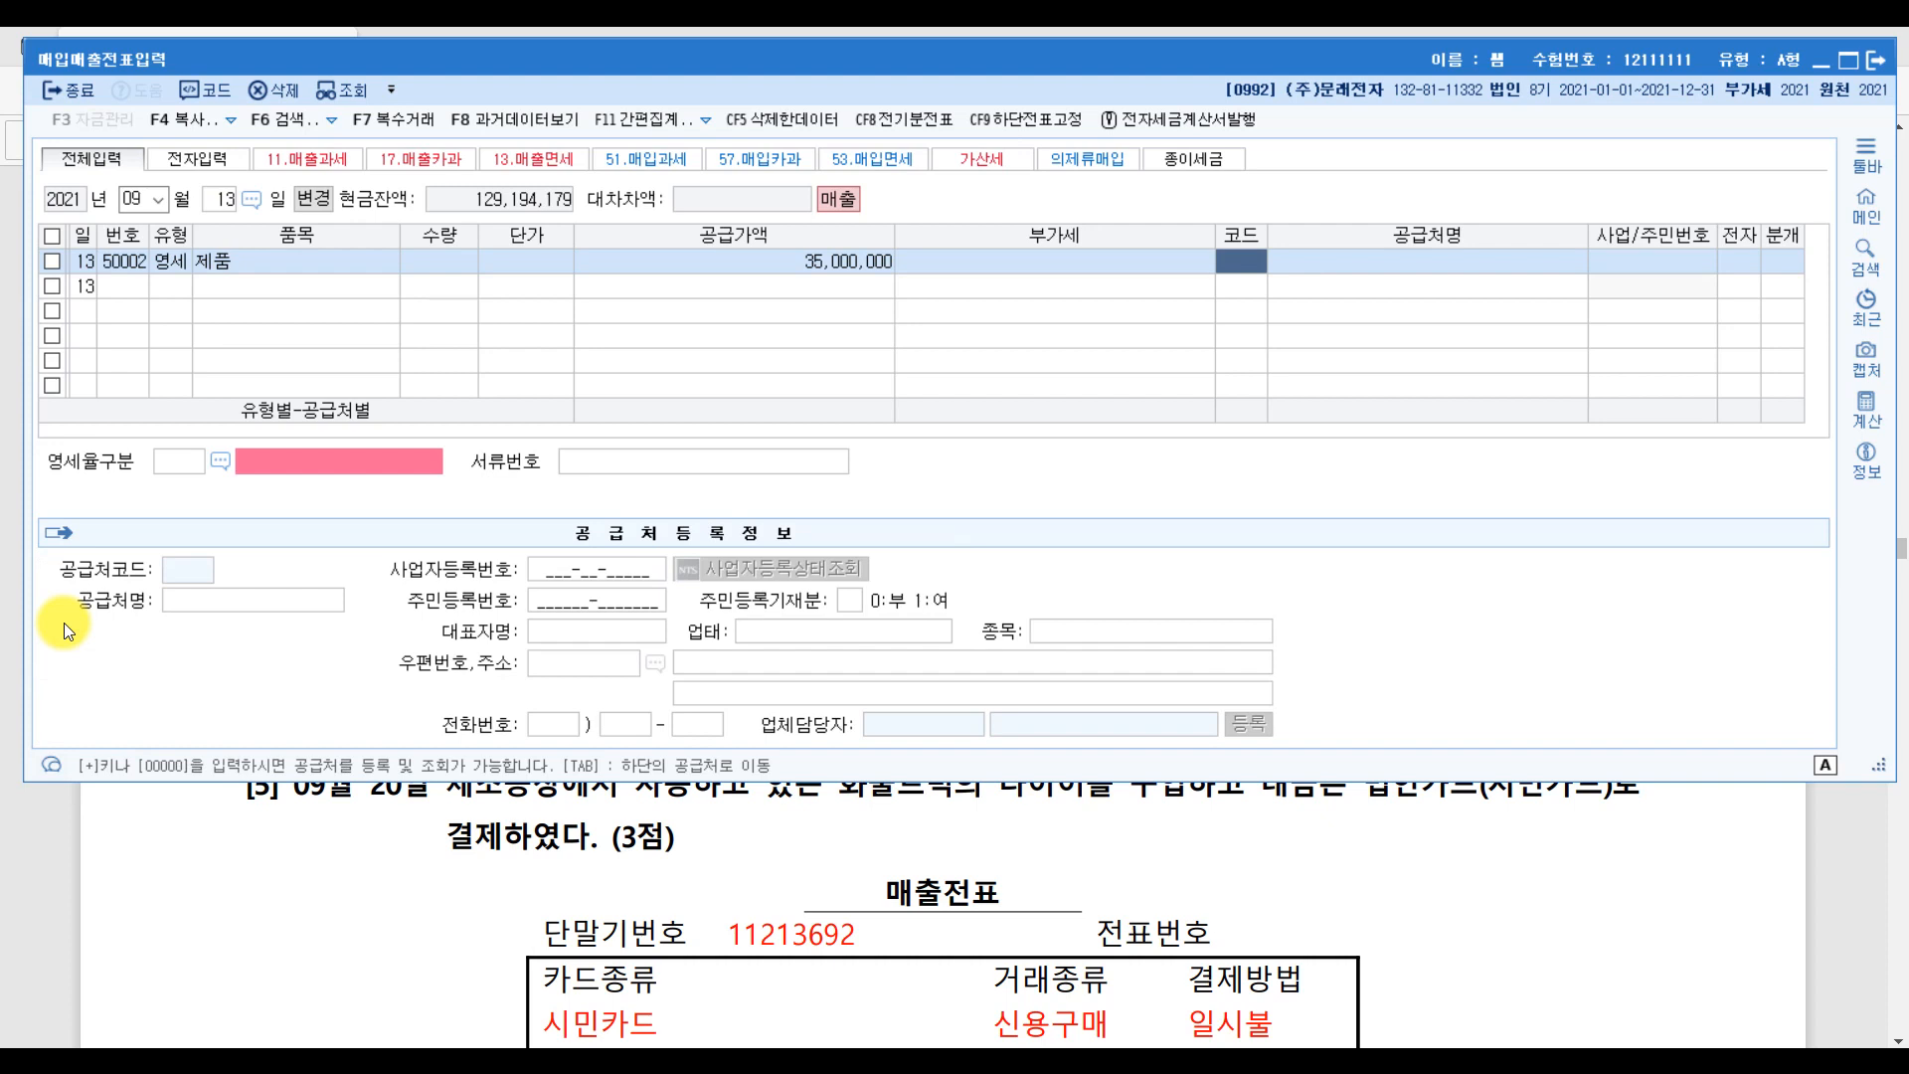
- Set the September 13 entry's customer to (주)내영상사 by looking up 내영, and mark it electronic (여)
{"action": "type", "text": "내영"}
{"action": "key", "text": "Return"}
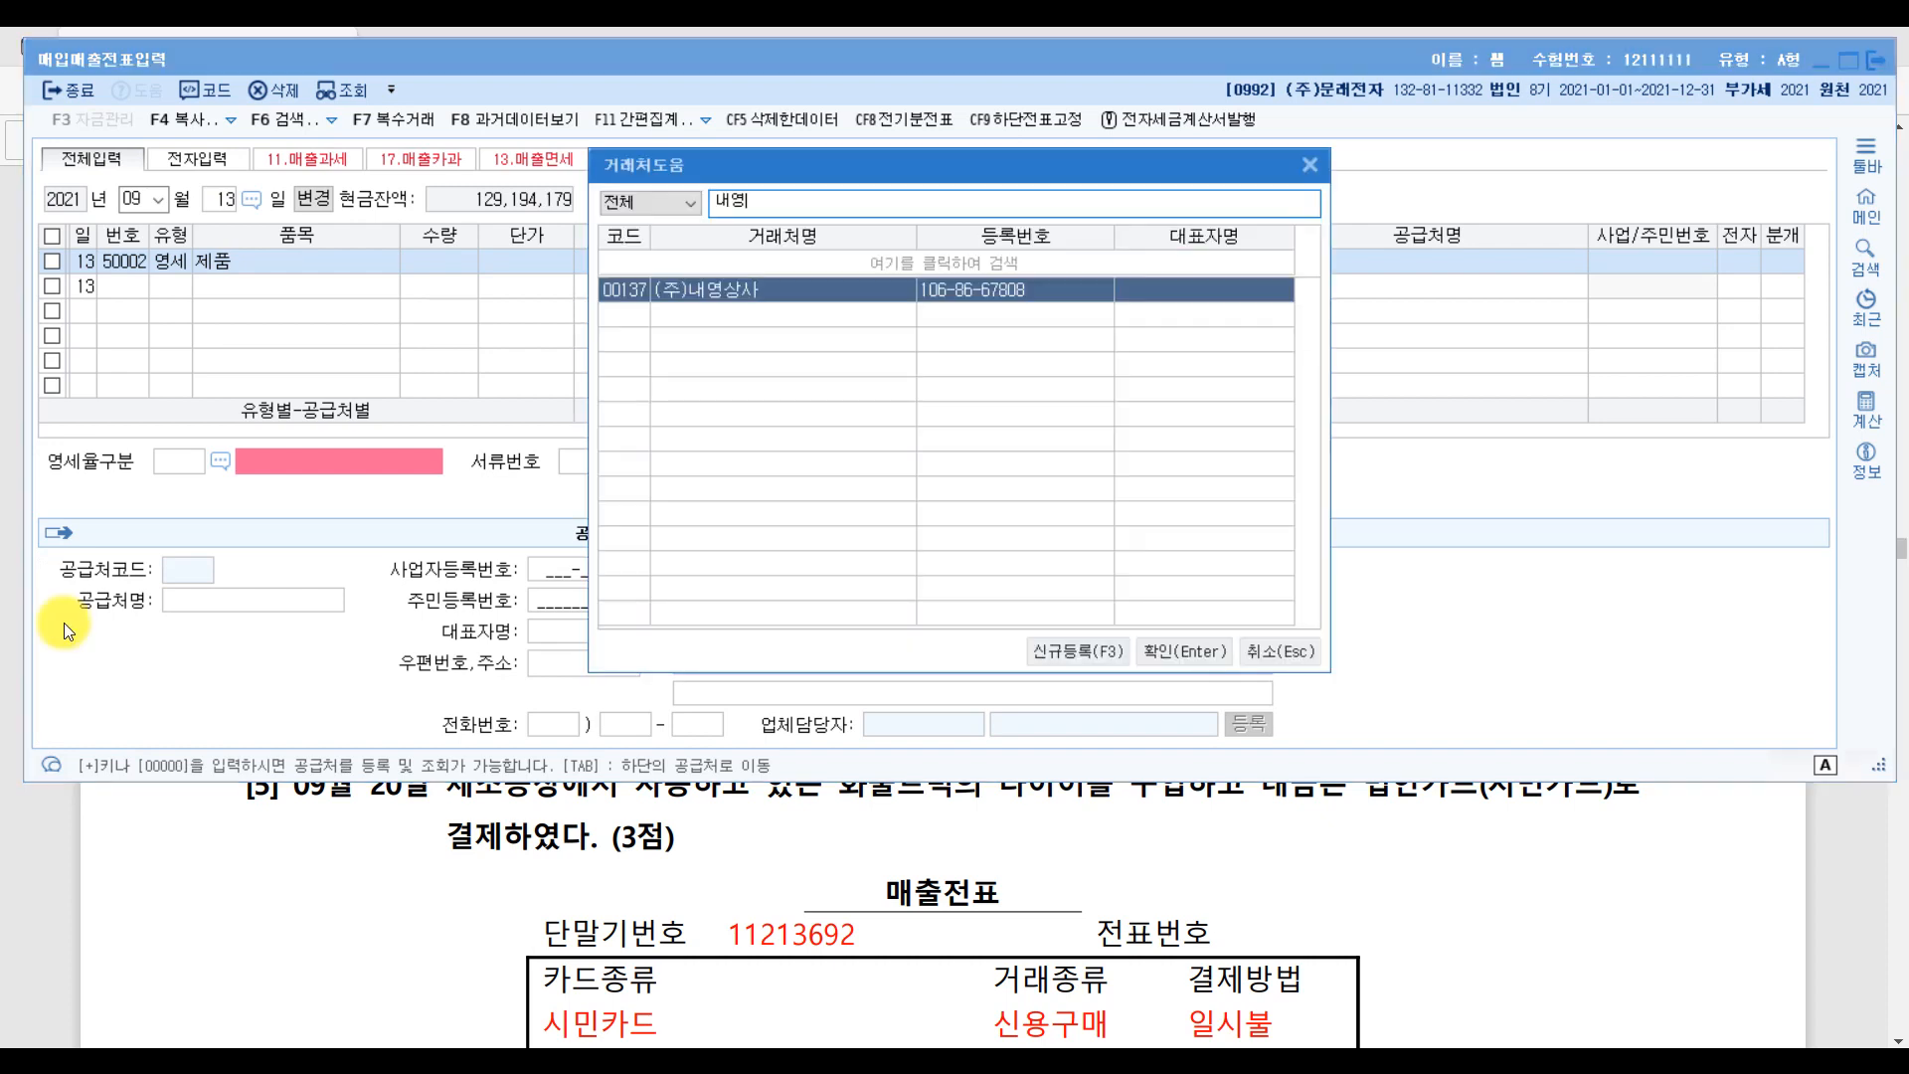
{"action": "key", "text": "Return"}
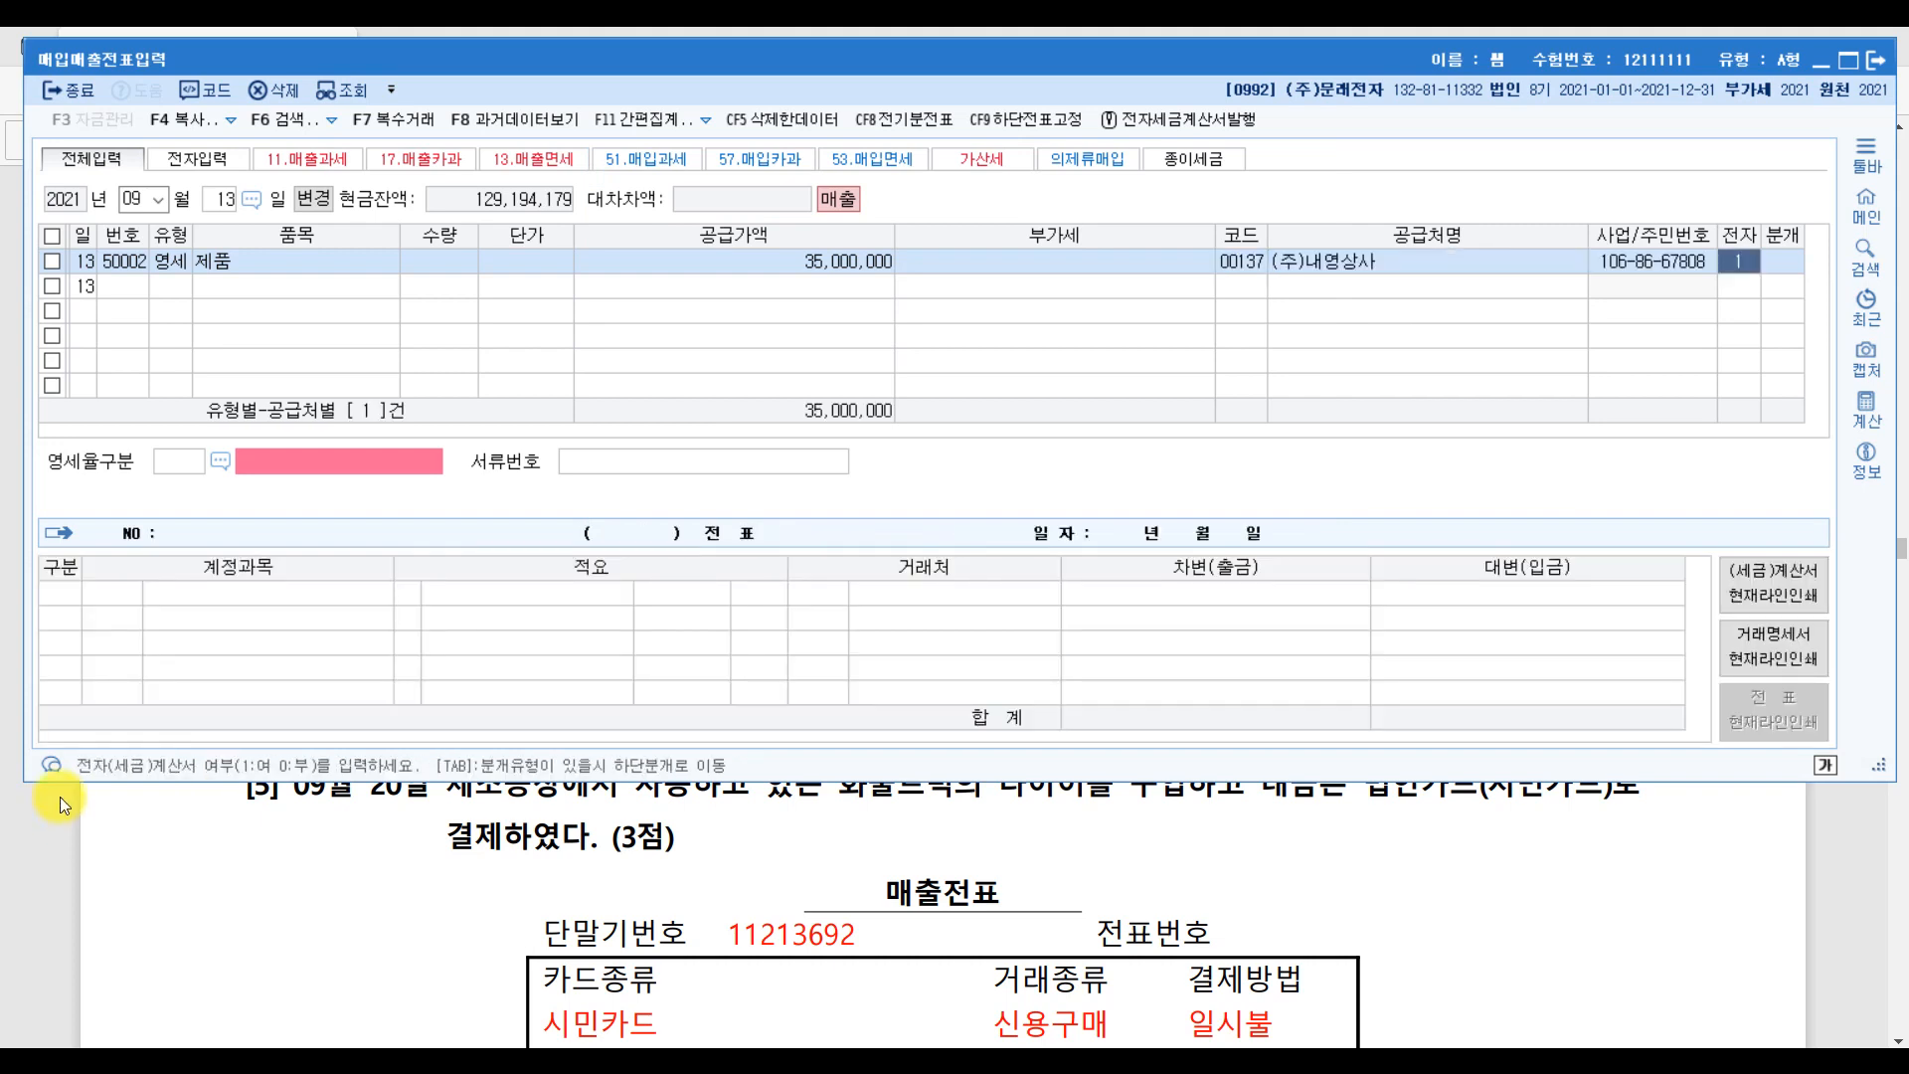
{"action": "type", "text": "1"}
{"action": "key", "text": "Return"}
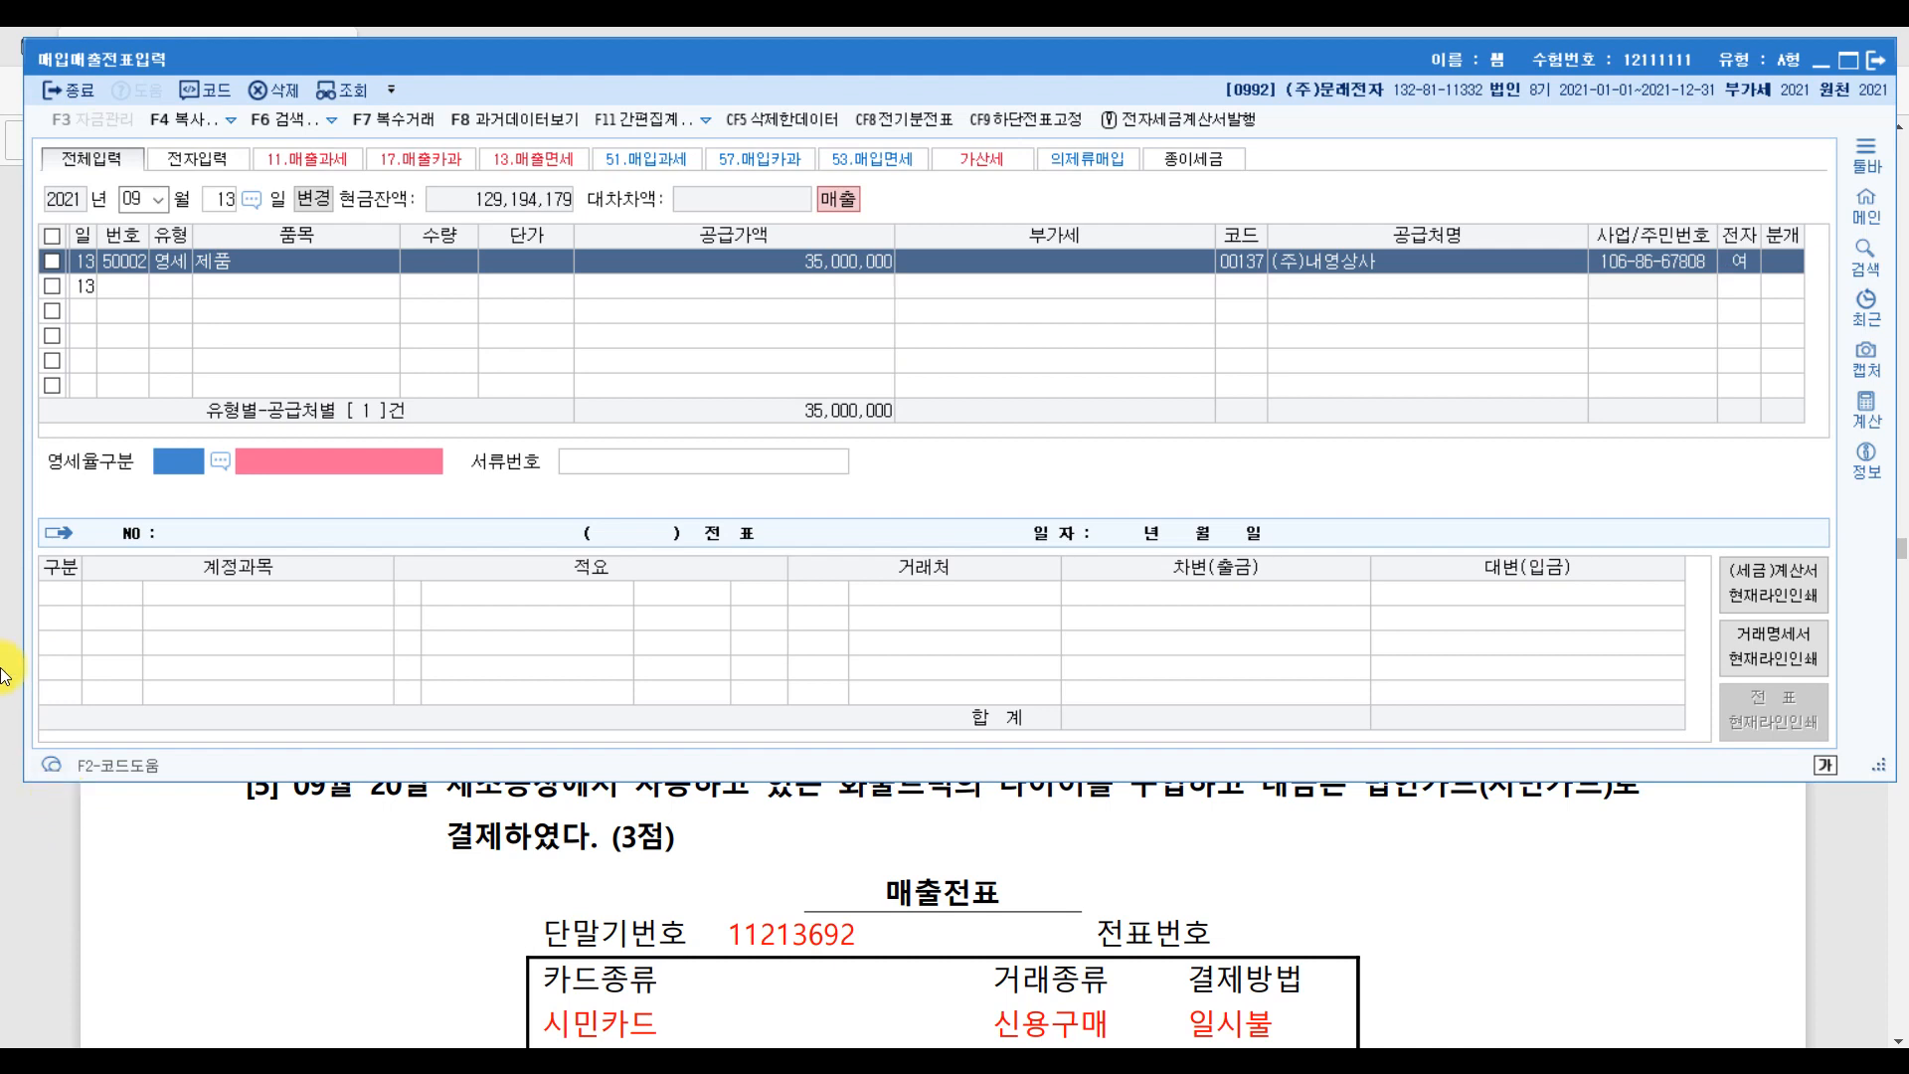
- Set the 영세율구분 to 3, 내국신용장·구매확인서에 의하여 공급하는 재화, leaving the document number blank
{"action": "left_click", "coordinate": [187, 474]}
{"action": "key", "text": "F2"}
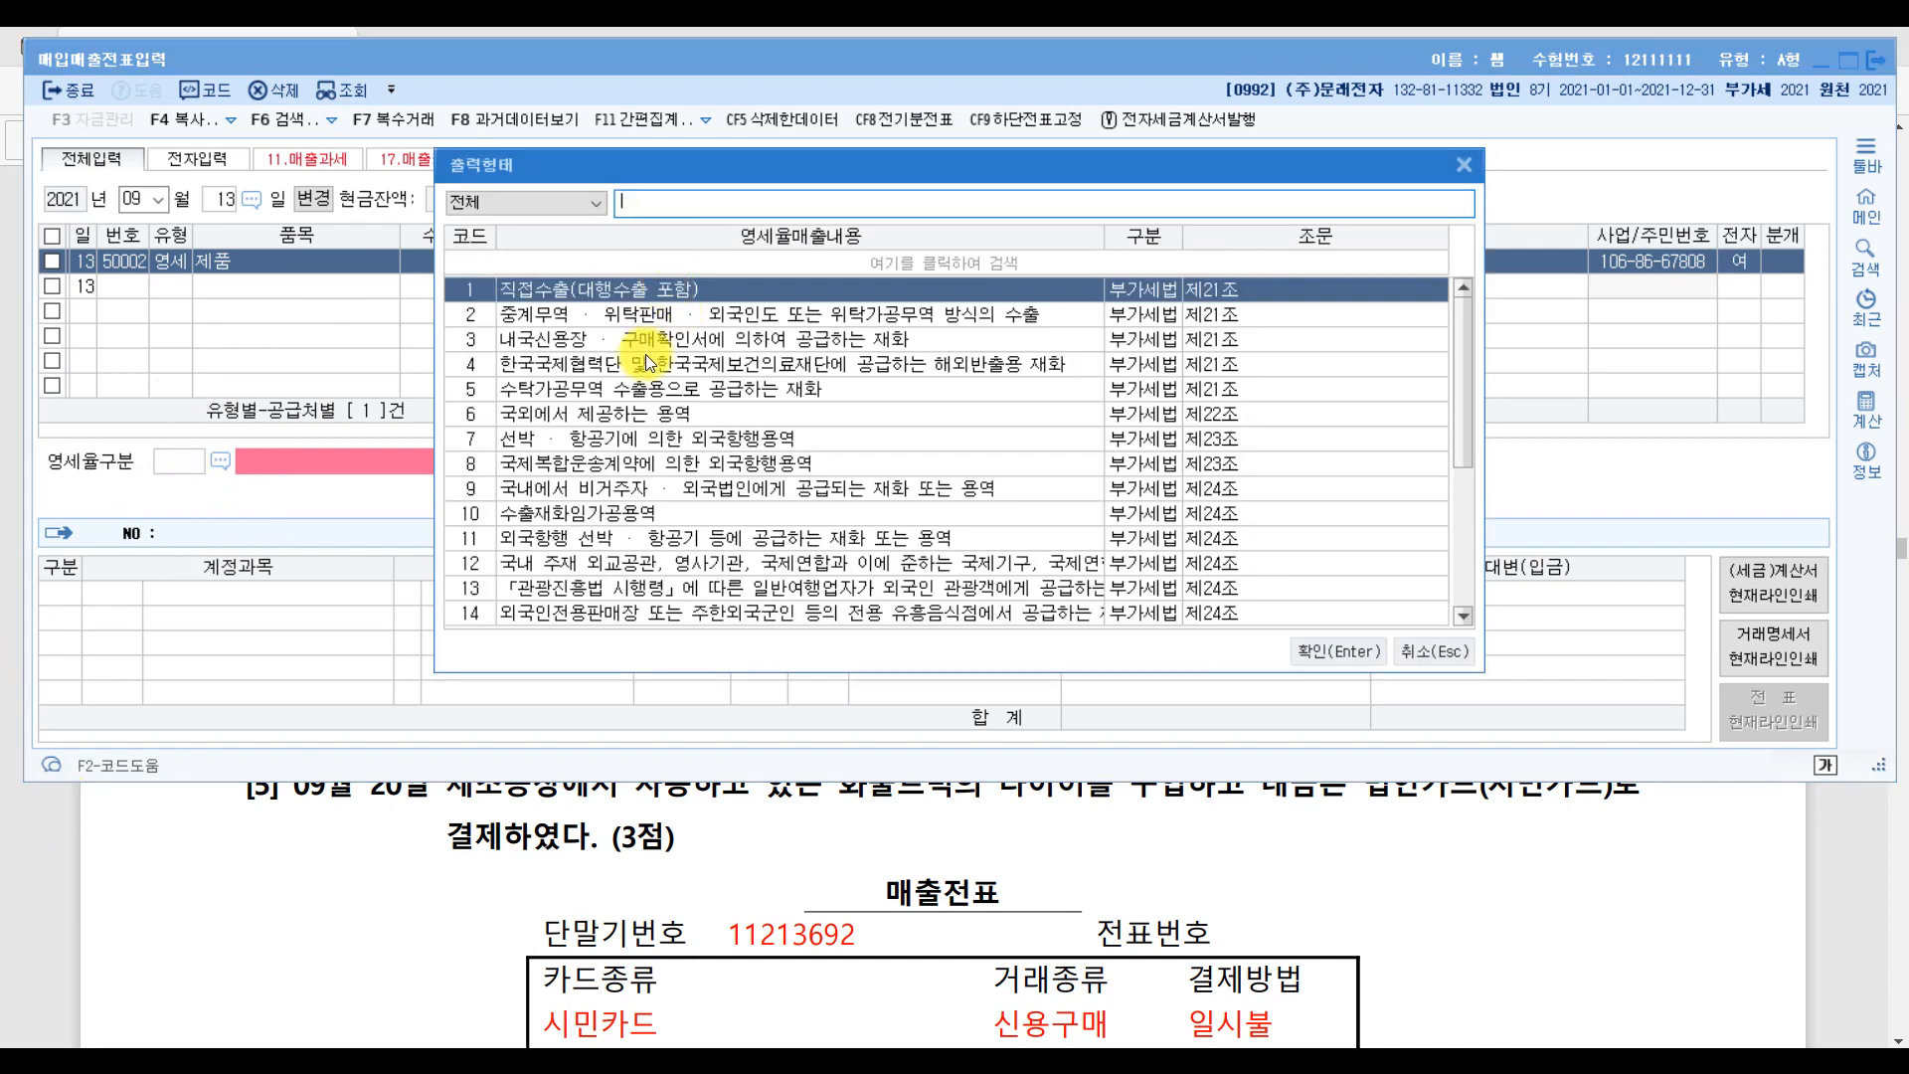
{"action": "left_click", "coordinate": [626, 343]}
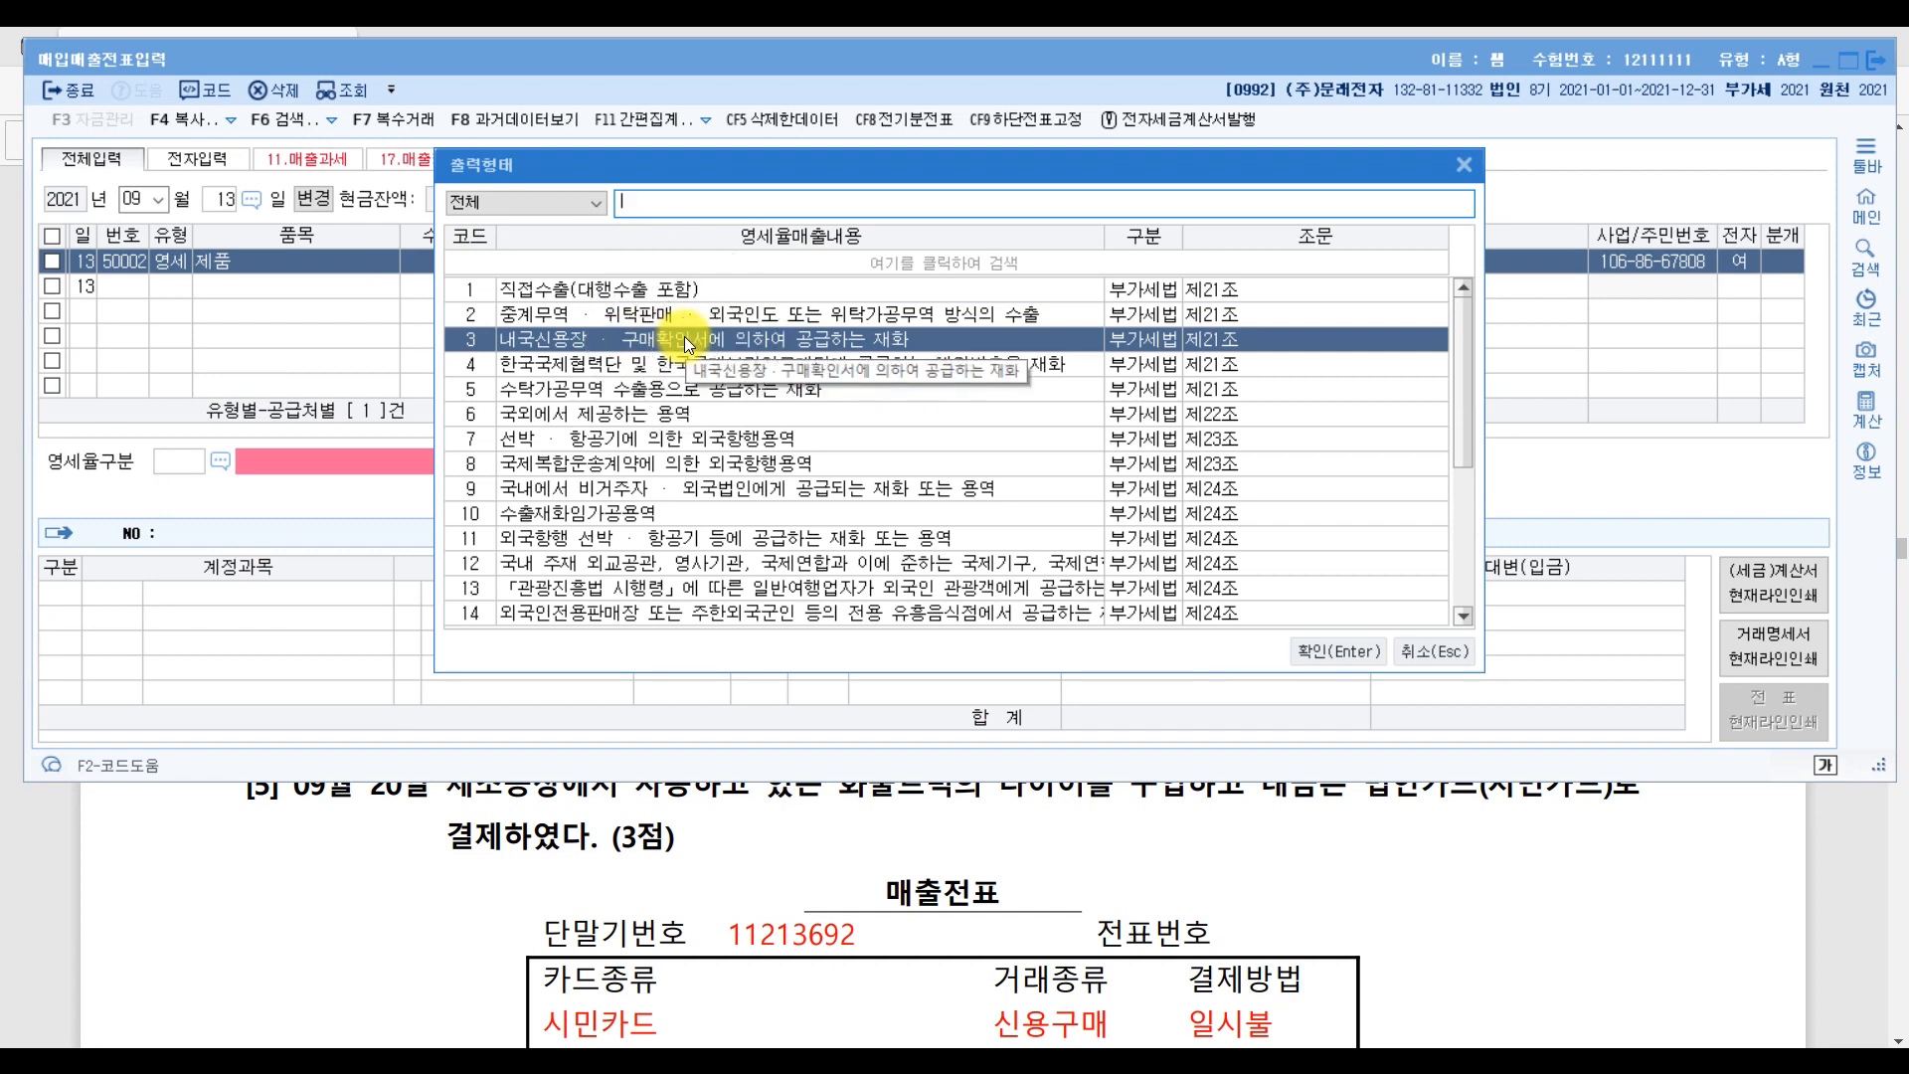
{"action": "key", "text": "Return"}
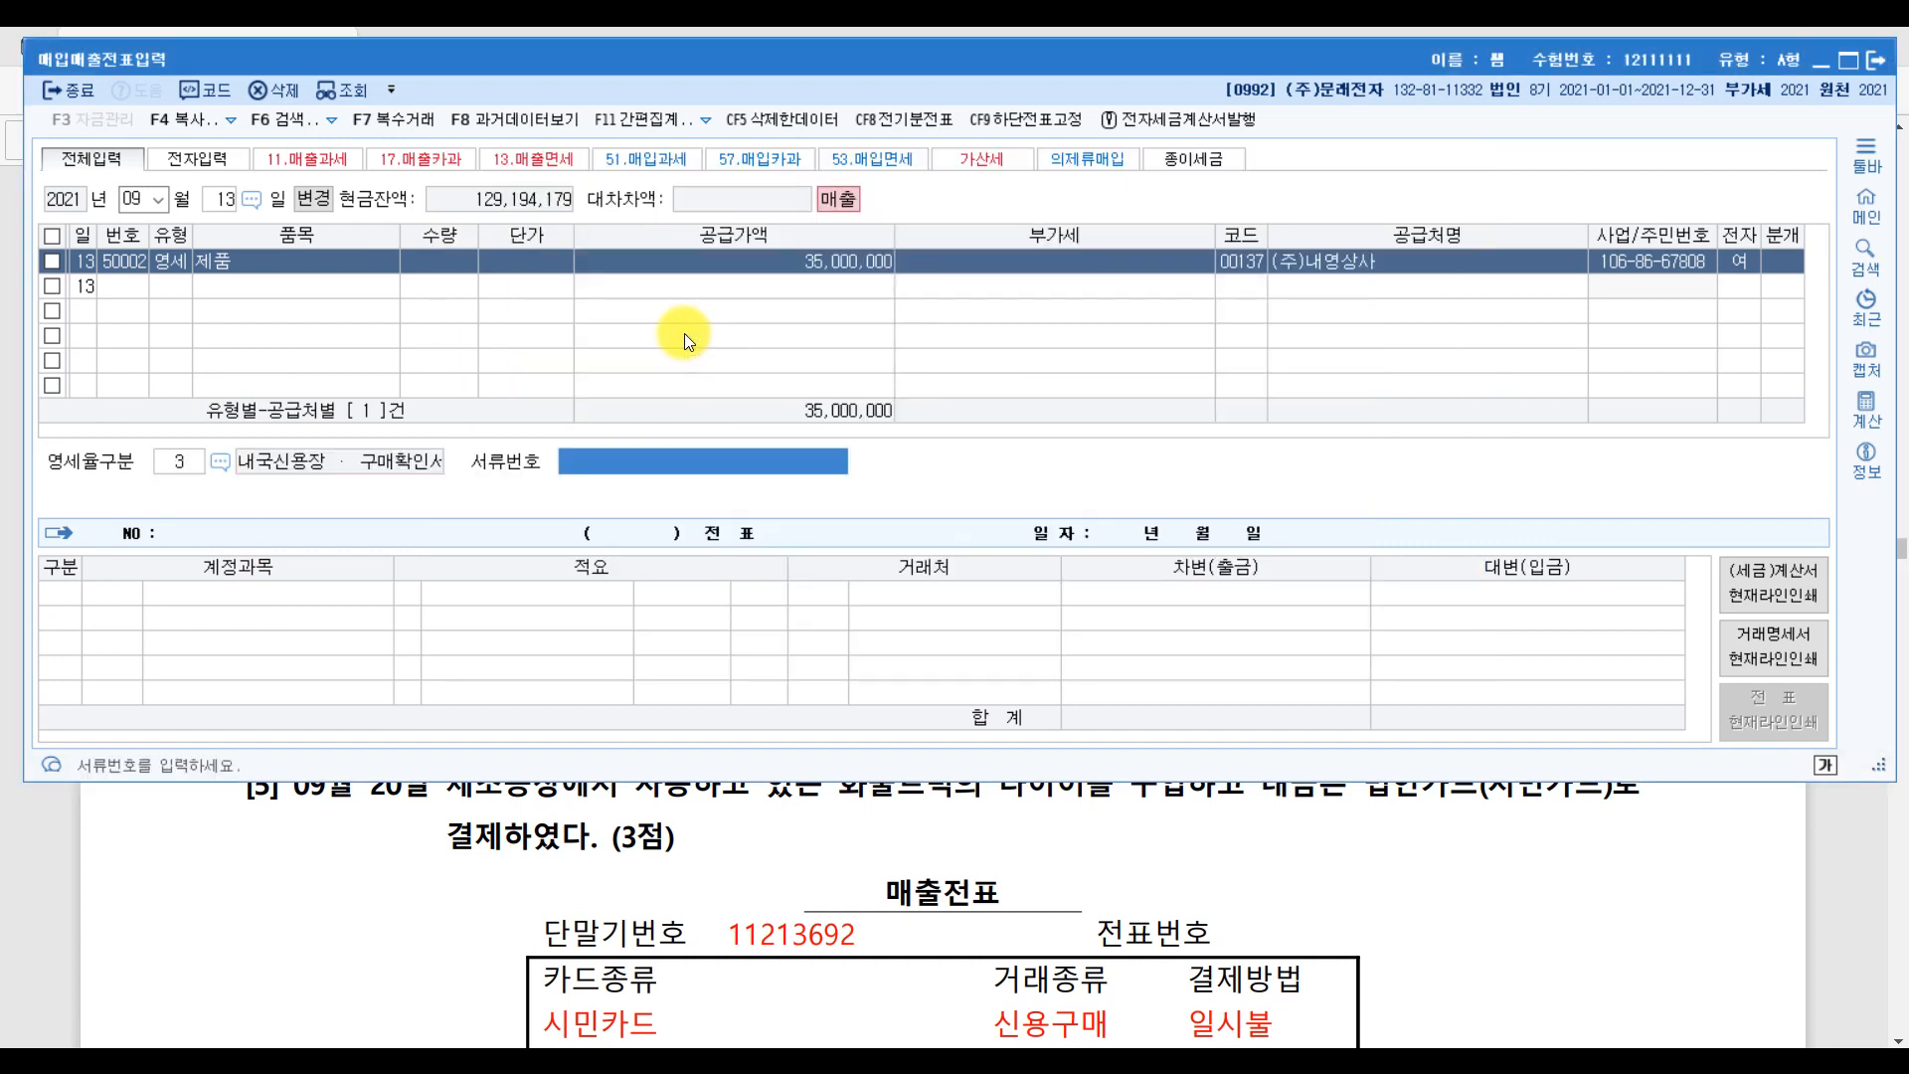
{"action": "key", "text": "Return"}
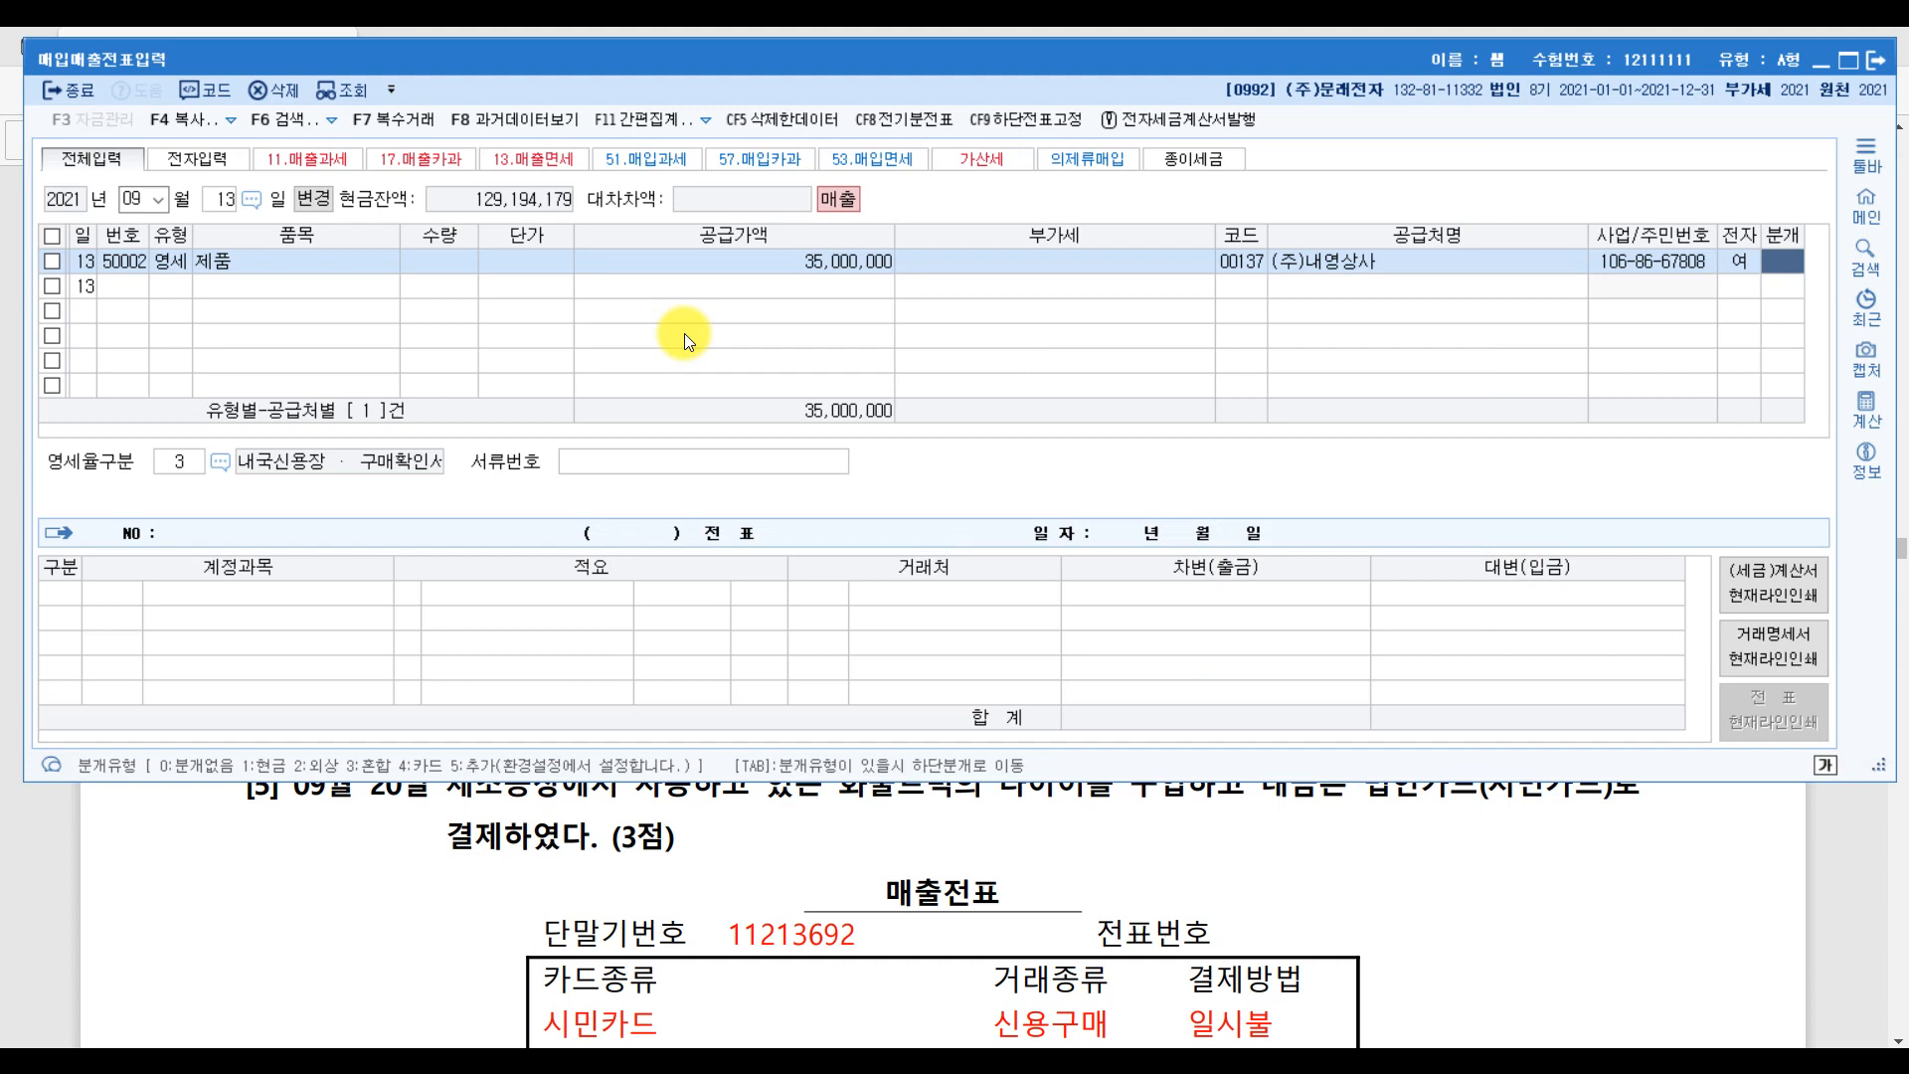
- Choose 외상 as the September 13 entry's journal type, accepting the generated 외상매출금 and 제품매출 lines
{"action": "key", "text": "ctrl"}
{"action": "type", "text": "2"}
{"action": "key", "text": "Return"}
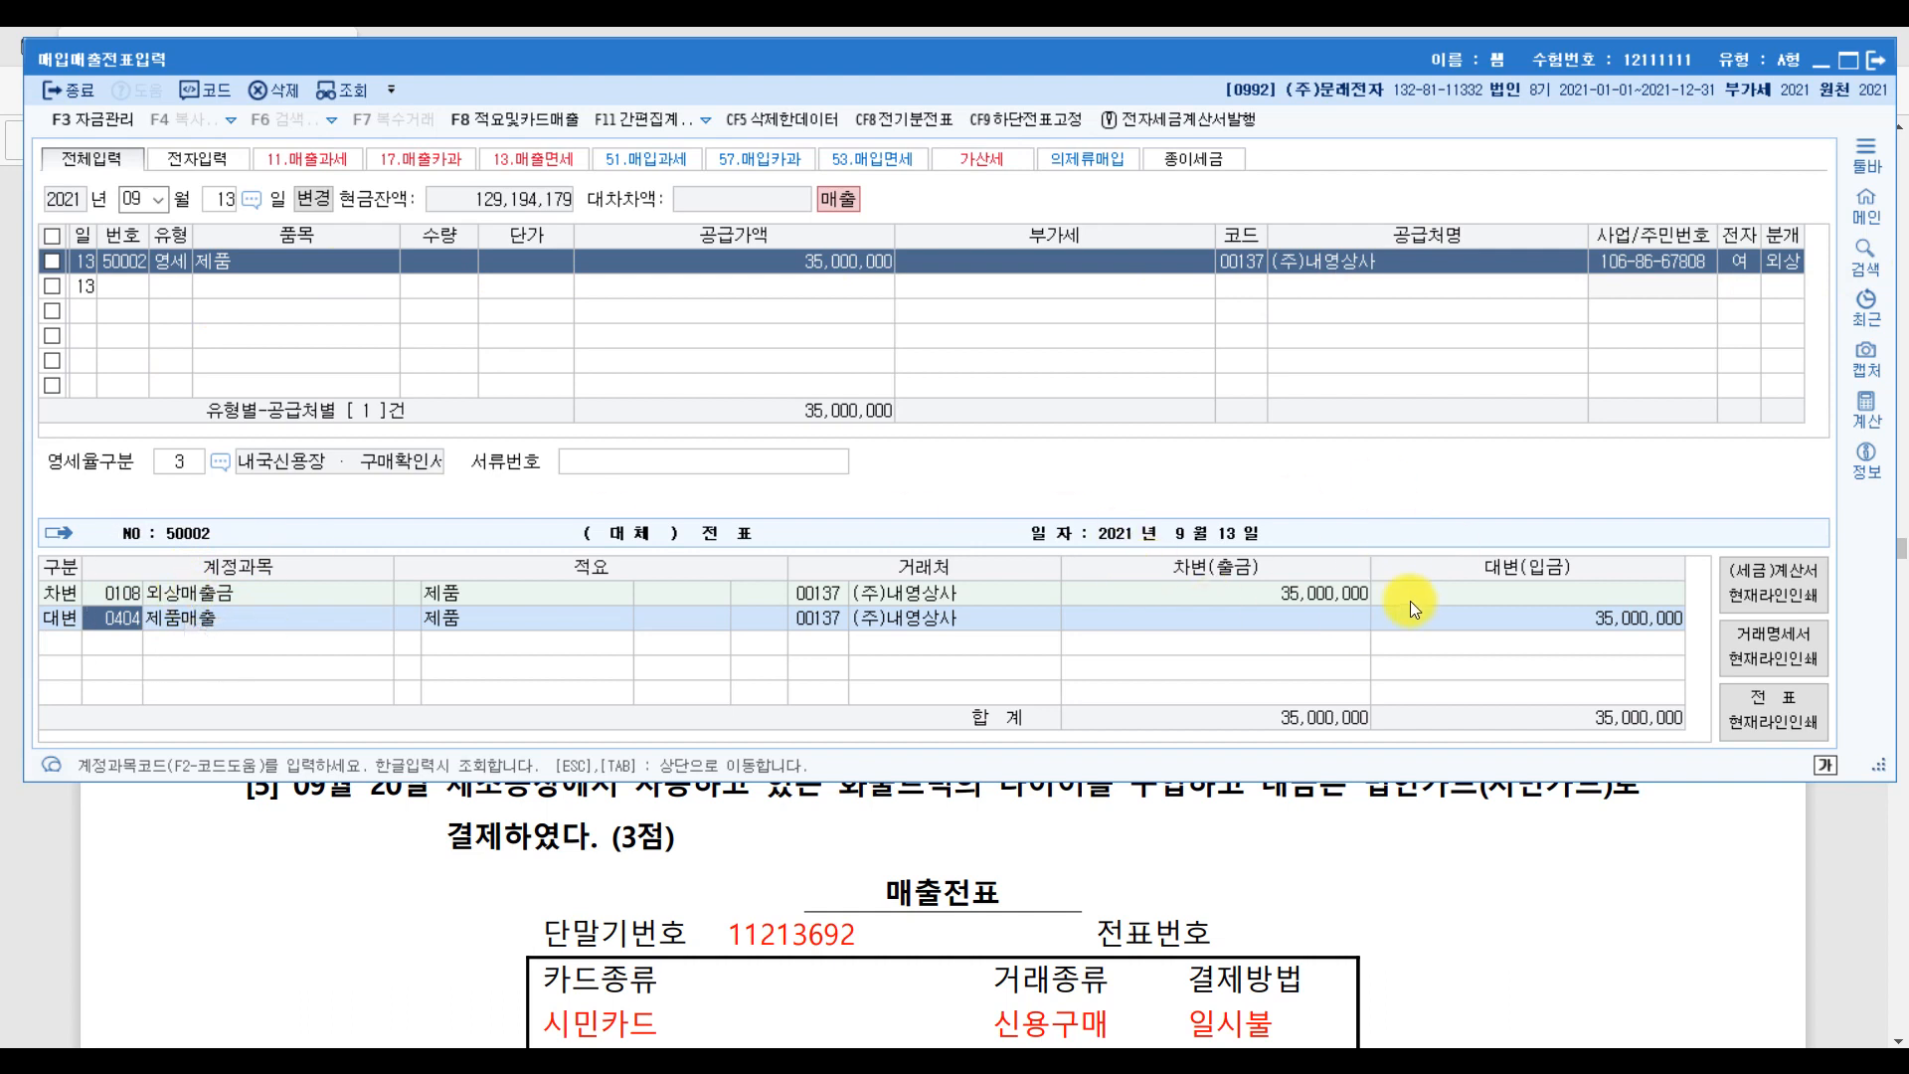
- In the exam PDF's question [5], underline 타이어를, circle 구입, underline the 법인카드(시민카드) payment wording, and mark the receipt's 부가세/VAT line and its amount
{"action": "left_click", "coordinate": [1834, 887]}
{"action": "scroll", "coordinate": [1183, 463], "scroll_direction": "down", "scroll_amount": 3}
{"action": "scroll", "coordinate": [1183, 462], "scroll_direction": "down", "scroll_amount": 2}
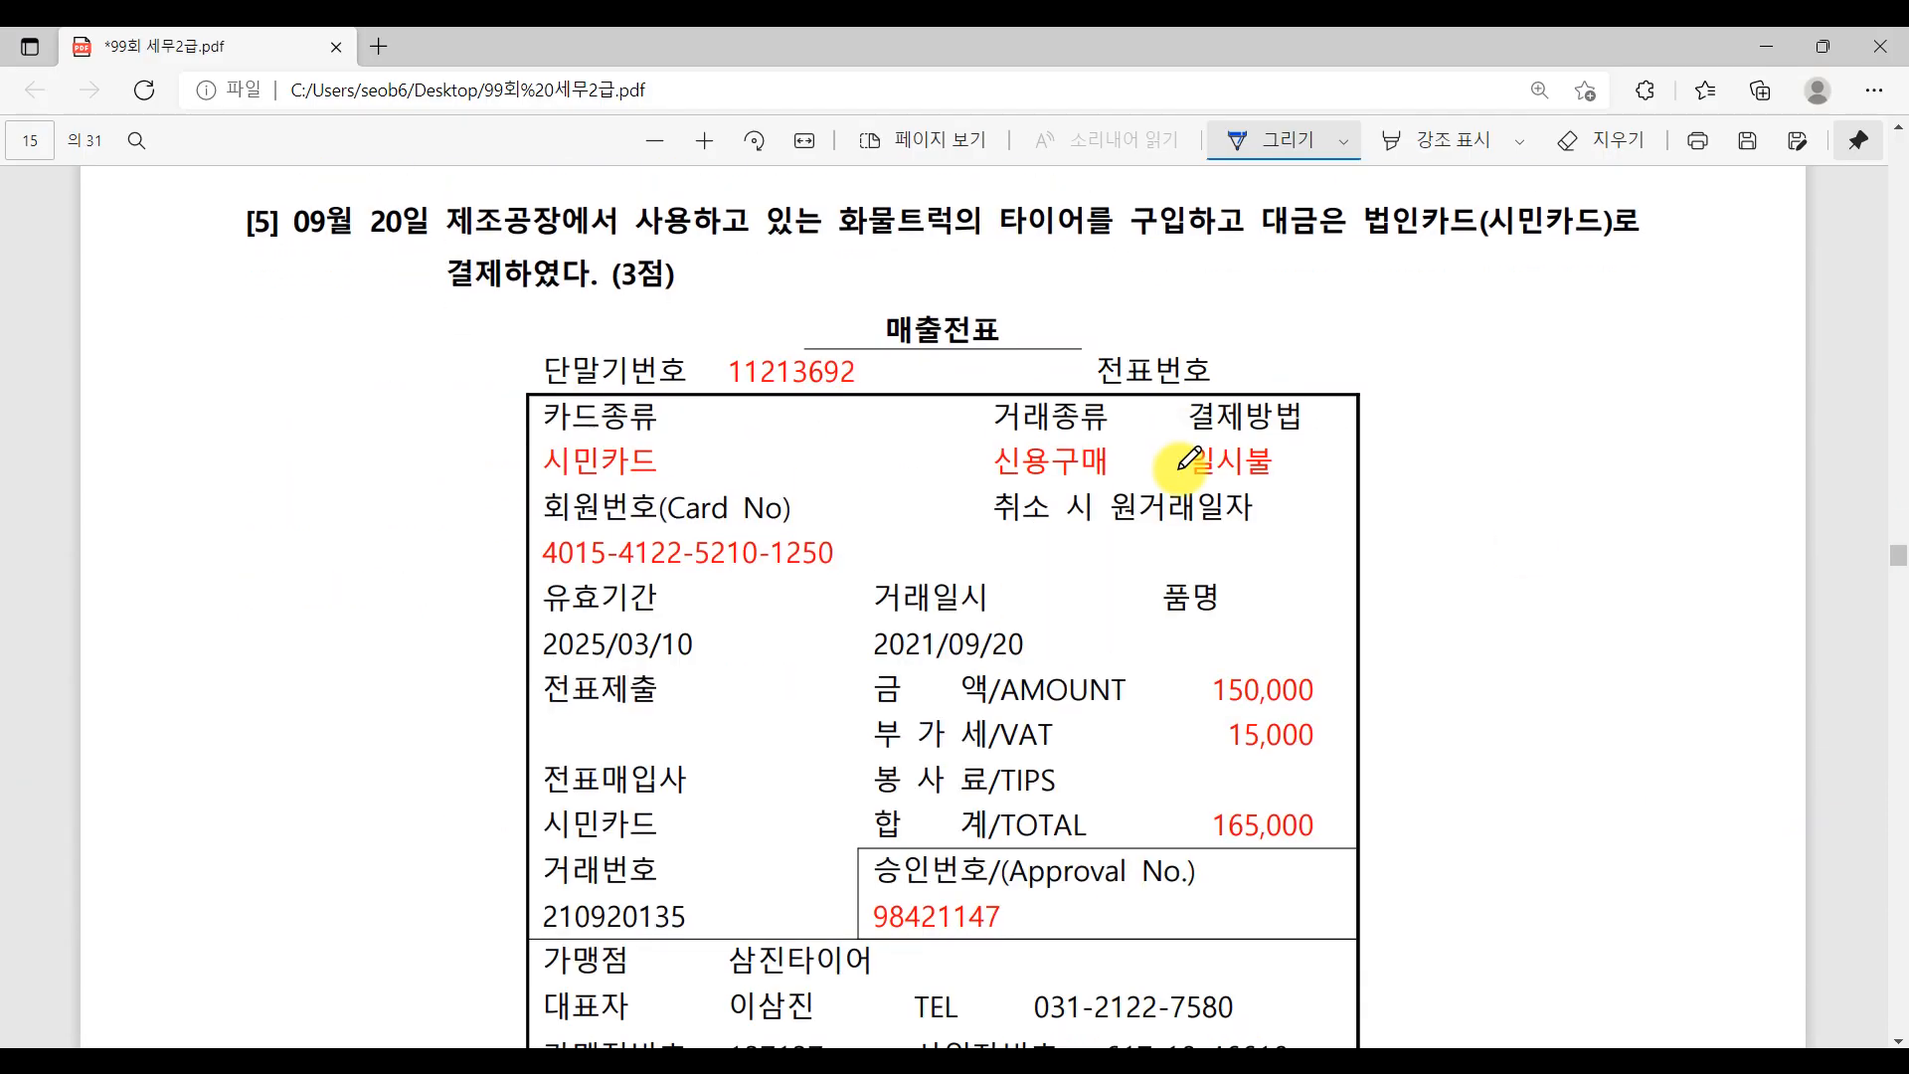
{"action": "left_click", "coordinate": [306, 243]}
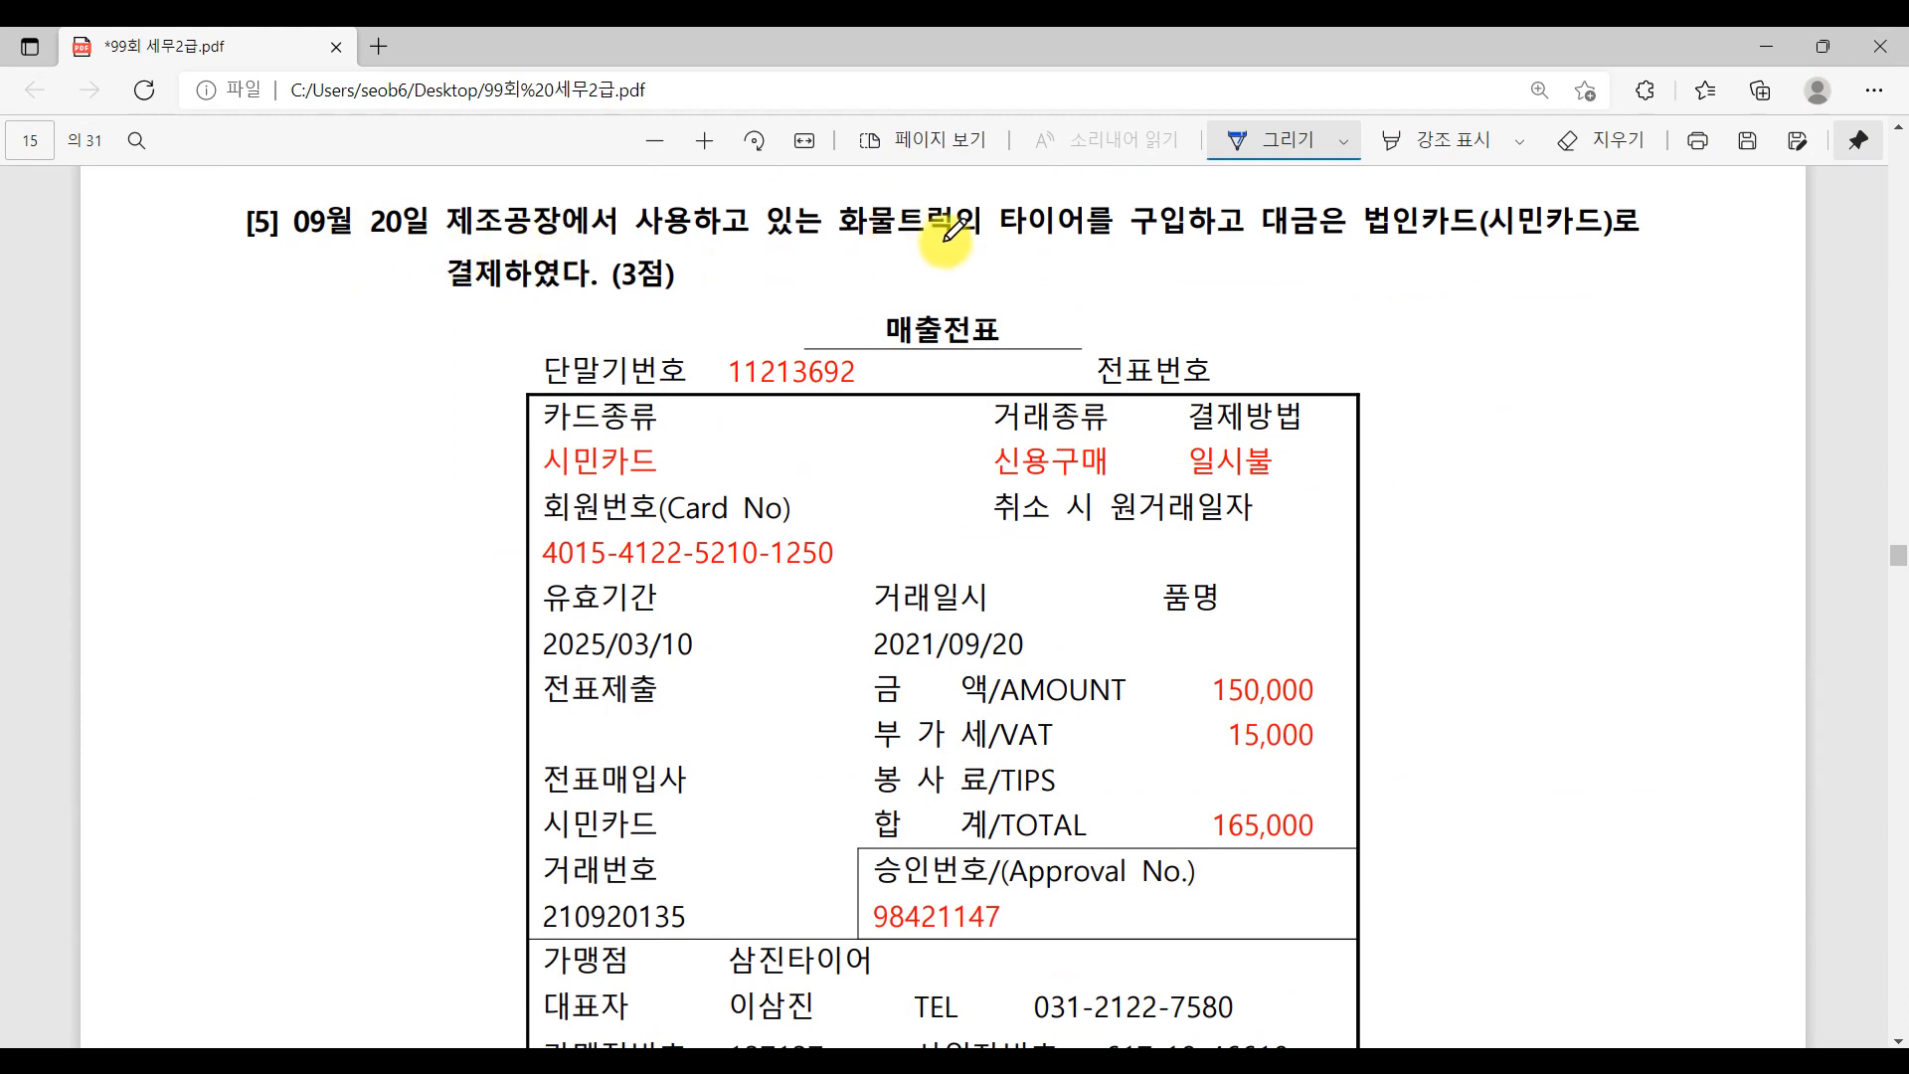
{"action": "left_click_drag", "start_coordinate": [1014, 240], "coordinate": [1178, 244]}
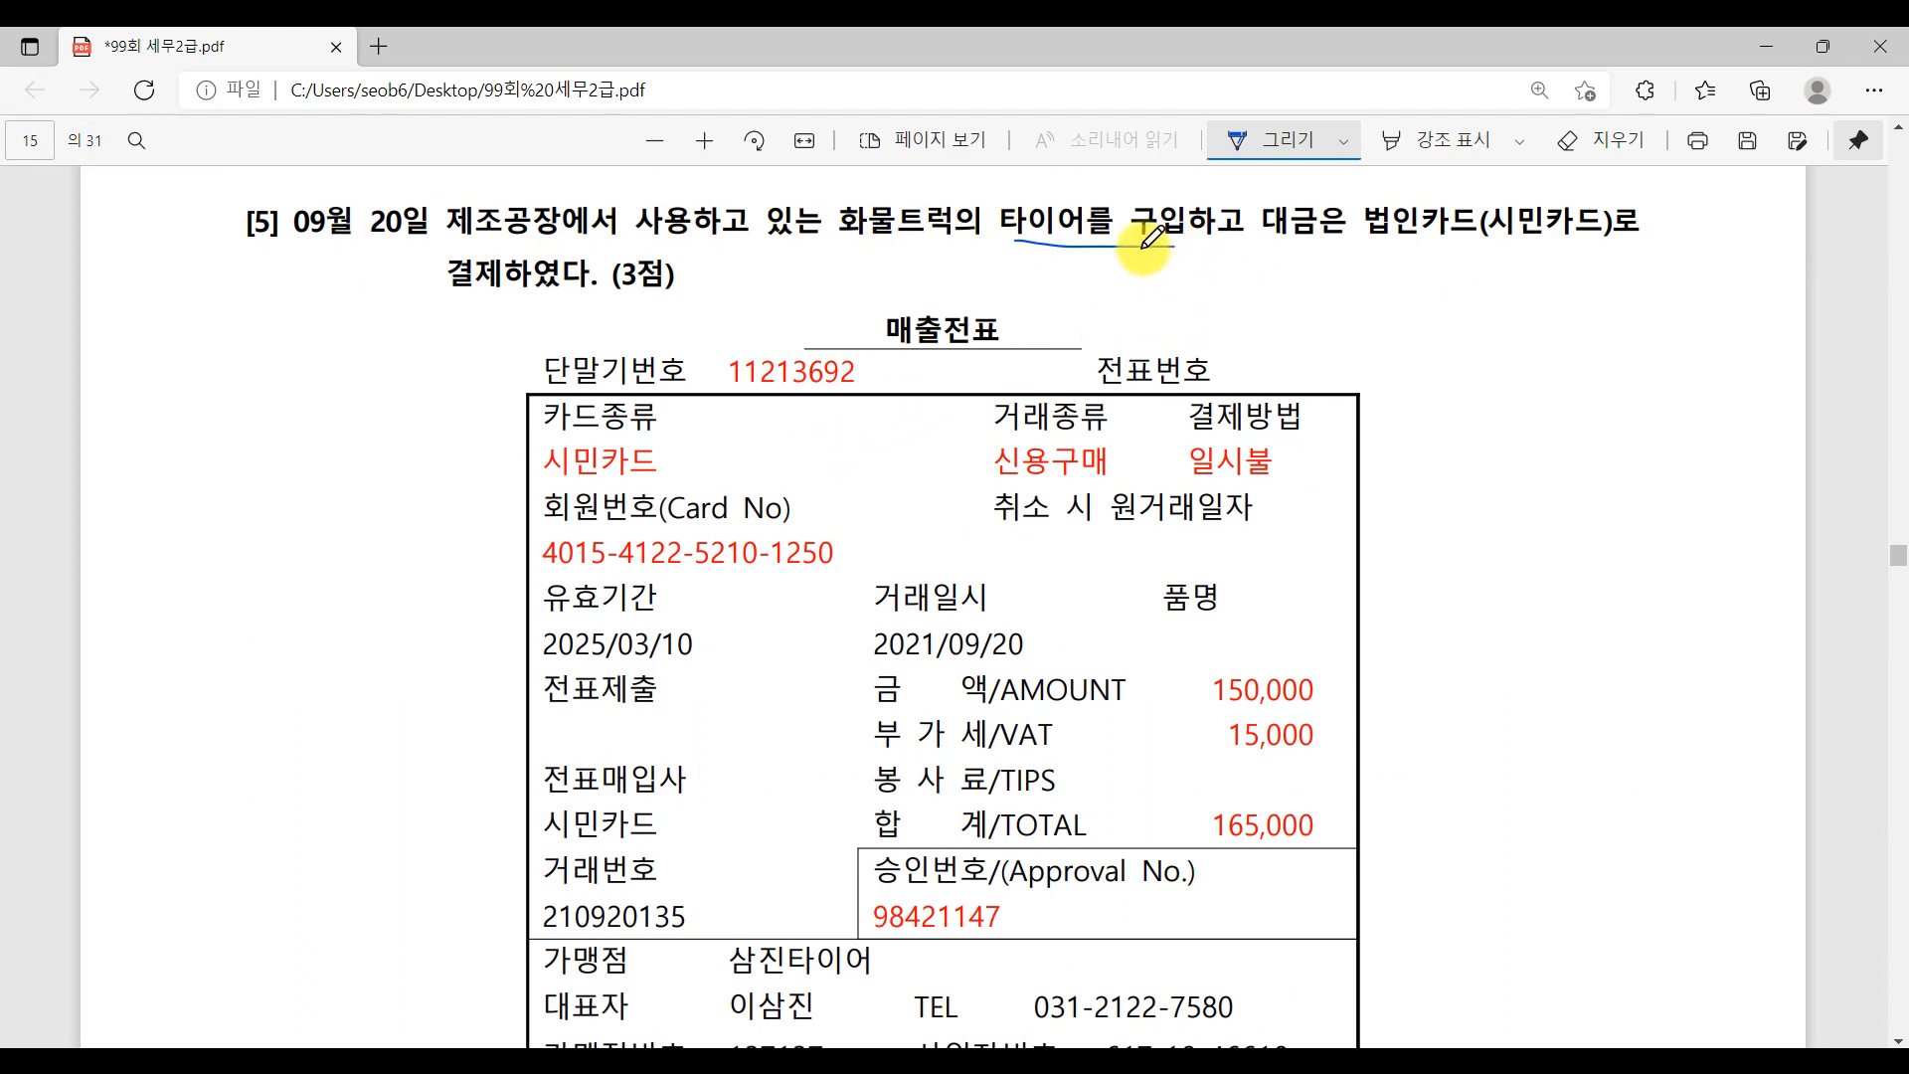
{"action": "mouse_move", "coordinate": [1187, 247]}
{"action": "left_mouse_down"}
{"action": "mouse_move", "coordinate": [1205, 207]}
{"action": "mouse_move", "coordinate": [1188, 254]}
{"action": "left_mouse_up"}
{"action": "left_click_drag", "start_coordinate": [1379, 248], "coordinate": [1609, 234]}
{"action": "left_click_drag", "start_coordinate": [424, 303], "coordinate": [656, 290]}
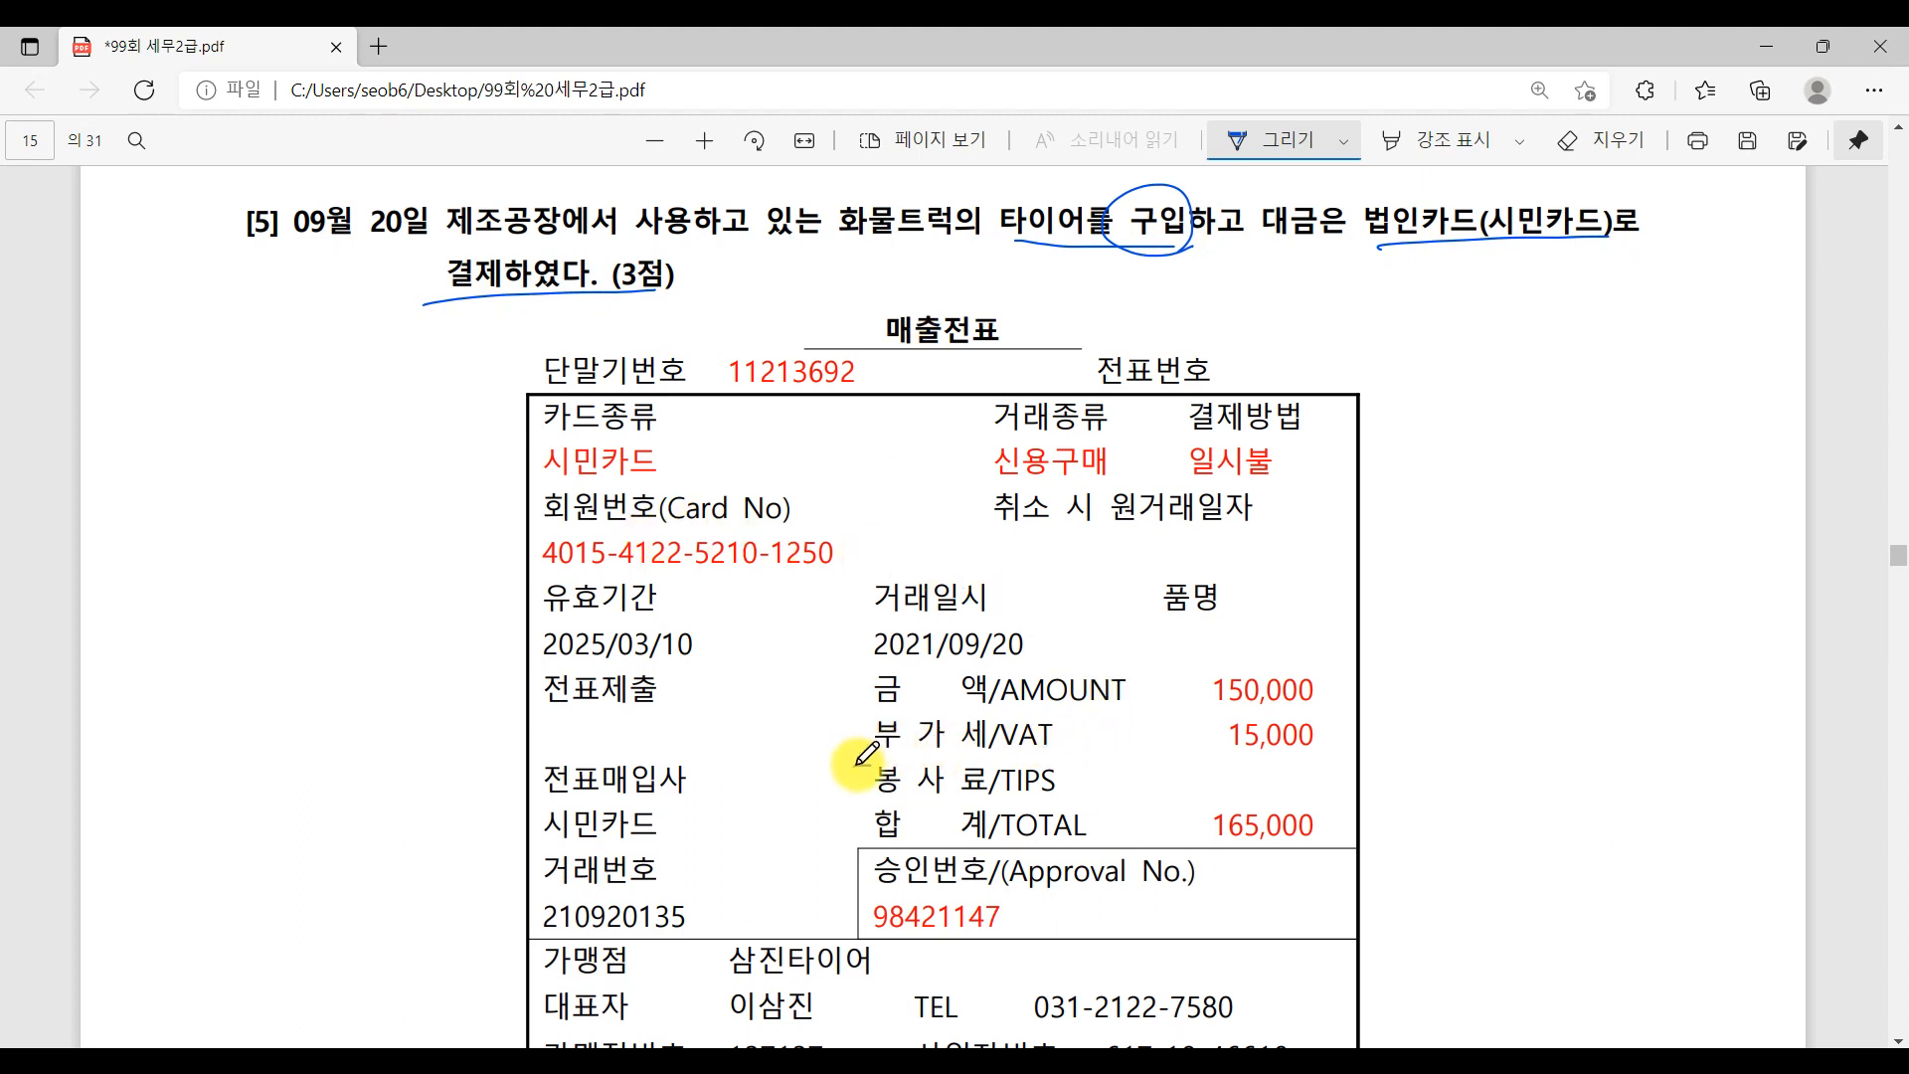
{"action": "mouse_move", "coordinate": [853, 765]}
{"action": "left_mouse_down"}
{"action": "mouse_move", "coordinate": [1056, 740]}
{"action": "mouse_move", "coordinate": [994, 758]}
{"action": "left_mouse_up"}
{"action": "left_click_drag", "start_coordinate": [1332, 723], "coordinate": [1359, 733]}
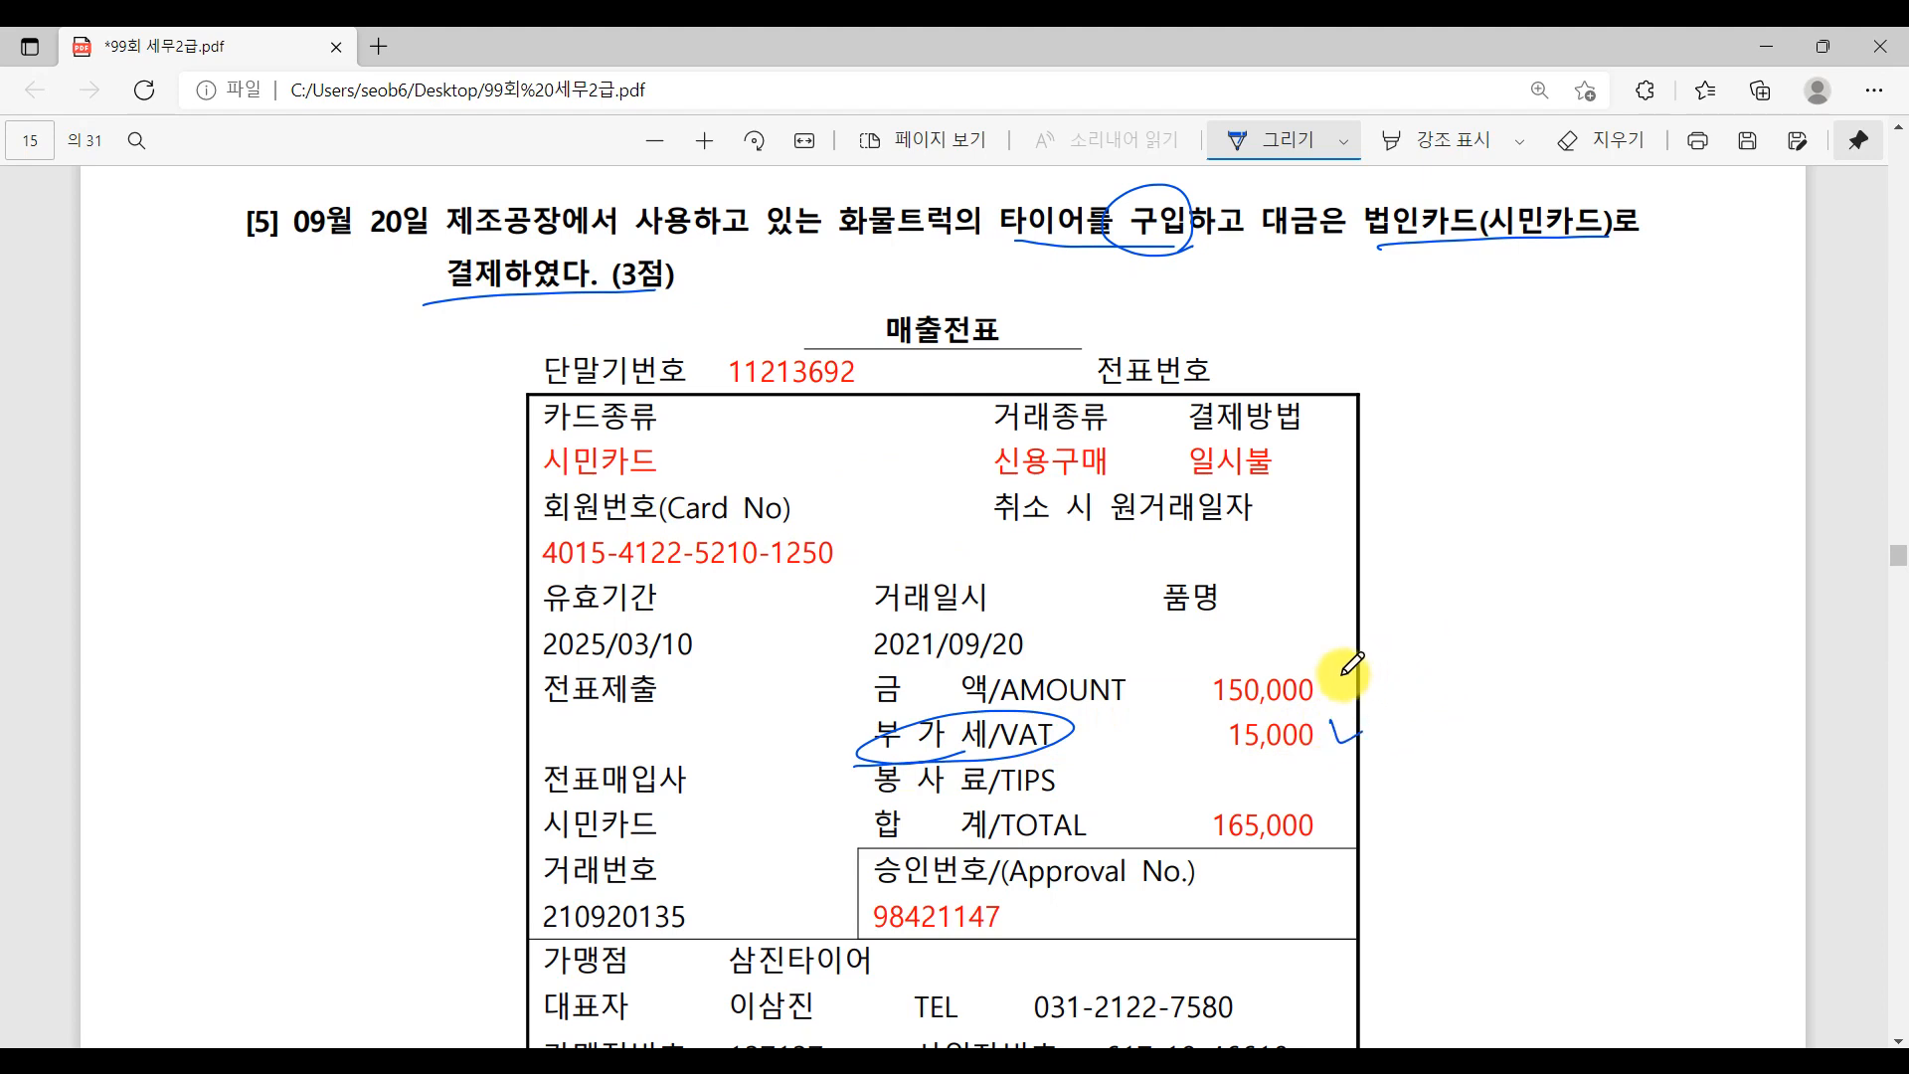
- Back in 매입매출전표입력, start a September 20 entry of type 57.카과 with the item 타이어
{"action": "left_click", "coordinate": [840, 1059]}
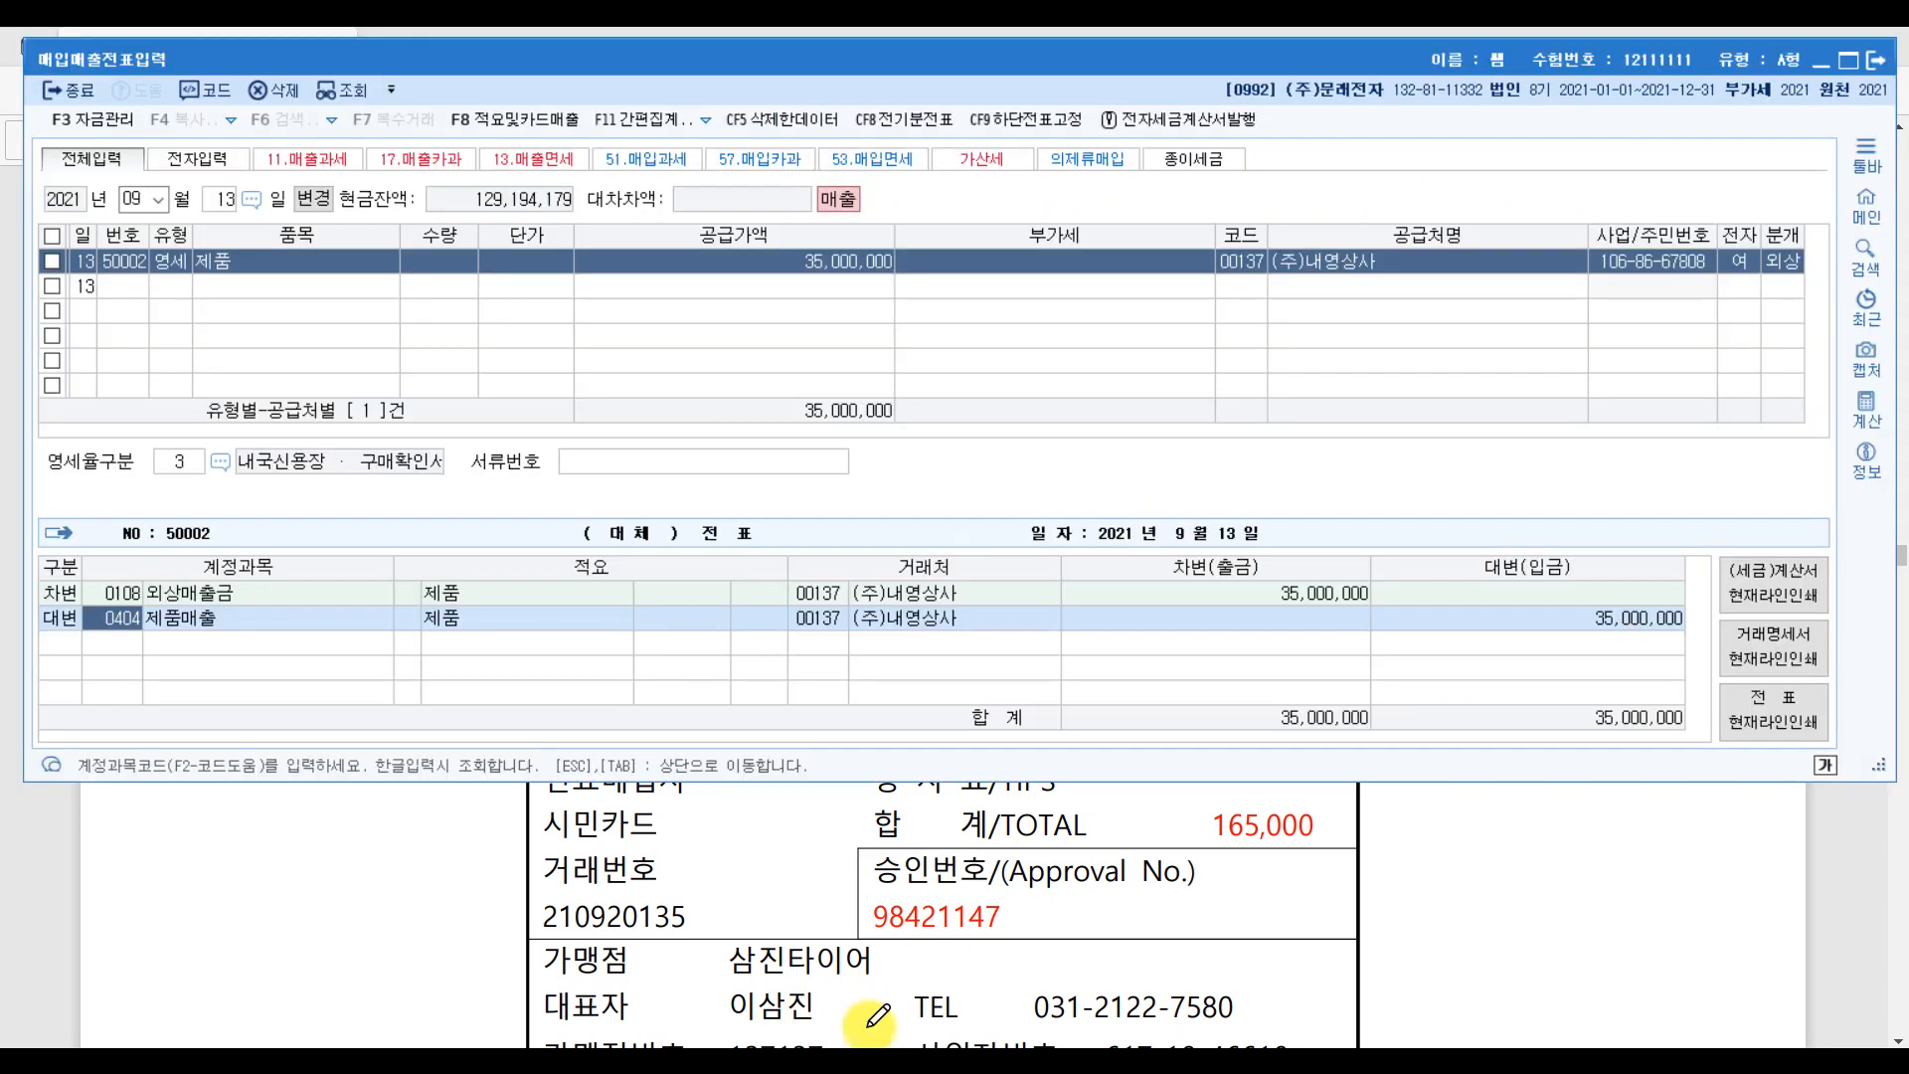
{"action": "left_click", "coordinate": [218, 196]}
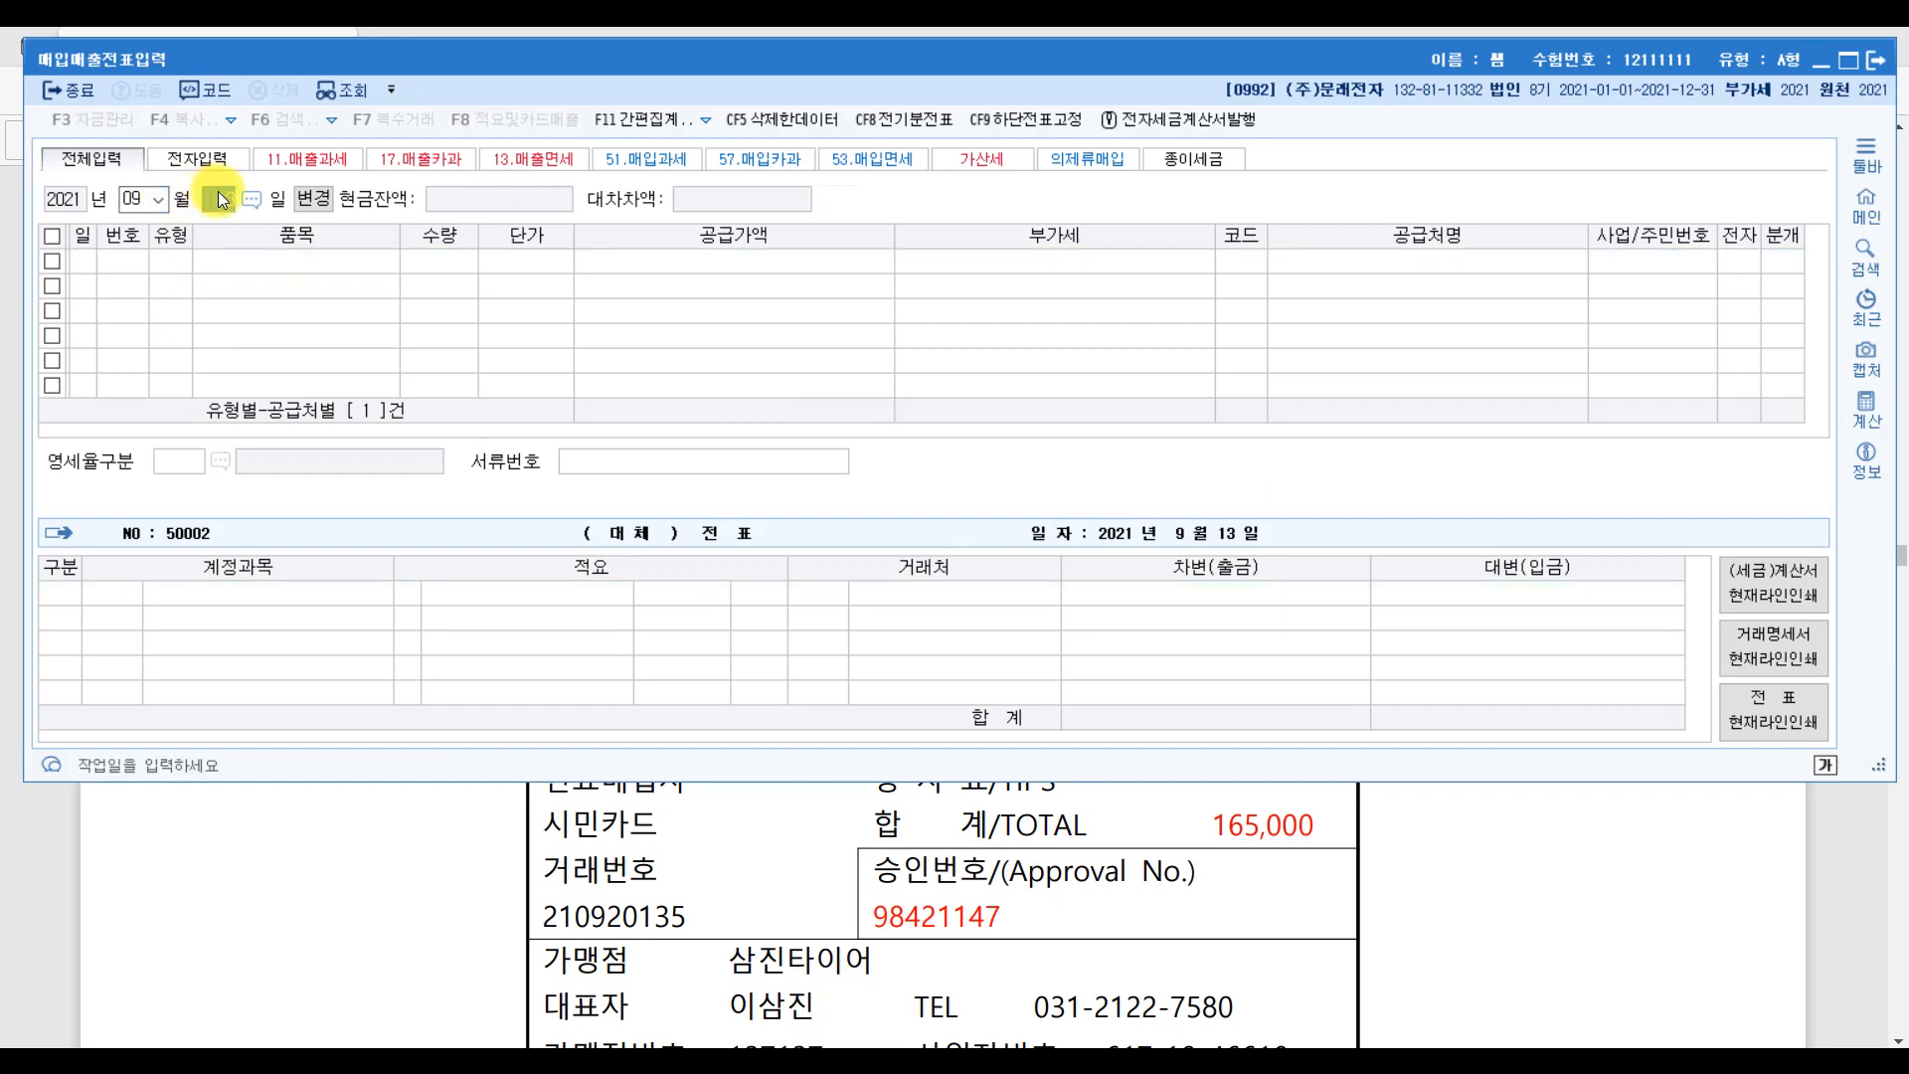
{"action": "type", "text": "20"}
{"action": "key", "text": "Return"}
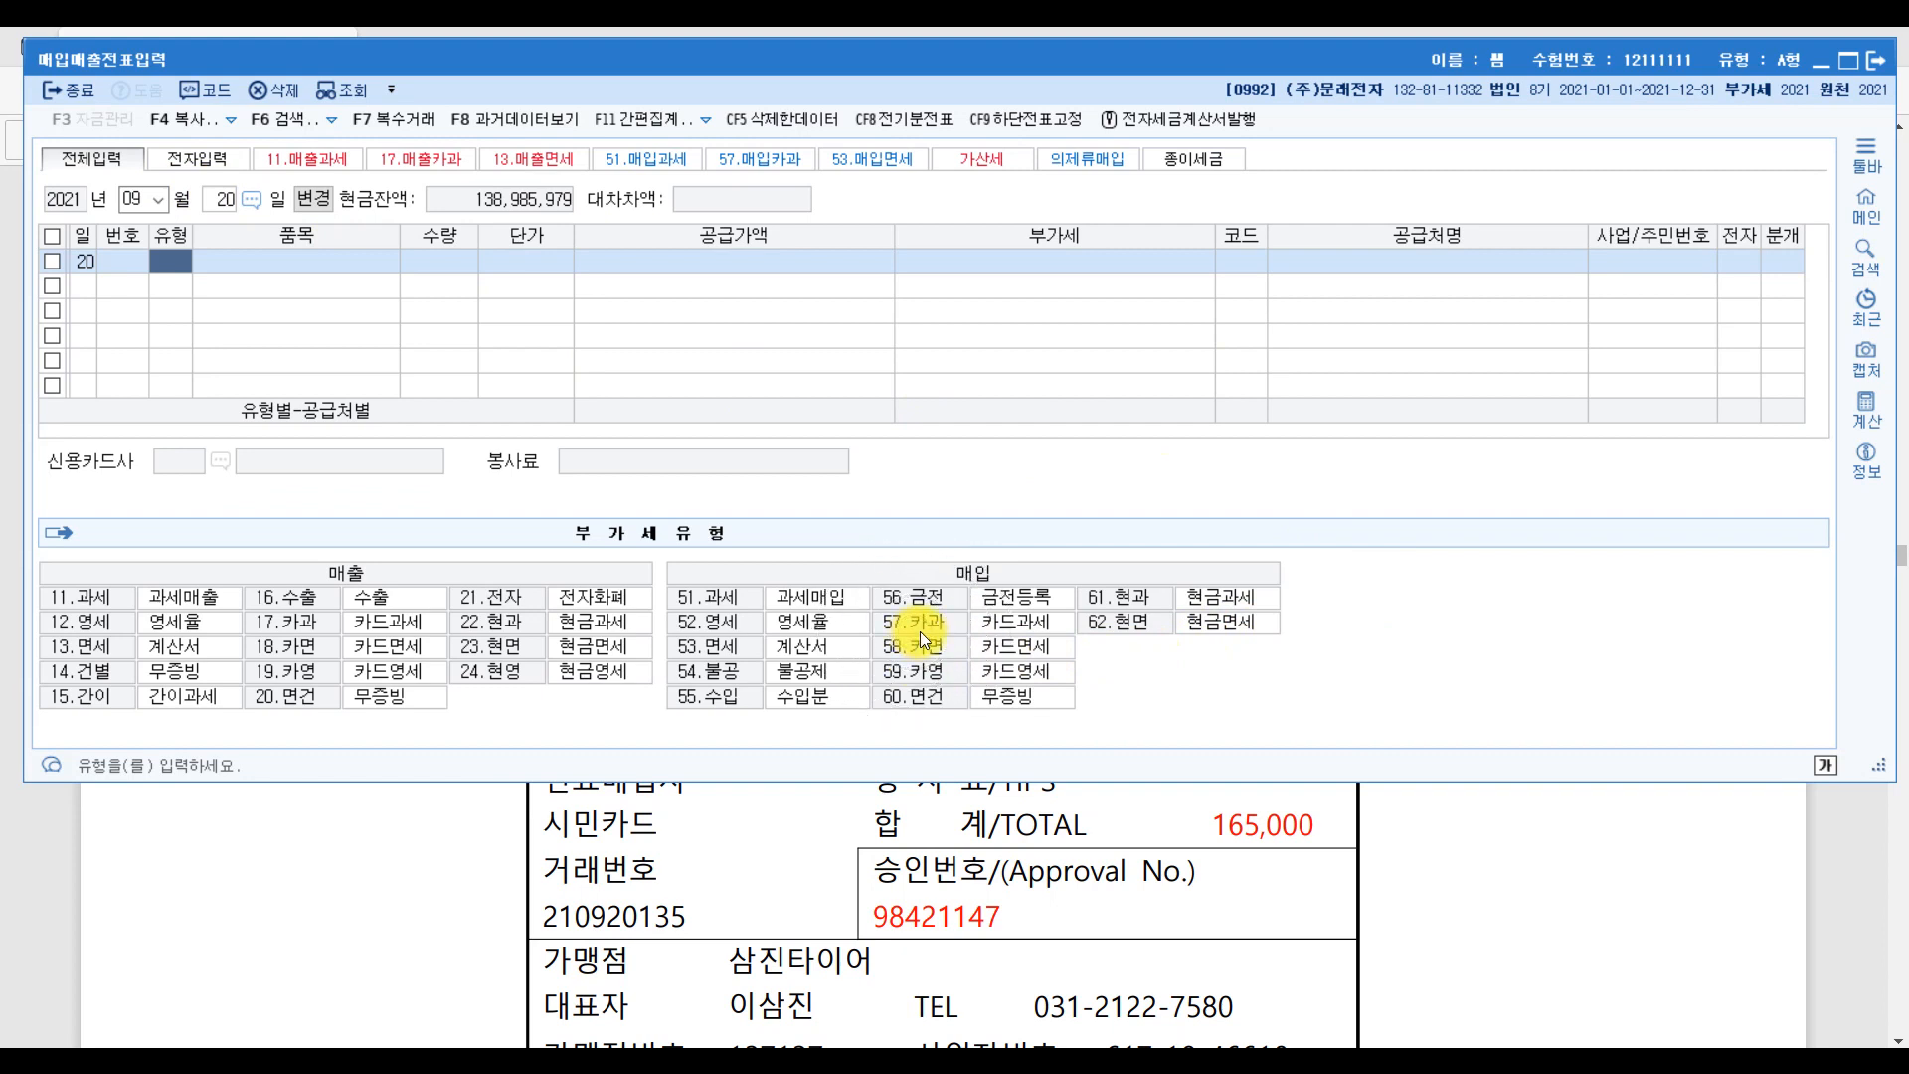
{"action": "type", "text": "57"}
{"action": "key", "text": "Return"}
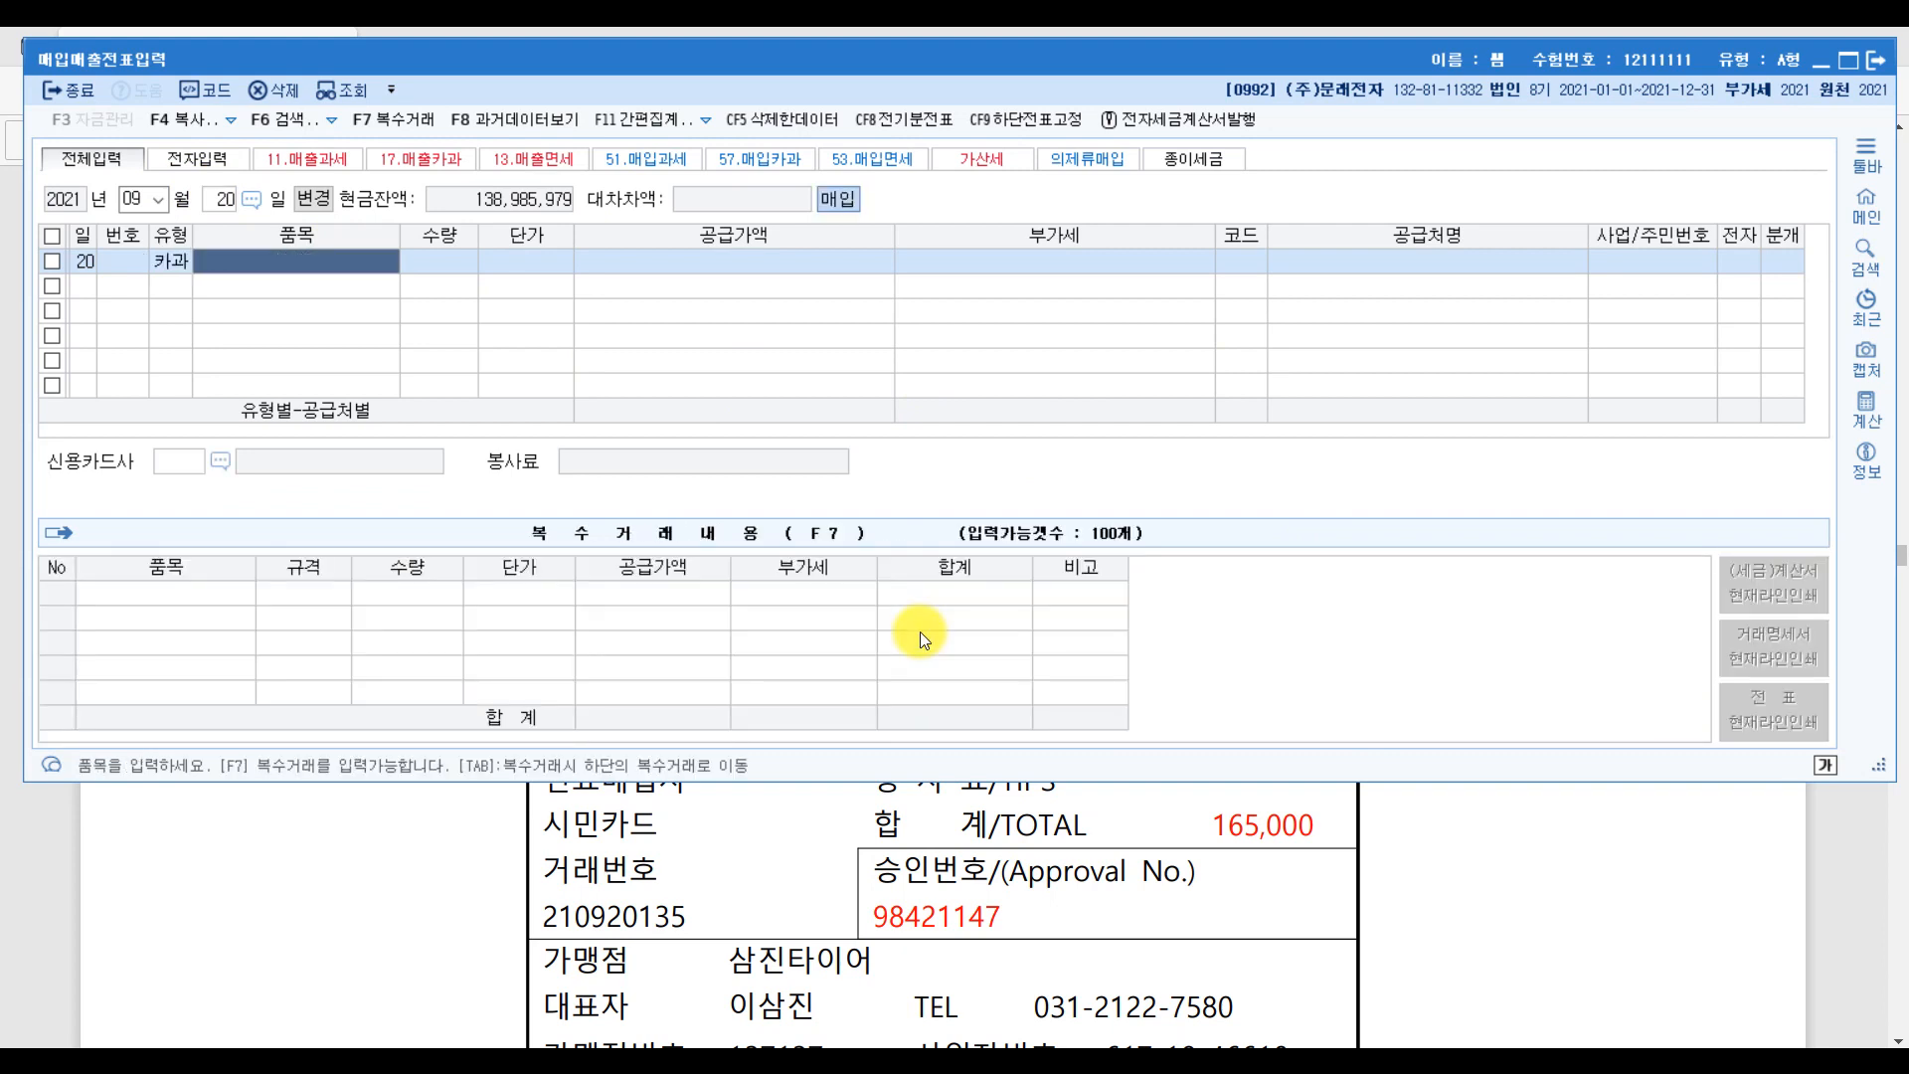
{"action": "type", "text": "타이어"}
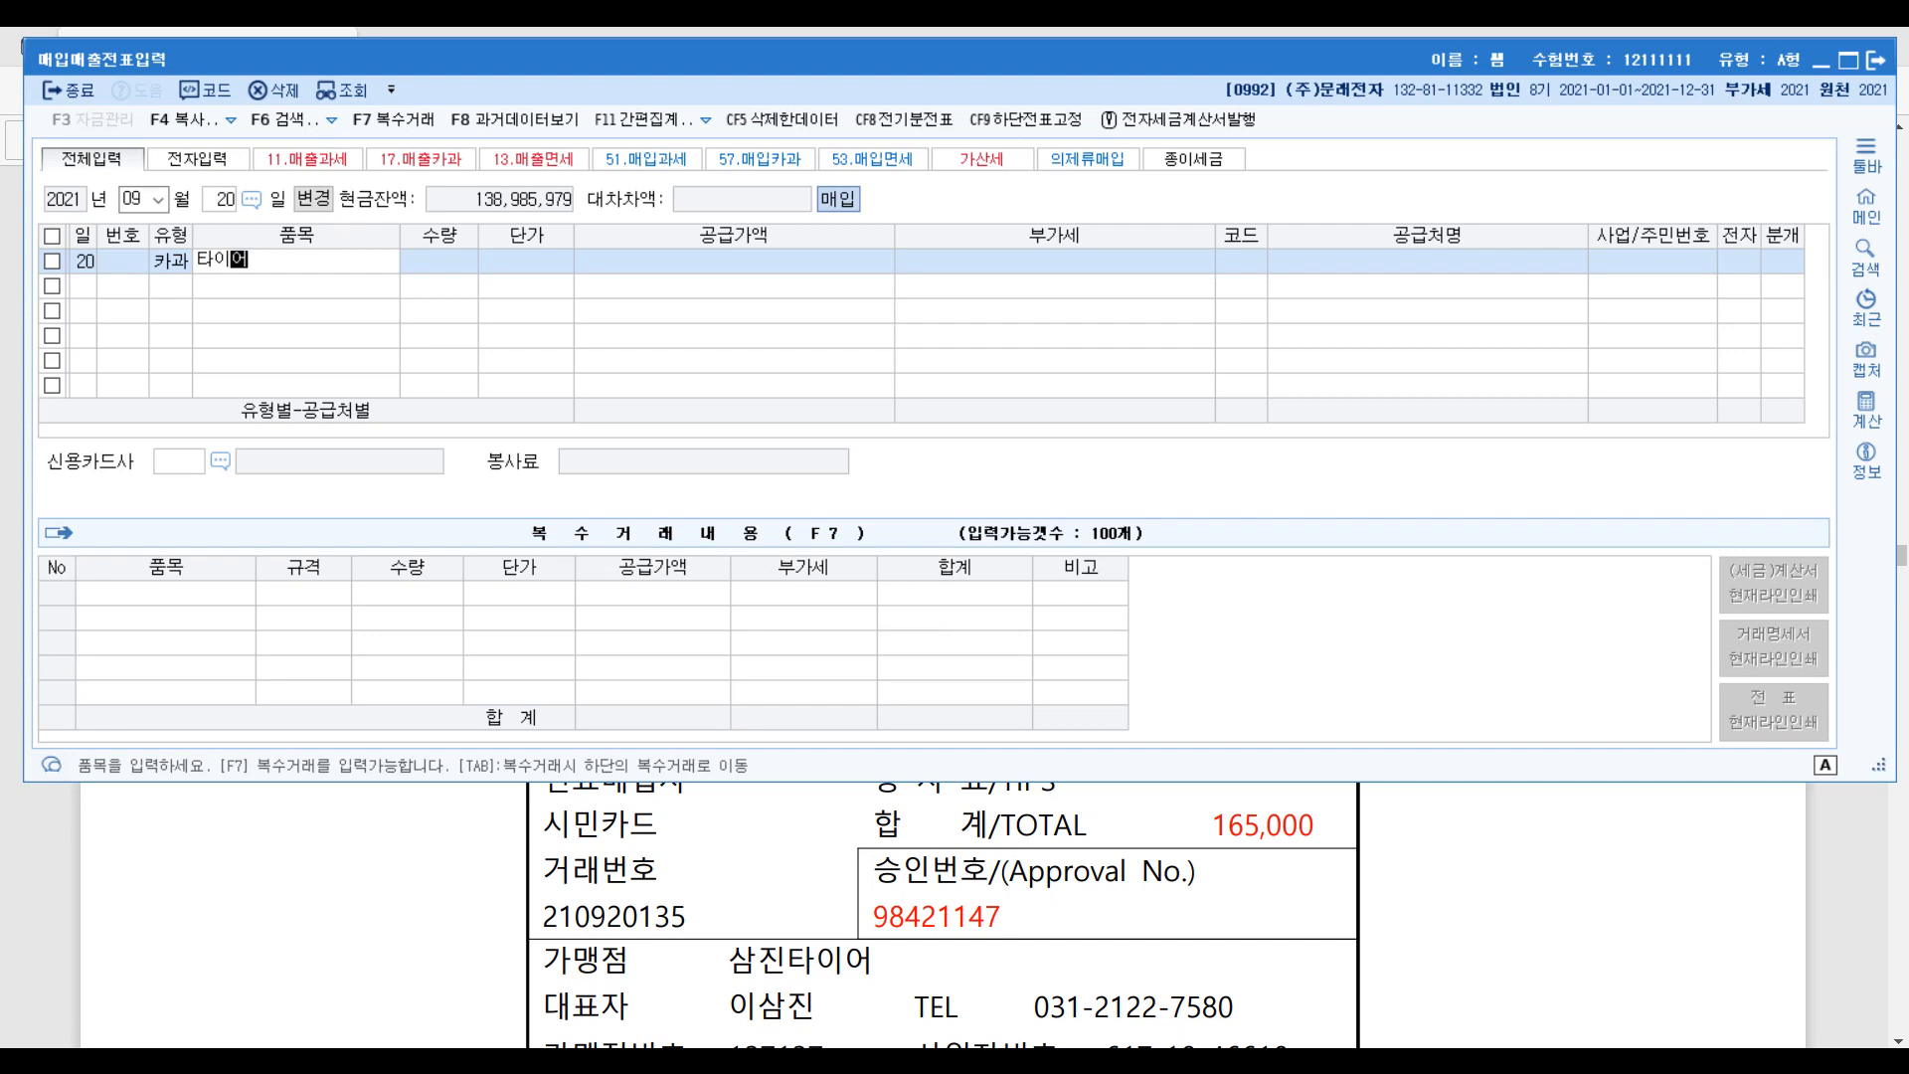
{"action": "key", "text": "Return"}
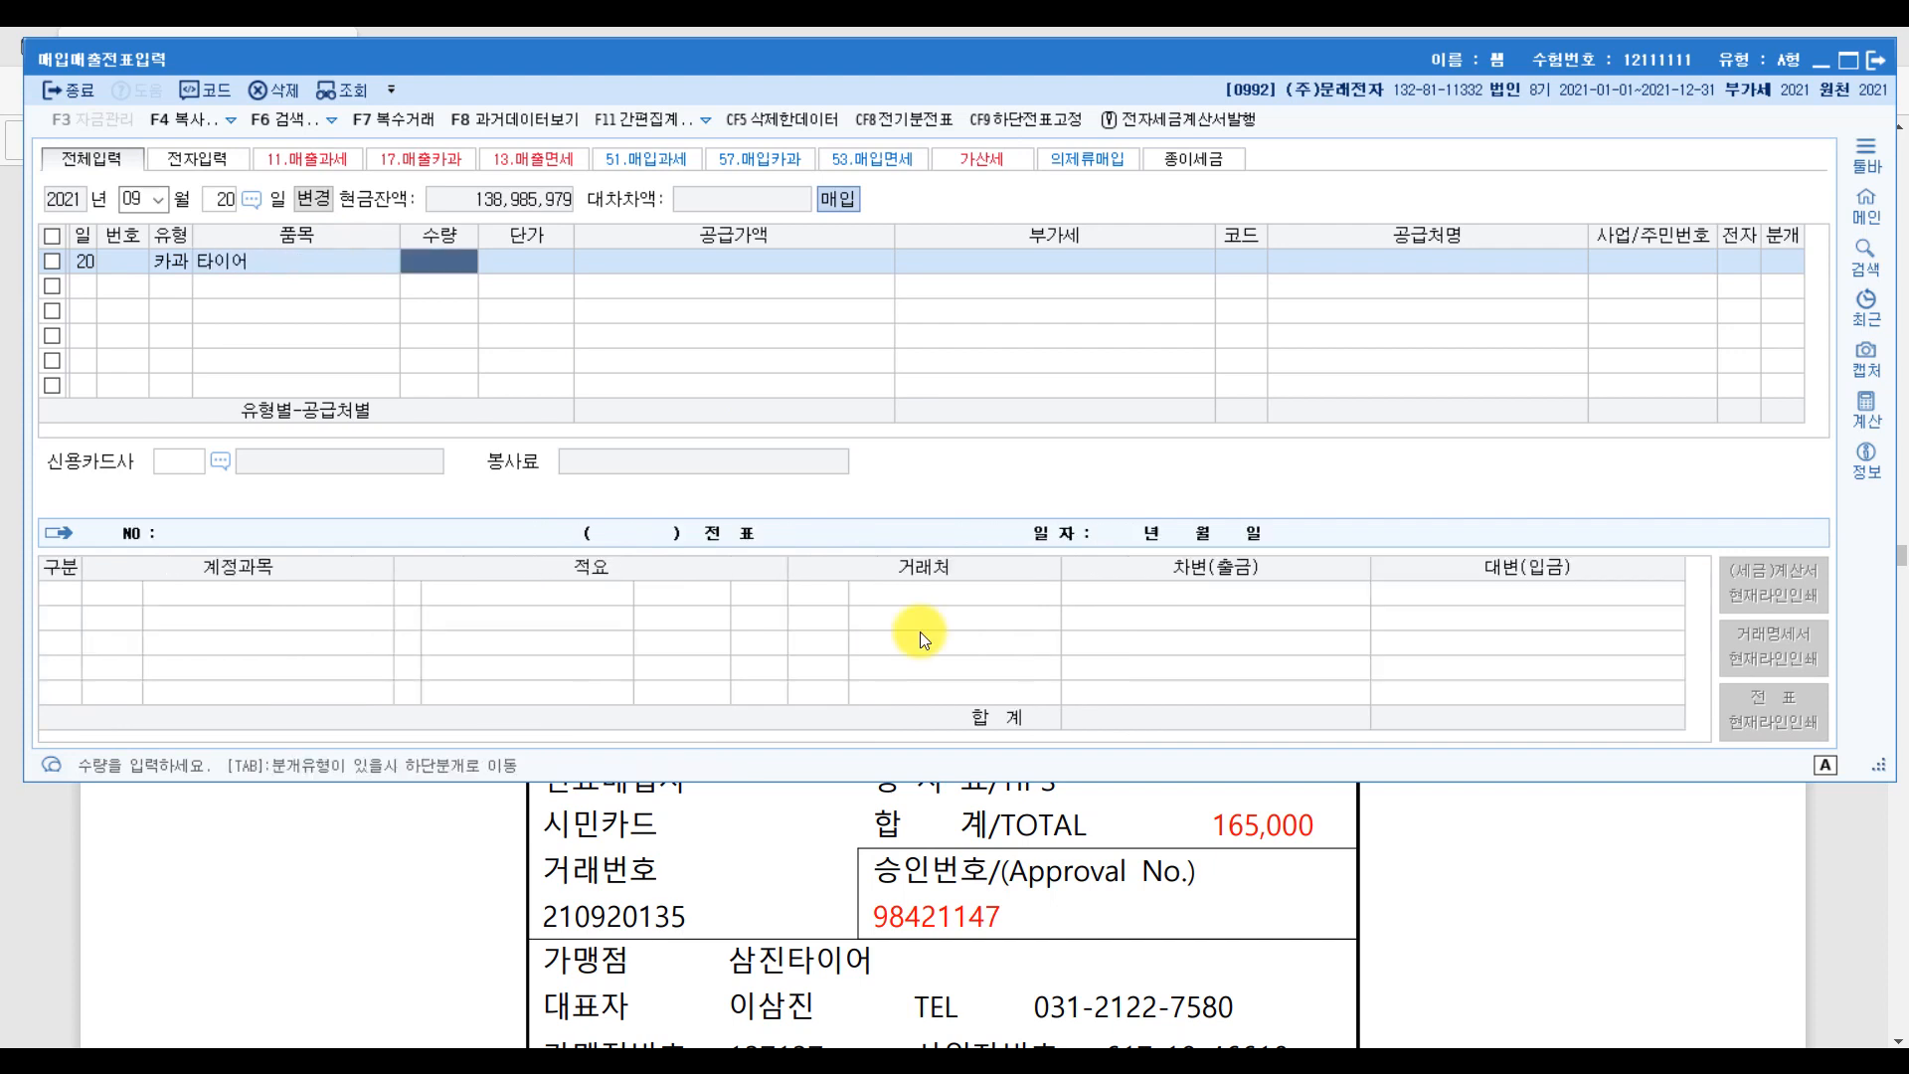
- Leave the quantity and unit price blank, enter the VAT-inclusive total 165,000 as the supply value, and accept the calculated VAT
{"action": "key", "text": "Return"}
{"action": "key", "text": "Return"}
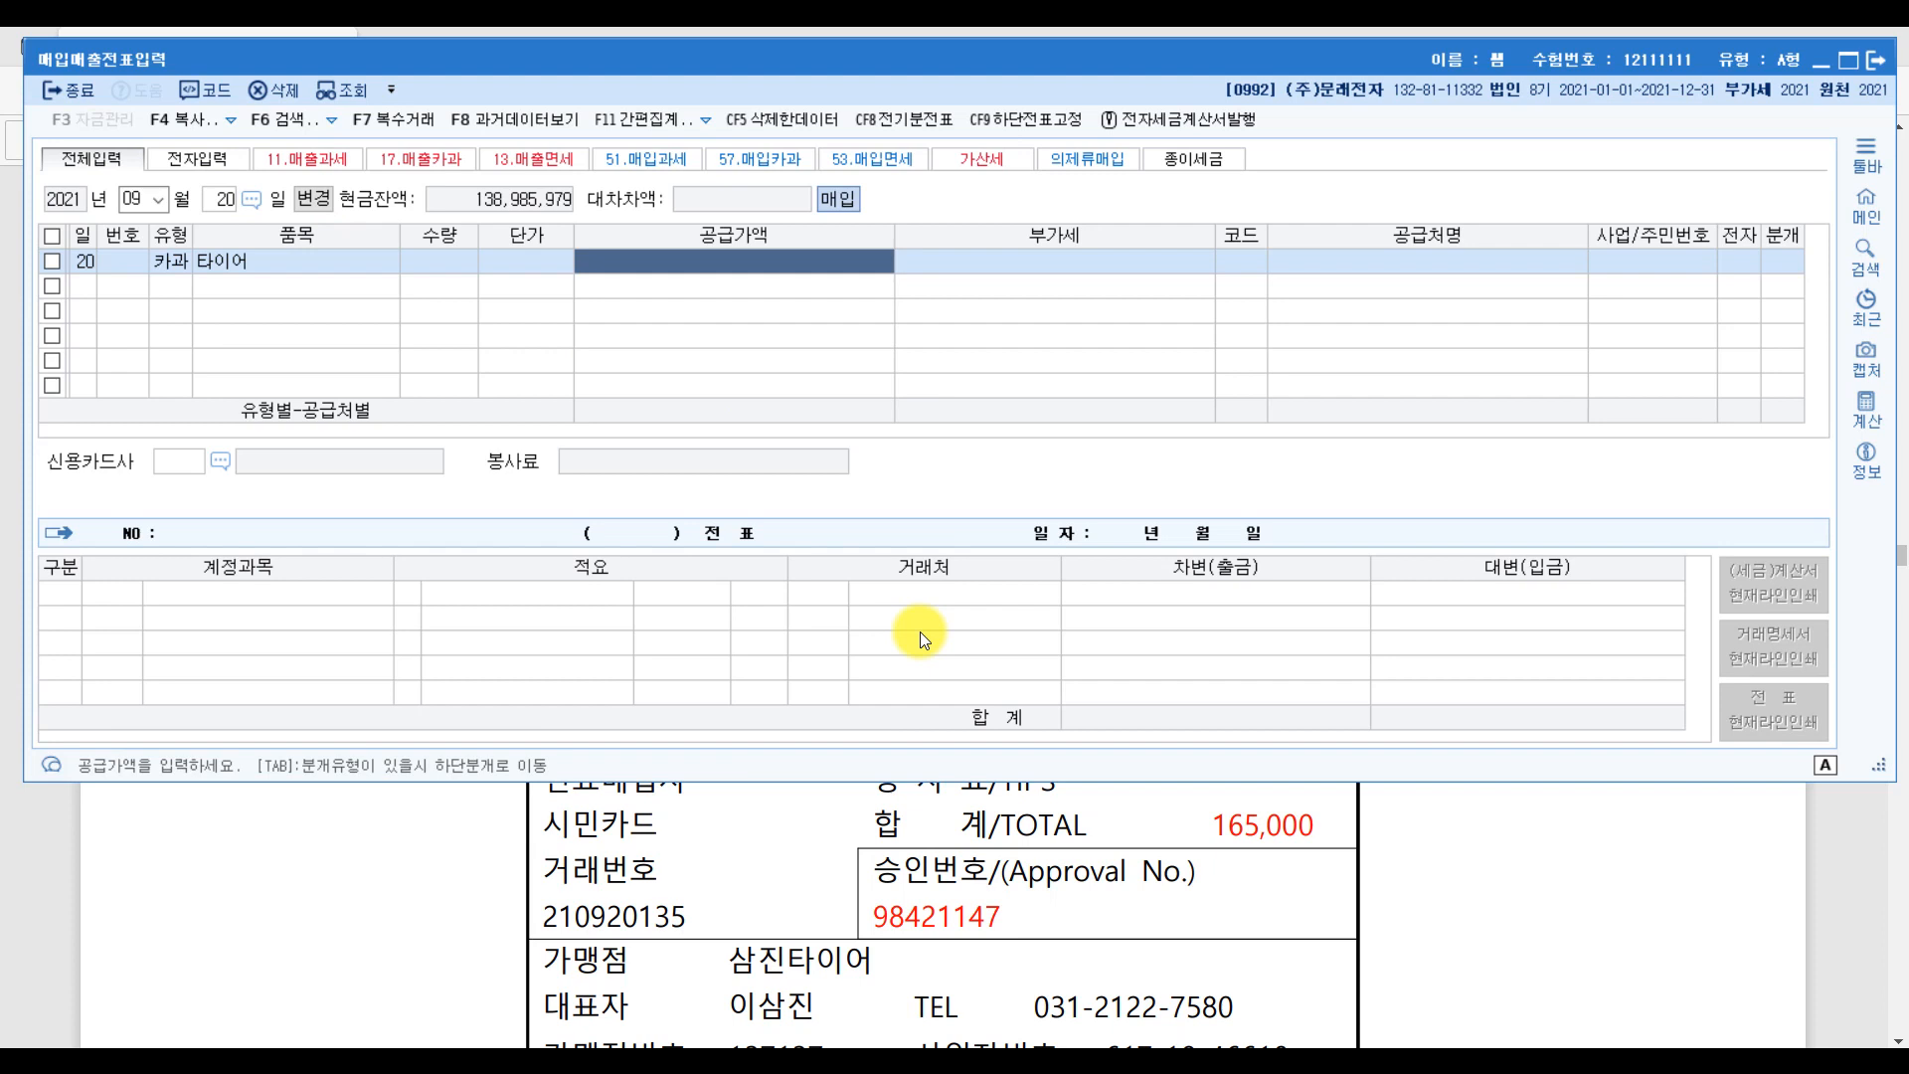
{"action": "type", "text": "1650000"}
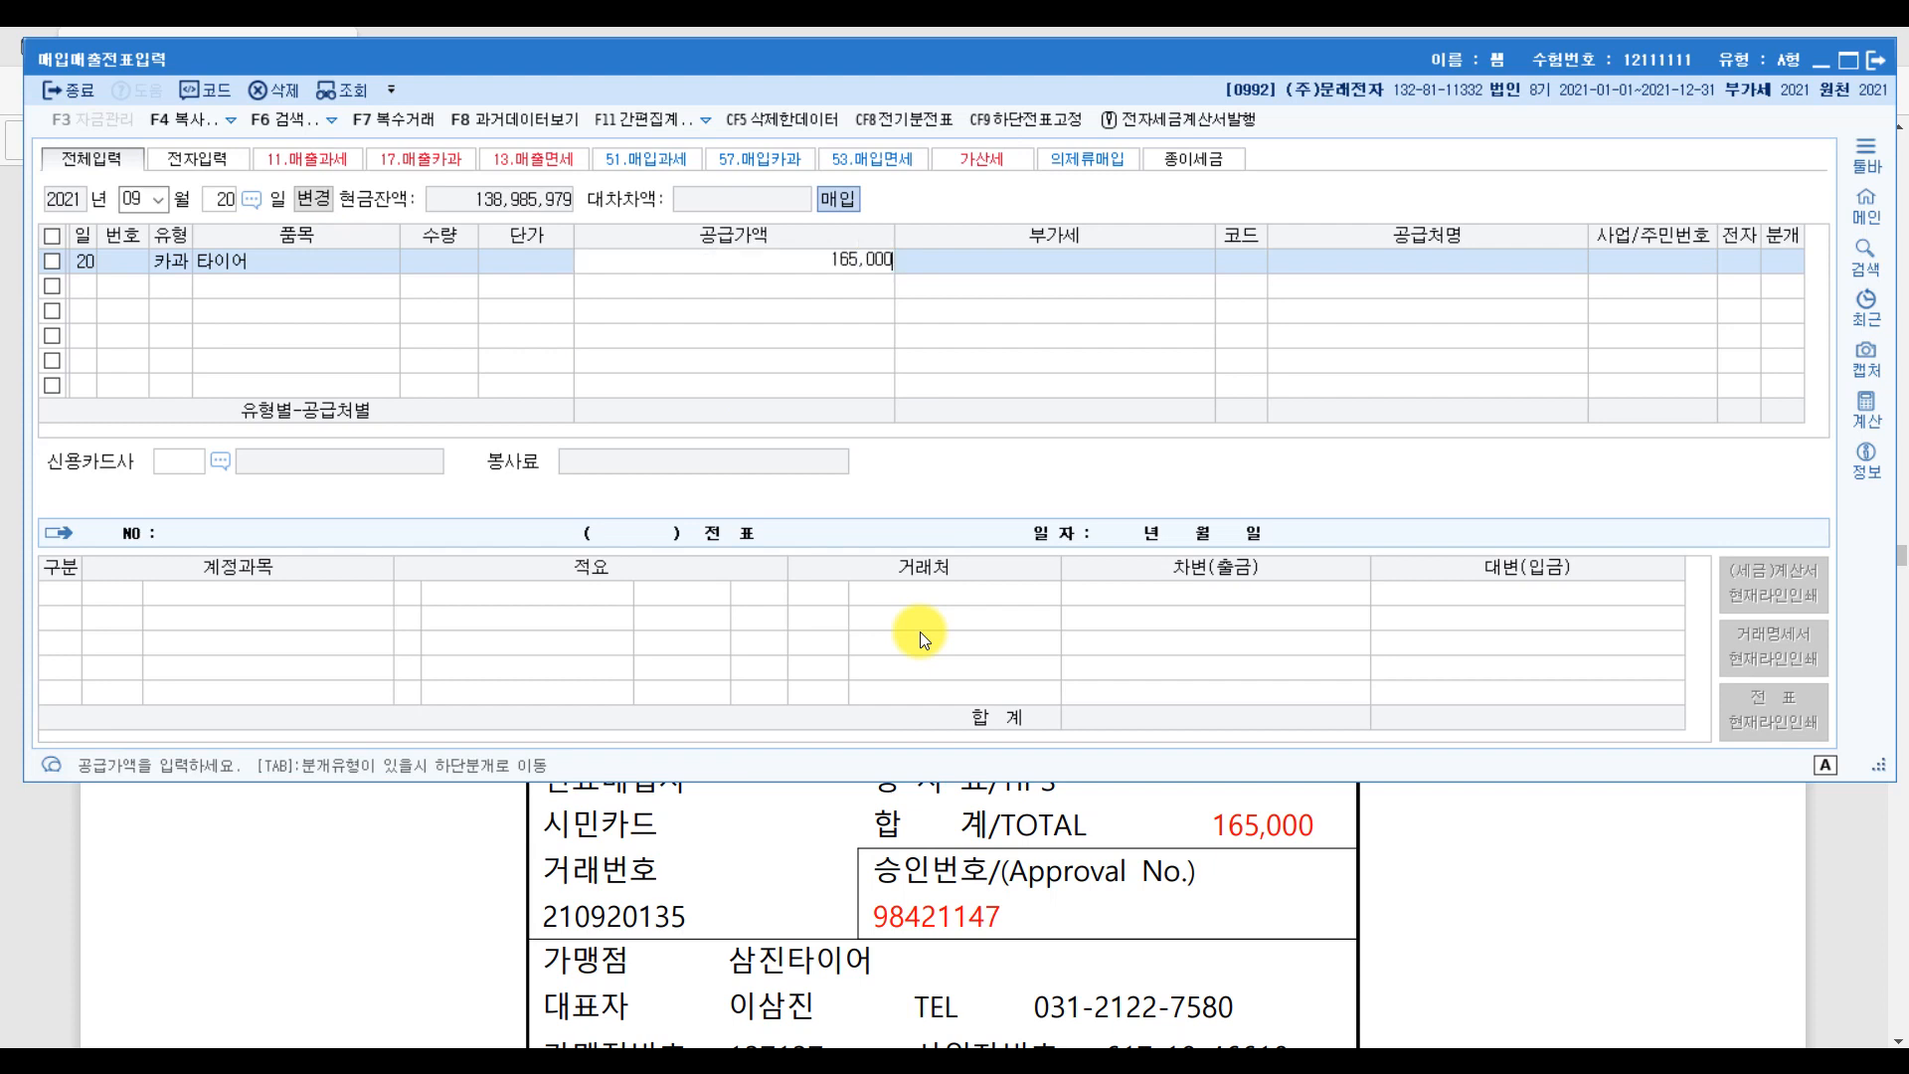
{"action": "key", "text": "Return"}
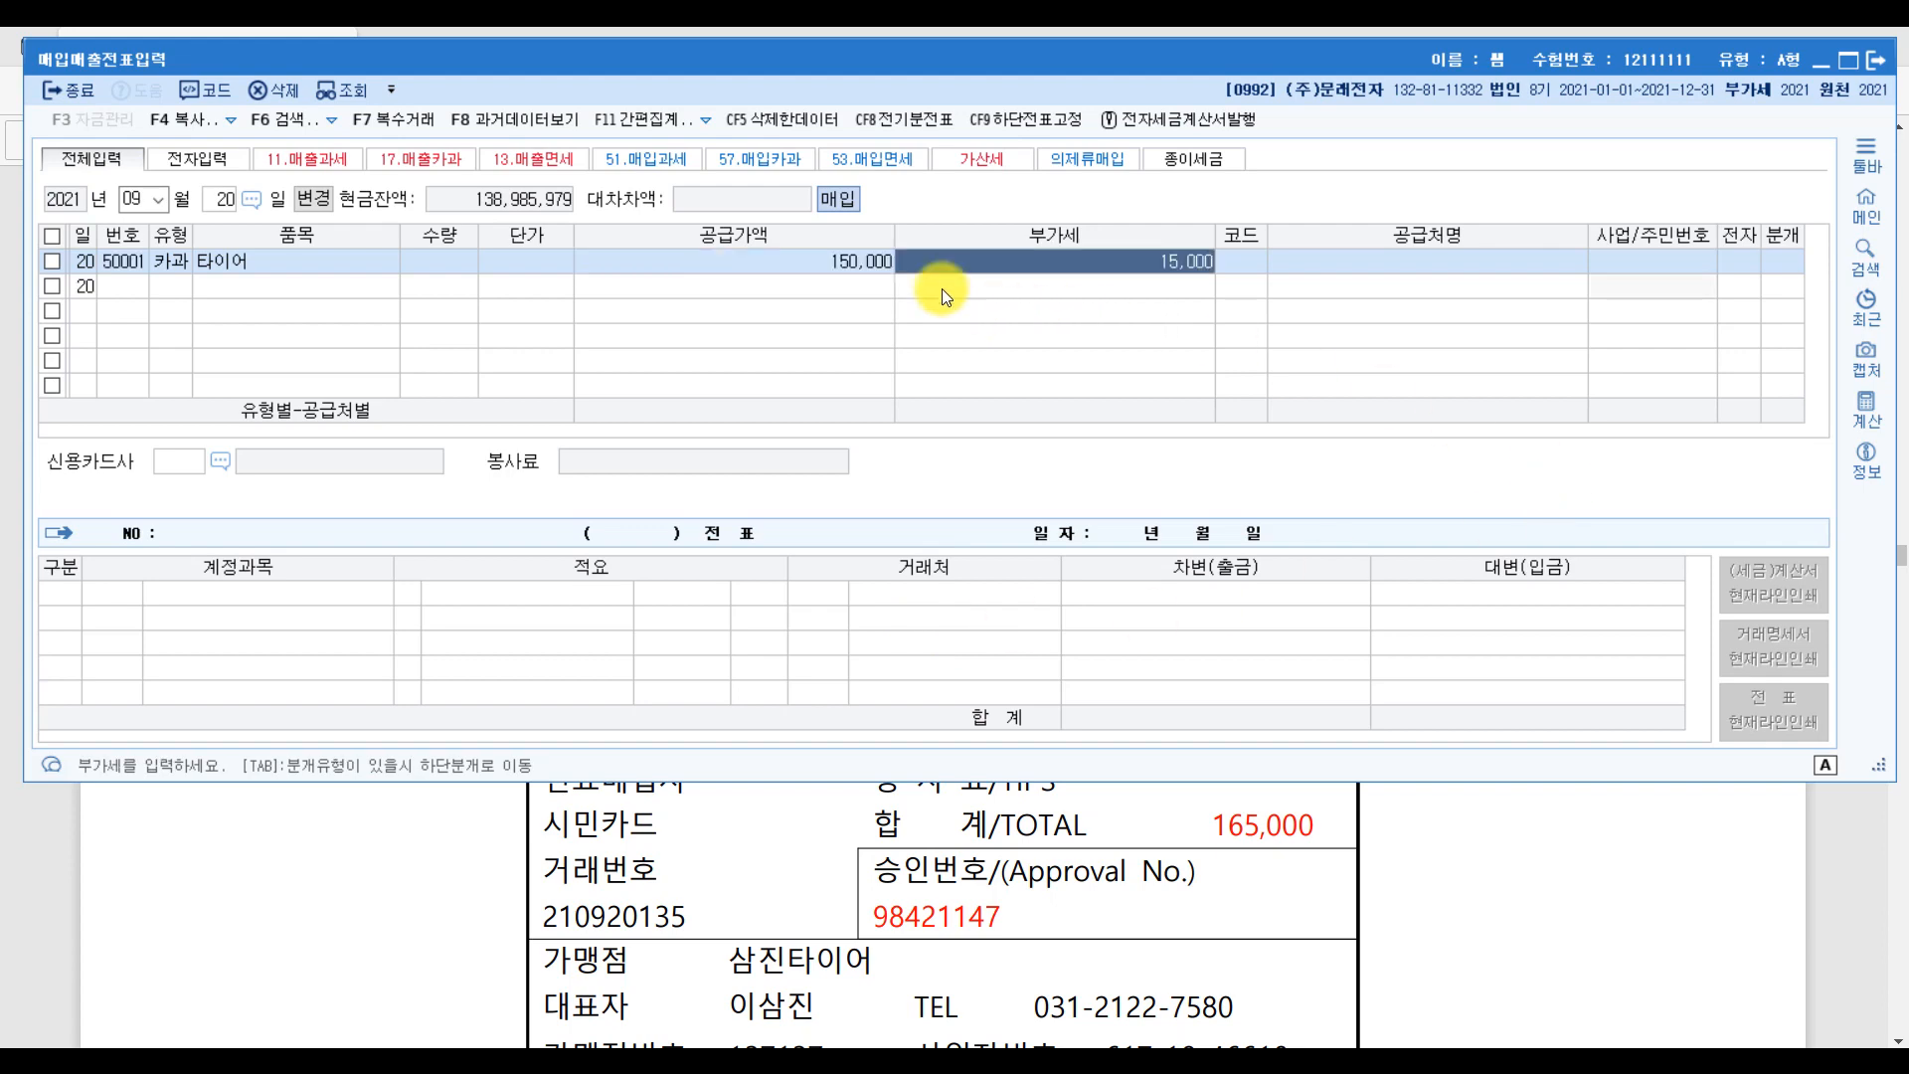
{"action": "key", "text": "Return"}
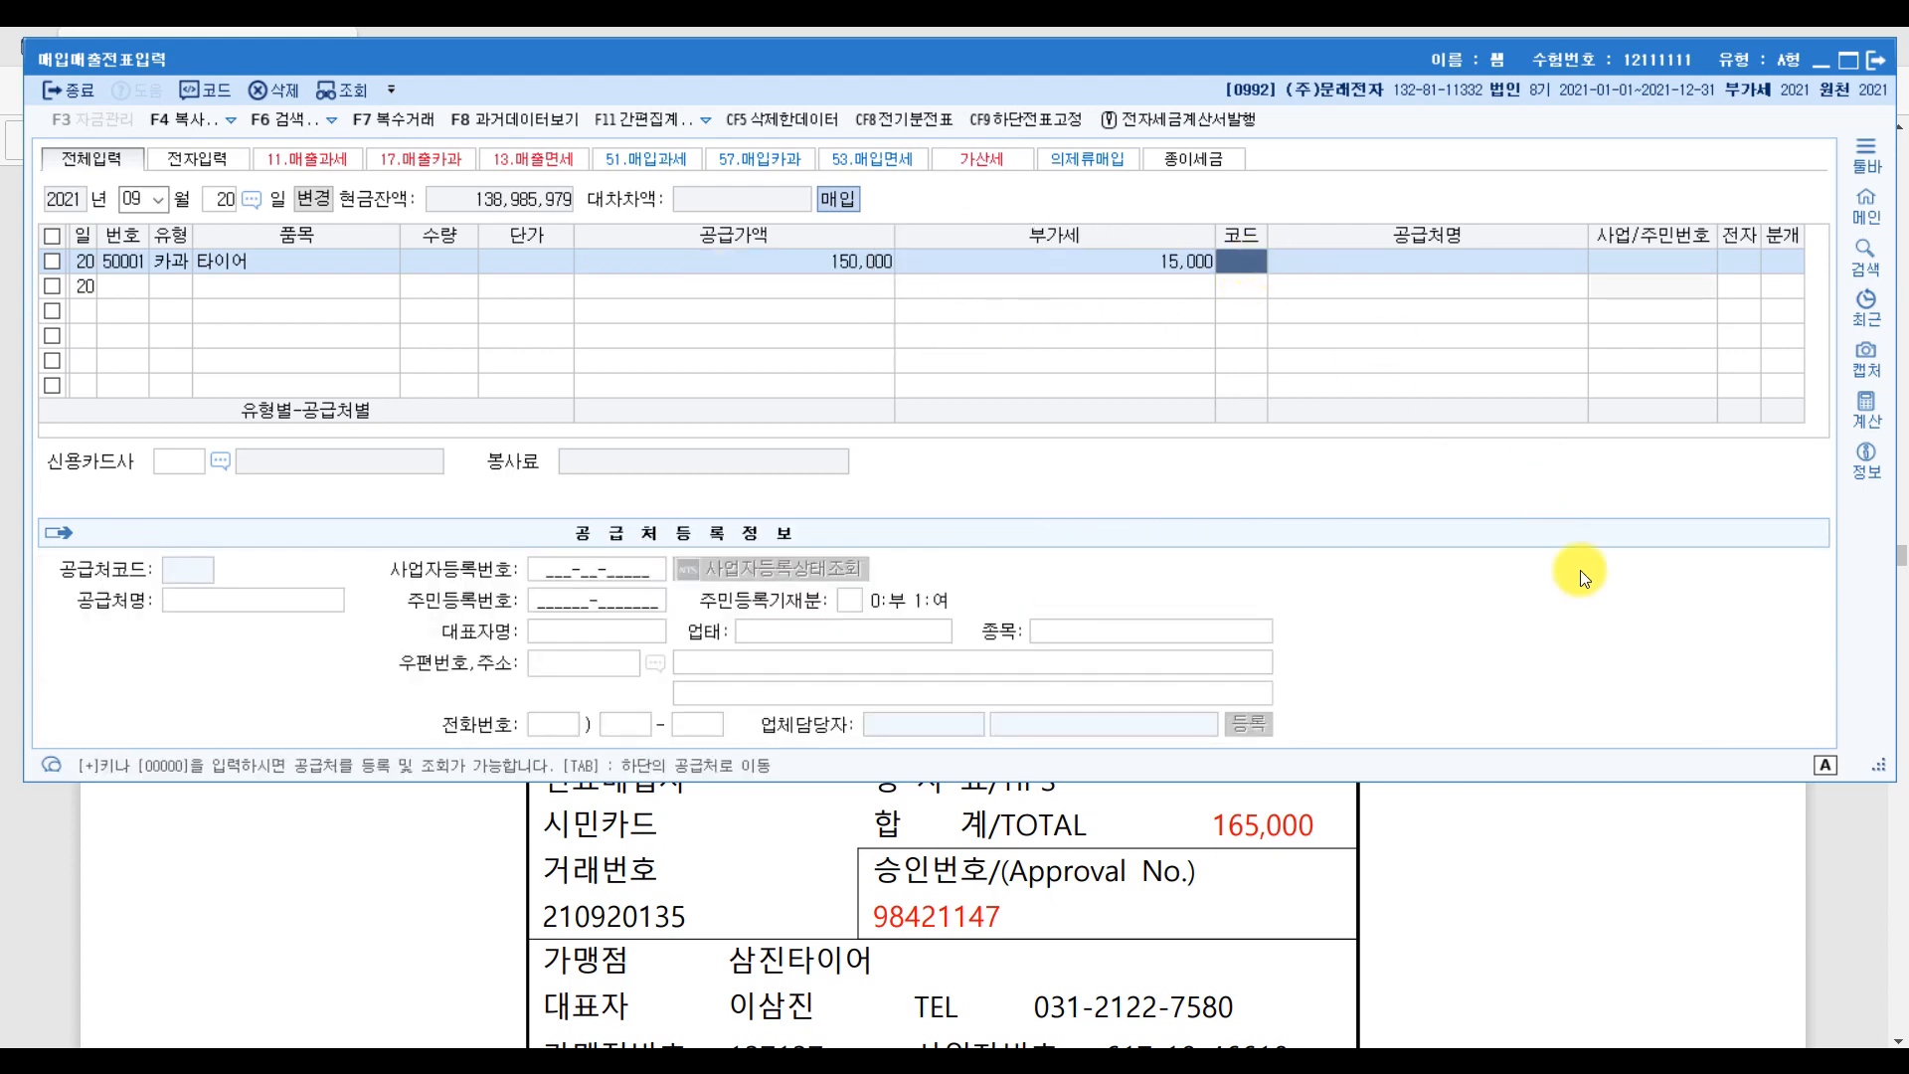
- In the exam PDF, underline the 가맹점 line with 삼진타이어 on question [5]'s card receipt
{"action": "left_click", "coordinate": [1875, 863]}
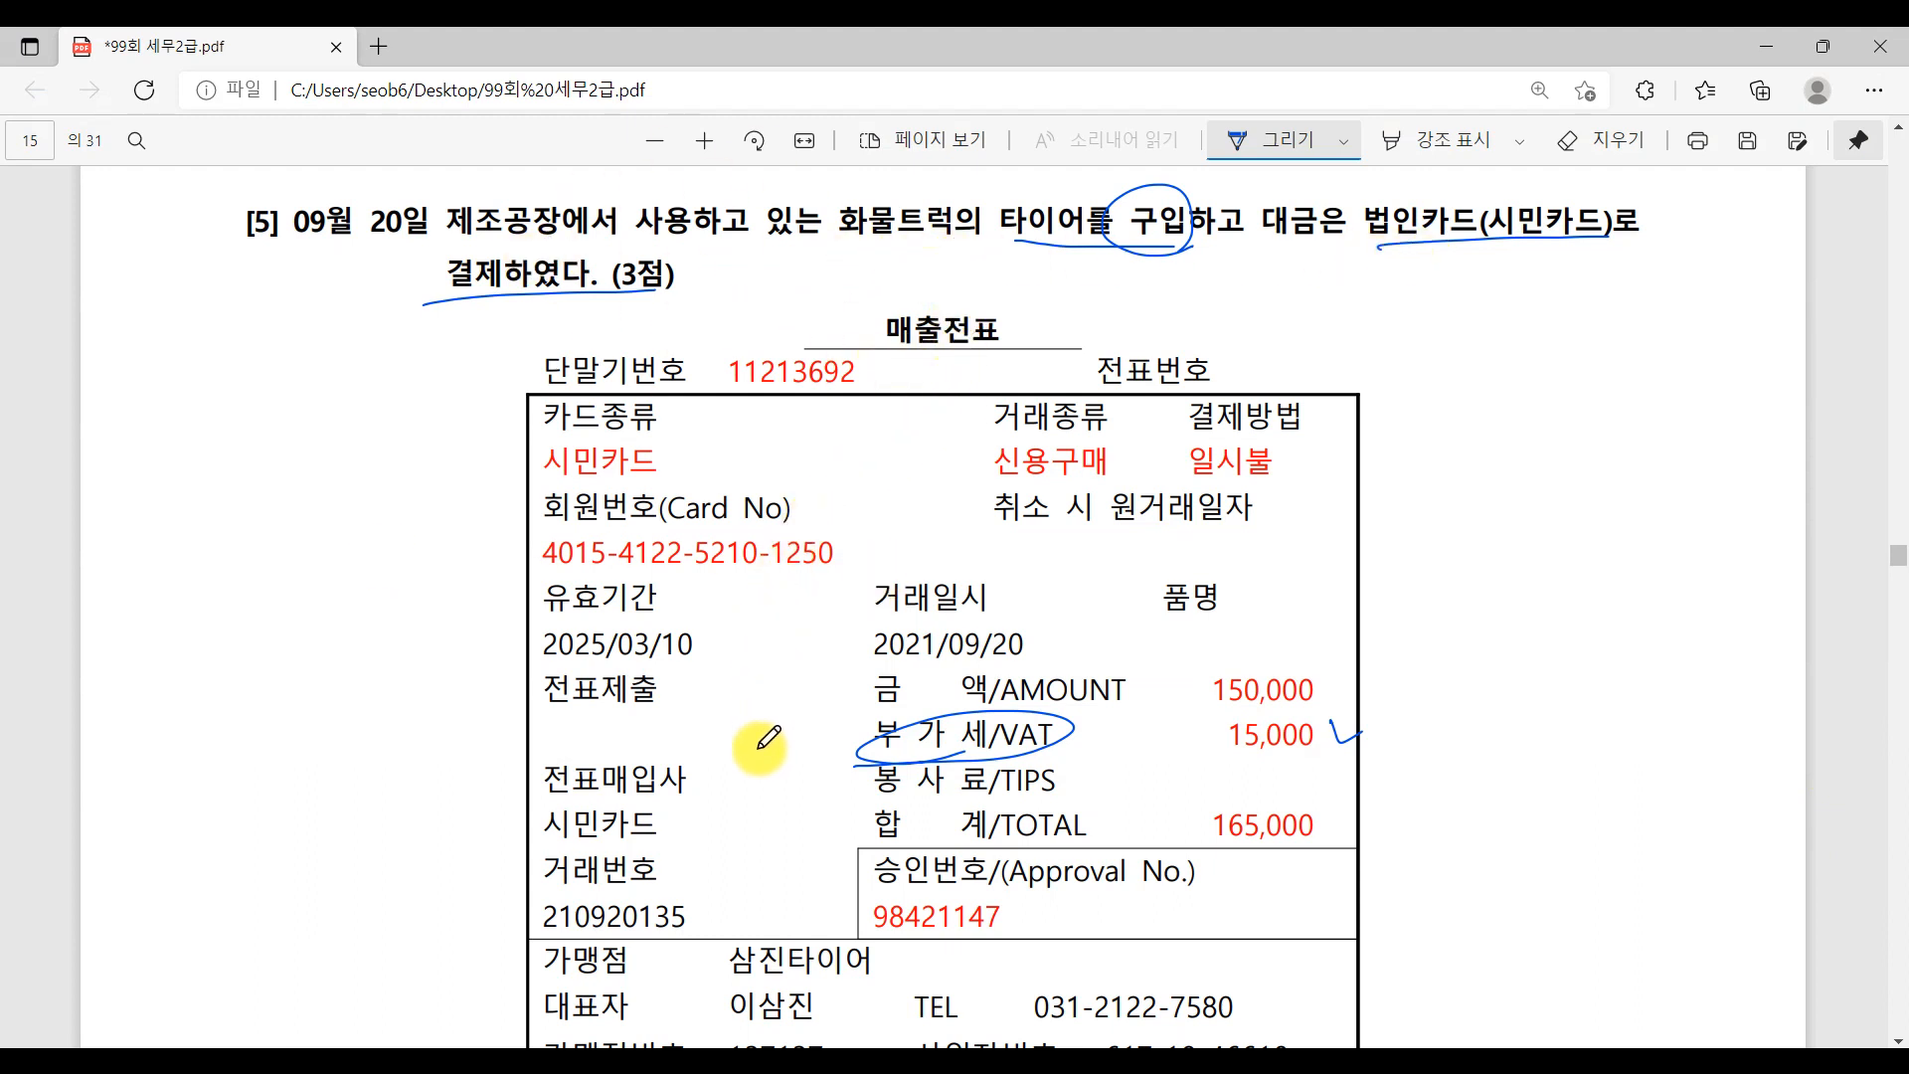
{"action": "left_click_drag", "start_coordinate": [553, 982], "coordinate": [919, 999]}
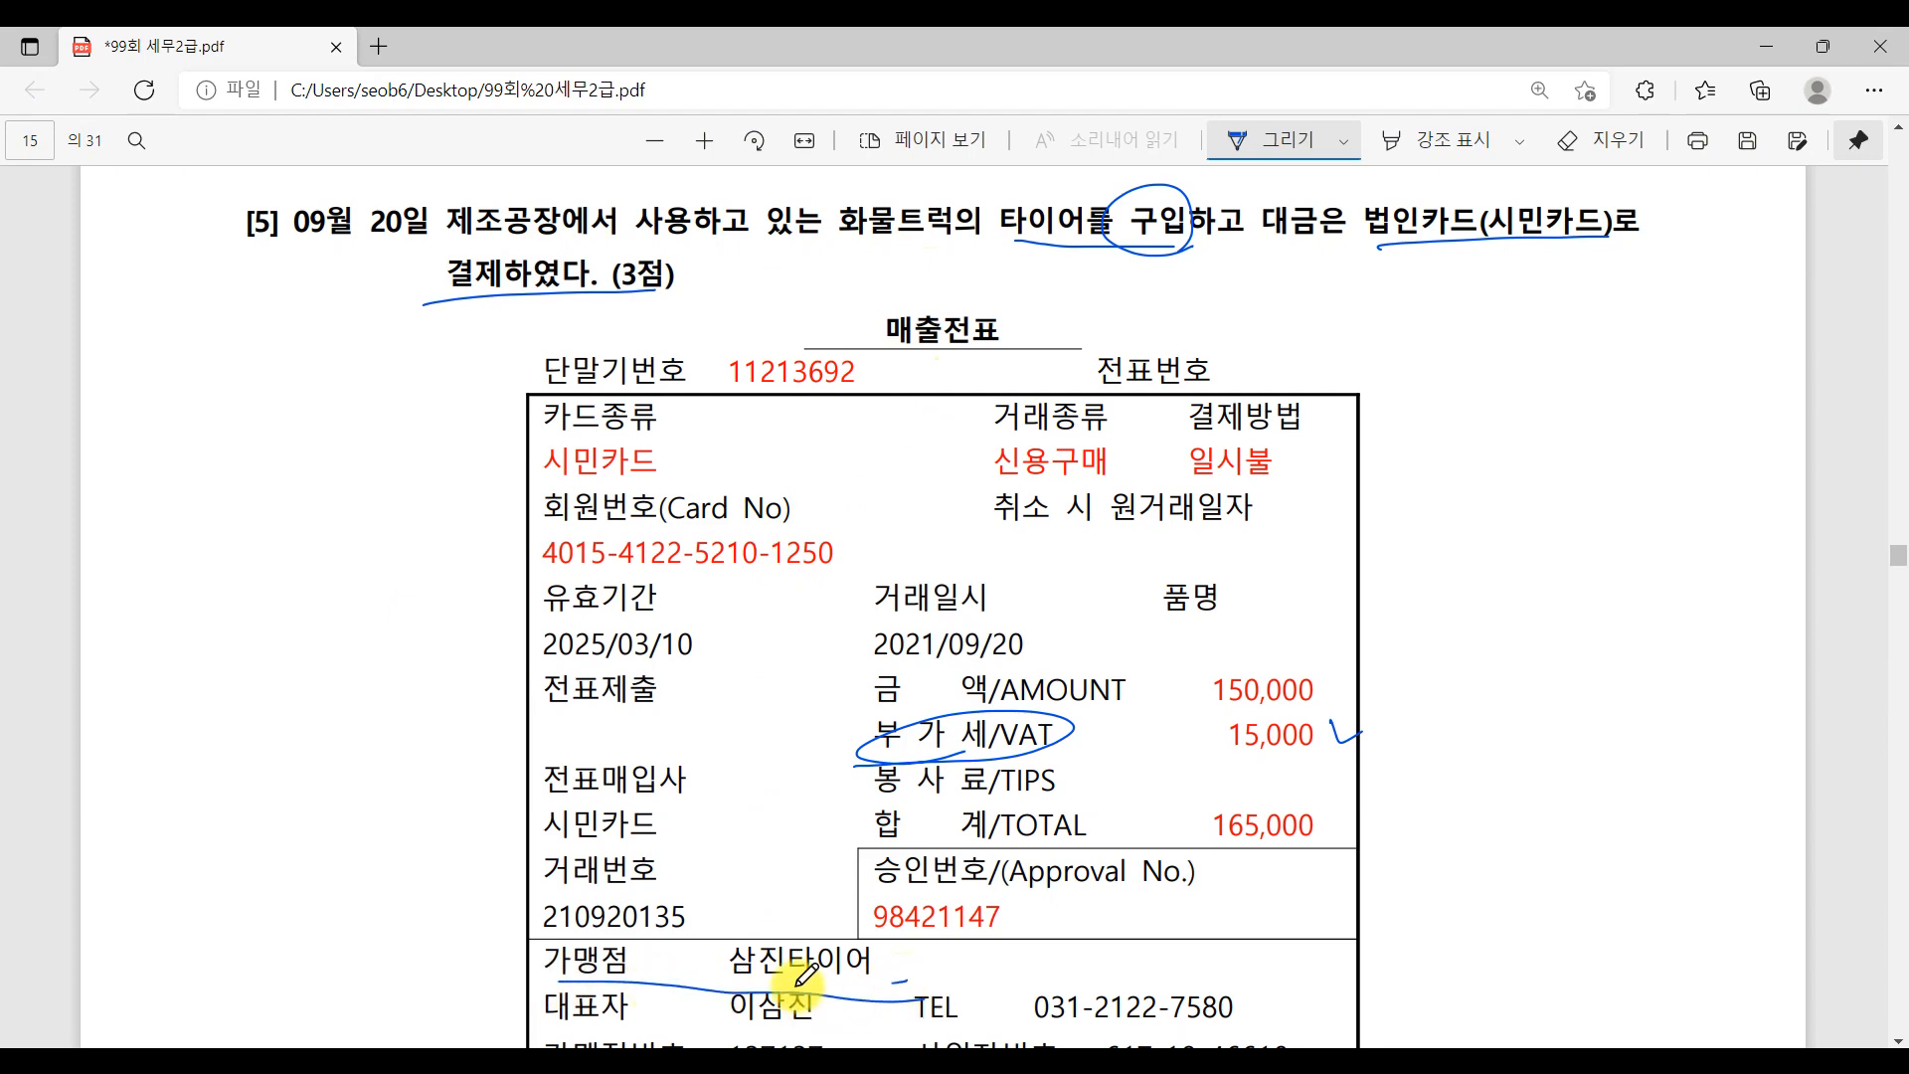
- Return to the September 20 entry in 매입매출전표입력 and look up 삼진 to set the supplier to 삼진타이어
{"action": "mouse_move", "coordinate": [854, 903]}
{"action": "left_mouse_down"}
{"action": "mouse_move", "coordinate": [845, 984]}
{"action": "mouse_move", "coordinate": [900, 929]}
{"action": "left_mouse_up"}
{"action": "scroll", "coordinate": [968, 942], "scroll_direction": "down", "scroll_amount": 4}
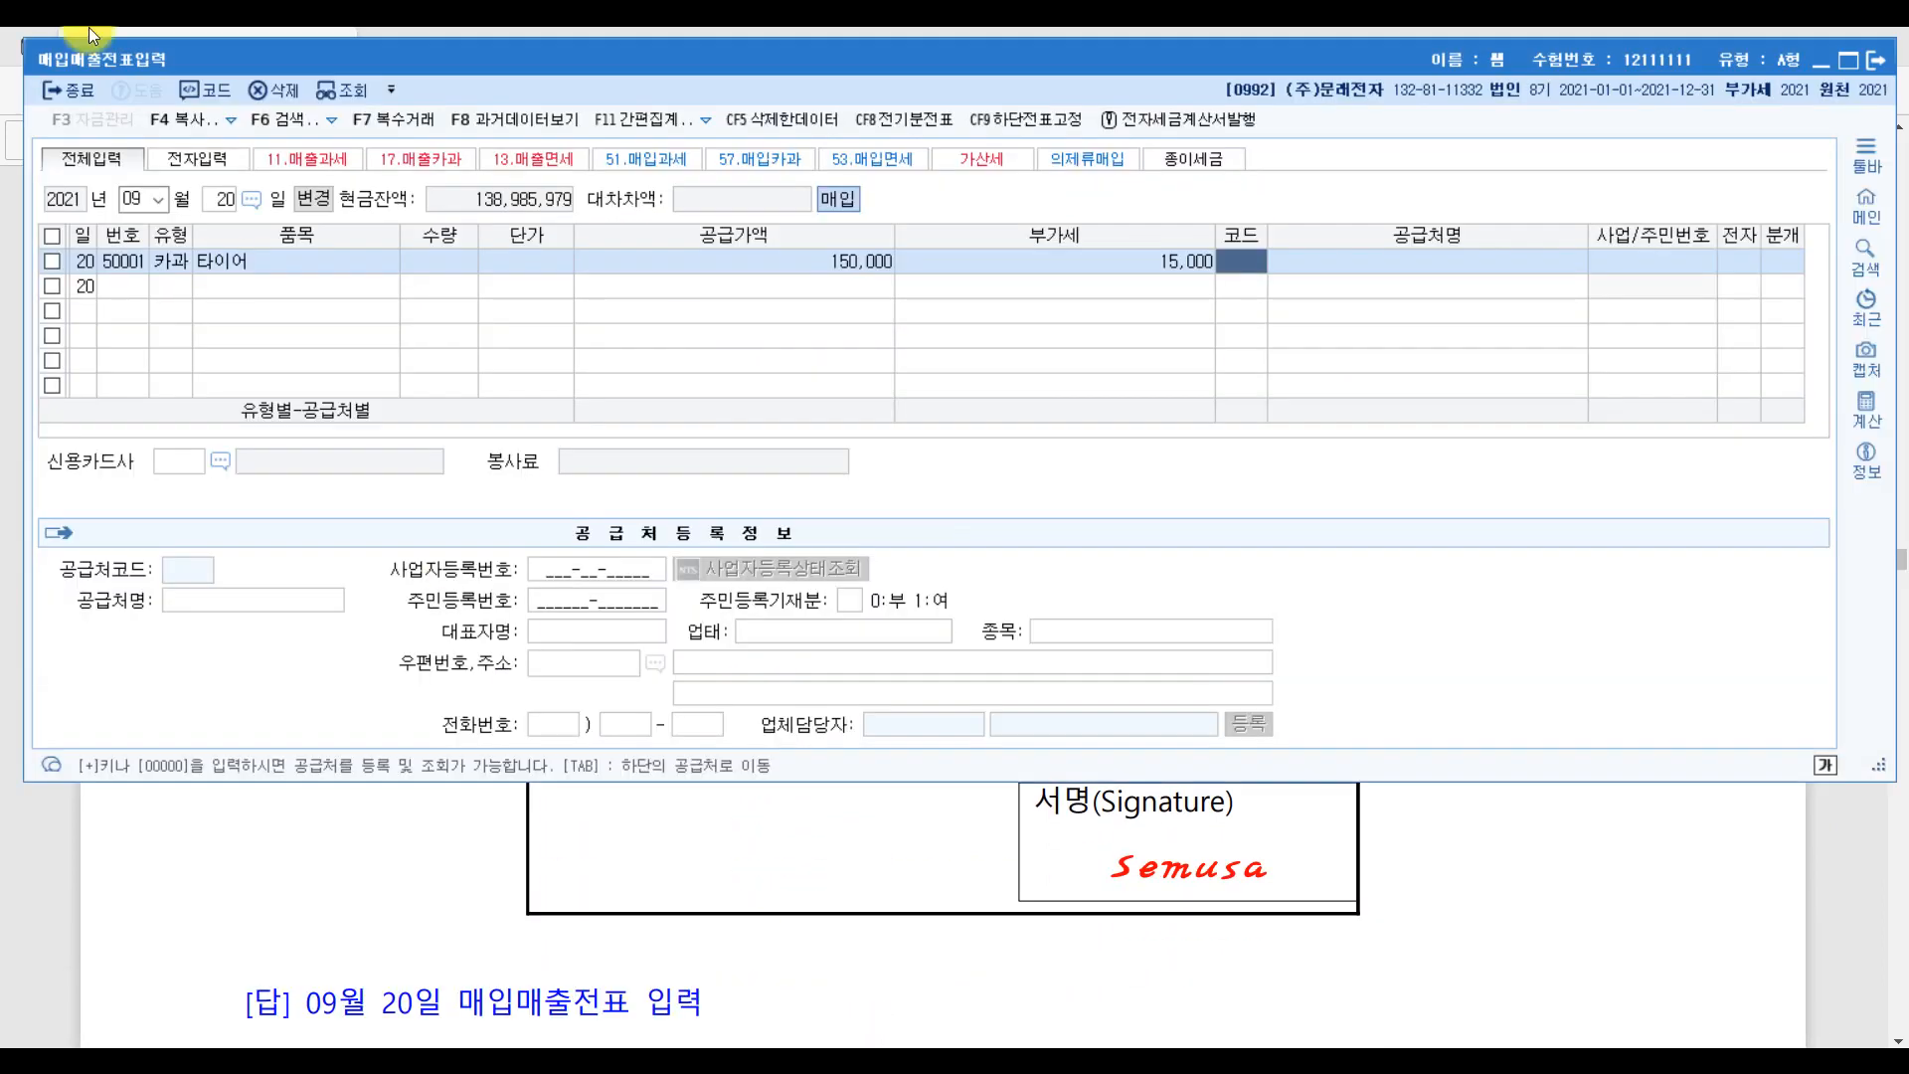
{"action": "key", "text": "alt+Tab"}
{"action": "type", "text": "삼진"}
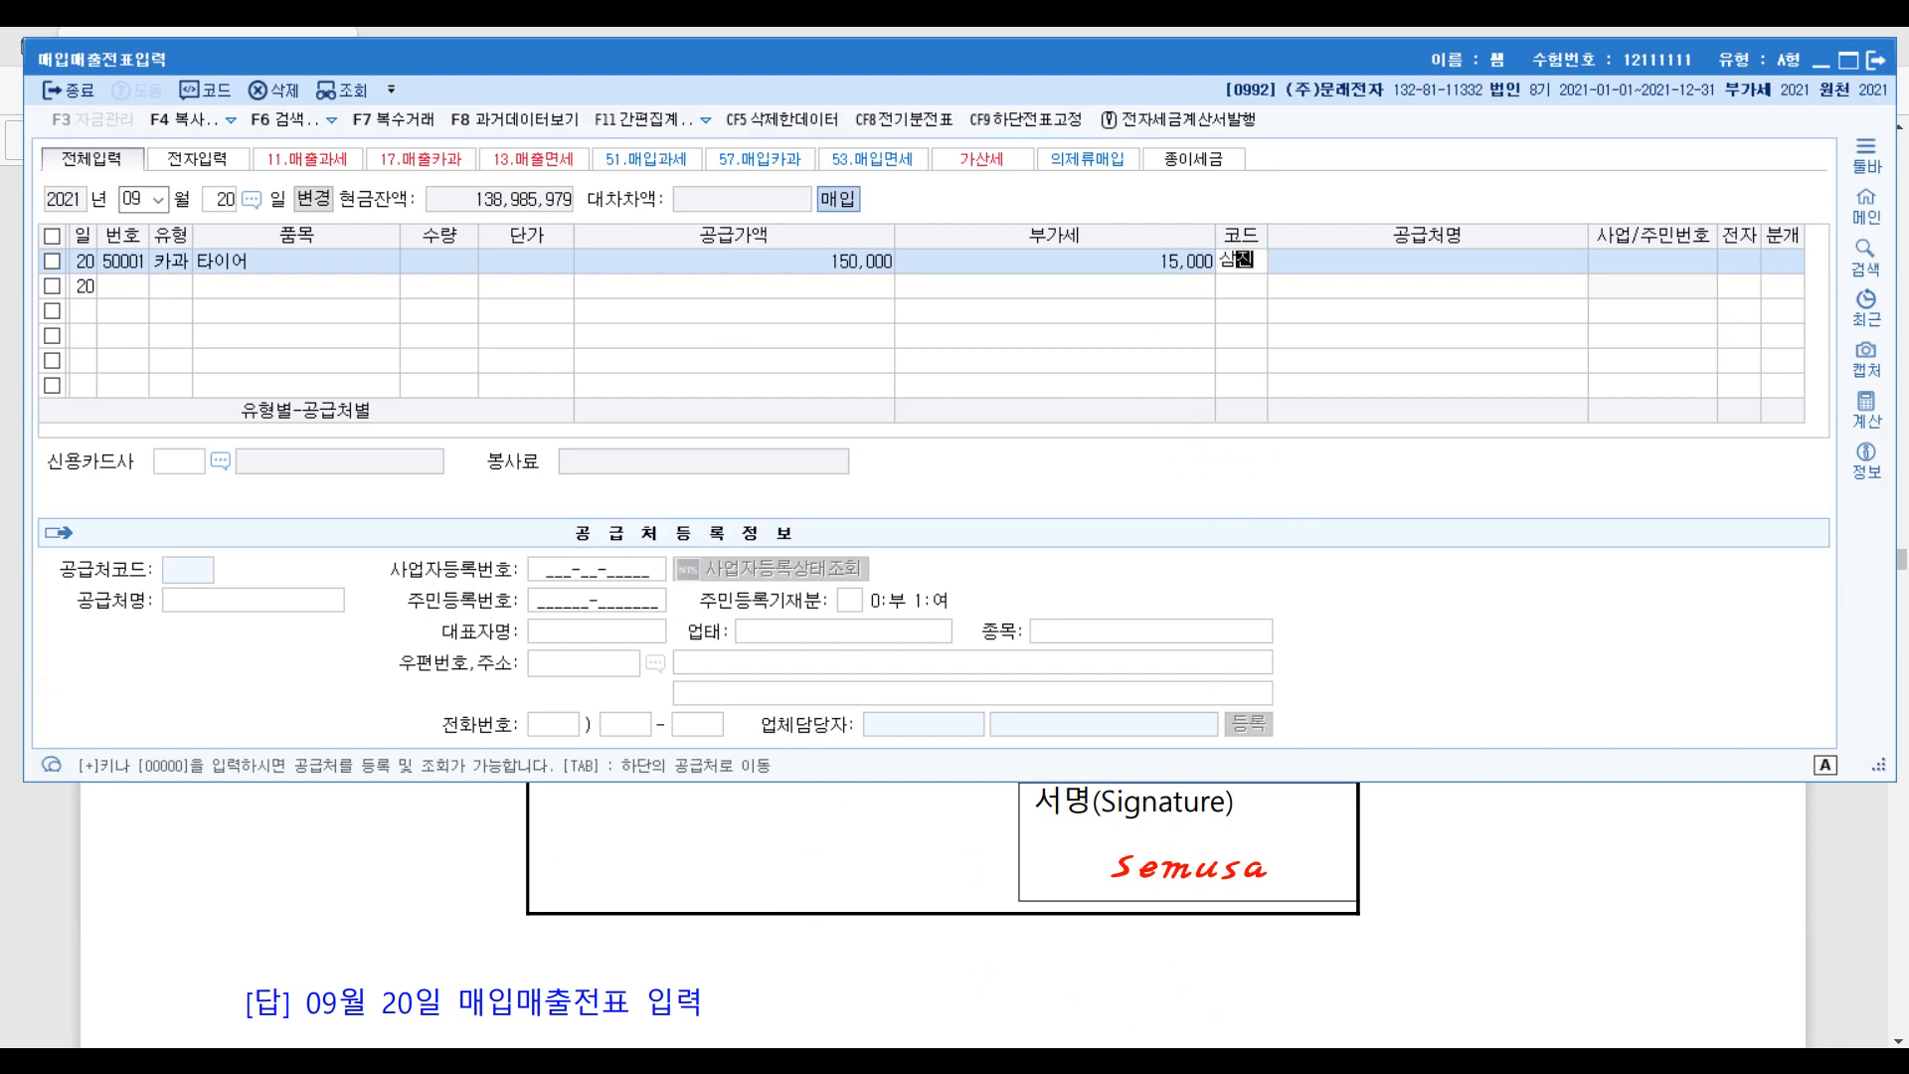
{"action": "key", "text": "Return"}
{"action": "key", "text": "Escape"}
{"action": "key", "text": "Return"}
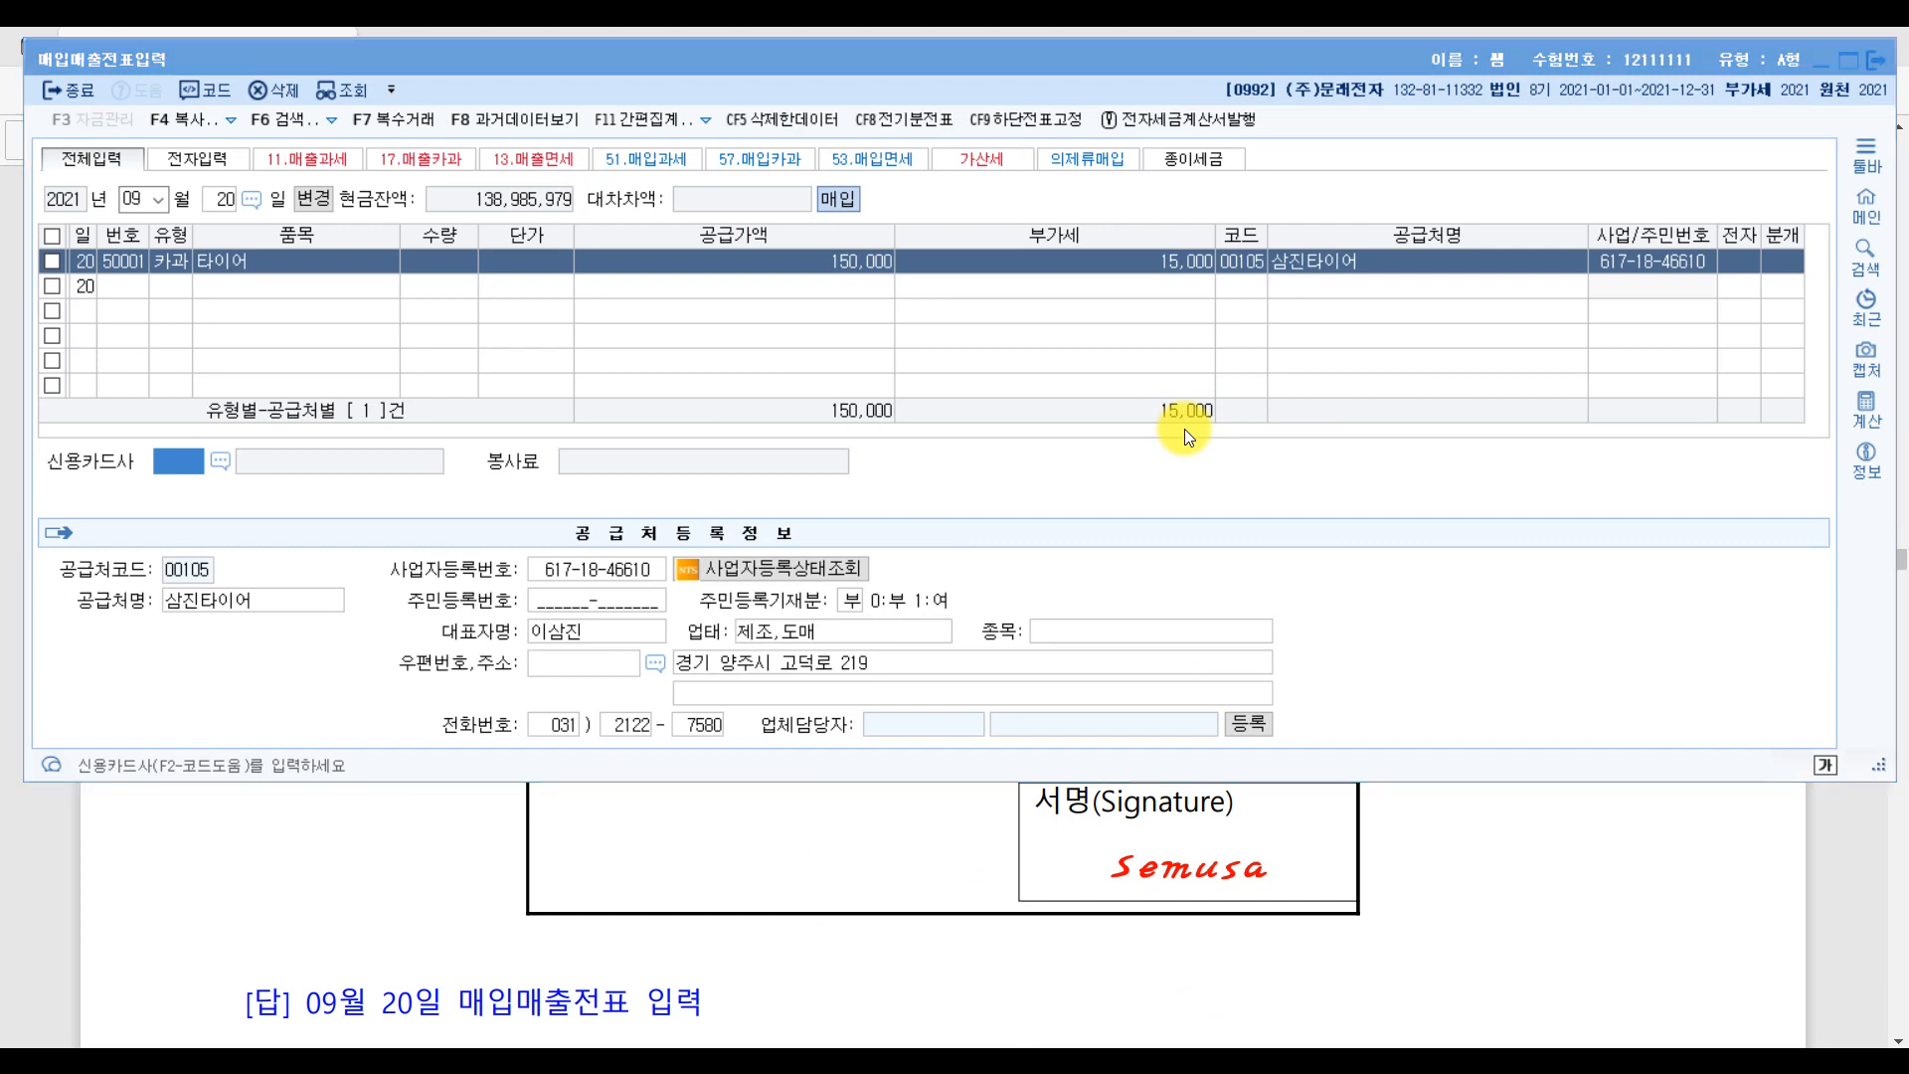
- Select 시민카드 as the entry's credit card company and set the journal type to 4.카드
{"action": "key", "text": "F2"}
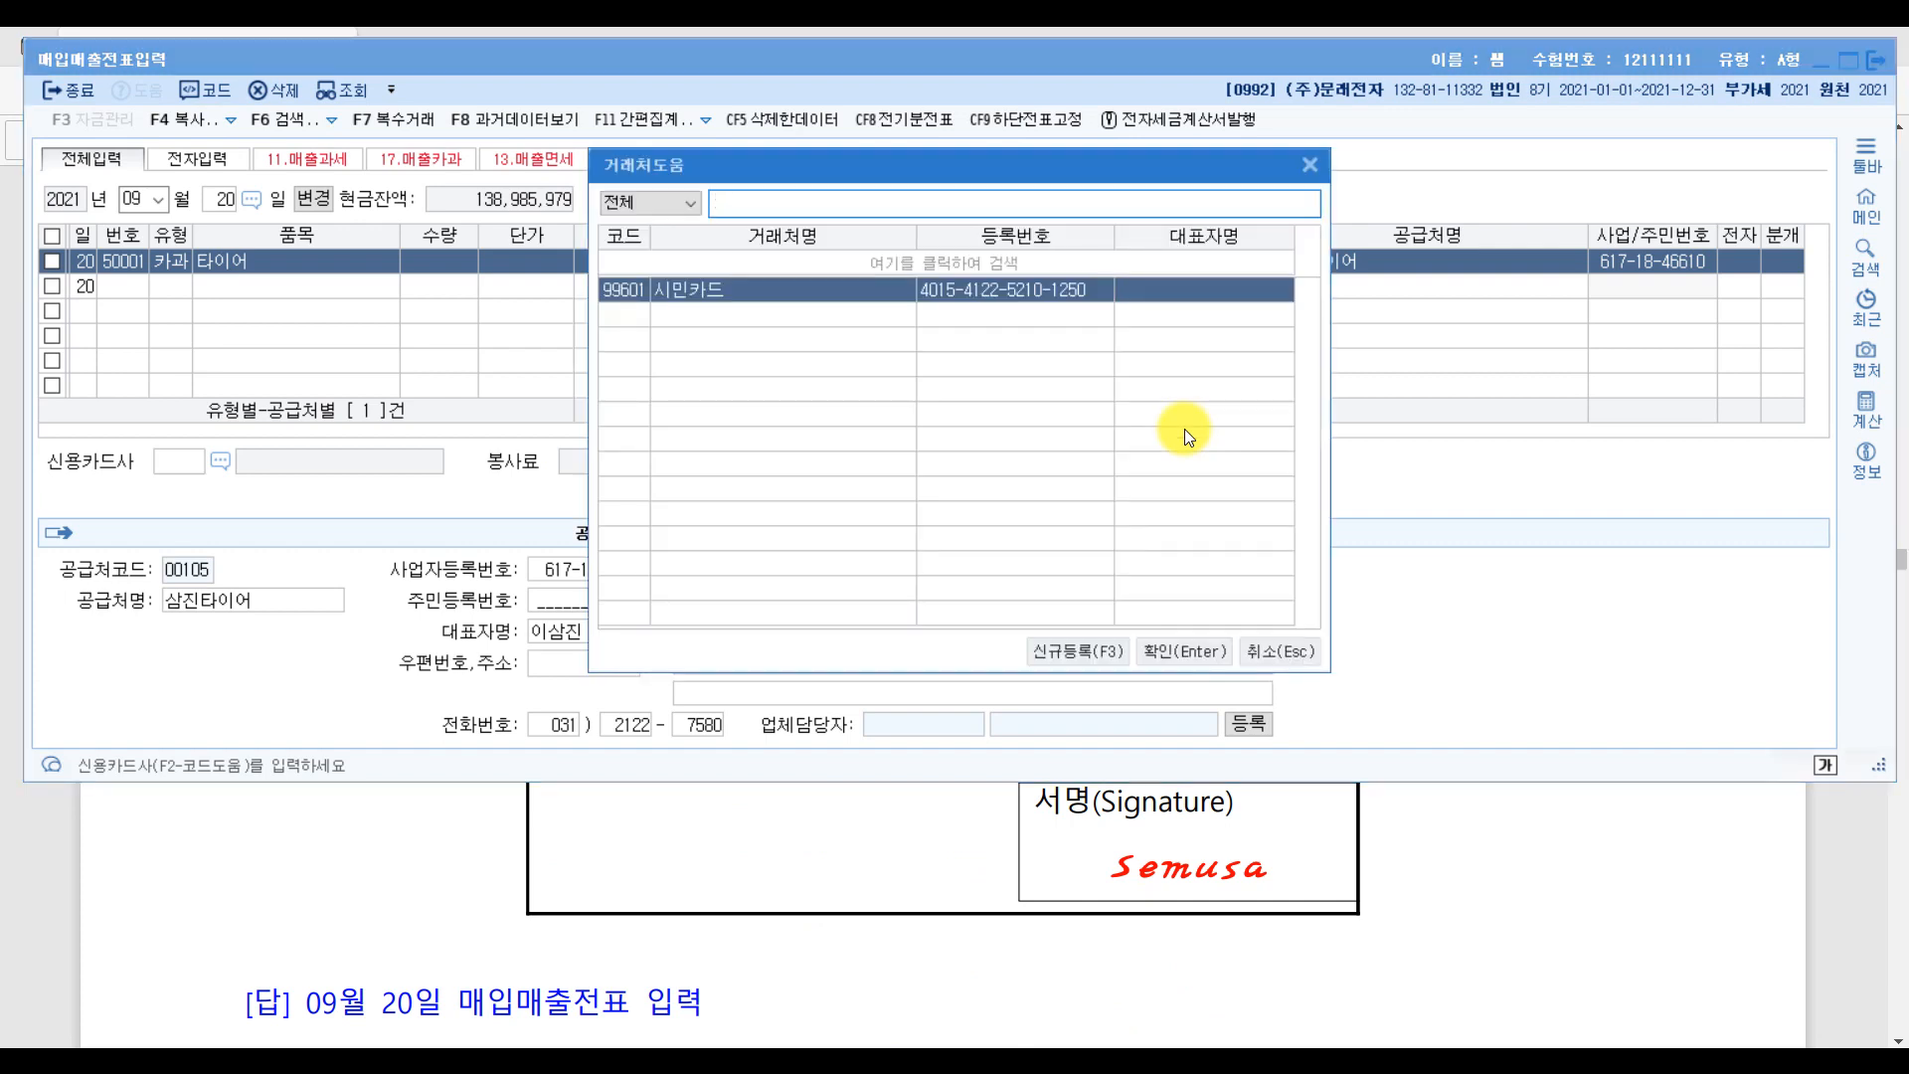
{"action": "key", "text": "Return"}
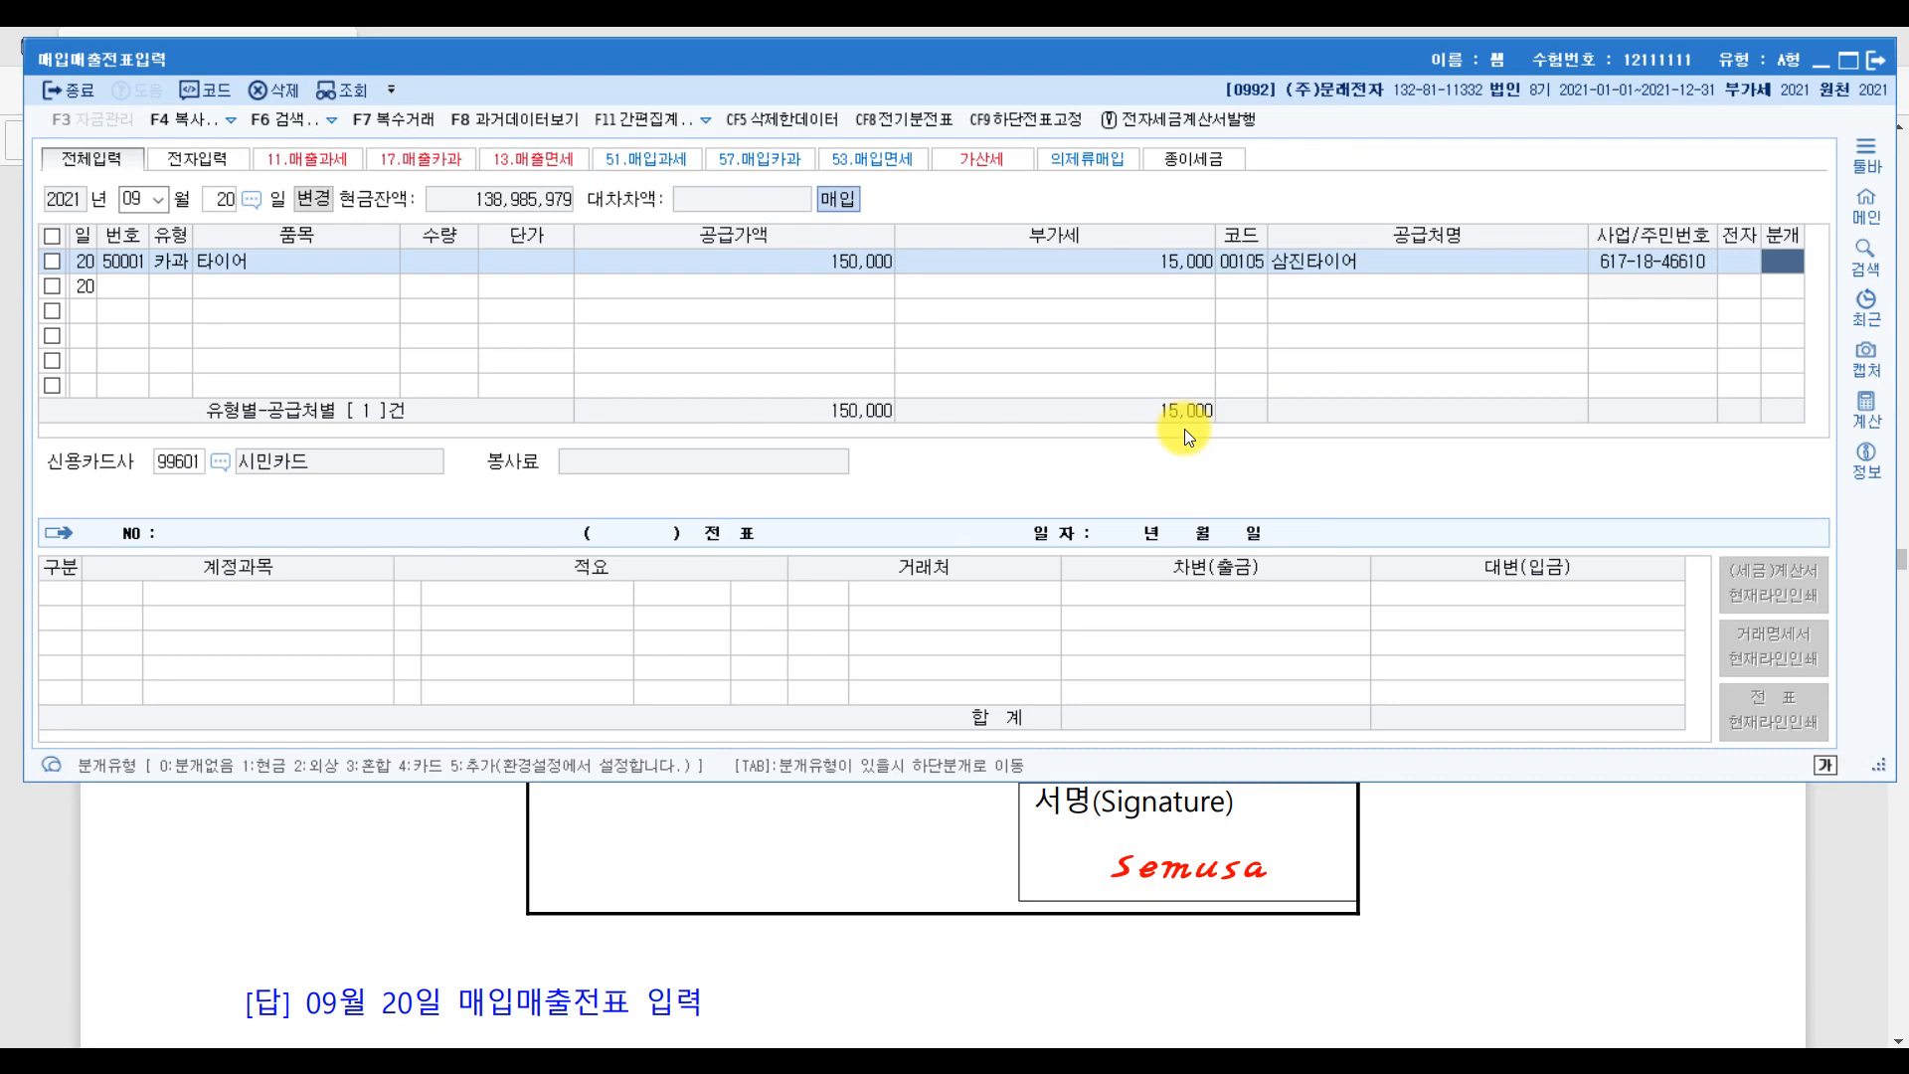
{"action": "type", "text": "4"}
{"action": "key", "text": "Return"}
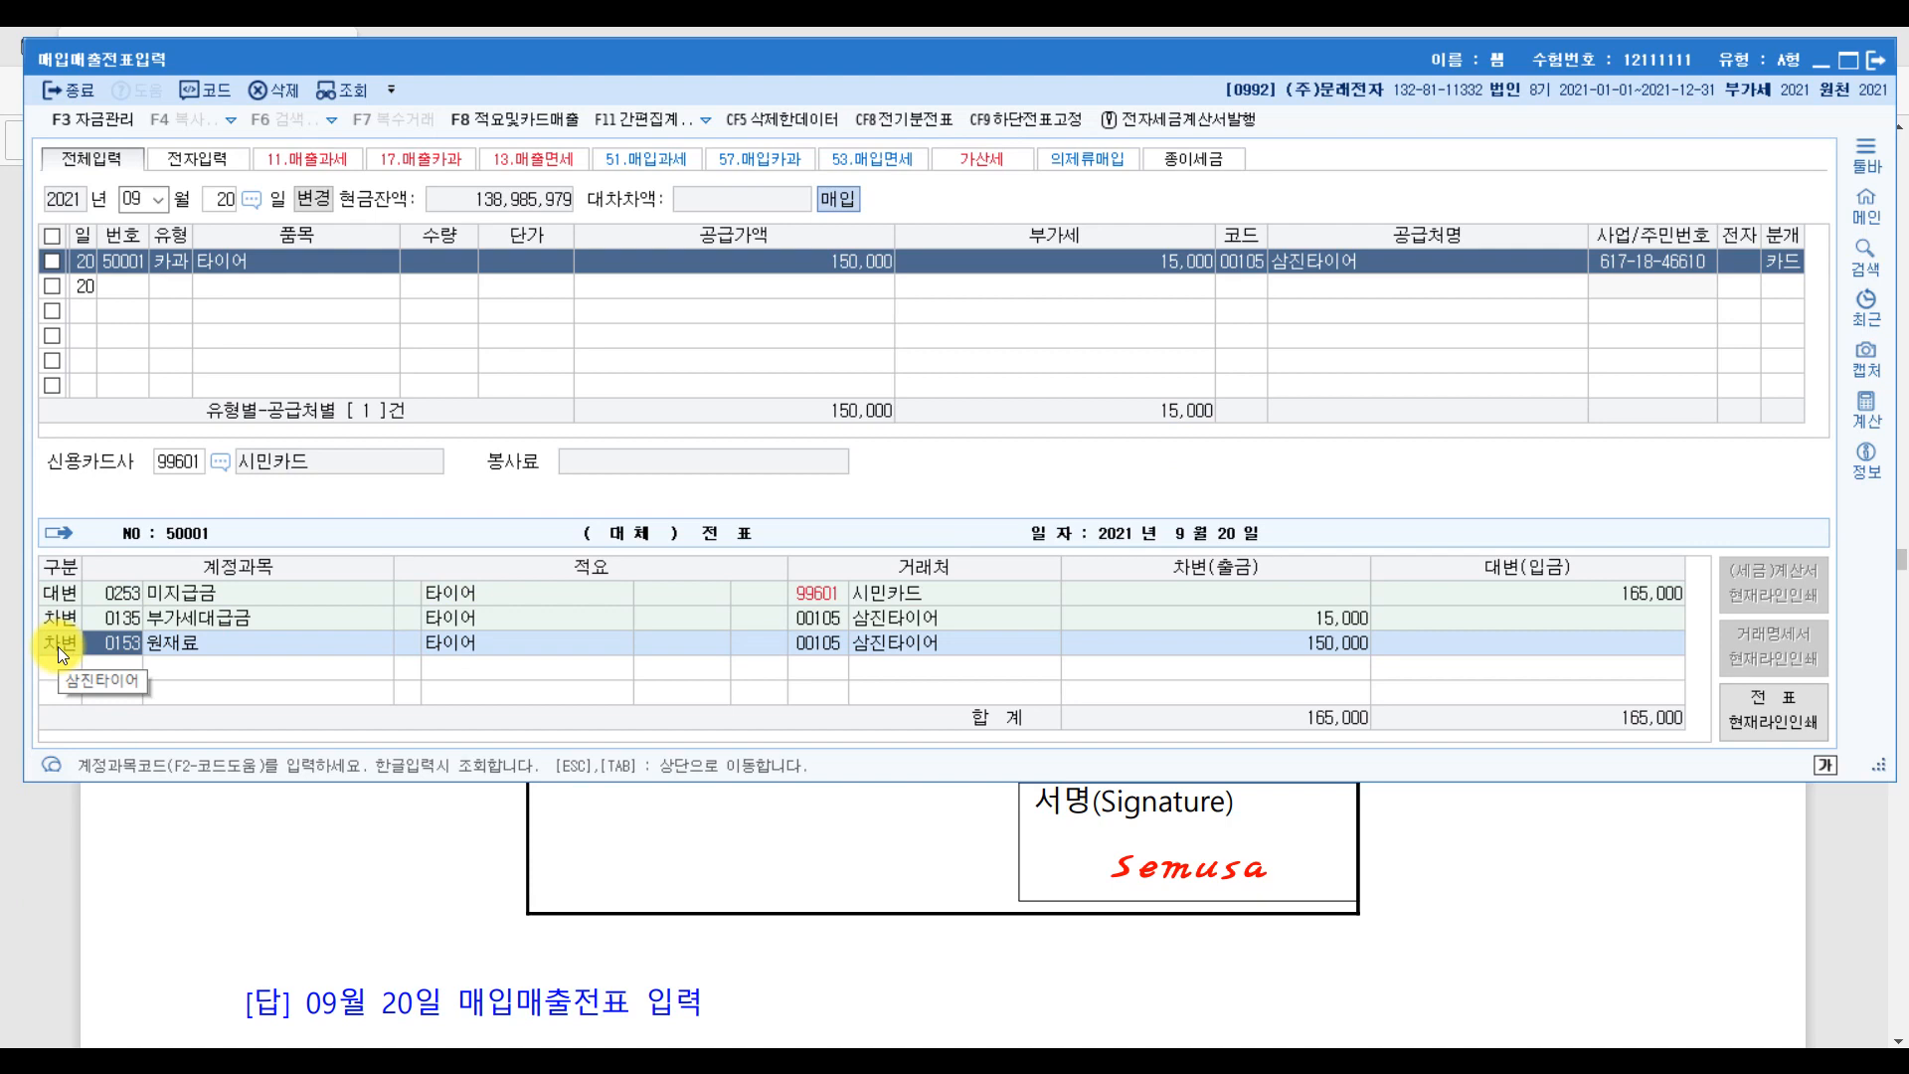
- Replace the 원재료 debit account with 0522 차량유지비 (제조원가) and review the 미지급금 line's card company and amount
{"action": "type", "text": "차량"}
{"action": "key", "text": "Return"}
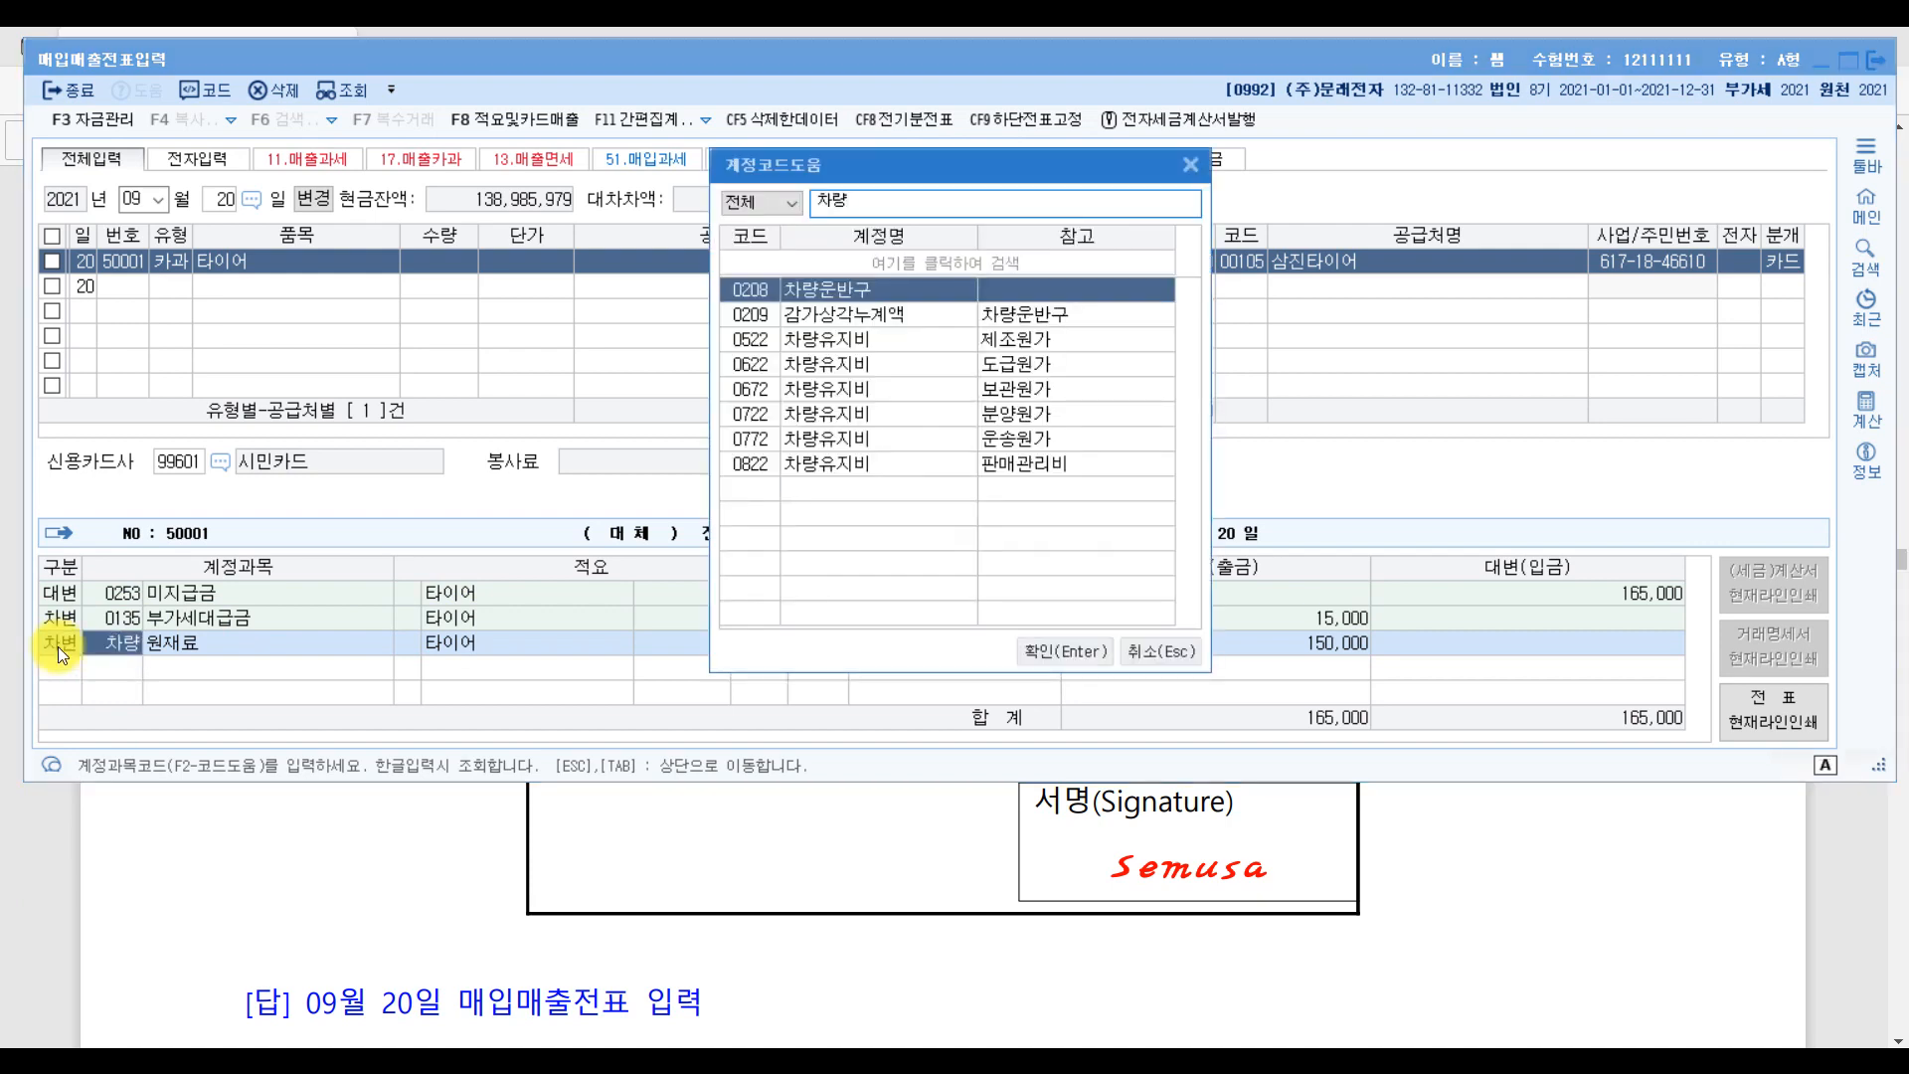
{"action": "key", "text": "Down"}
{"action": "key", "text": "Down"}
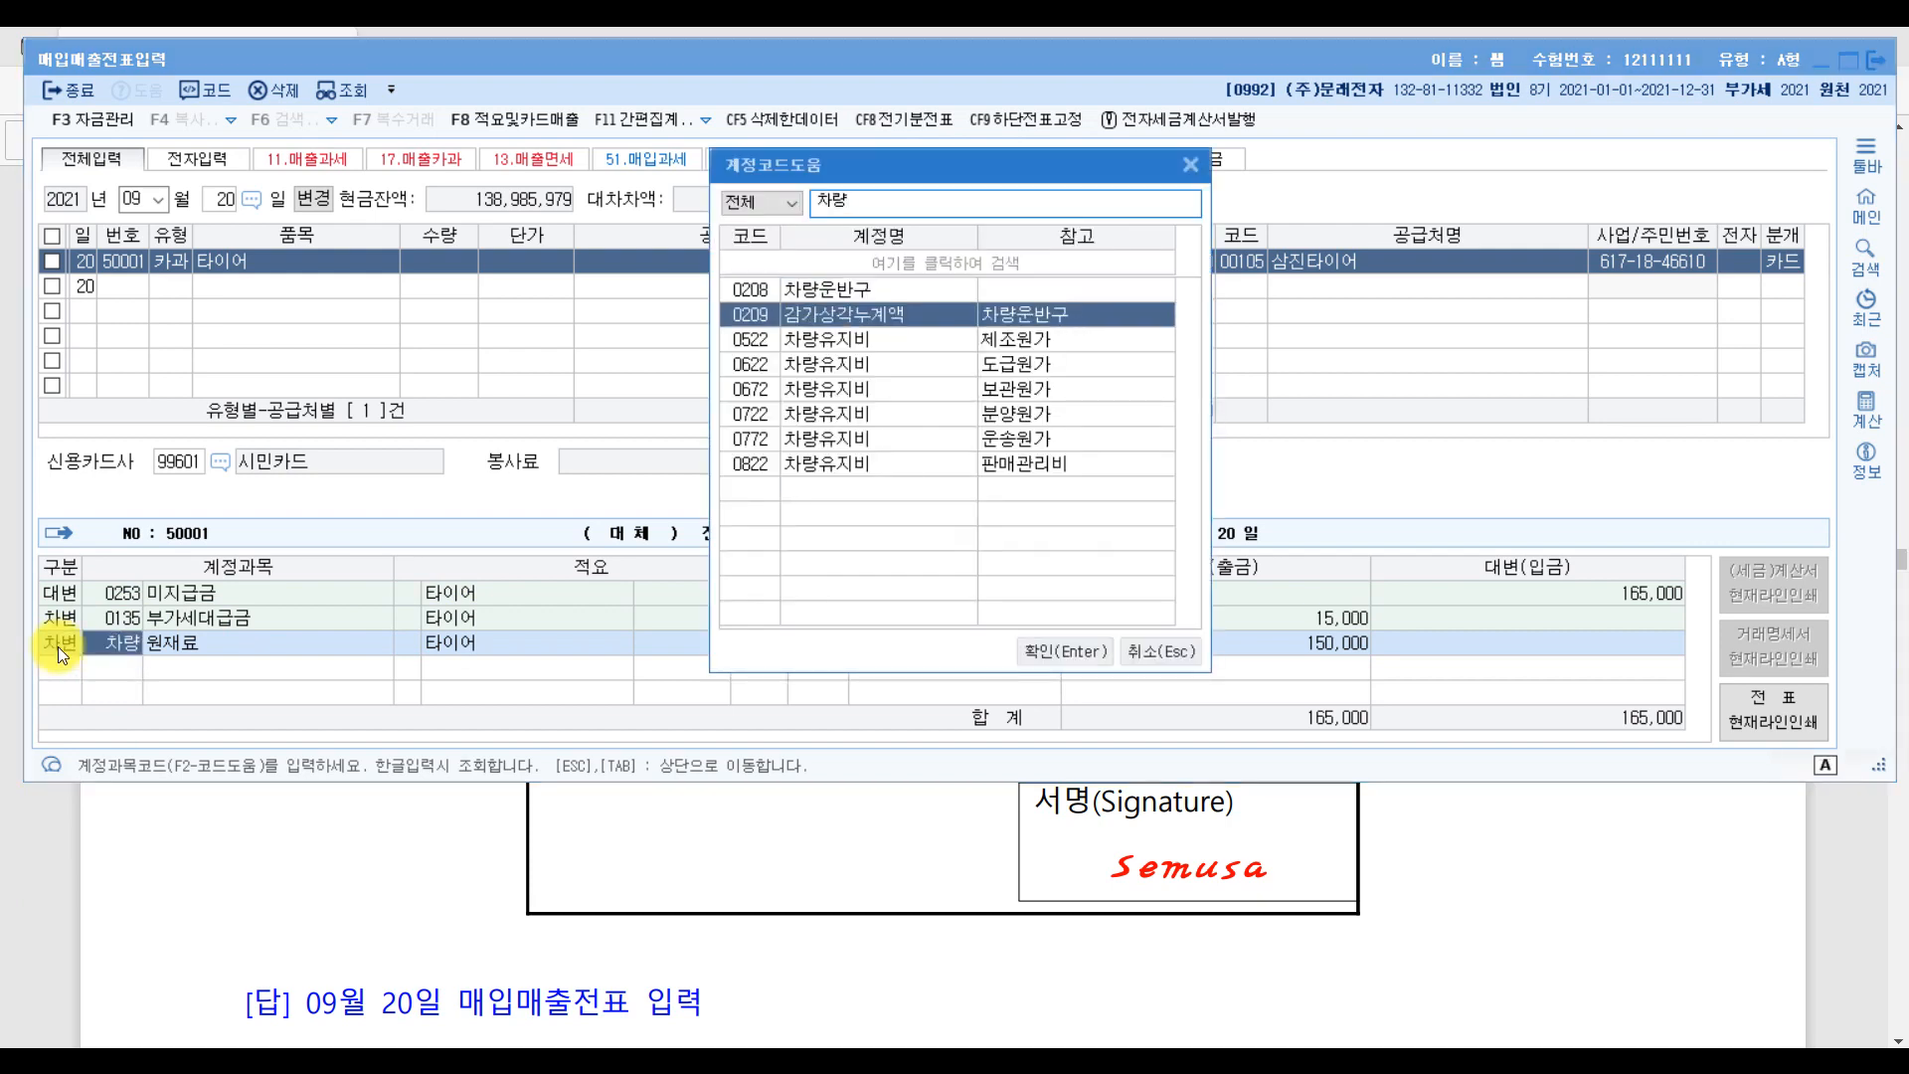
{"action": "key", "text": "Return"}
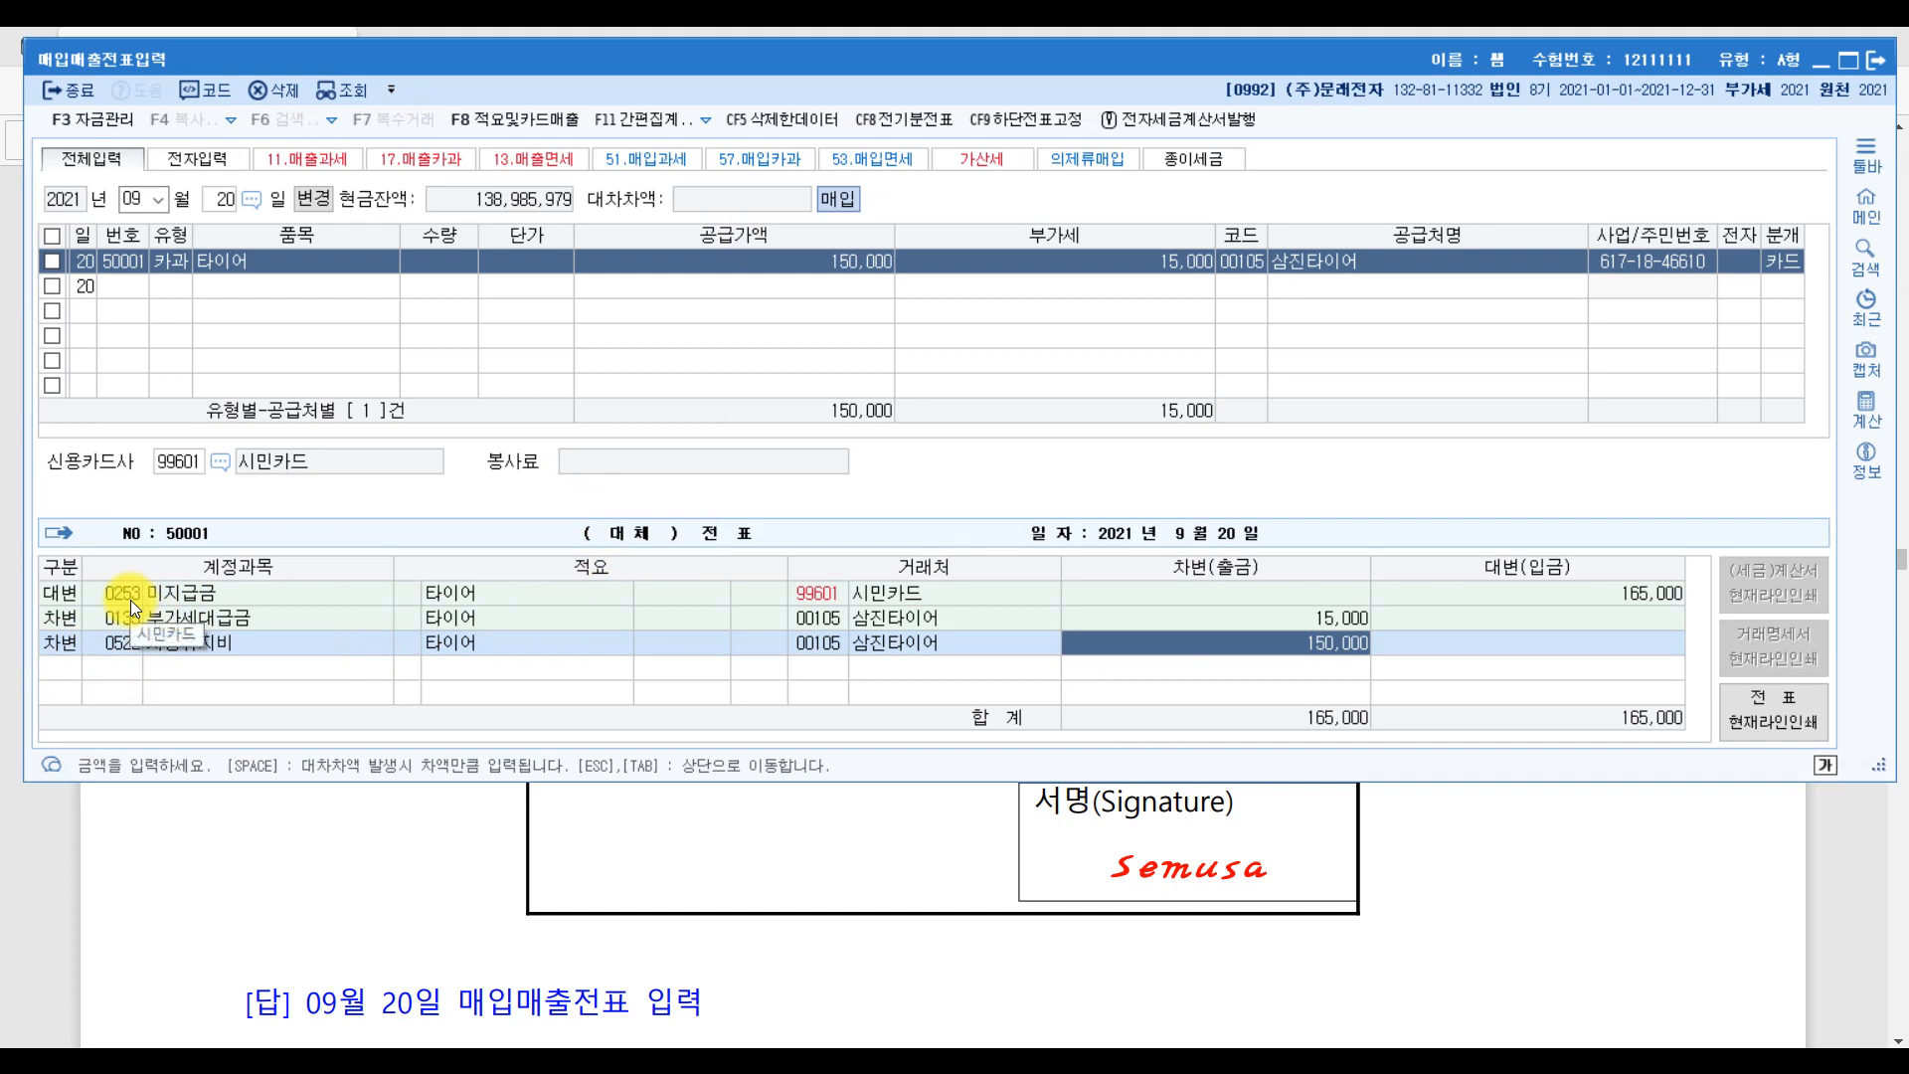
{"action": "left_click", "coordinate": [874, 596]}
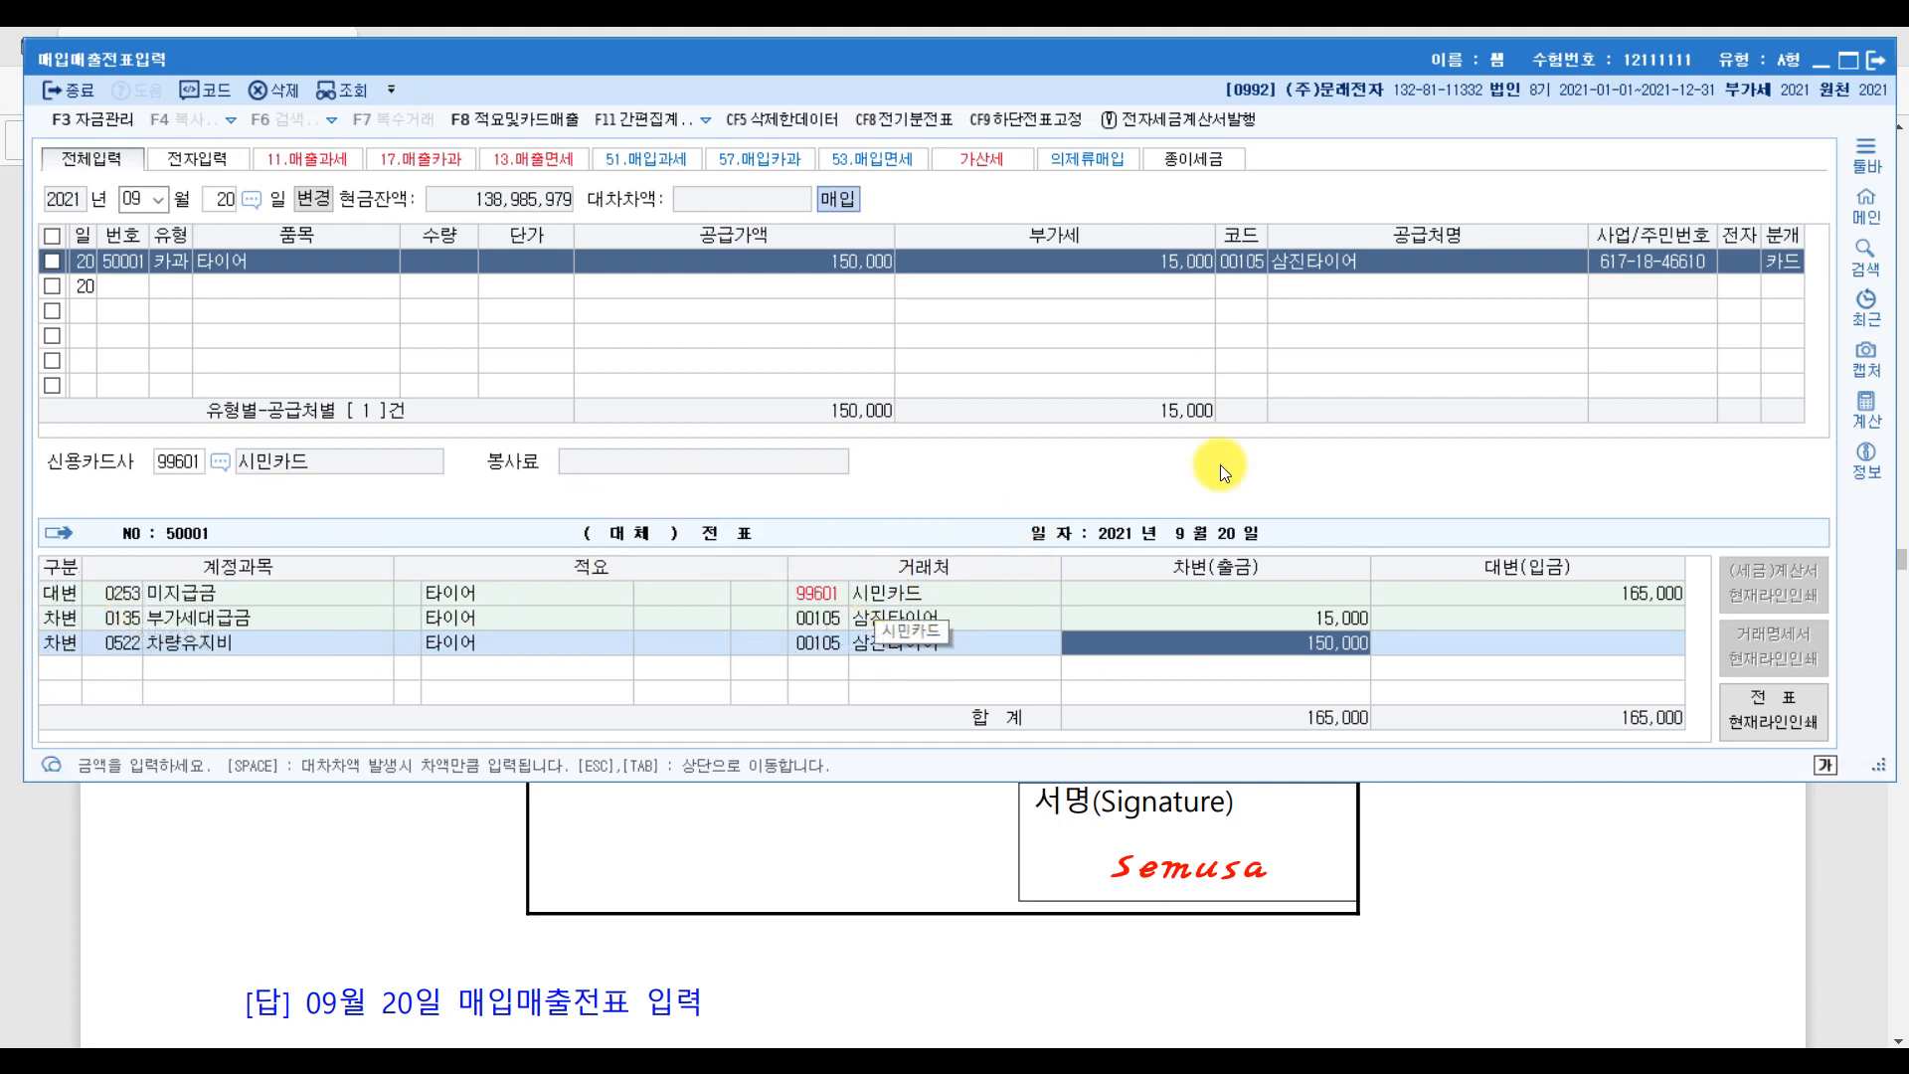
{"action": "left_click", "coordinate": [1626, 593]}
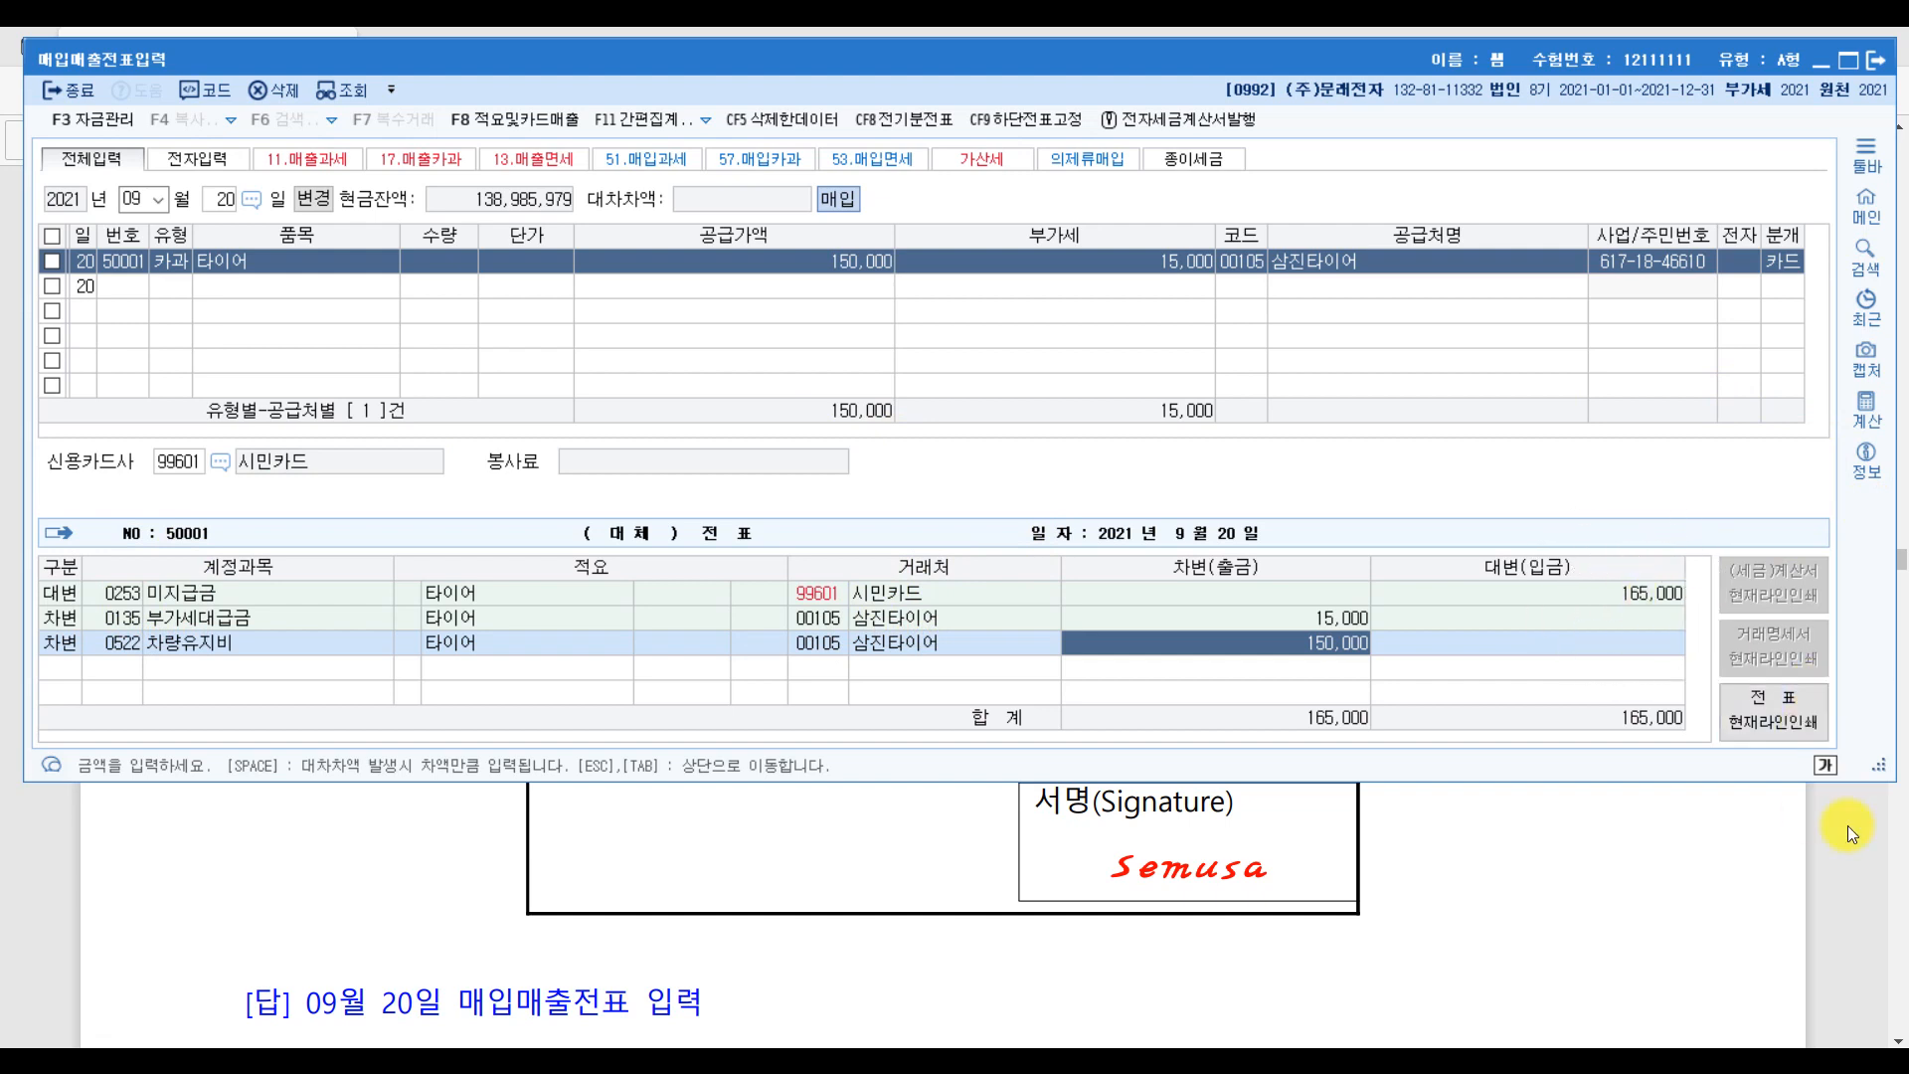
- Check question [5]'s answer in the exam PDF against the voucher, and skip past 문제3 to 문제4
{"action": "left_click", "coordinate": [1875, 833]}
{"action": "scroll", "coordinate": [920, 686], "scroll_direction": "down", "scroll_amount": 5}
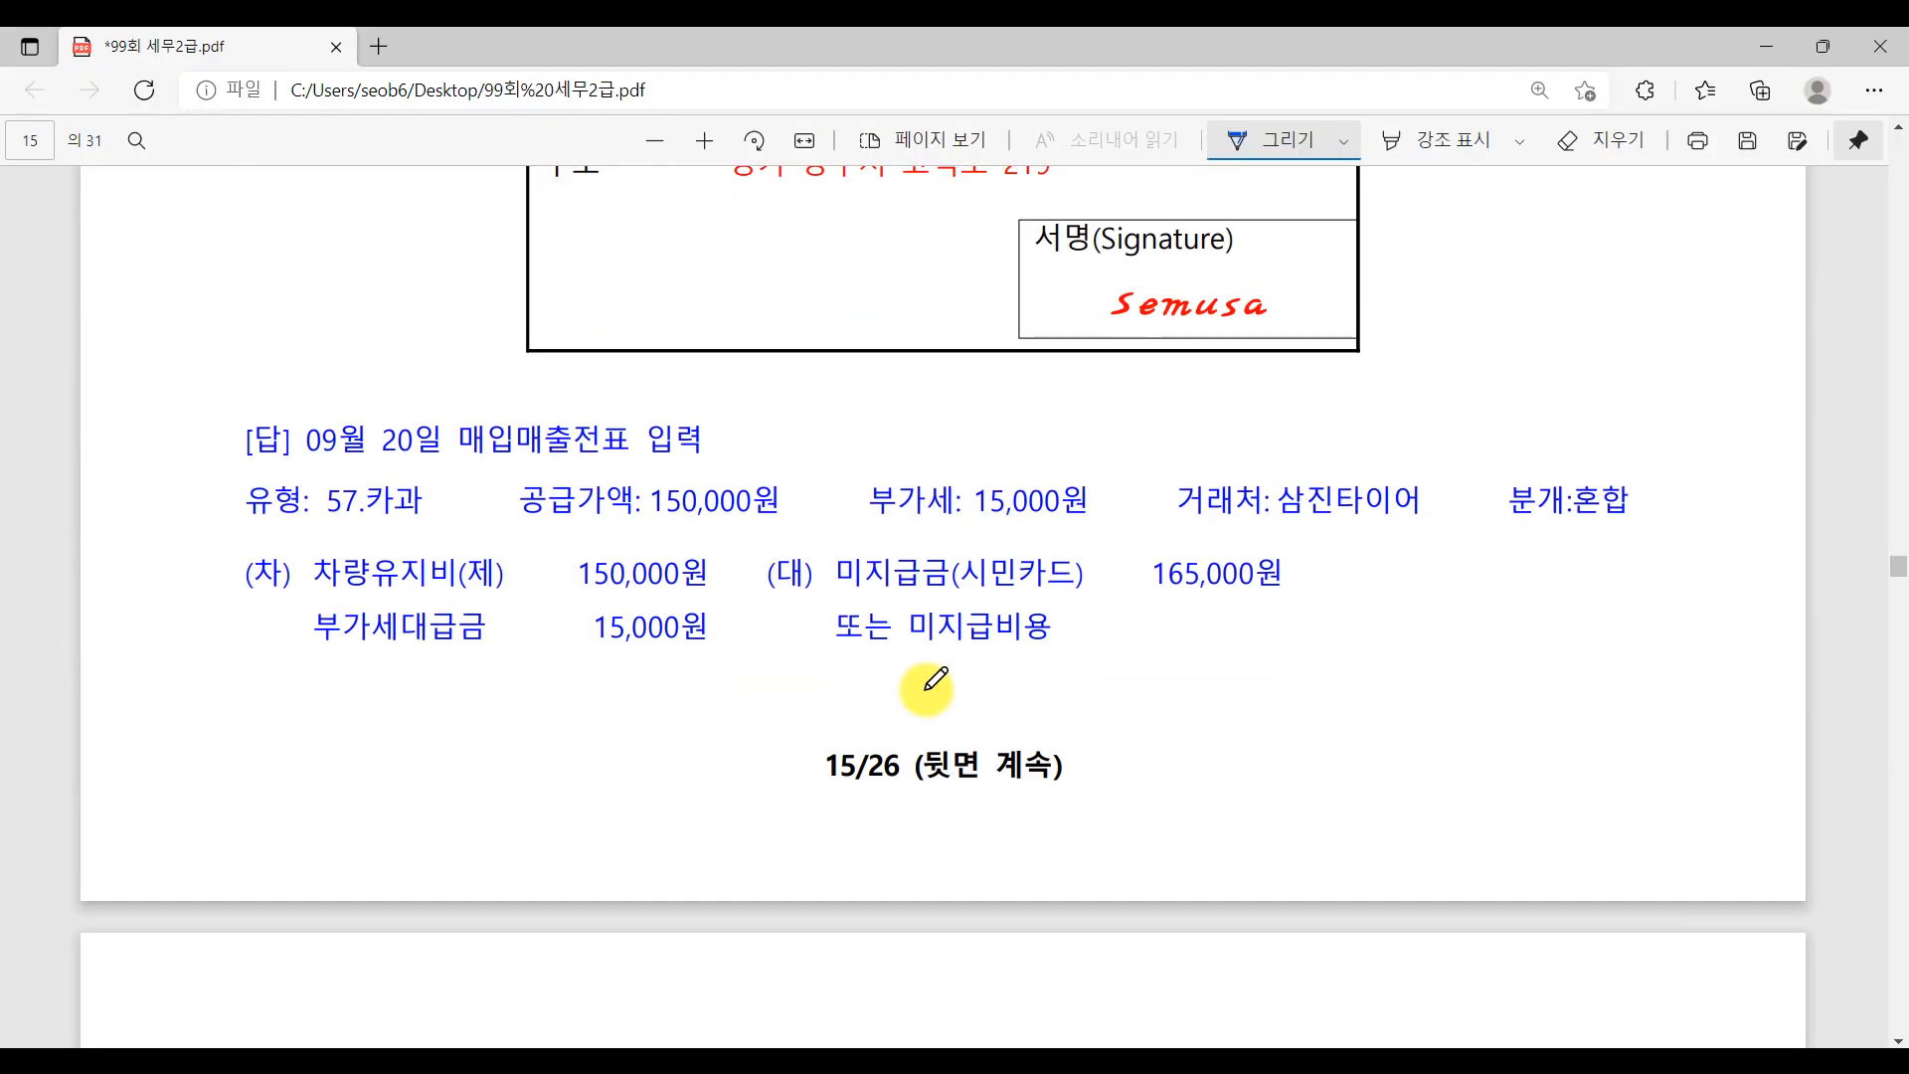
{"action": "scroll", "coordinate": [935, 682], "scroll_direction": "down", "scroll_amount": 3}
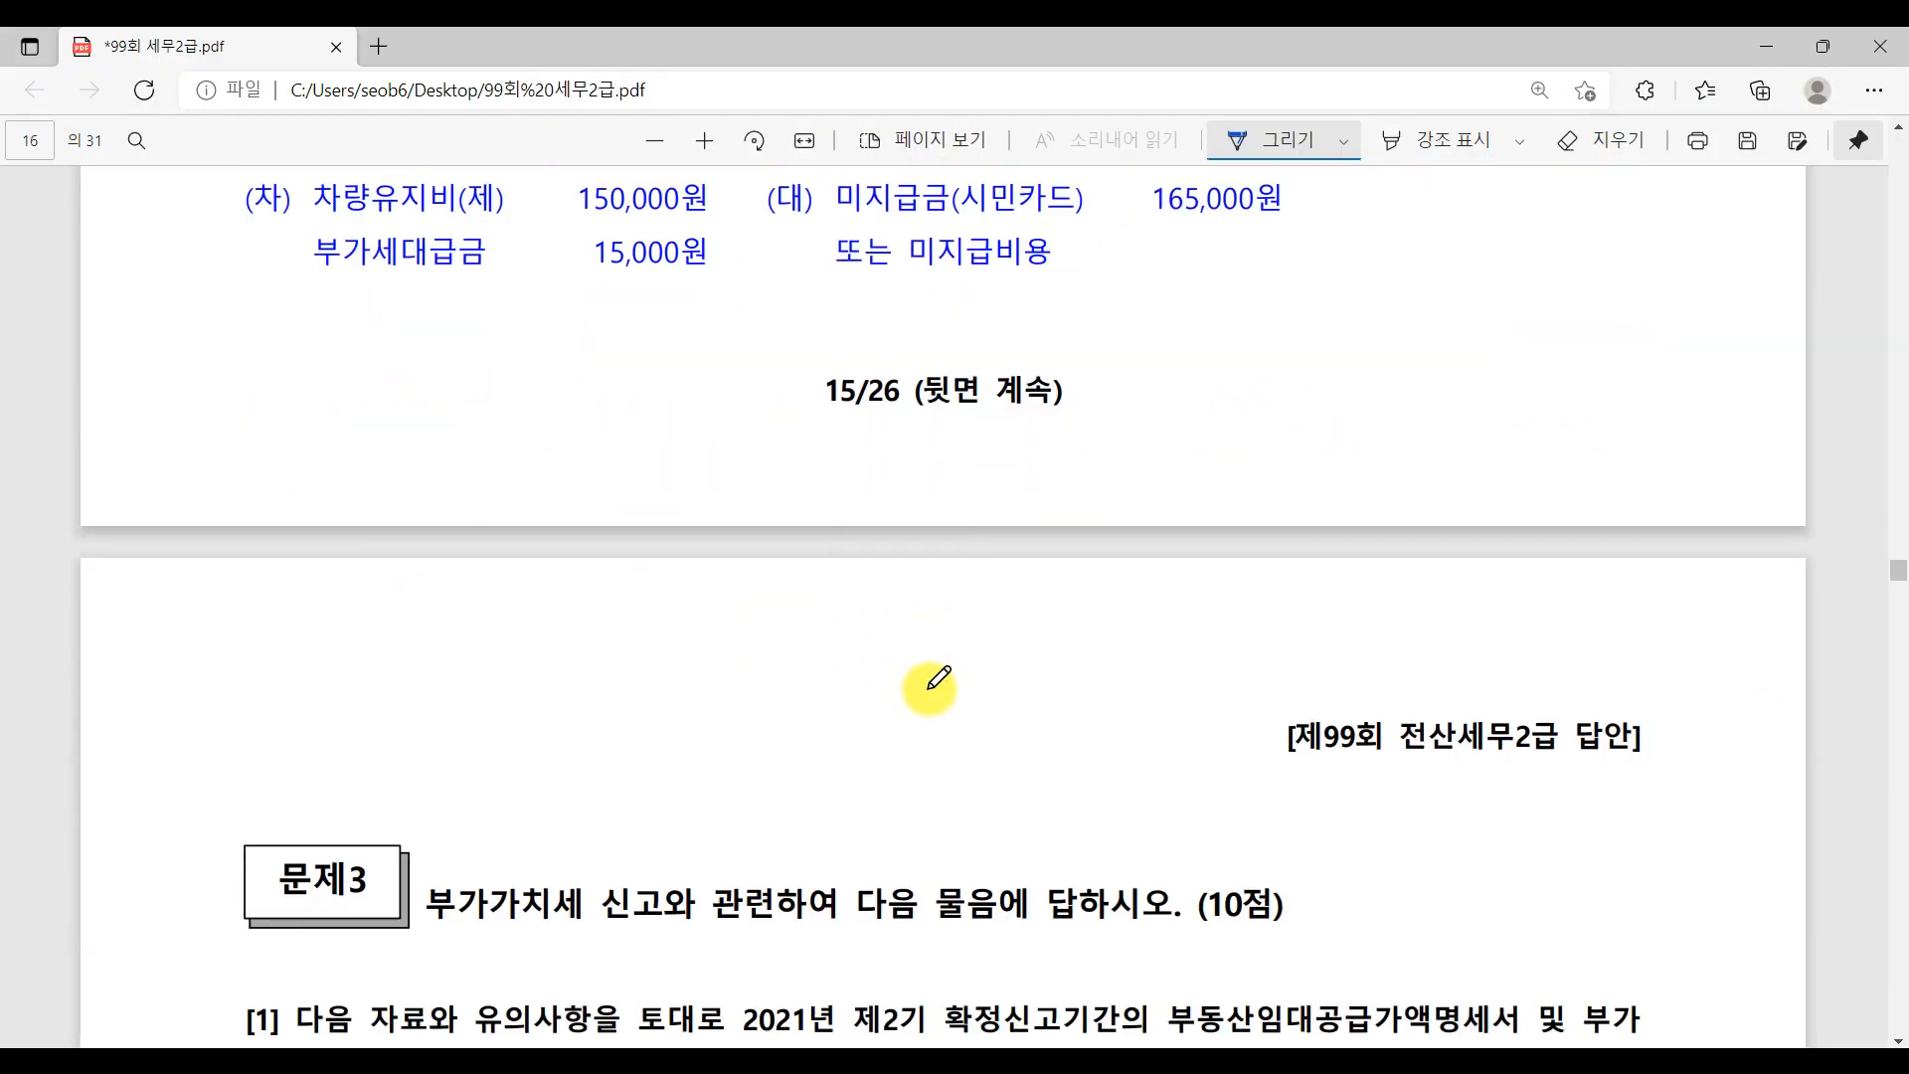
{"action": "scroll", "coordinate": [929, 686], "scroll_direction": "down", "scroll_amount": 3}
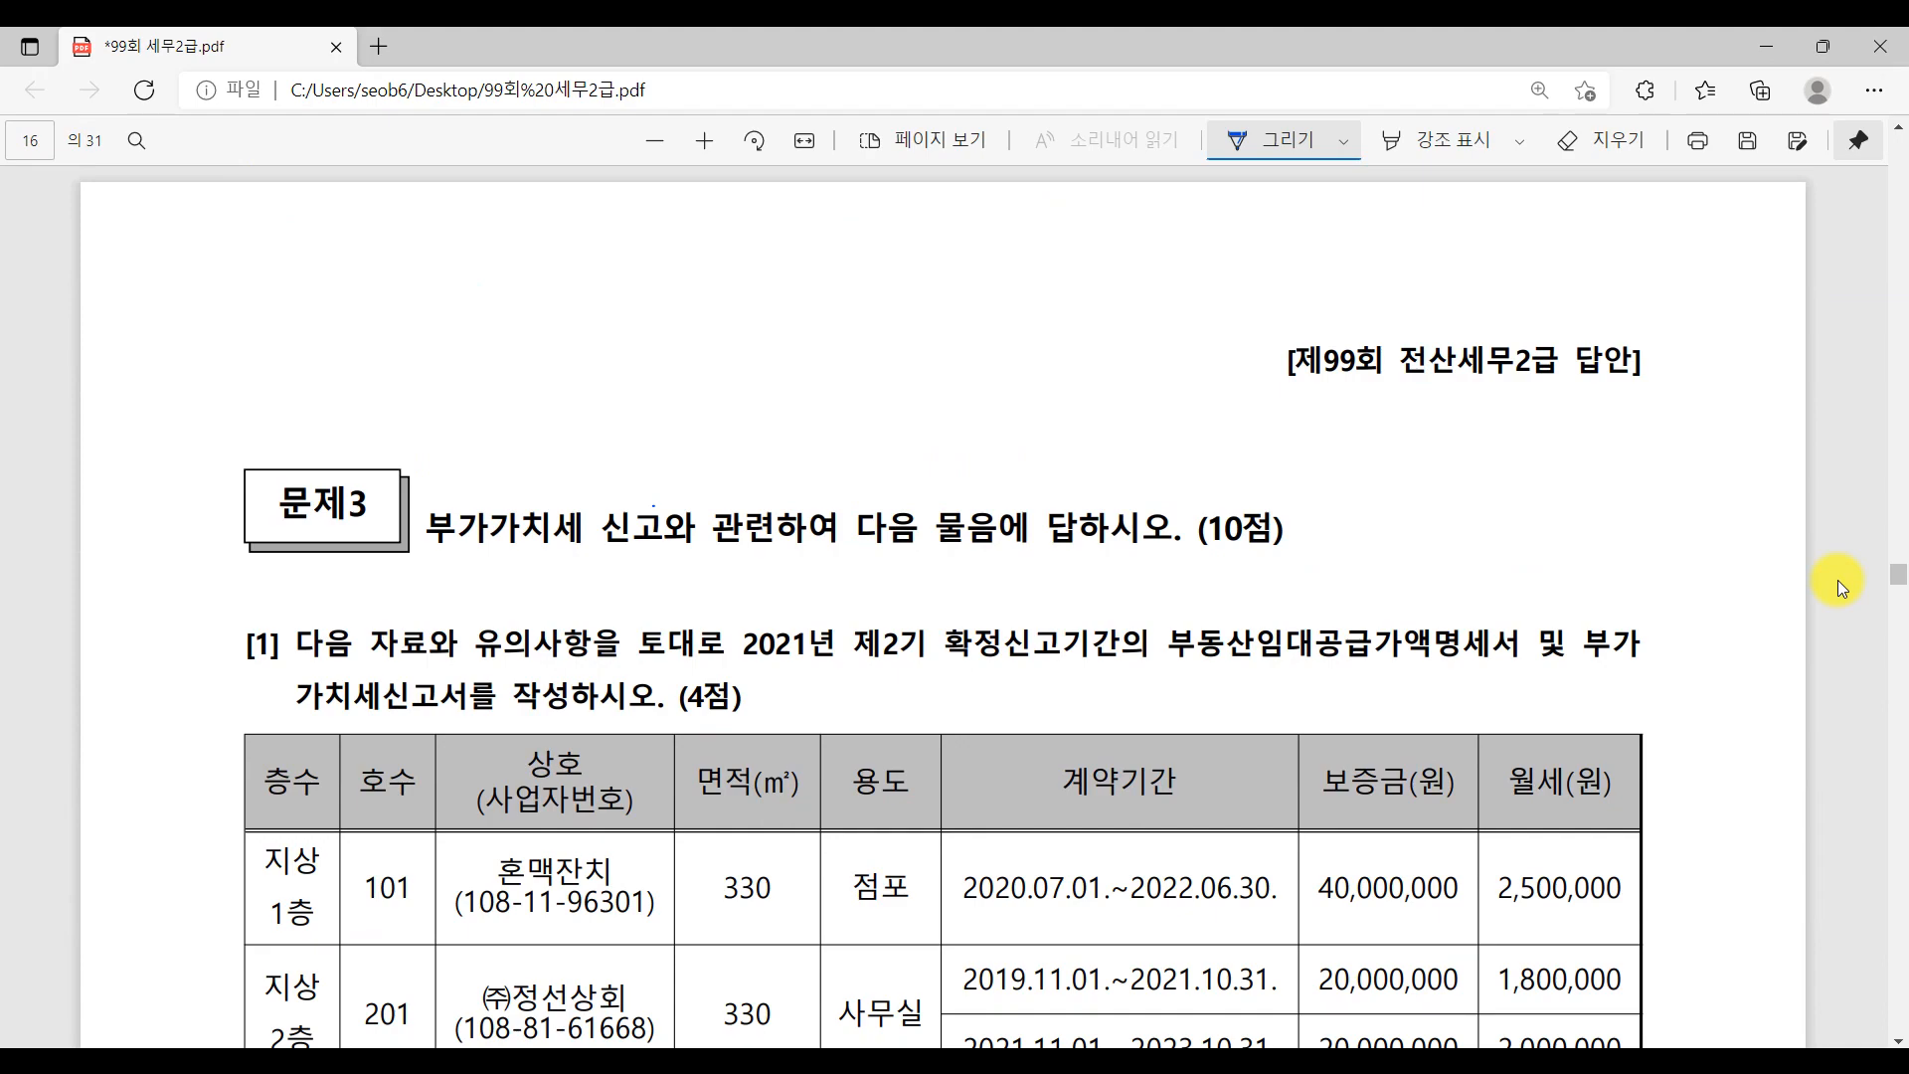
{"action": "scroll", "coordinate": [1837, 581], "scroll_direction": "down", "scroll_amount": 18}
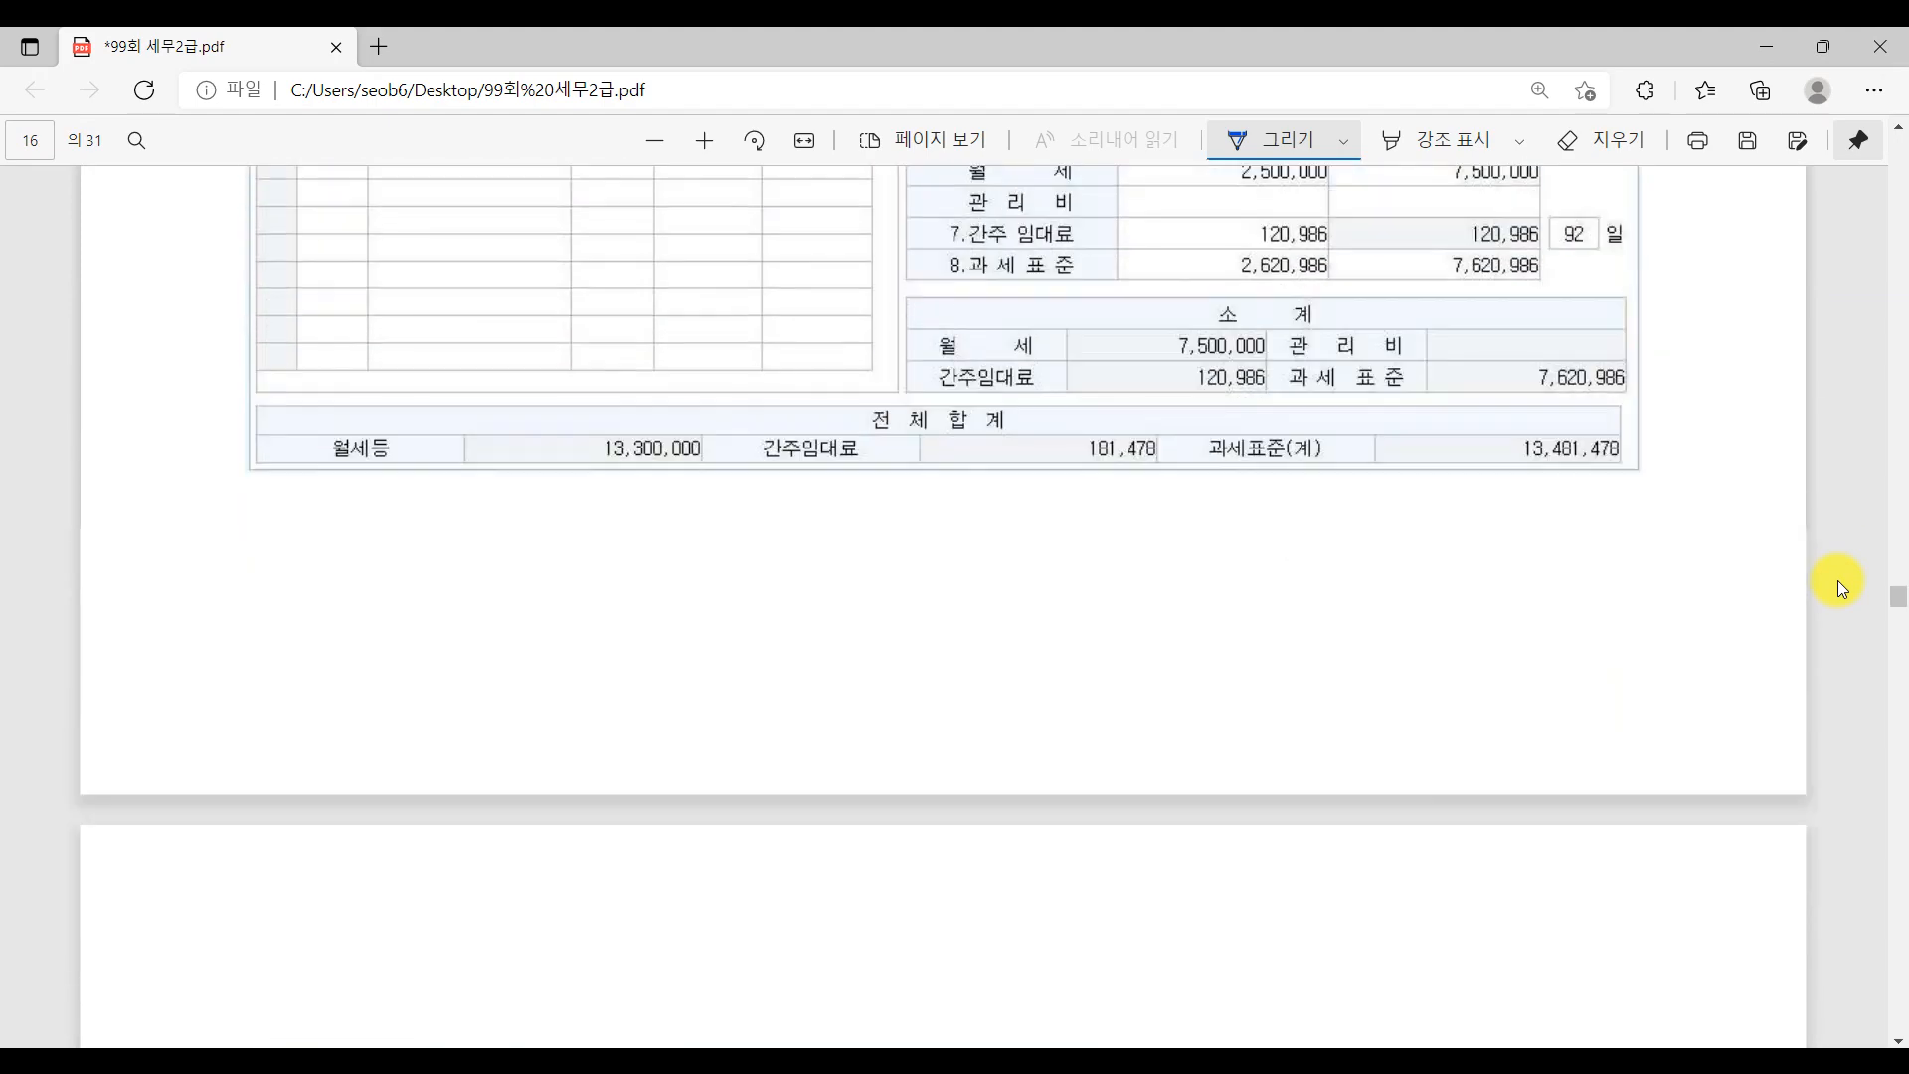
{"action": "scroll", "coordinate": [1837, 580], "scroll_direction": "down", "scroll_amount": 15}
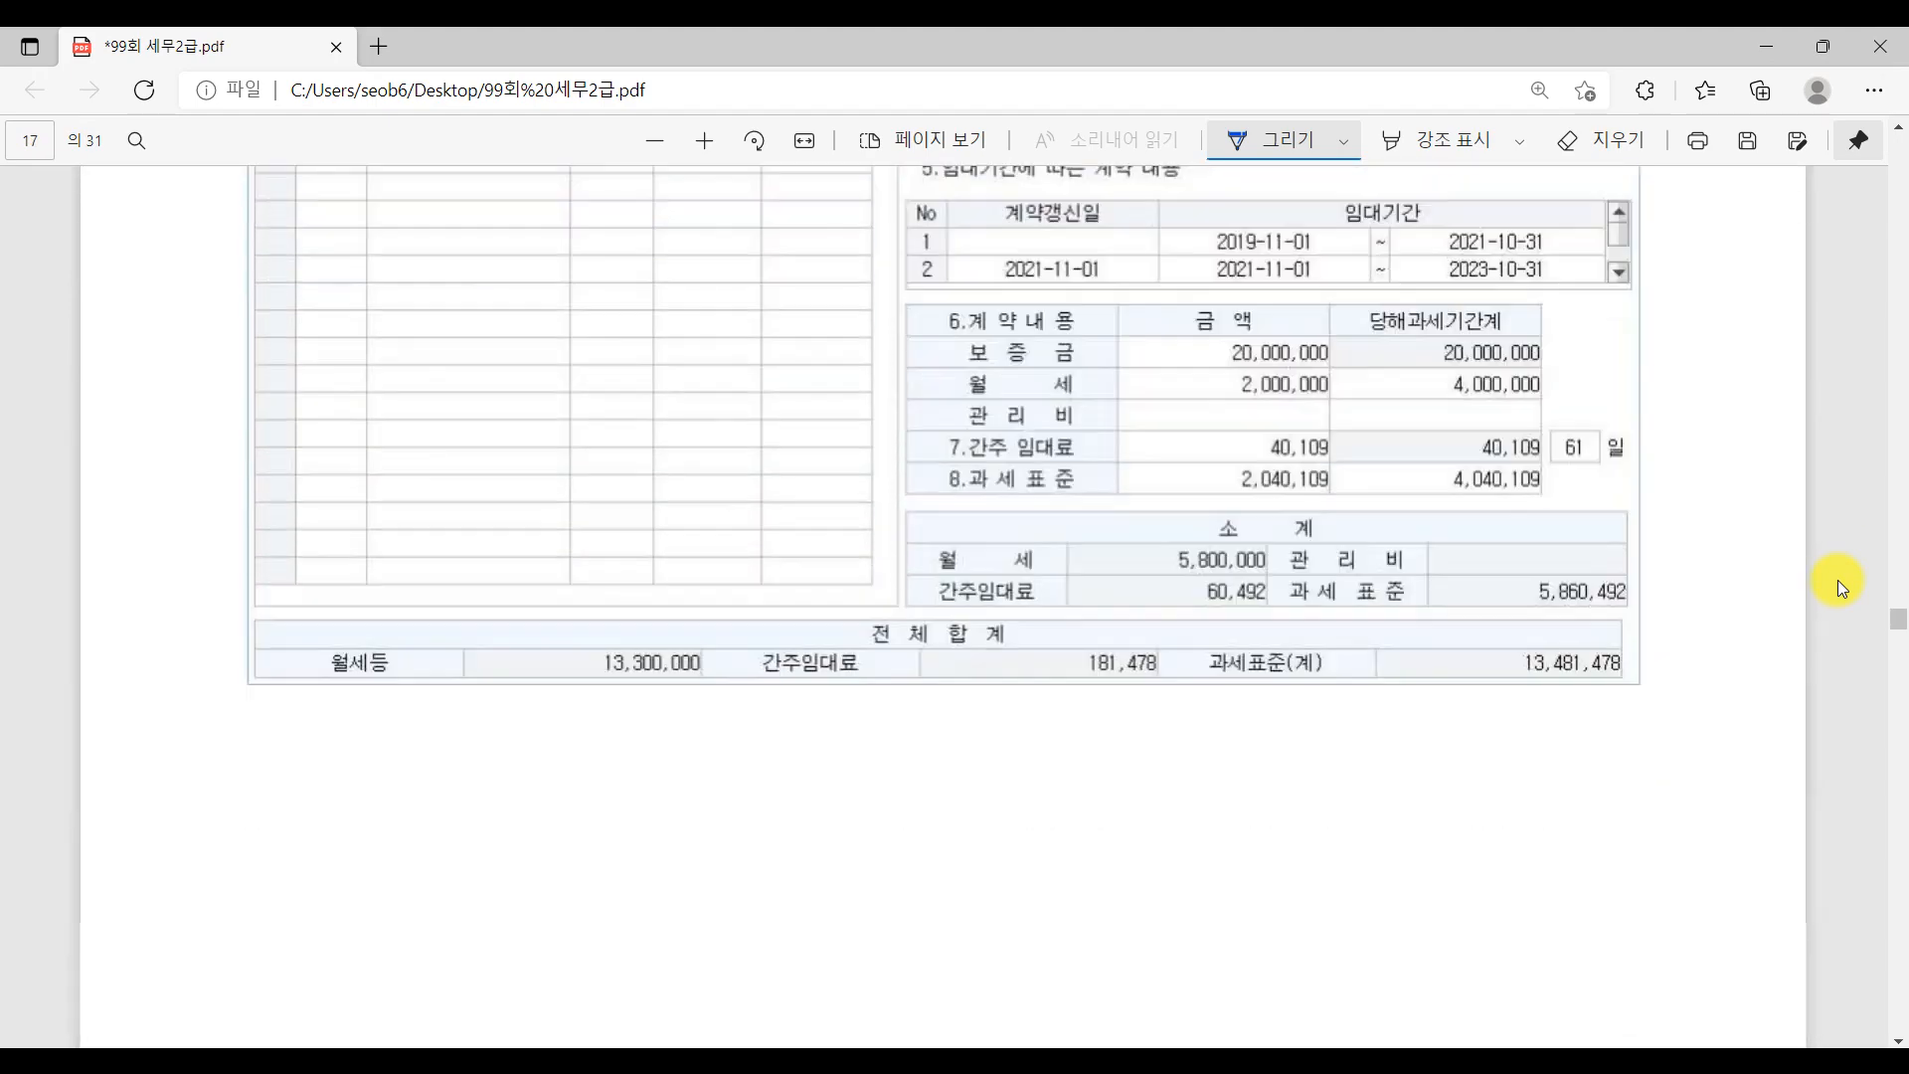
{"action": "scroll", "coordinate": [1837, 580], "scroll_direction": "down", "scroll_amount": 2}
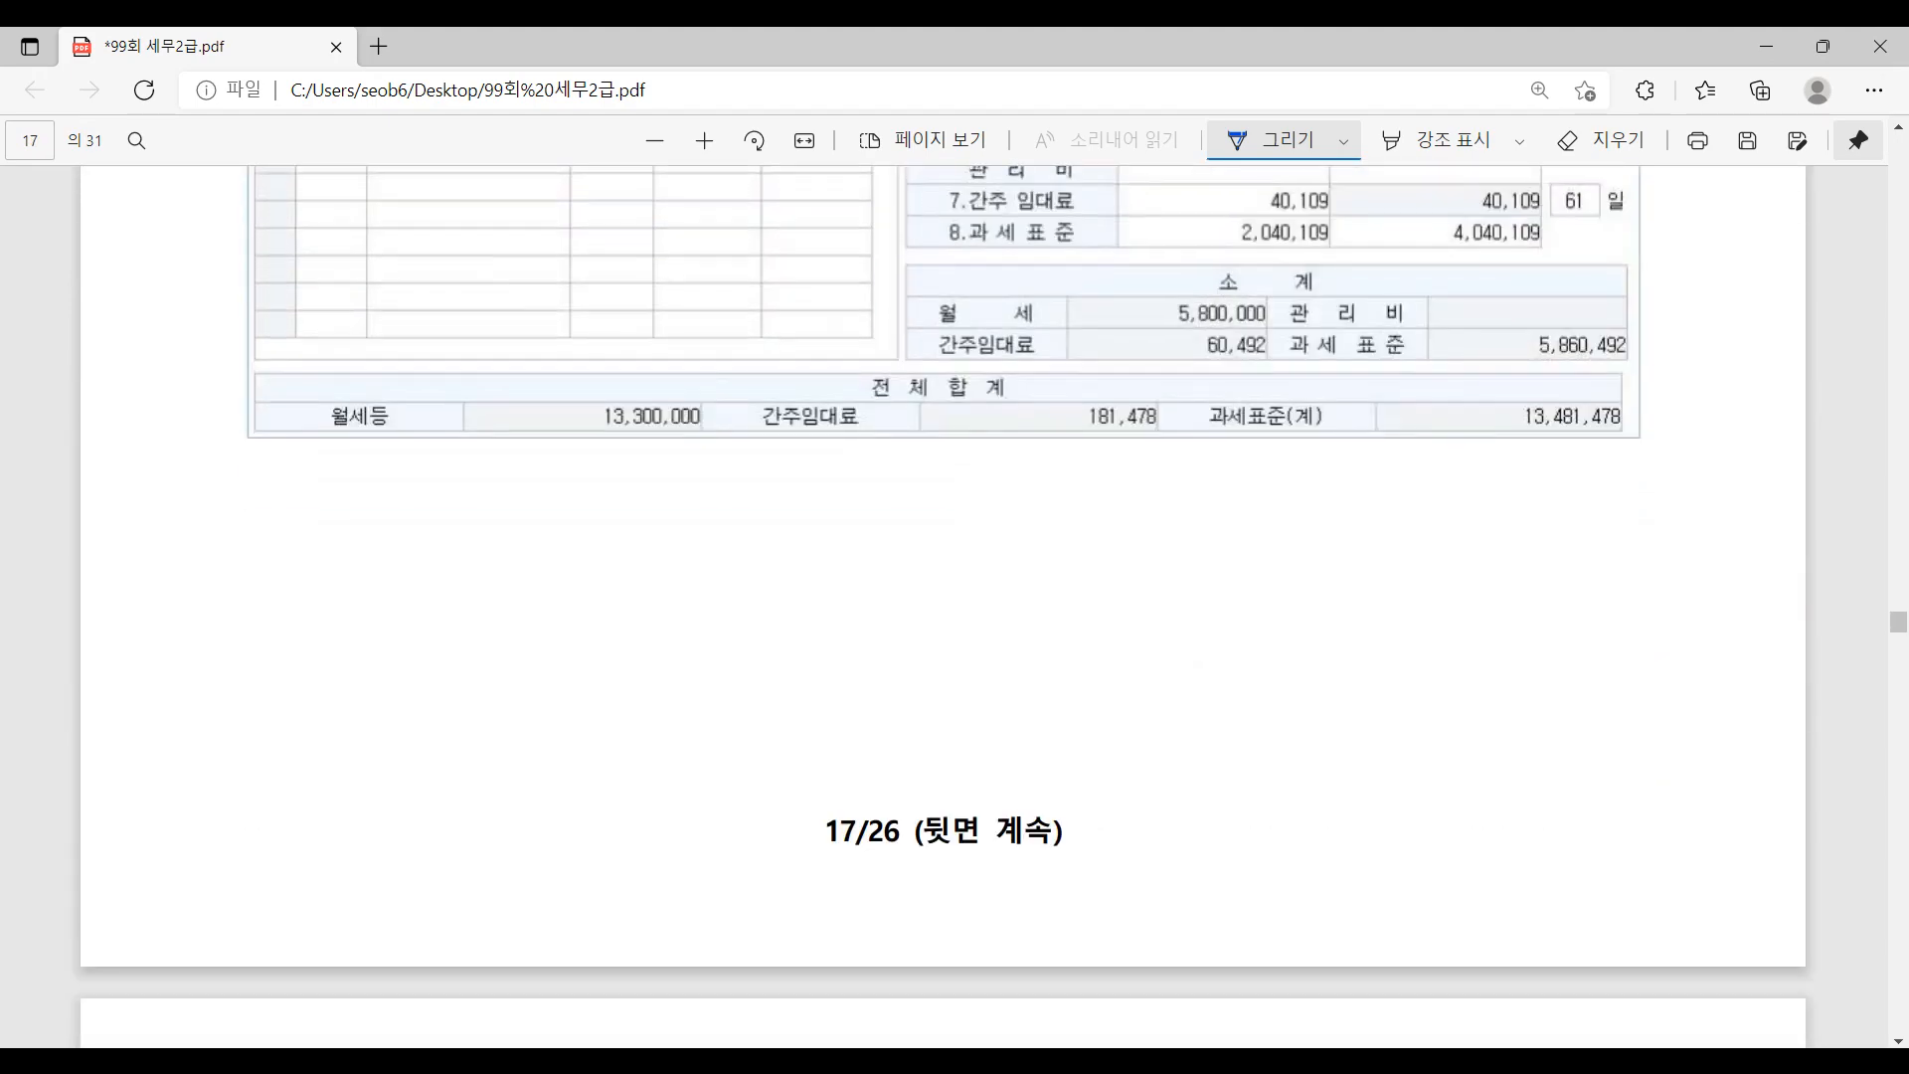
{"action": "left_click", "coordinate": [1894, 735]}
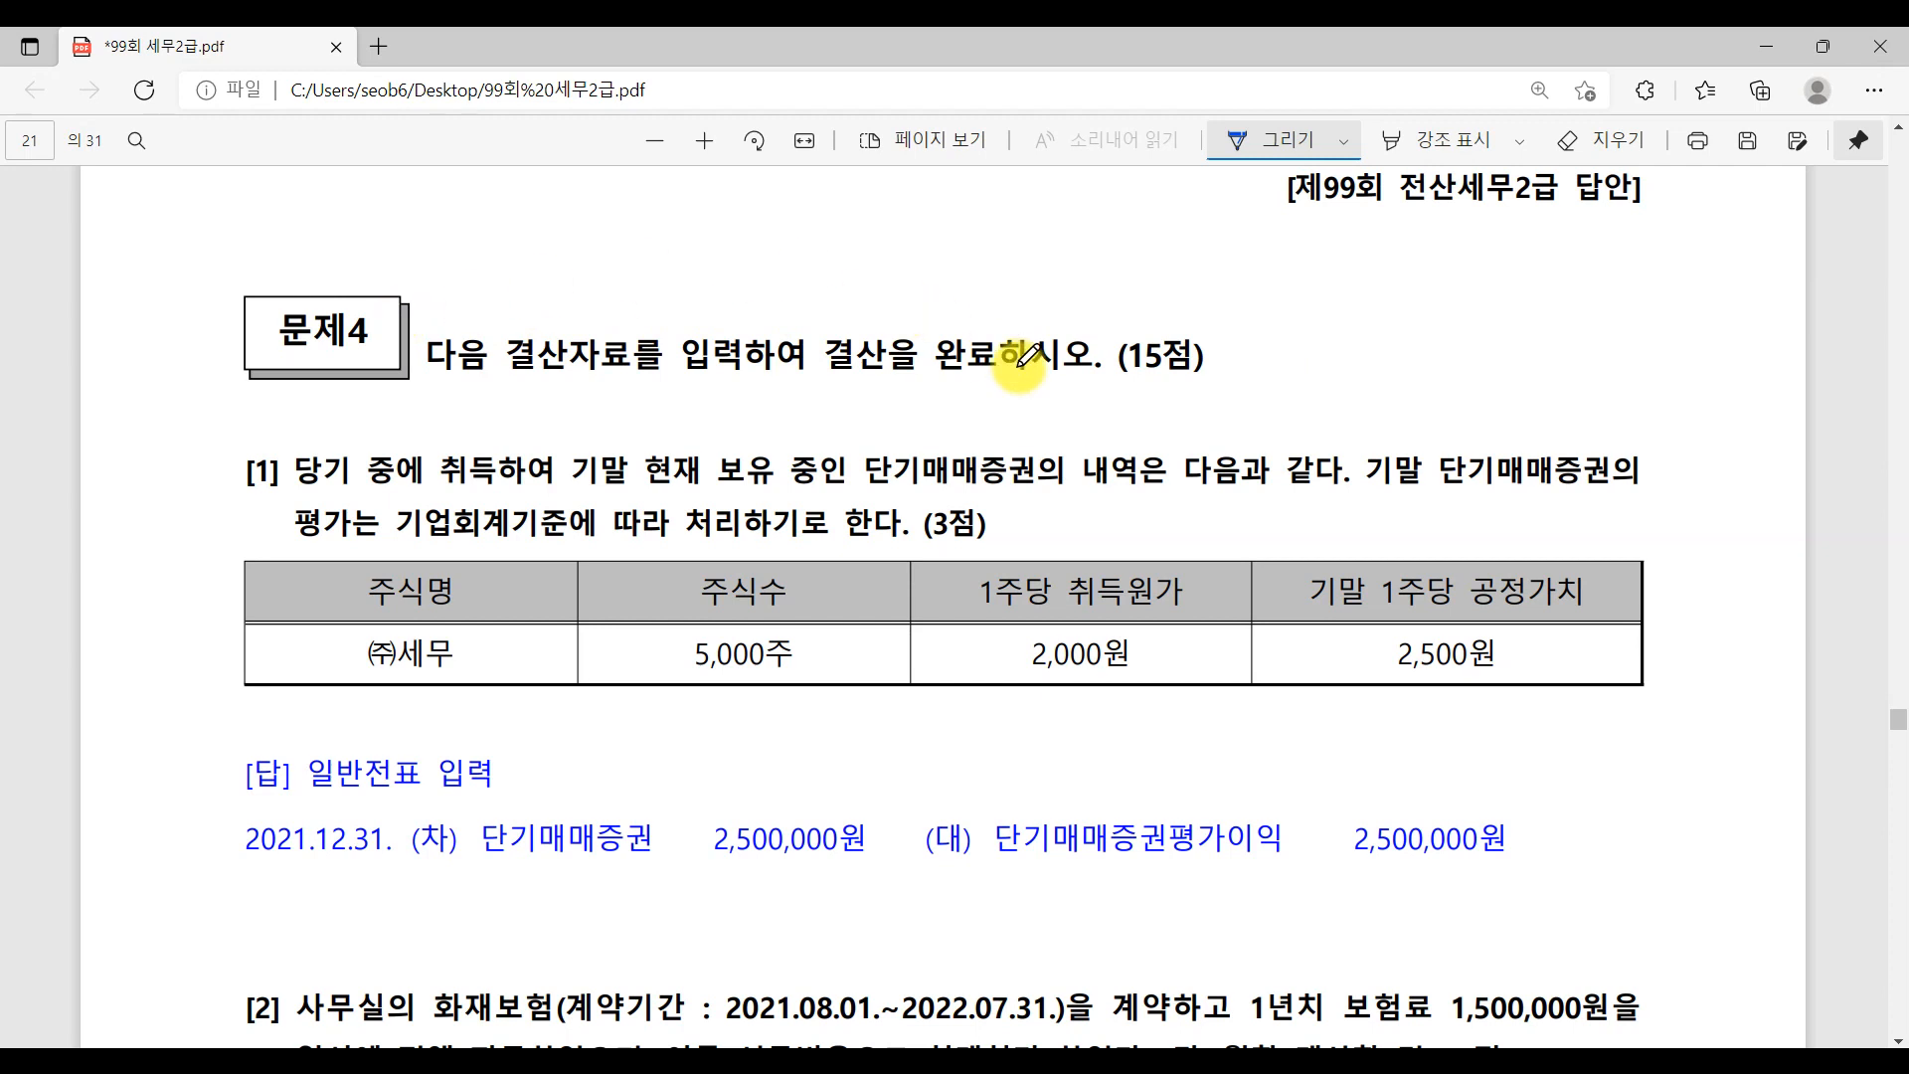
- Switch to the 결산 image in Paint and review the notes on manual and automatic closing entries
{"action": "left_click", "coordinate": [795, 1060]}
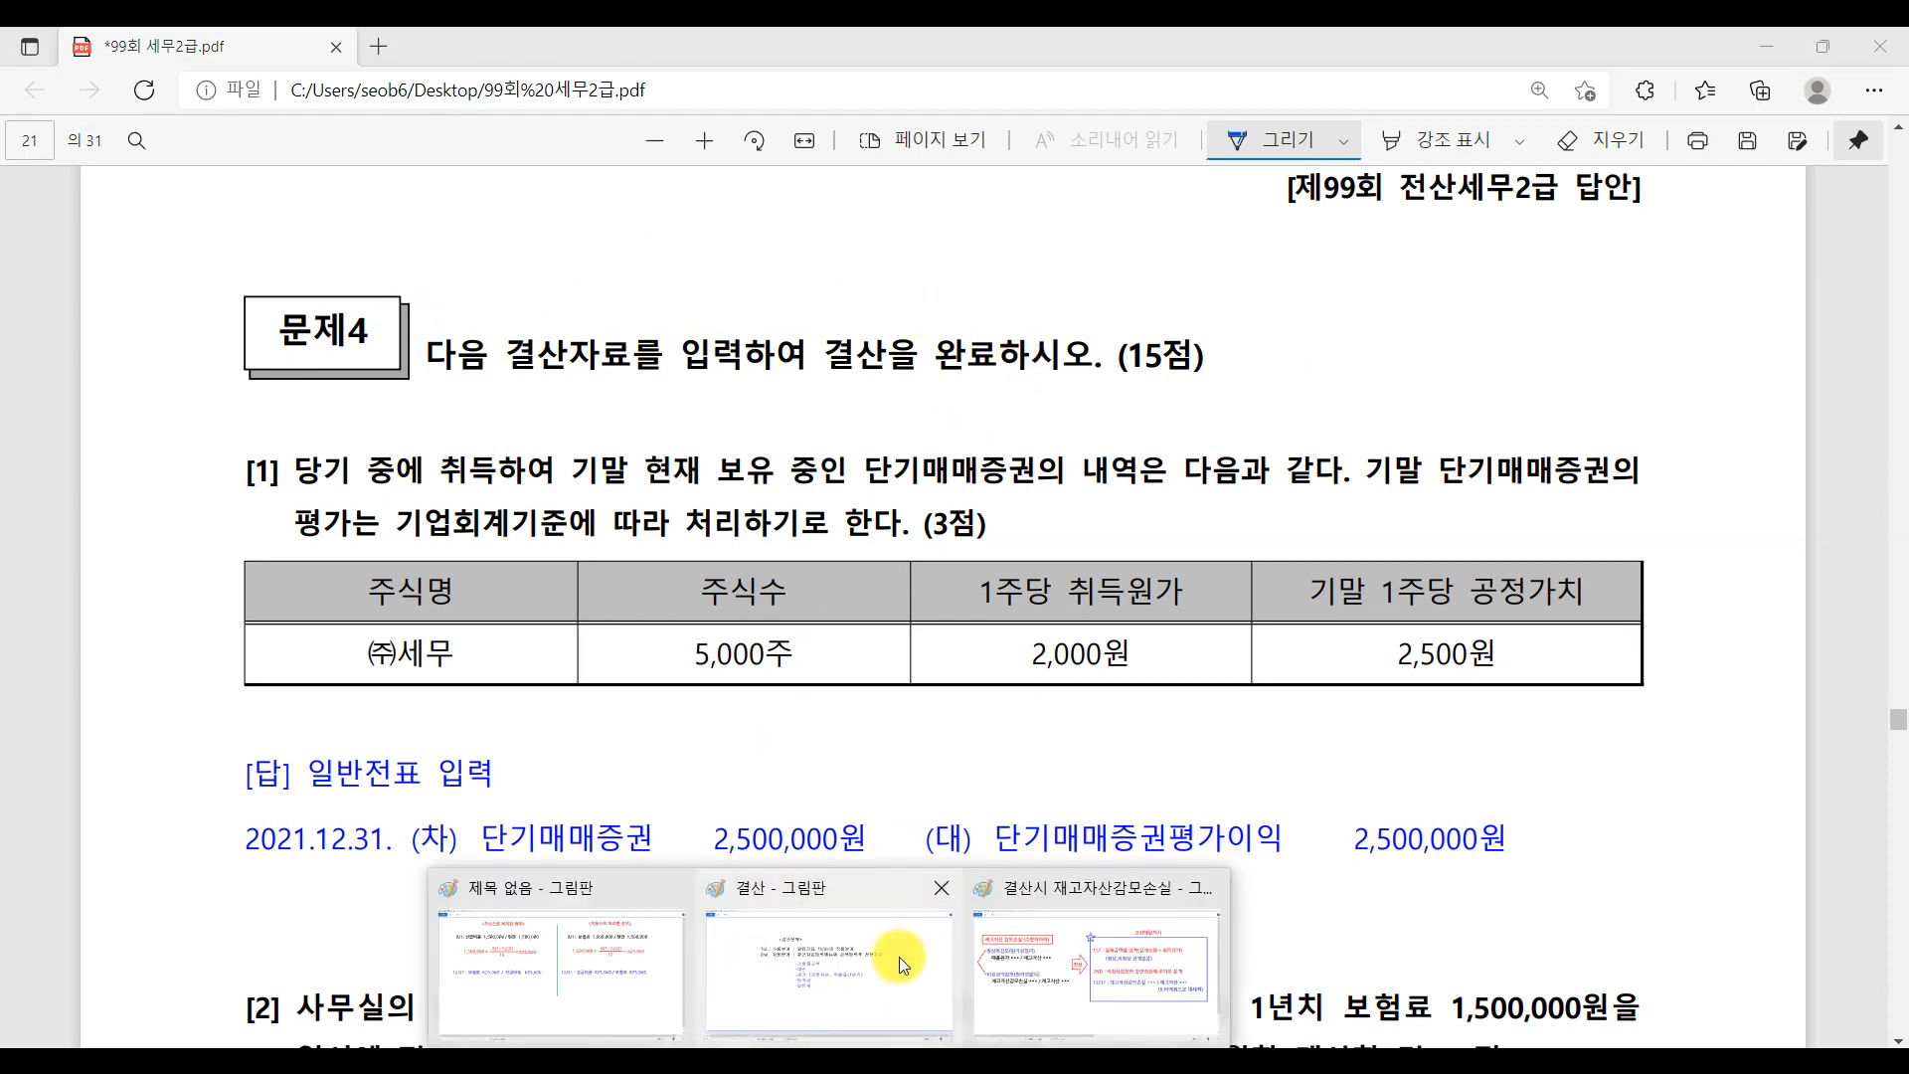
{"action": "left_click", "coordinate": [899, 956]}
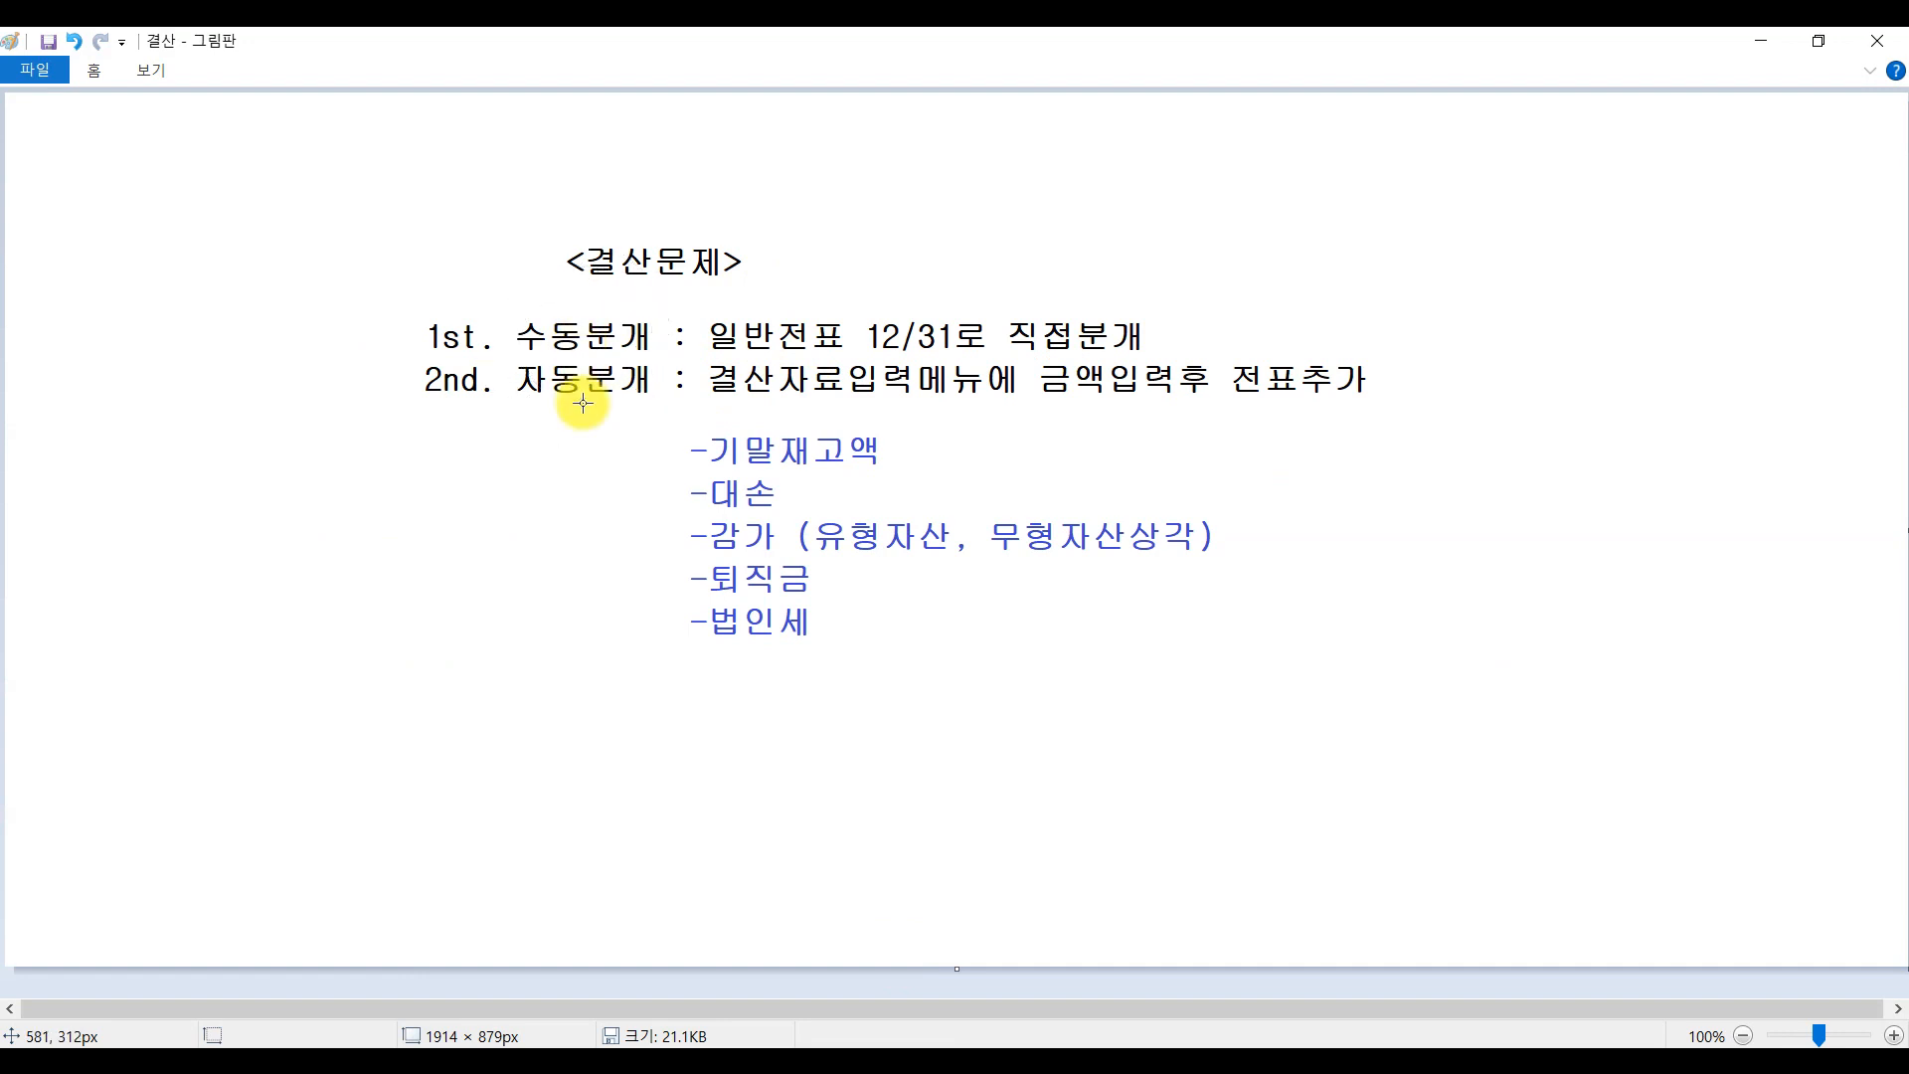
{"action": "left_click", "coordinate": [1003, 348]}
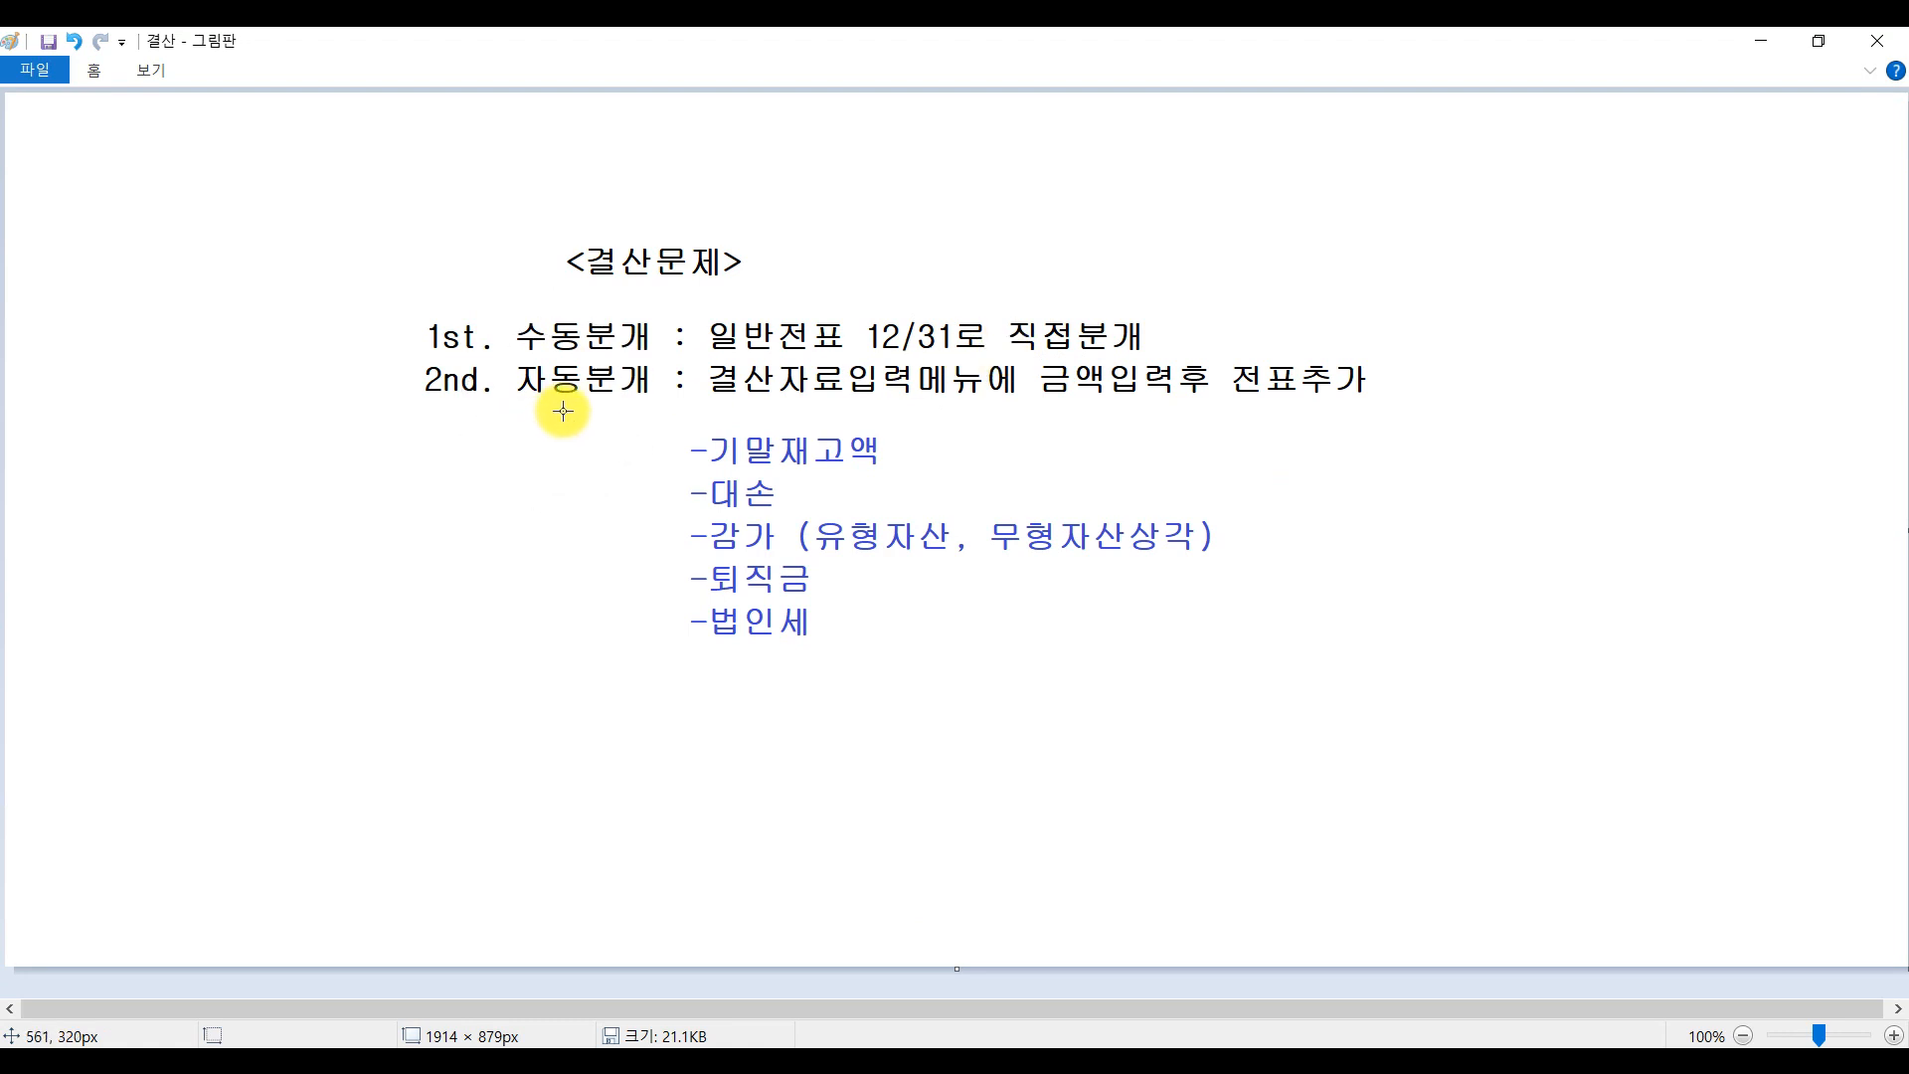
{"action": "left_click", "coordinate": [958, 398]}
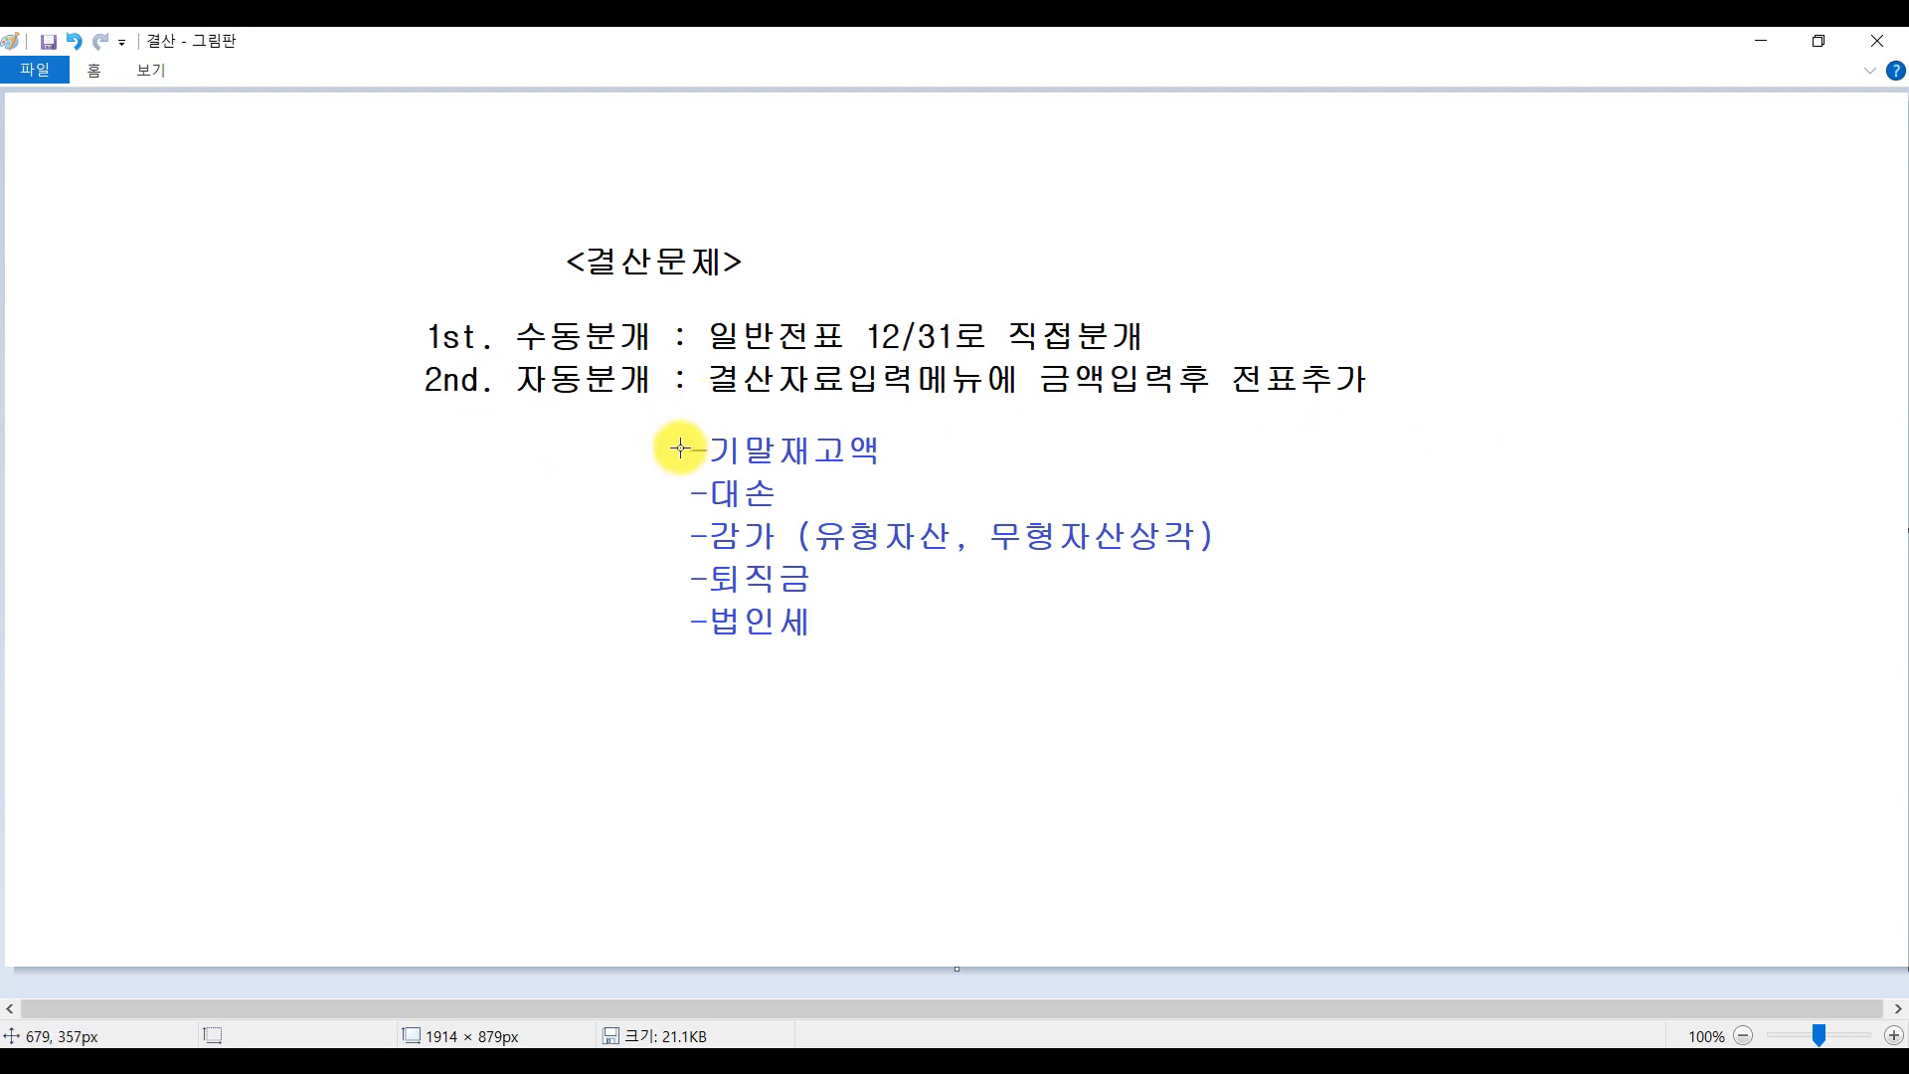
{"action": "left_click", "coordinate": [600, 397]}
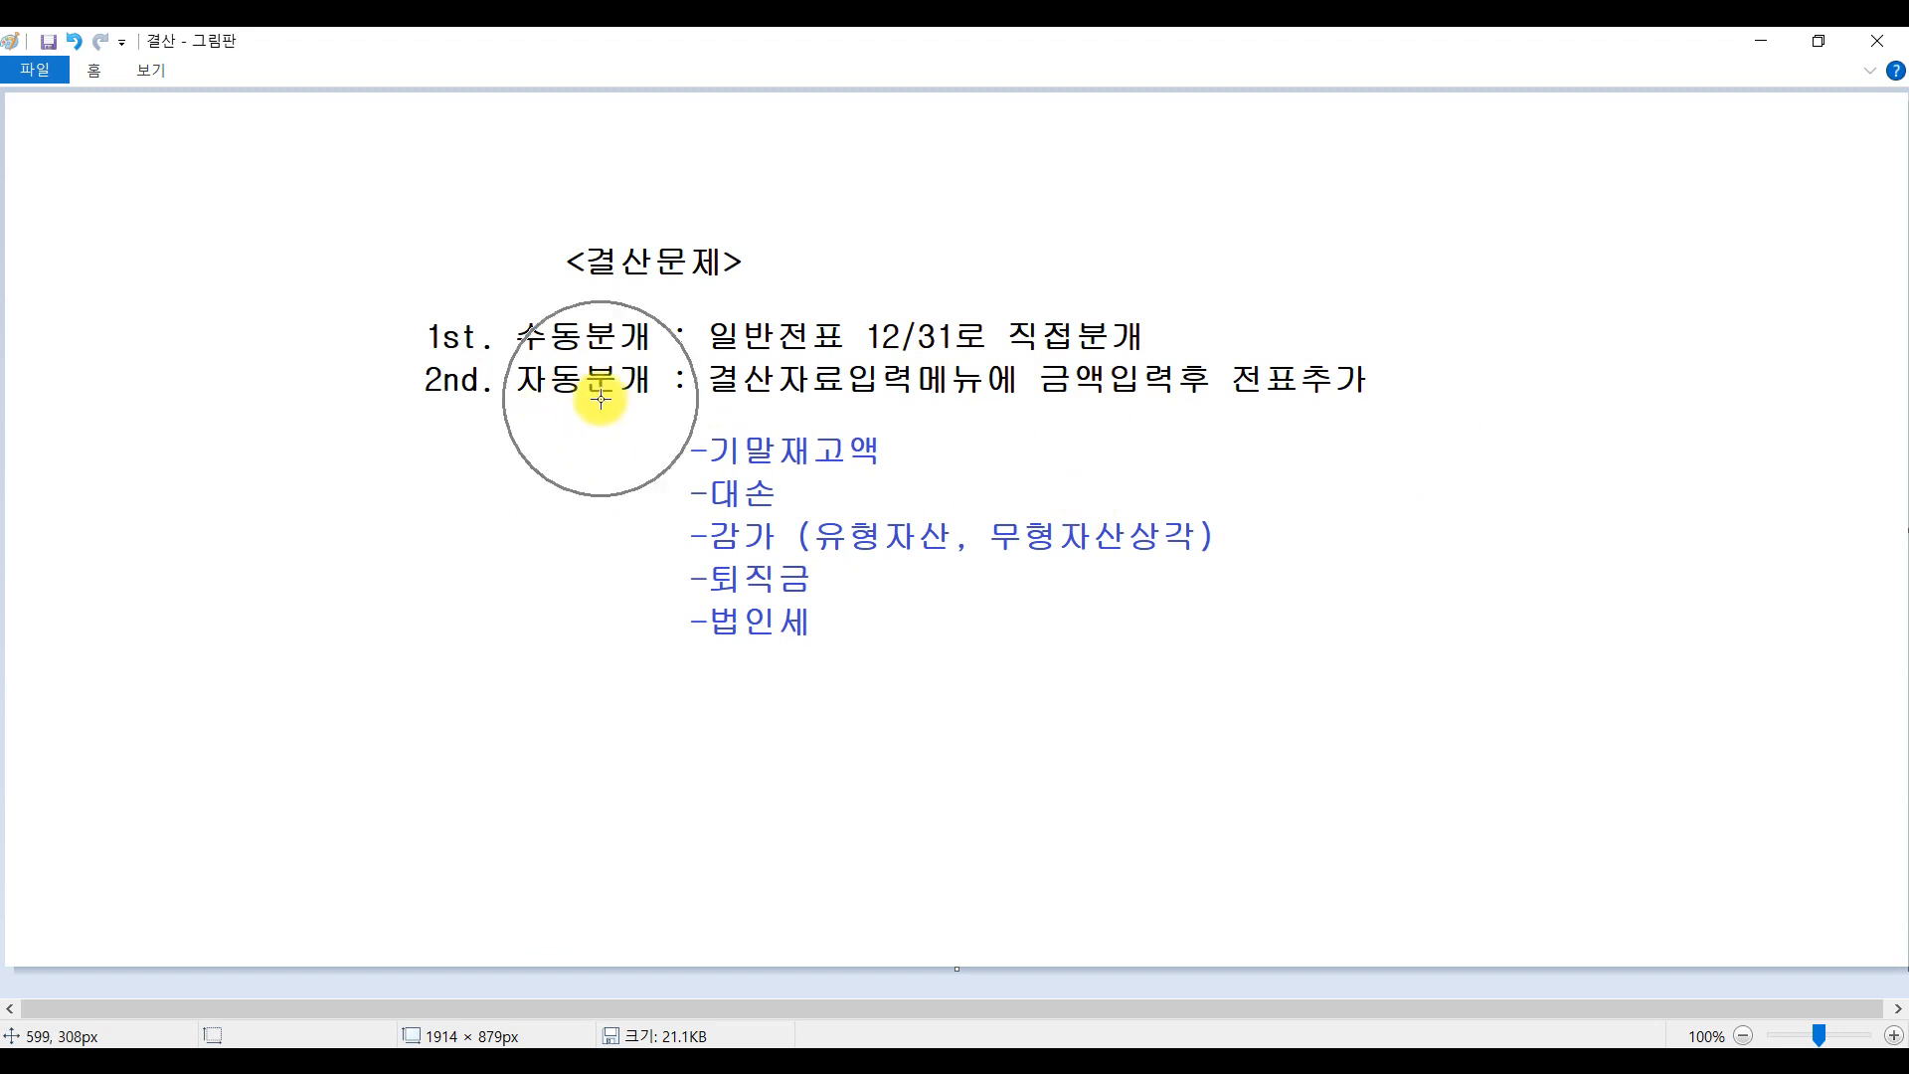
{"action": "left_click", "coordinate": [791, 455]}
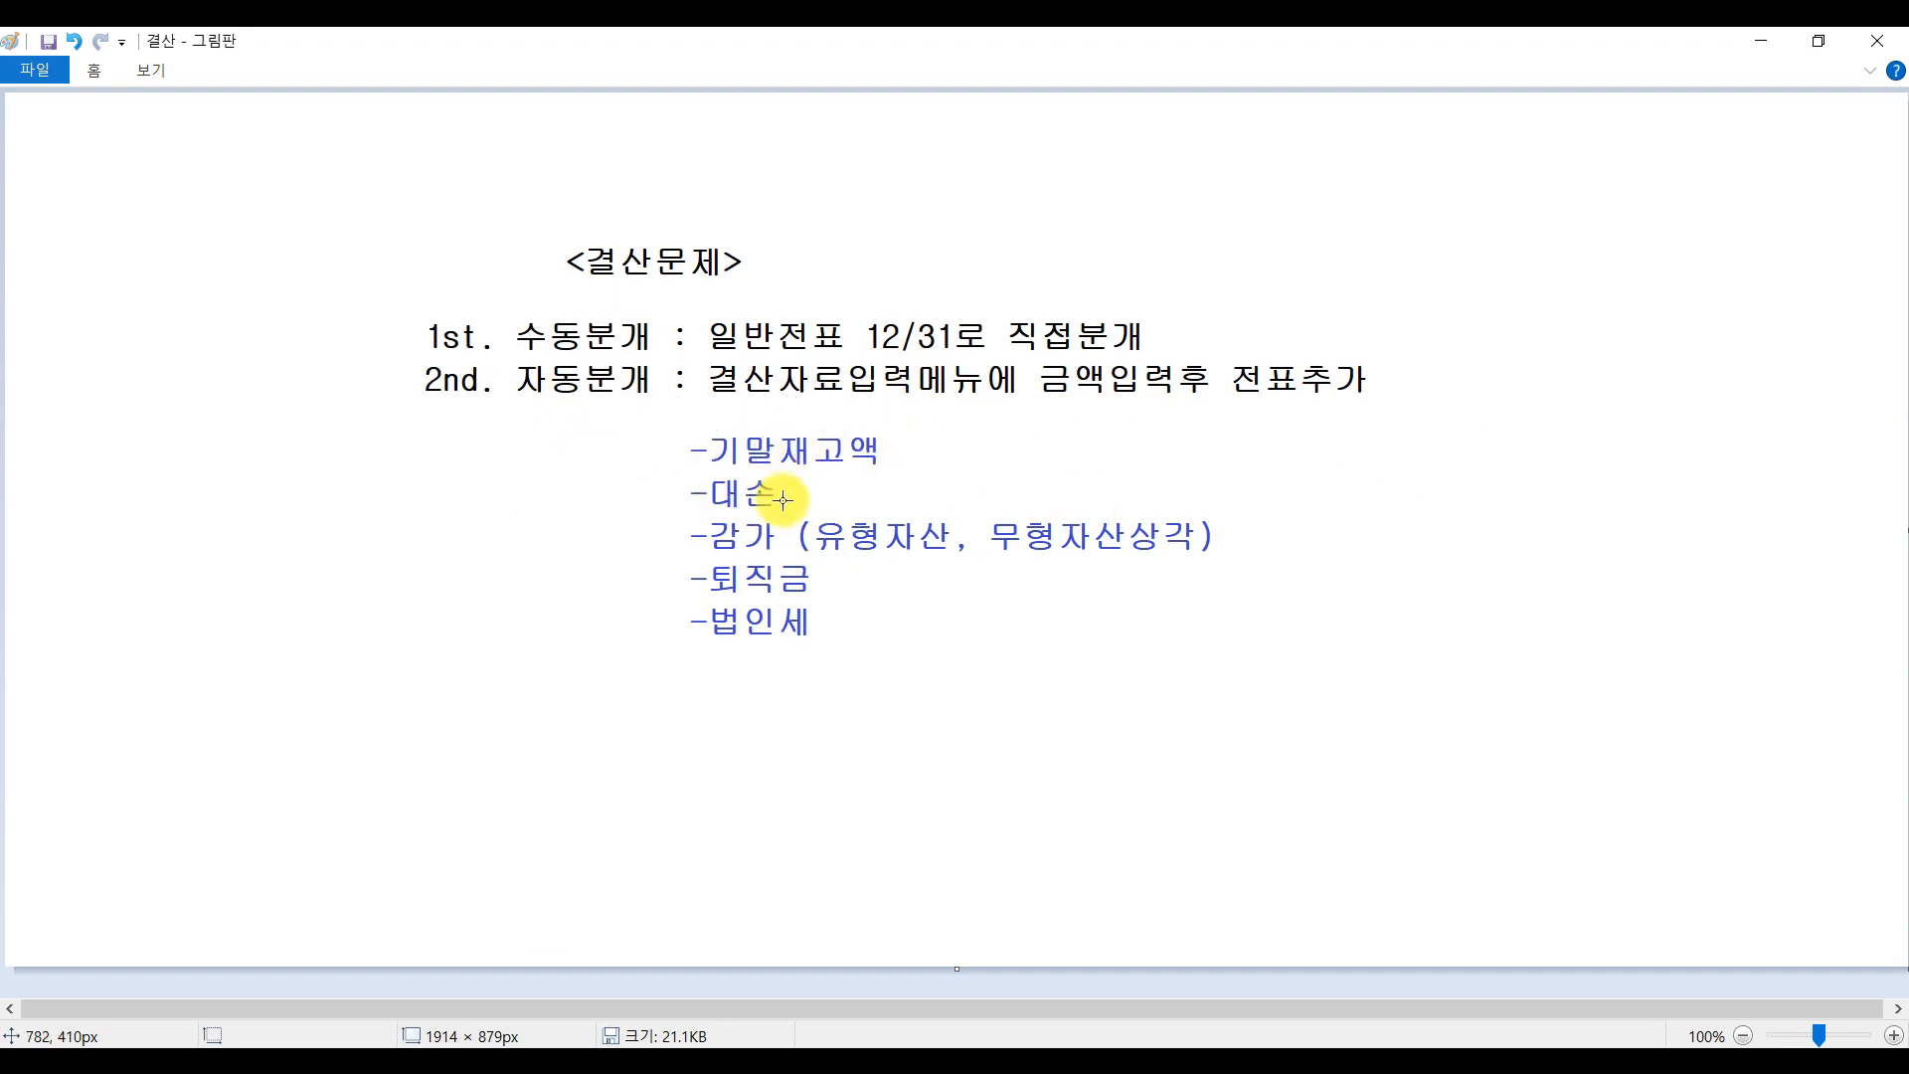
{"action": "left_click", "coordinate": [782, 500]}
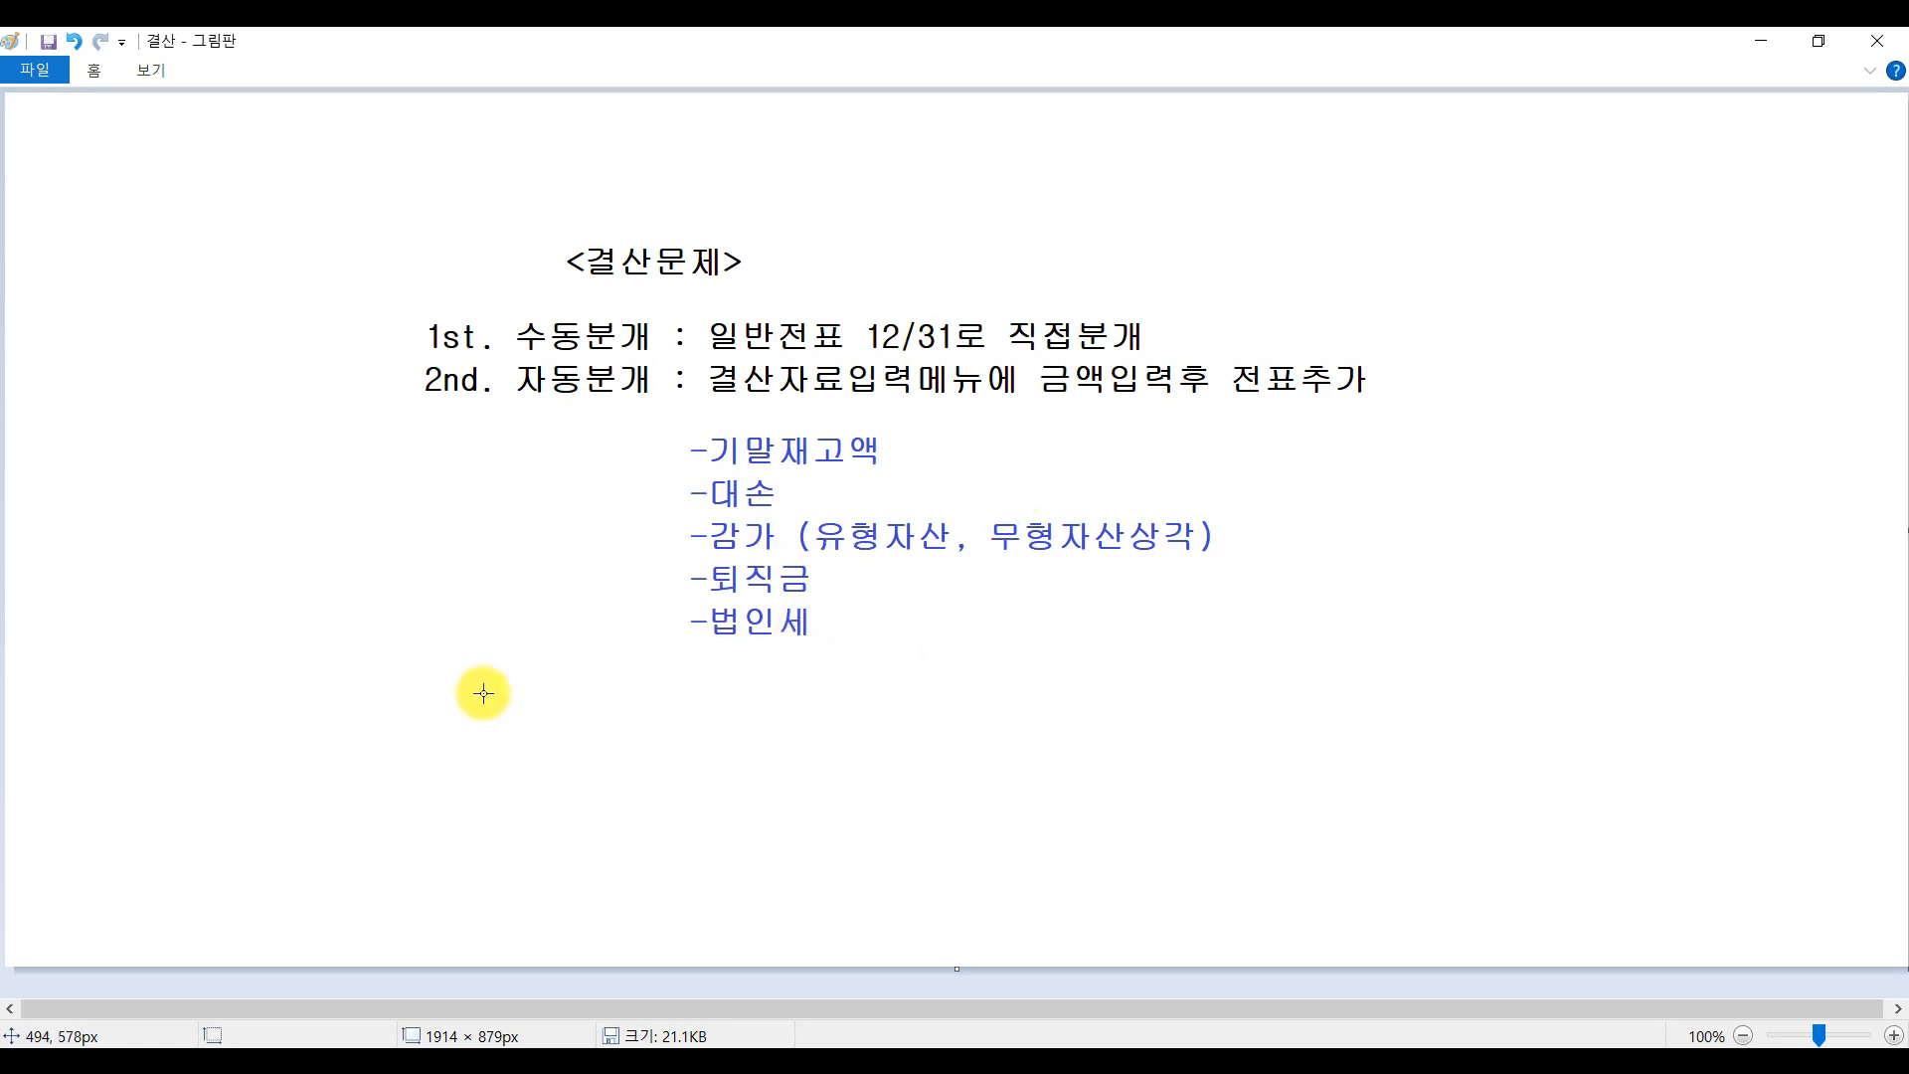
- Back in the exam PDF, handwrite 수 beside each of 문제4's questions [1] to [4] to mark them as manual entries
{"action": "key", "text": "alt+Tab"}
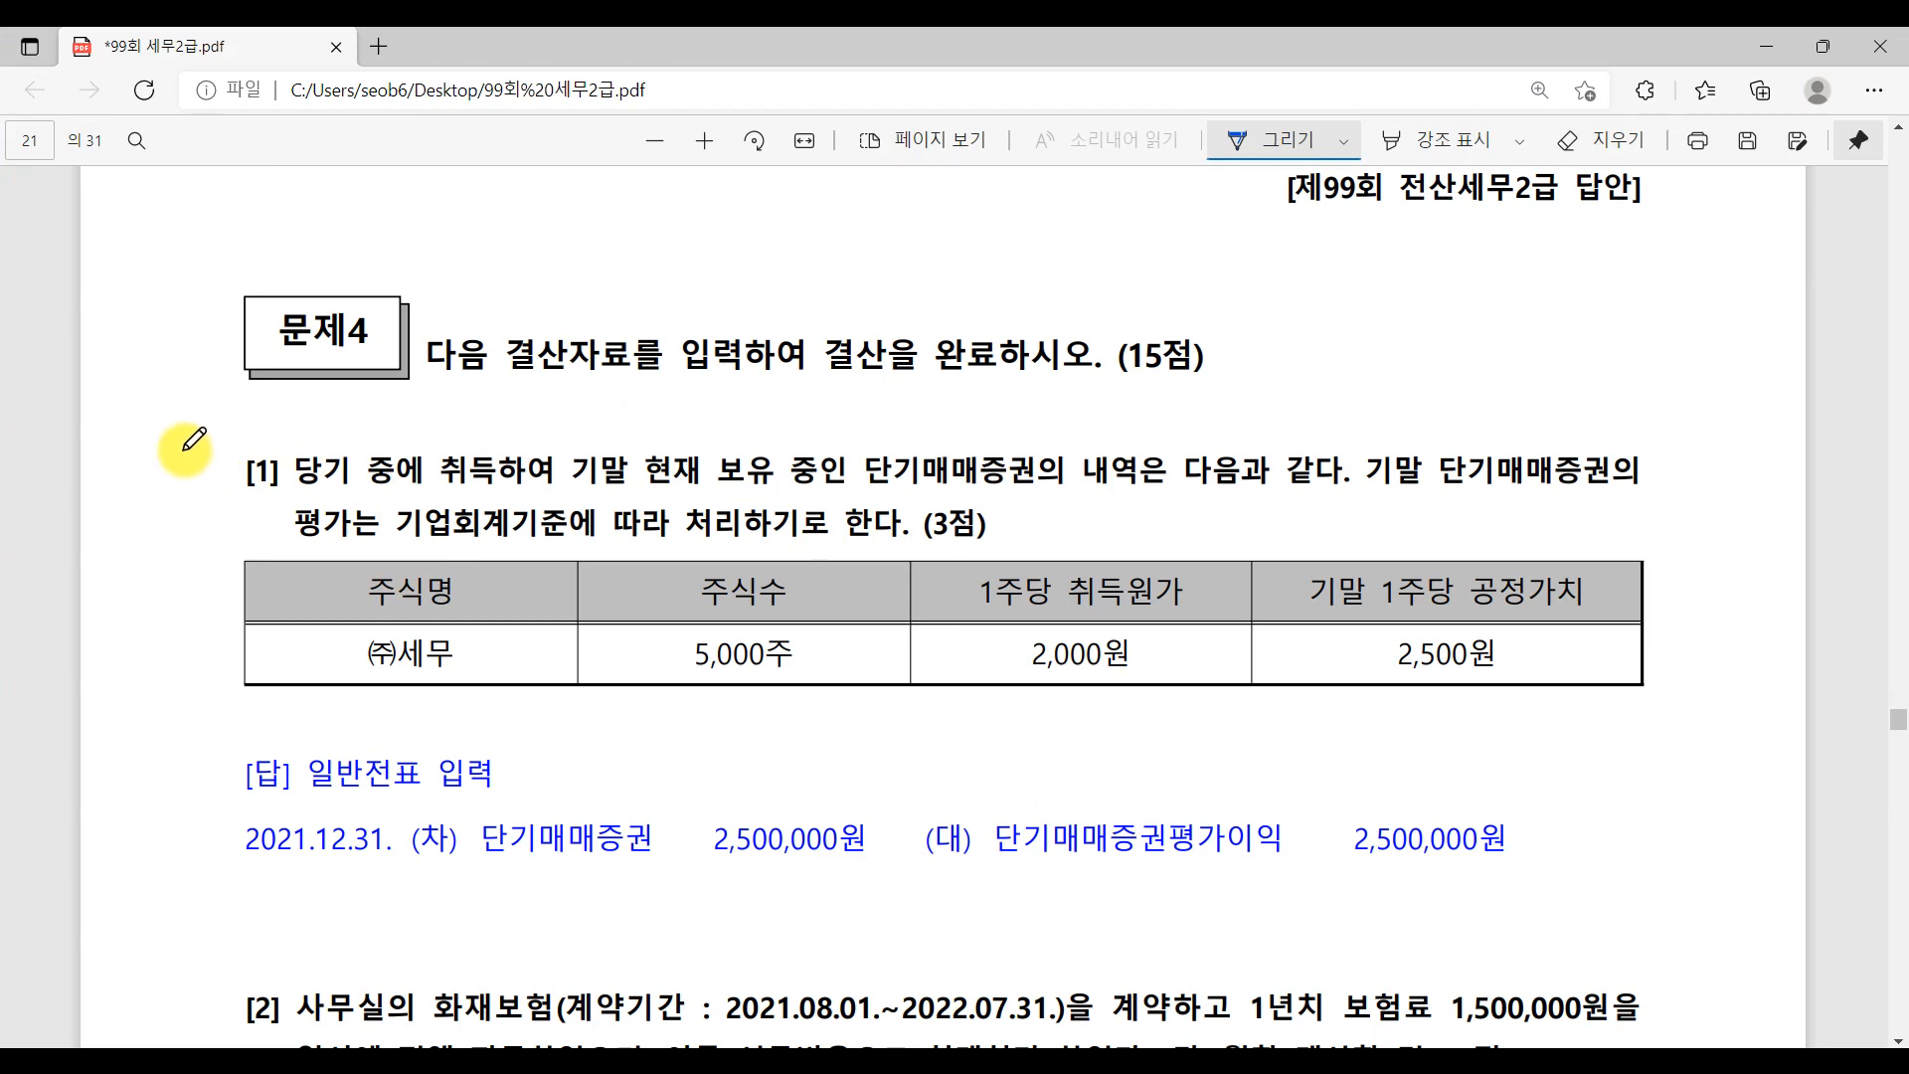
{"action": "mouse_move", "coordinate": [188, 452]}
{"action": "left_mouse_down"}
{"action": "mouse_move", "coordinate": [189, 517]}
{"action": "mouse_move", "coordinate": [227, 497]}
{"action": "mouse_move", "coordinate": [286, 534]}
{"action": "left_mouse_up"}
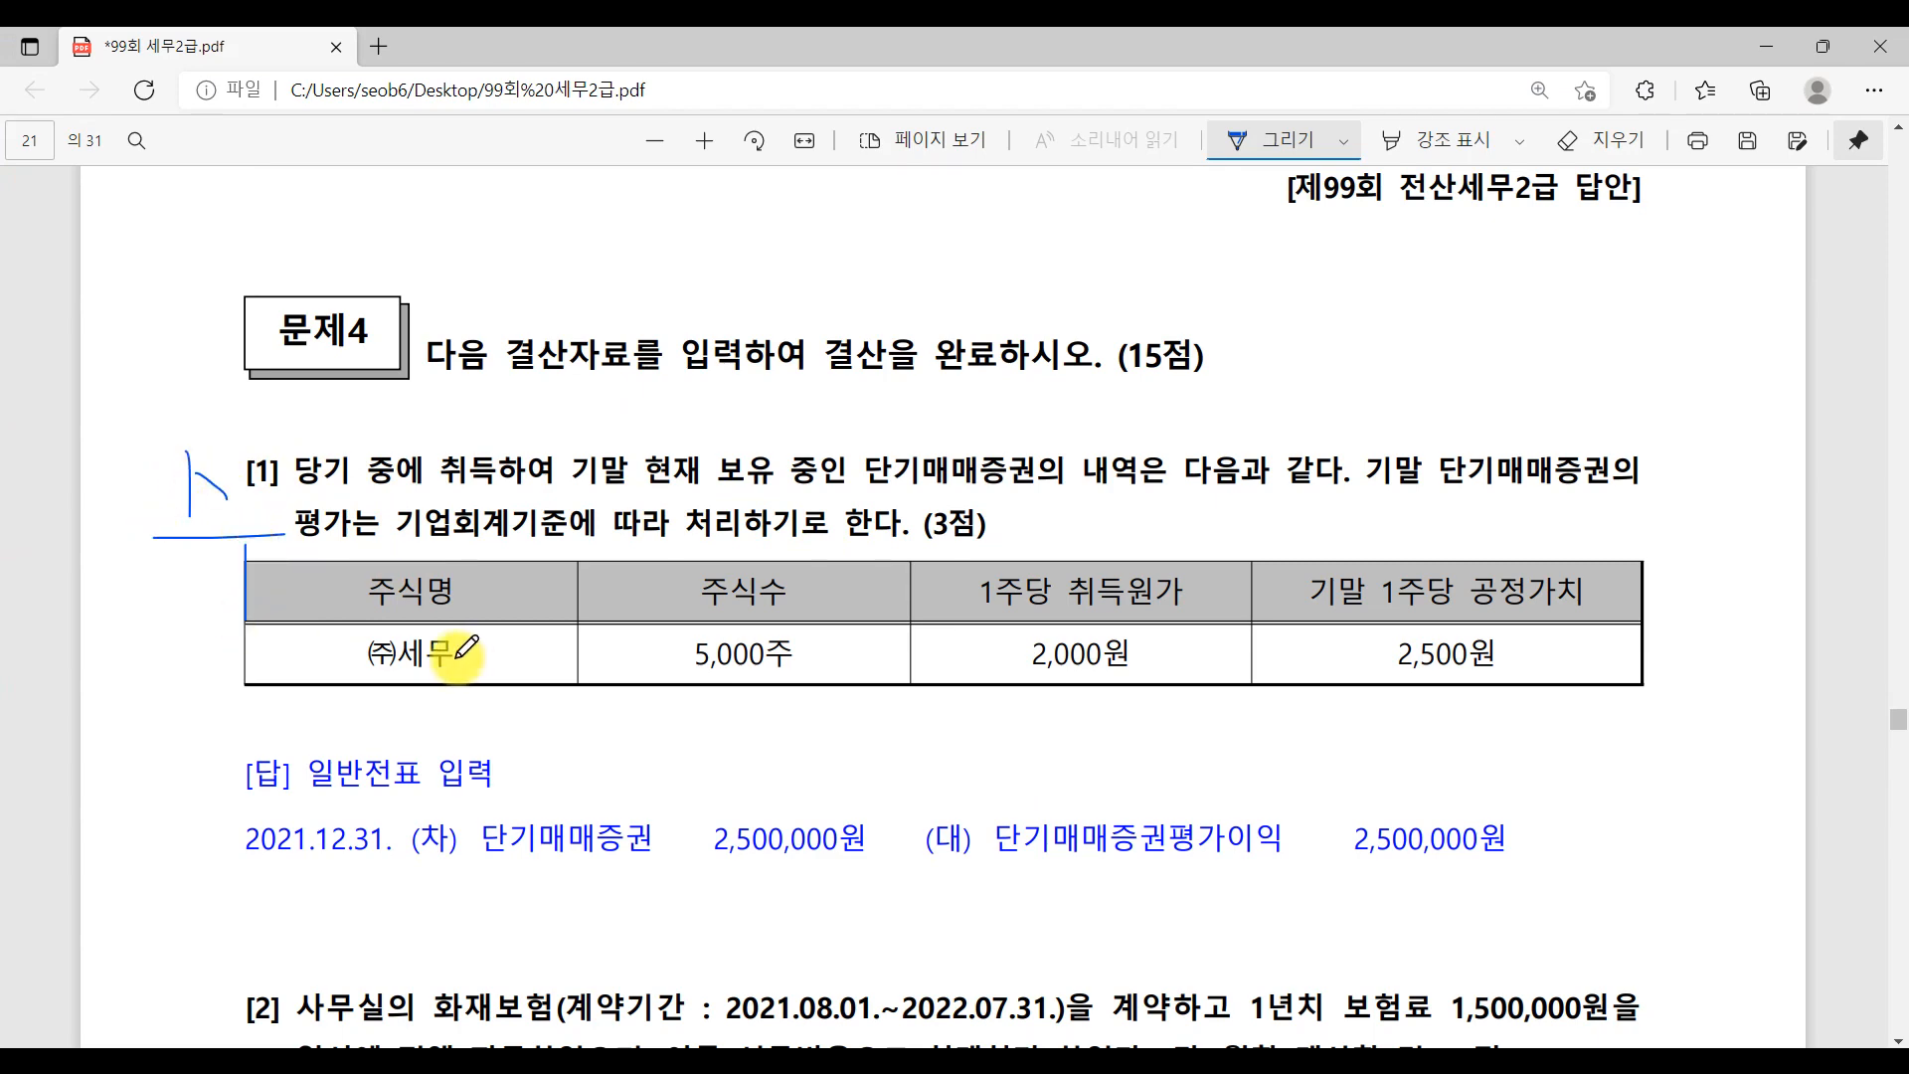
{"action": "scroll", "coordinate": [457, 654], "scroll_direction": "down", "scroll_amount": 4}
{"action": "mouse_move", "coordinate": [161, 570]}
{"action": "left_mouse_down"}
{"action": "mouse_move", "coordinate": [154, 627]}
{"action": "mouse_move", "coordinate": [200, 622]}
{"action": "mouse_move", "coordinate": [229, 664]}
{"action": "mouse_move", "coordinate": [185, 749]}
{"action": "left_mouse_up"}
{"action": "scroll", "coordinate": [298, 716], "scroll_direction": "down", "scroll_amount": 6}
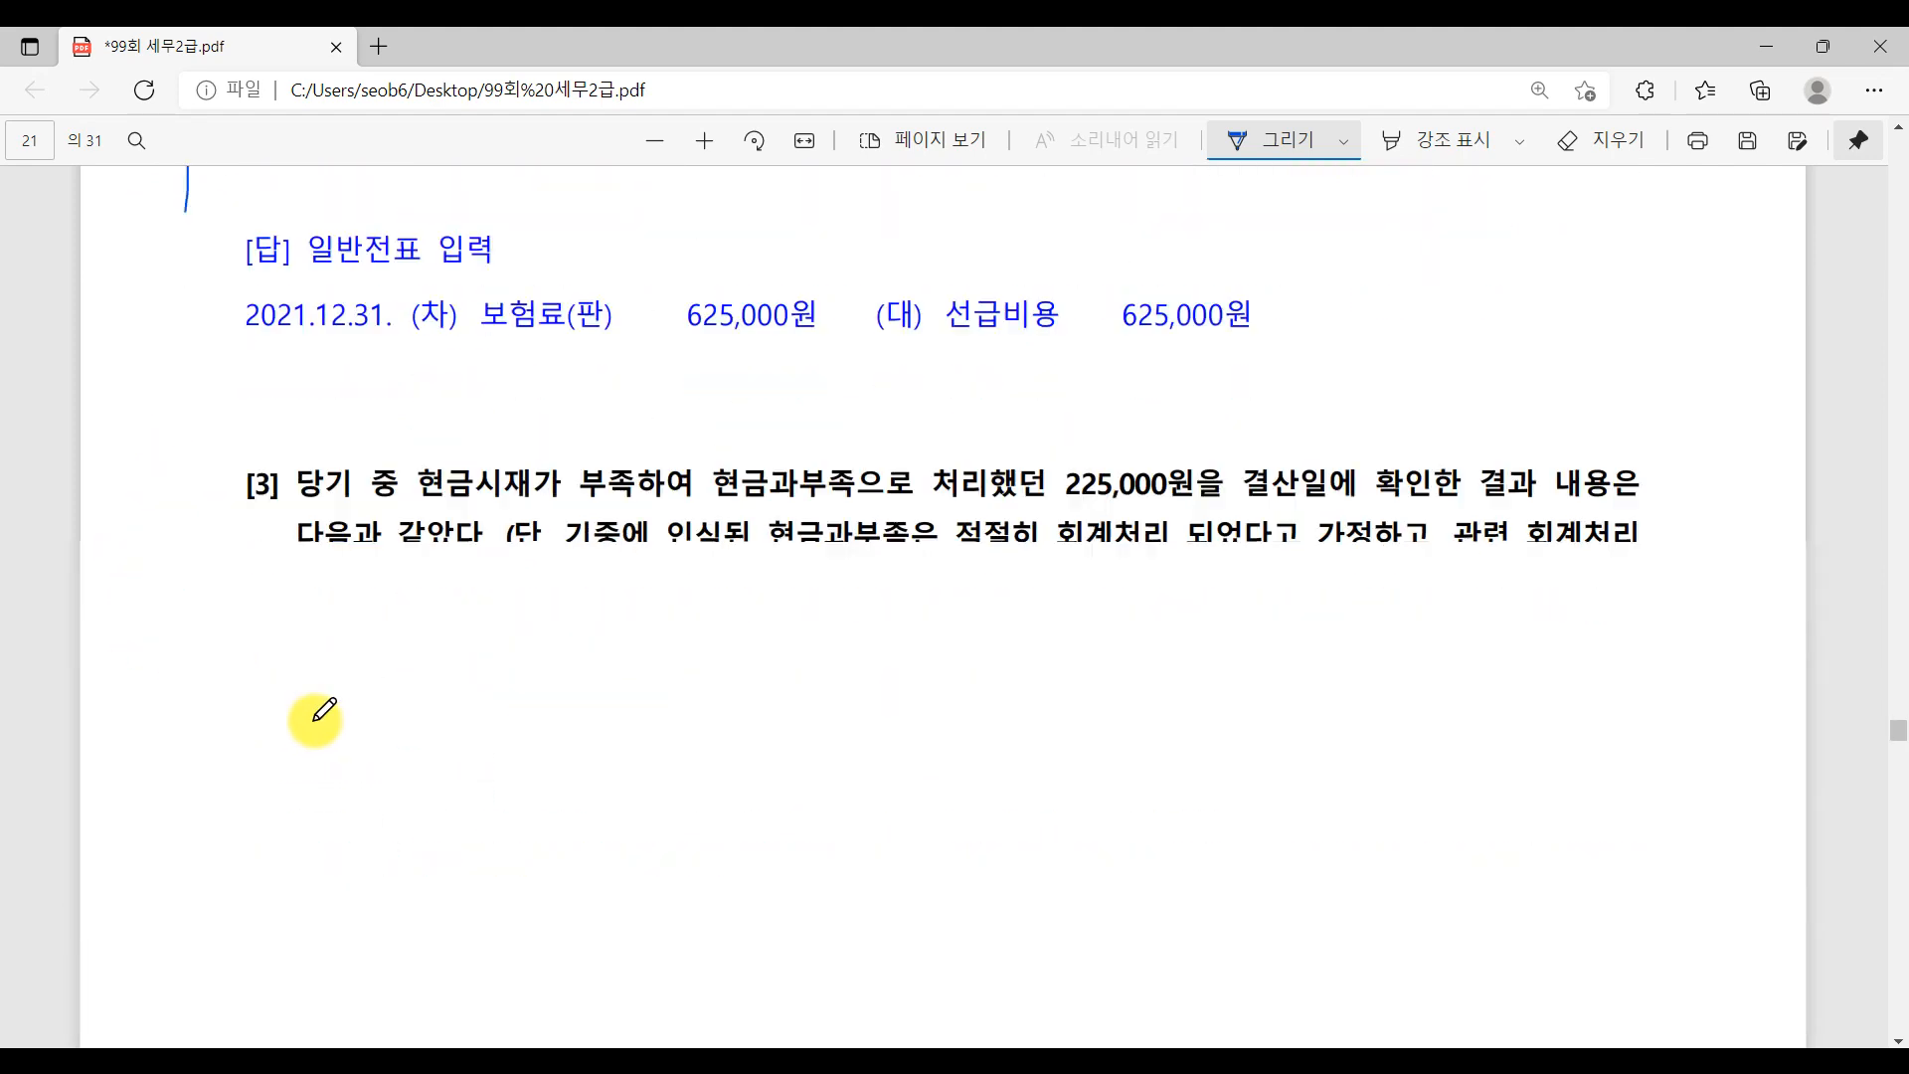
{"action": "mouse_move", "coordinate": [200, 409]}
{"action": "left_mouse_down"}
{"action": "mouse_move", "coordinate": [171, 487]}
{"action": "mouse_move", "coordinate": [217, 492]}
{"action": "left_mouse_up"}
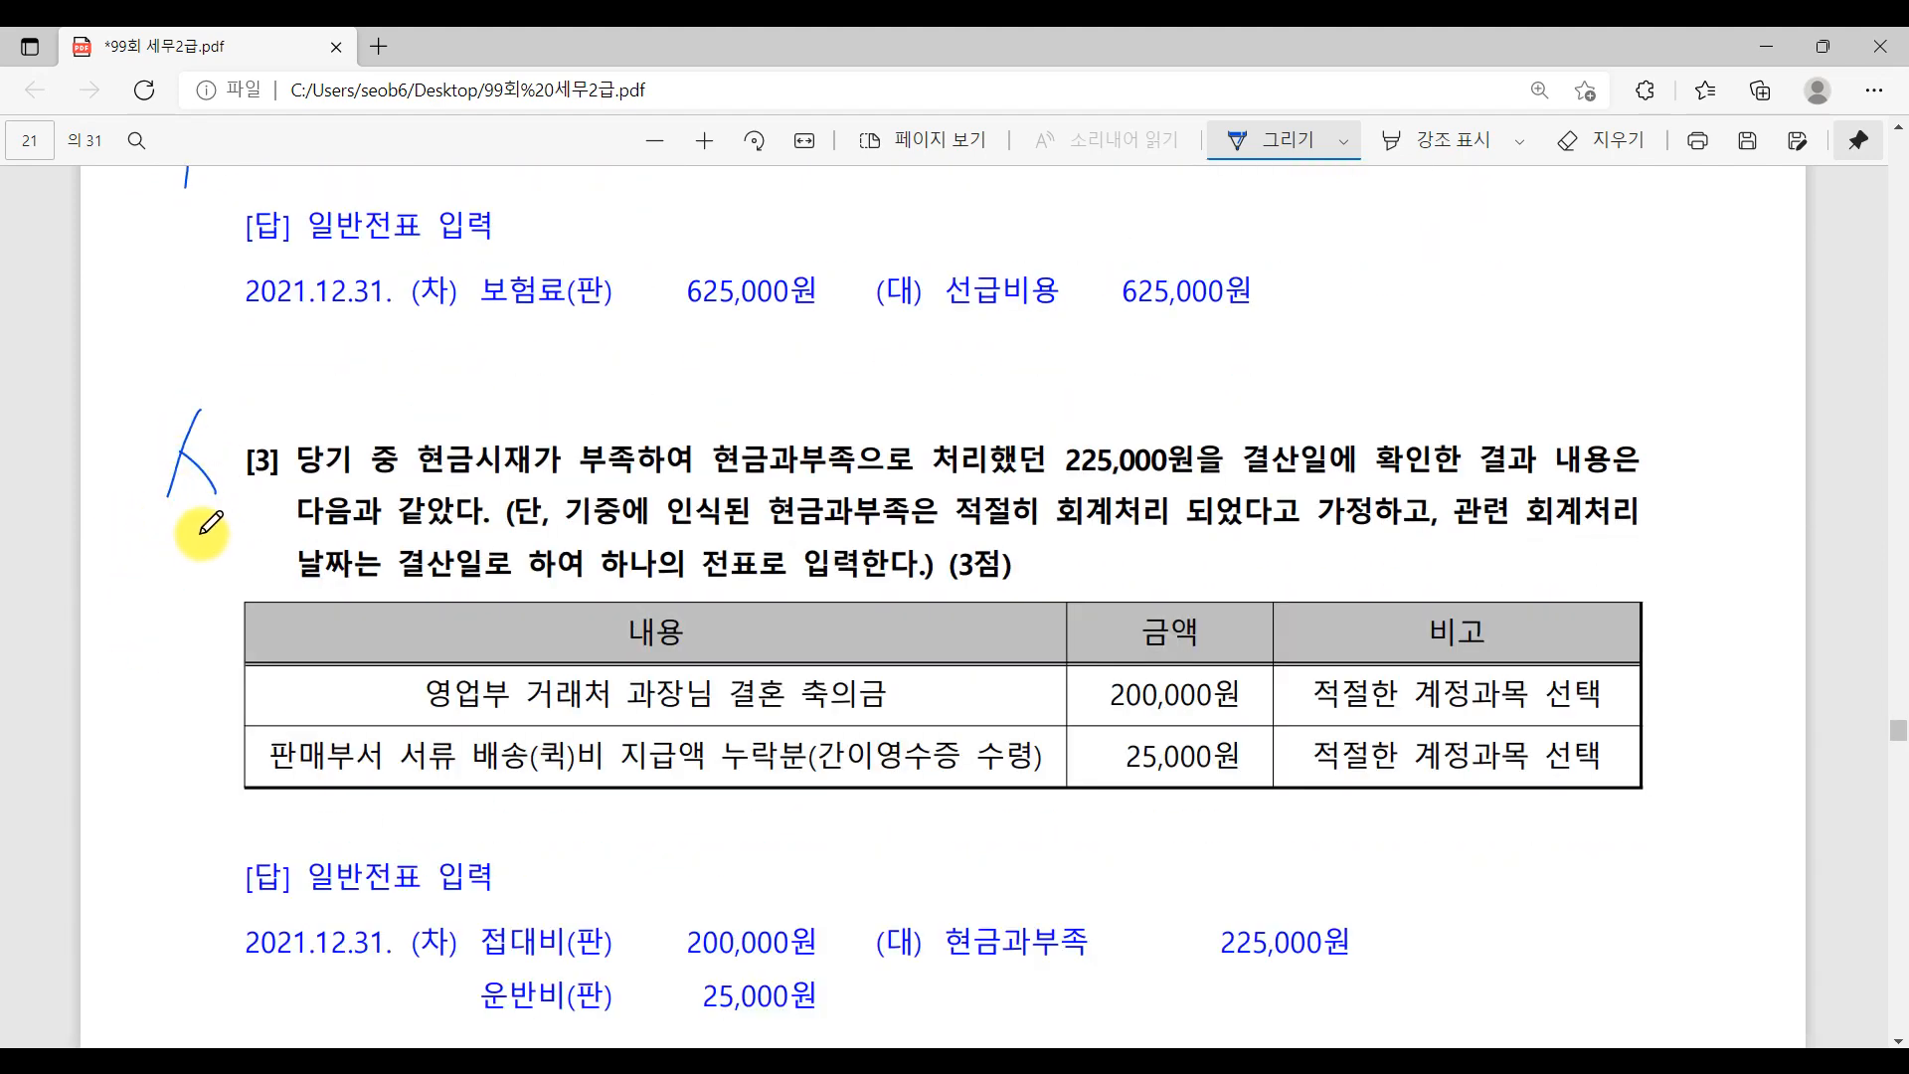
{"action": "left_click_drag", "start_coordinate": [129, 542], "coordinate": [231, 538]}
{"action": "left_click_drag", "start_coordinate": [189, 539], "coordinate": [188, 632]}
{"action": "scroll", "coordinate": [170, 617], "scroll_direction": "down", "scroll_amount": 6}
{"action": "scroll", "coordinate": [167, 621], "scroll_direction": "down", "scroll_amount": 12}
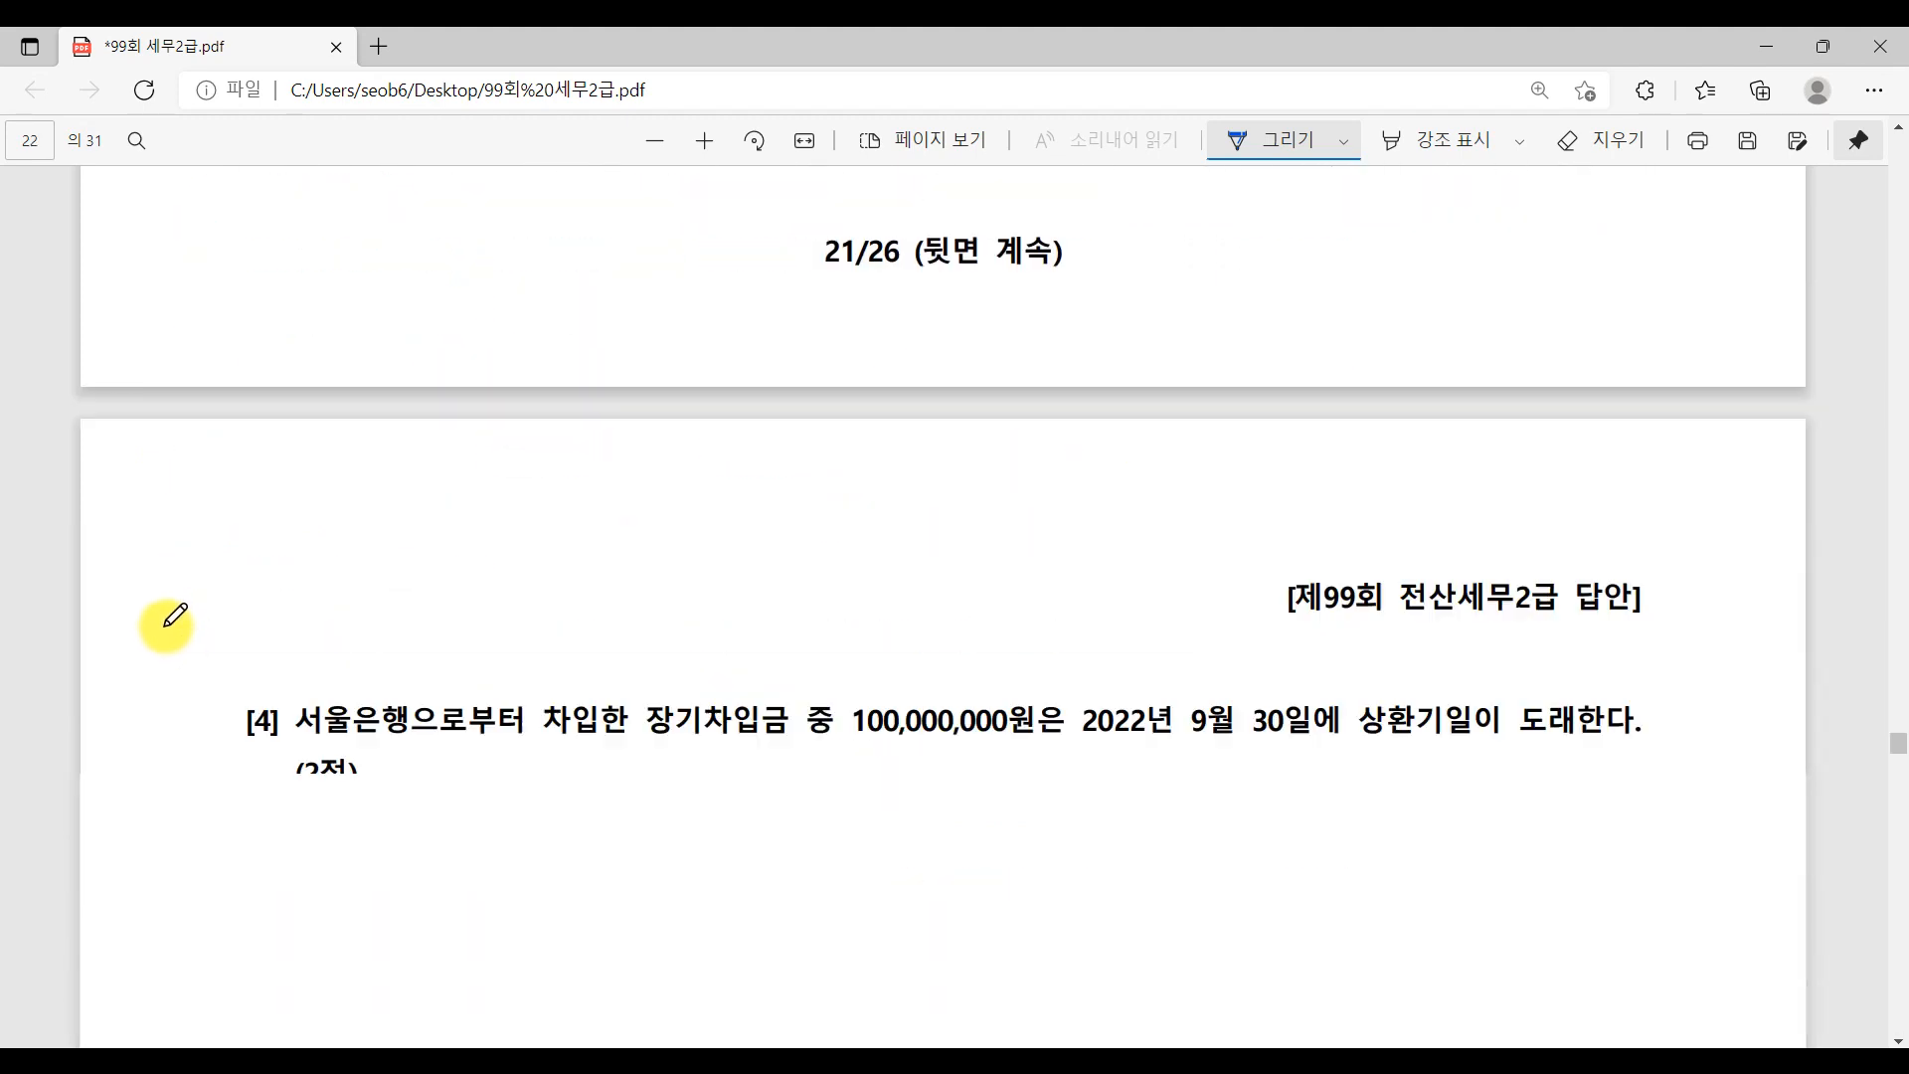
{"action": "scroll", "coordinate": [192, 319], "scroll_direction": "up", "scroll_amount": 2}
{"action": "mouse_move", "coordinate": [177, 351]}
{"action": "left_mouse_down"}
{"action": "mouse_move", "coordinate": [159, 421]}
{"action": "mouse_move", "coordinate": [202, 411]}
{"action": "mouse_move", "coordinate": [204, 438]}
{"action": "mouse_move", "coordinate": [161, 553]}
{"action": "left_mouse_up"}
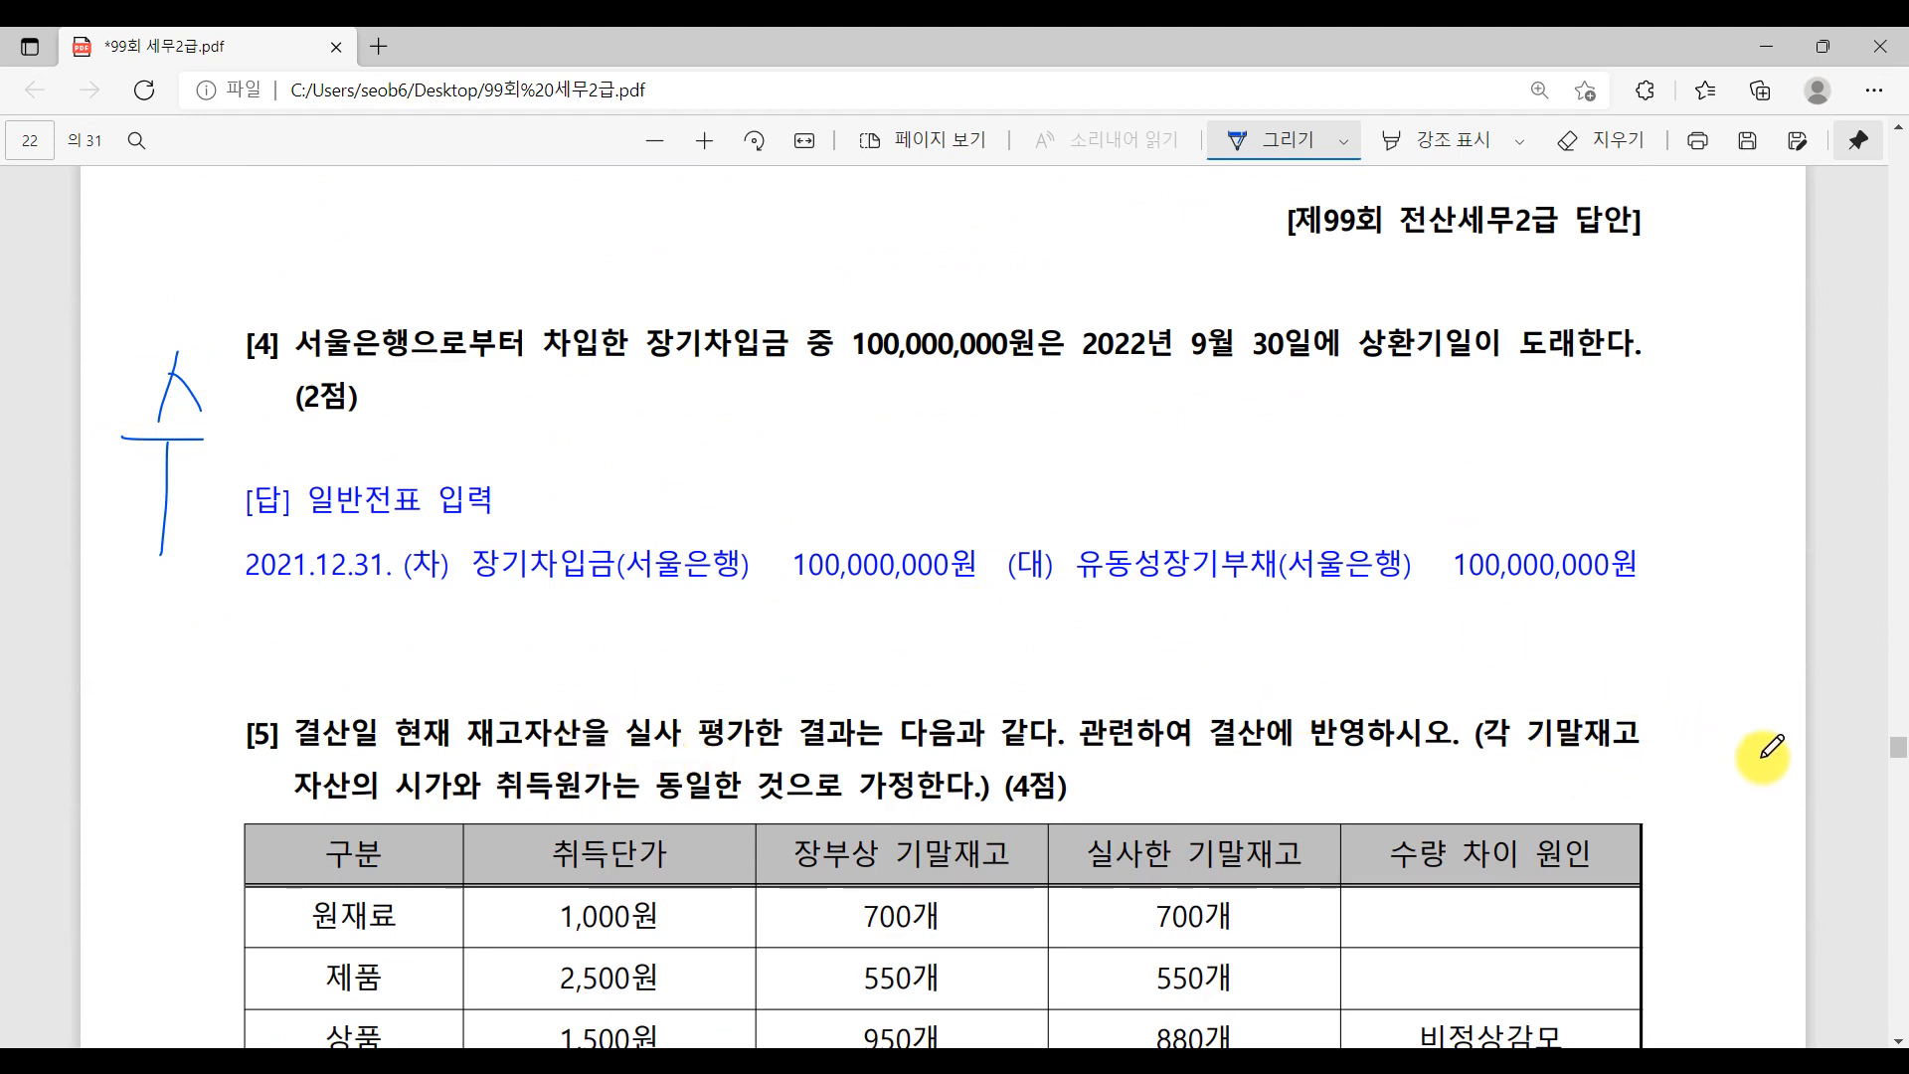
- Handwrite 자 beside 문제4's question [5] to mark it as an automatic entry, and add a circle and a star
{"action": "mouse_move", "coordinate": [152, 708]}
{"action": "left_mouse_down"}
{"action": "mouse_move", "coordinate": [165, 765]}
{"action": "mouse_move", "coordinate": [196, 761]}
{"action": "left_mouse_up"}
{"action": "left_click_drag", "start_coordinate": [219, 671], "coordinate": [220, 782]}
{"action": "left_click_drag", "start_coordinate": [220, 711], "coordinate": [241, 709]}
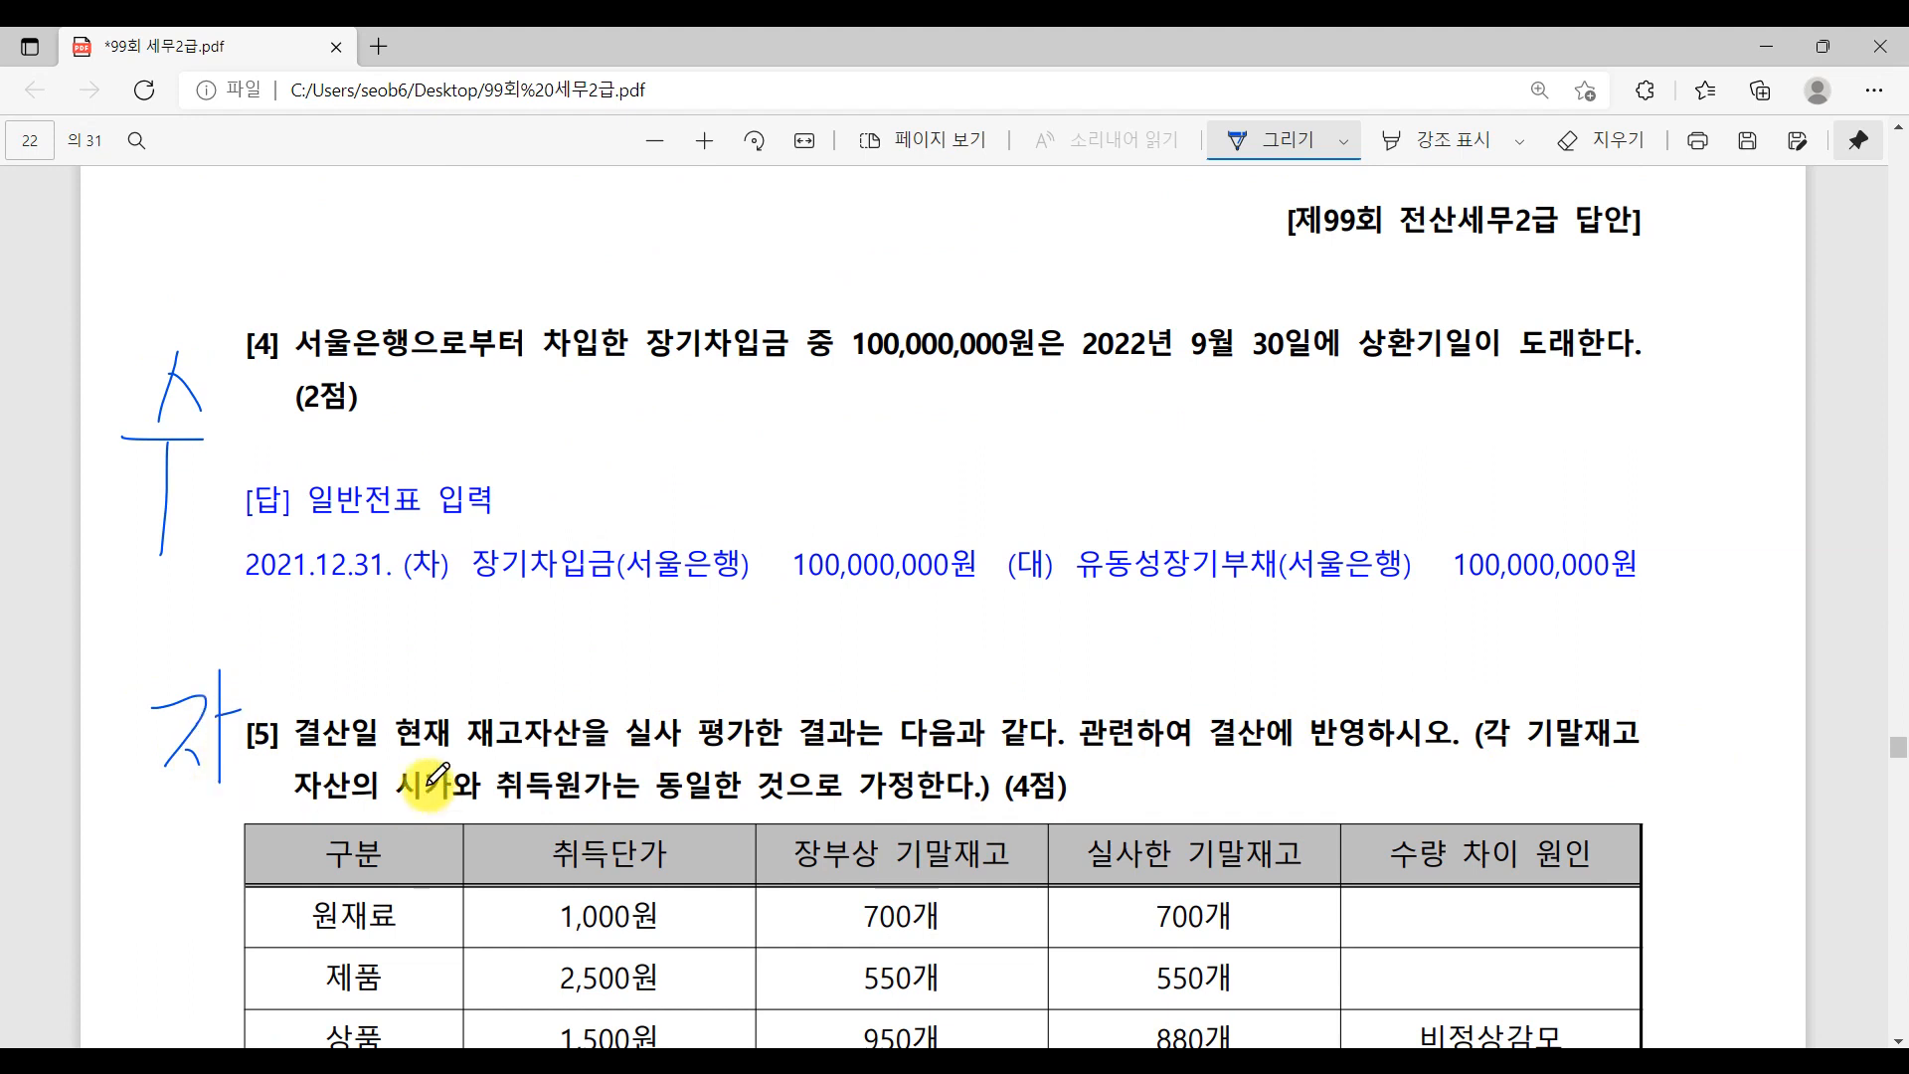
{"action": "mouse_move", "coordinate": [335, 658]}
{"action": "left_mouse_down"}
{"action": "mouse_move", "coordinate": [291, 684]}
{"action": "mouse_move", "coordinate": [352, 636]}
{"action": "left_mouse_up"}
{"action": "mouse_move", "coordinate": [292, 755]}
{"action": "left_mouse_down"}
{"action": "mouse_move", "coordinate": [257, 756]}
{"action": "mouse_move", "coordinate": [303, 704]}
{"action": "left_mouse_up"}
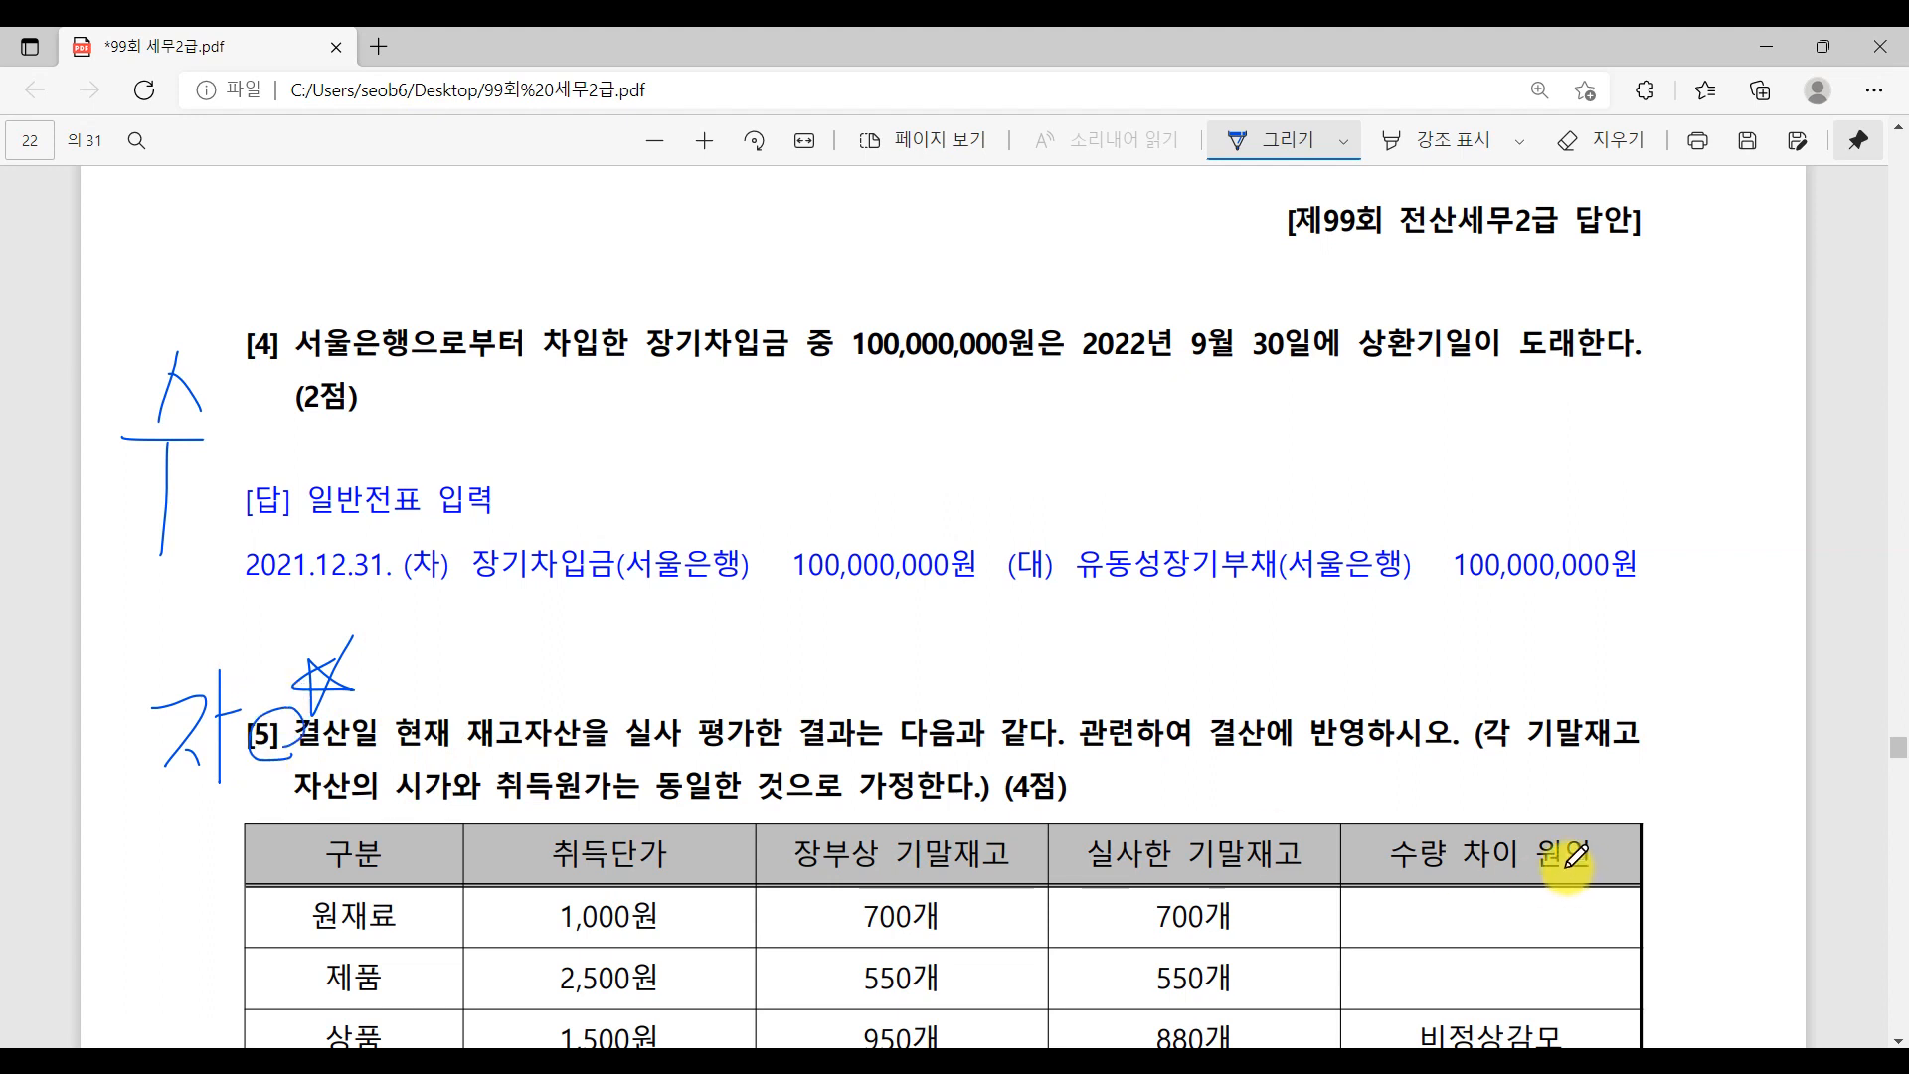
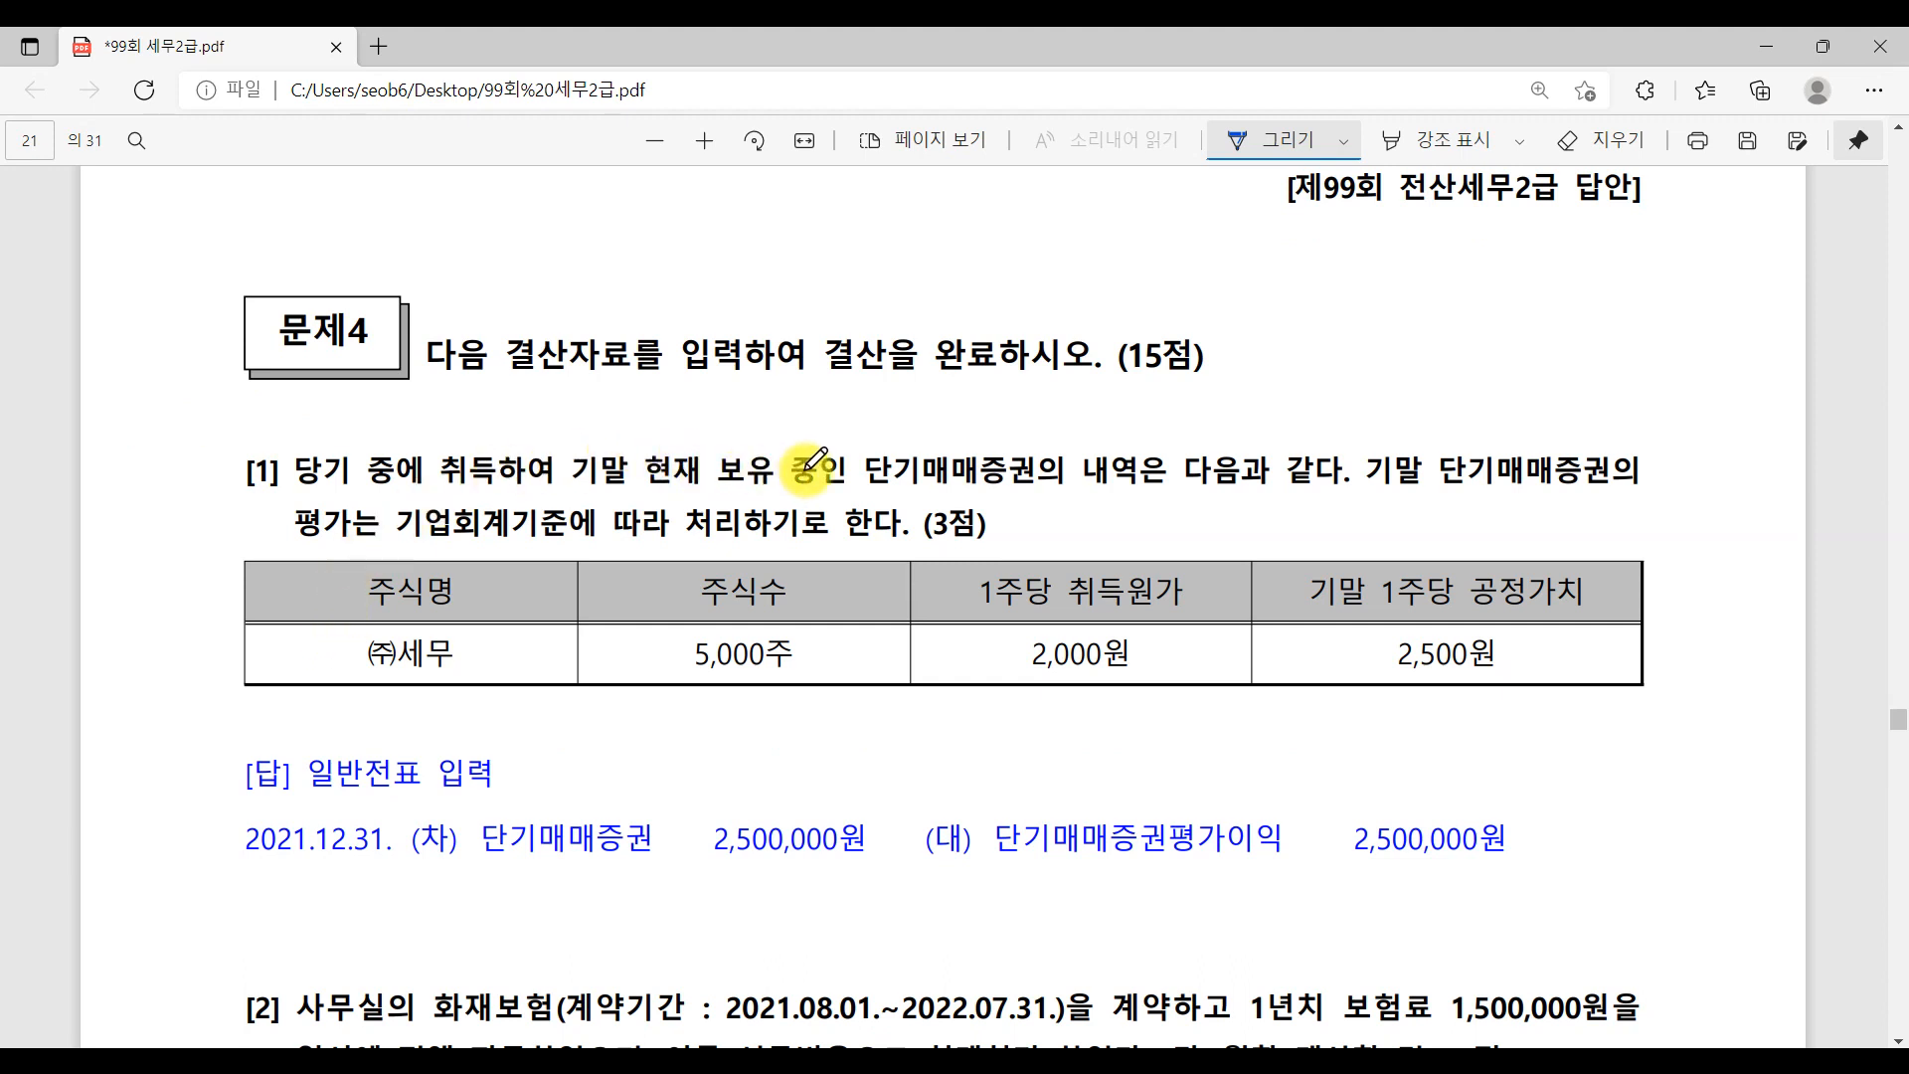
- Return to 문제4's question [1] and underline 단기매매증권의
{"action": "left_click_drag", "start_coordinate": [861, 487], "coordinate": [1073, 484]}
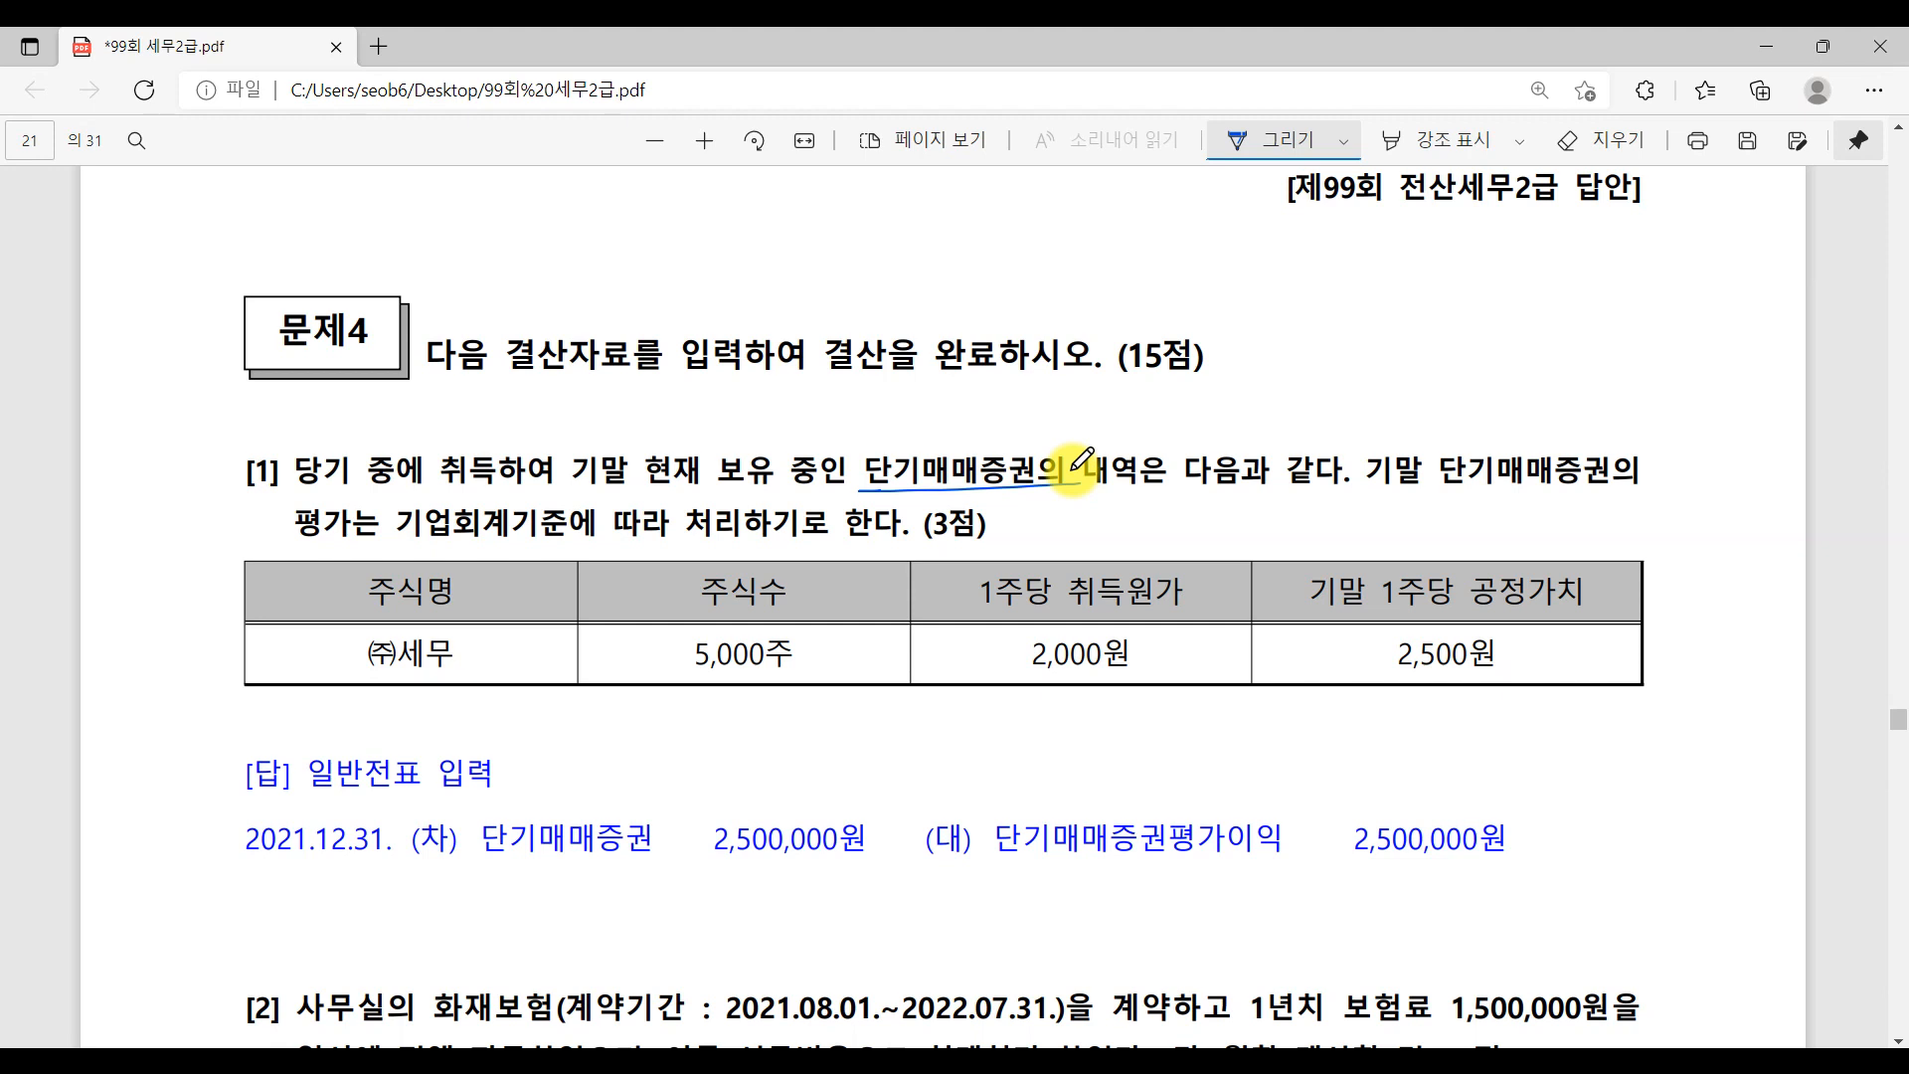
- Mark question [1]'s table by circling ㈜세무, checking 5,000주 and underlining 취득원가
{"action": "left_click_drag", "start_coordinate": [516, 660], "coordinate": [455, 698]}
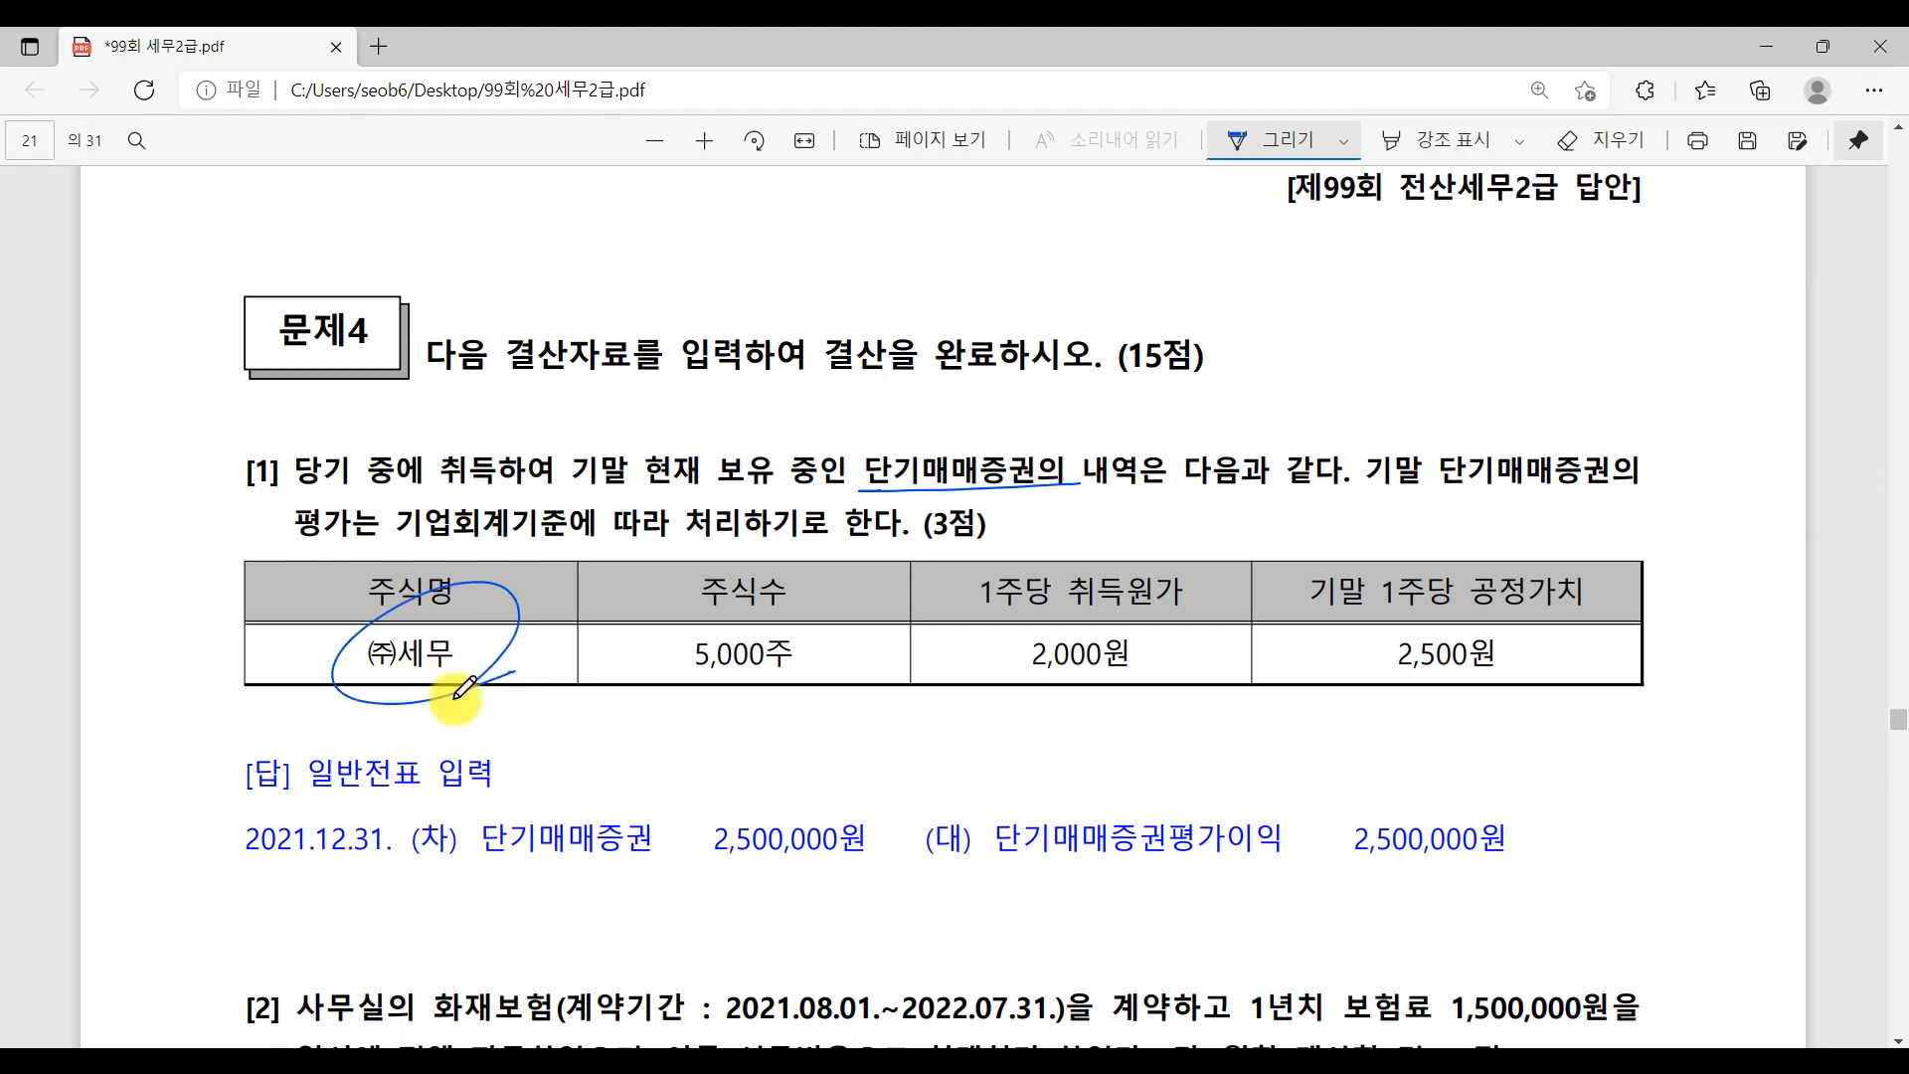
{"action": "left_click_drag", "start_coordinate": [826, 630], "coordinate": [874, 618]}
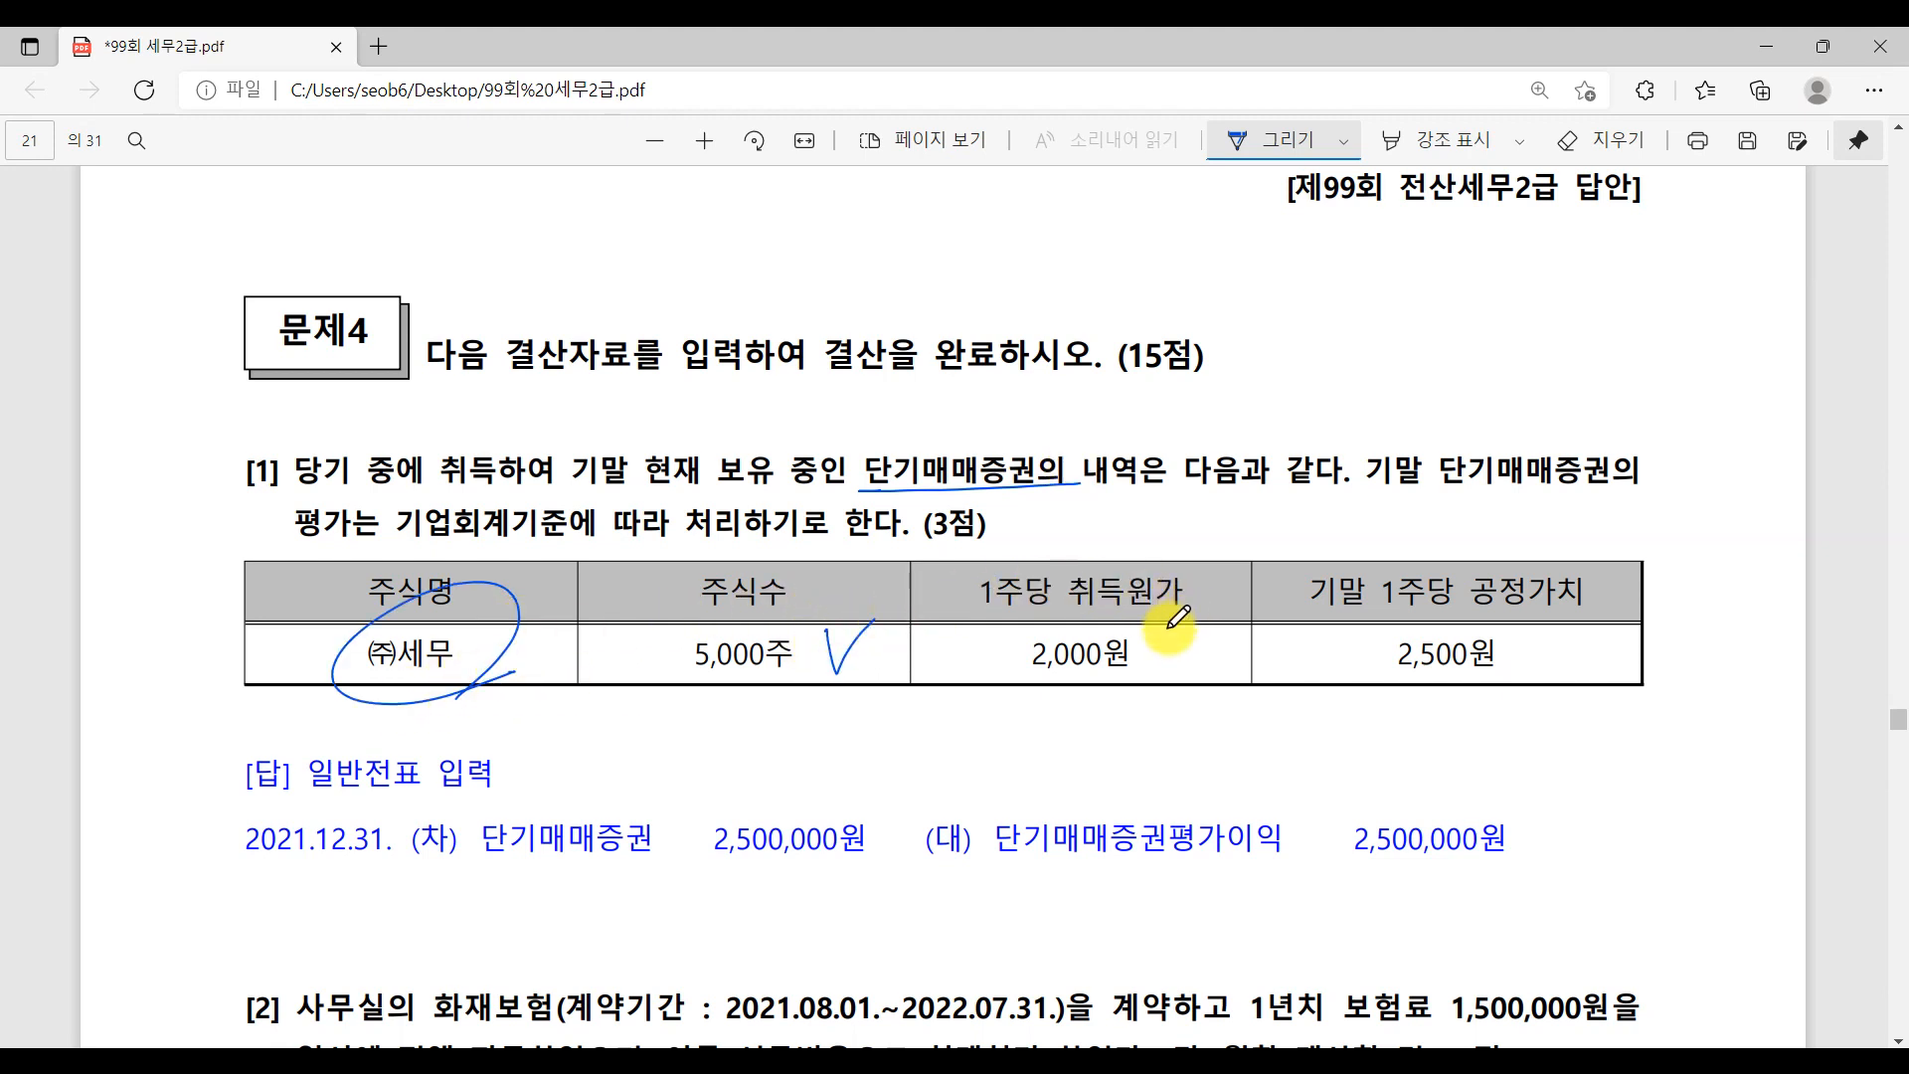
{"action": "left_click_drag", "start_coordinate": [1069, 609], "coordinate": [1173, 606]}
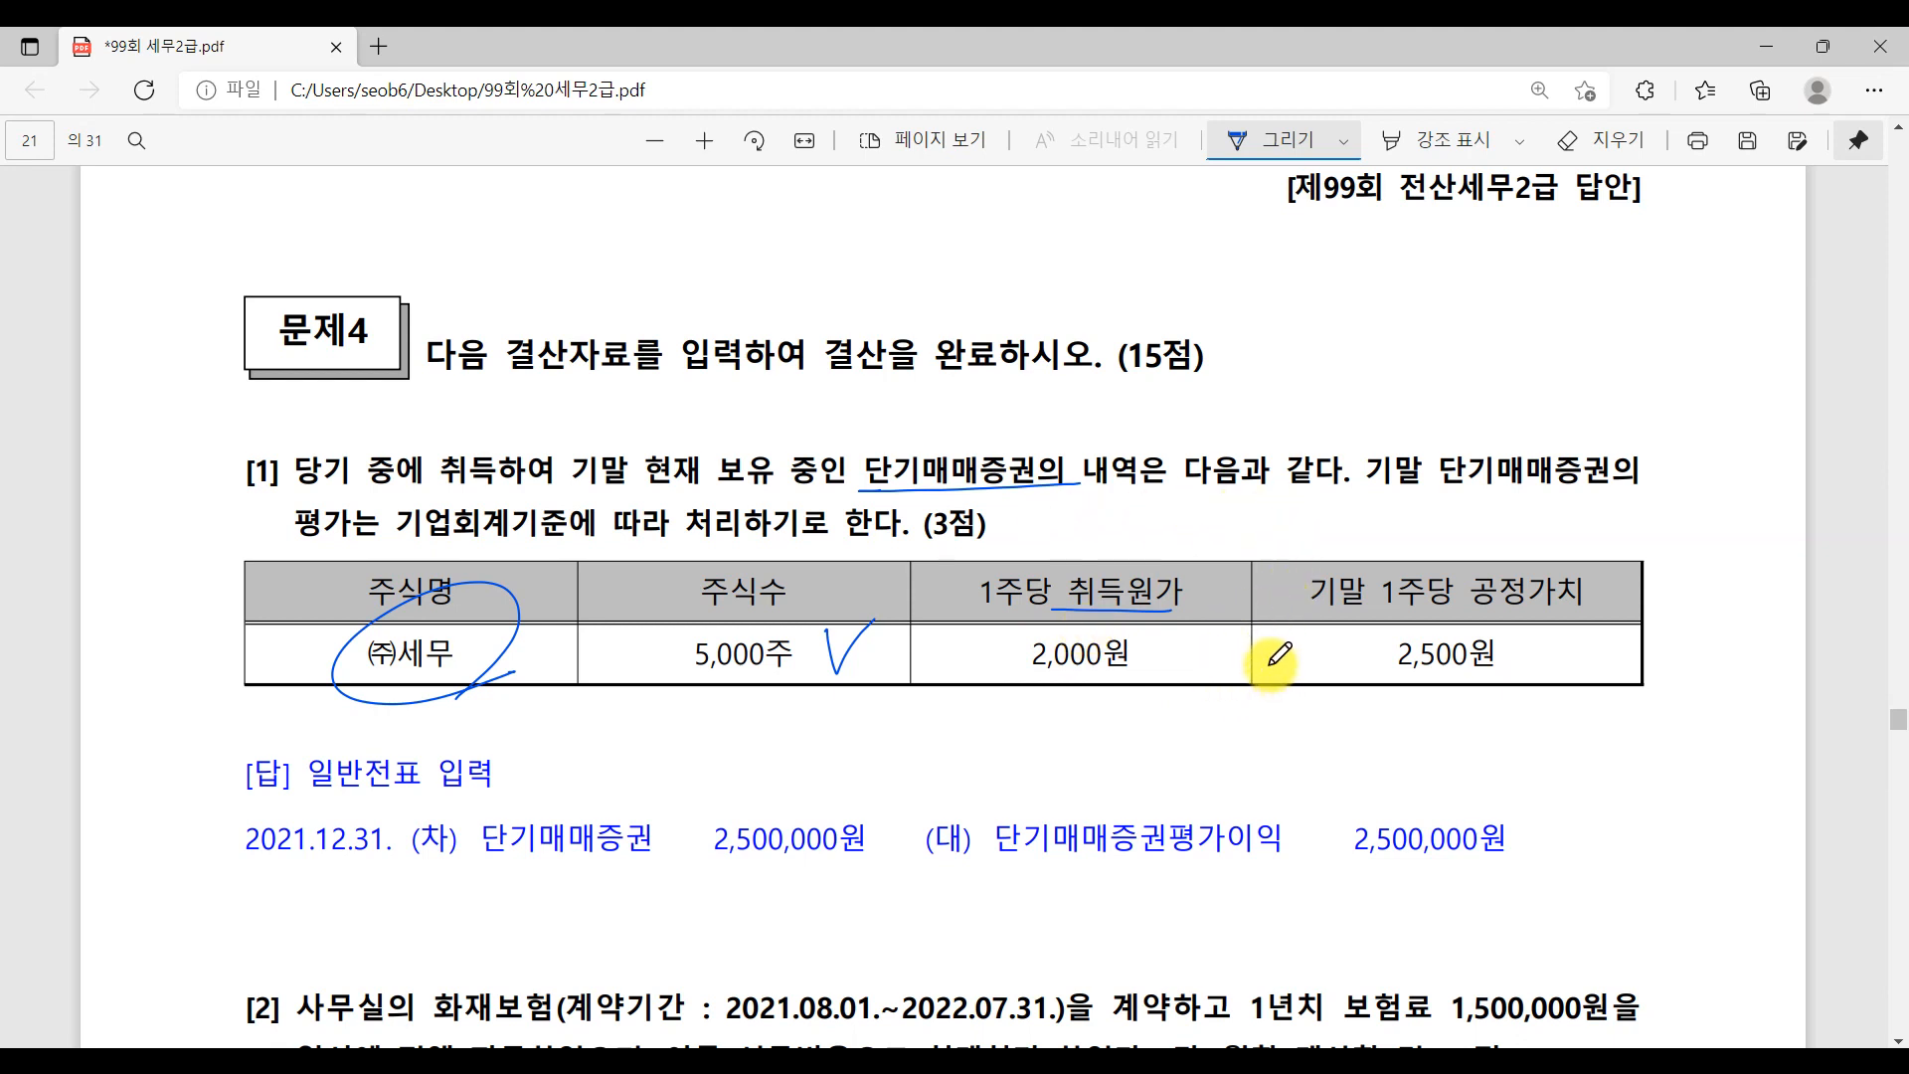
- Handwrite the valuation gain calculation 5000 × 500↑ = 2,500,000 below question [1]'s share table
{"action": "mouse_move", "coordinate": [1036, 718]}
{"action": "left_mouse_down"}
{"action": "mouse_move", "coordinate": [1034, 770]}
{"action": "mouse_move", "coordinate": [1071, 714]}
{"action": "mouse_move", "coordinate": [1101, 727]}
{"action": "left_mouse_up"}
{"action": "mouse_move", "coordinate": [1116, 726]}
{"action": "left_mouse_down"}
{"action": "mouse_move", "coordinate": [1175, 771]}
{"action": "mouse_move", "coordinate": [1151, 726]}
{"action": "mouse_move", "coordinate": [1205, 729]}
{"action": "left_mouse_up"}
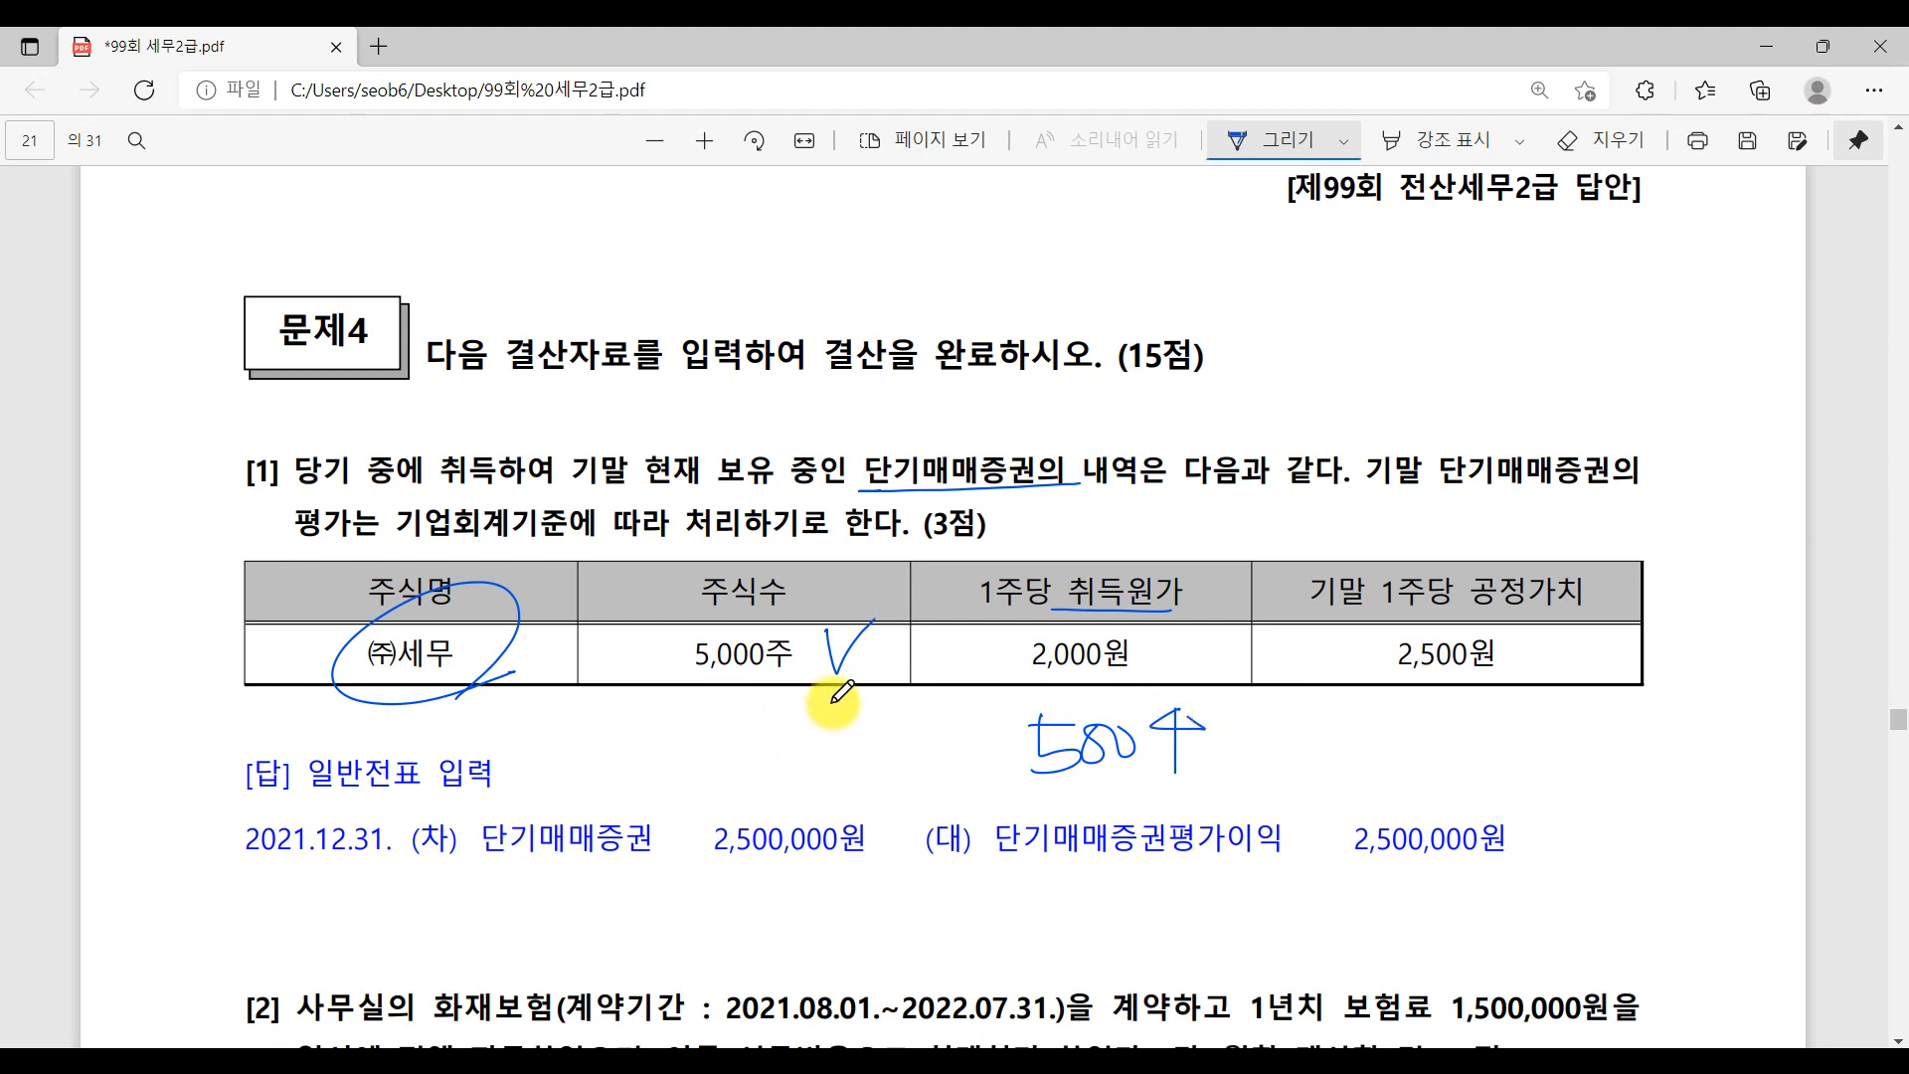
{"action": "mouse_move", "coordinate": [833, 704]}
{"action": "left_mouse_down"}
{"action": "mouse_move", "coordinate": [874, 759]}
{"action": "mouse_move", "coordinate": [855, 790]}
{"action": "mouse_move", "coordinate": [875, 731]}
{"action": "left_mouse_up"}
{"action": "mouse_move", "coordinate": [875, 741]}
{"action": "left_mouse_down"}
{"action": "mouse_move", "coordinate": [1012, 763]}
{"action": "mouse_move", "coordinate": [974, 766]}
{"action": "left_mouse_up"}
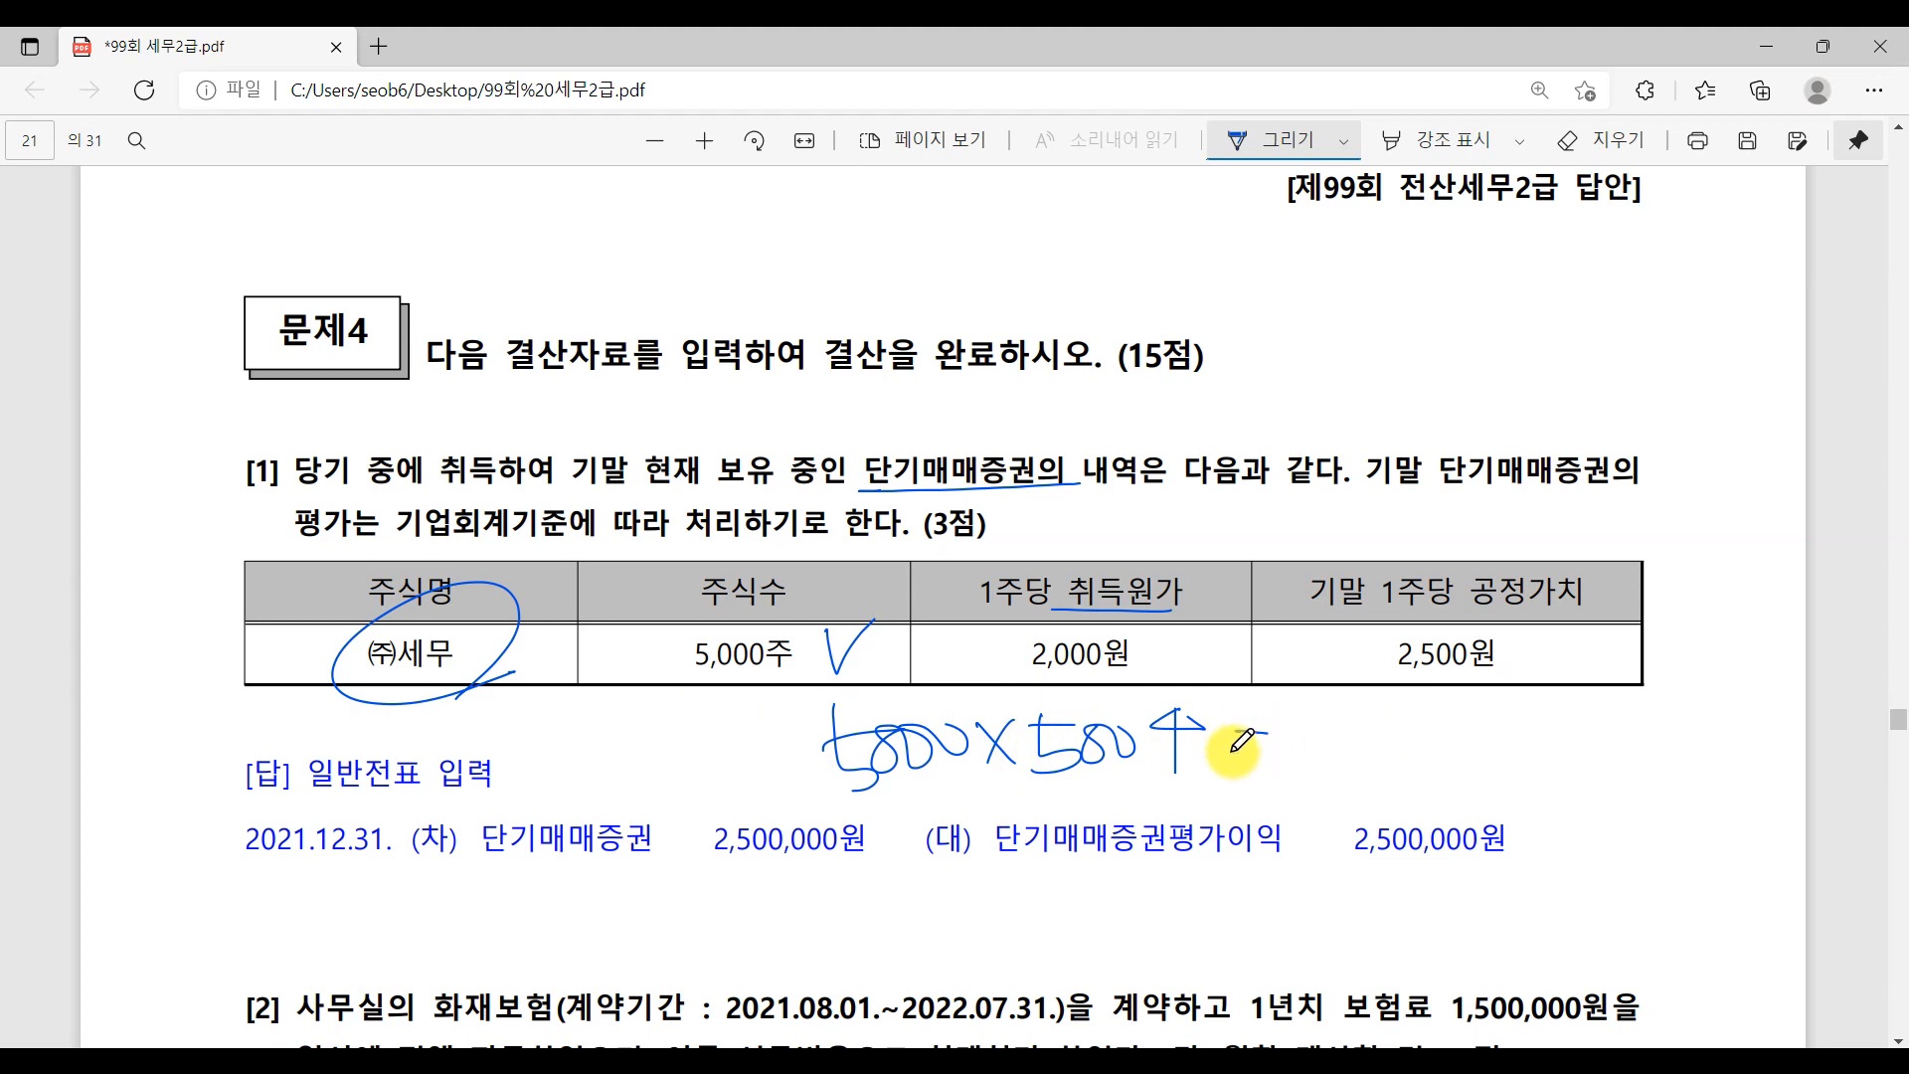
{"action": "left_click_drag", "start_coordinate": [1230, 733], "coordinate": [1282, 733]}
{"action": "mouse_move", "coordinate": [1230, 758]}
{"action": "left_mouse_down"}
{"action": "mouse_move", "coordinate": [1416, 767]}
{"action": "mouse_move", "coordinate": [1424, 716]}
{"action": "mouse_move", "coordinate": [1456, 741]}
{"action": "left_mouse_up"}
{"action": "left_click_drag", "start_coordinate": [1462, 725], "coordinate": [1550, 751]}
{"action": "left_click_drag", "start_coordinate": [1551, 735], "coordinate": [1590, 751]}
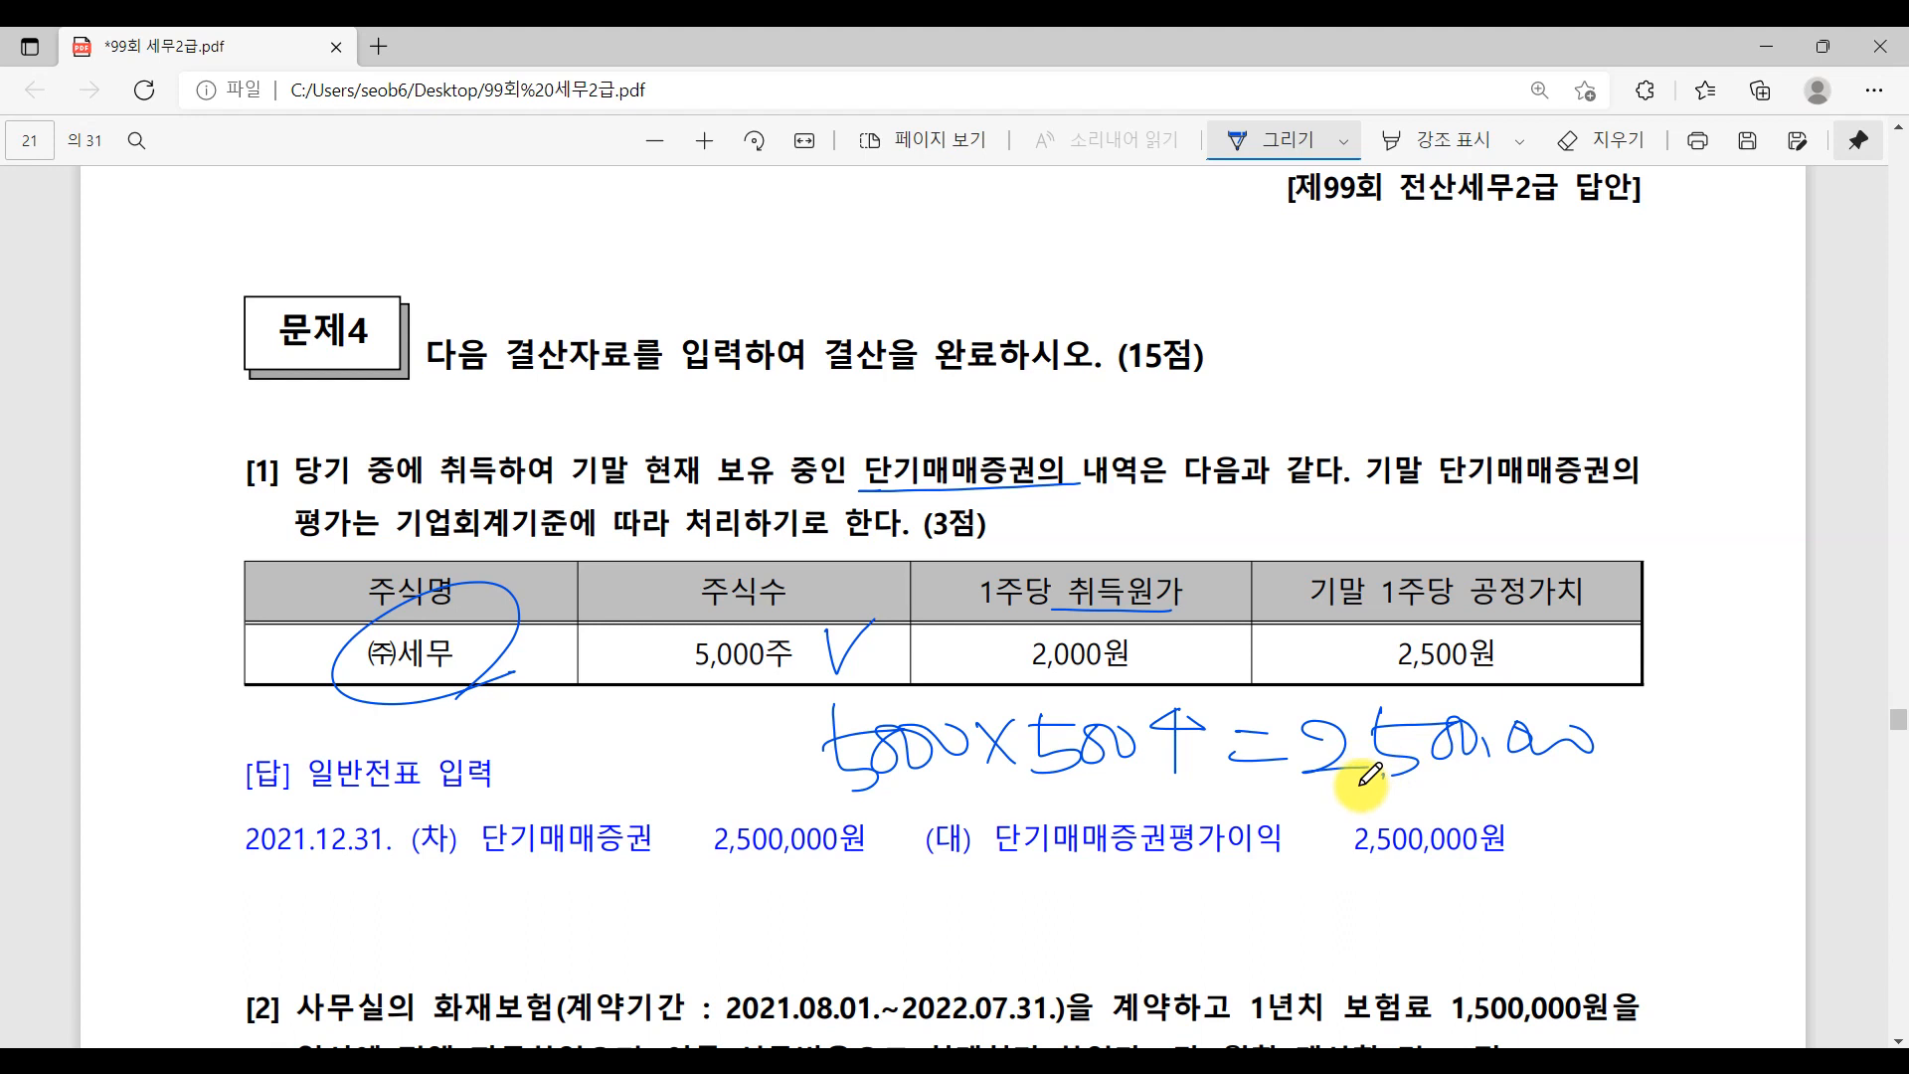
{"action": "left_click_drag", "start_coordinate": [1378, 768], "coordinate": [1375, 780]}
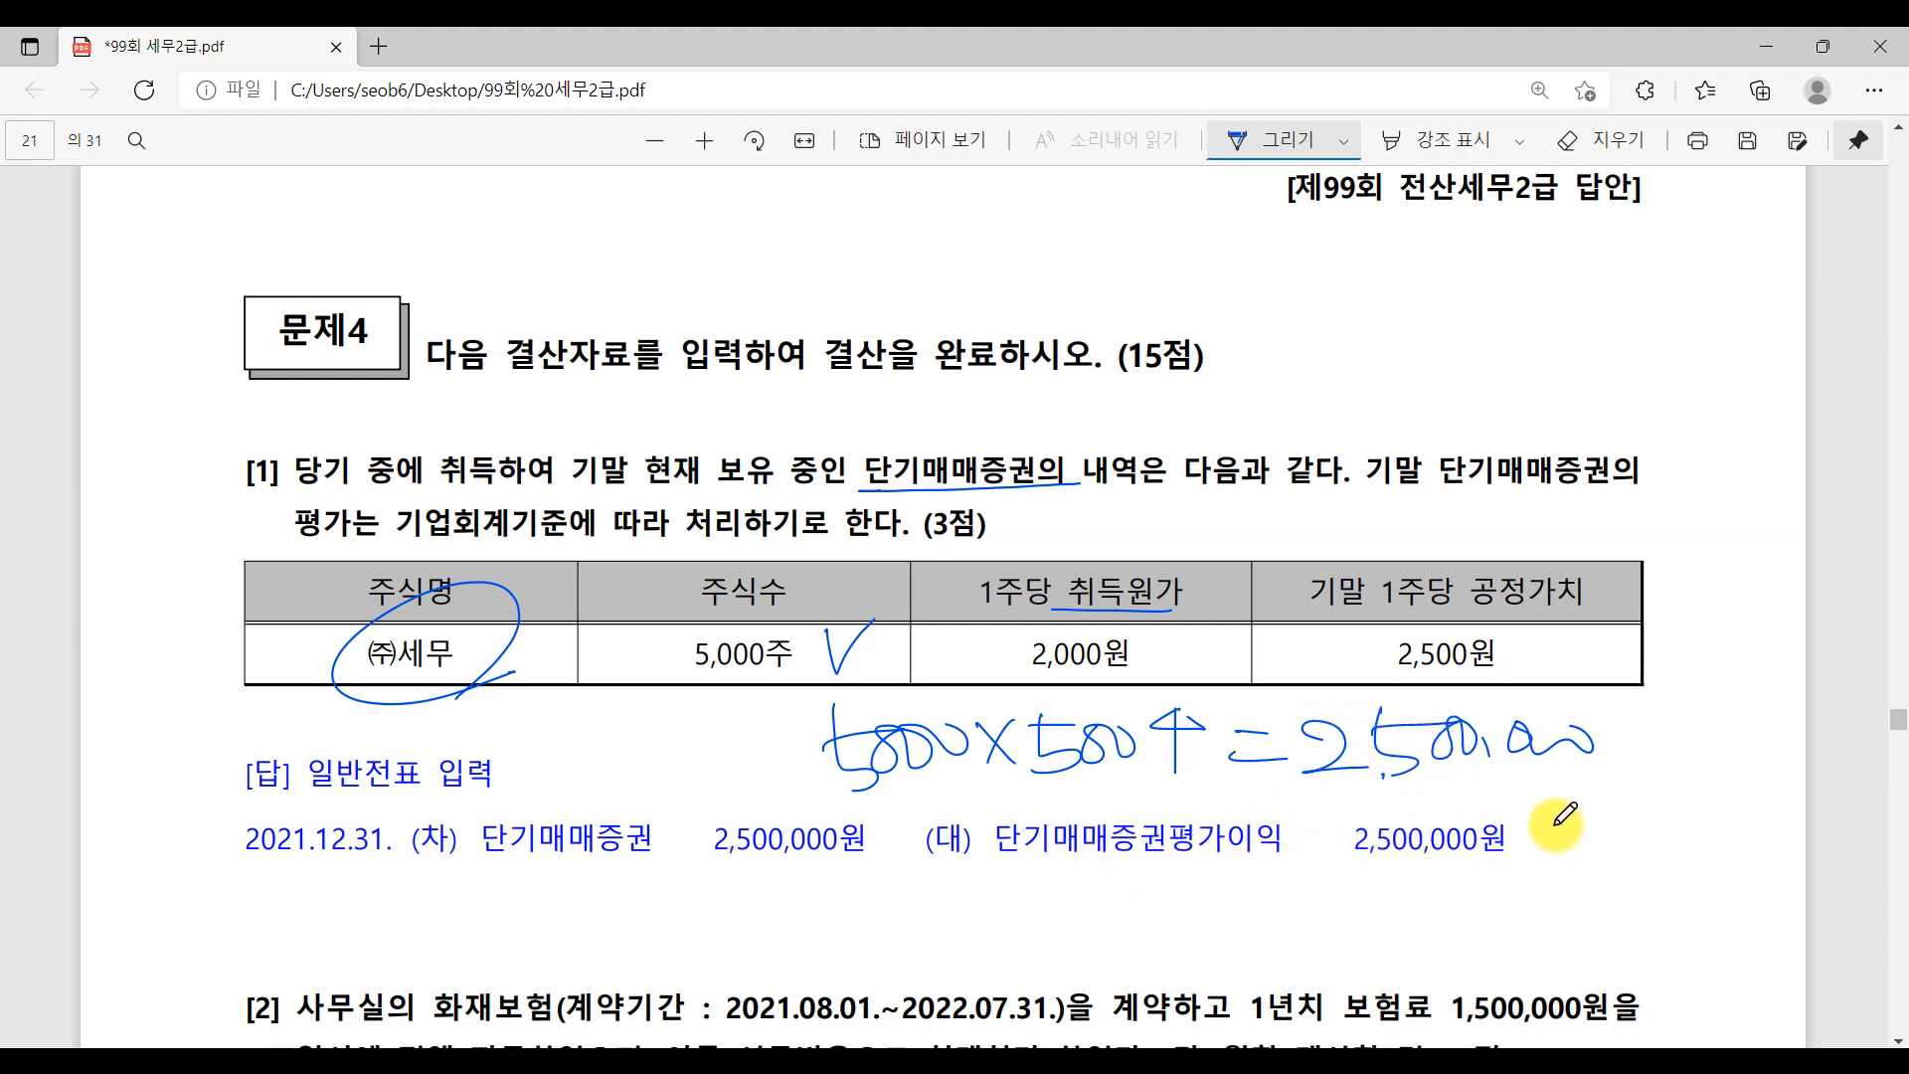
- Number question [1]'s answer entry with a circled 1 at the credit and 2 at the debit, adding a short note under 단기매매증권
{"action": "mouse_move", "coordinate": [1565, 818]}
{"action": "left_mouse_down"}
{"action": "mouse_move", "coordinate": [1584, 844]}
{"action": "mouse_move", "coordinate": [1568, 847]}
{"action": "left_mouse_up"}
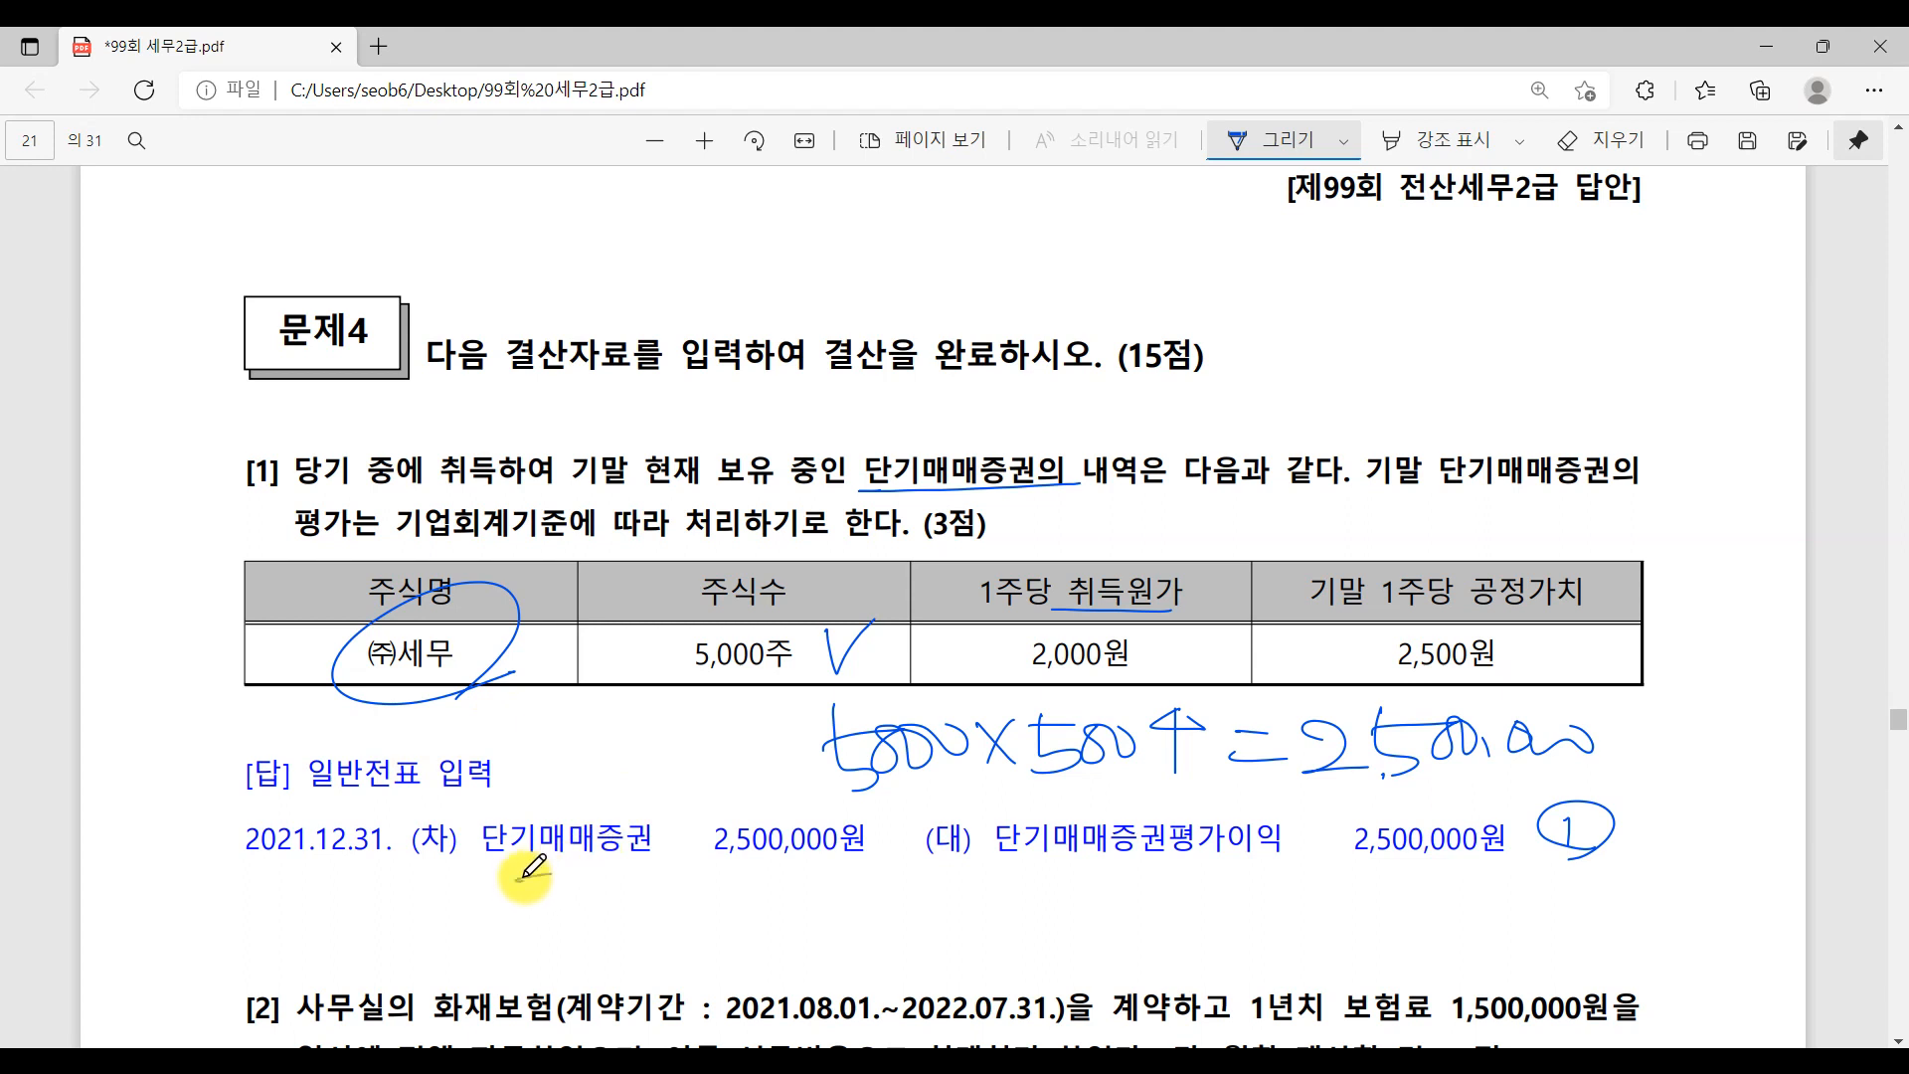
{"action": "left_click_drag", "start_coordinate": [519, 877], "coordinate": [653, 887]}
{"action": "mouse_move", "coordinate": [397, 829]}
{"action": "left_mouse_down"}
{"action": "mouse_move", "coordinate": [410, 795]}
{"action": "mouse_move", "coordinate": [396, 835]}
{"action": "mouse_move", "coordinate": [423, 850]}
{"action": "mouse_move", "coordinate": [442, 833]}
{"action": "left_mouse_up"}
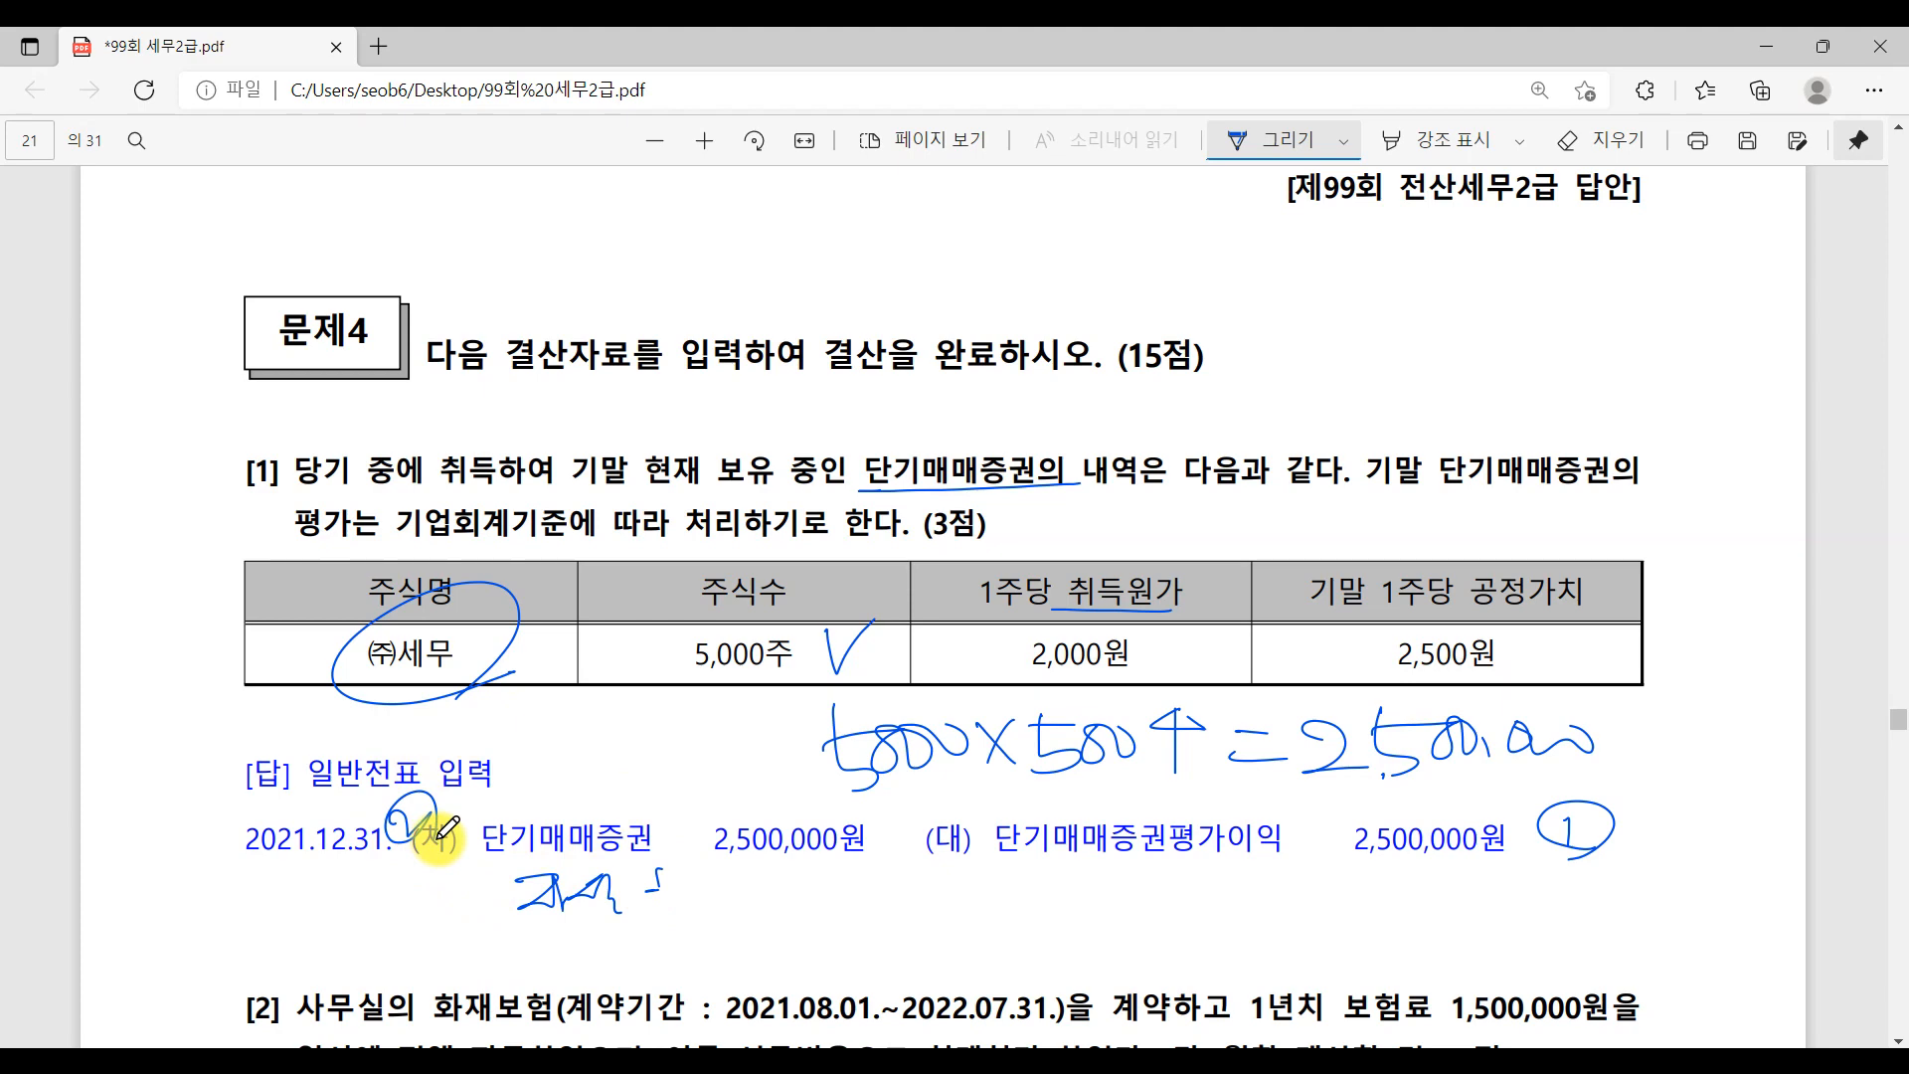
- Switch to KcLep, open 일반전표입력 for 31 December 2021 and start a 대변 line
{"action": "key", "text": "alt+Tab"}
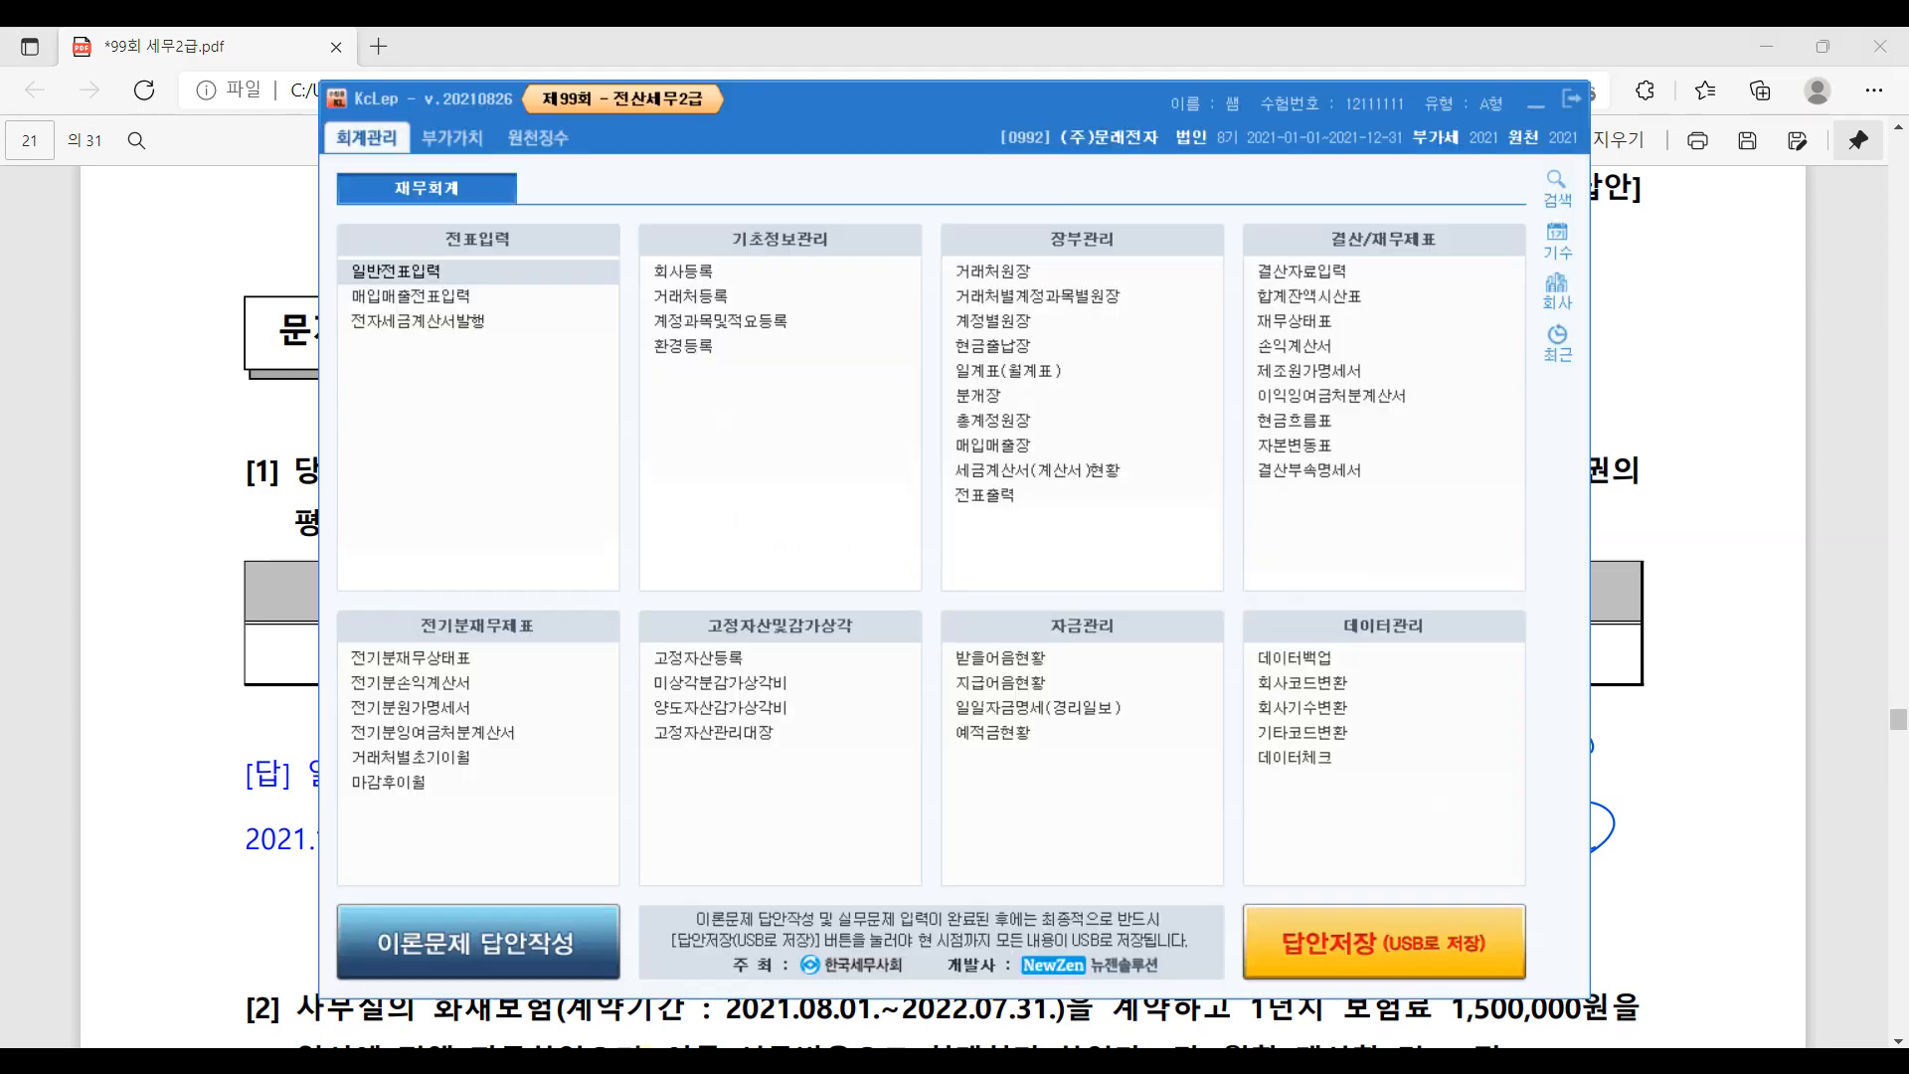
{"action": "left_click", "coordinate": [415, 266]}
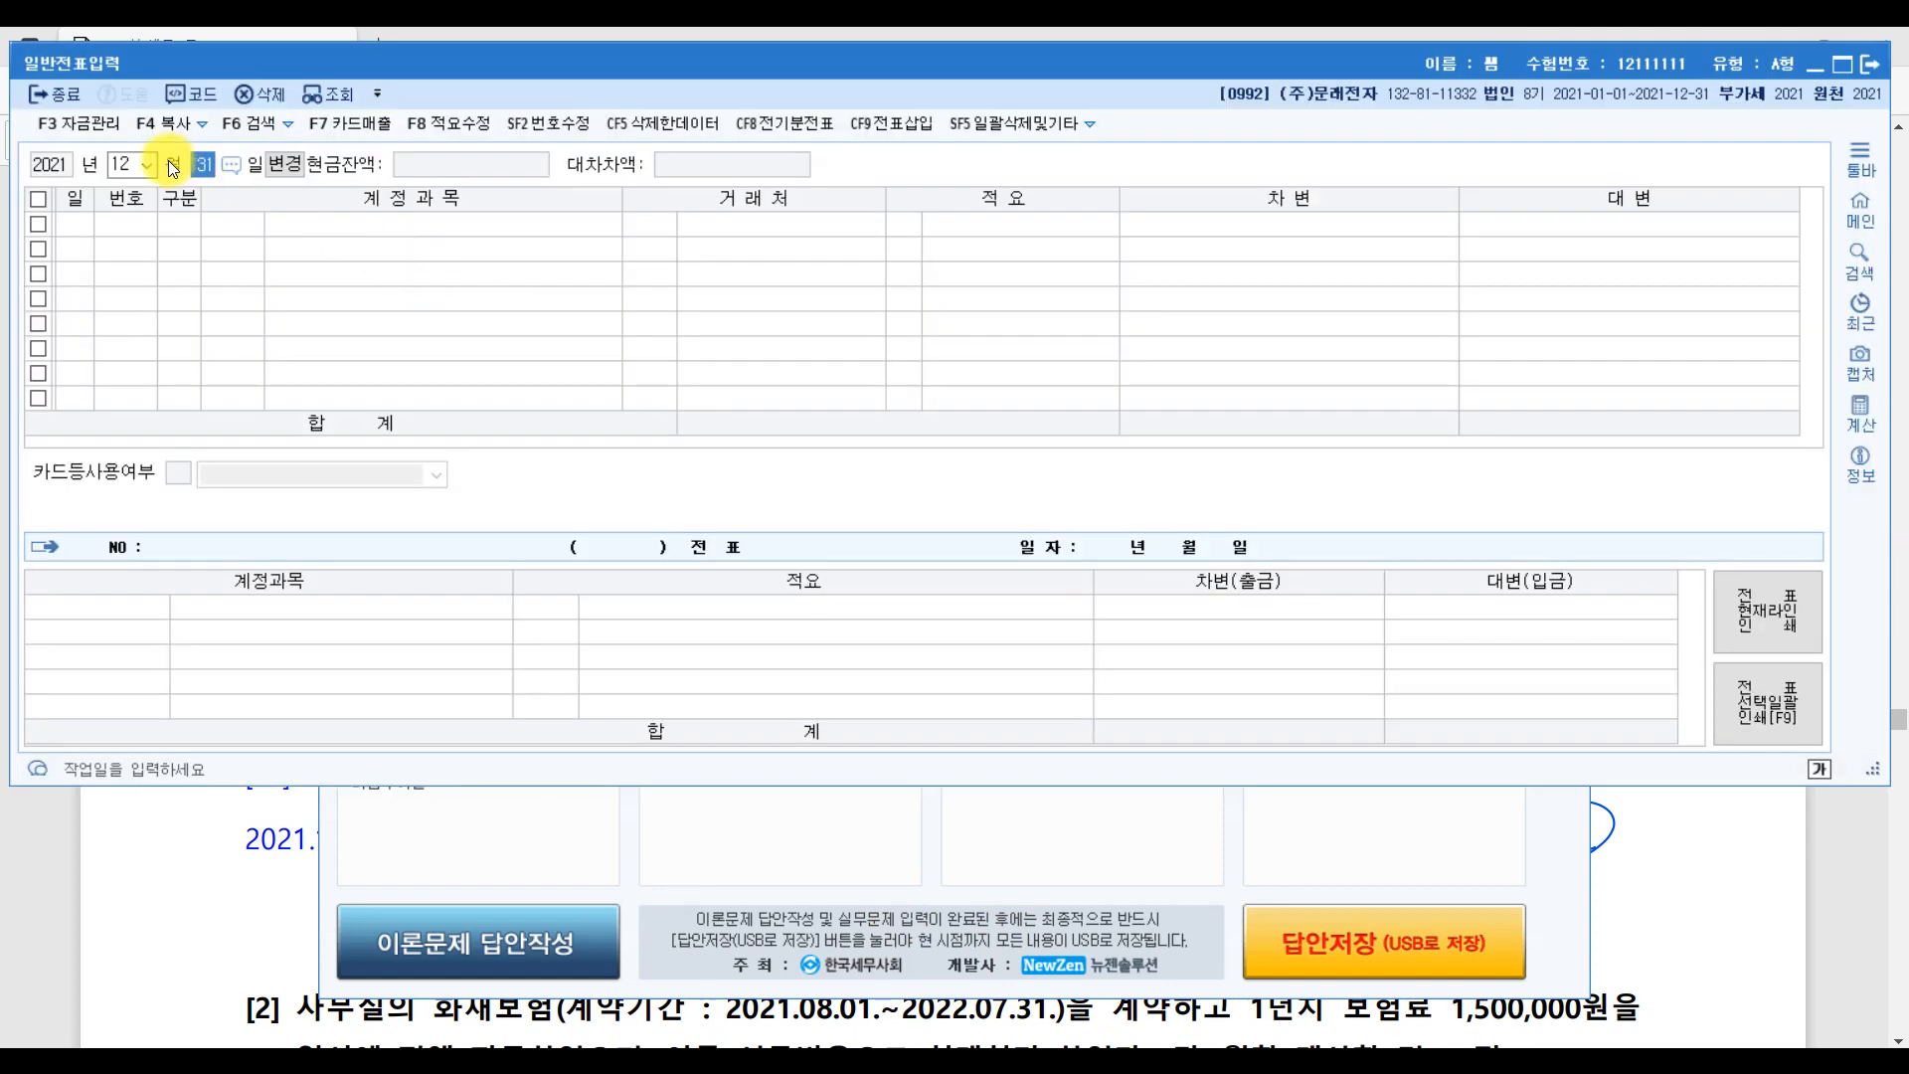
{"action": "key", "text": "Return"}
{"action": "key", "text": "Return"}
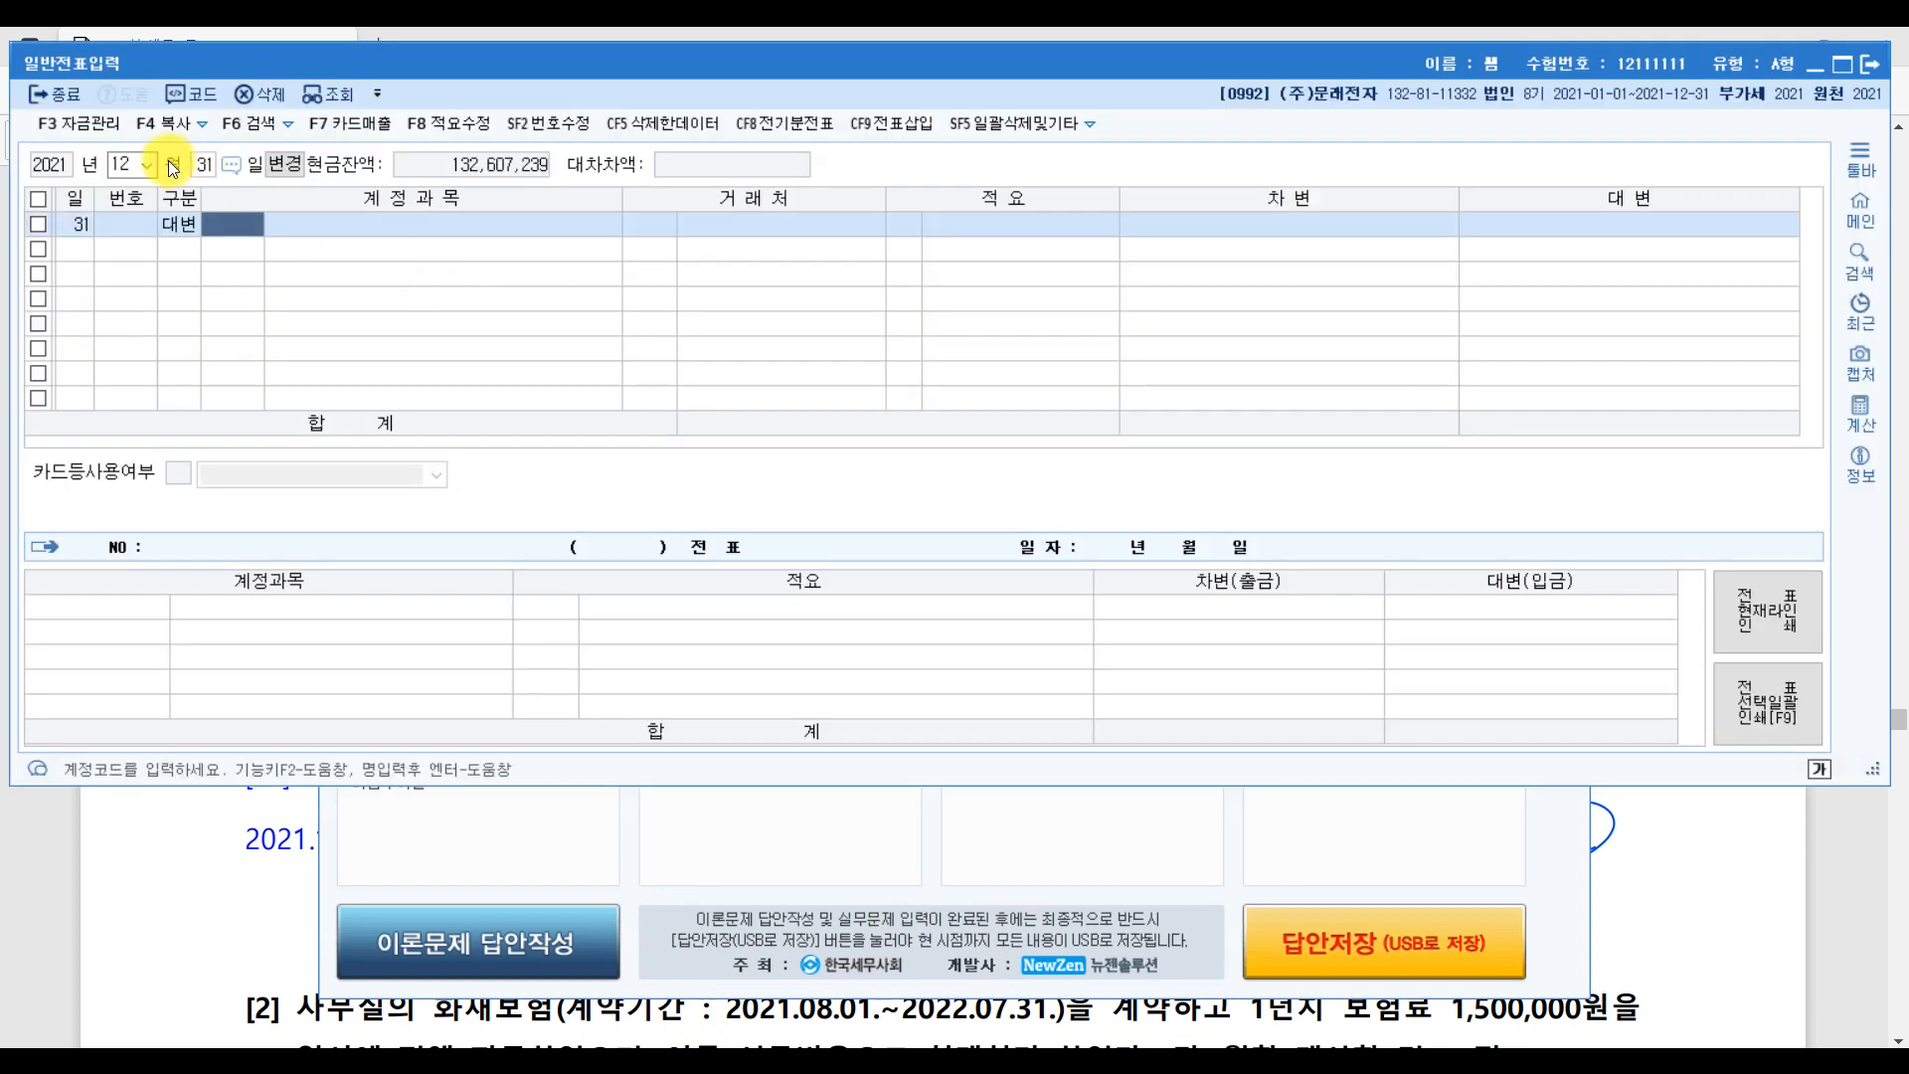
- Look up 단기 and credit account 0905 단기매매증권평가이익 with 2,500,000
{"action": "type", "text": "단기"}
{"action": "key", "text": "Return"}
{"action": "key", "text": "Down"}
{"action": "key", "text": "Down"}
{"action": "key", "text": "Down"}
{"action": "key", "text": "Down"}
{"action": "key", "text": "Down"}
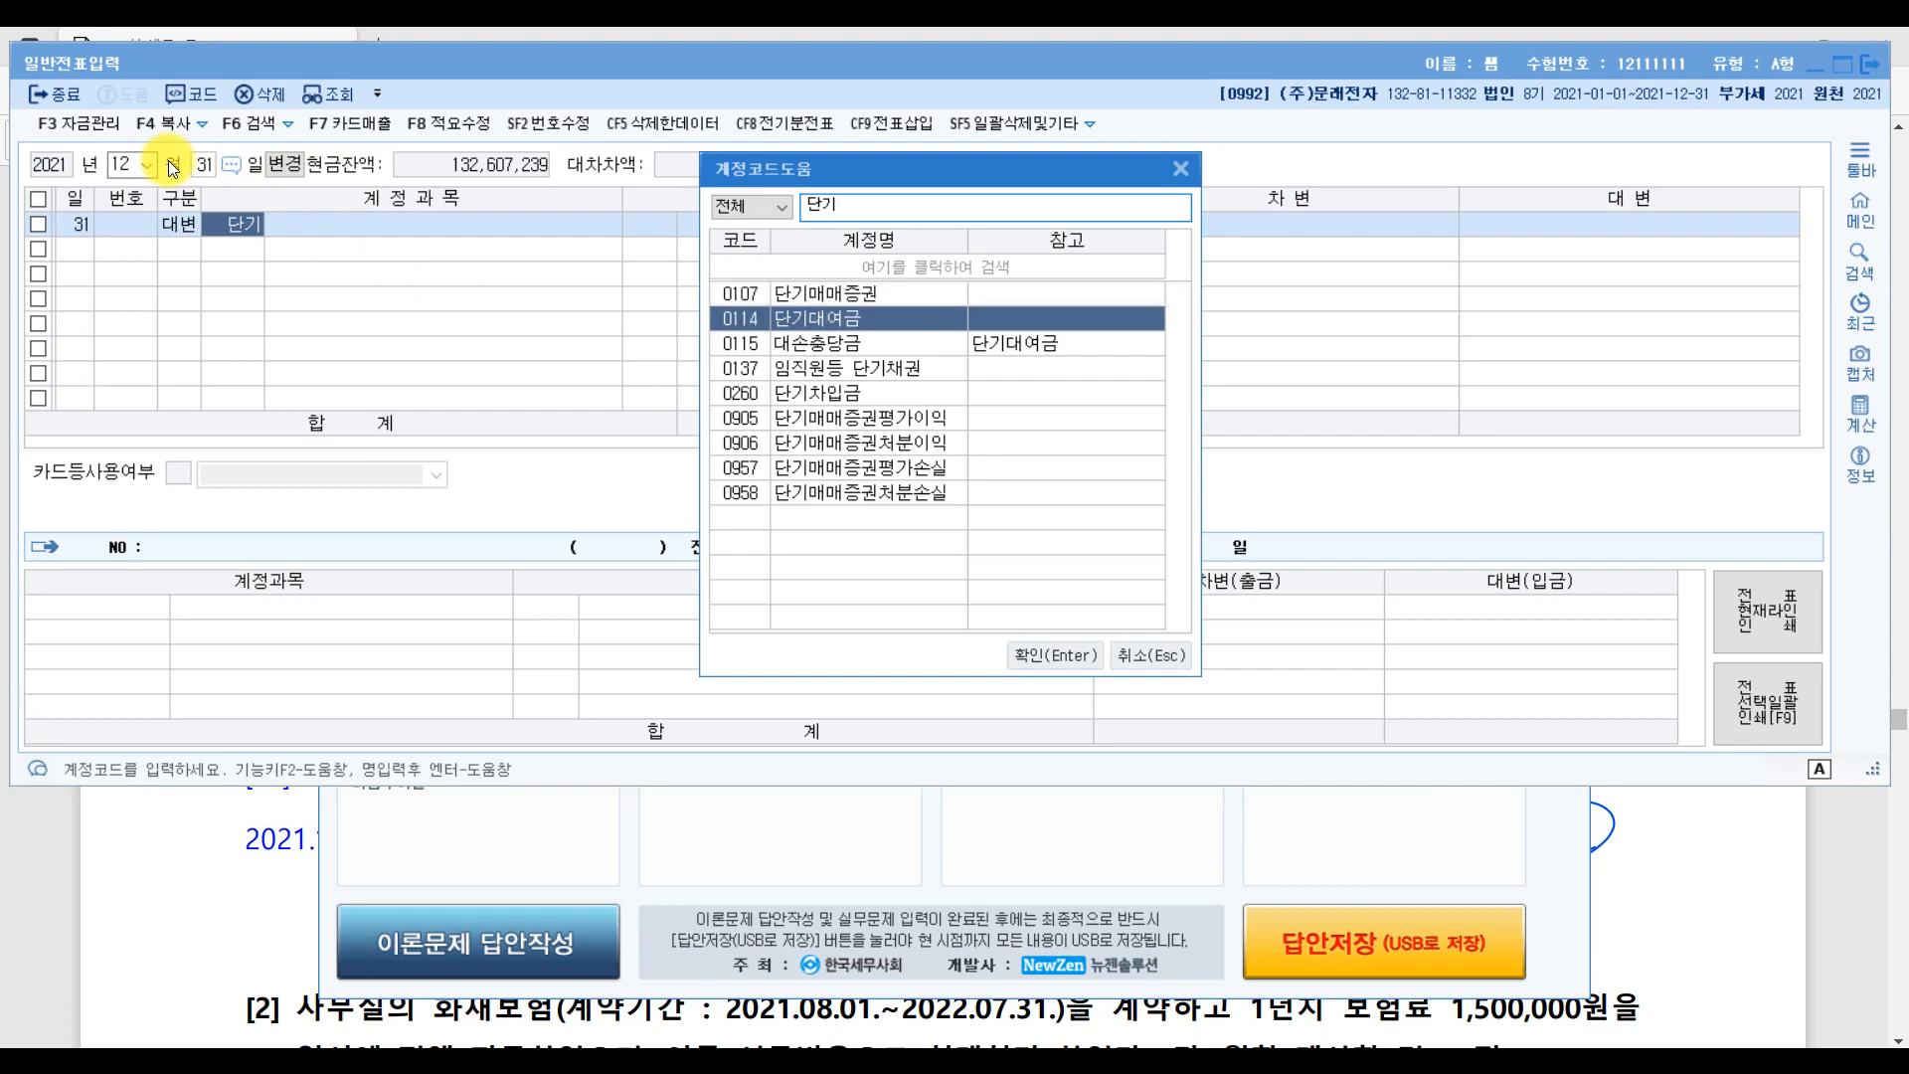
{"action": "key", "text": "Return"}
{"action": "key", "text": "Return"}
{"action": "key", "text": "Return"}
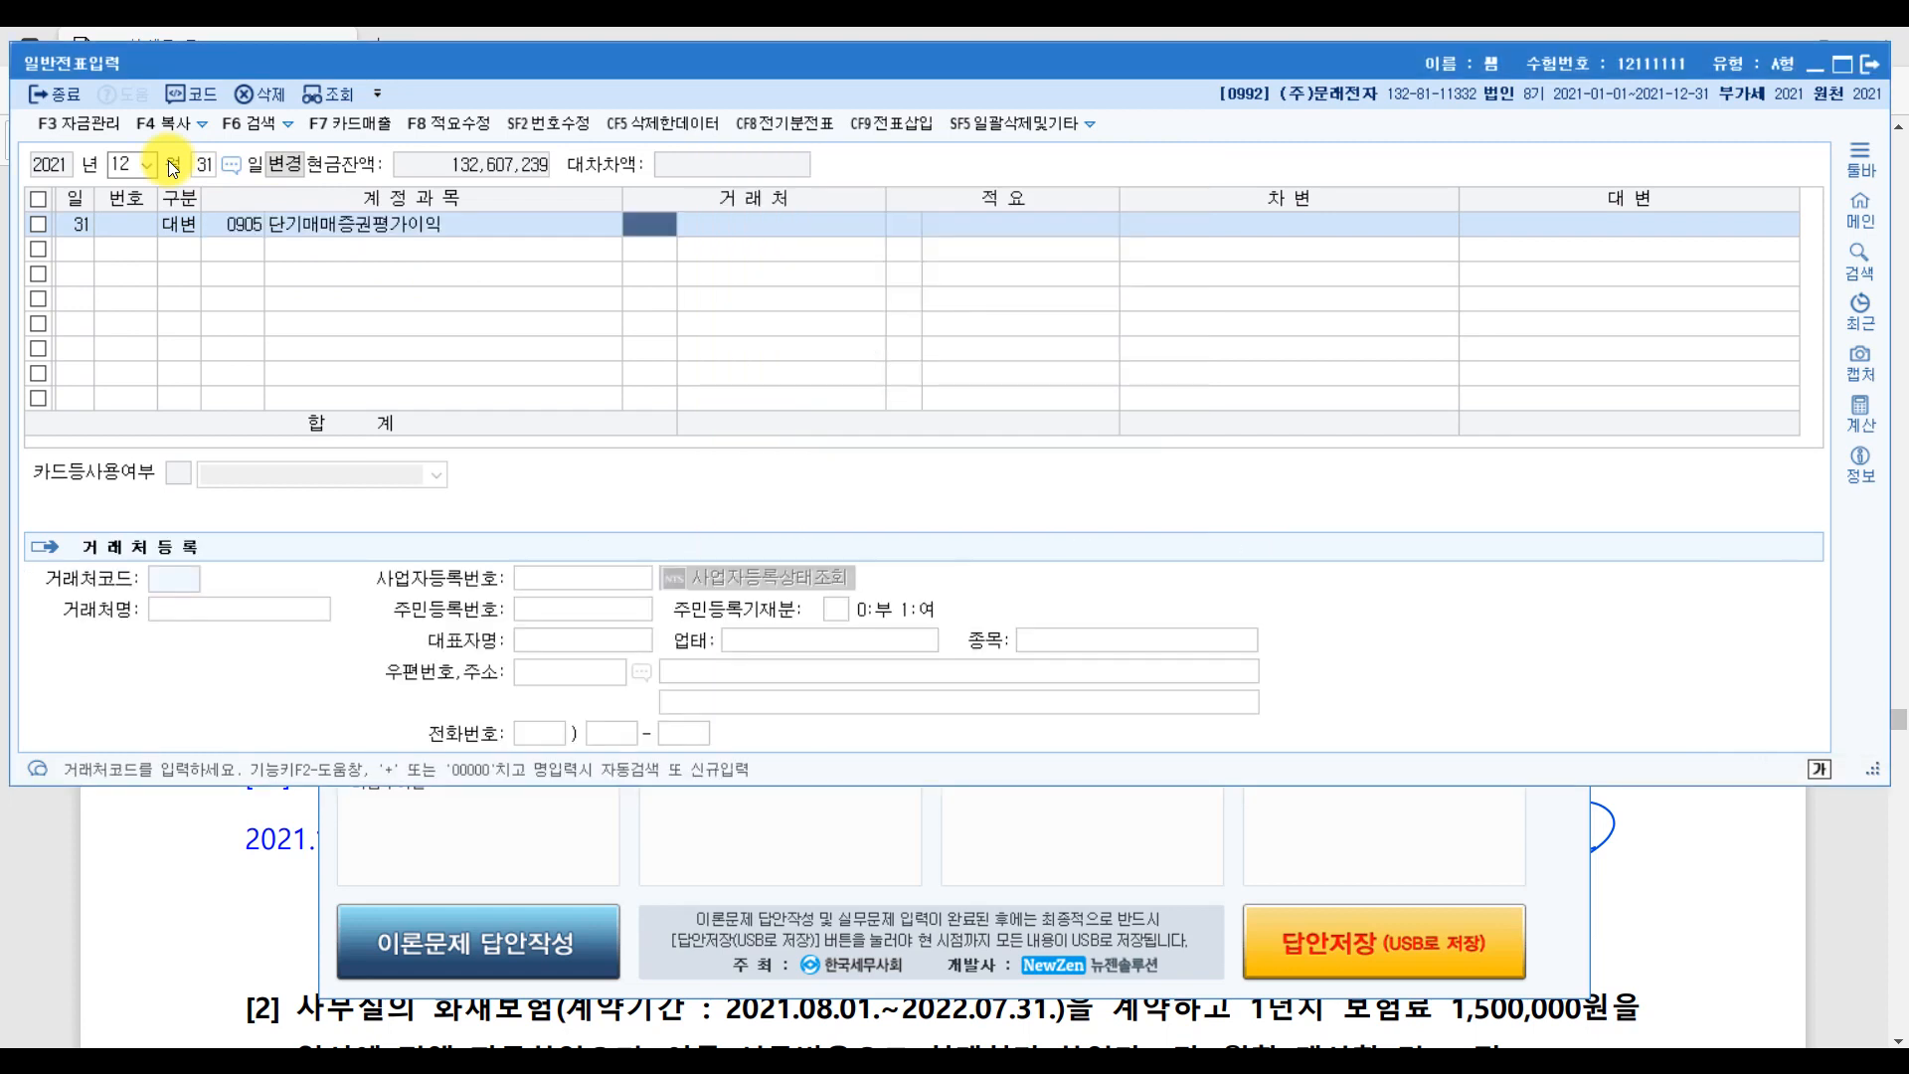
{"action": "type", "text": "2,500,000"}
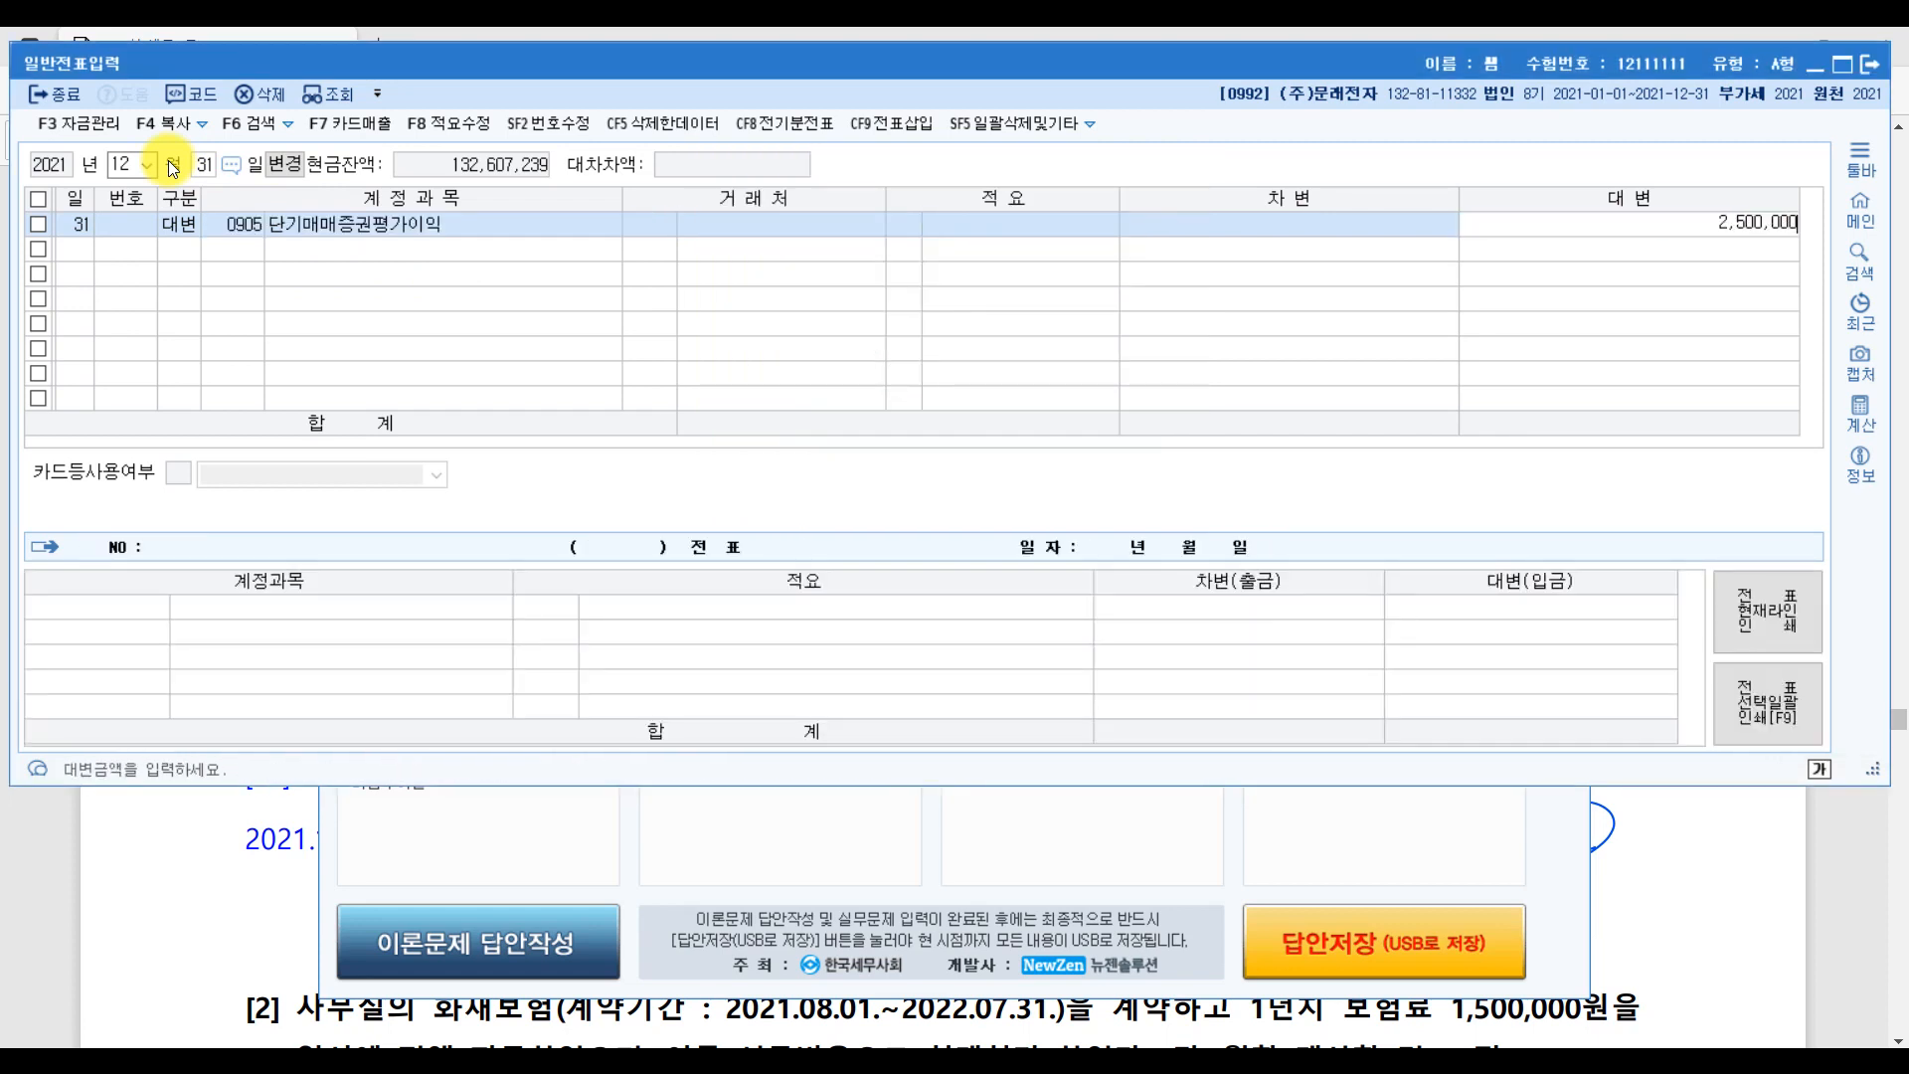
{"action": "key", "text": "Return"}
- Add a 차변 line for account 0107 단기매매증권 with 2,500,000 to balance the voucher
{"action": "type", "text": "3"}
{"action": "key", "text": "Return"}
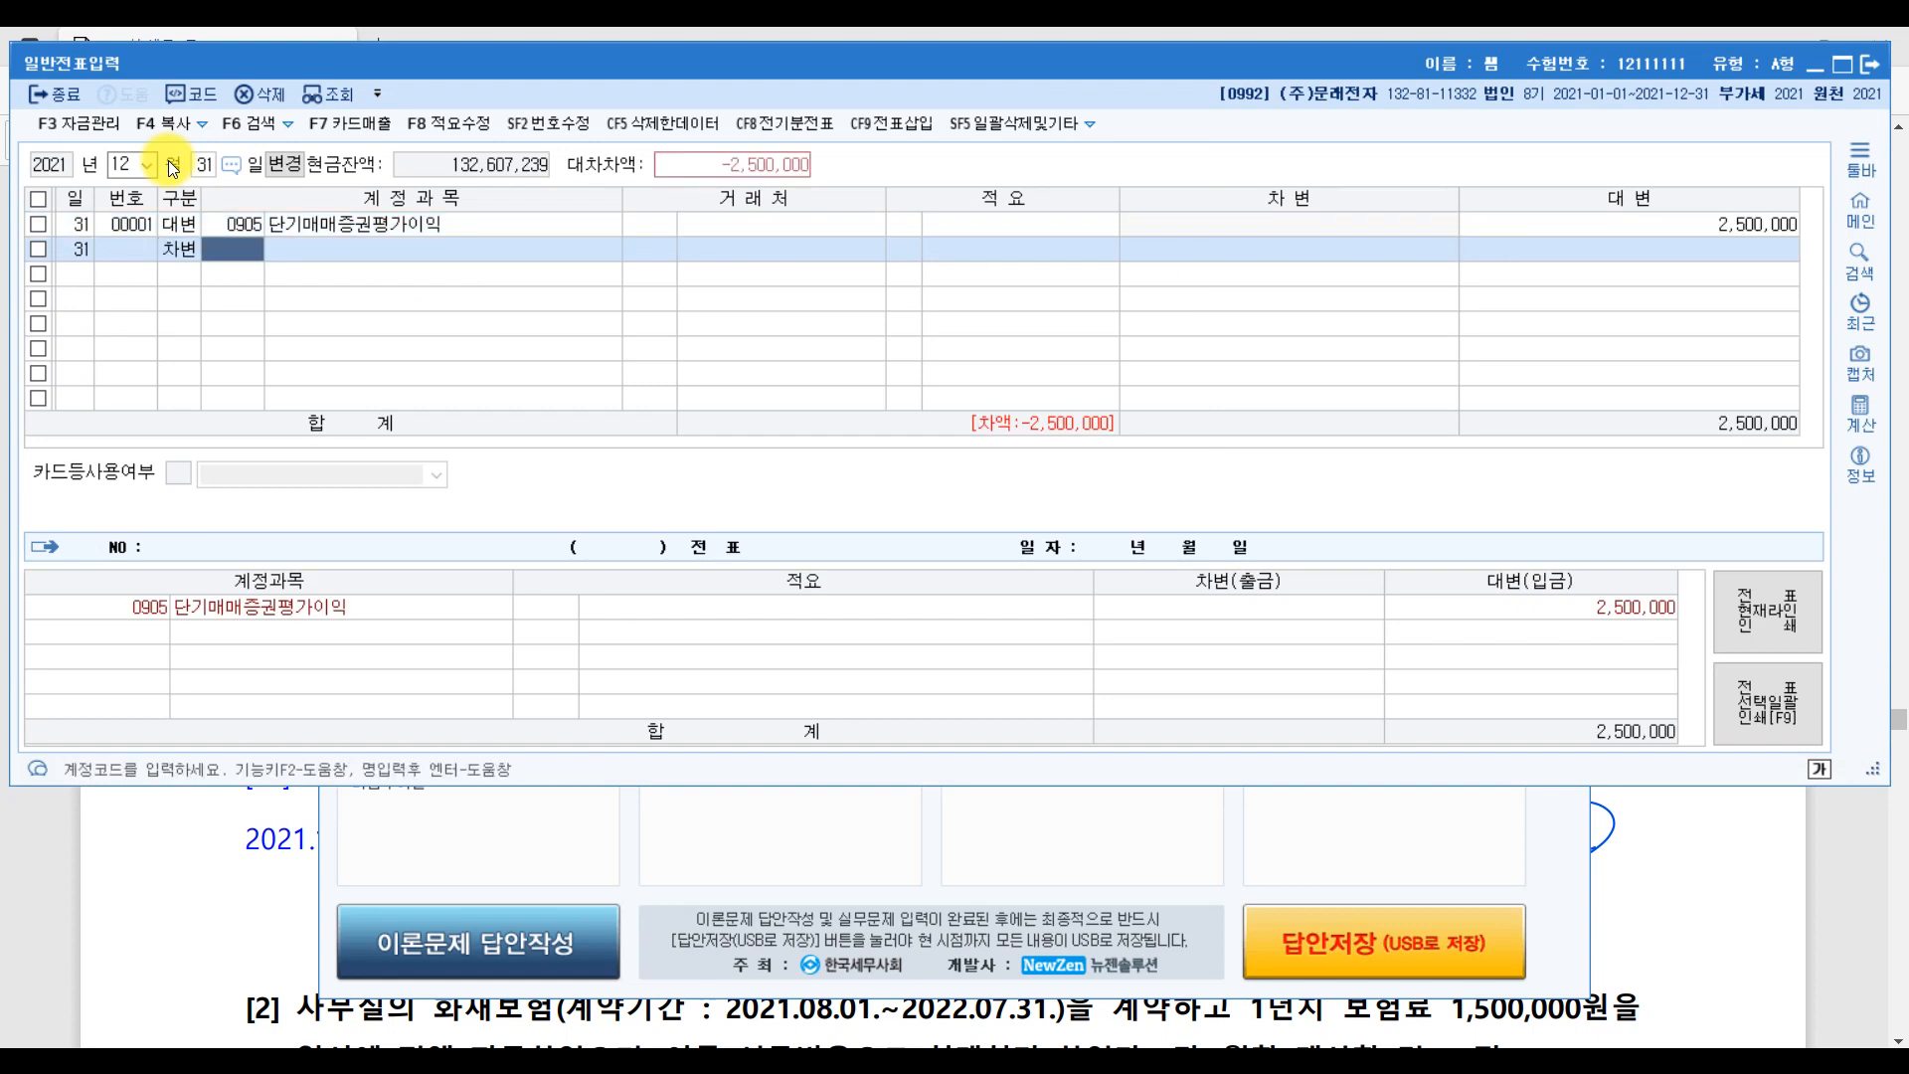
{"action": "type", "text": "단기"}
{"action": "key", "text": "Return"}
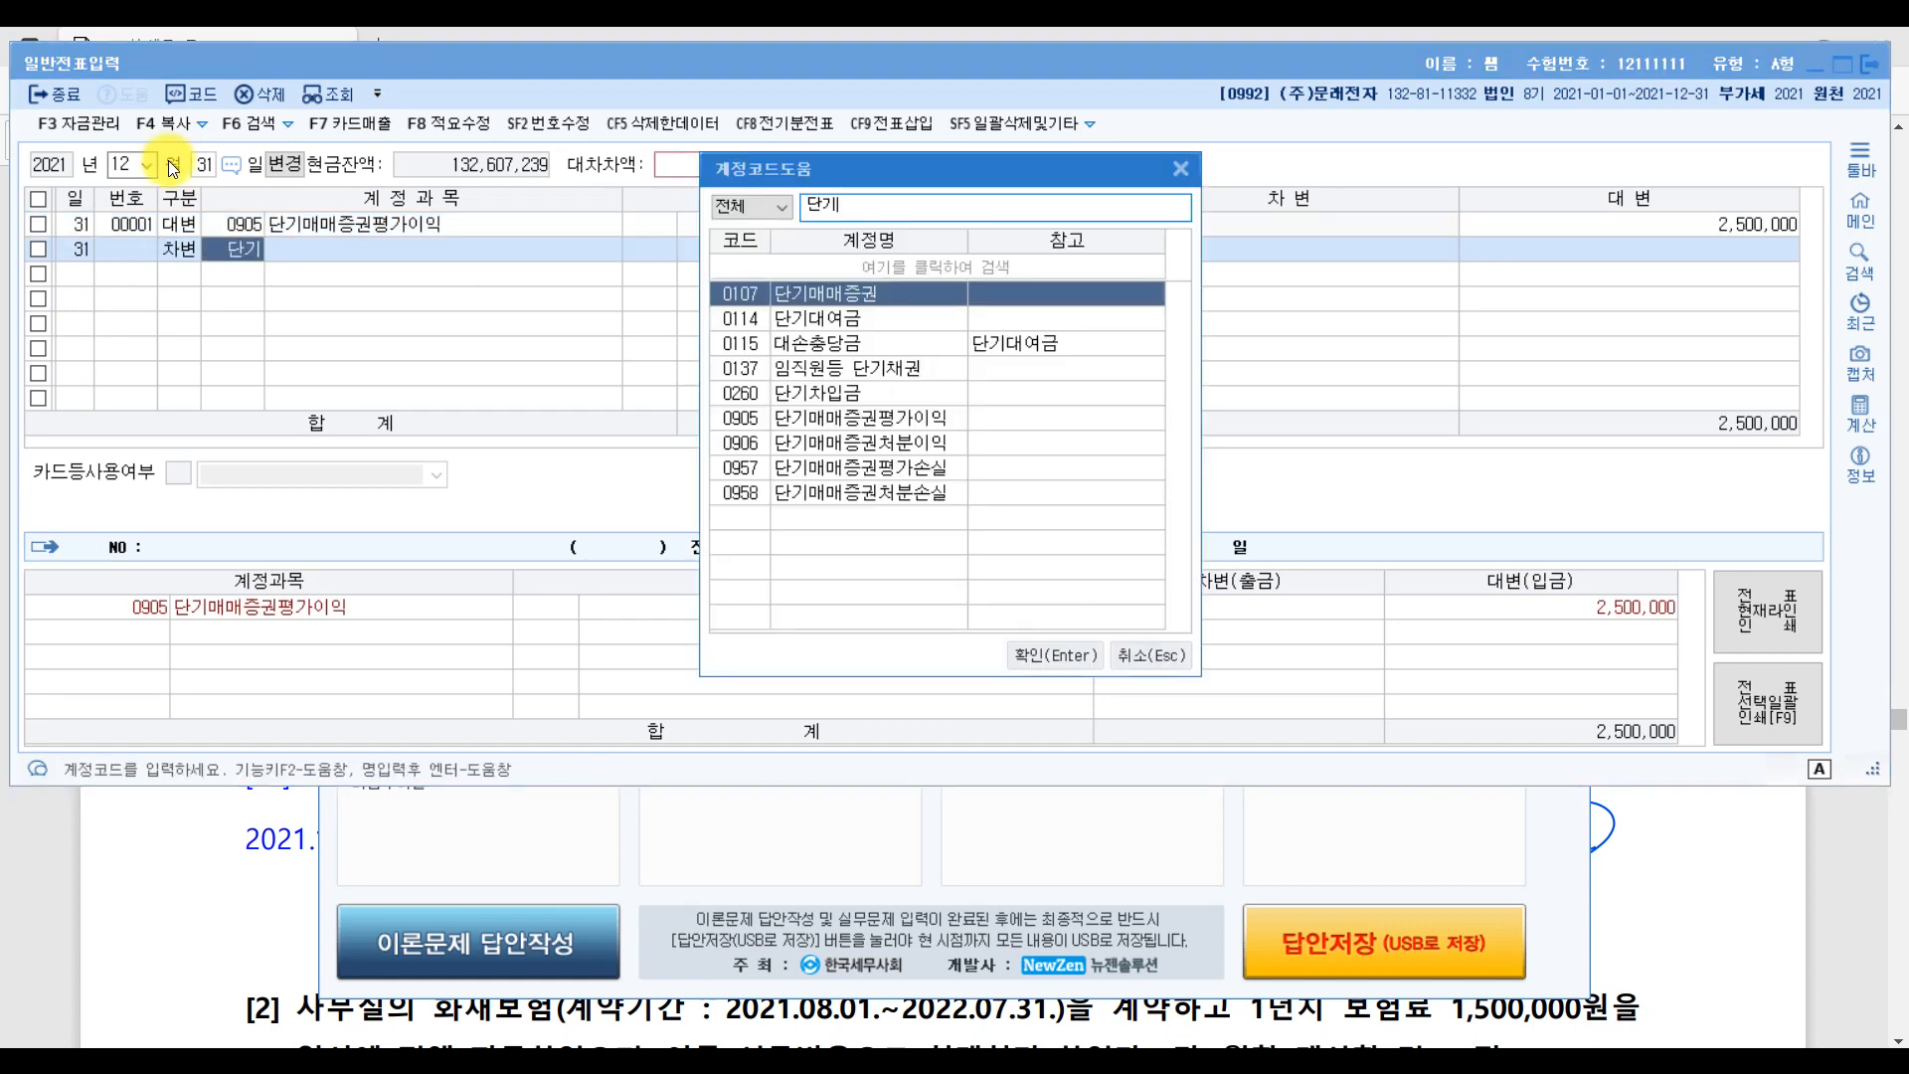
{"action": "key", "text": "Return"}
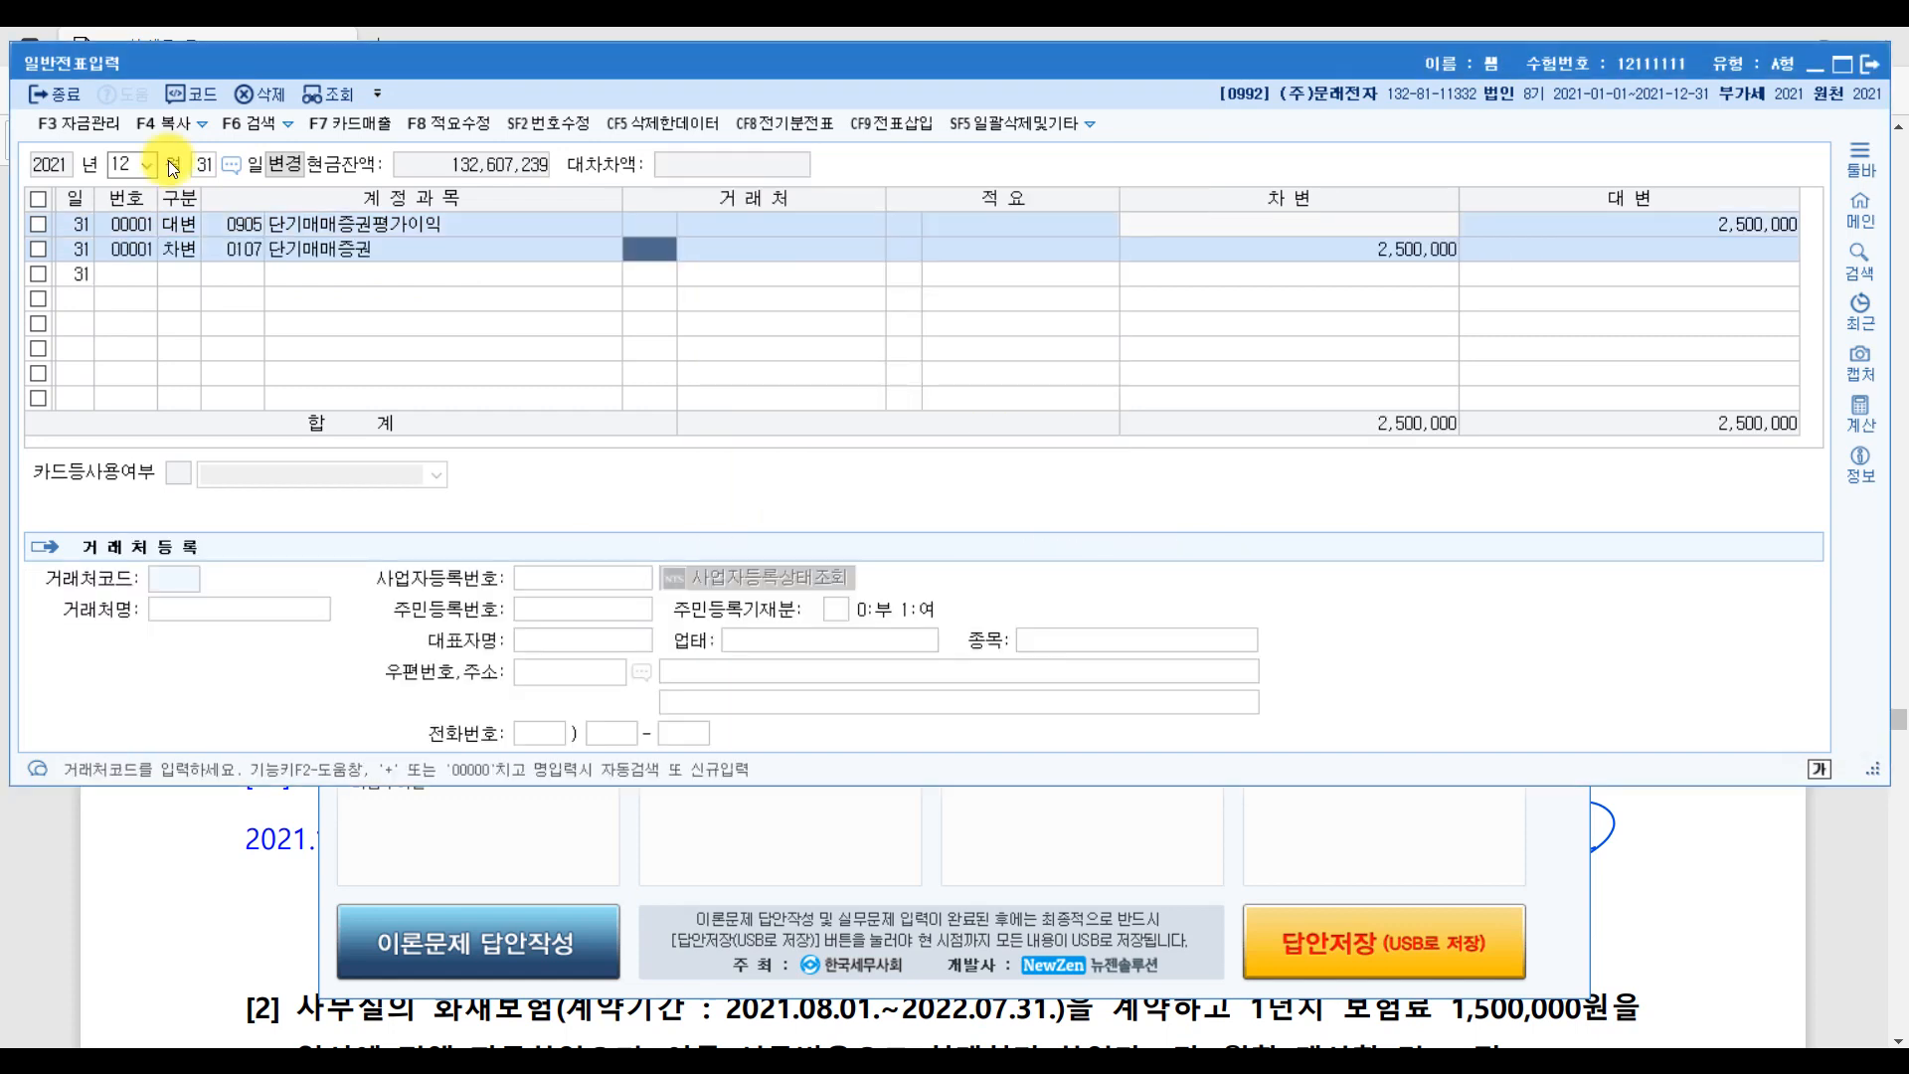
{"action": "left_click", "coordinate": [1412, 256]}
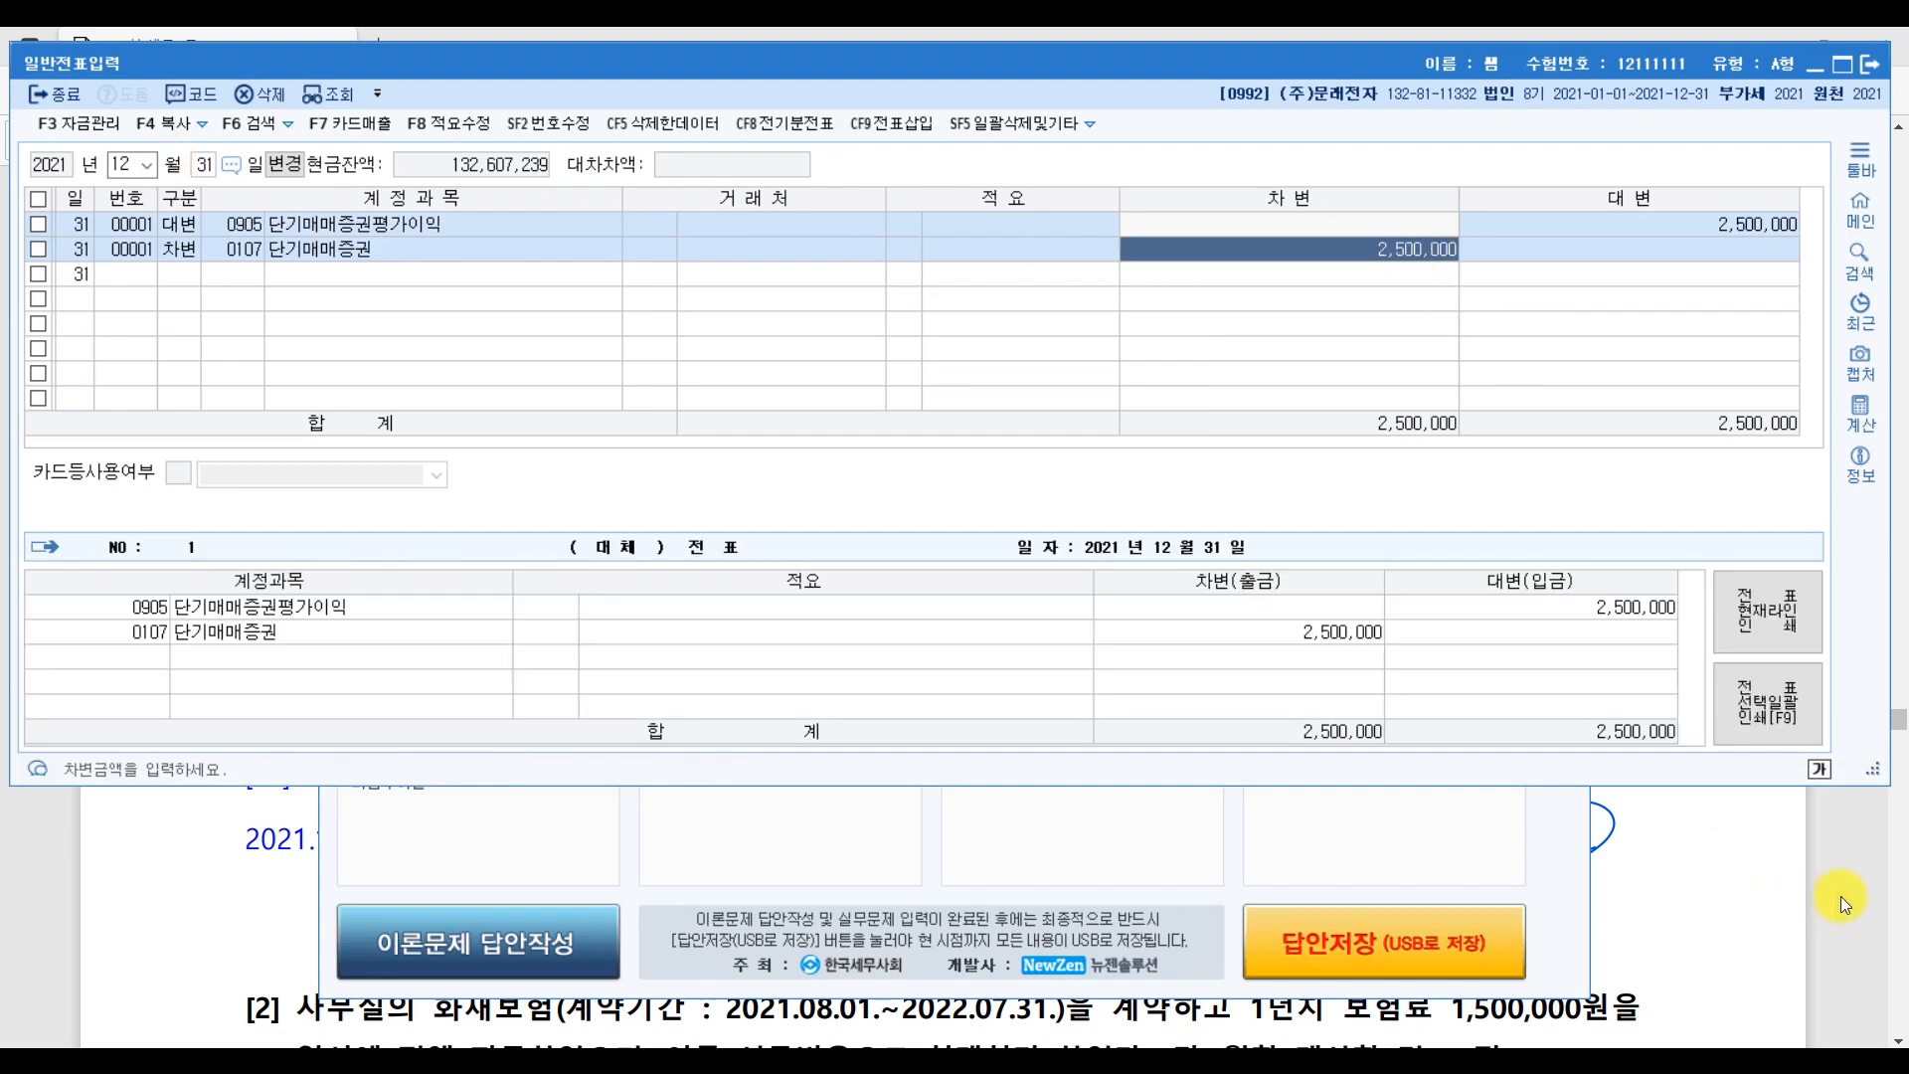
- Return to the exam PDF and read 문제4's questions [2] and [3] below the finished question
{"action": "key", "text": "alt+Tab"}
{"action": "scroll", "coordinate": [595, 821], "scroll_direction": "down", "scroll_amount": 3}
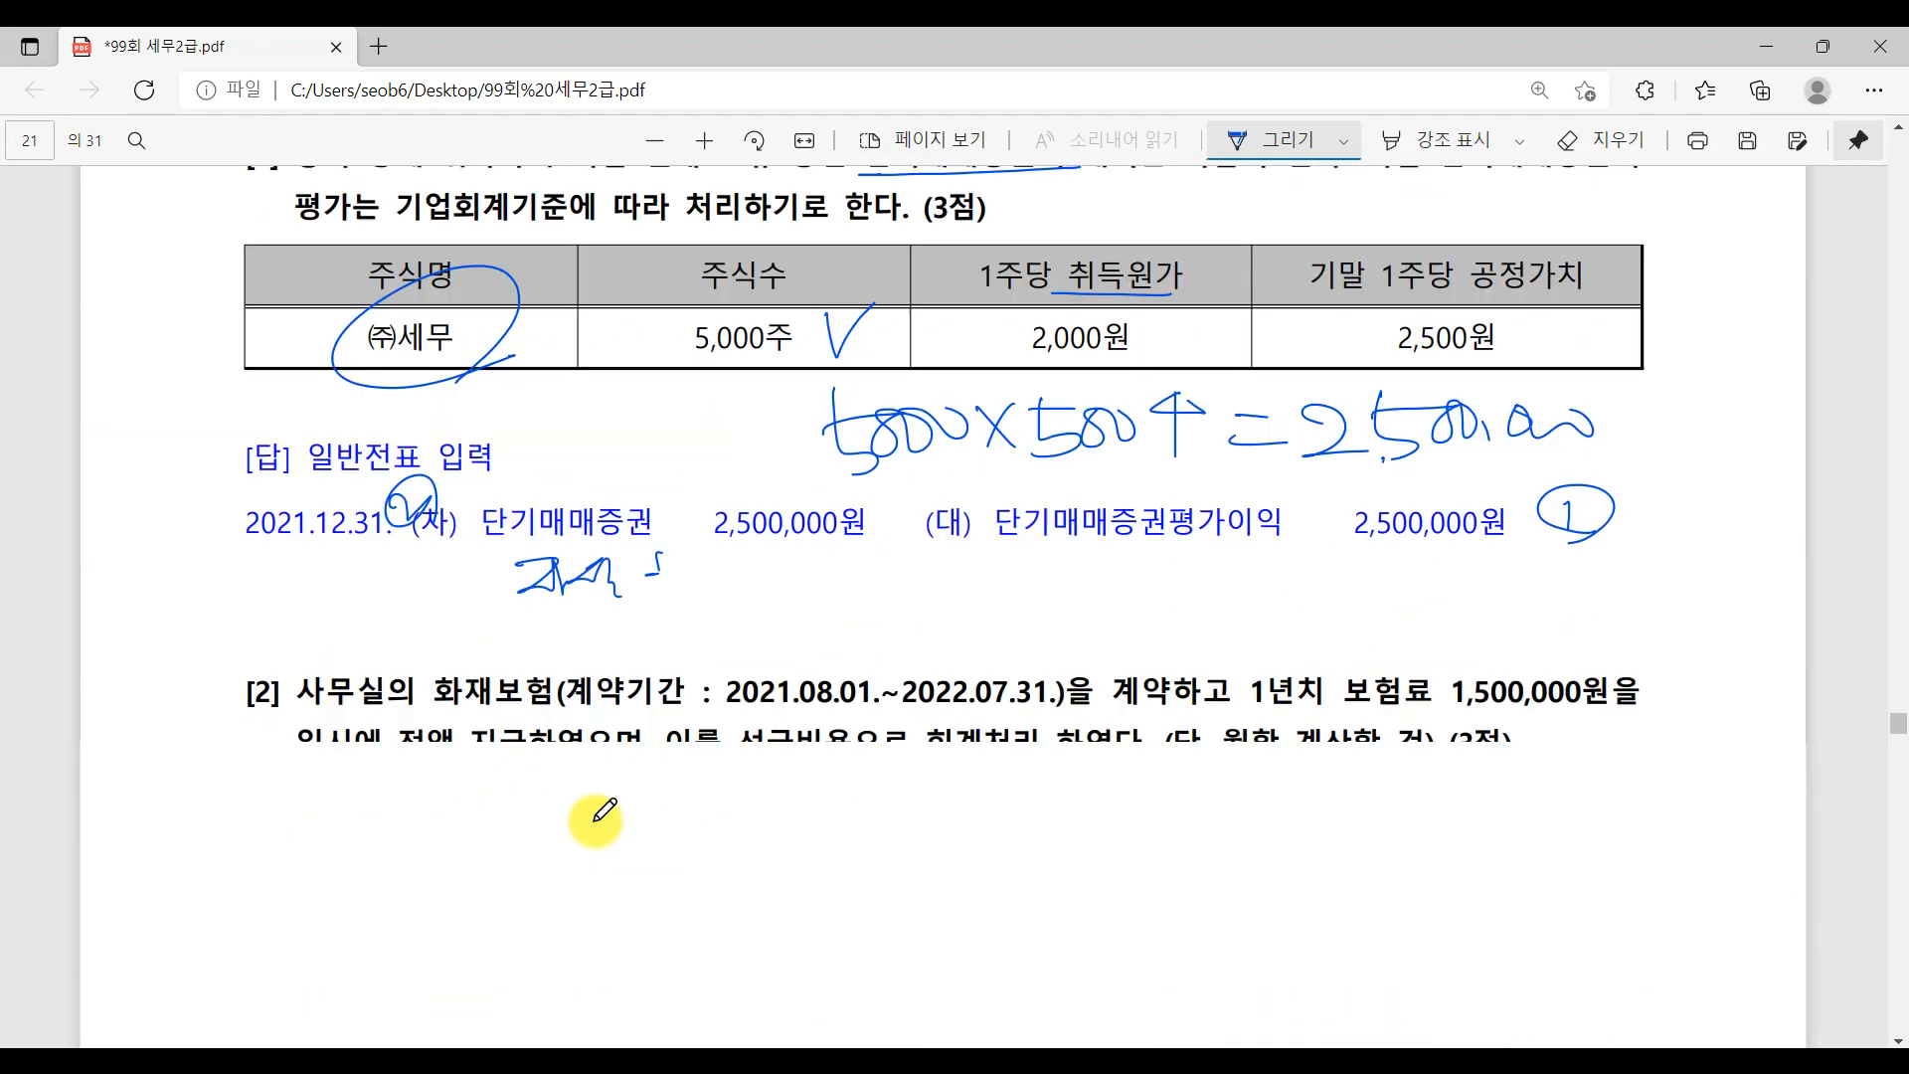
{"action": "scroll", "coordinate": [595, 821], "scroll_direction": "down", "scroll_amount": 4}
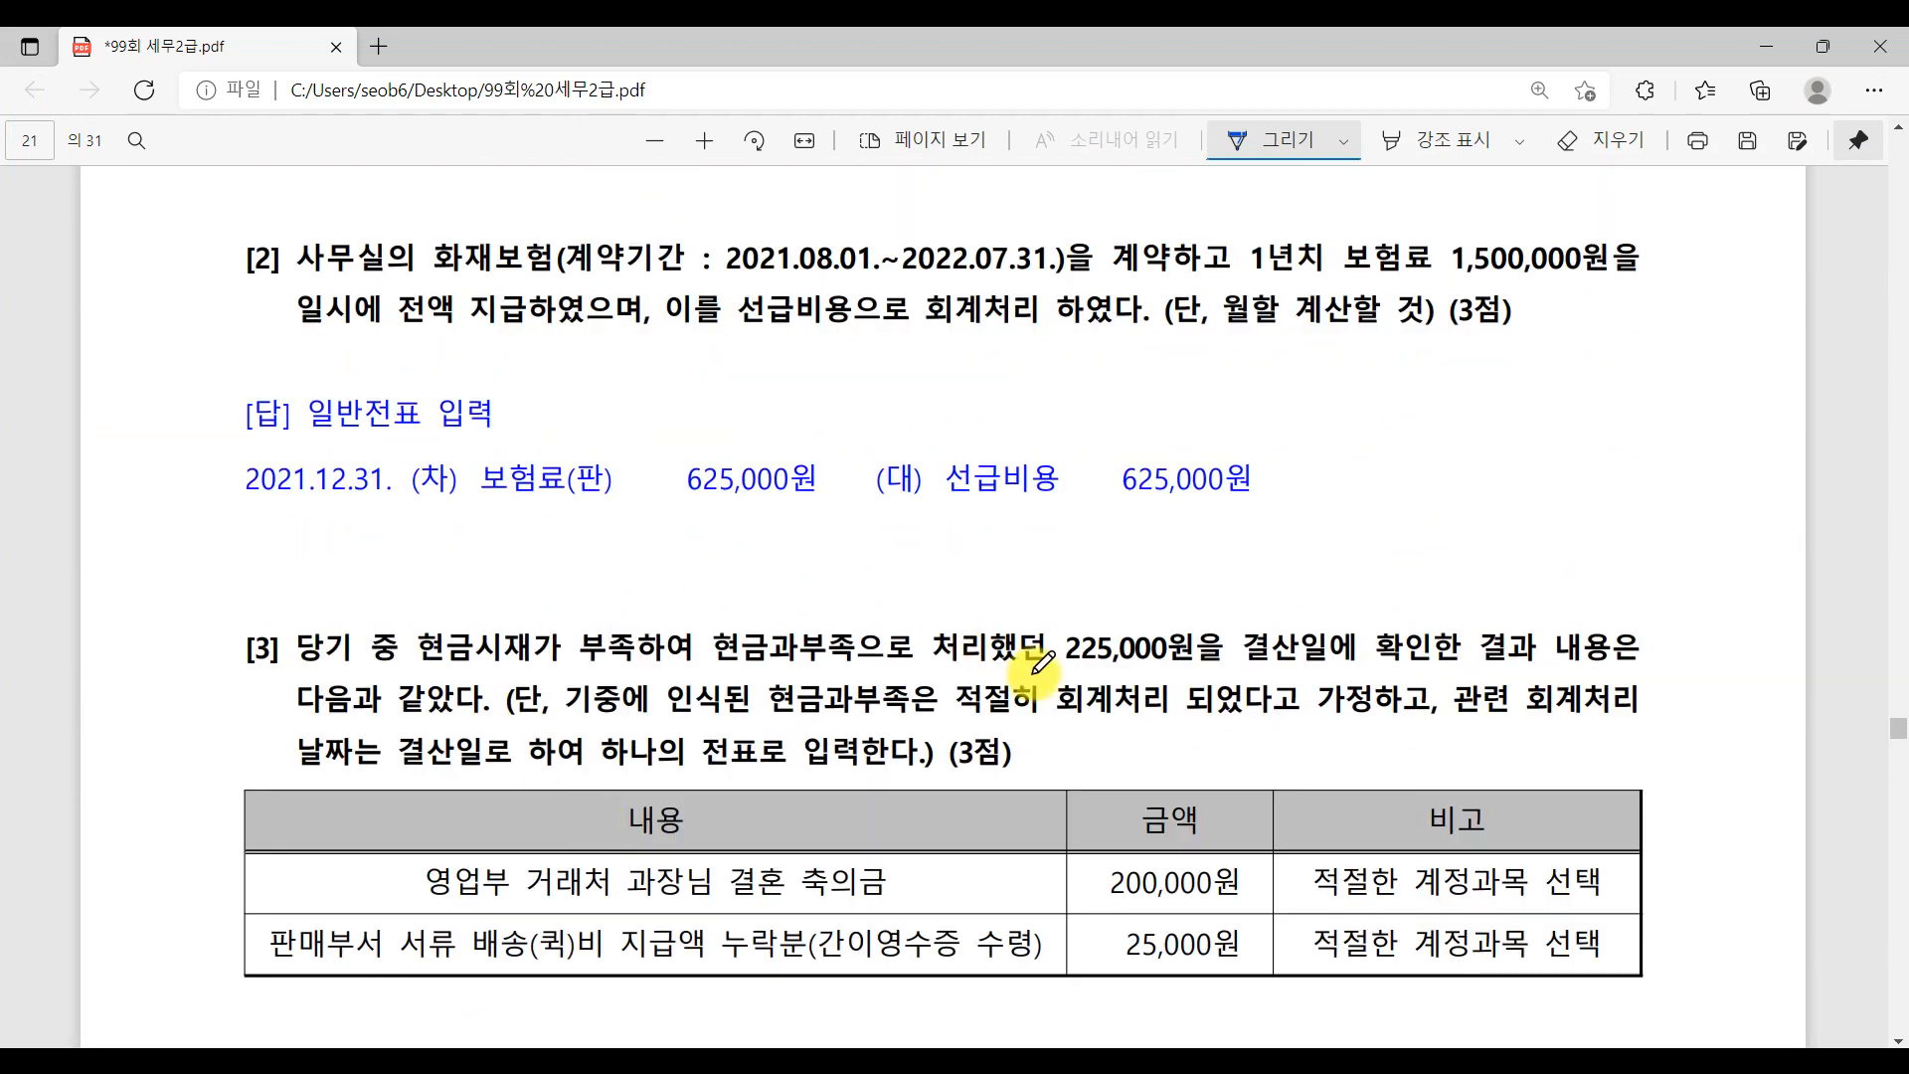
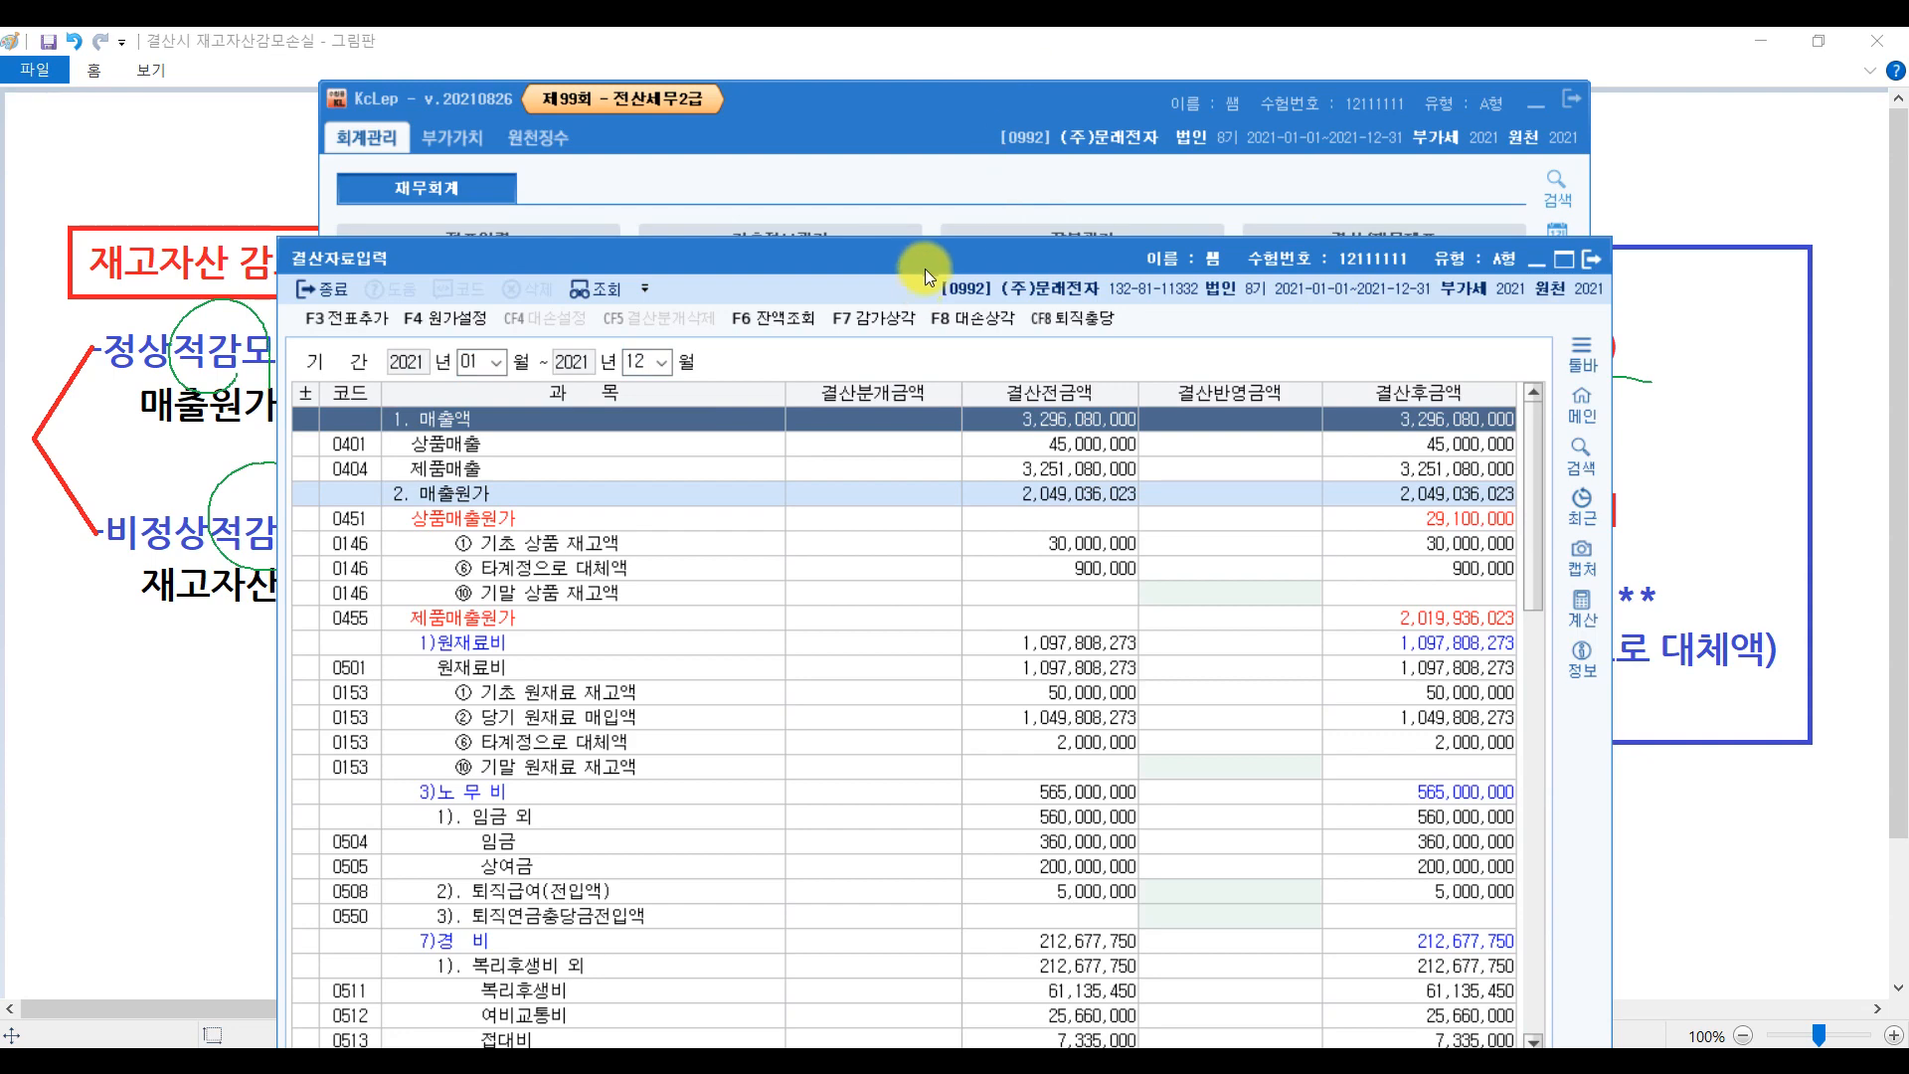
- Move the 결산자료입력 window up to show it fully and select the 기말 상품 재고액 entry
{"action": "left_click_drag", "start_coordinate": [927, 266], "coordinate": [920, 76]}
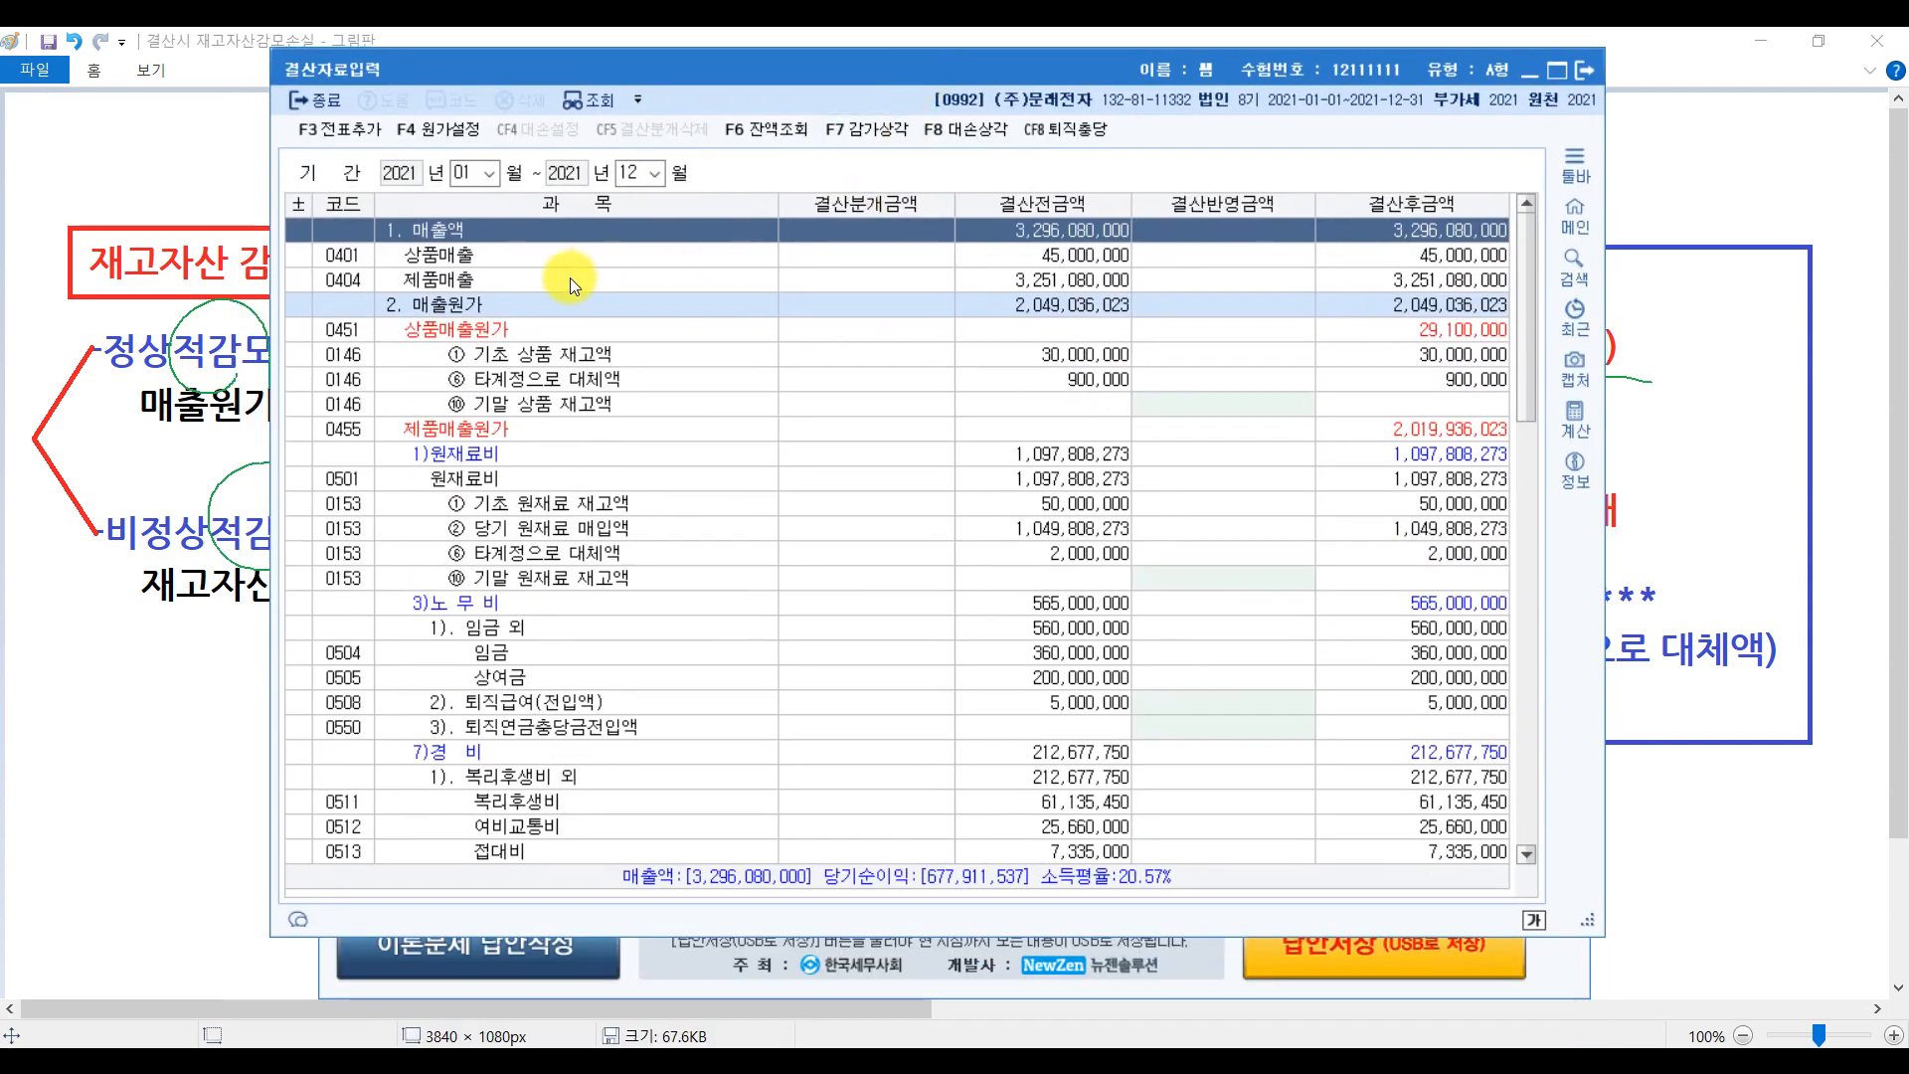
{"action": "left_click", "coordinate": [576, 406]}
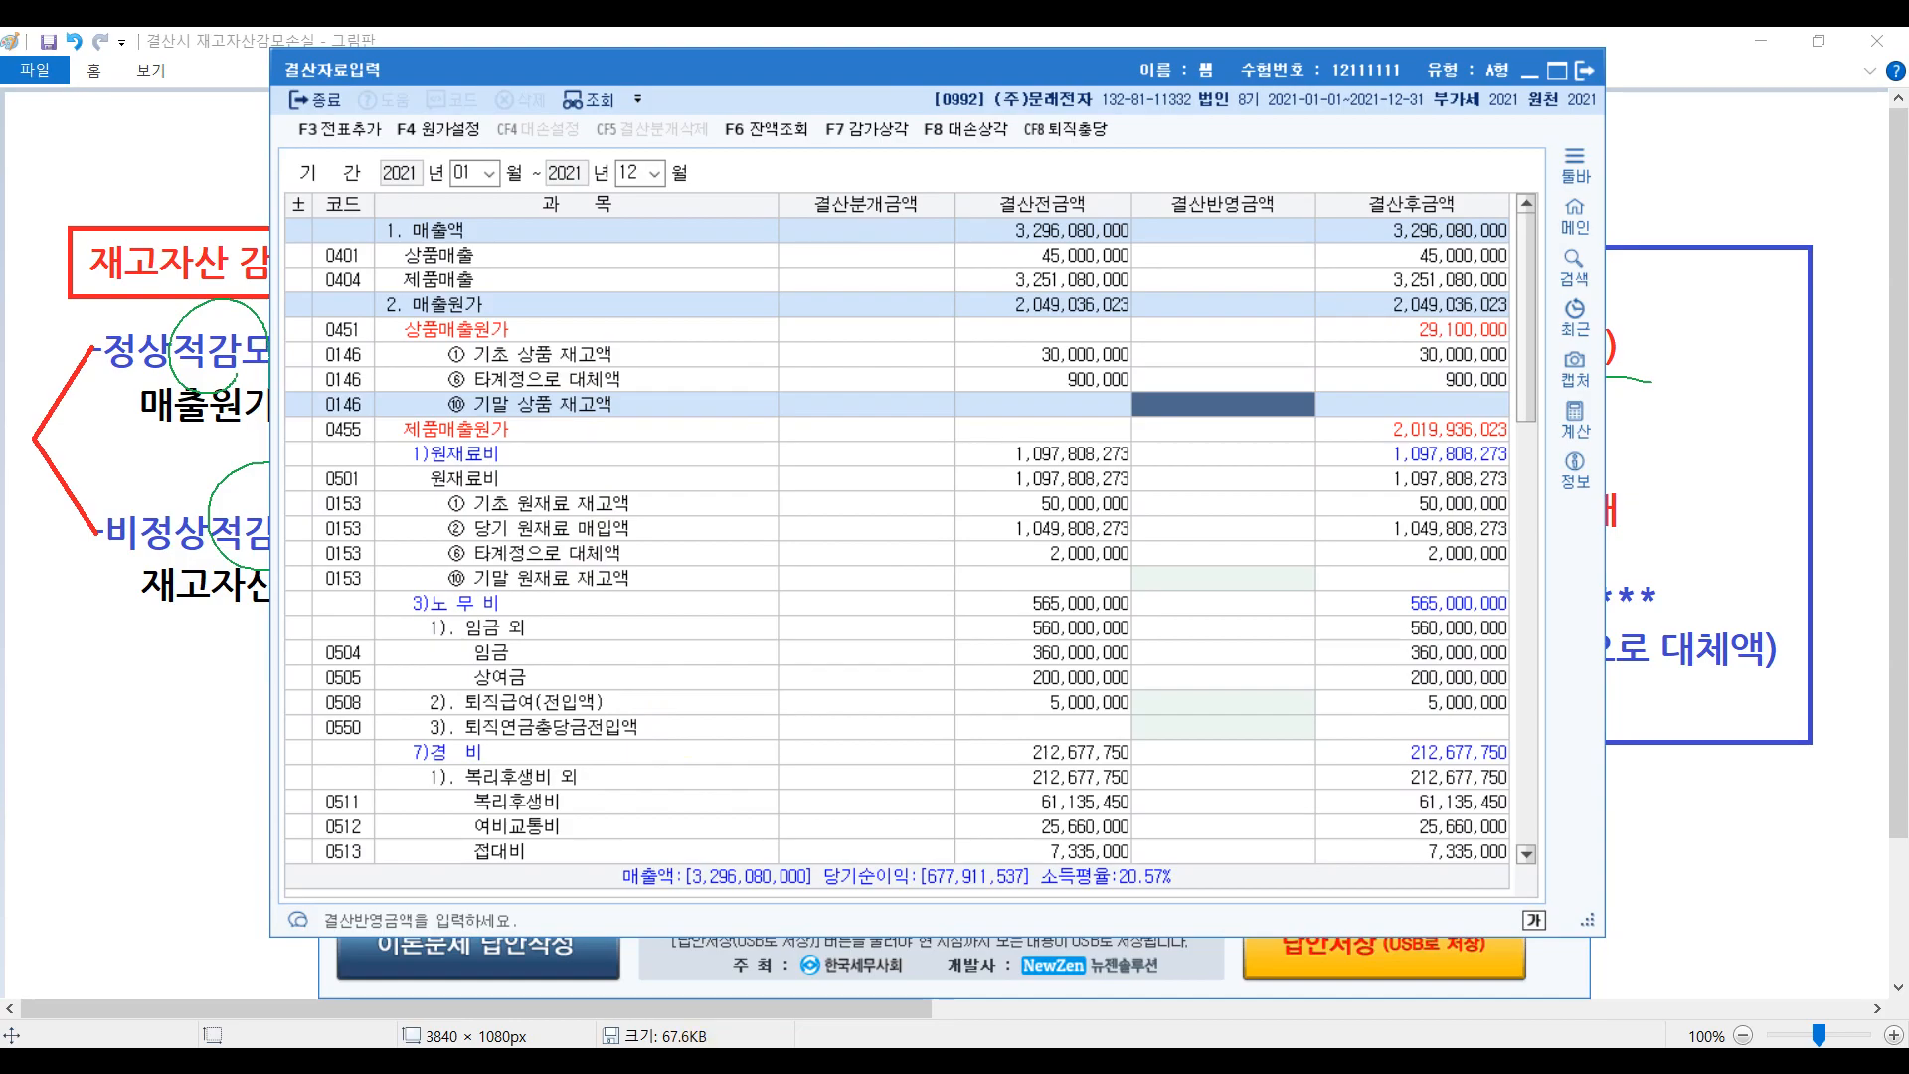
- In the exam PDF, circle 실사 in question [5]'s table and handwrite 700,000 beside 원재료 and 1,375,000 beside 제품
{"action": "key", "text": "alt+Tab"}
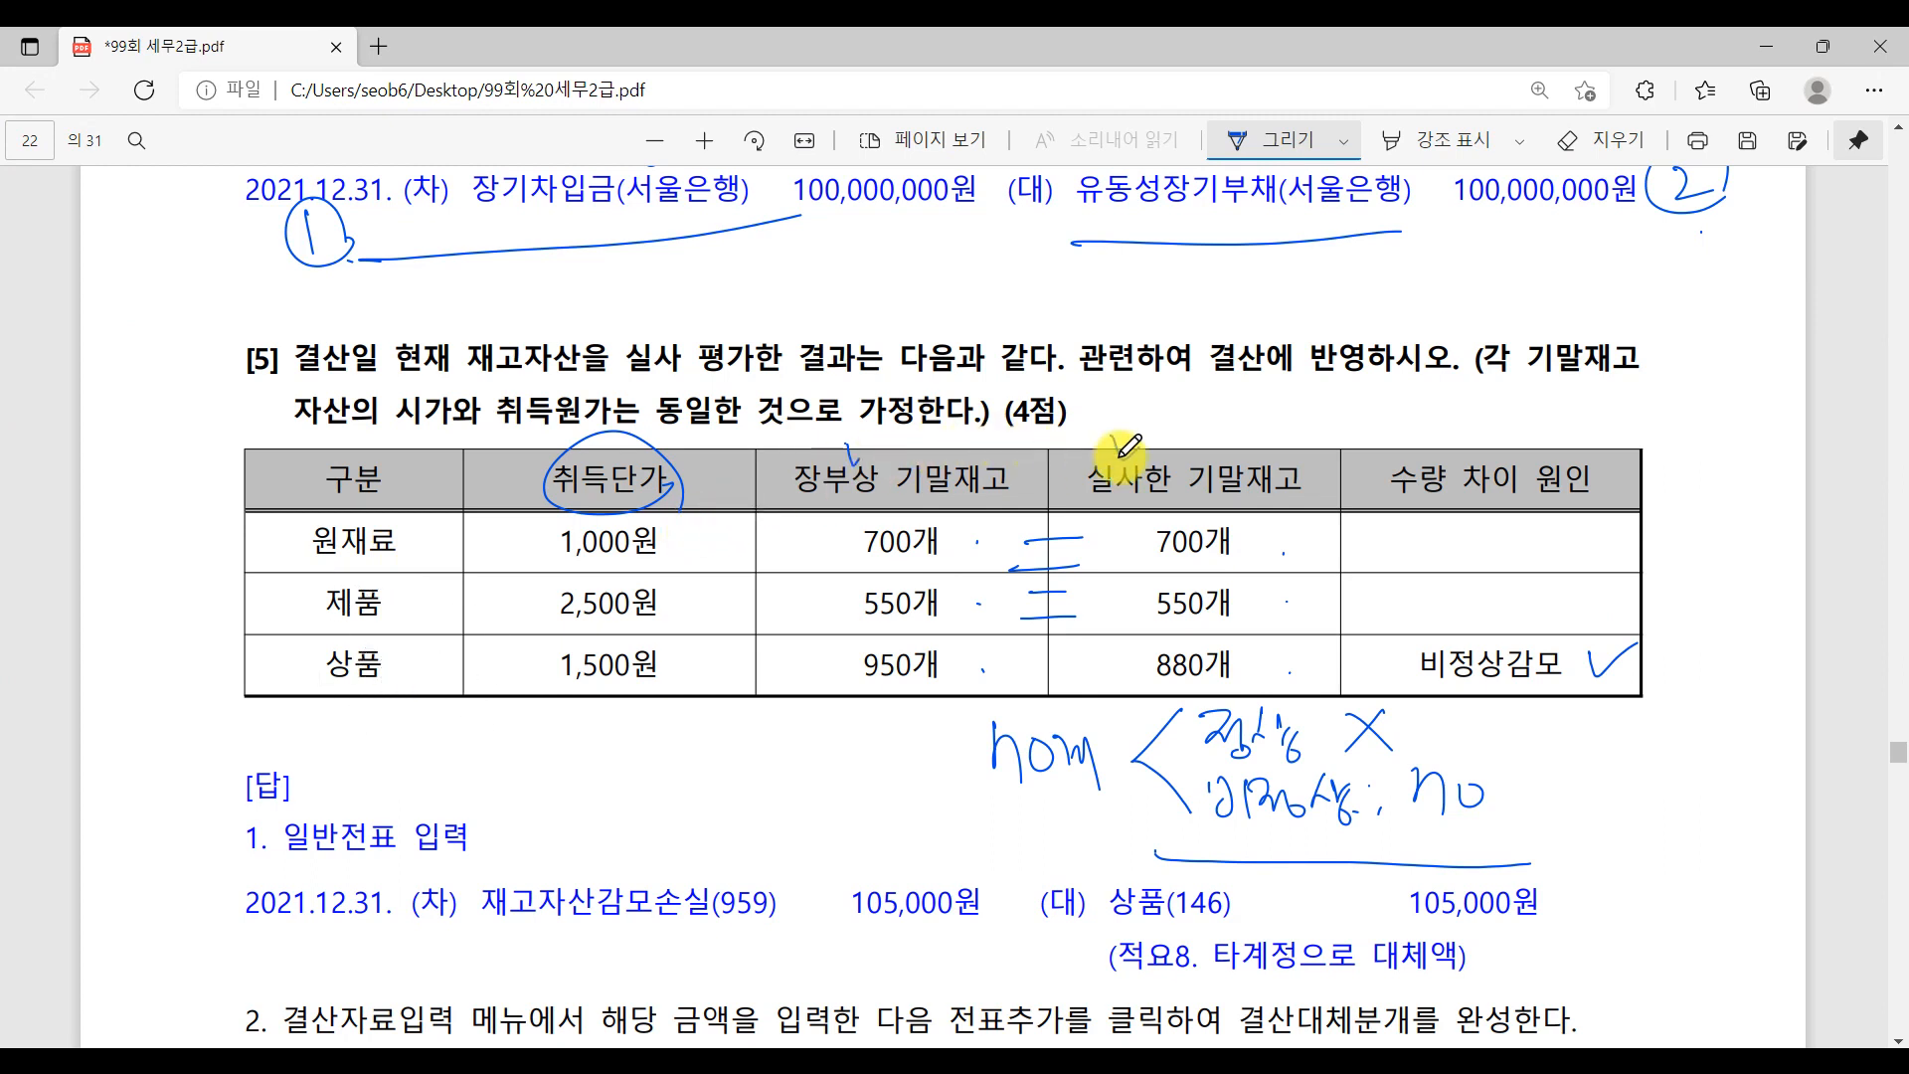
{"action": "mouse_move", "coordinate": [1128, 437]}
{"action": "left_mouse_down"}
{"action": "mouse_move", "coordinate": [1165, 503]}
{"action": "mouse_move", "coordinate": [1084, 445]}
{"action": "mouse_move", "coordinate": [1117, 504]}
{"action": "mouse_move", "coordinate": [1076, 463]}
{"action": "mouse_move", "coordinate": [1143, 452]}
{"action": "left_mouse_up"}
{"action": "left_click", "coordinate": [1254, 541]}
{"action": "left_click", "coordinate": [1257, 608]}
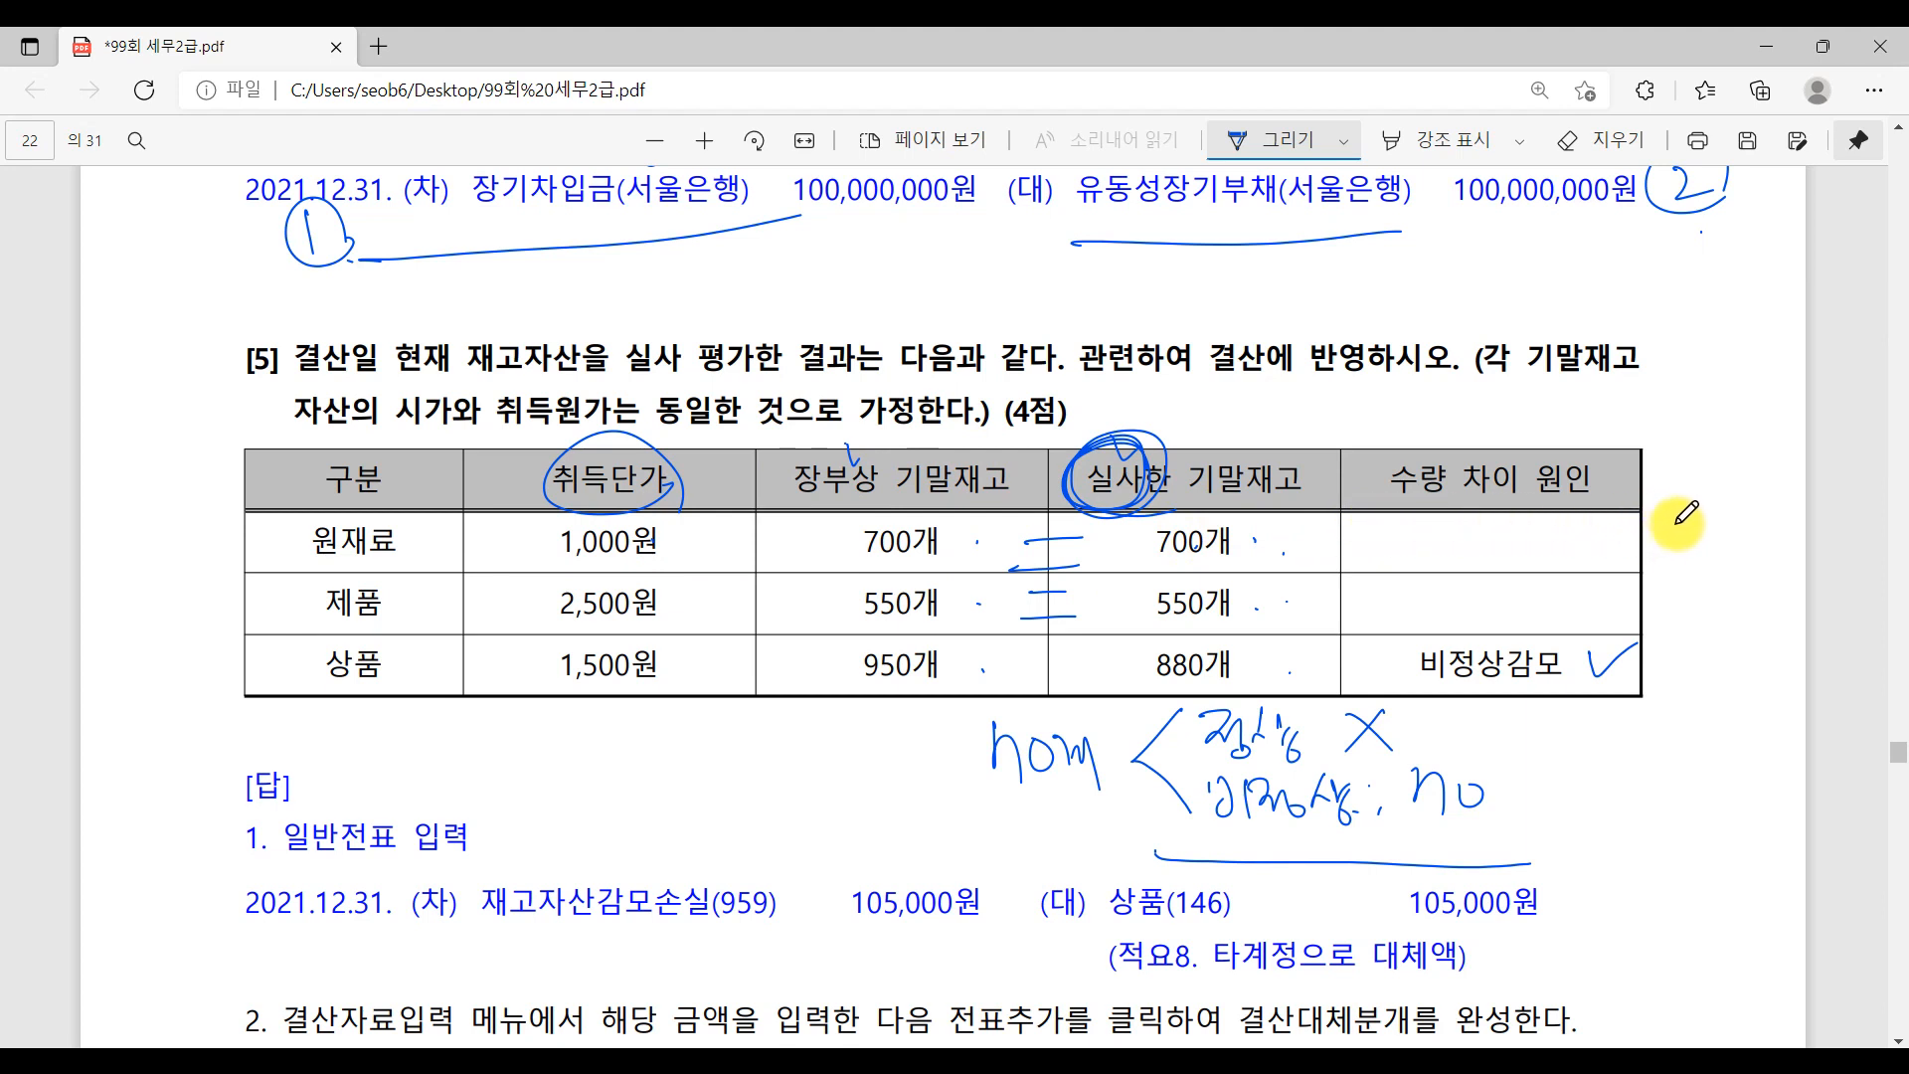
{"action": "mouse_move", "coordinate": [1642, 540]}
{"action": "left_mouse_down"}
{"action": "mouse_move", "coordinate": [1757, 523]}
{"action": "mouse_move", "coordinate": [1783, 542]}
{"action": "left_mouse_up"}
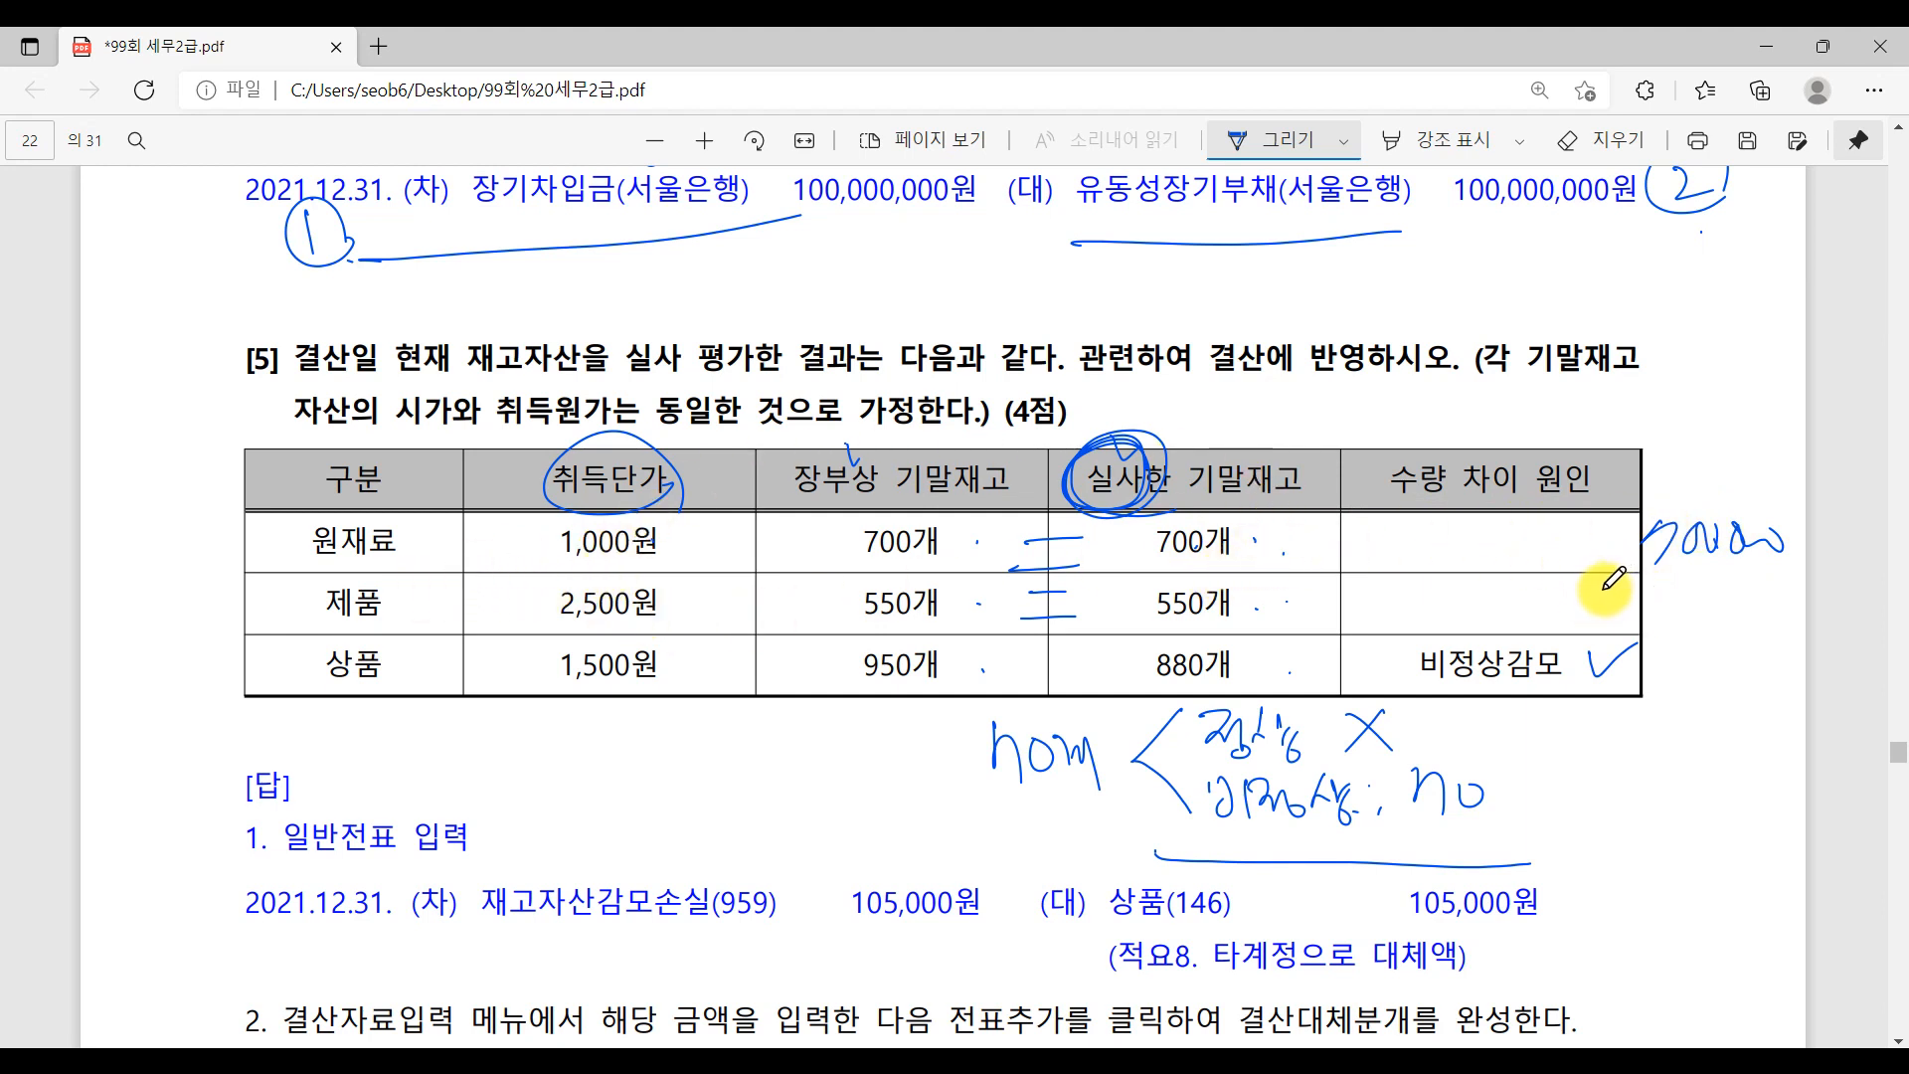
{"action": "mouse_move", "coordinate": [1644, 582]}
{"action": "left_mouse_down"}
{"action": "mouse_move", "coordinate": [1631, 621]}
{"action": "mouse_move", "coordinate": [1702, 585]}
{"action": "mouse_move", "coordinate": [1725, 611]}
{"action": "mouse_move", "coordinate": [1785, 596]}
{"action": "left_mouse_up"}
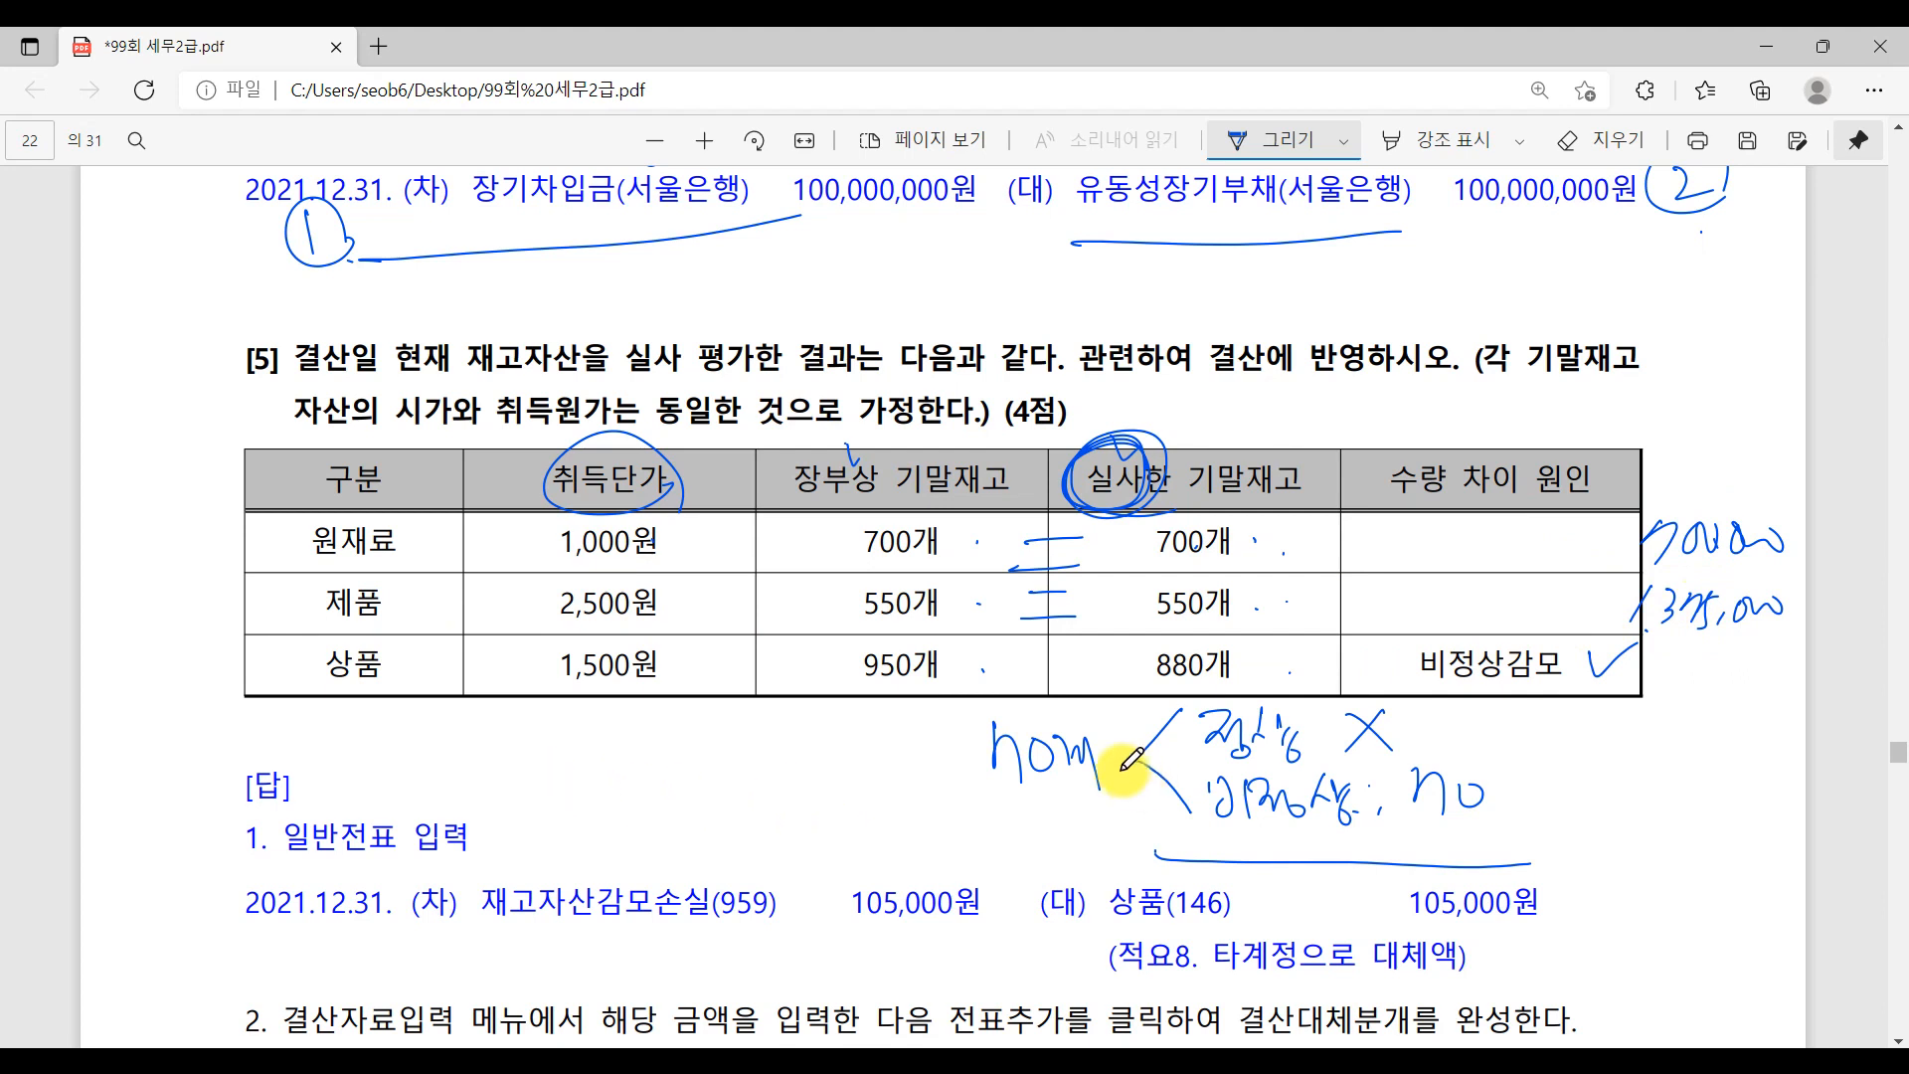
- Cross out the 장부상 기말재고 heading and handwrite 1,320,000 beside the 상품 row
{"action": "left_click_drag", "start_coordinate": [966, 422], "coordinate": [915, 562]}
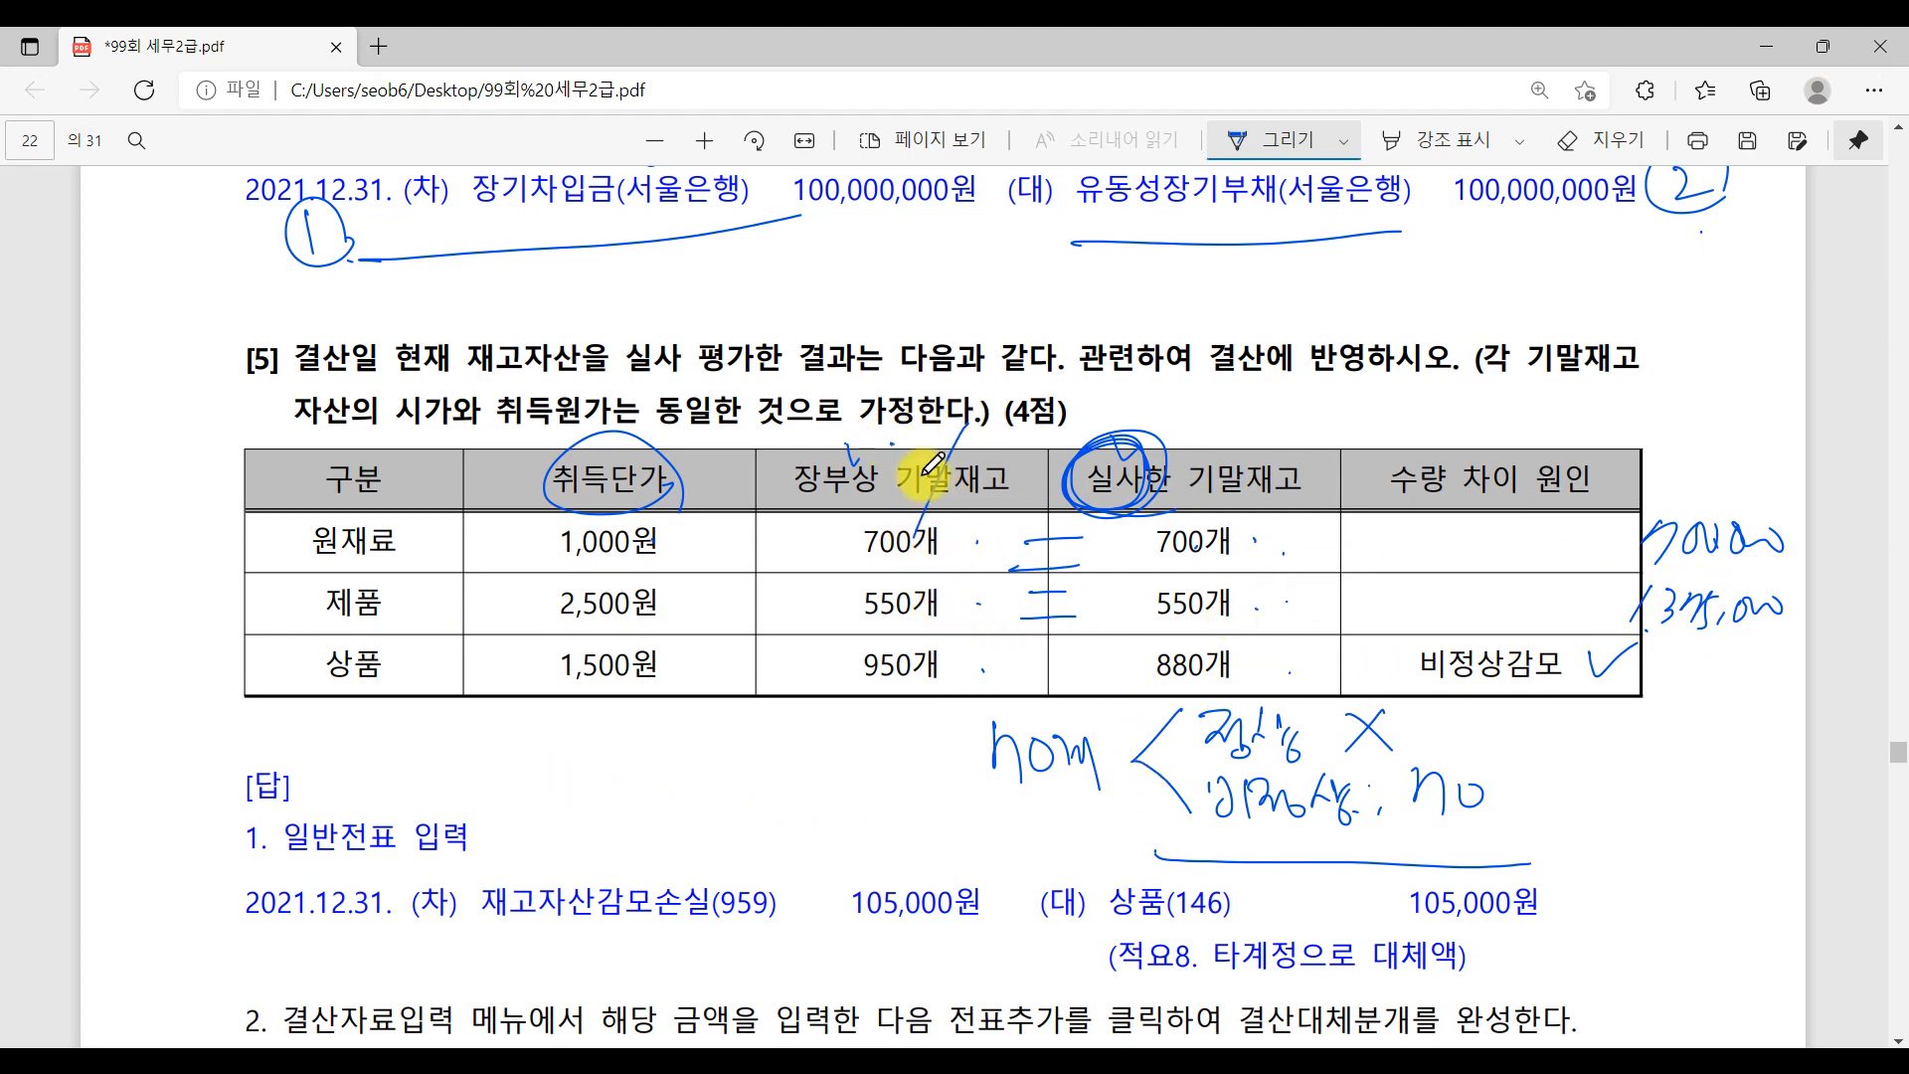
{"action": "left_click_drag", "start_coordinate": [890, 445], "coordinate": [994, 542]}
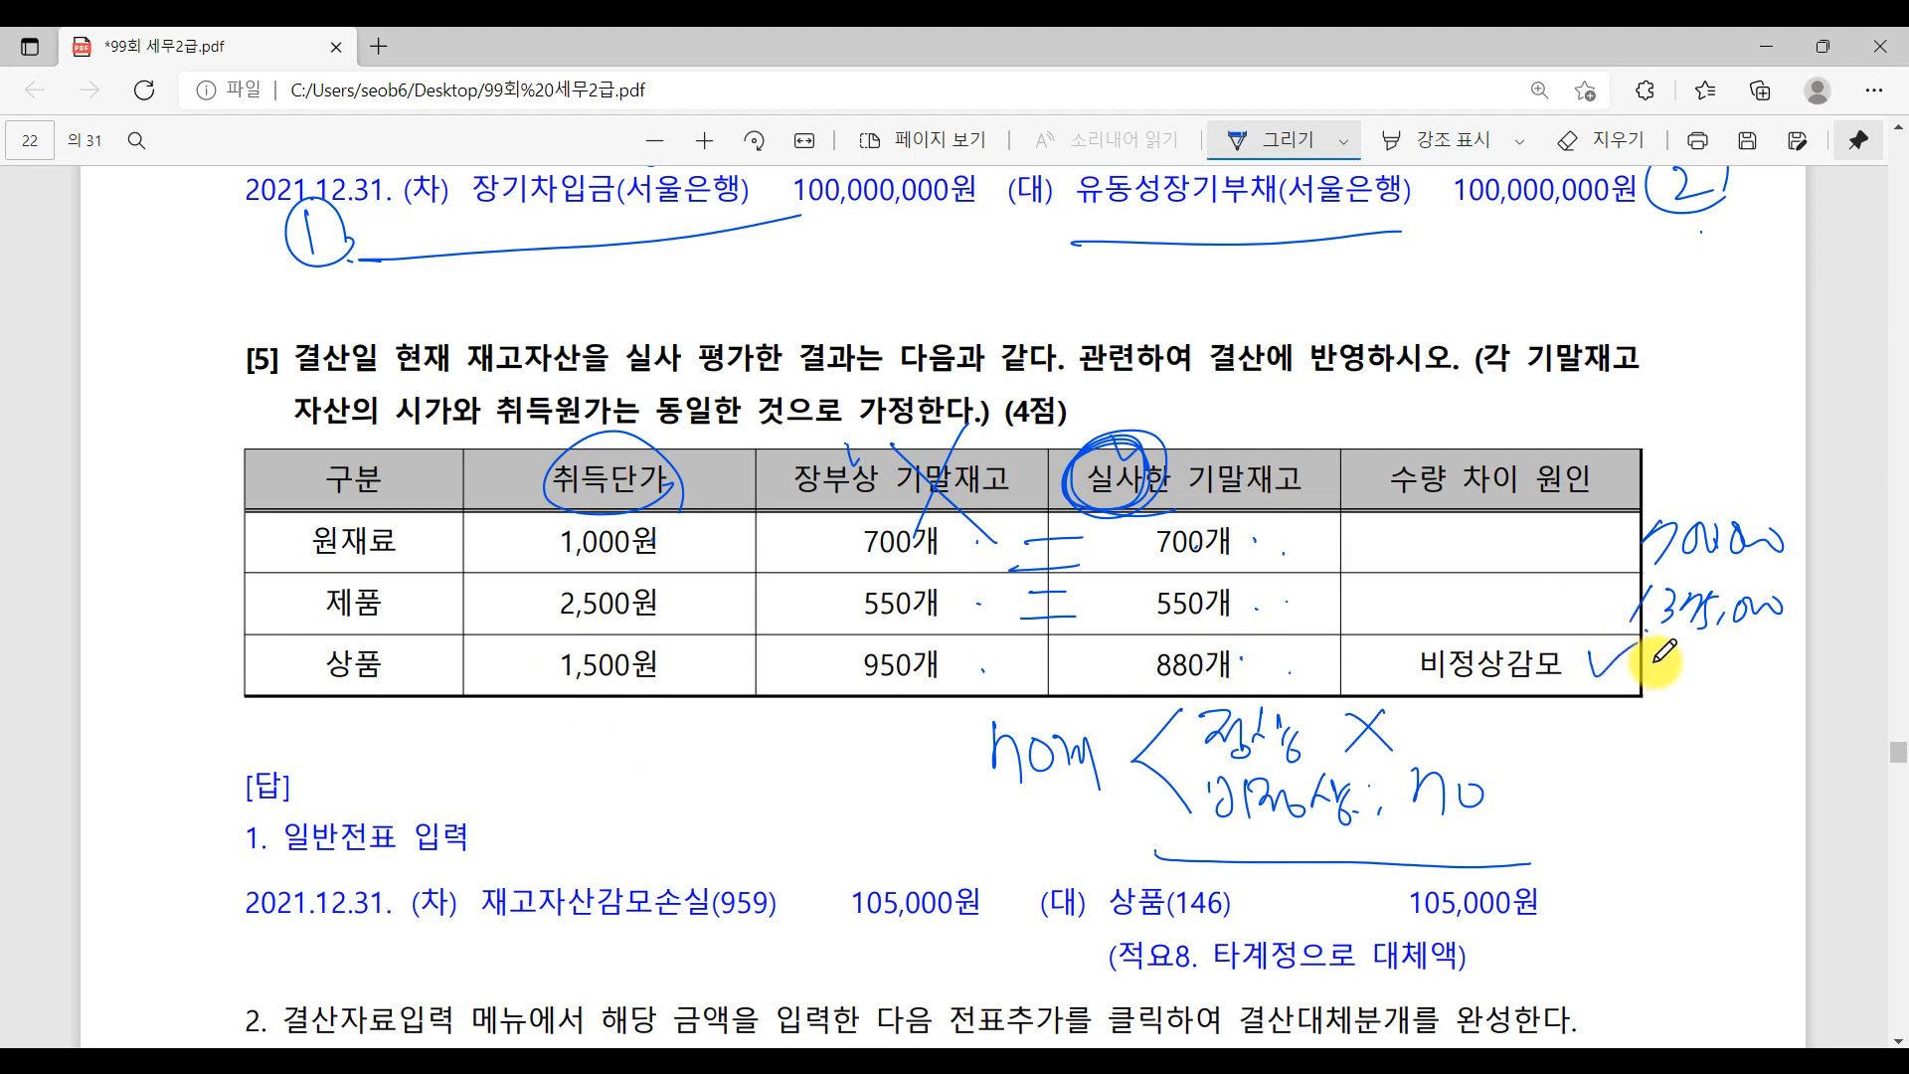
{"action": "mouse_move", "coordinate": [1654, 649]}
{"action": "left_mouse_down"}
{"action": "mouse_move", "coordinate": [1650, 676]}
{"action": "mouse_move", "coordinate": [1786, 668]}
{"action": "left_mouse_up"}
{"action": "left_click_drag", "start_coordinate": [1646, 684], "coordinate": [1650, 696]}
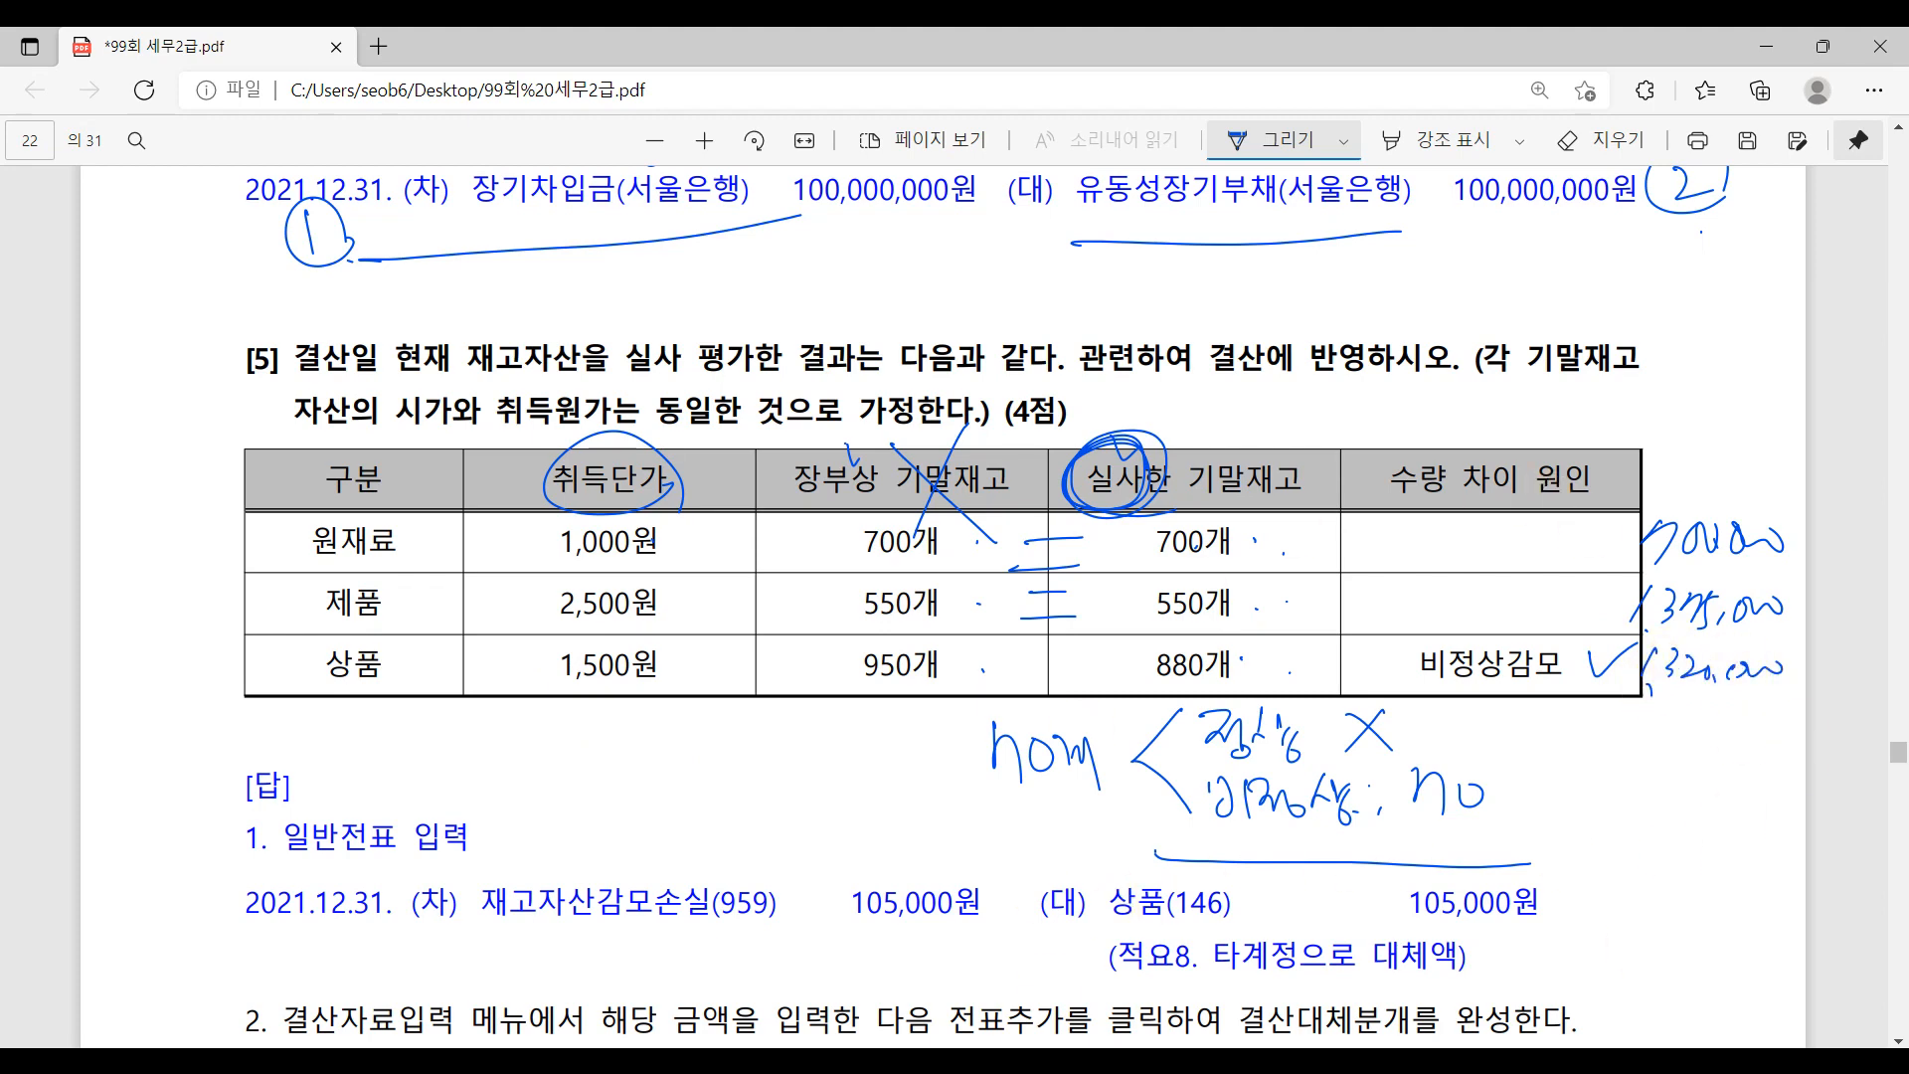
- Back in KcLep's 결산자료입력, set the 결산반영금액 of ⑩ 기말 상품 재고액 to 1,320,000
{"action": "key", "text": "alt+Tab"}
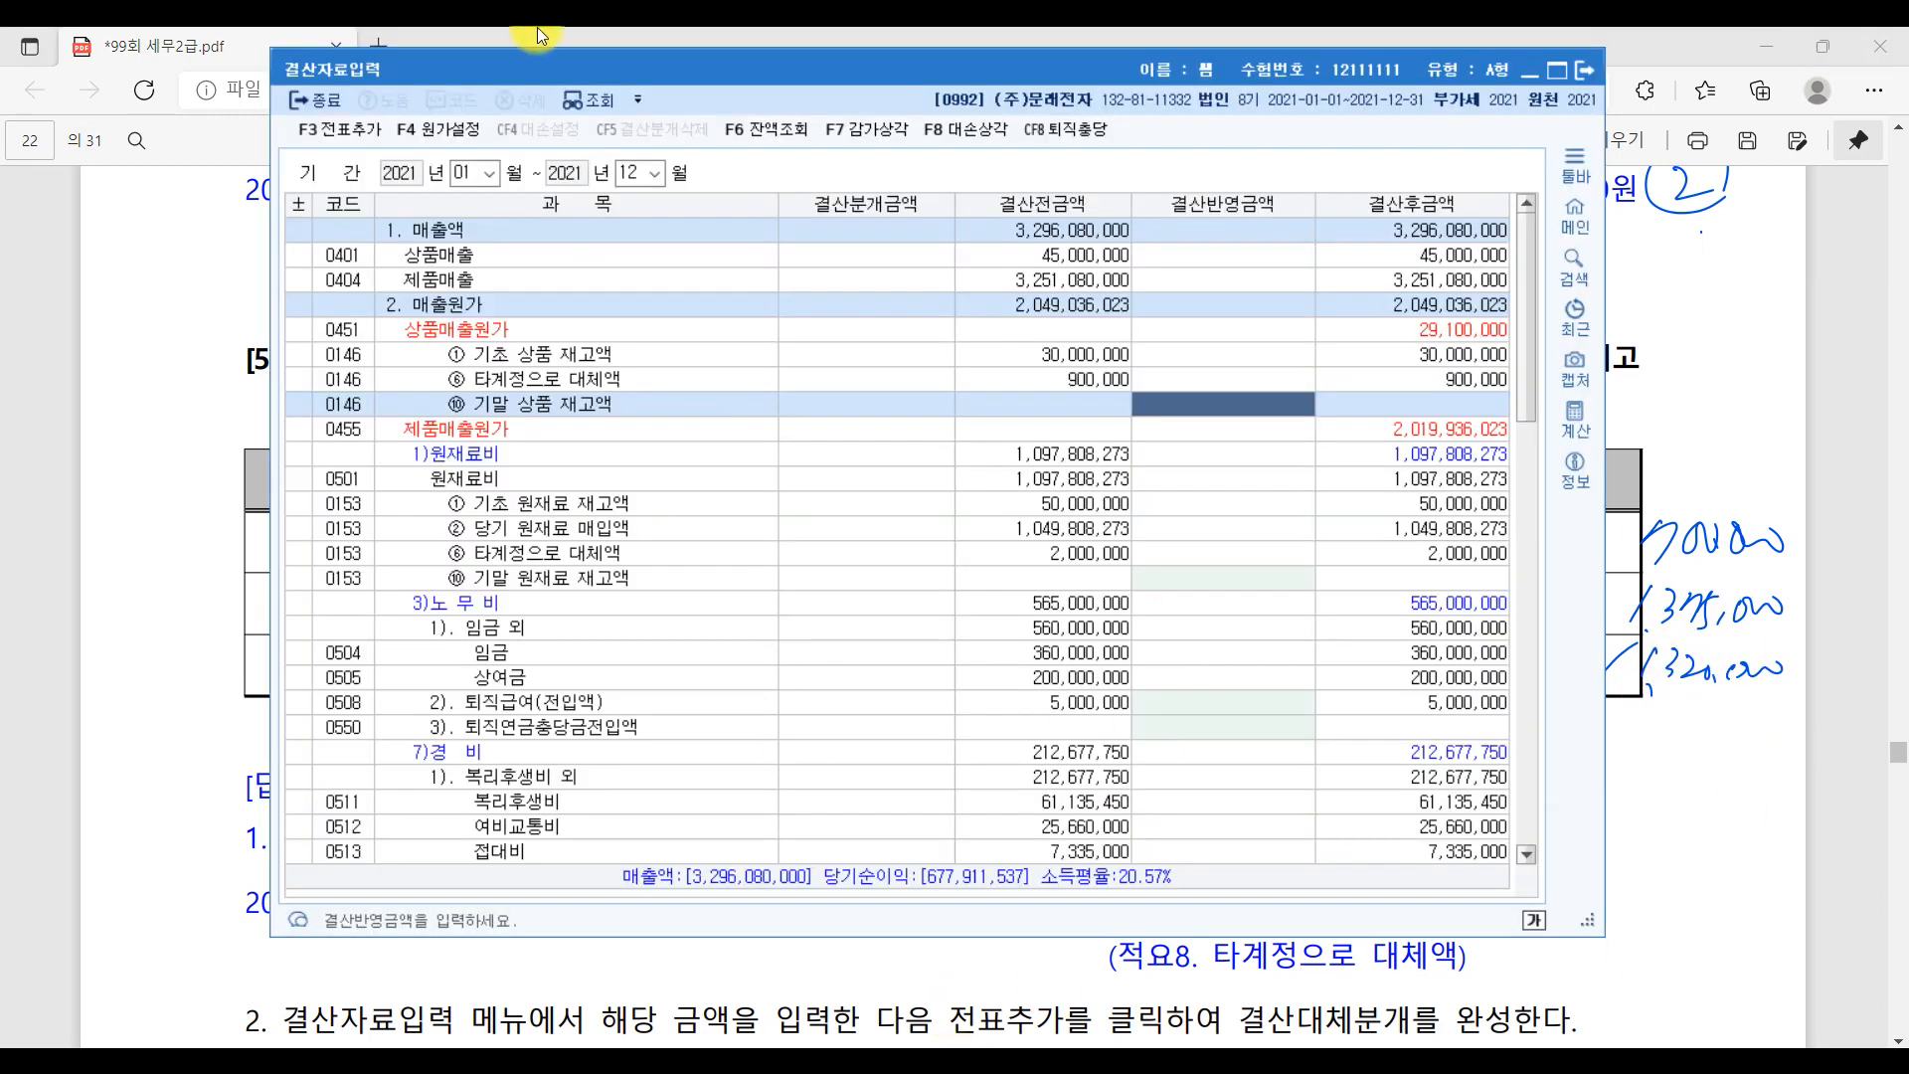
{"action": "left_click", "coordinate": [1165, 397]}
{"action": "type", "text": "1320000"}
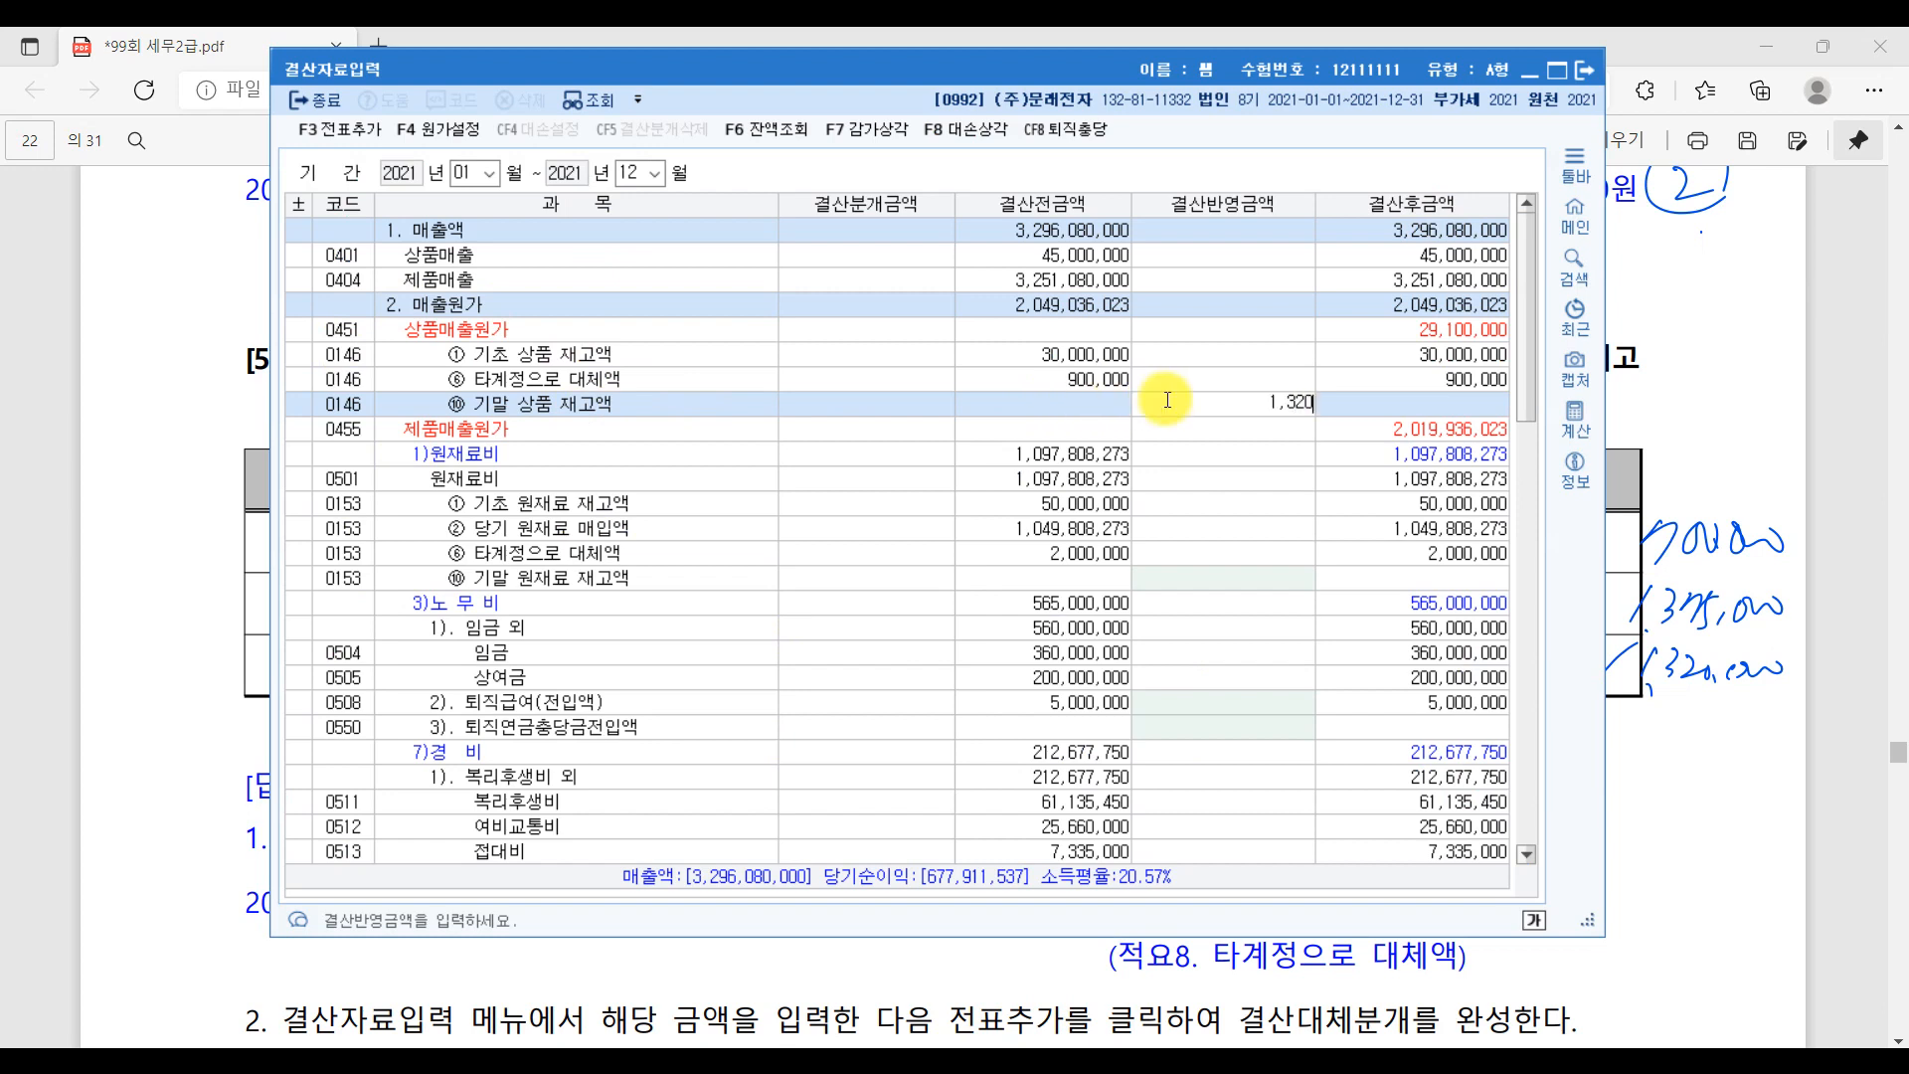
{"action": "key", "text": "Return"}
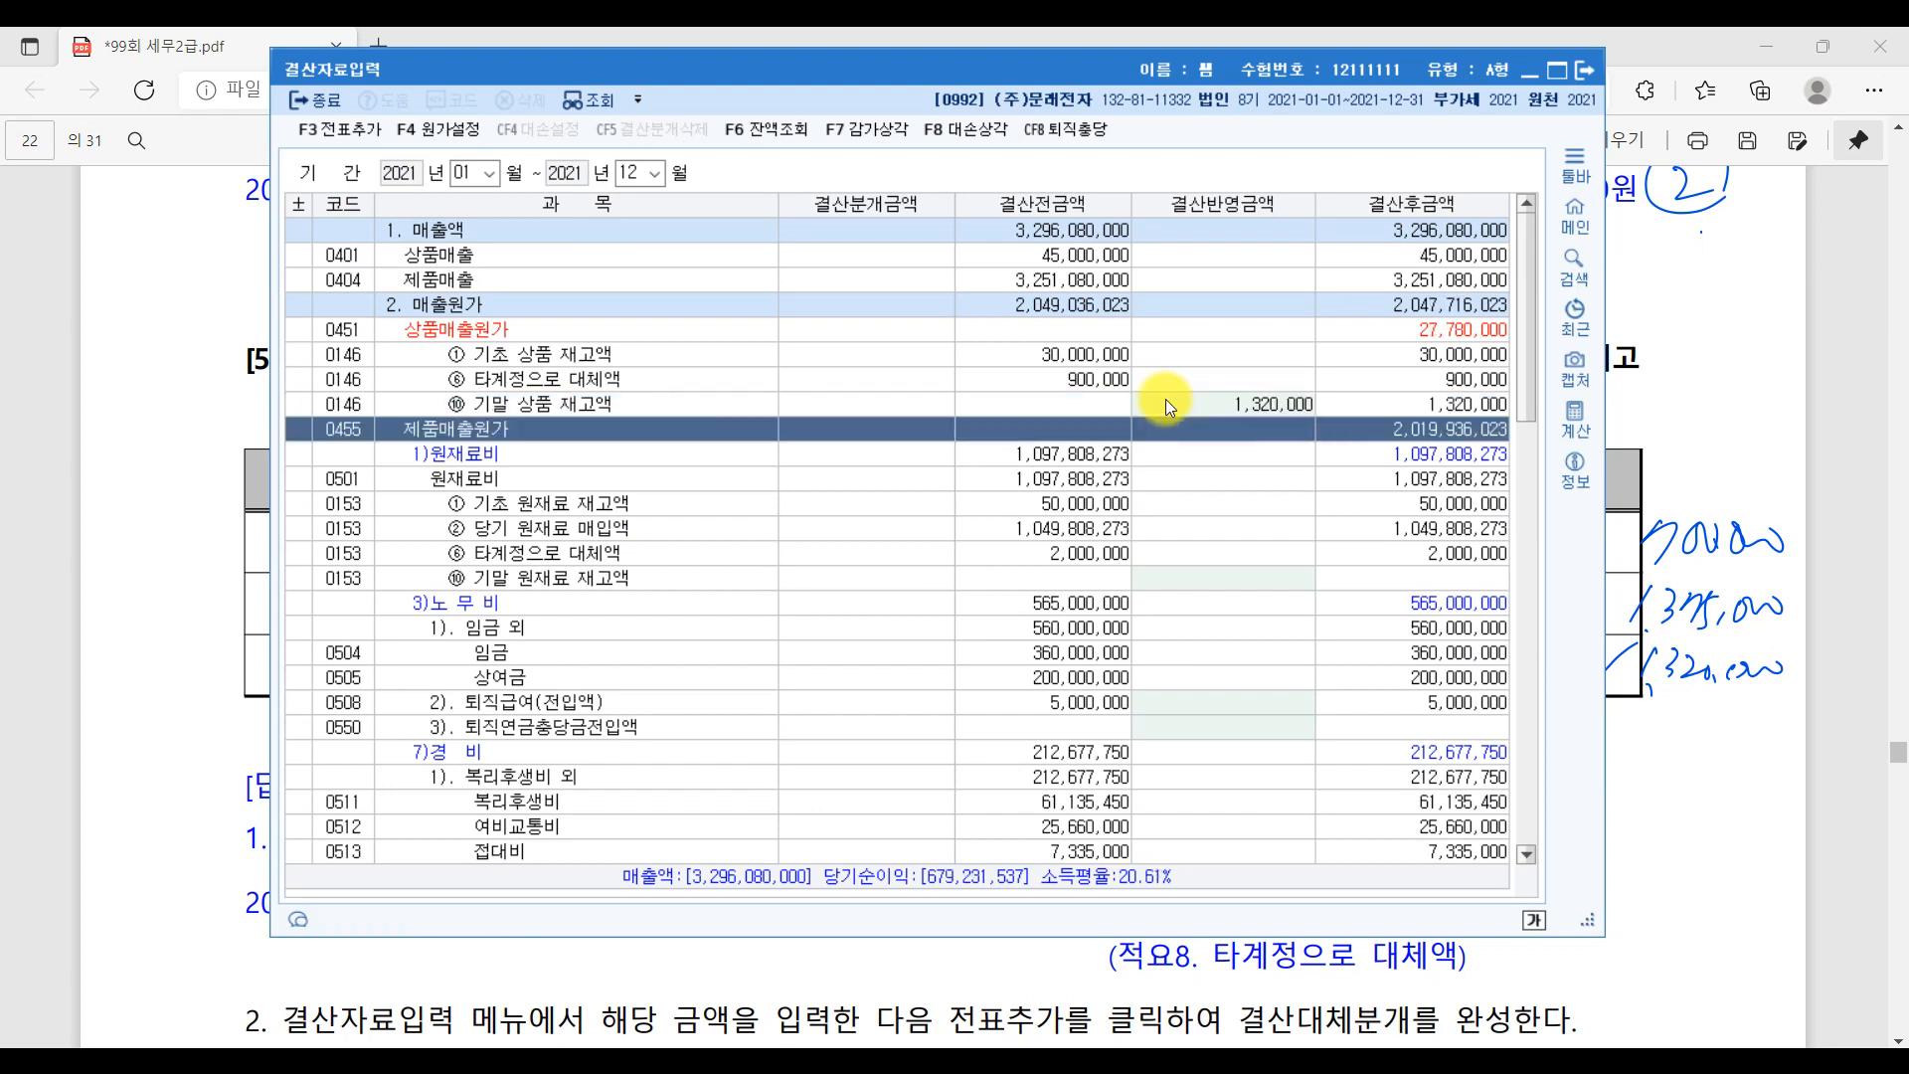
- Set the 결산반영금액 of ⑩ 기말 원재료 재고액 to 700,000 and of ⑩ 기말 제품 재고액 to 1,375,000
{"action": "left_click", "coordinate": [648, 580]}
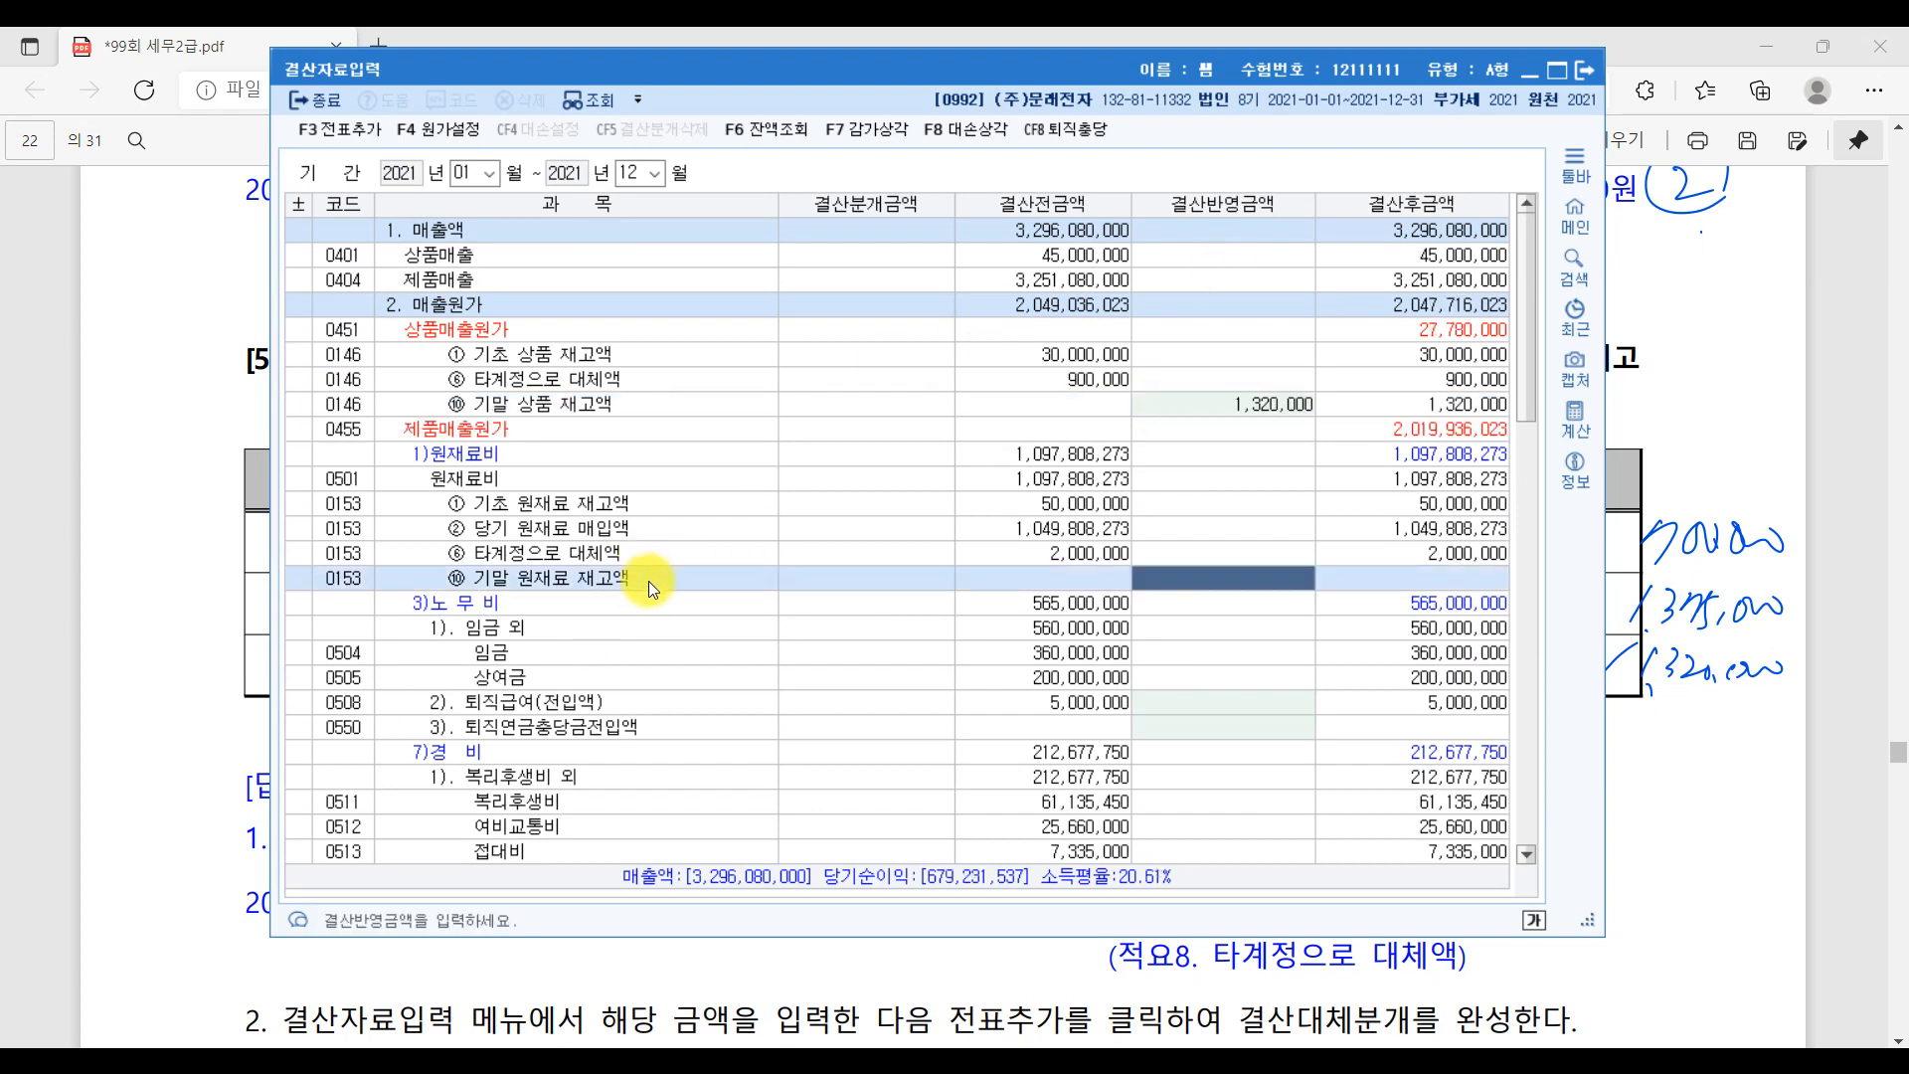
{"action": "type", "text": "7000000"}
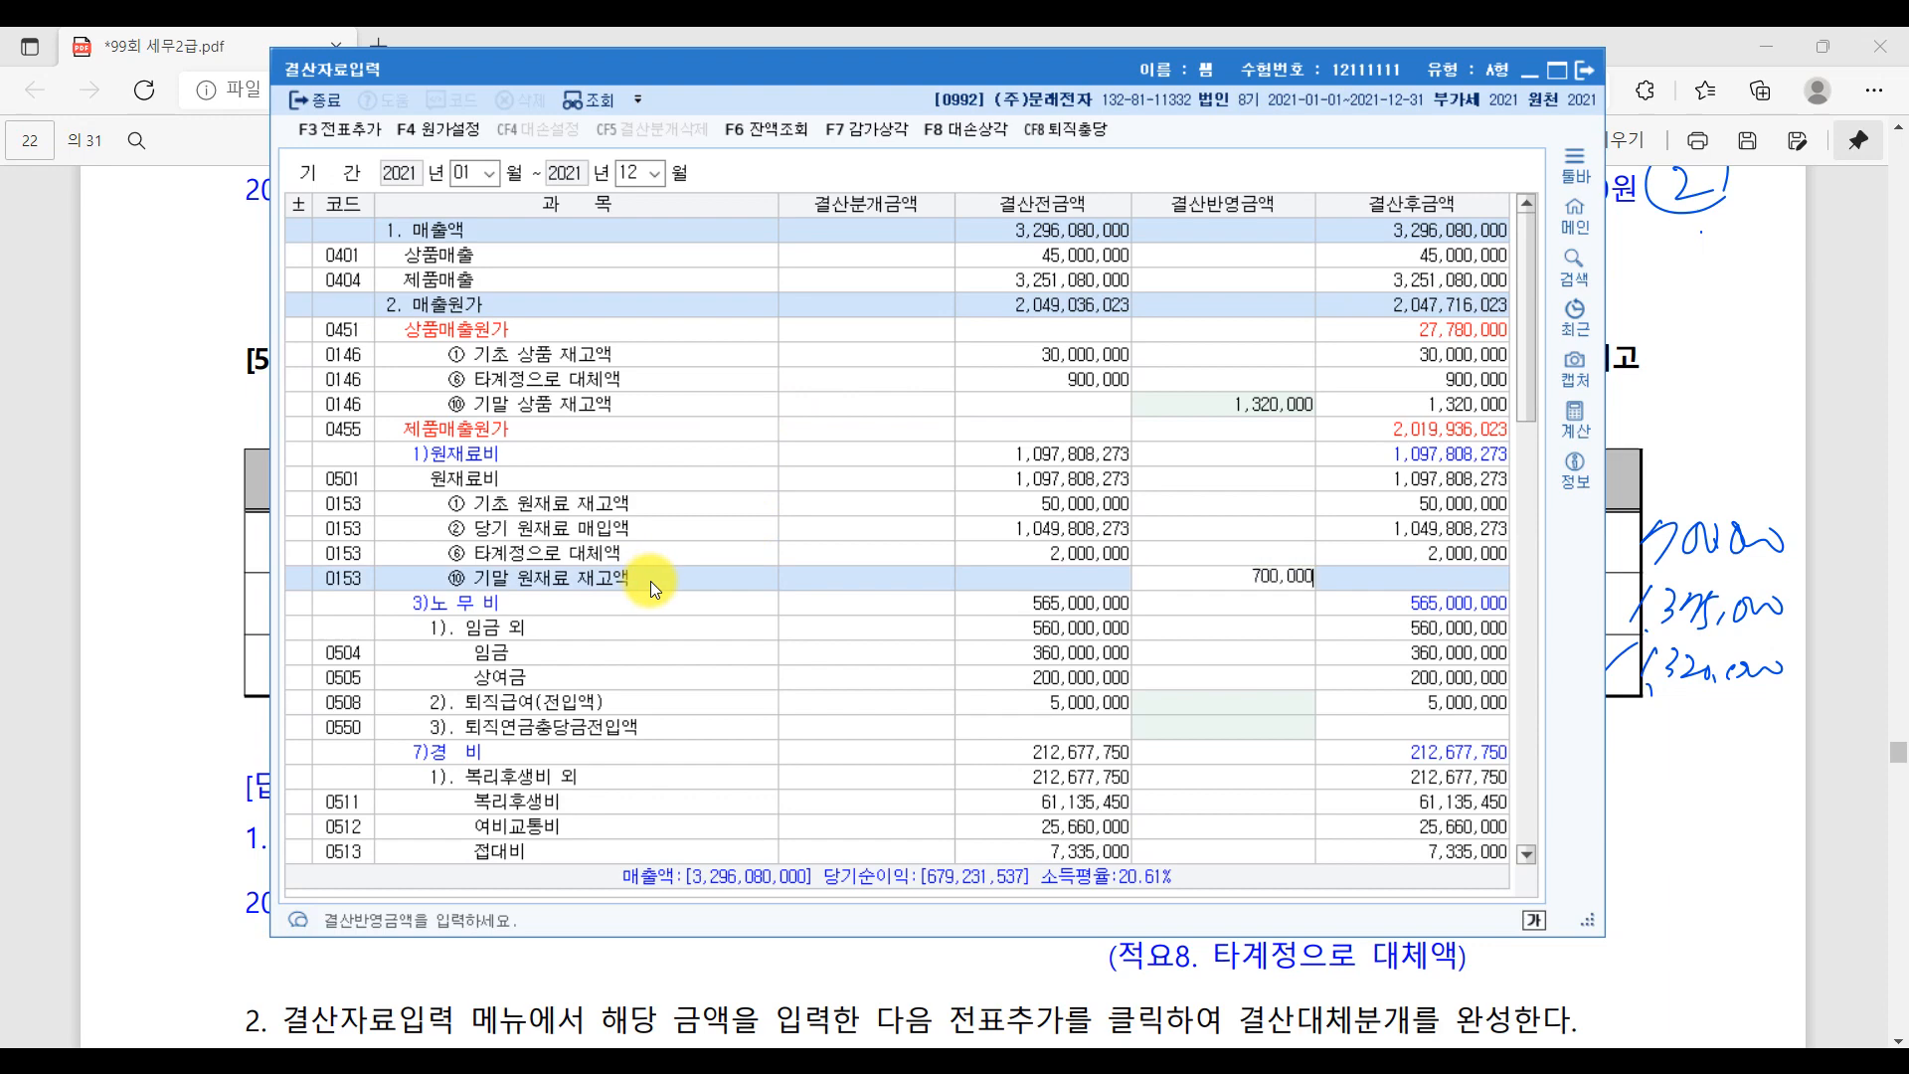
{"action": "key", "text": "Return"}
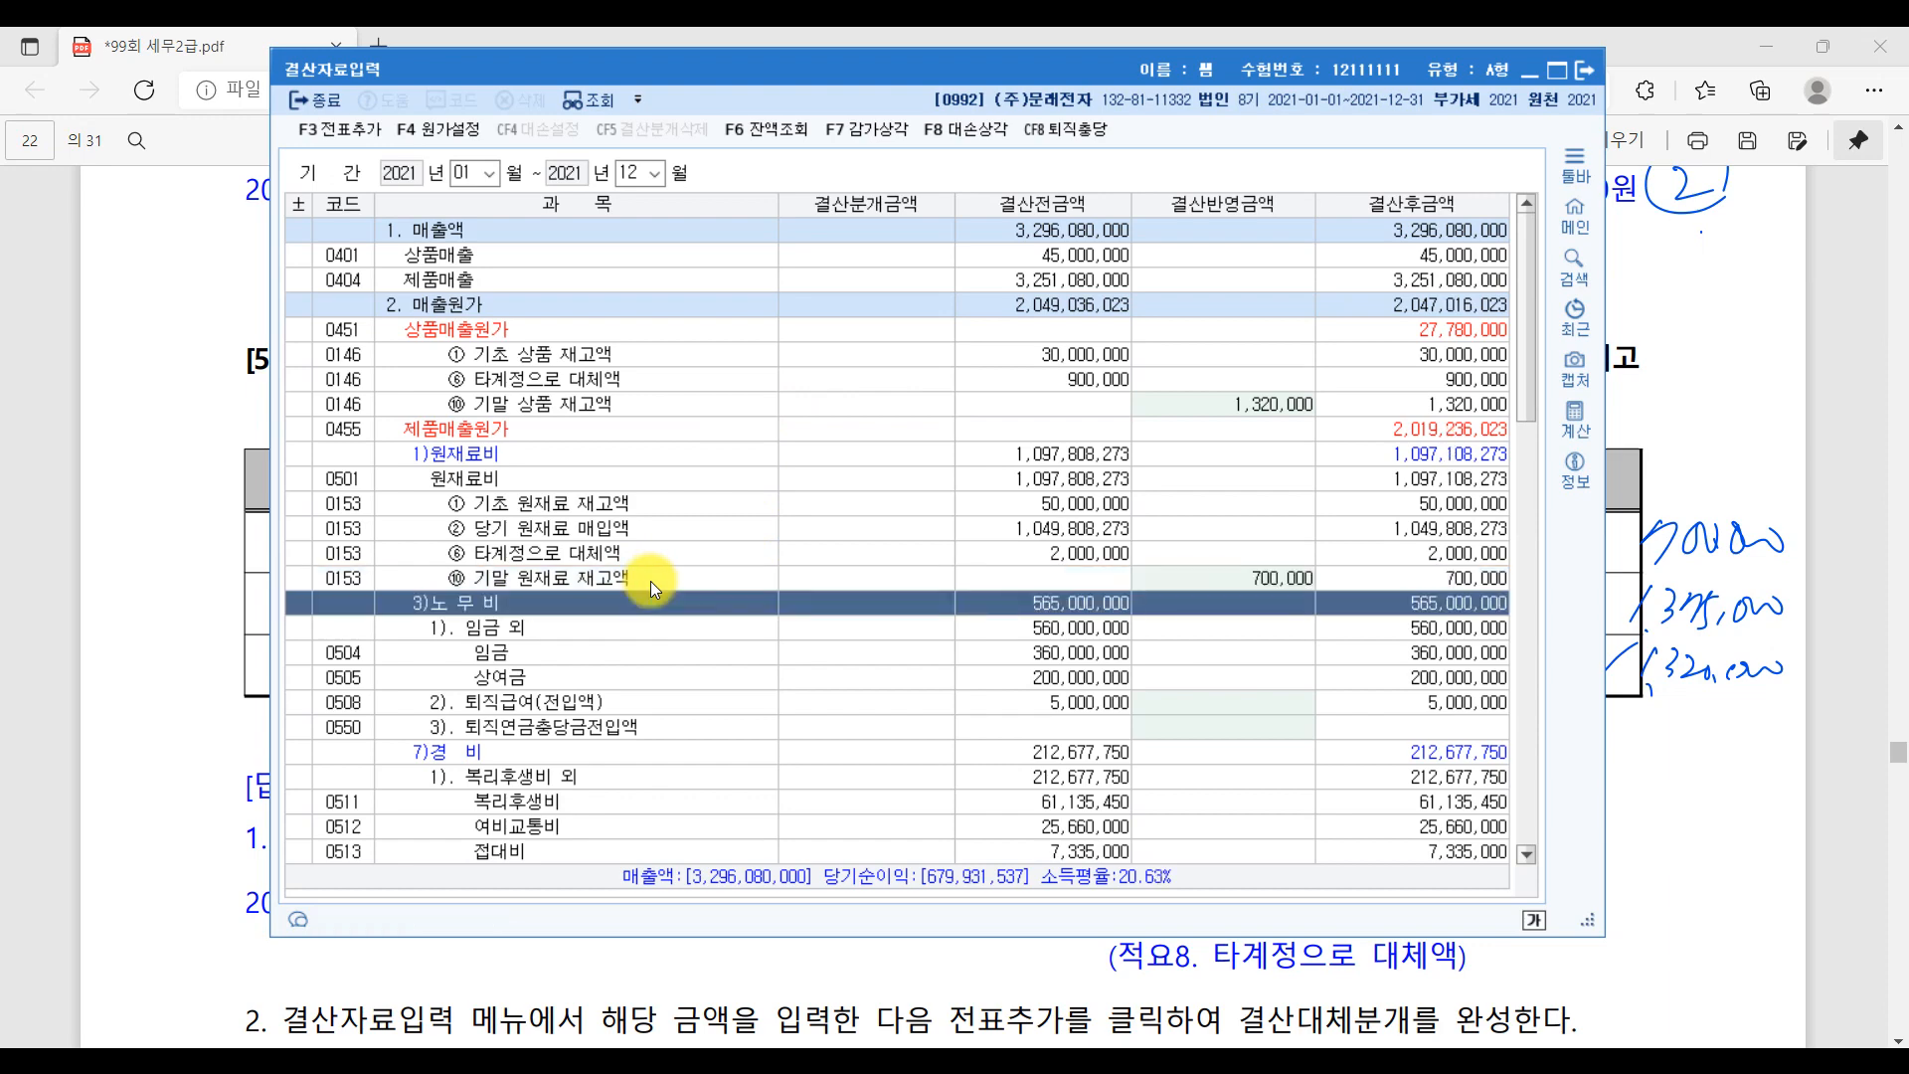
{"action": "scroll", "coordinate": [650, 580], "scroll_direction": "down", "scroll_amount": 7}
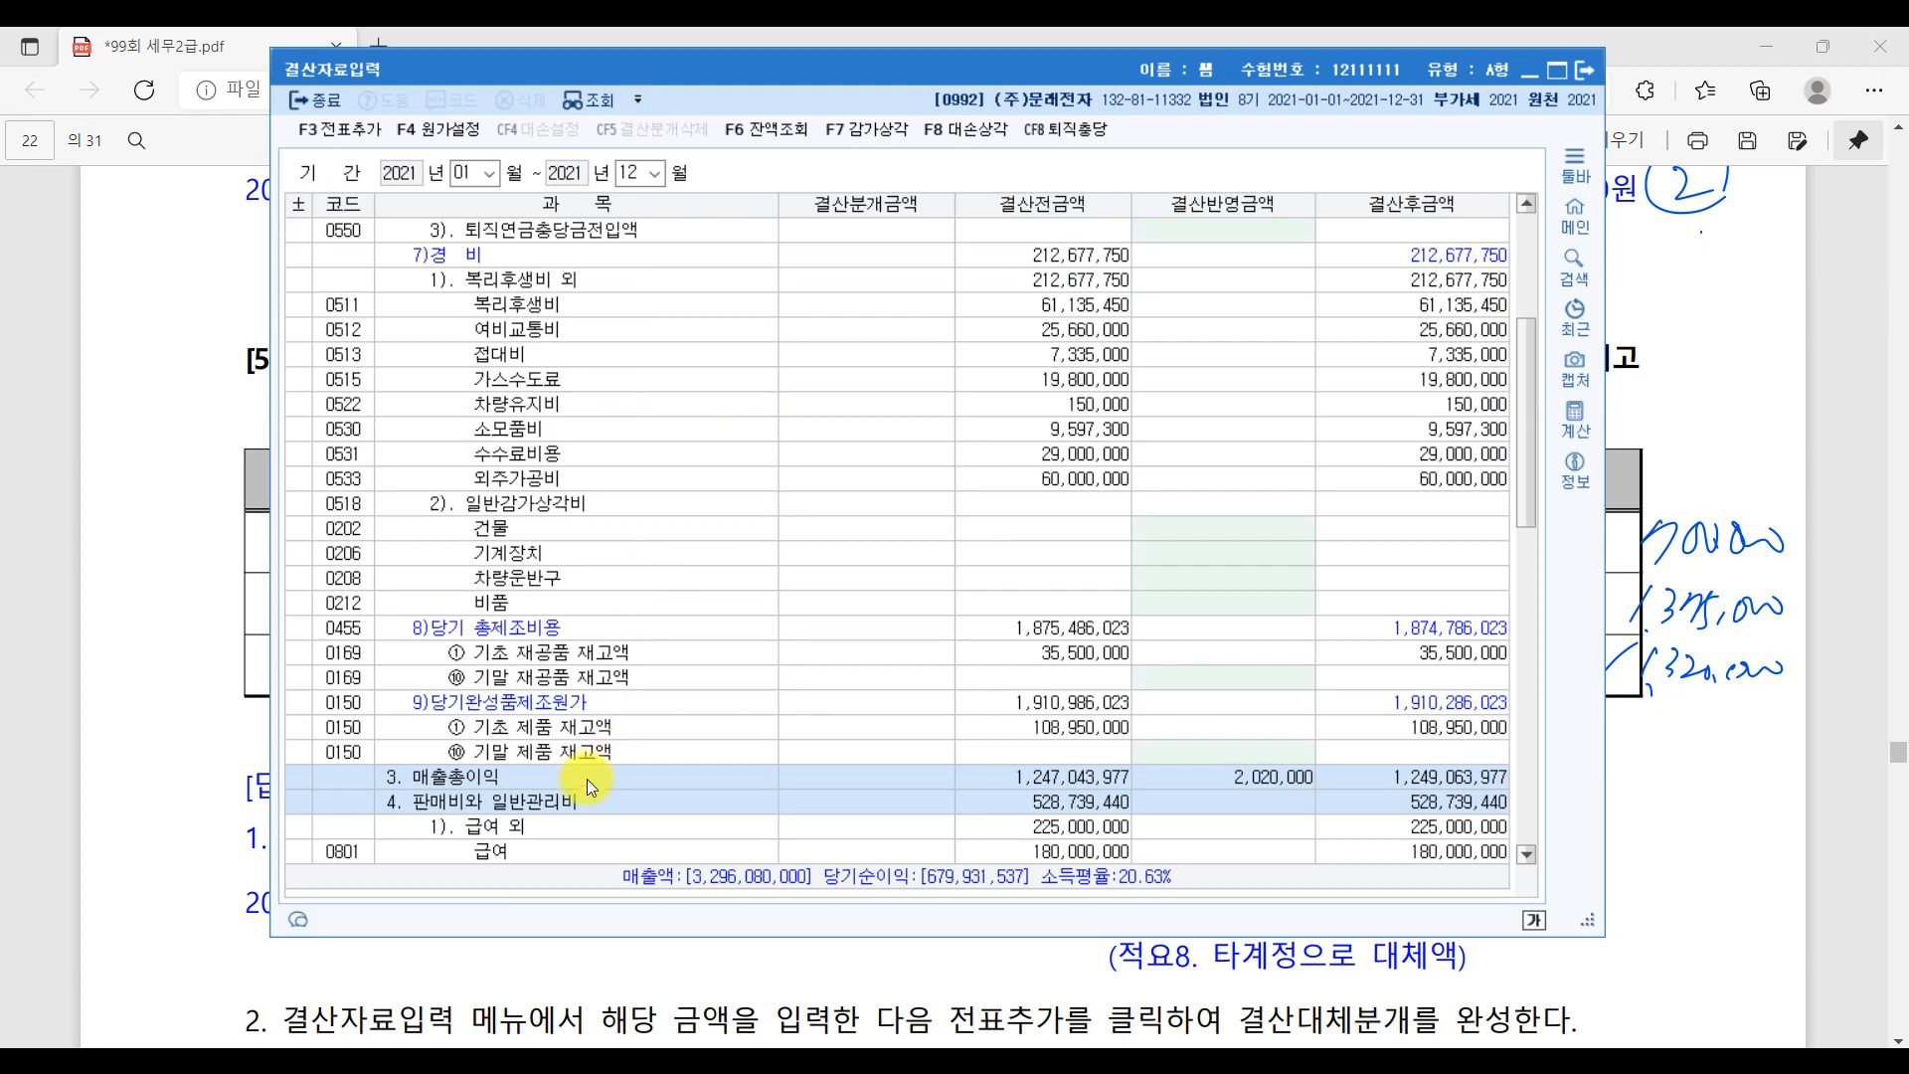
{"action": "left_click", "coordinate": [602, 751]}
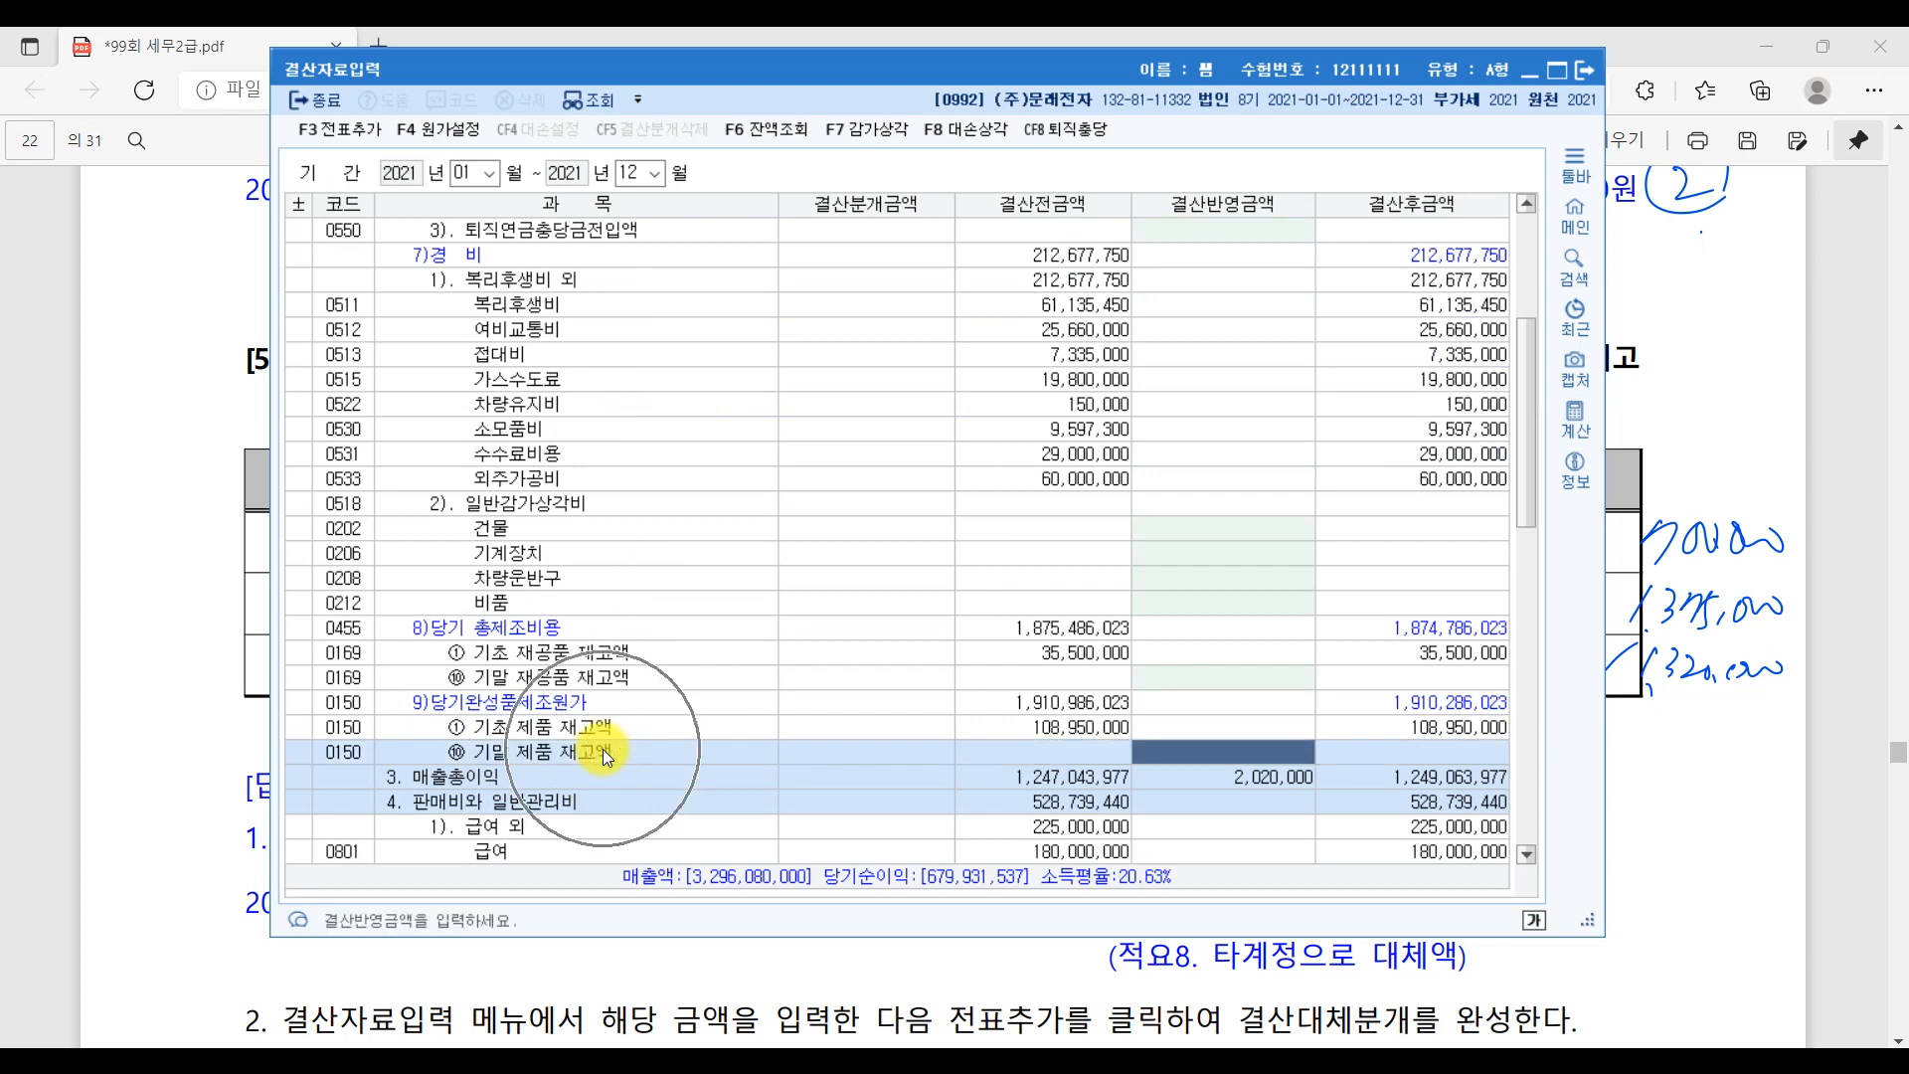
{"action": "type", "text": "1375000"}
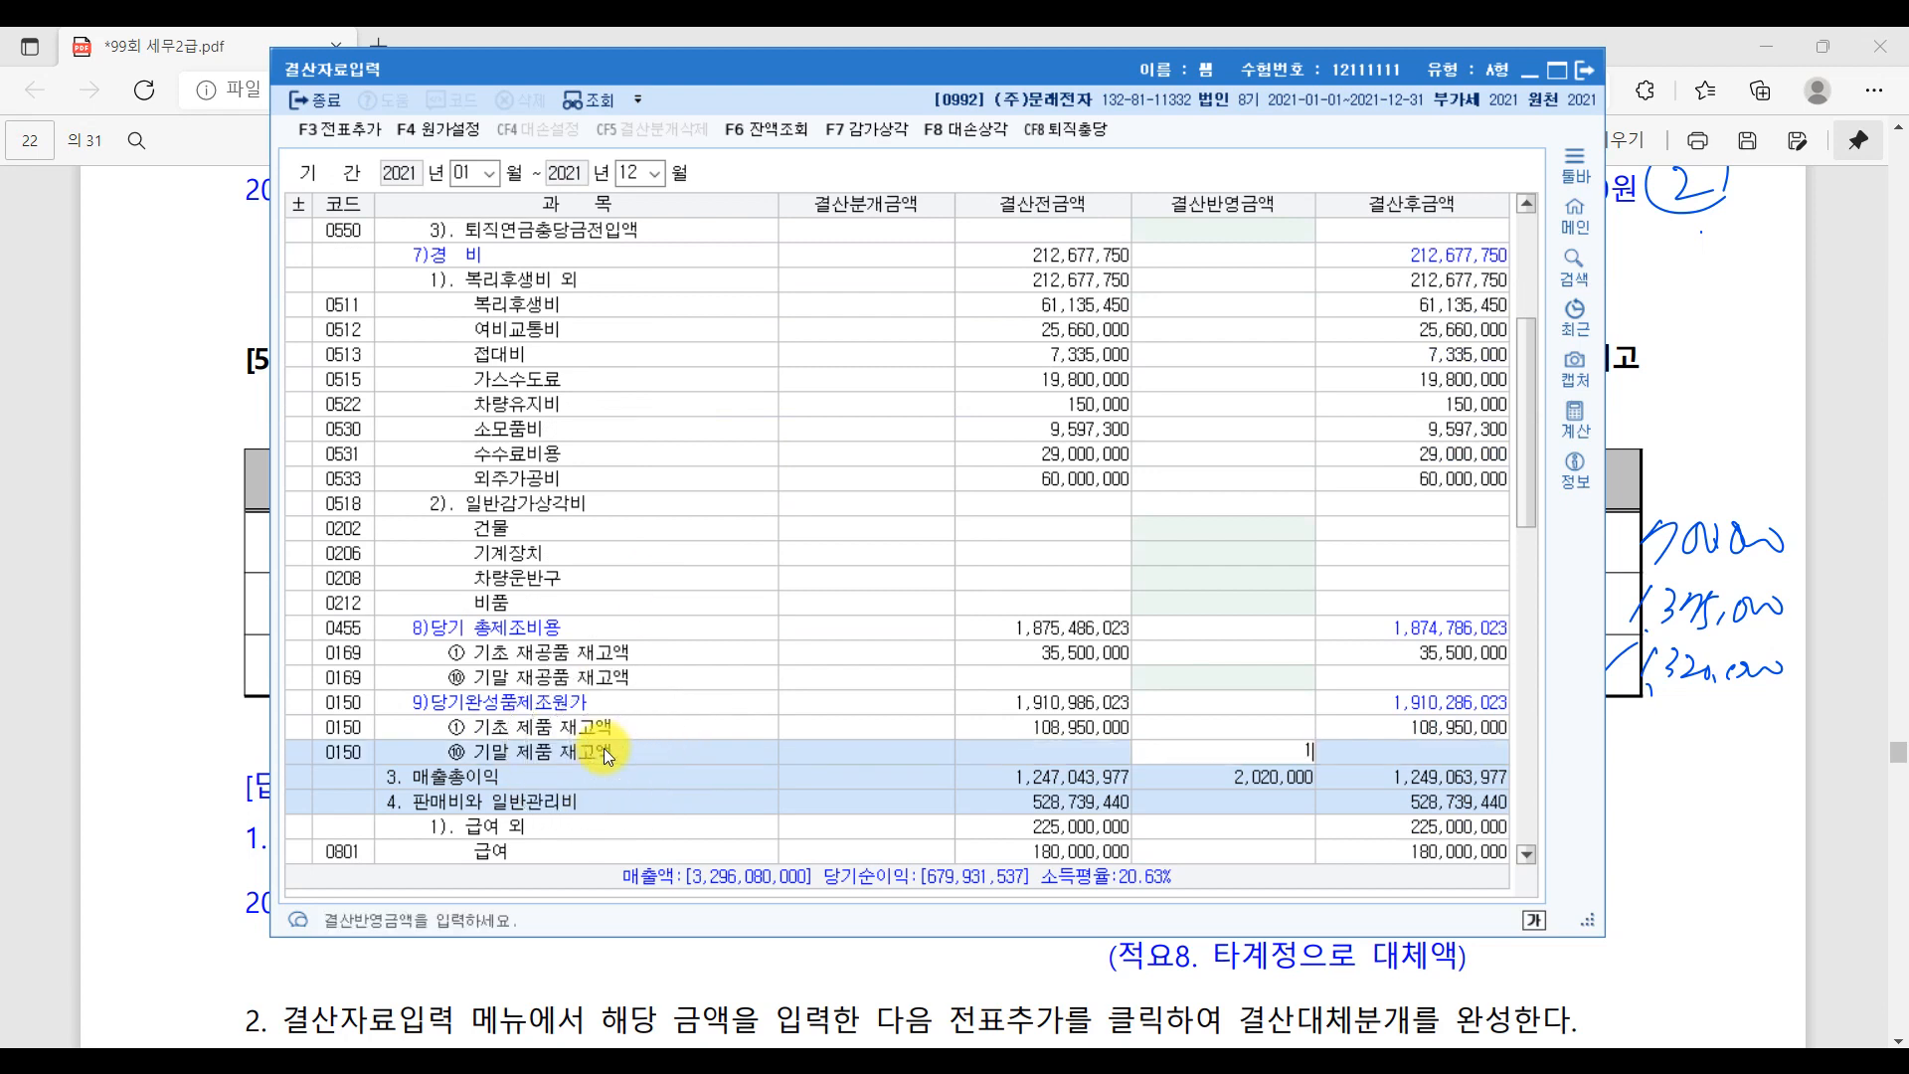
{"action": "key", "text": "Return"}
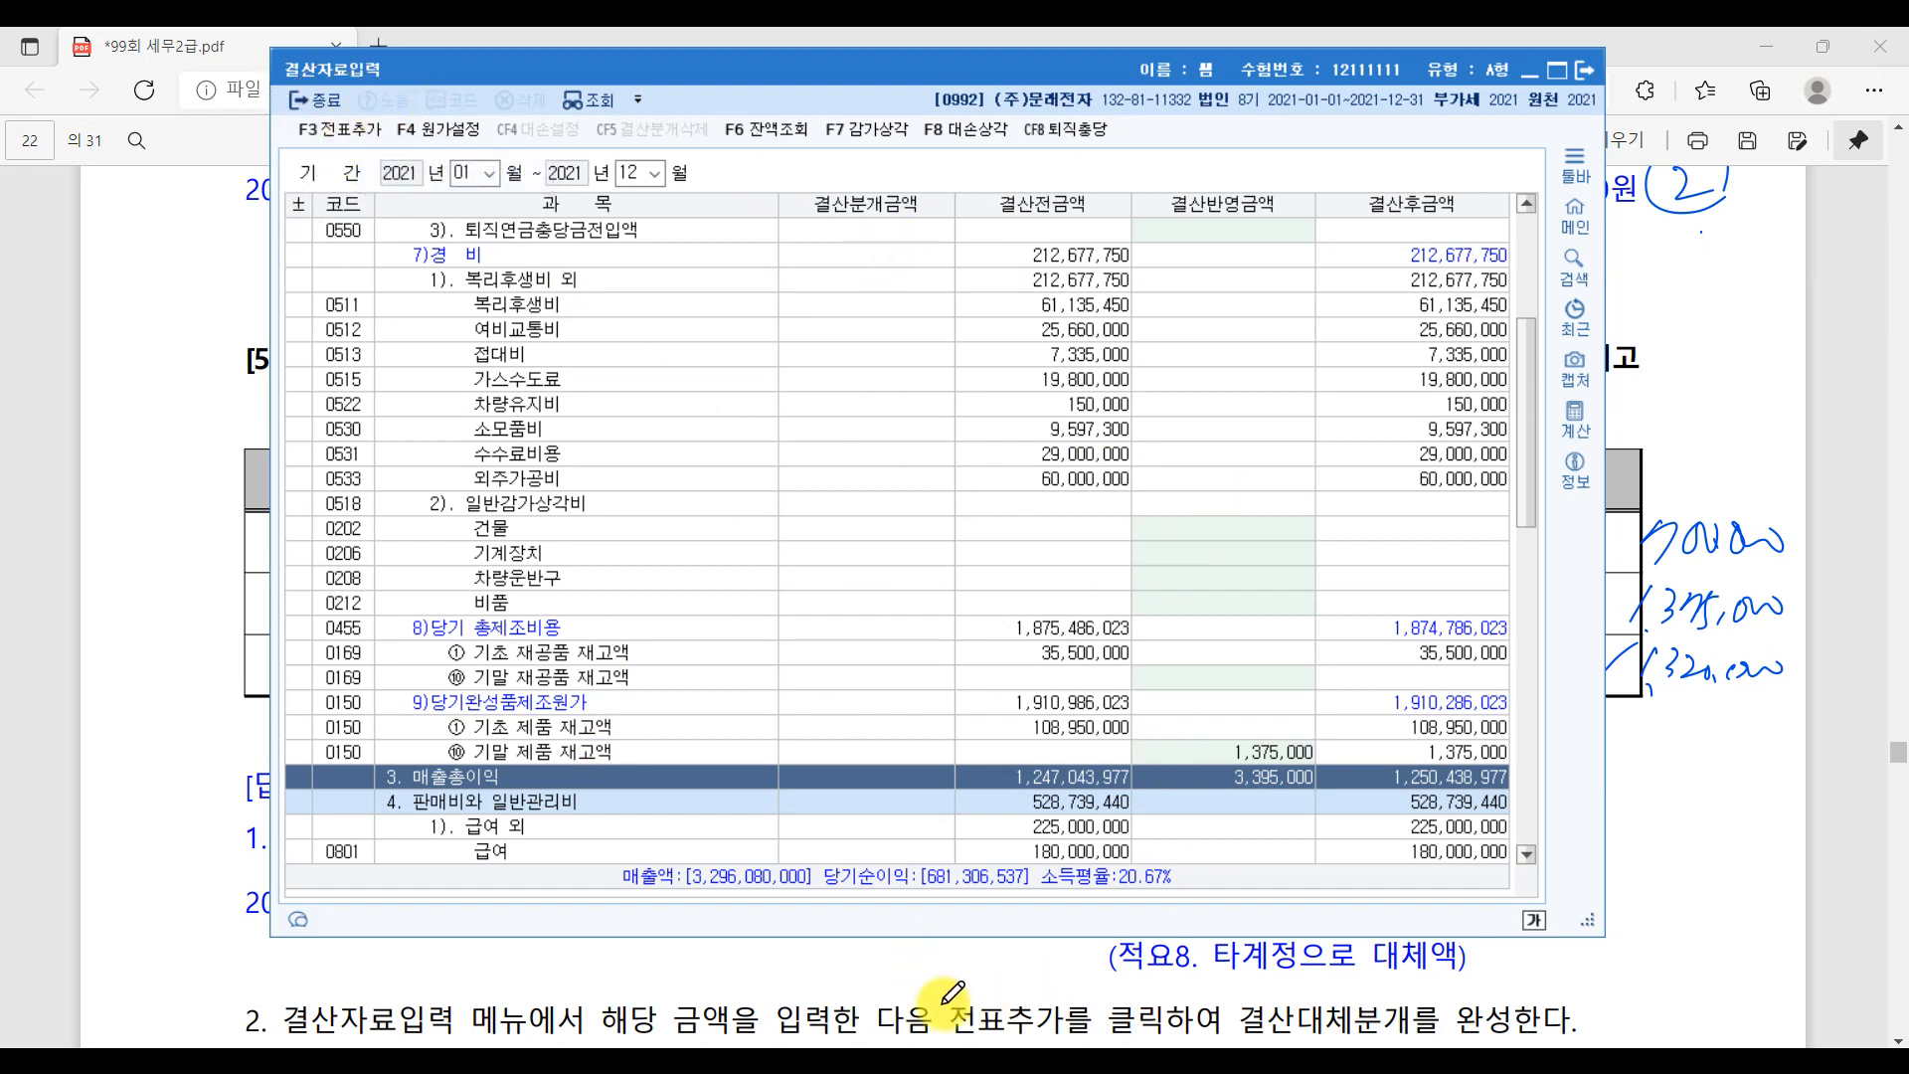
- Back in the exam PDF, circle 상품 in question [5]'s table, underline 1,500원 and connect it by a line to the circled handwritten note
{"action": "left_click", "coordinate": [892, 1059]}
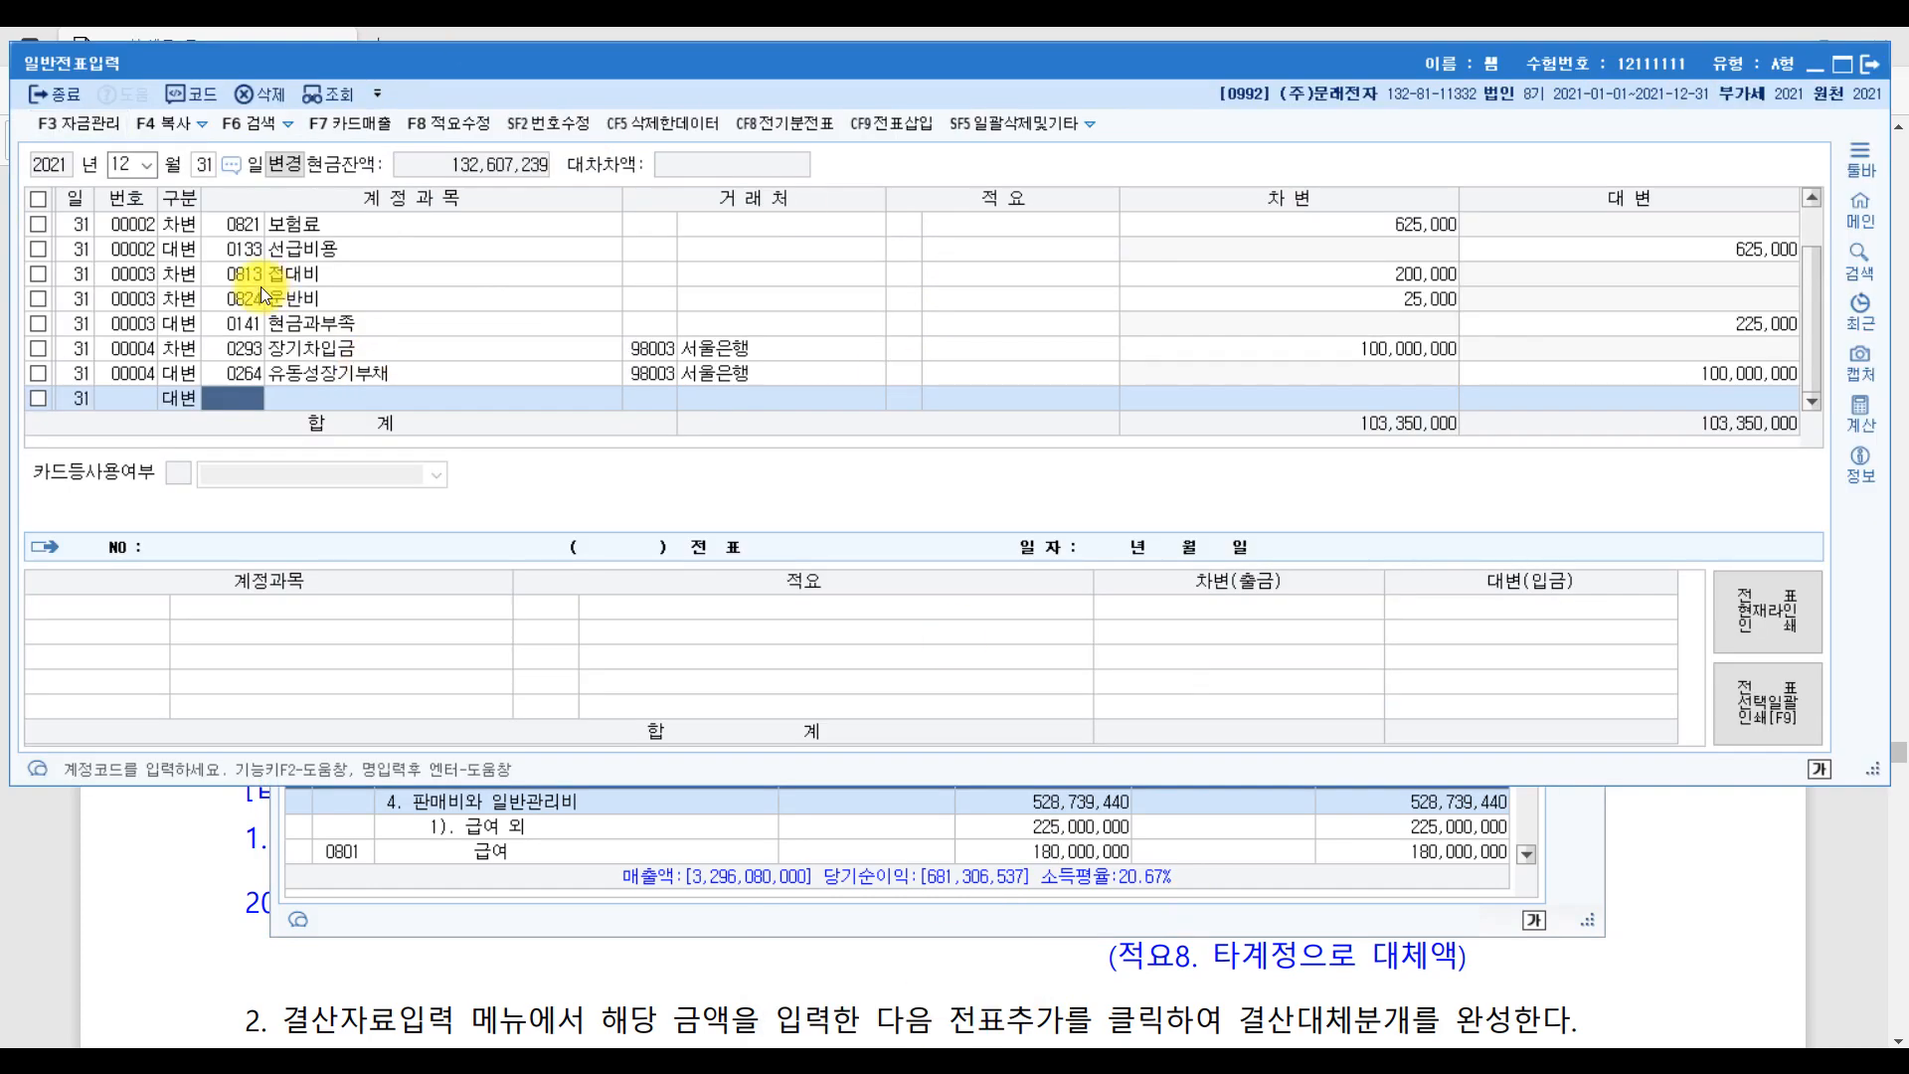
{"action": "left_click", "coordinate": [249, 390]}
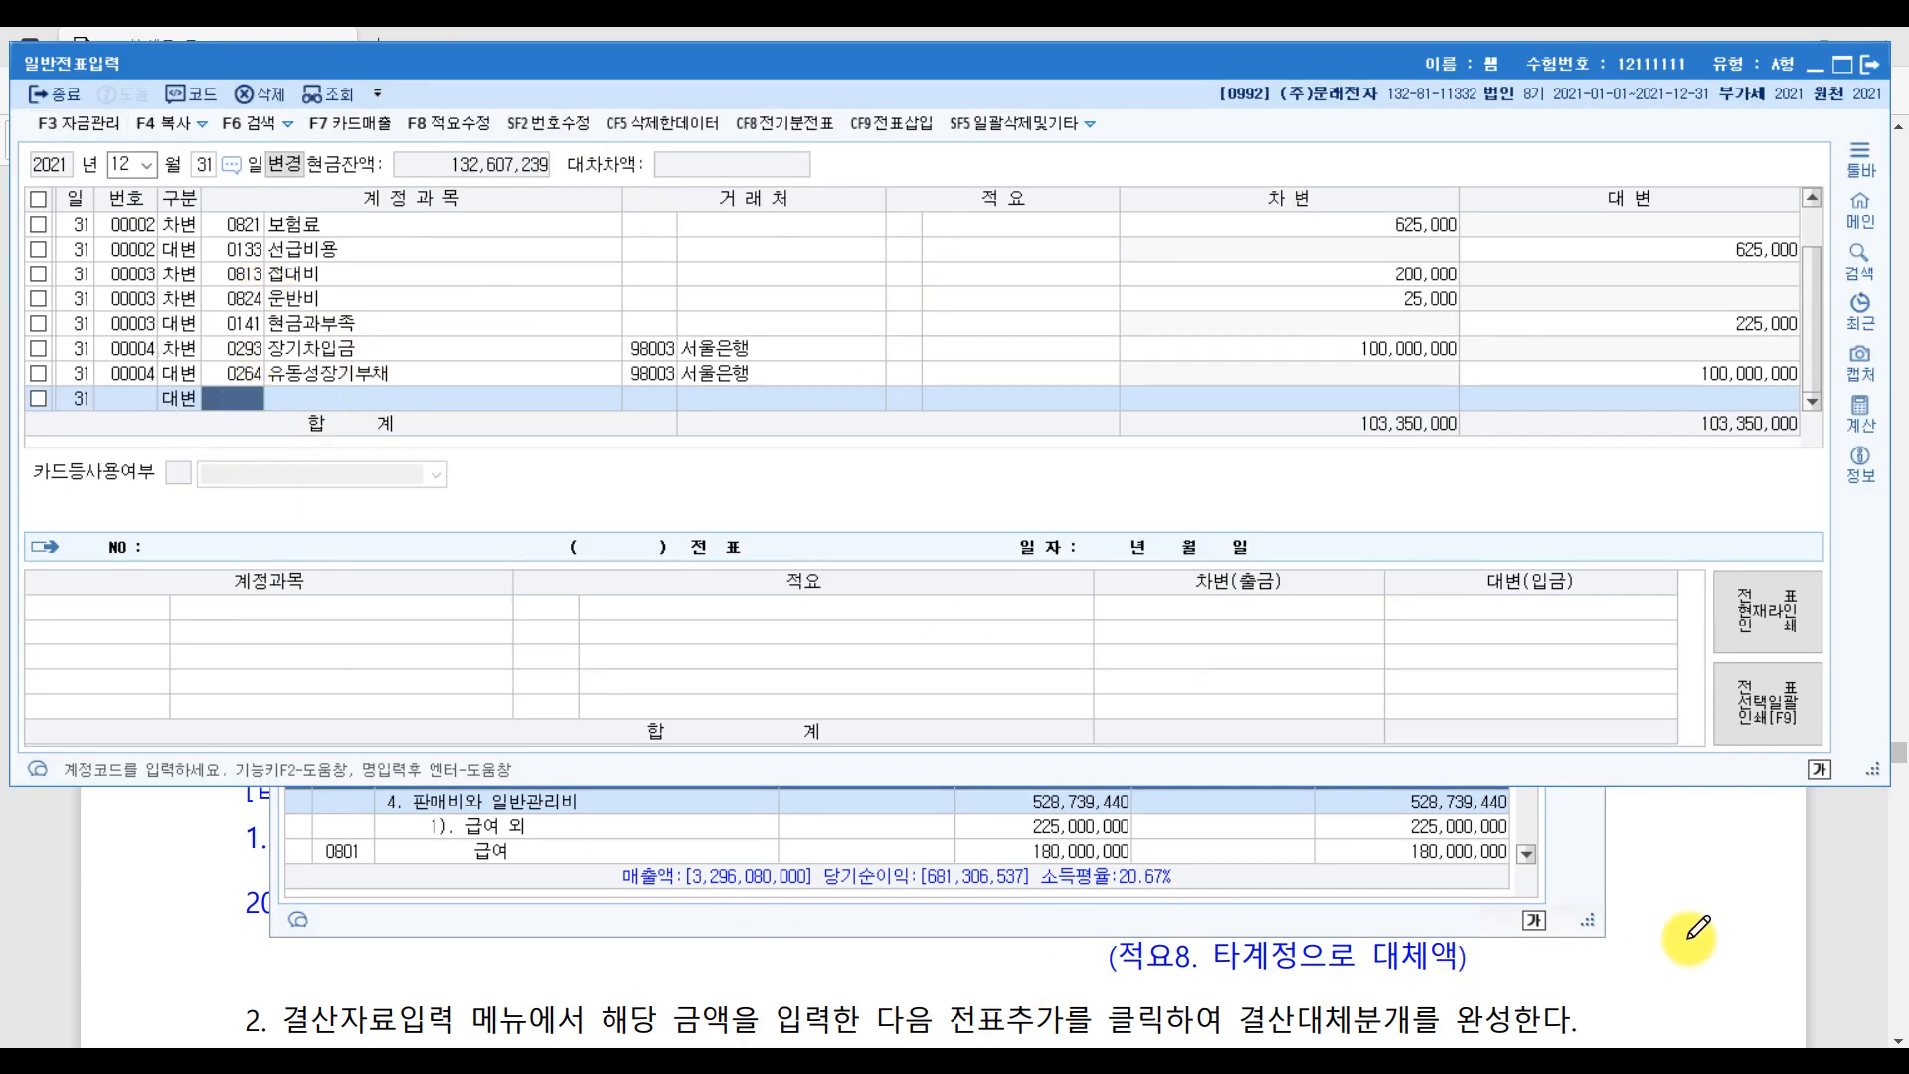
{"action": "left_click", "coordinate": [1813, 895]}
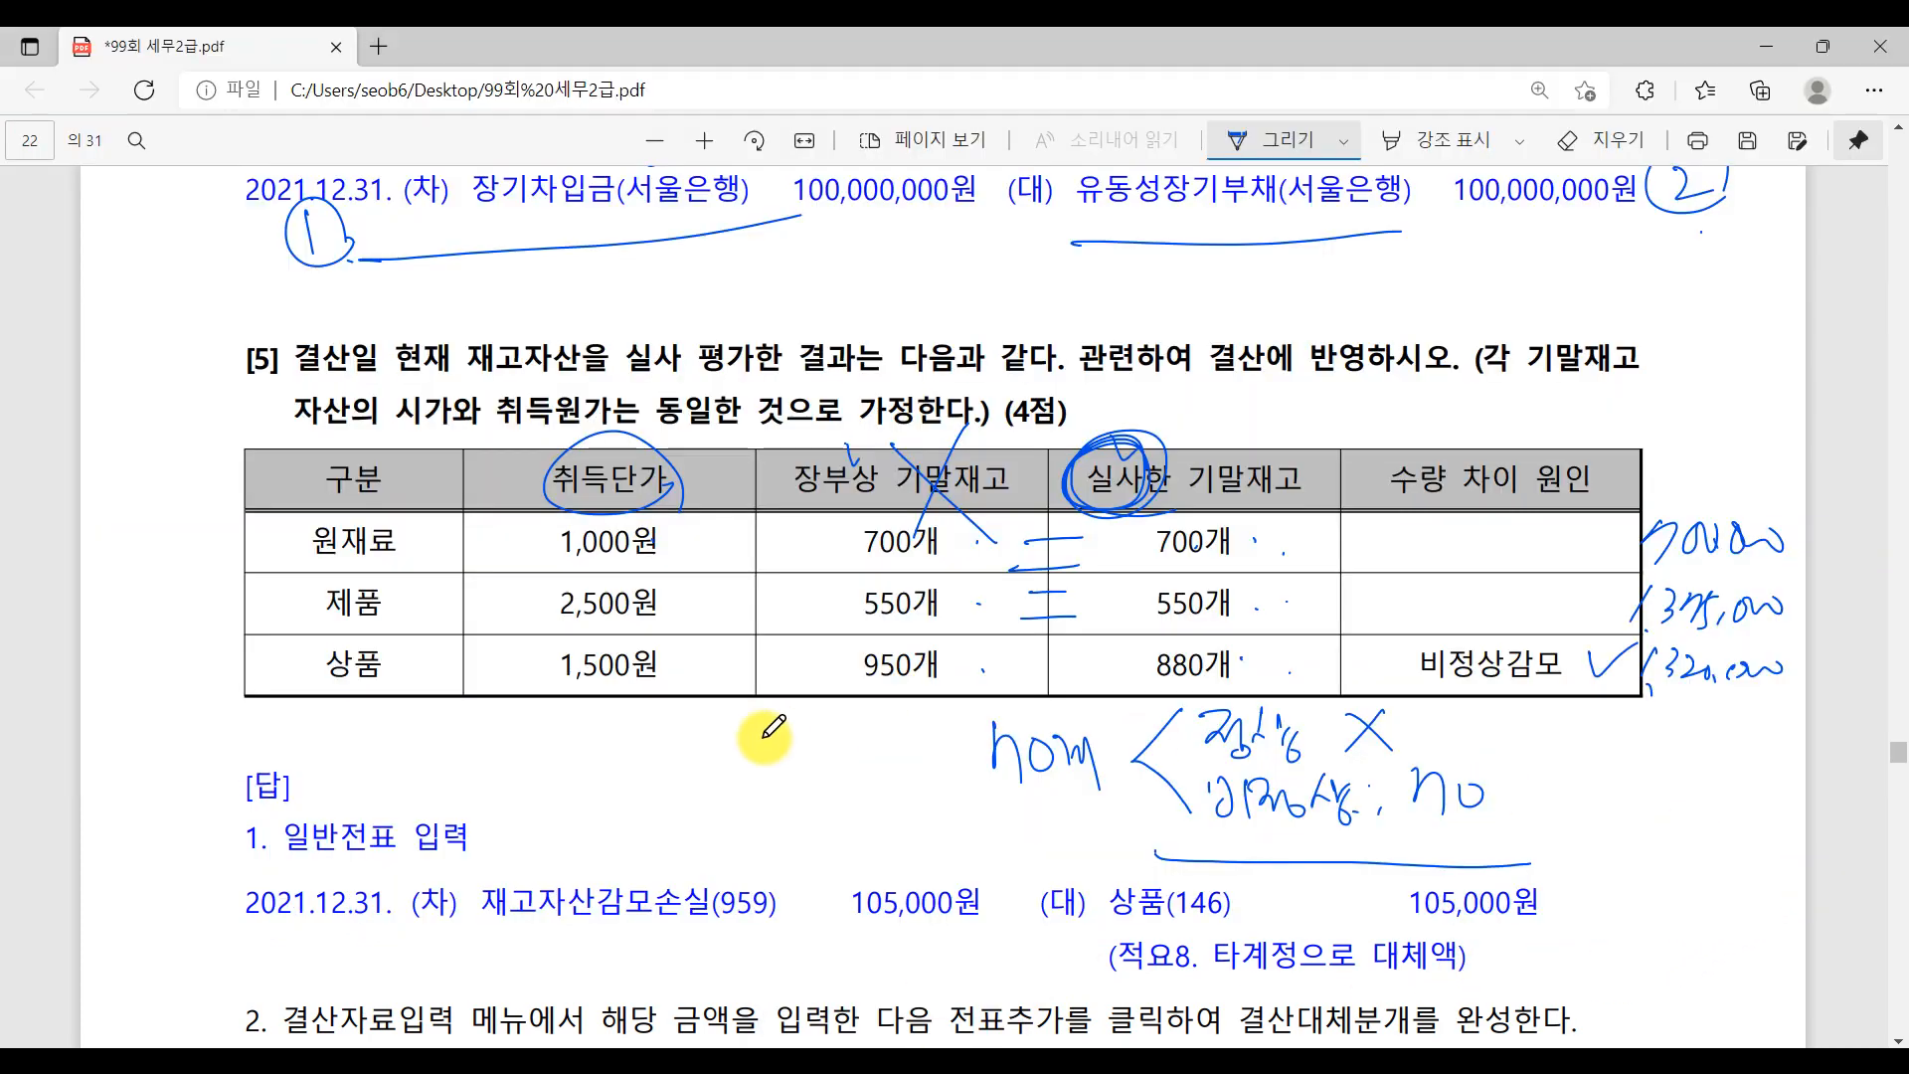
{"action": "scroll", "coordinate": [773, 731], "scroll_direction": "down", "scroll_amount": 5}
{"action": "scroll", "coordinate": [774, 731], "scroll_direction": "up", "scroll_amount": 3}
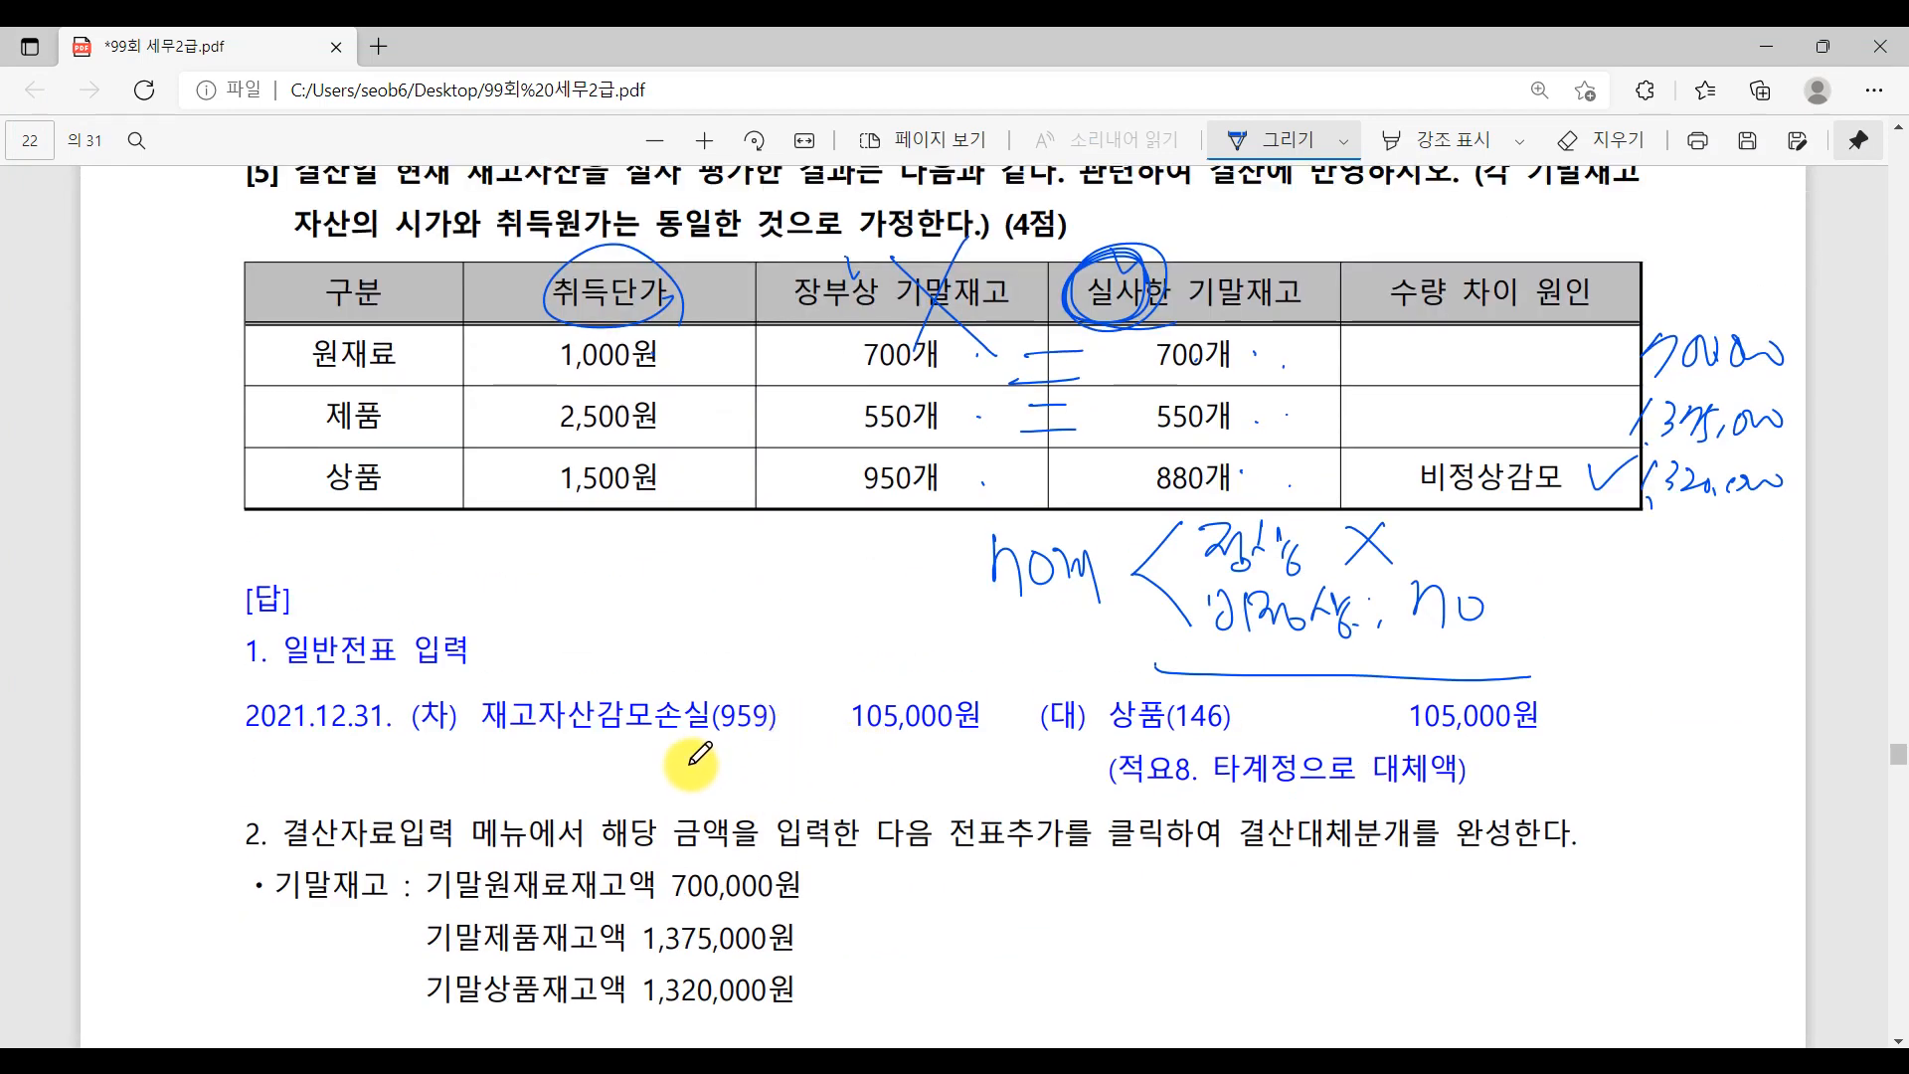
{"action": "mouse_move", "coordinate": [1123, 606]}
{"action": "left_mouse_down"}
{"action": "mouse_move", "coordinate": [1016, 517]}
{"action": "mouse_move", "coordinate": [1133, 557]}
{"action": "left_mouse_up"}
{"action": "mouse_move", "coordinate": [401, 496]}
{"action": "left_mouse_down"}
{"action": "mouse_move", "coordinate": [618, 477]}
{"action": "mouse_move", "coordinate": [845, 562]}
{"action": "mouse_move", "coordinate": [956, 559]}
{"action": "left_mouse_up"}
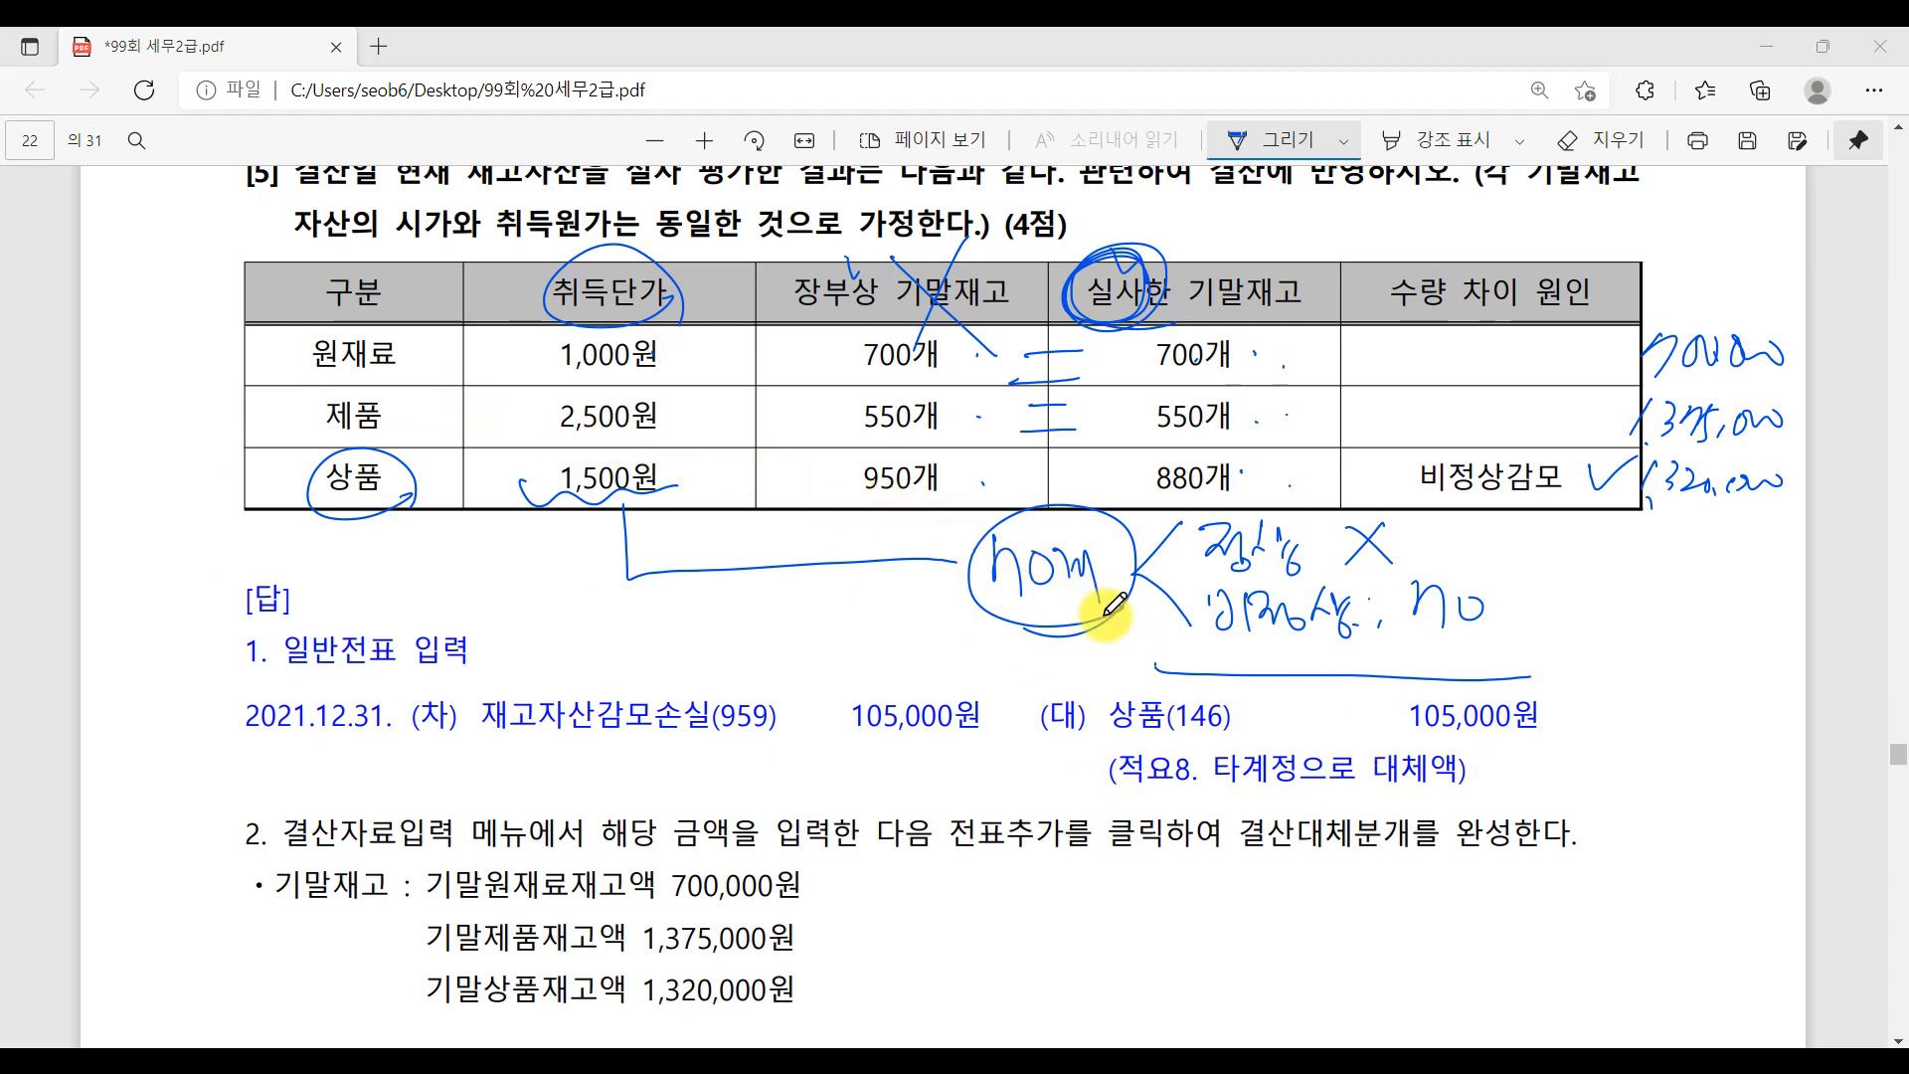
- Underline 1. 일반전표 입력 and the date 2021.12.31 in the answer, and switch to the 결산시 재고자산감모손실 drawing in Paint
{"action": "left_click_drag", "start_coordinate": [234, 648], "coordinate": [473, 647]}
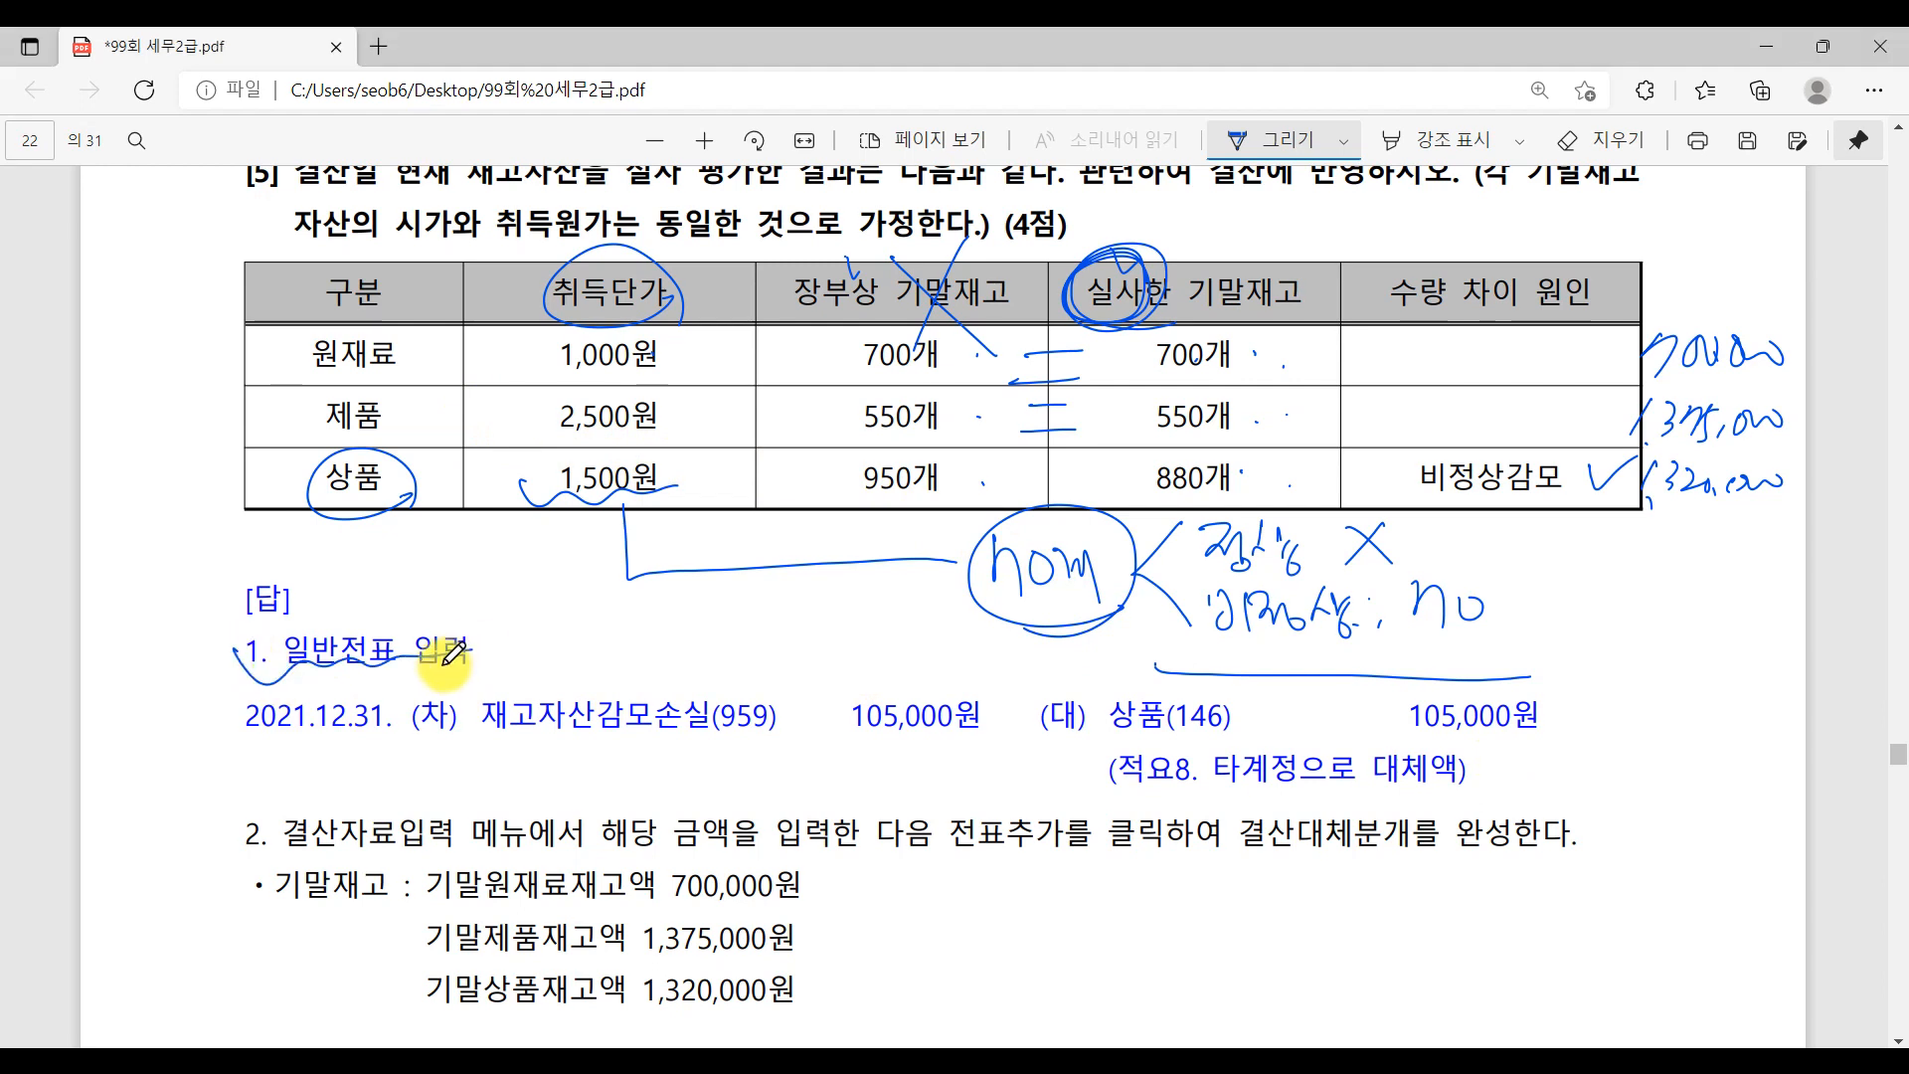
{"action": "mouse_move", "coordinate": [209, 726]}
{"action": "left_mouse_down"}
{"action": "mouse_move", "coordinate": [263, 743]}
{"action": "mouse_move", "coordinate": [408, 720]}
{"action": "left_mouse_up"}
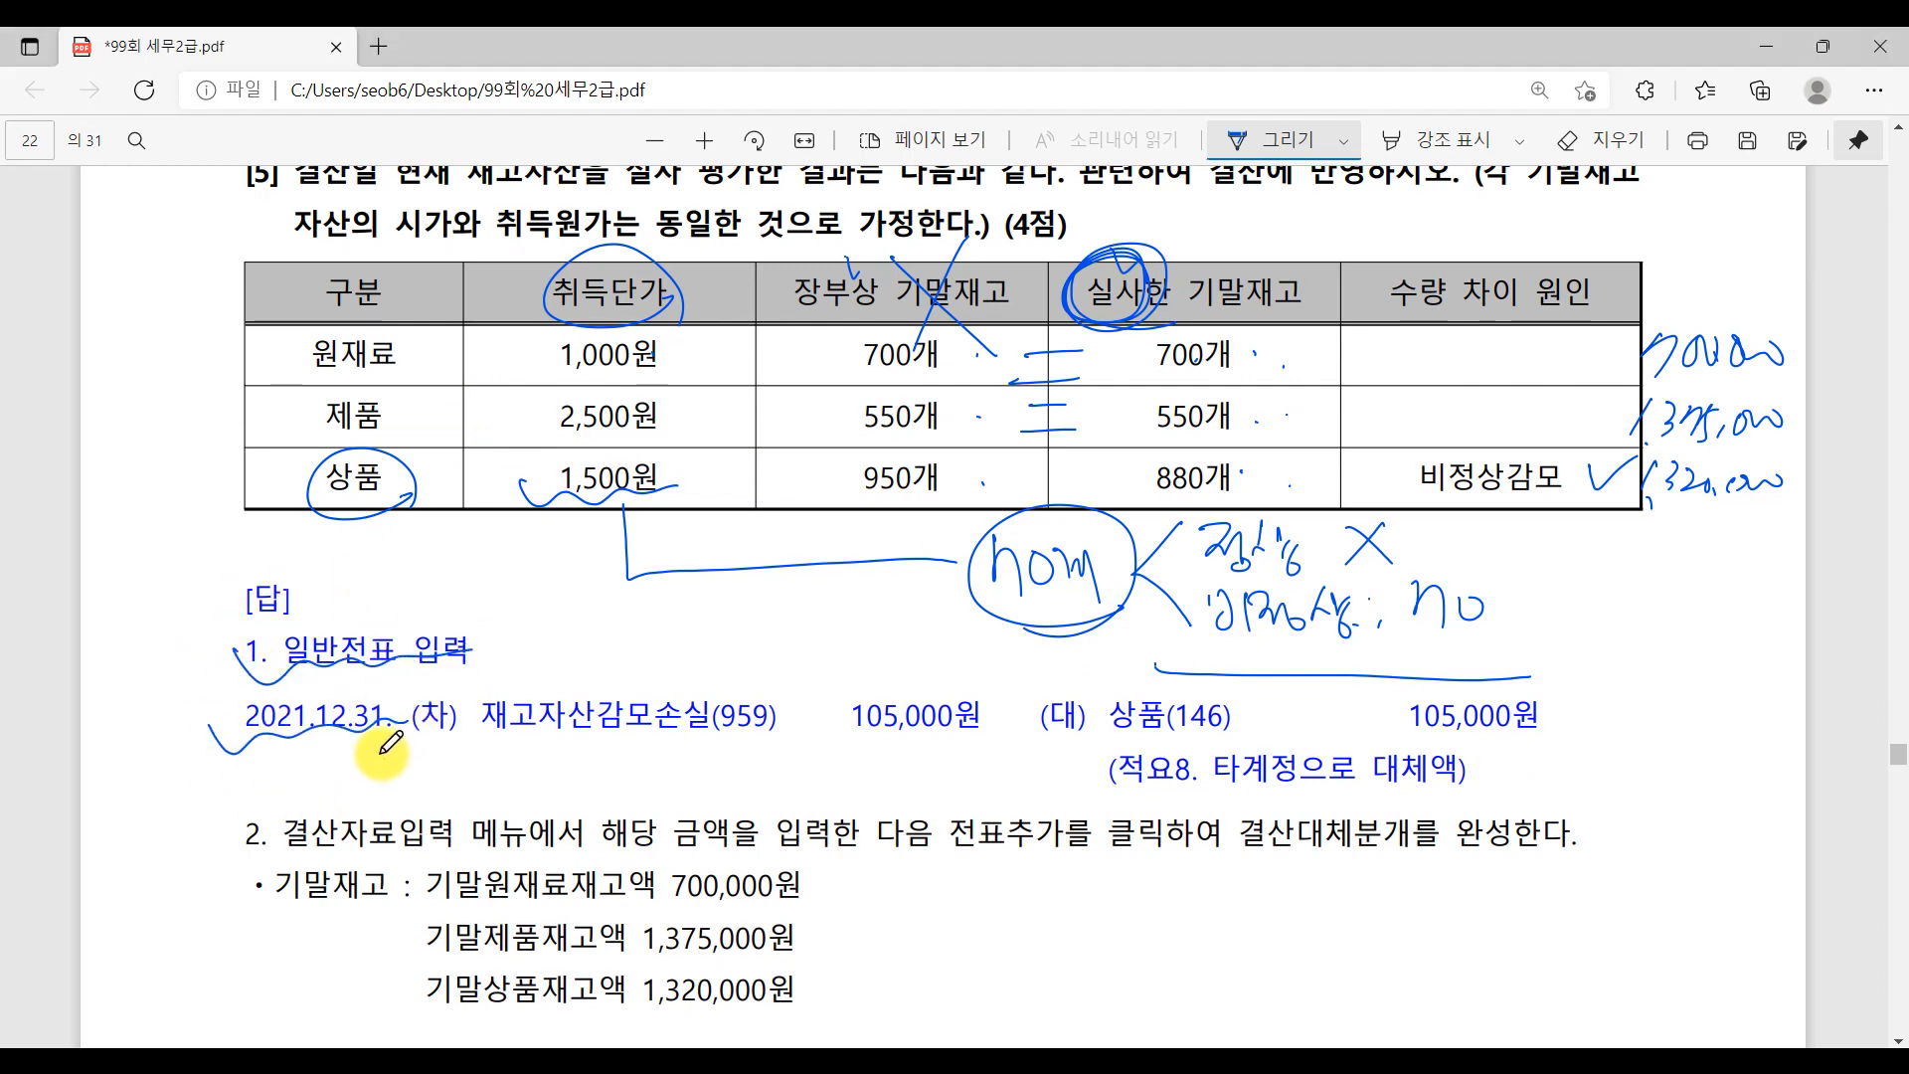
{"action": "left_click", "coordinate": [828, 1062]}
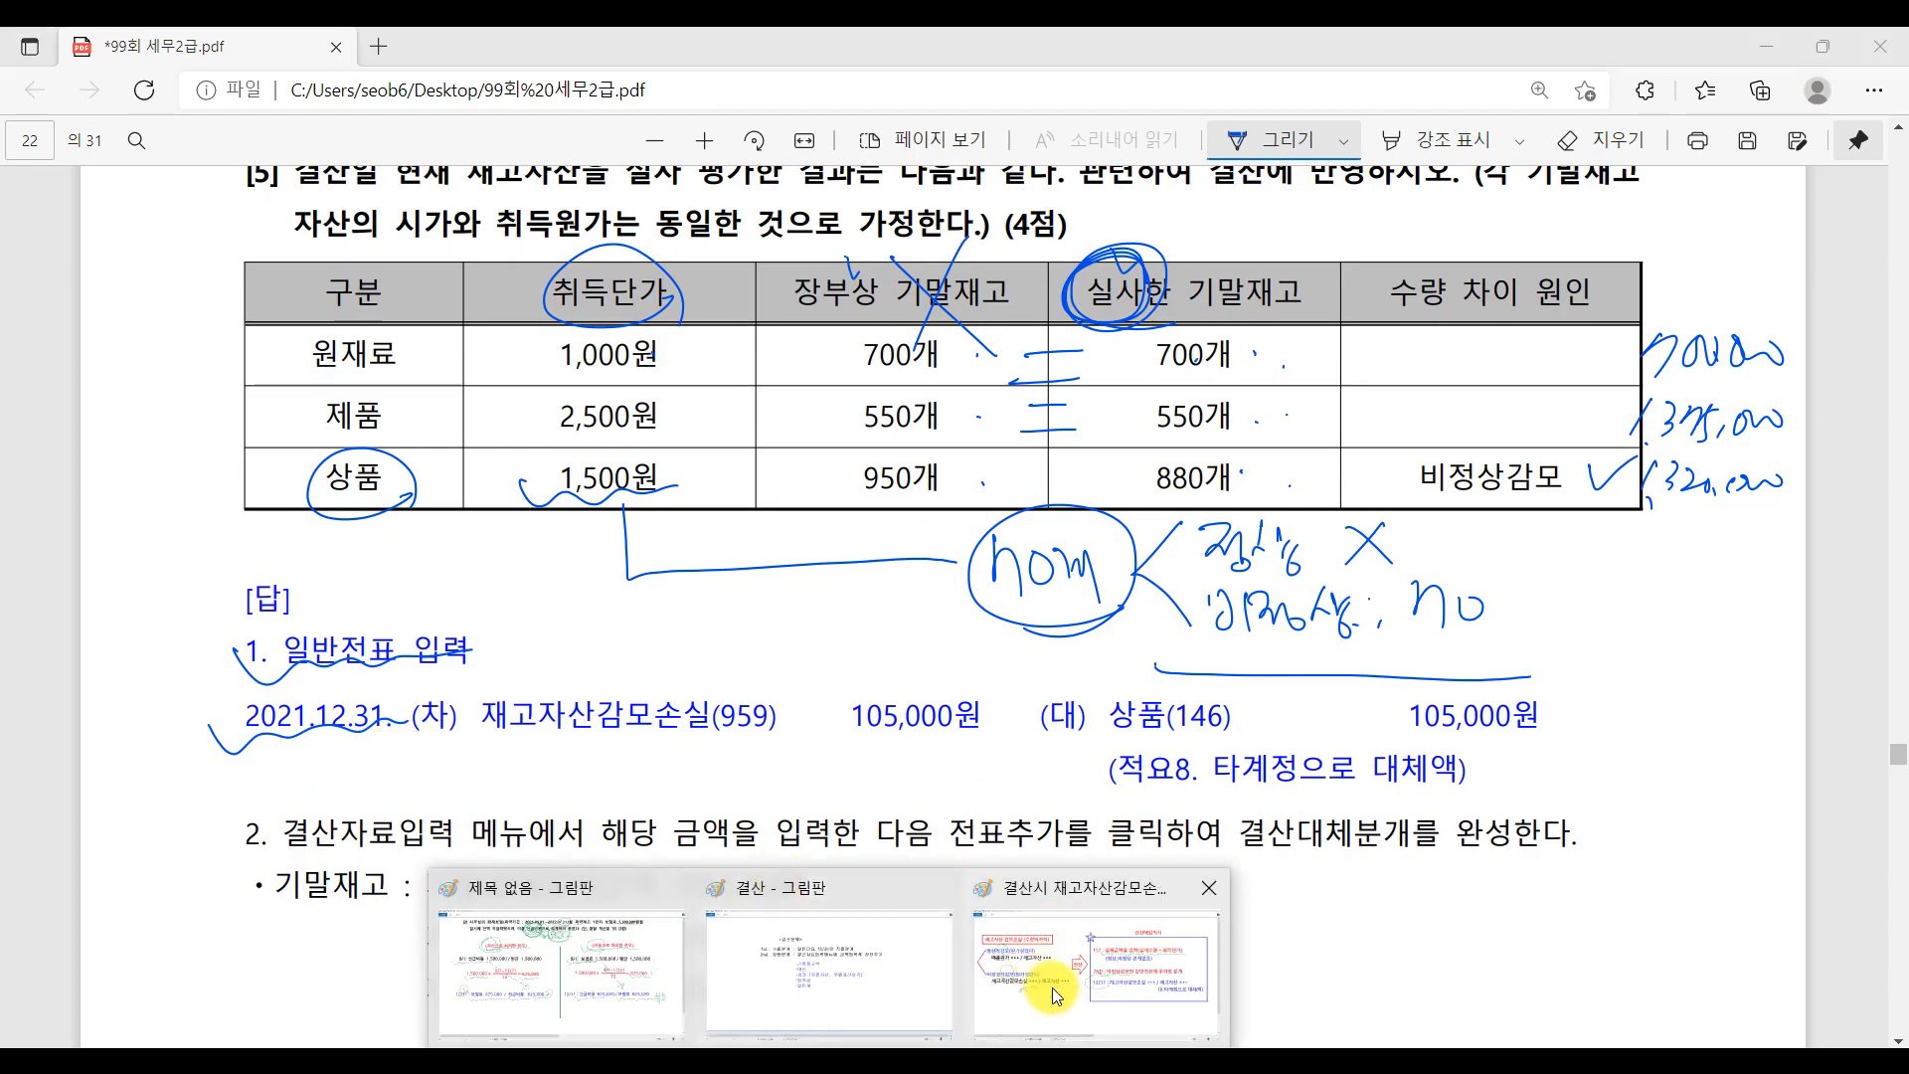
{"action": "left_click", "coordinate": [1052, 987]}
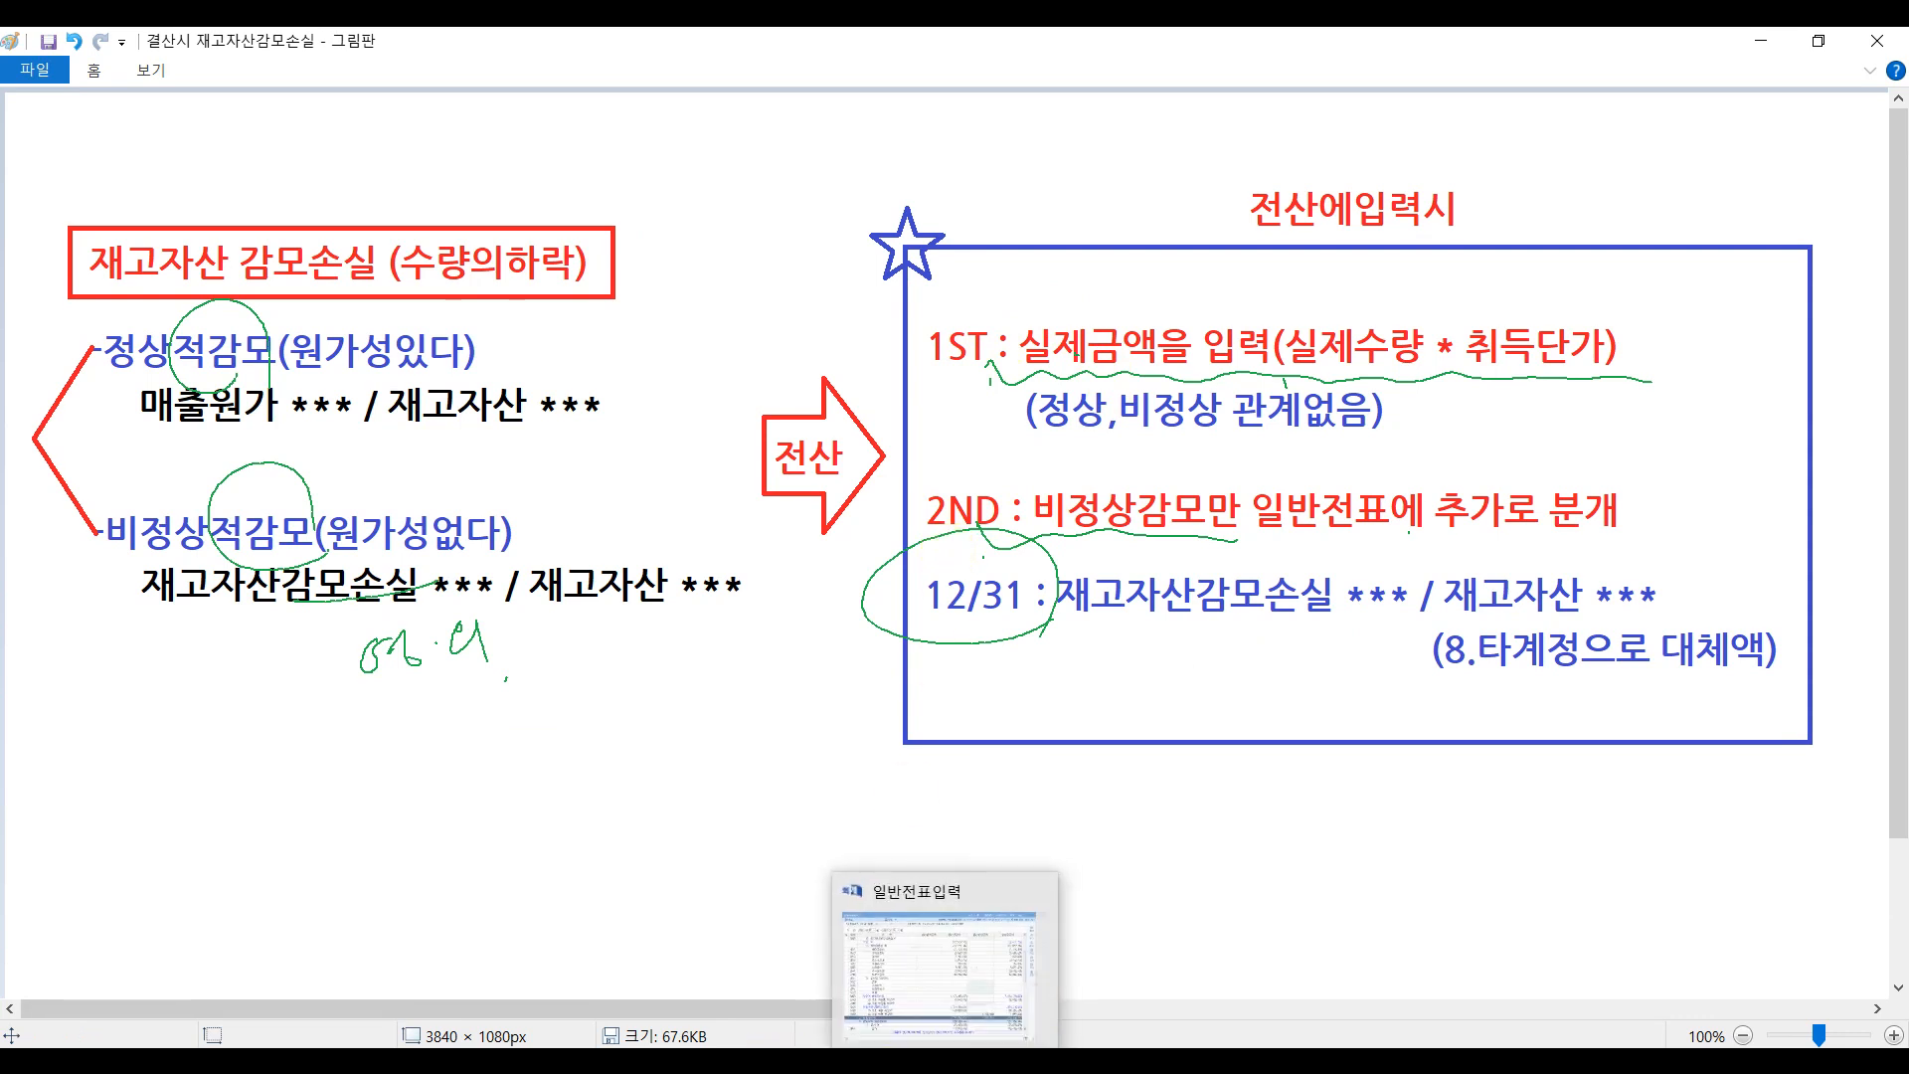
- In KcLep's 일반전표입력, enter a December 31 debit line for 0959 재고자산감모손실 with the amount 105,000
{"action": "left_click", "coordinate": [952, 1062]}
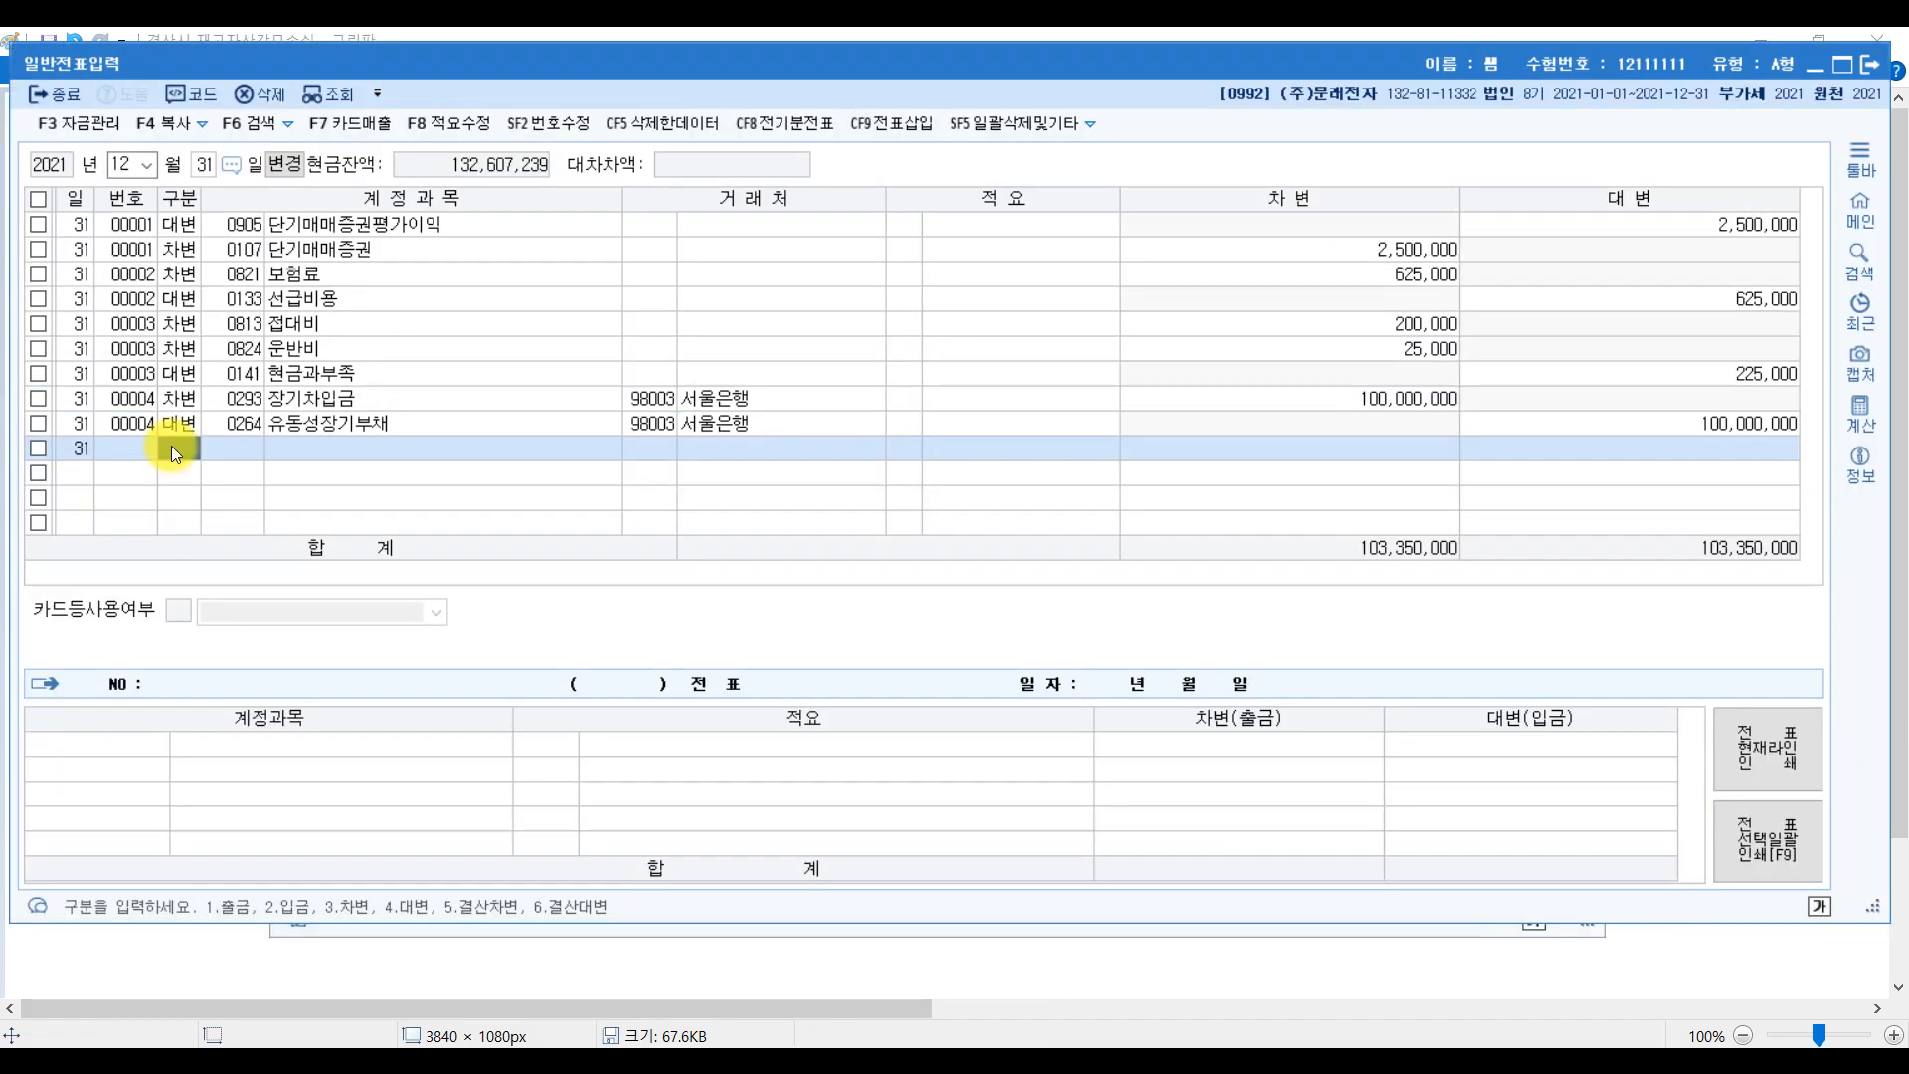
{"action": "type", "text": "3"}
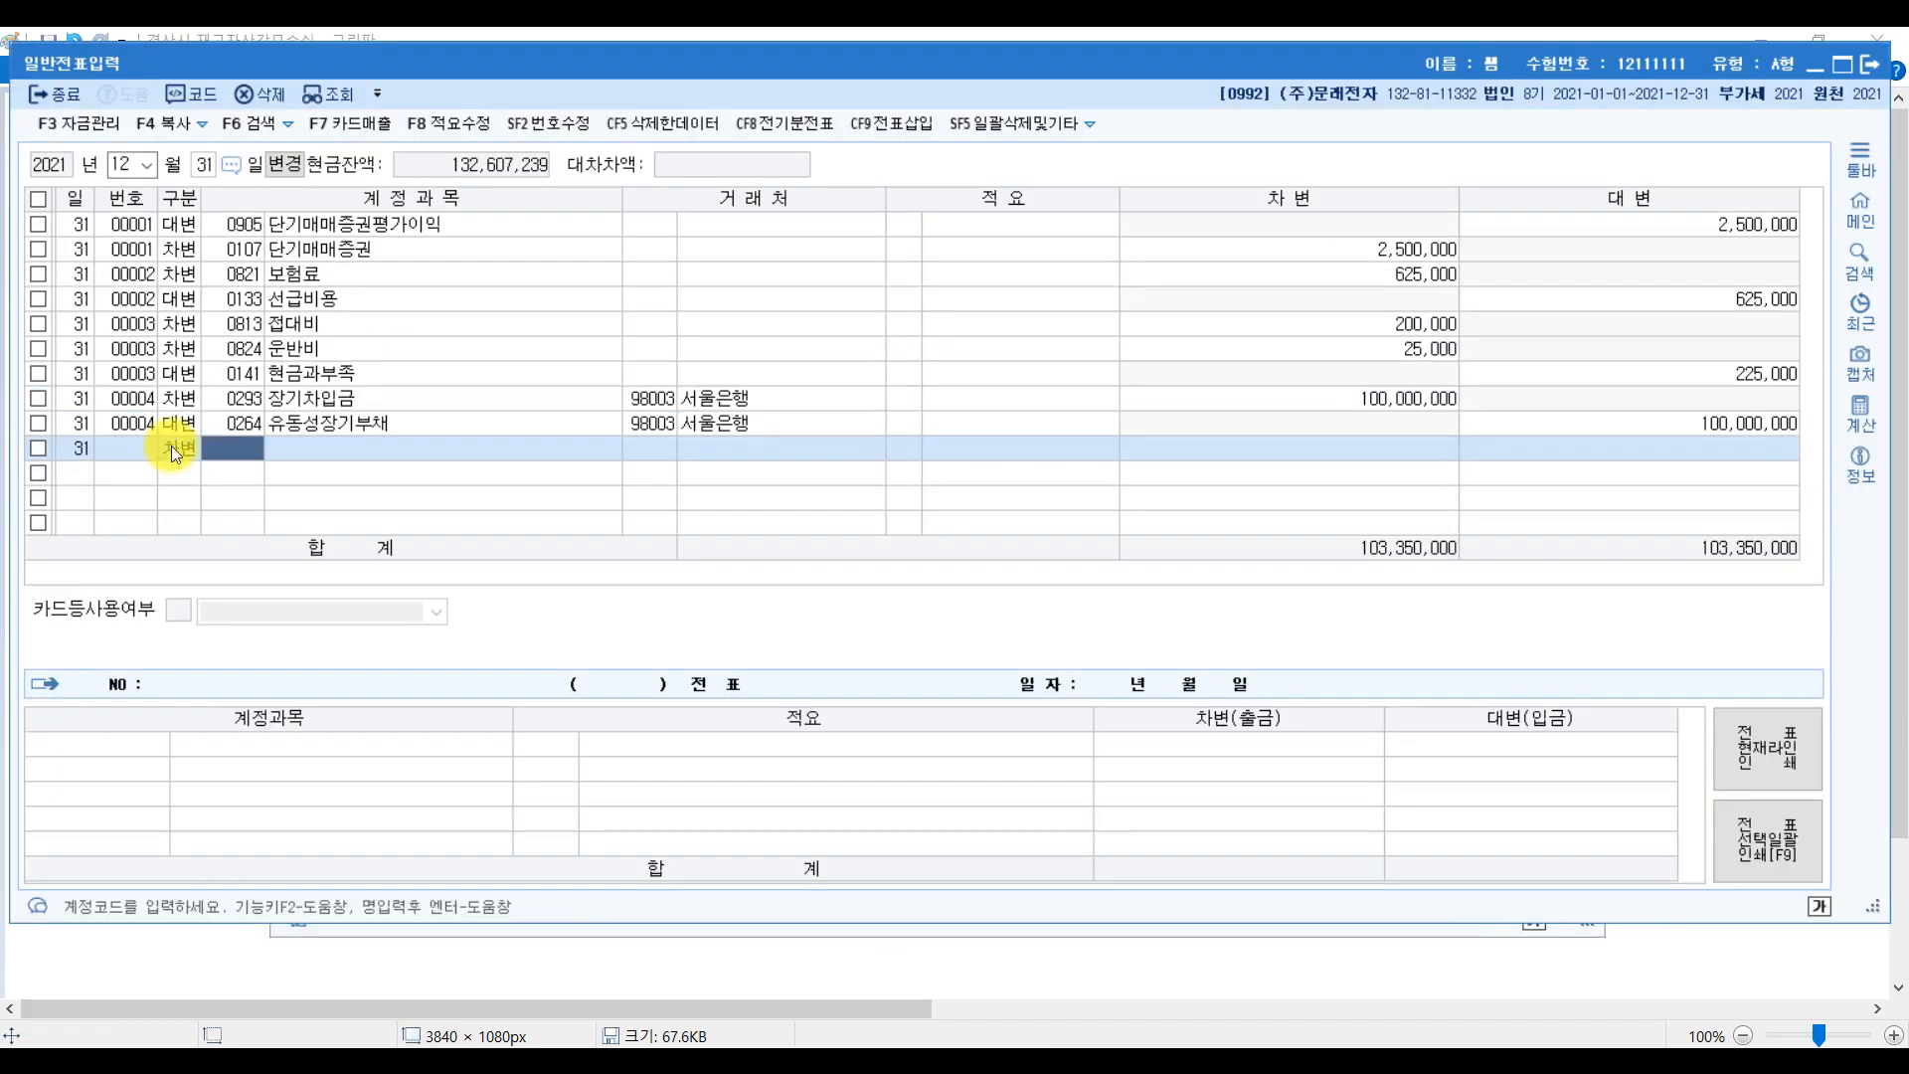
{"action": "type", "text": "재고"}
{"action": "key", "text": "Return"}
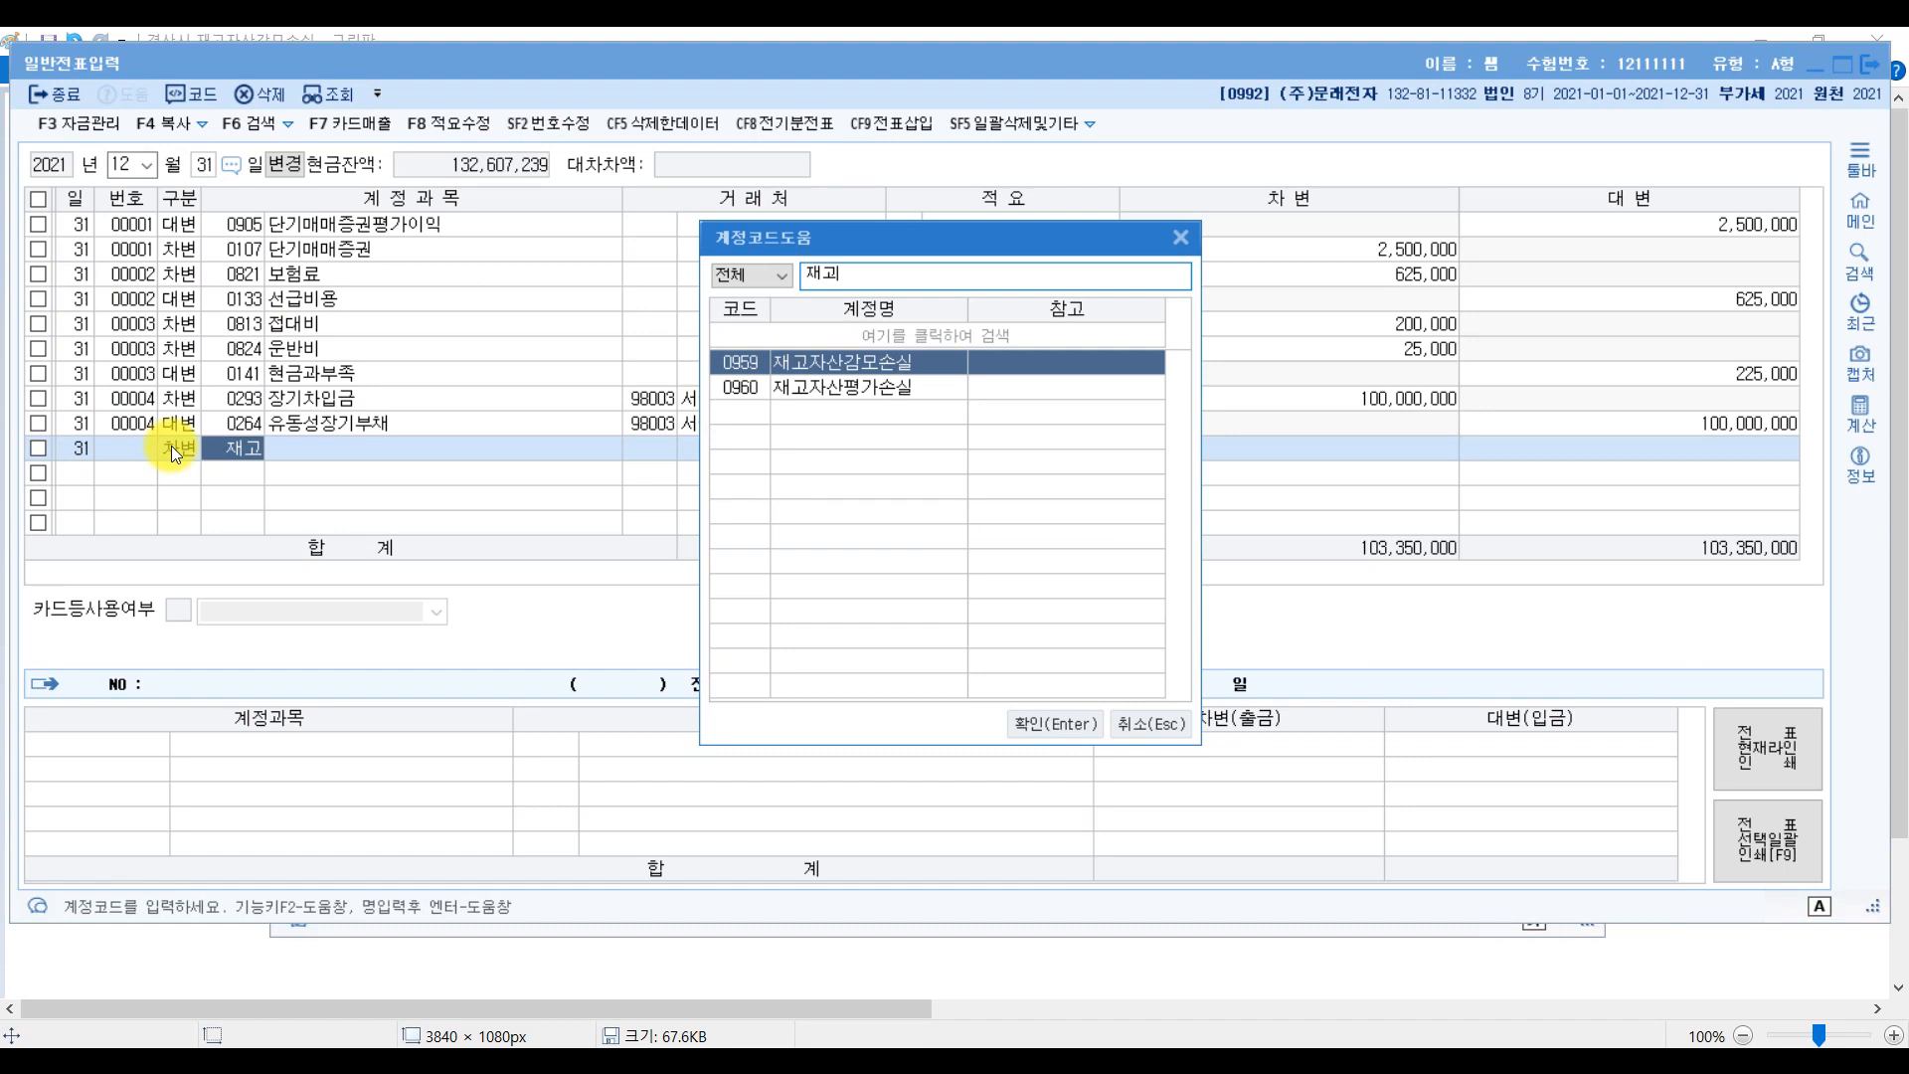
{"action": "key", "text": "Return"}
{"action": "key", "text": "Return"}
{"action": "key", "text": "Return"}
{"action": "key", "text": "Return"}
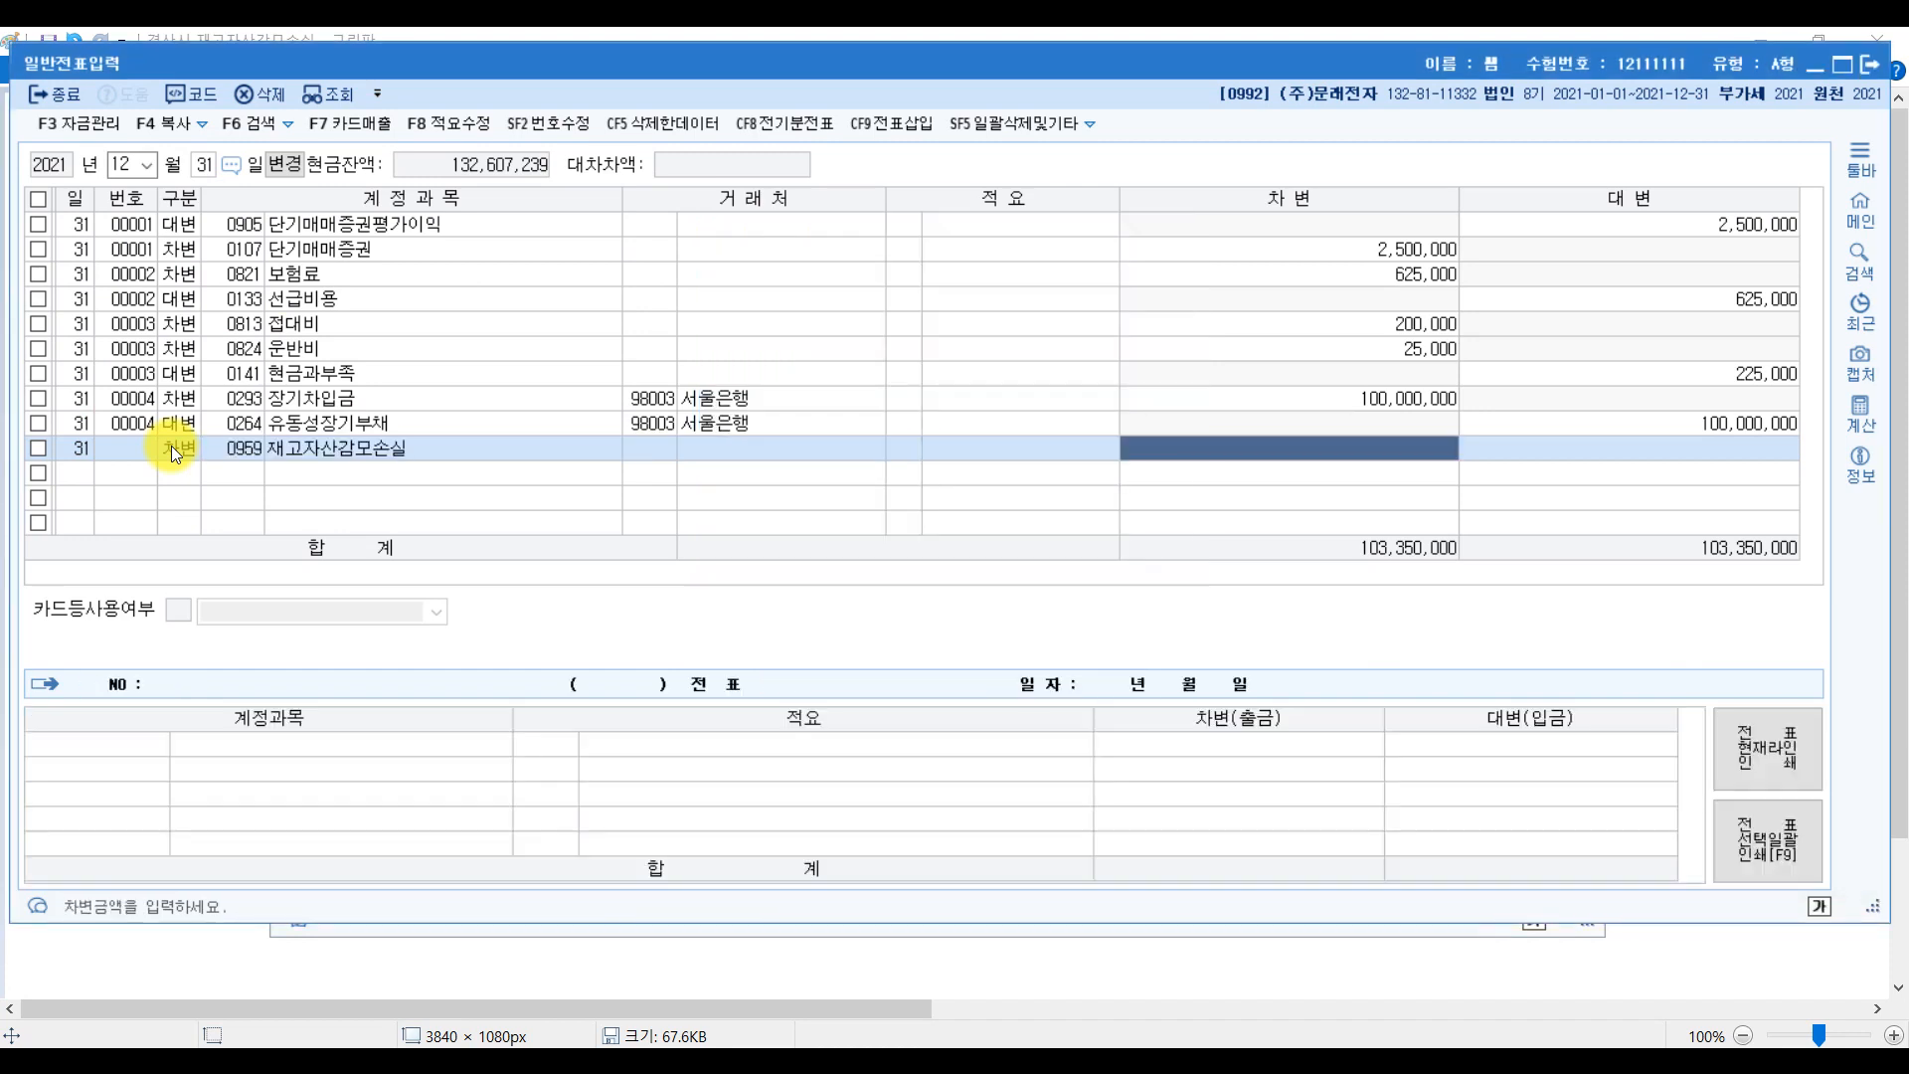
{"action": "type", "text": "1050000"}
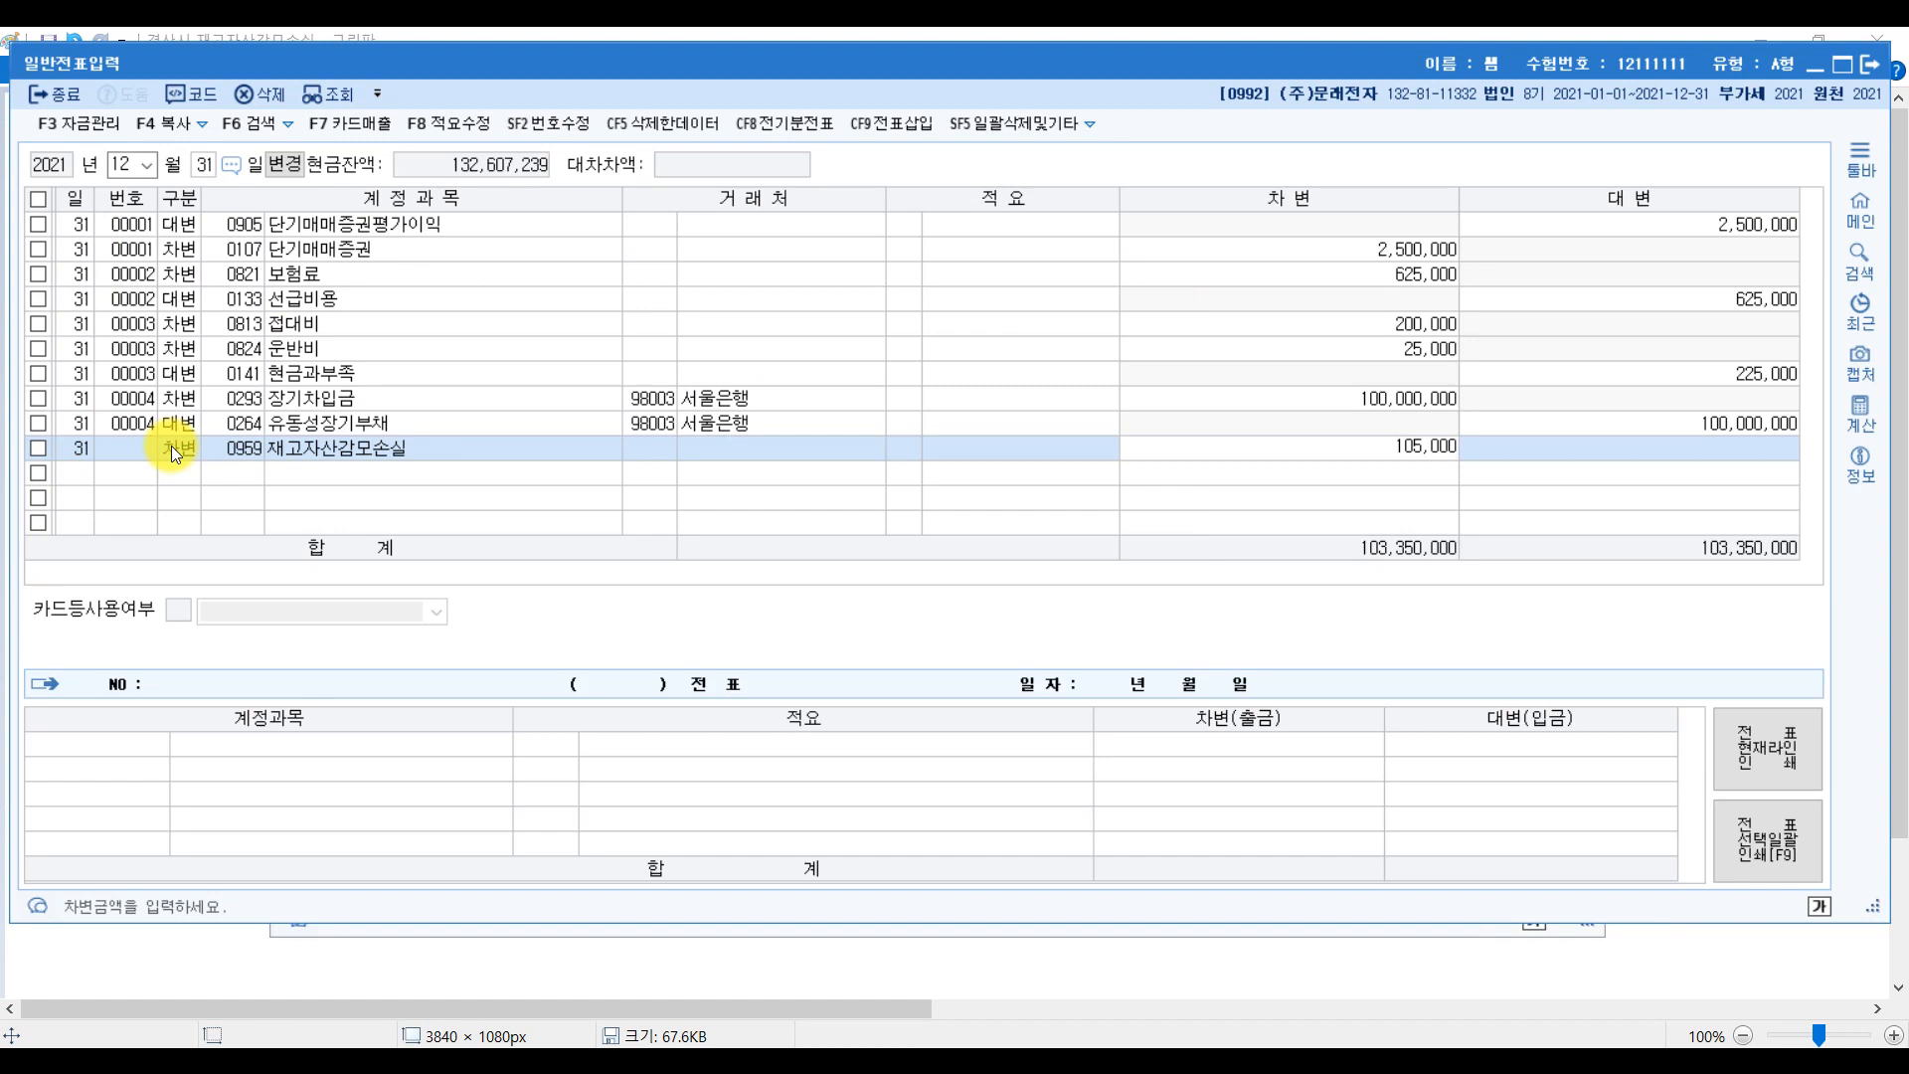
{"action": "key", "text": "Return"}
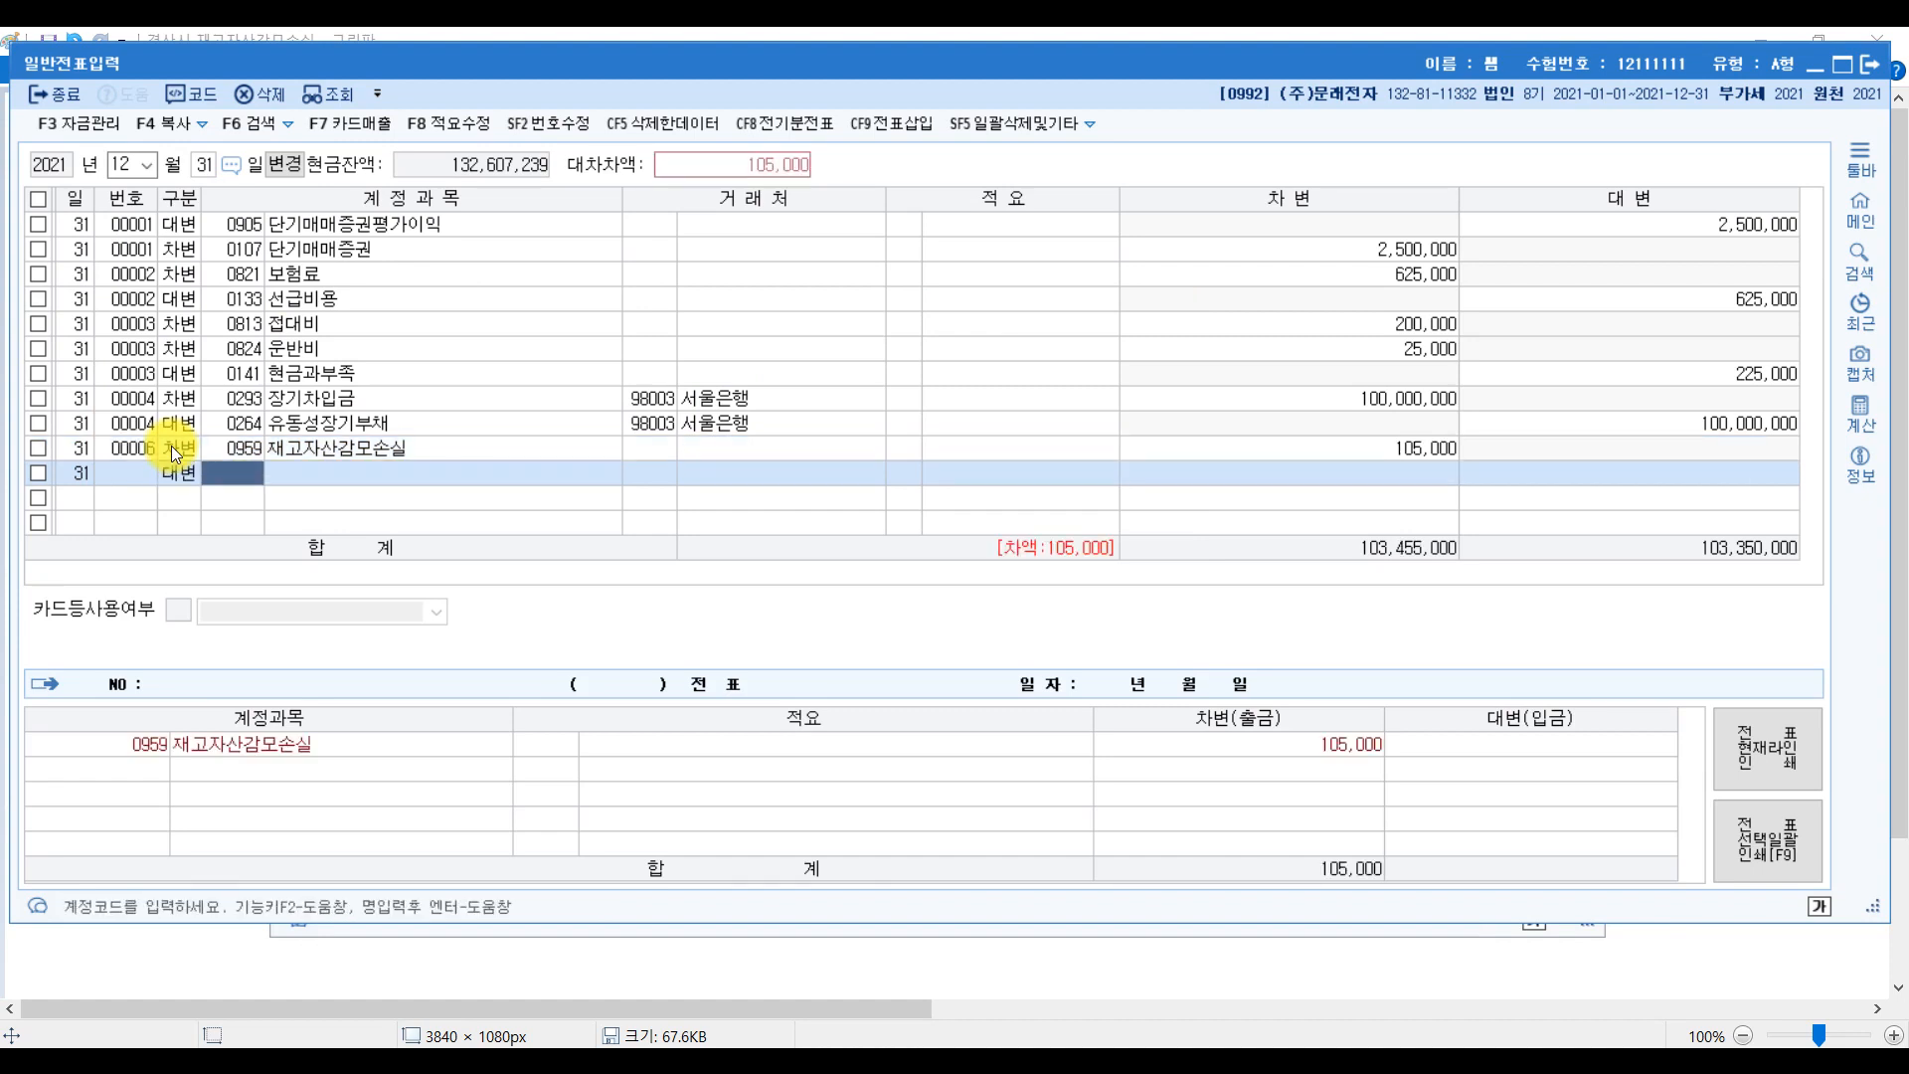
- Add the credit line 0146 상품 for 105,000 with 적요 8, 타계정으로 대체액 손익계산서 반영분
{"action": "type", "text": "상품"}
{"action": "key", "text": "Return"}
{"action": "key", "text": "Return"}
{"action": "key", "text": "Return"}
{"action": "key", "text": "Return"}
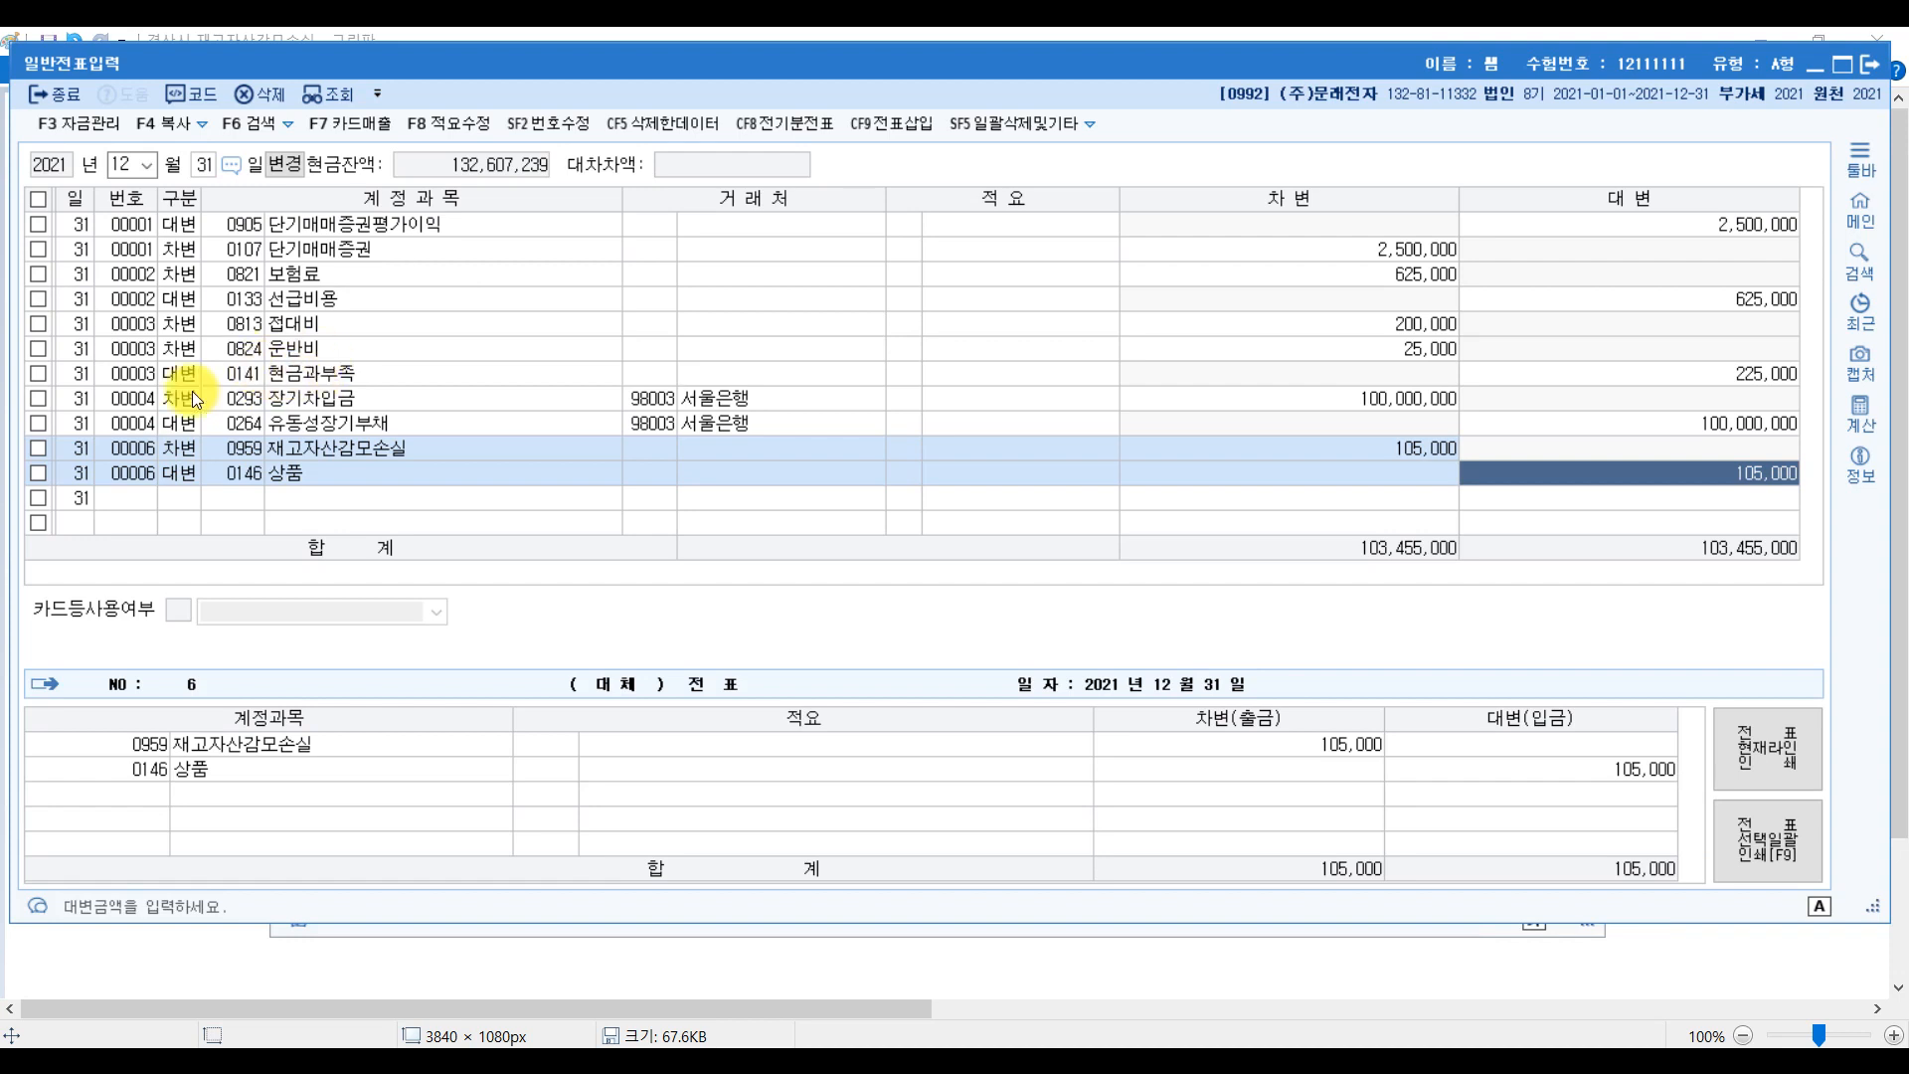
{"action": "left_click", "coordinate": [891, 474]}
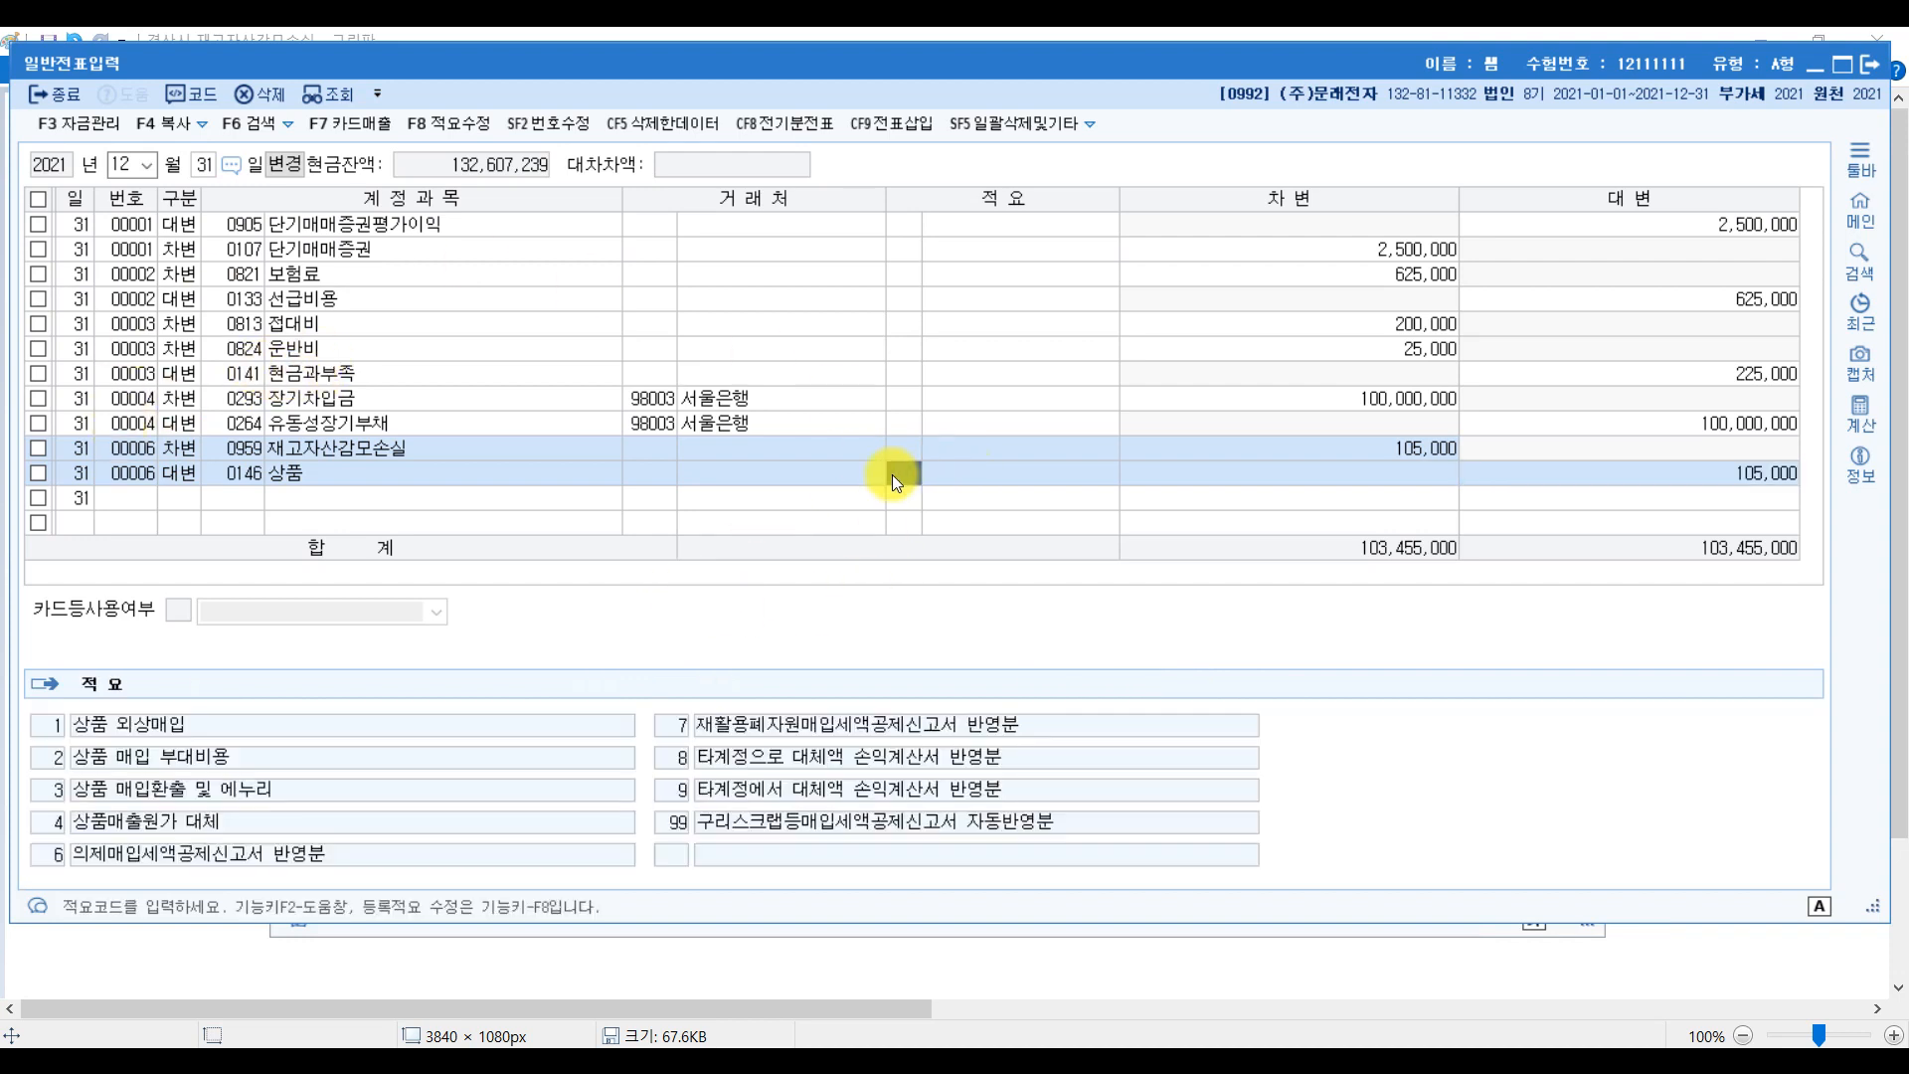
{"action": "type", "text": "8"}
{"action": "key", "text": "Return"}
{"action": "left_click", "coordinate": [1572, 465]}
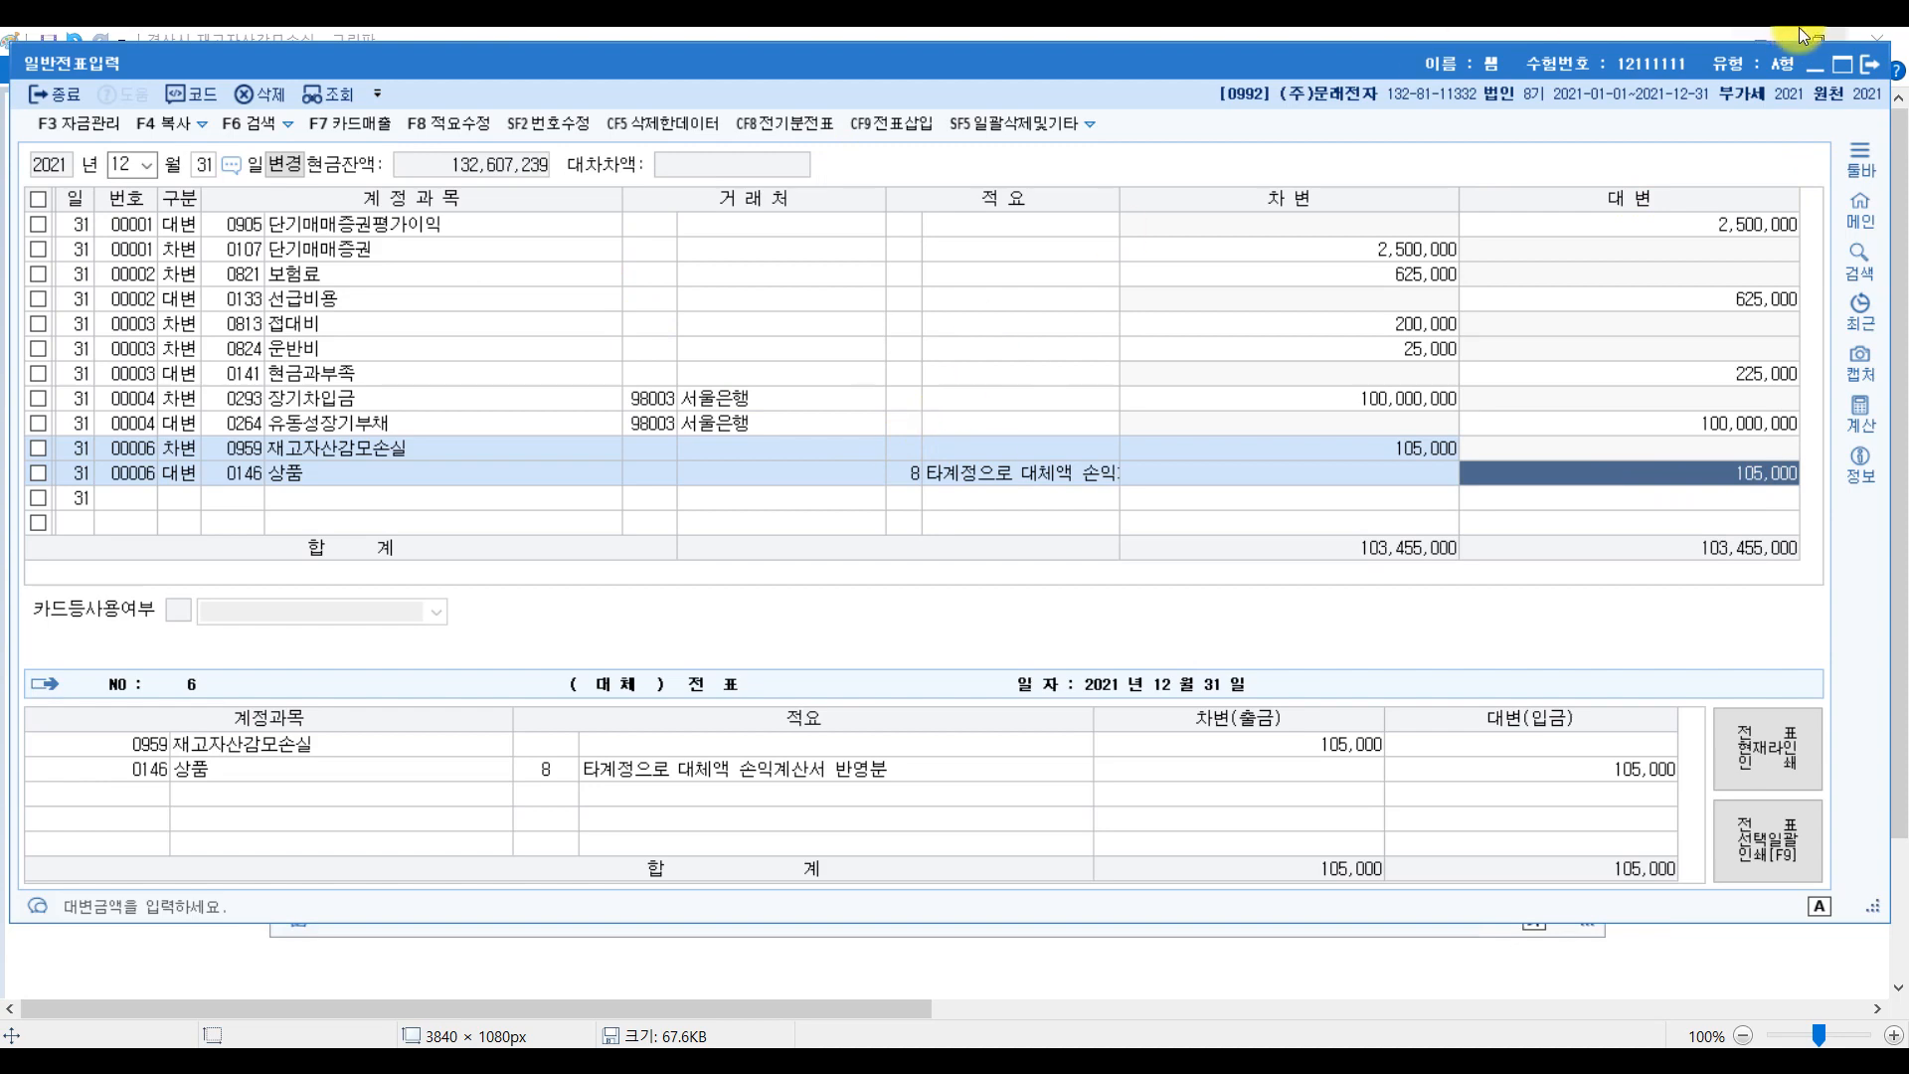
- Close 일반전표입력, add the closing entries from 결산자료입력 to the general journal with 전표추가, and close 결산자료입력
{"action": "left_click", "coordinate": [1869, 66]}
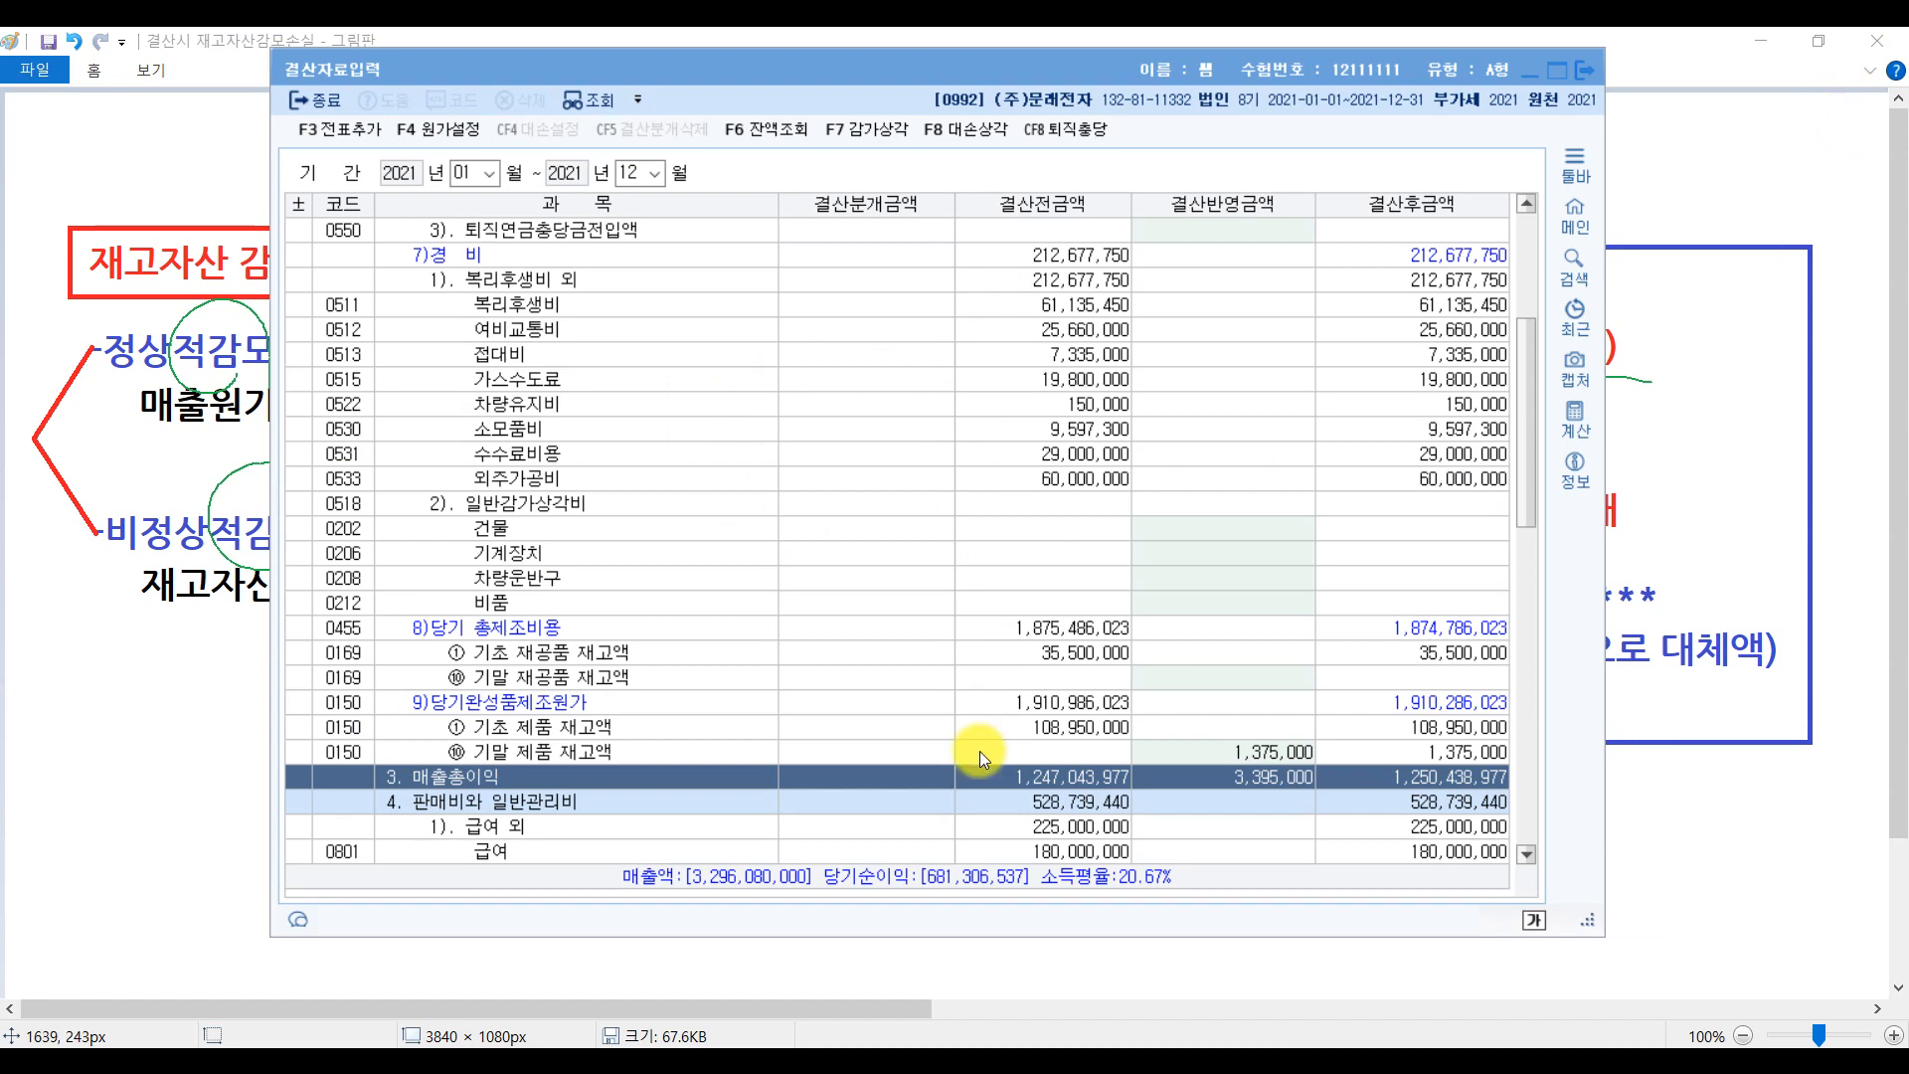
{"action": "left_click", "coordinate": [360, 133]}
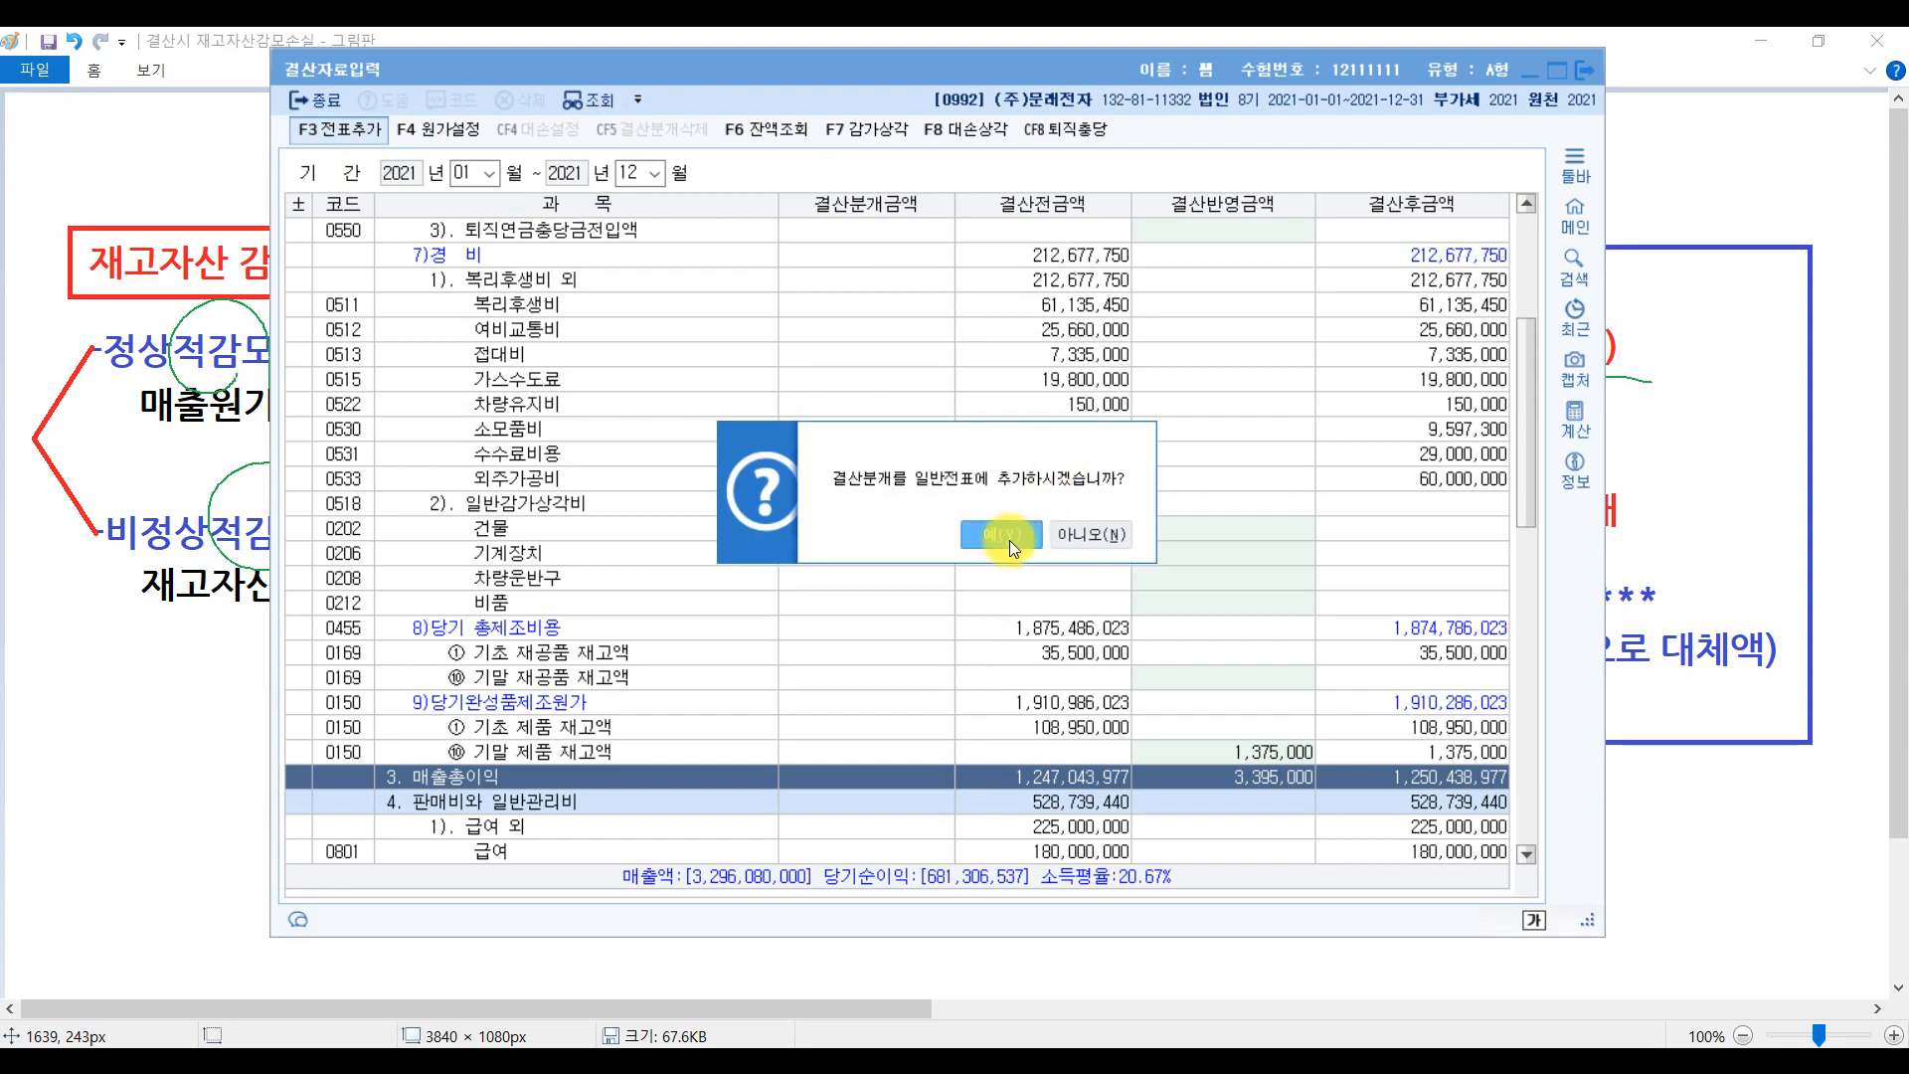
{"action": "left_click", "coordinate": [1004, 529]}
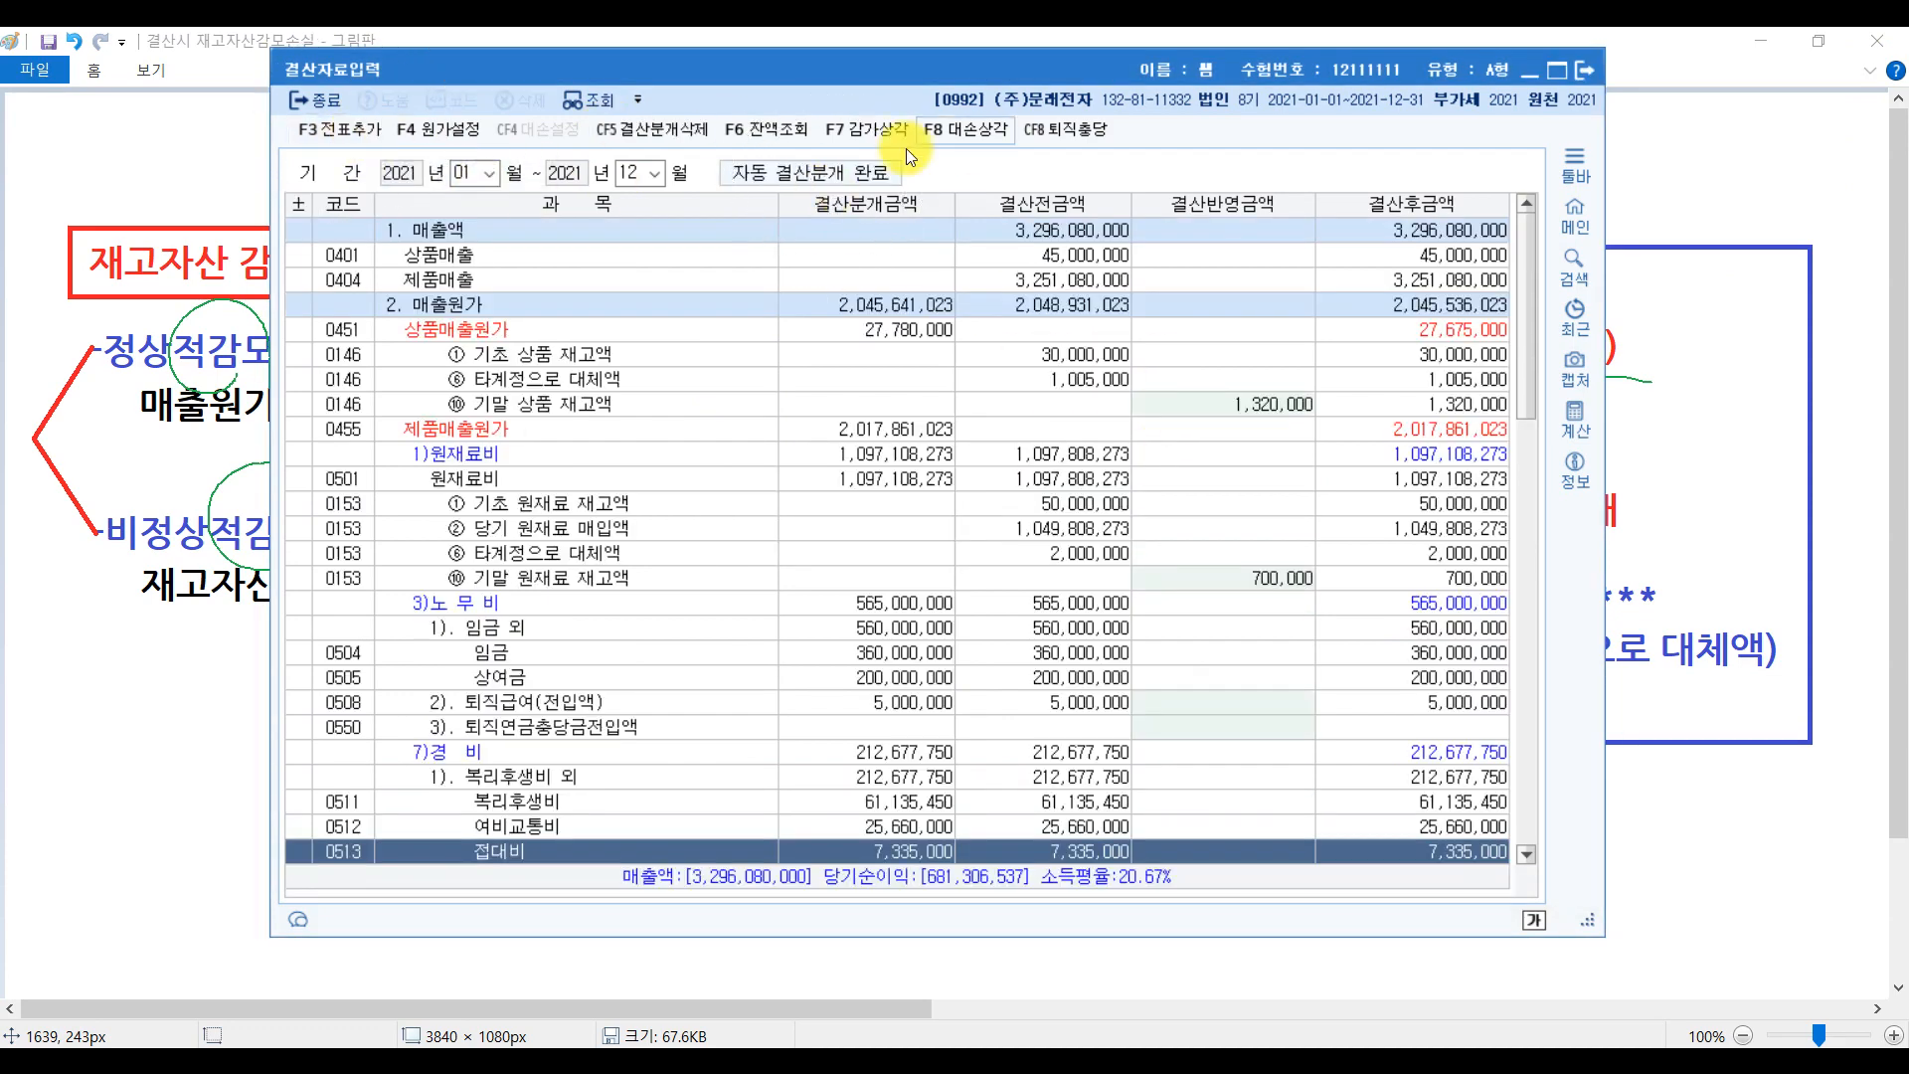
{"action": "left_click", "coordinate": [1594, 70]}
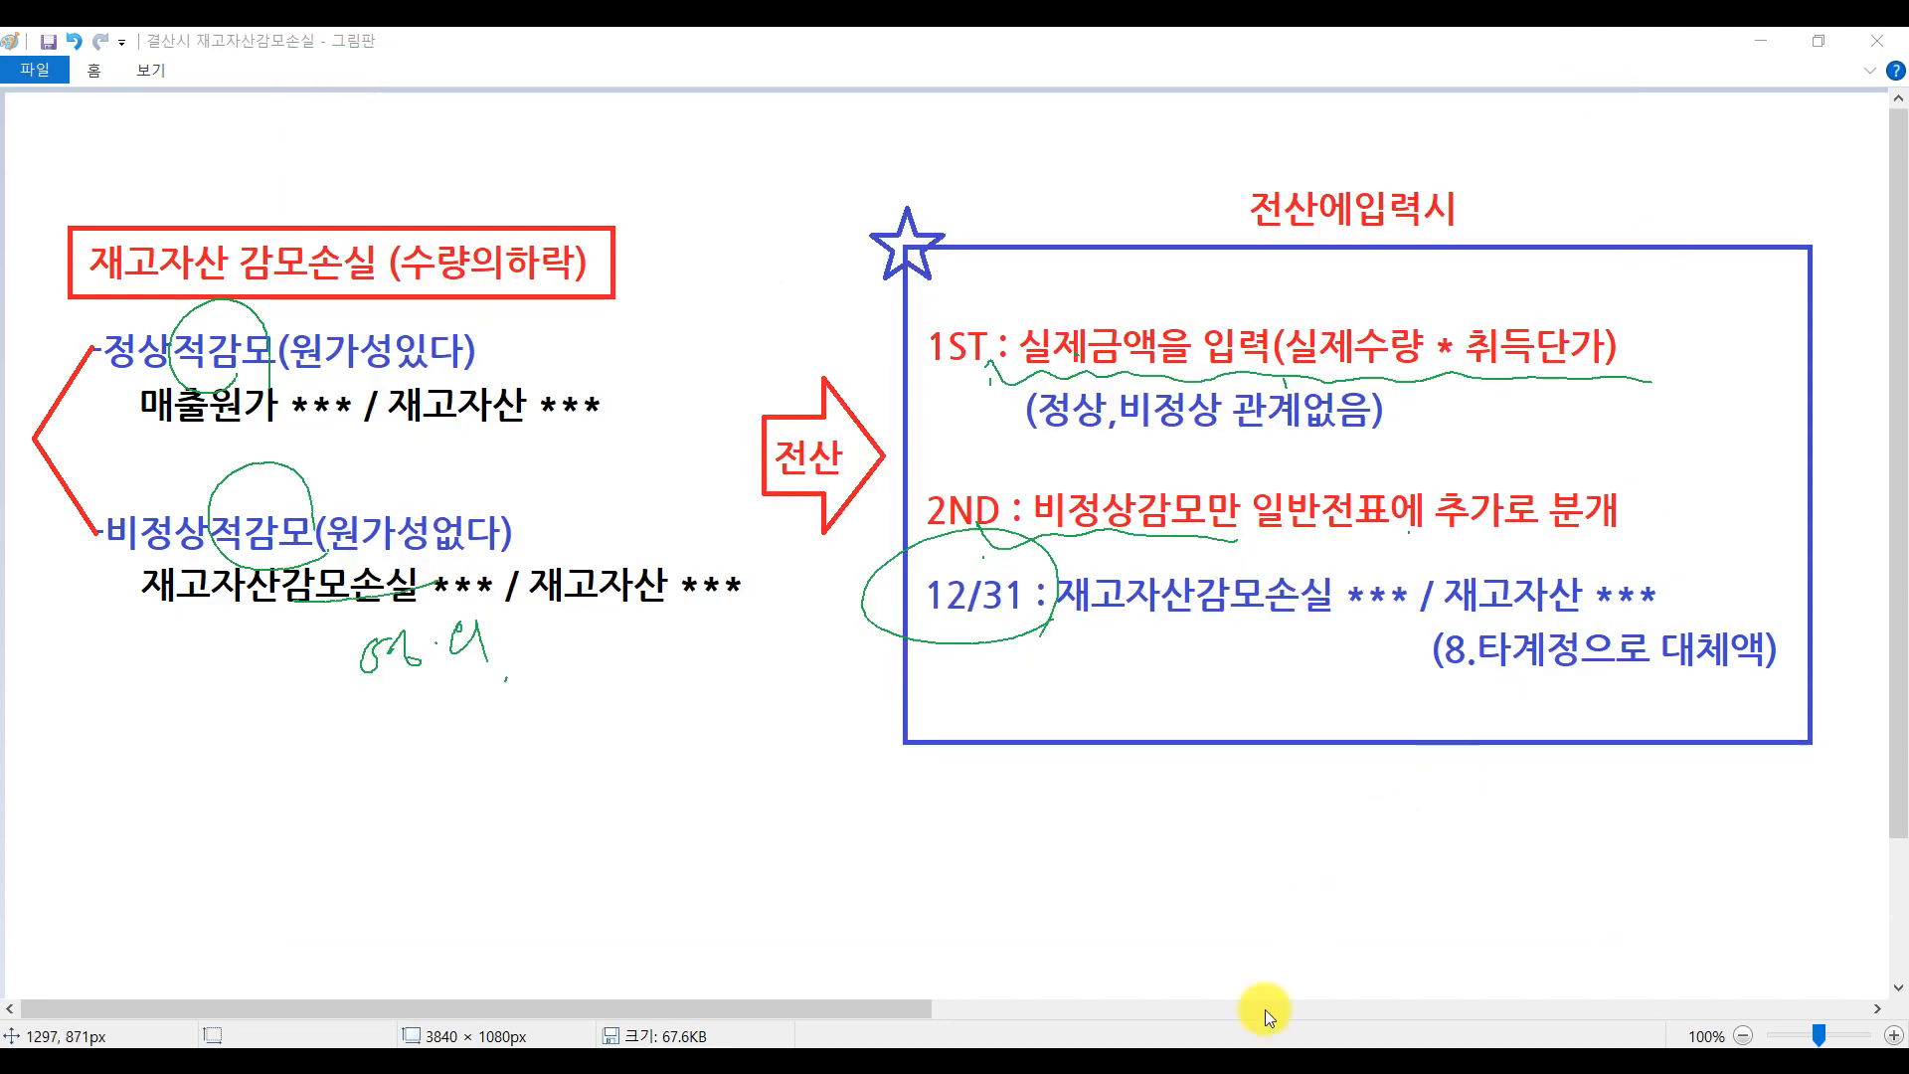
- Switch back to the exam PDF and review question [5]'s inventory table against its two-part answer
{"action": "left_click", "coordinate": [695, 1056]}
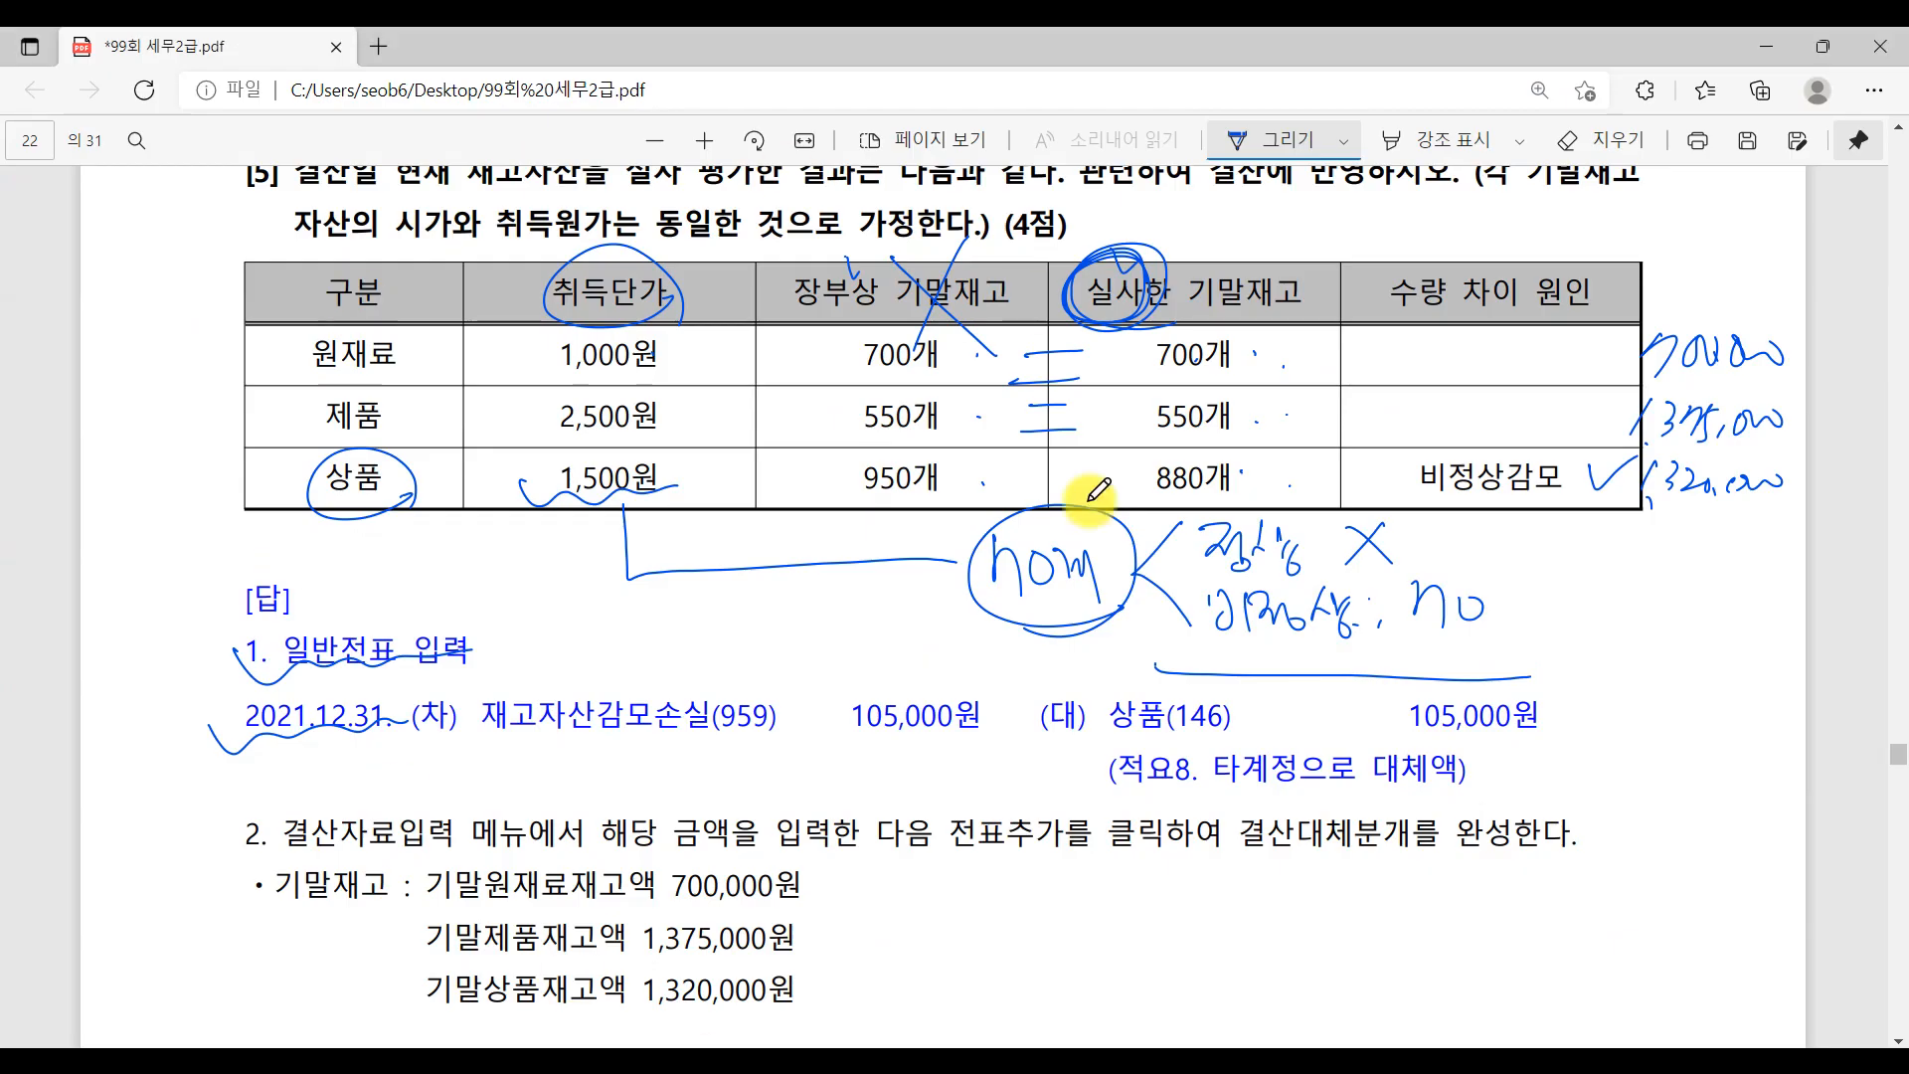
{"action": "scroll", "coordinate": [391, 664], "scroll_direction": "up", "scroll_amount": 2}
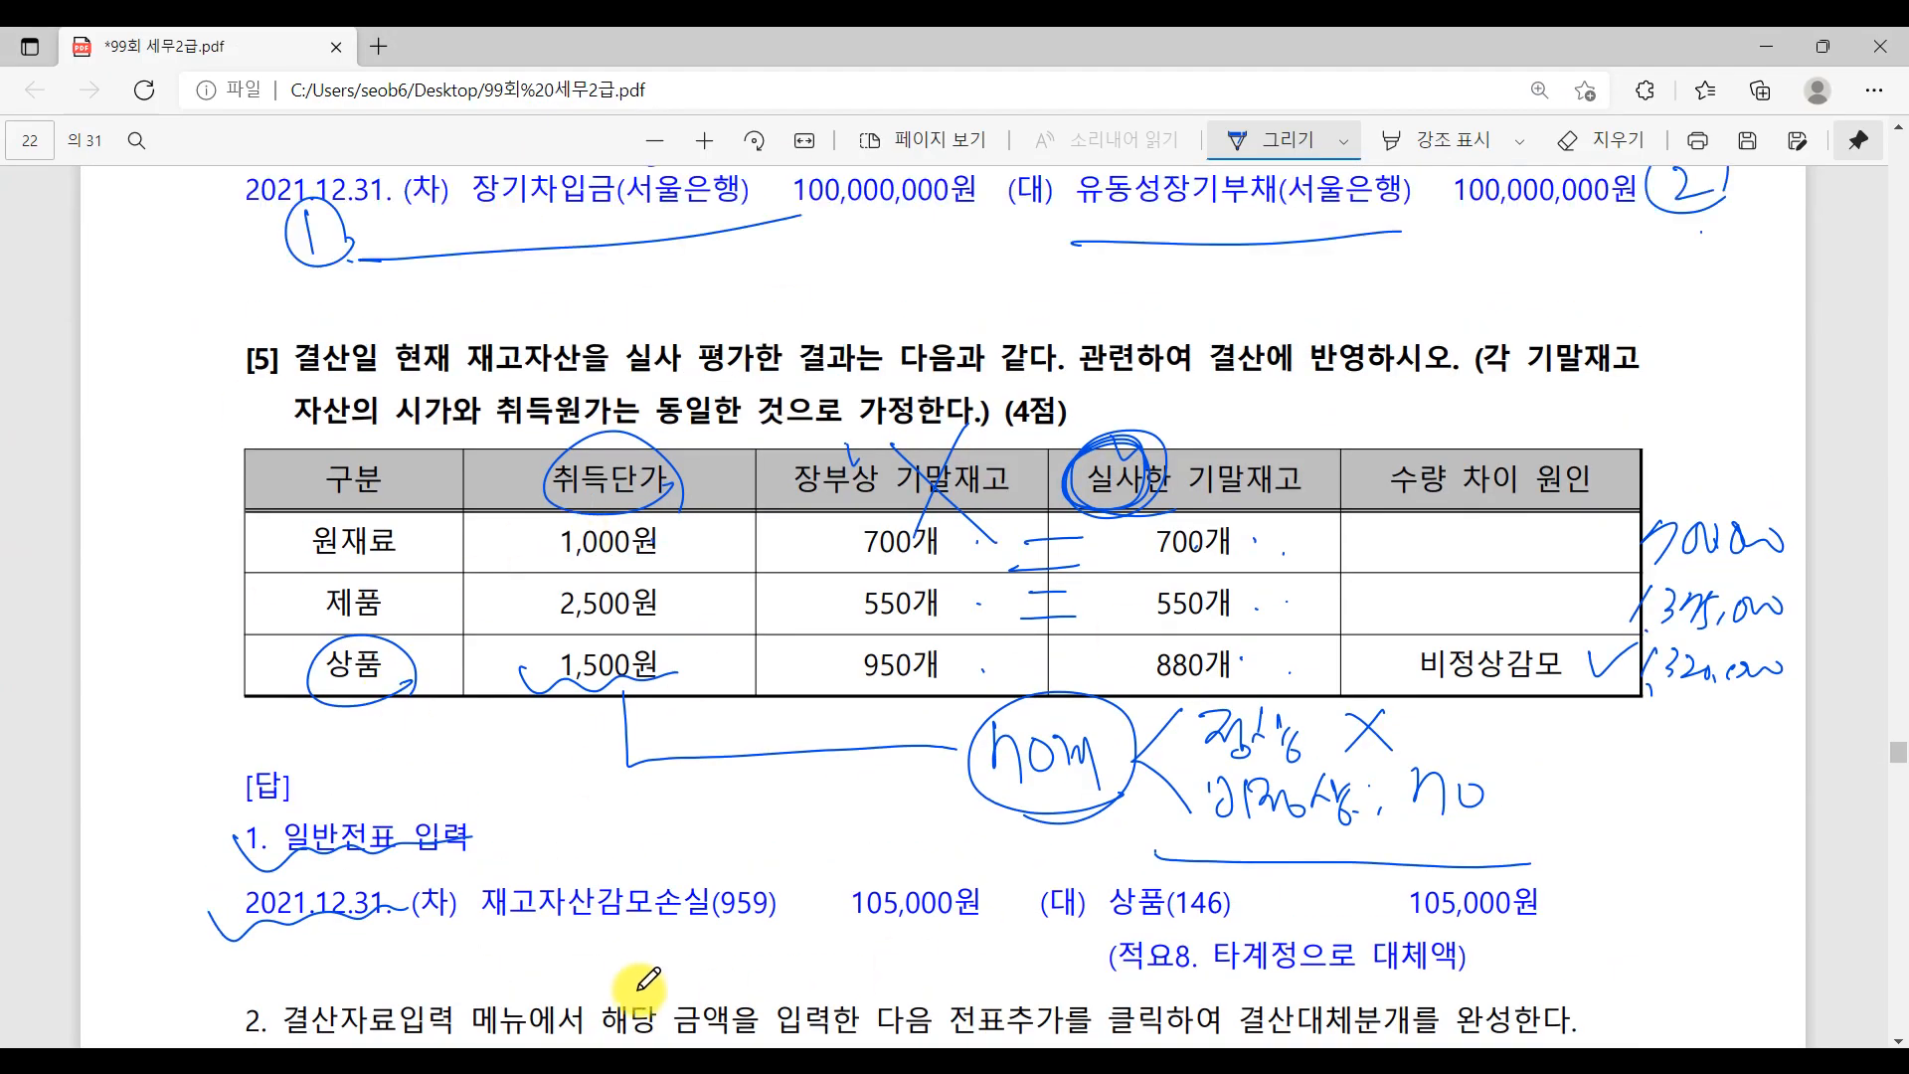
{"action": "scroll", "coordinate": [1337, 939], "scroll_direction": "down", "scroll_amount": 2}
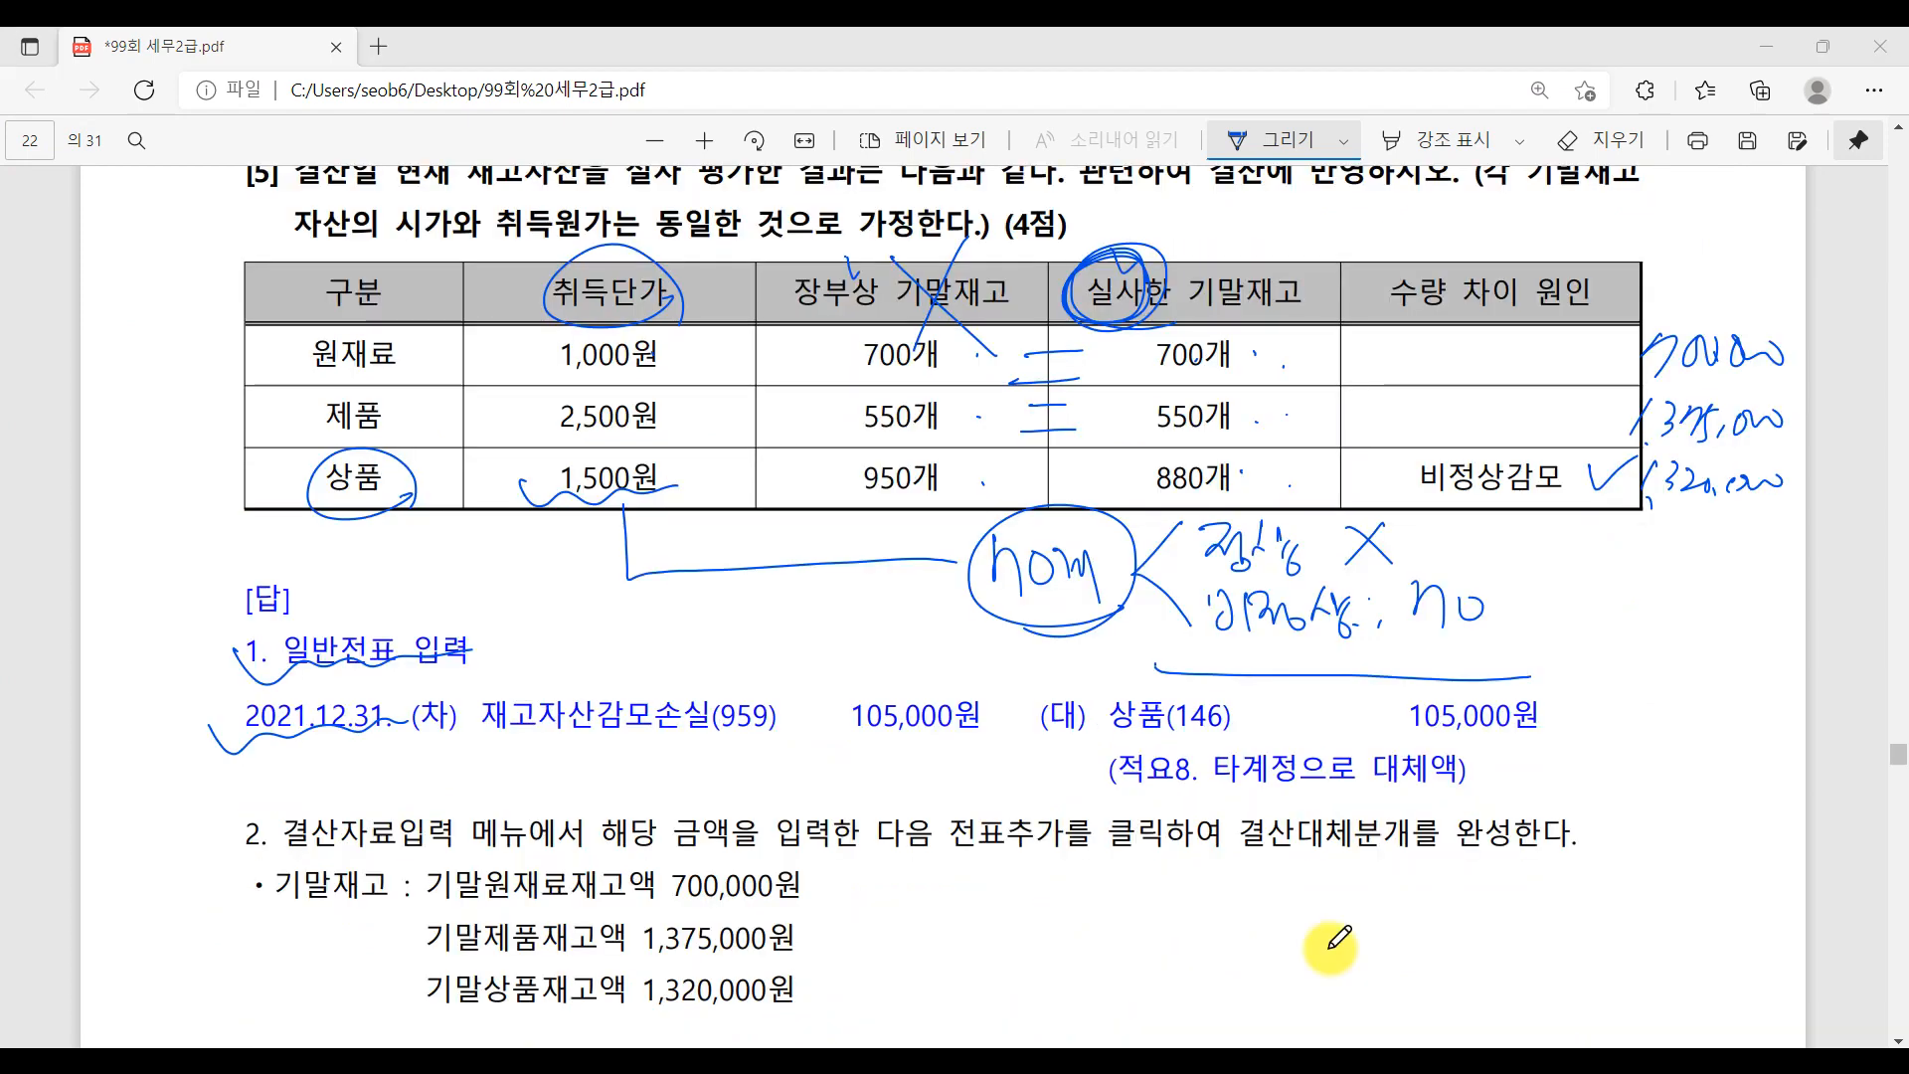
{"action": "scroll", "coordinate": [1303, 860], "scroll_direction": "up", "scroll_amount": 4}
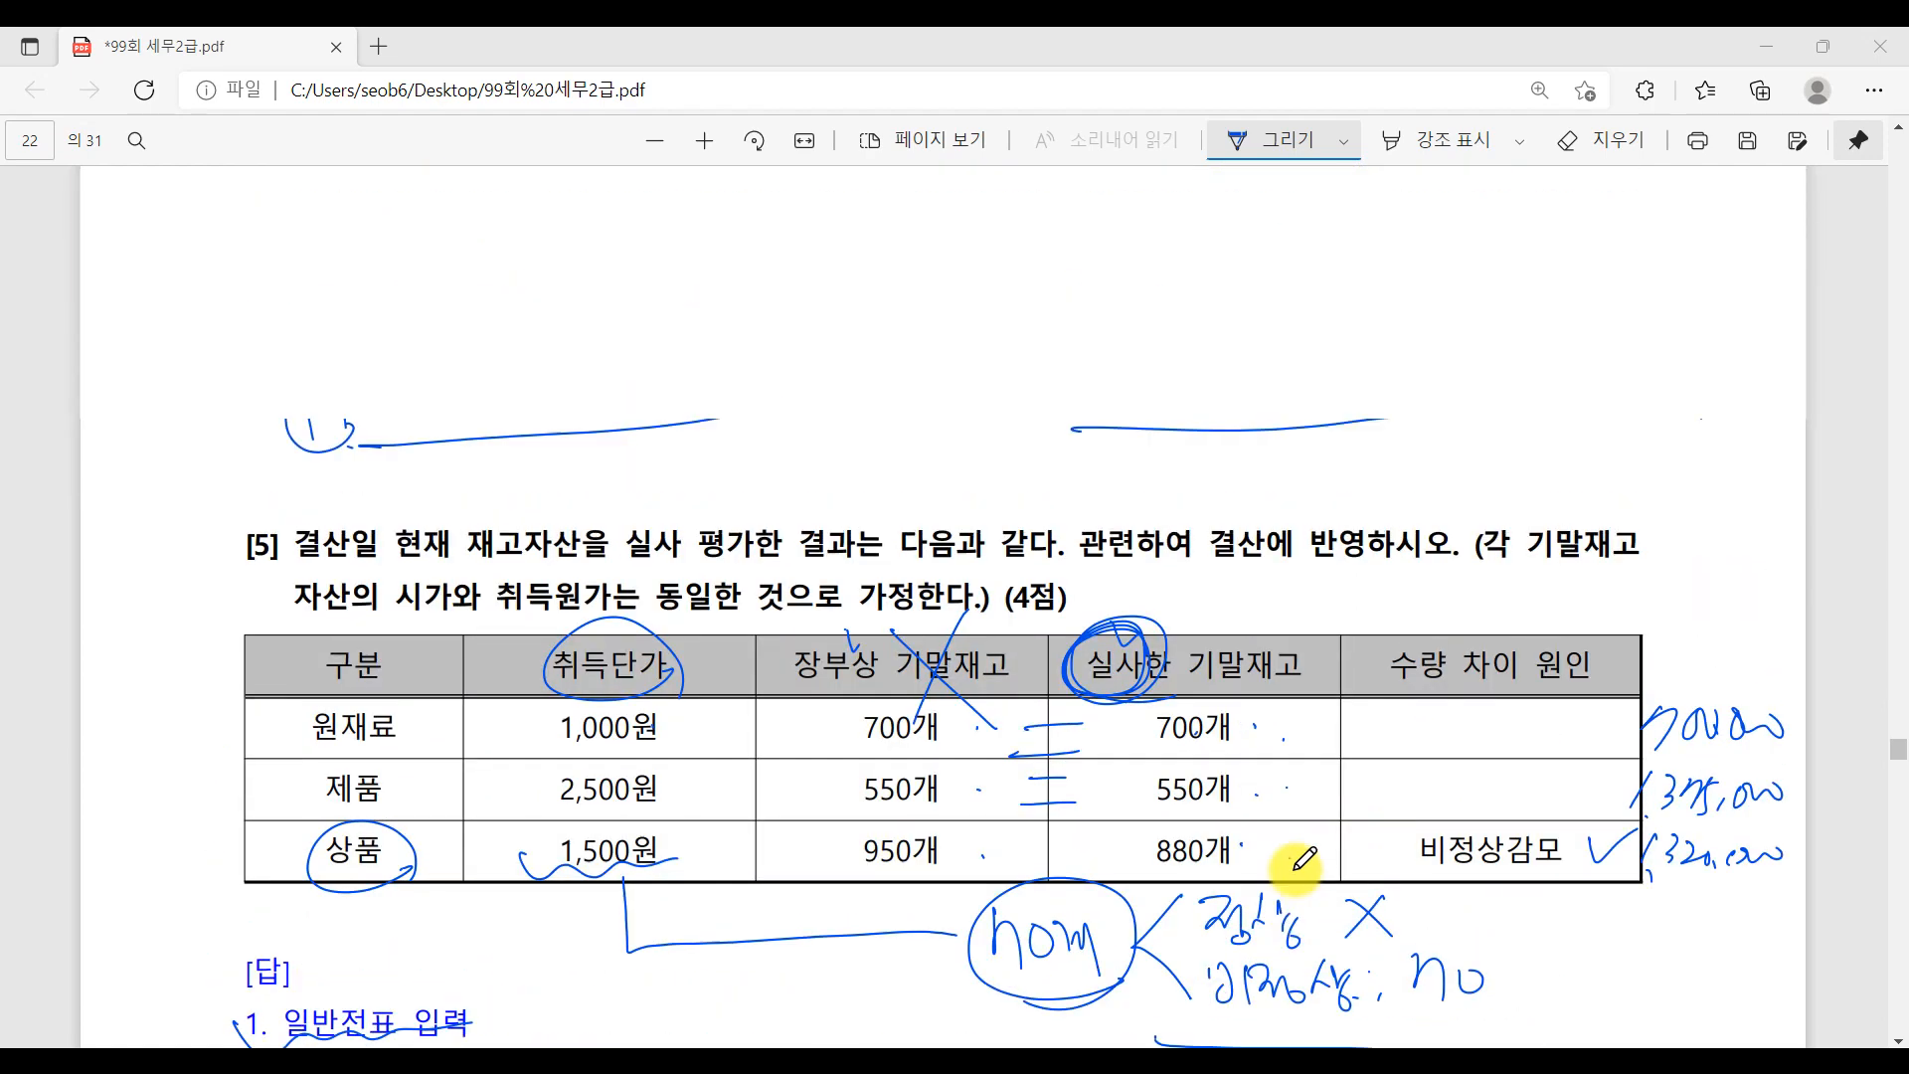
{"action": "scroll", "coordinate": [1302, 860], "scroll_direction": "up", "scroll_amount": 6}
{"action": "scroll", "coordinate": [1303, 860], "scroll_direction": "down", "scroll_amount": 13}
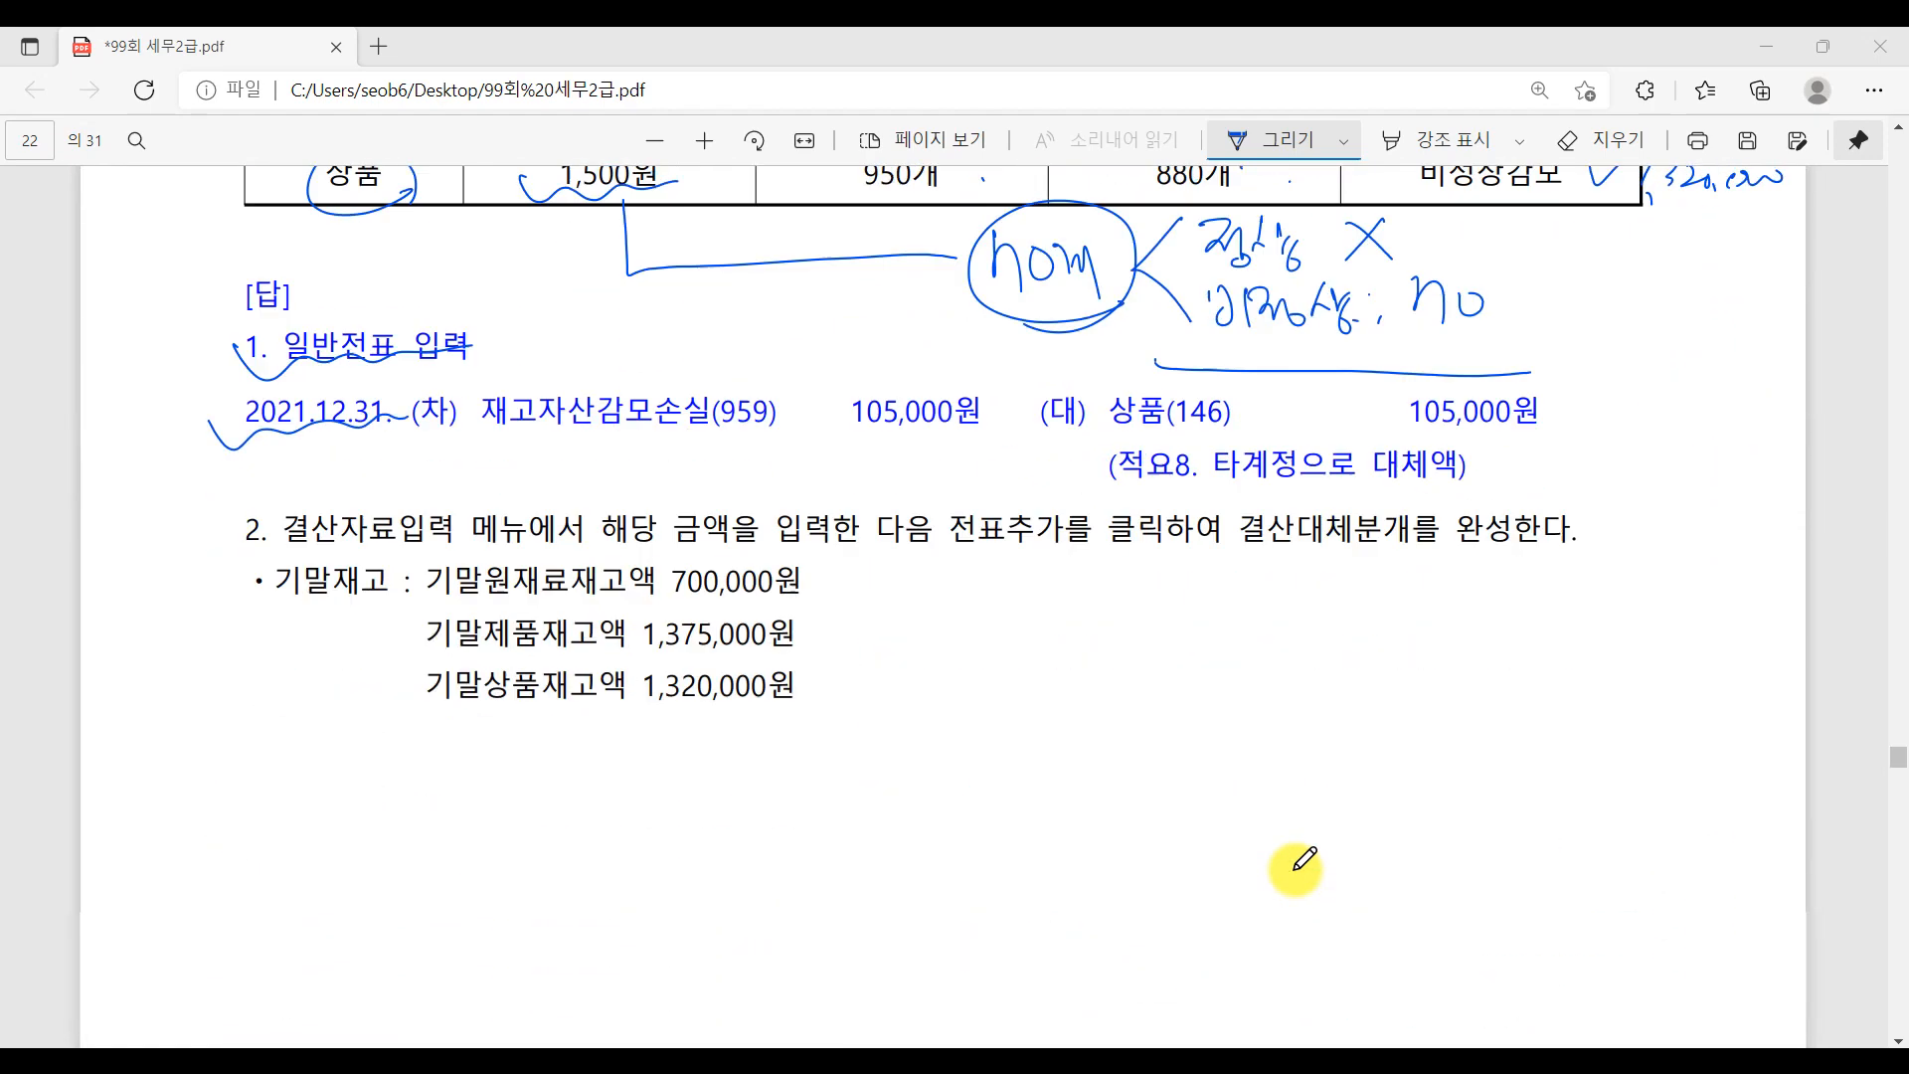
{"action": "scroll", "coordinate": [1302, 863], "scroll_direction": "up", "scroll_amount": 4}
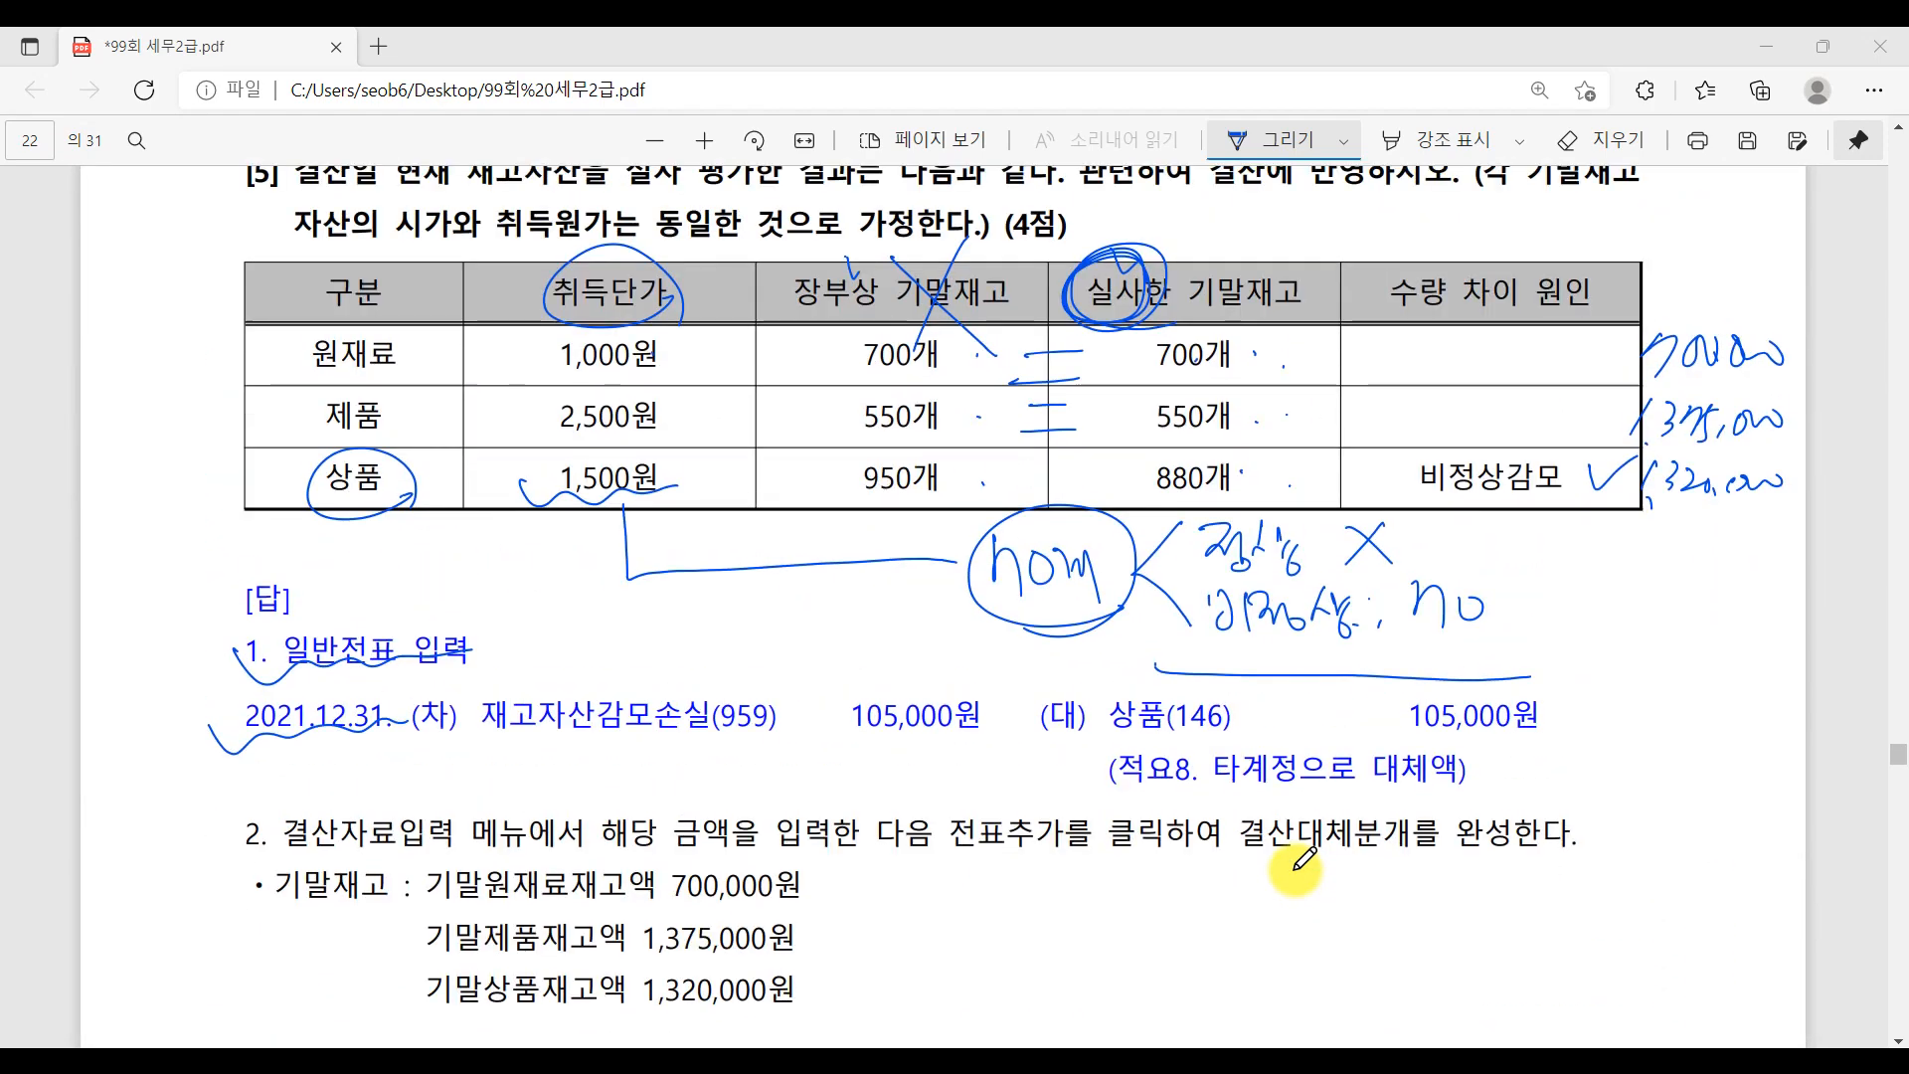